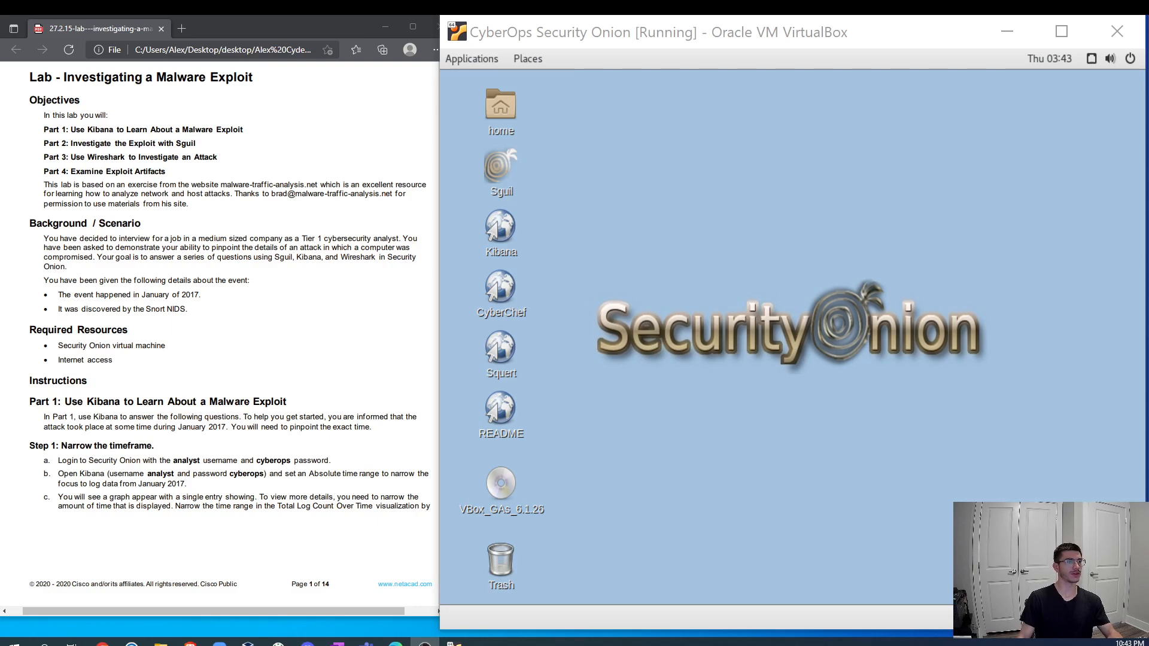
Step: Read the lab's event details and the instructions for narrowing the timeframe in Kibana
drag(199, 294, 59, 295)
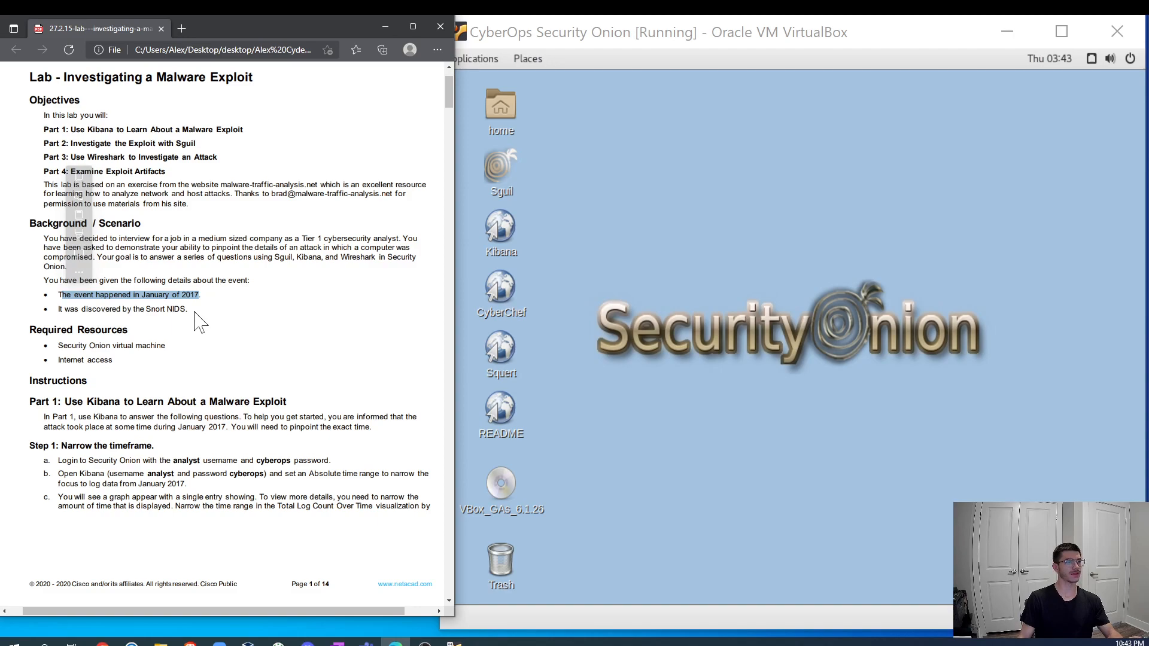
drag(189, 310, 58, 310)
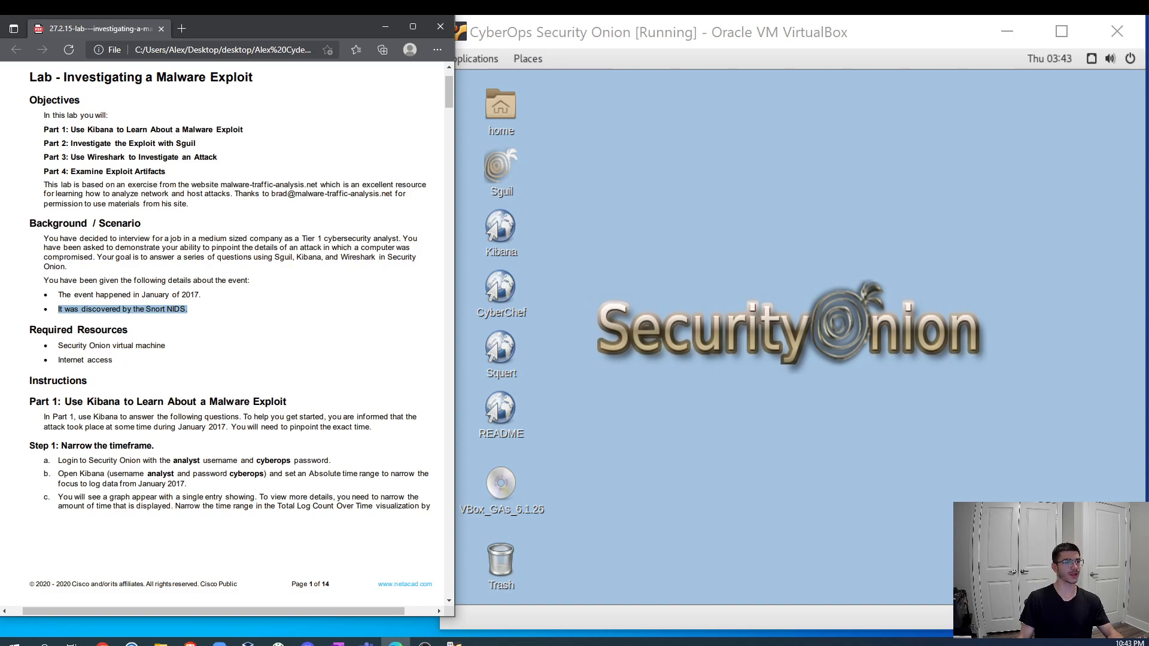
scroll(270, 371, down, 4)
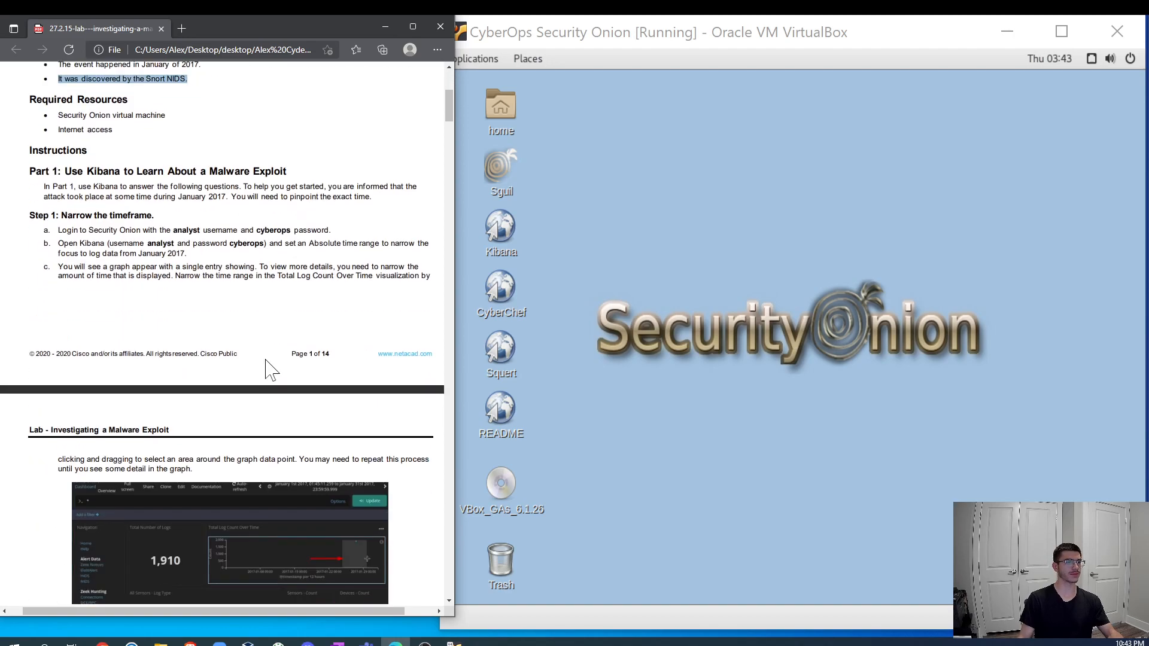
scroll(288, 379, up, 3)
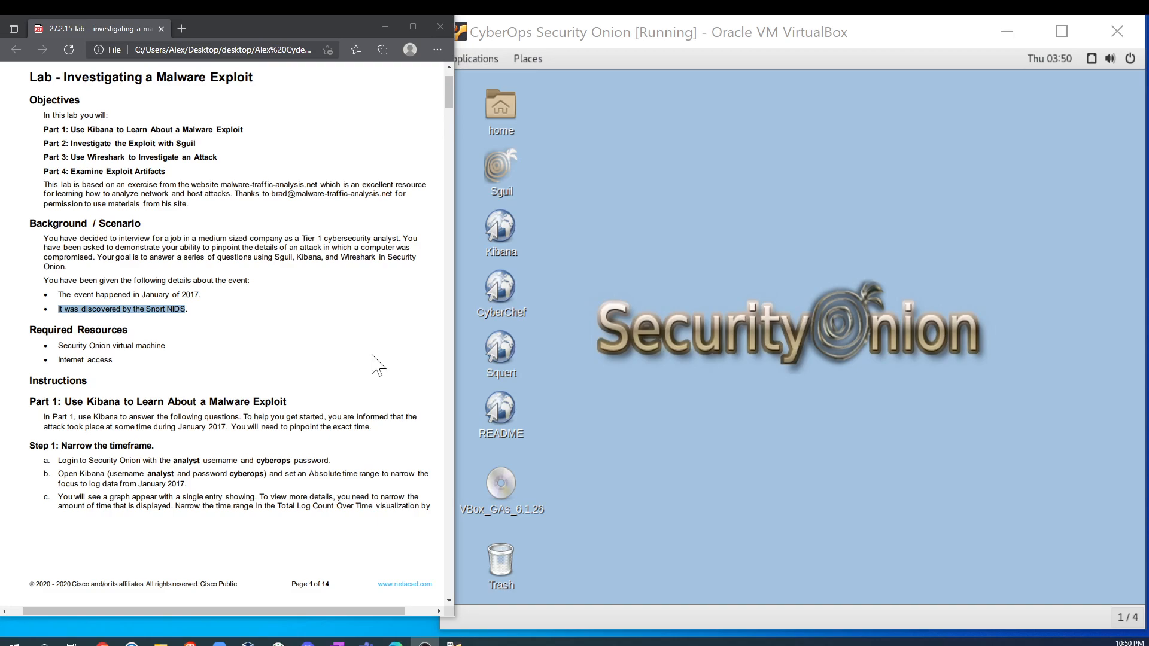
Step: Open Kibana from the Security Onion desktop and log in as analyst with the account password
click(490, 247)
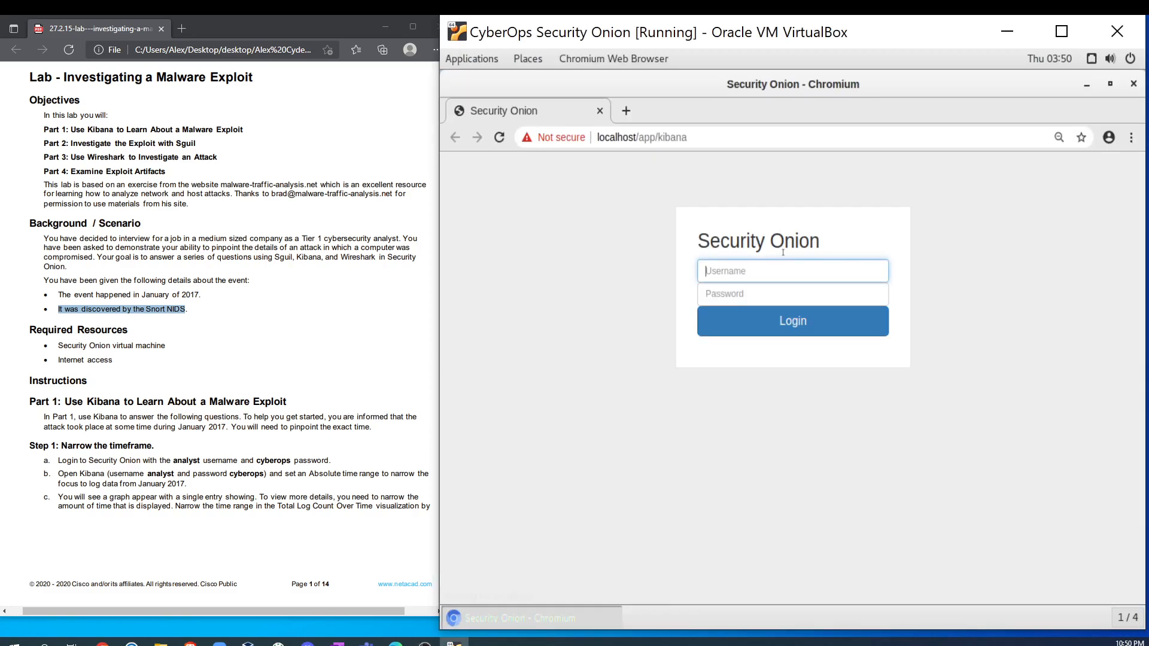
click(741, 280)
click(727, 299)
click(726, 294)
text(c)
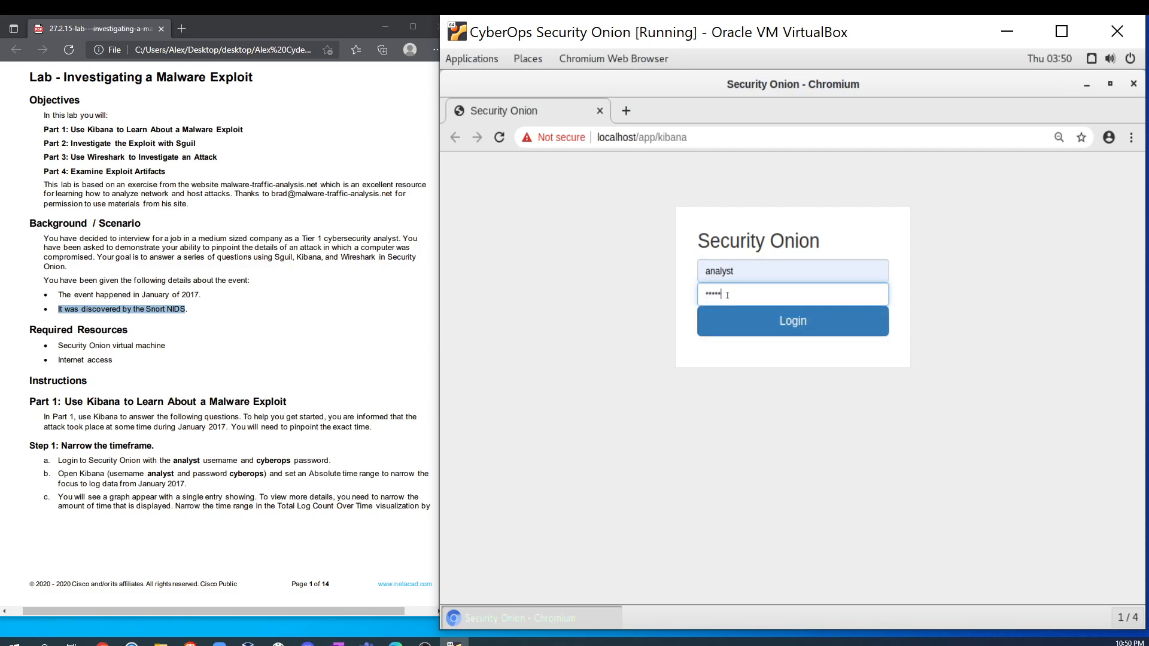
key(Return)
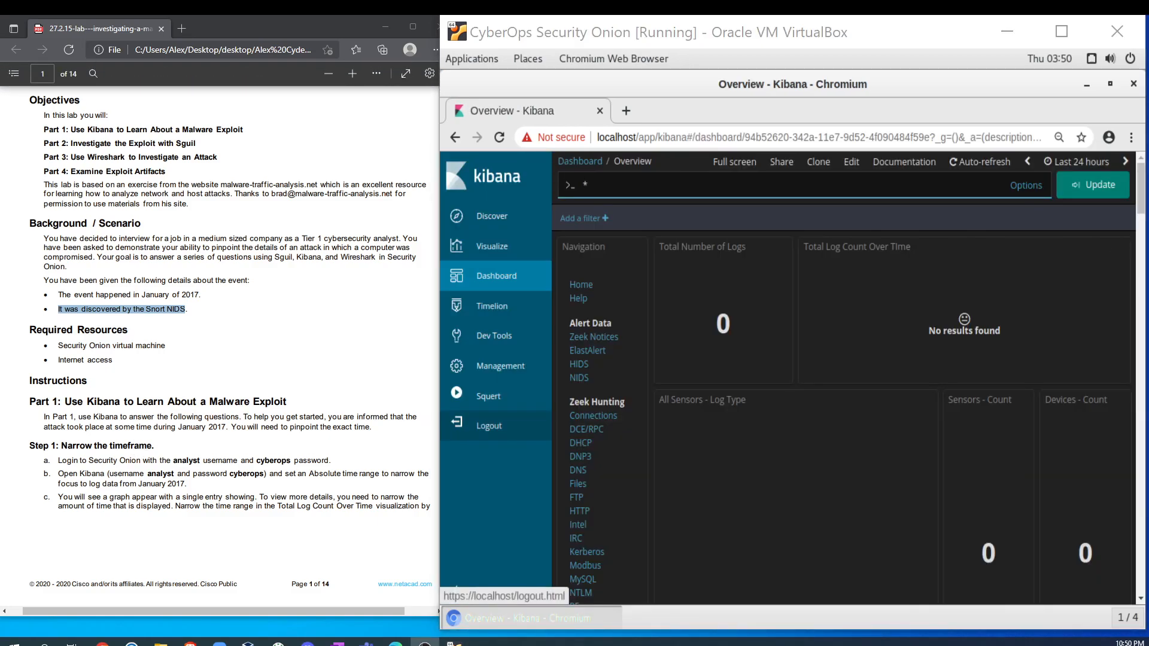
Step: Choose an absolute time range for the dashboard and set its start date to January 1, 2017
click(1068, 162)
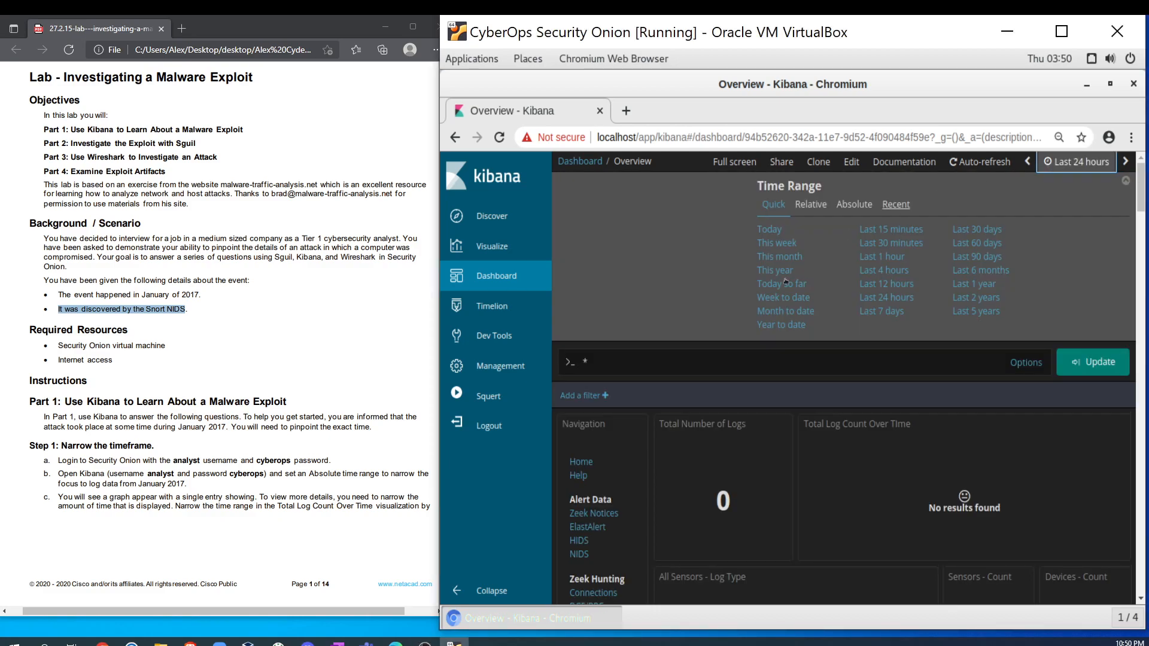
click(866, 205)
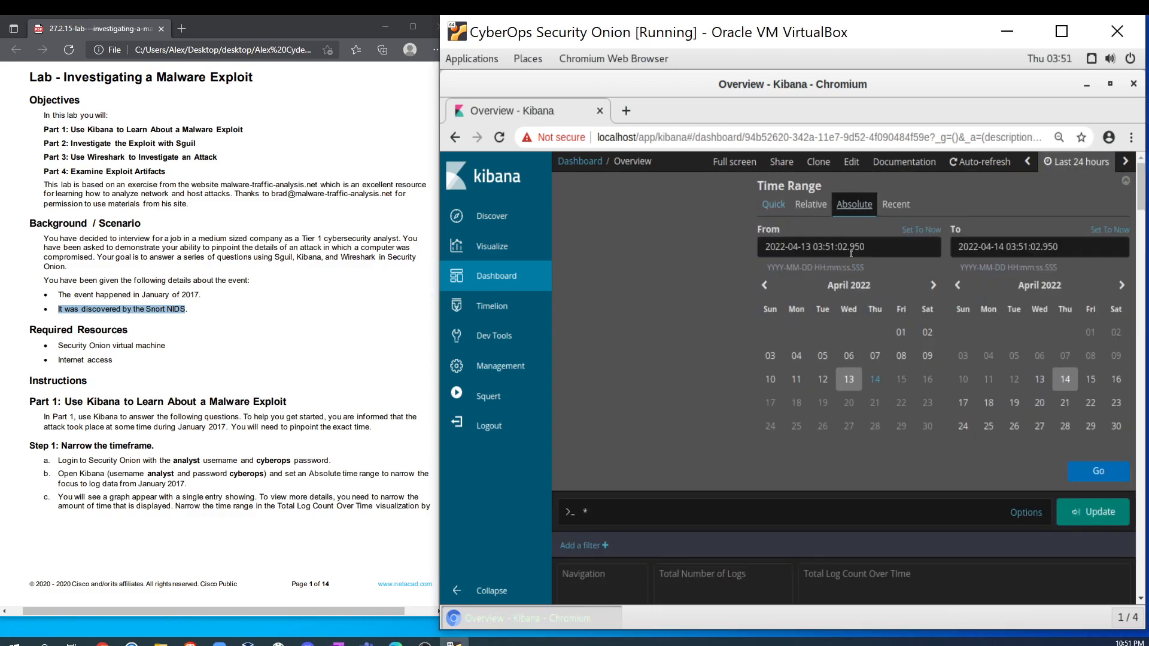
click(852, 289)
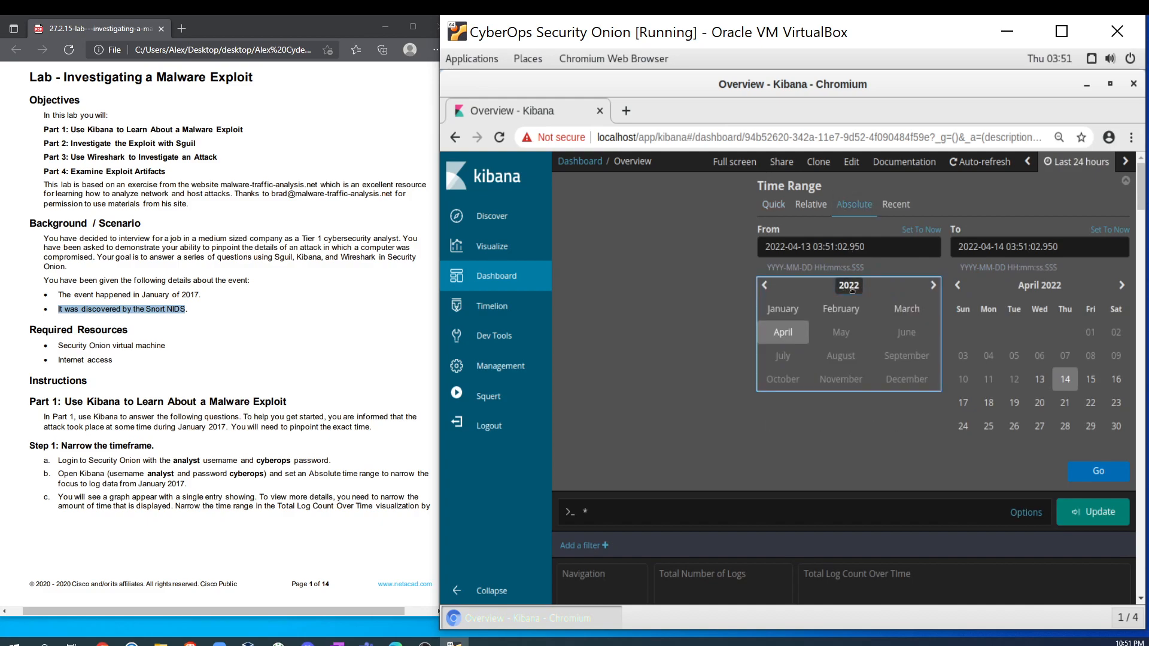
click(765, 285)
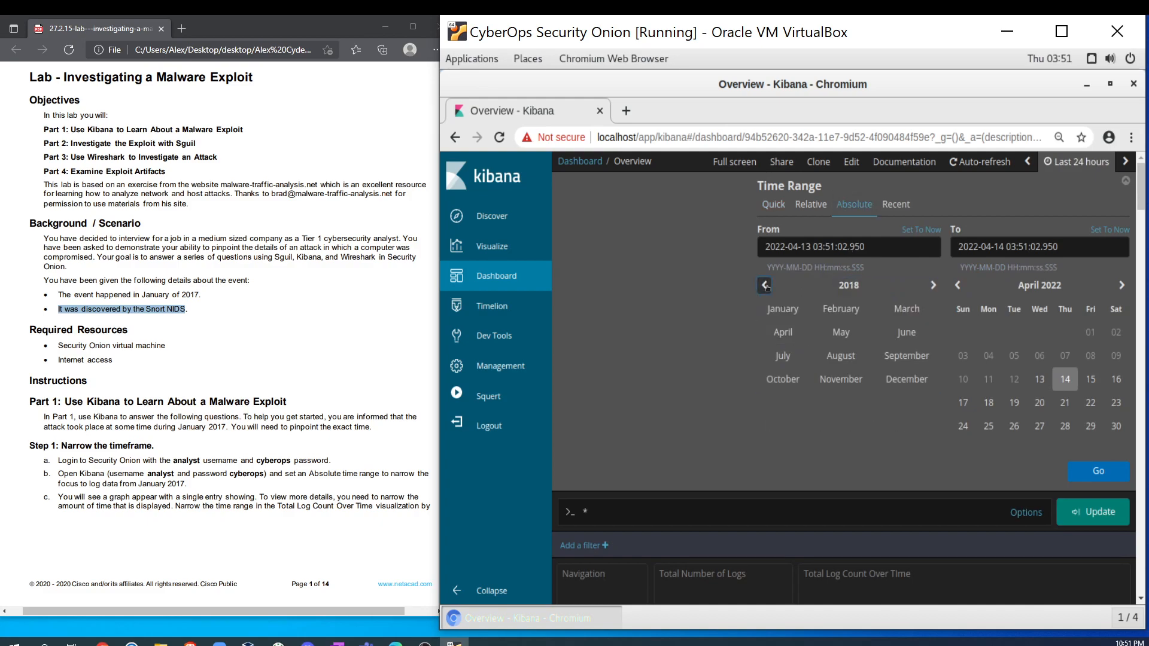
click(779, 313)
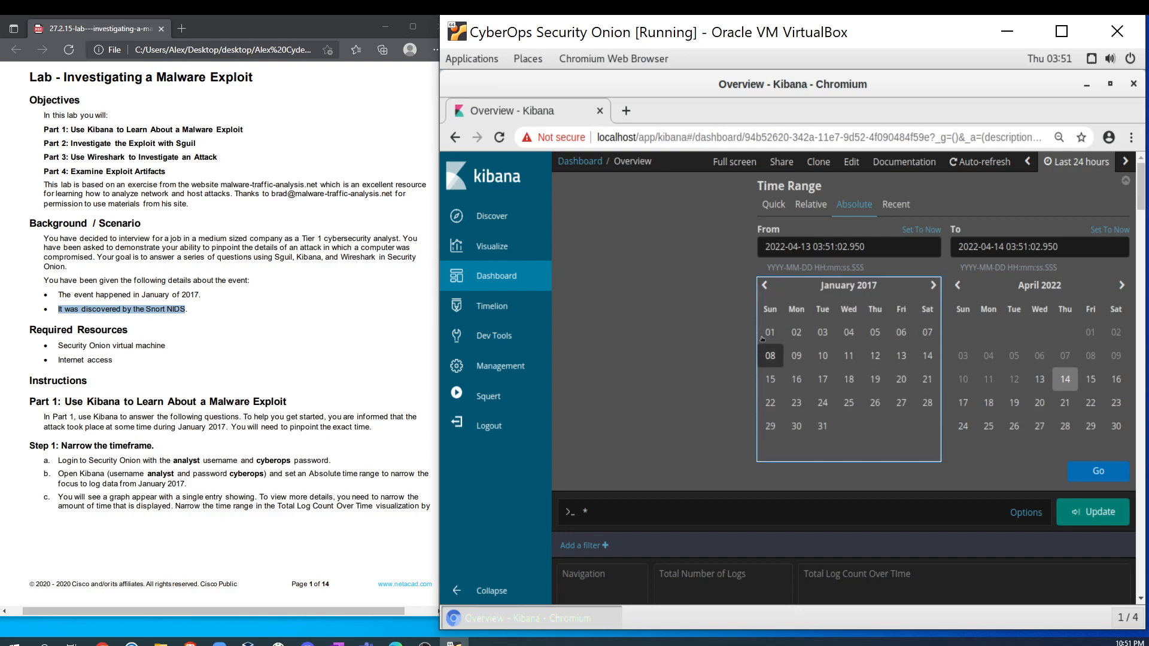
click(769, 333)
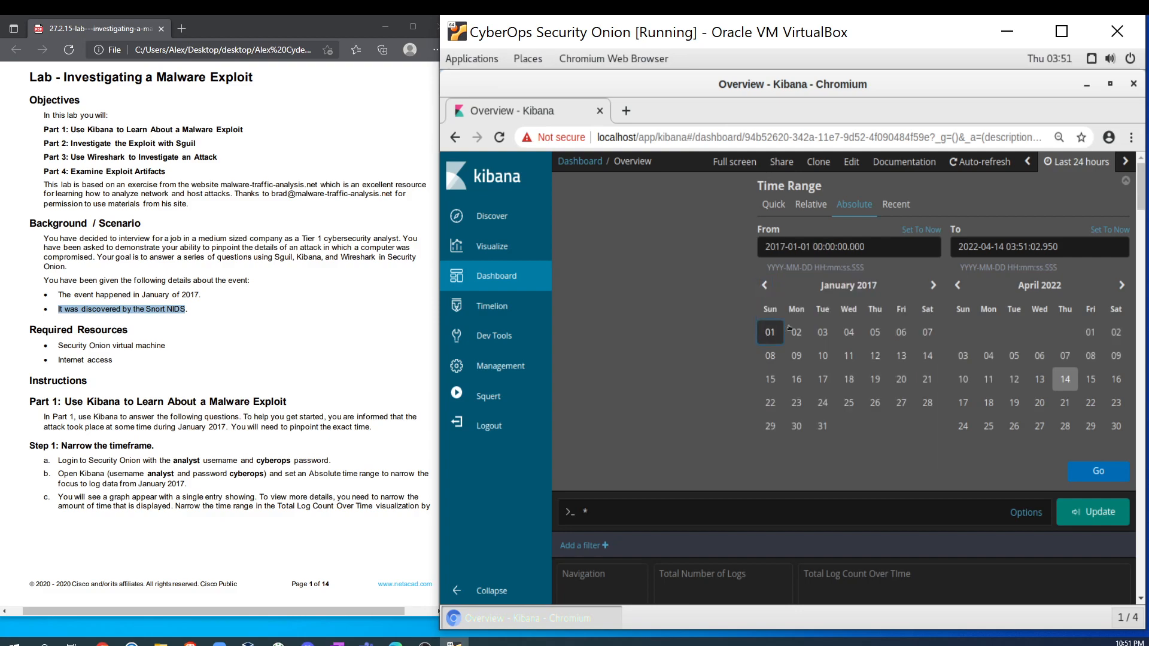
Step: Set the end date of the absolute time range to January 31, 2017 and apply the range
click(1039, 286)
click(958, 286)
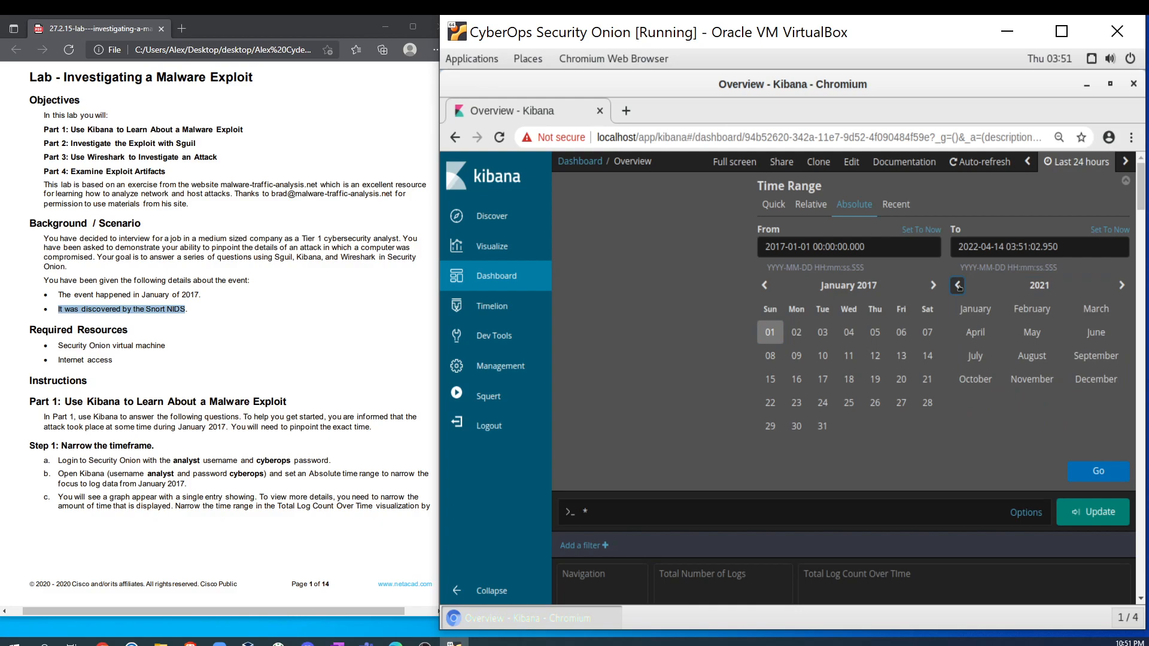
click(958, 286)
click(1121, 285)
click(974, 309)
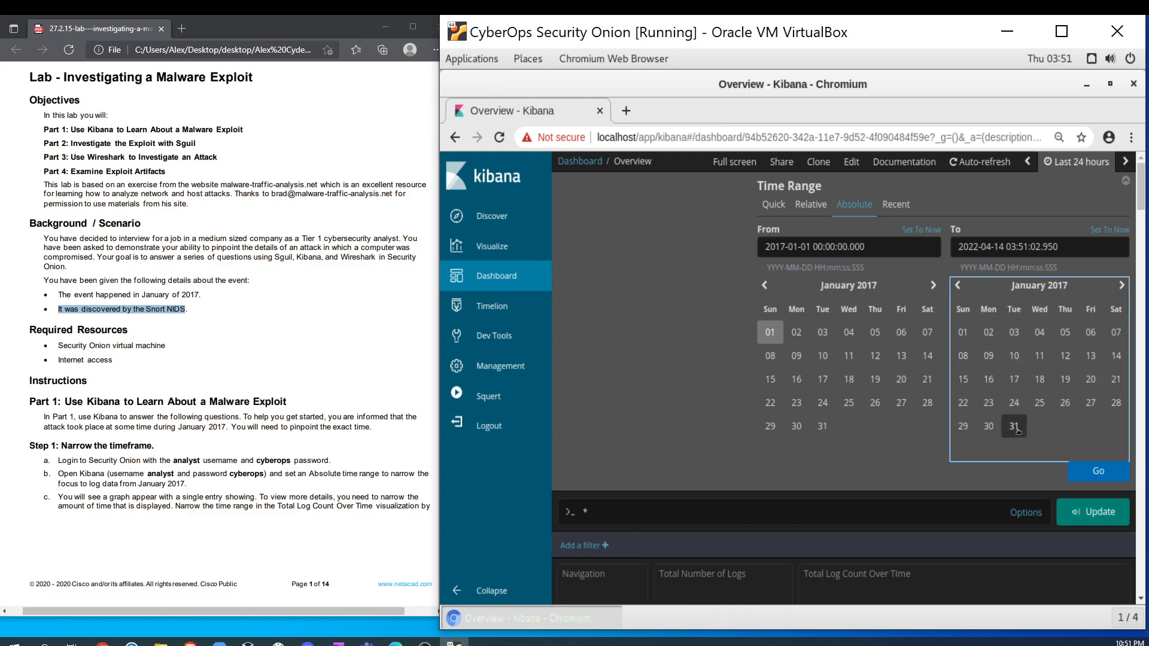
click(1013, 426)
click(1097, 471)
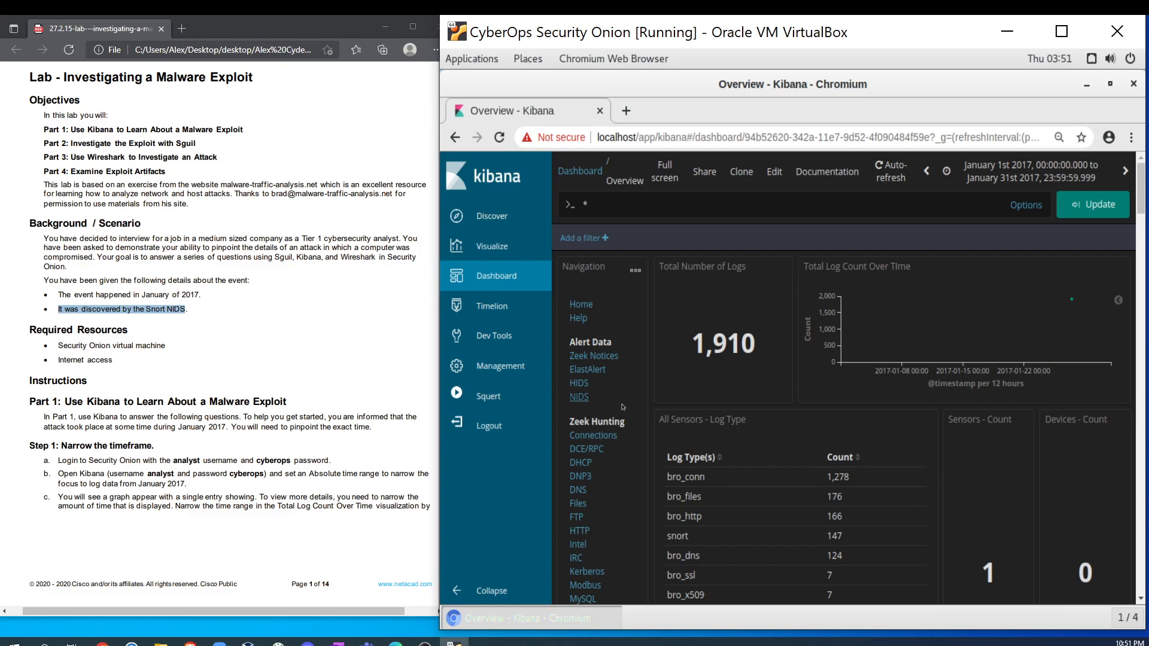
Step: Open the NIDS alert dashboard and drill into its alert data point down to January 27, 2017, 22:50 to 23:00
click(580, 396)
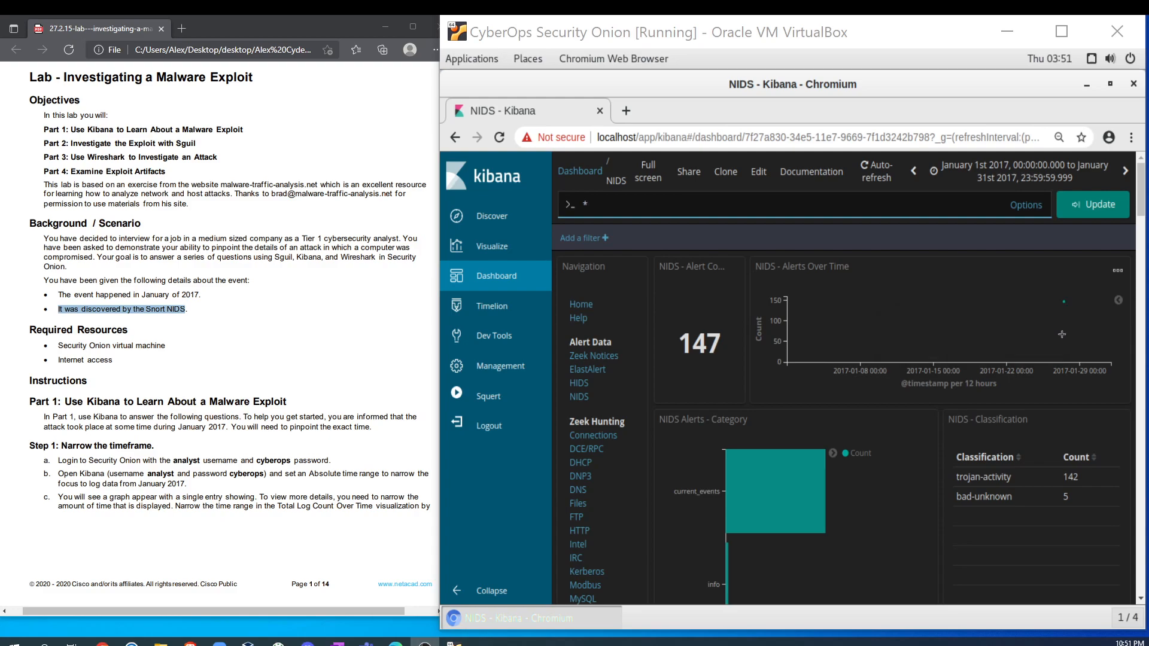
mouse_move(1066, 308)
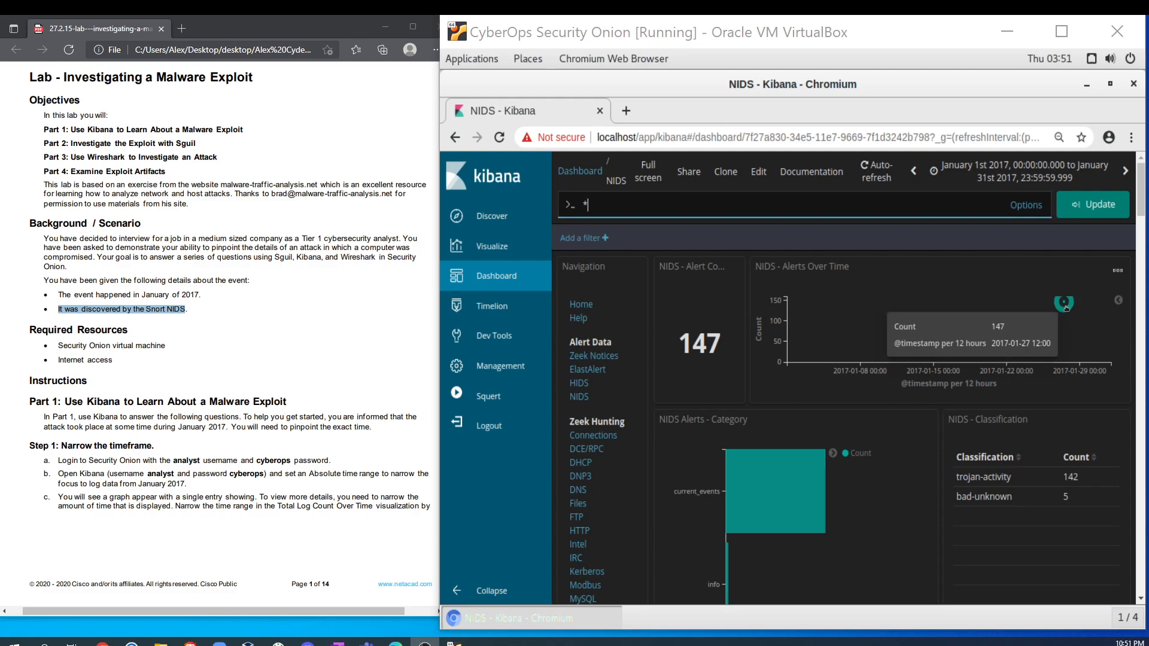
click(1066, 306)
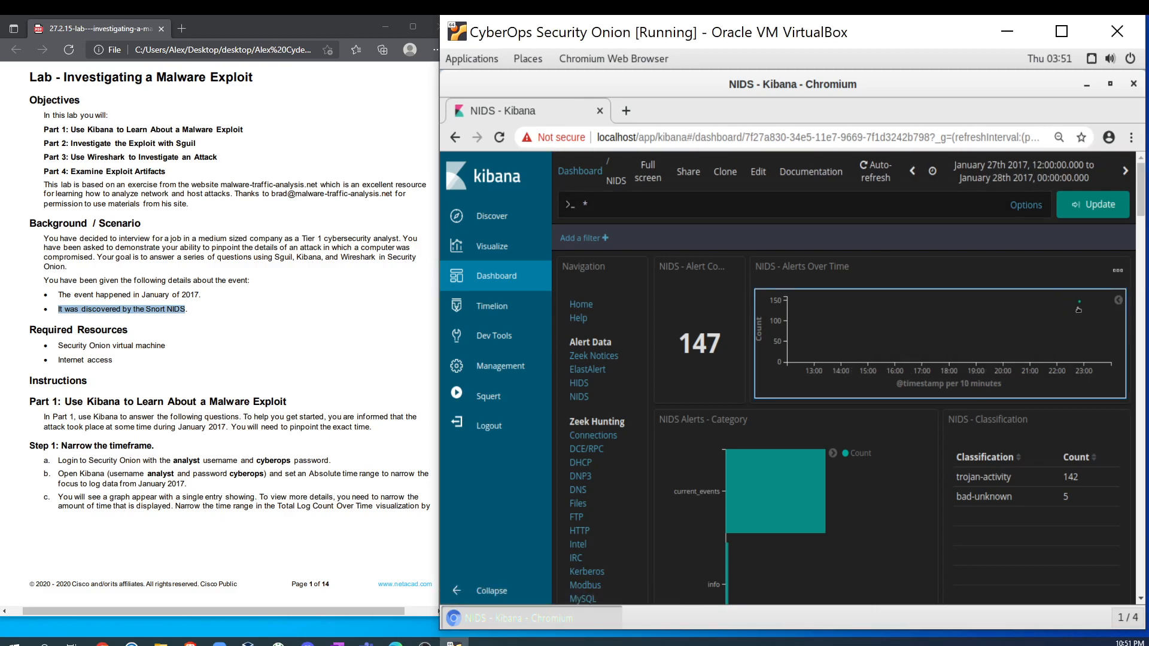
click(1078, 304)
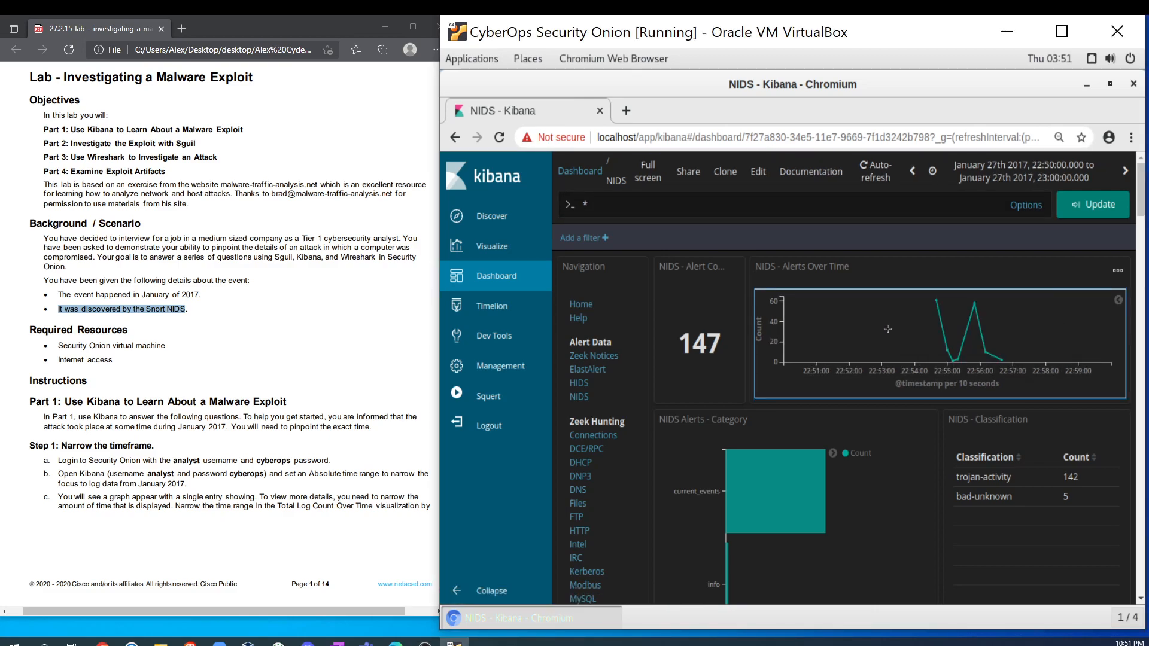
Step: Zoom the NIDS Alerts Over Time chart in on the plotted line, from about 22:54:31 to 22:56:48
drag(908, 309, 1035, 319)
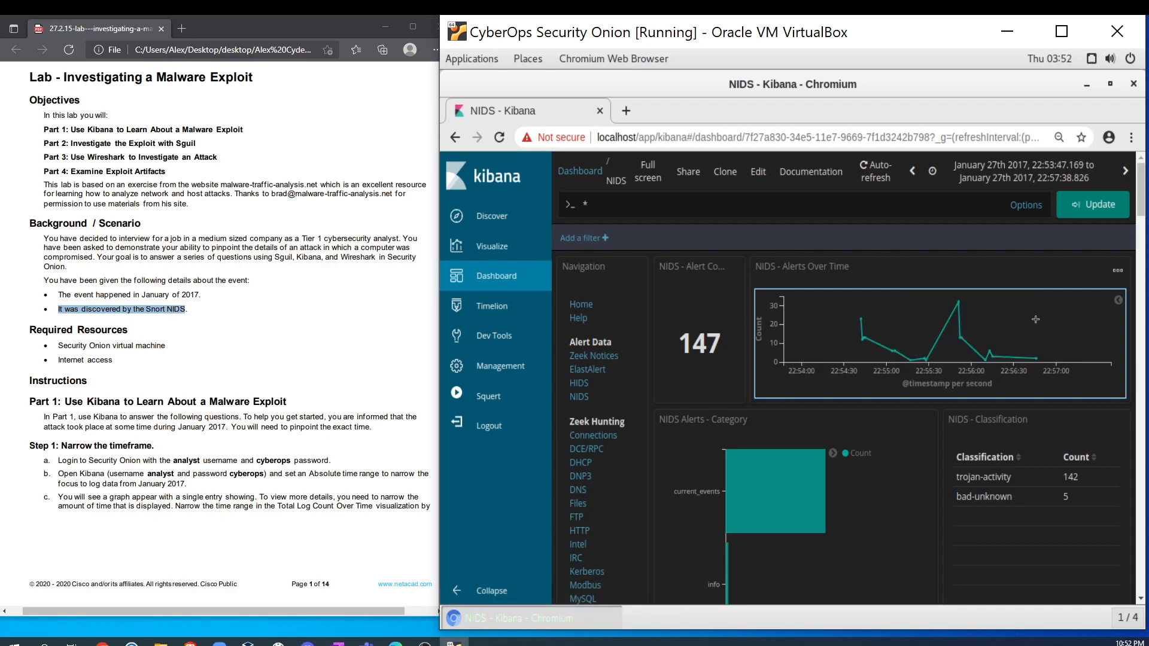
drag(833, 317, 1075, 328)
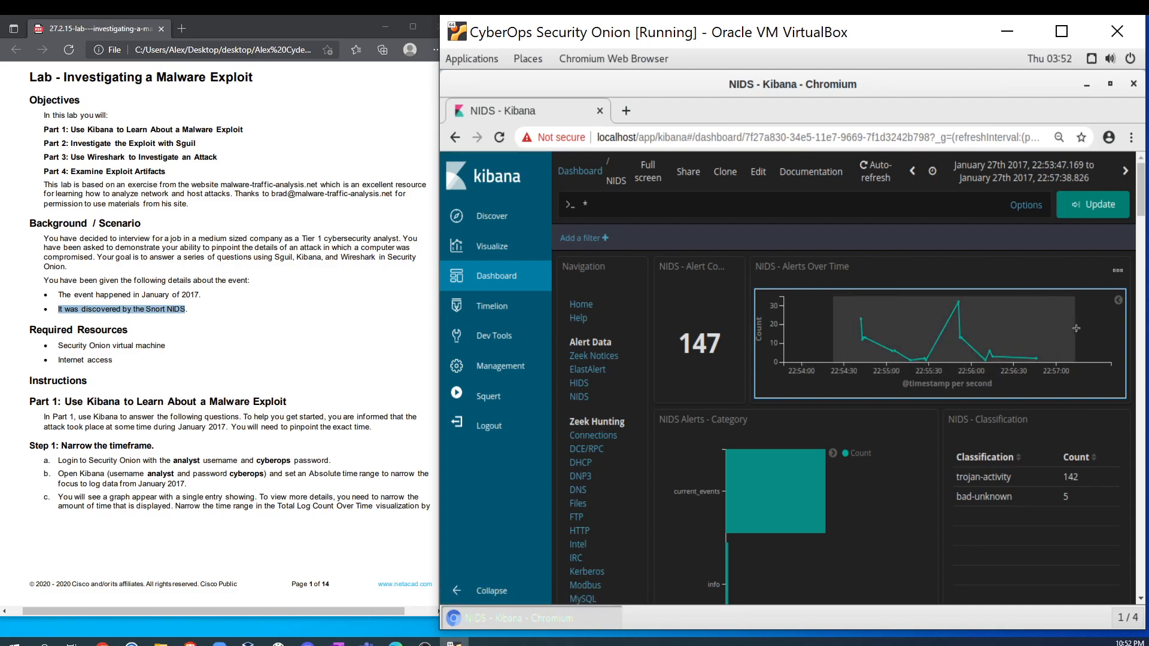
drag(800, 317, 1063, 321)
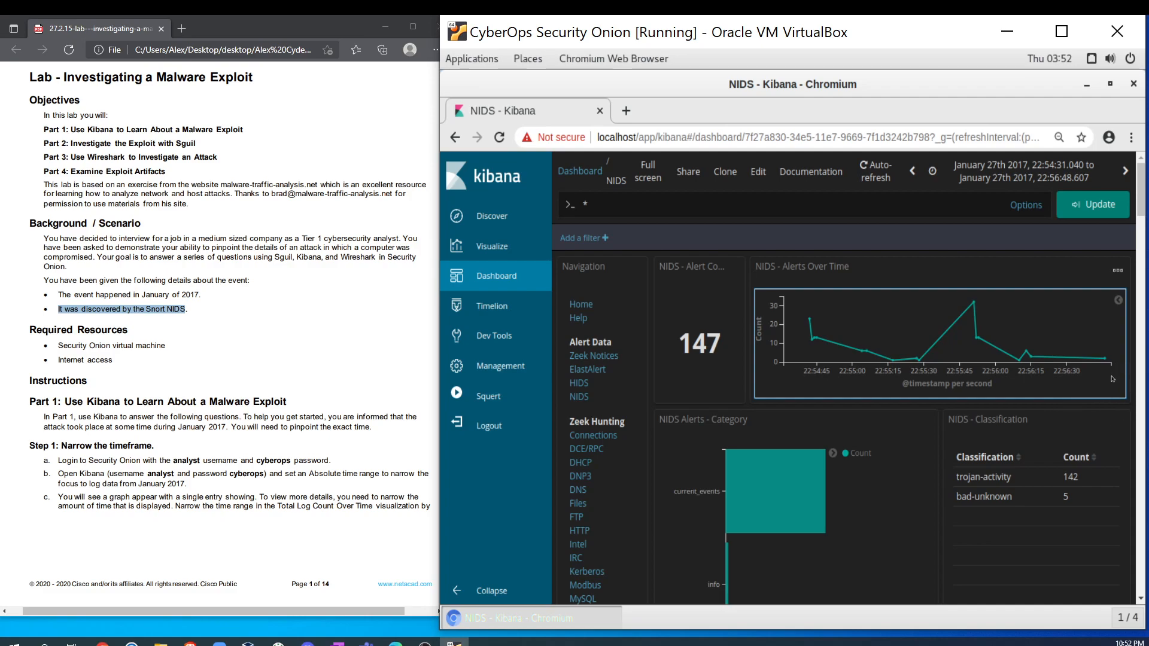
mouse_move(1107, 359)
Step: Follow the lab's Step 2 instructions to filter the NIDS dashboard to the first point on the alerts timeline
scroll(259, 377, down, 10)
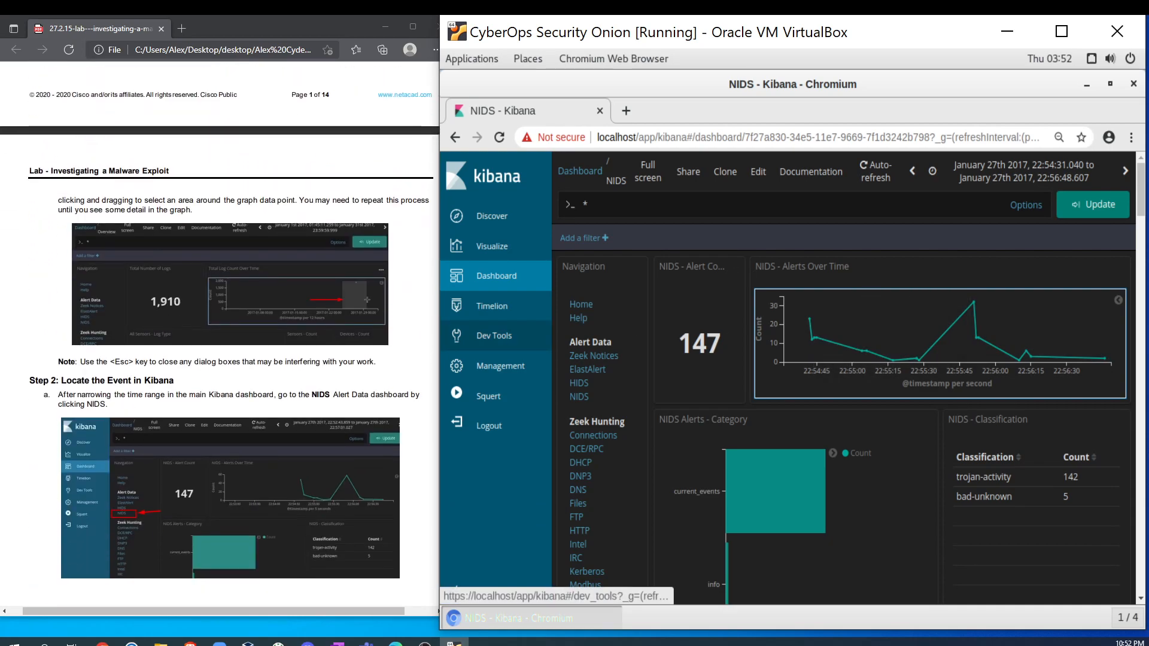
scroll(258, 377, down, 2)
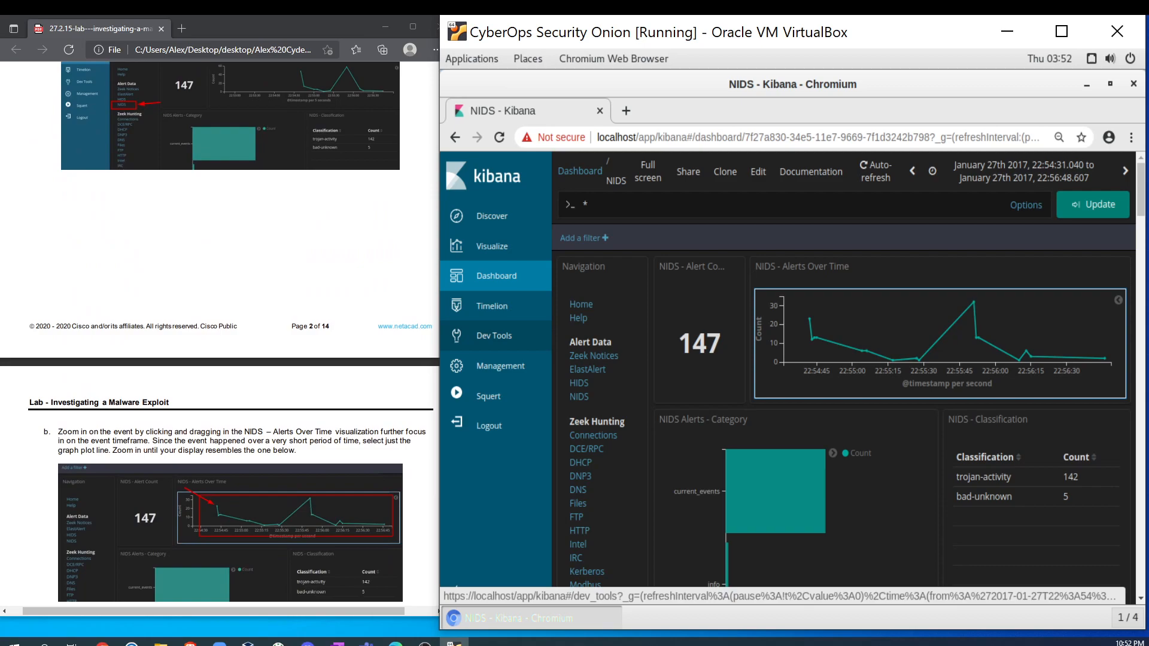
scroll(220, 335, down, 6)
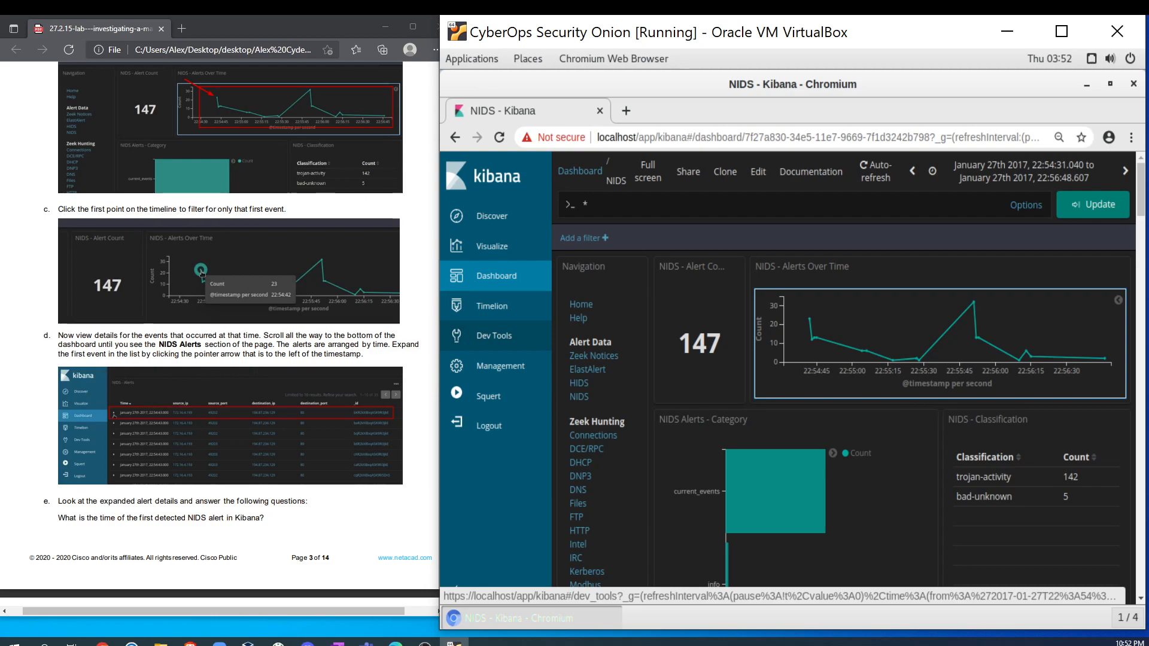
click(810, 320)
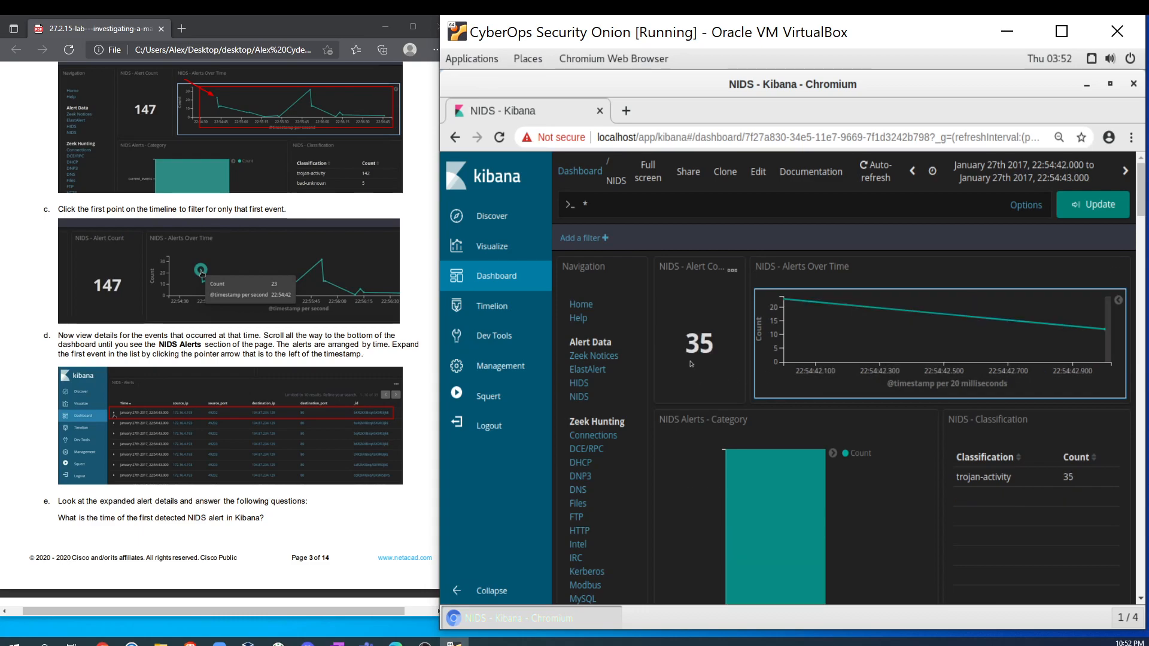
Step: Expand the details of the first event in the NIDS Alerts list
scroll(691, 363, down, 3)
scroll(691, 364, down, 15)
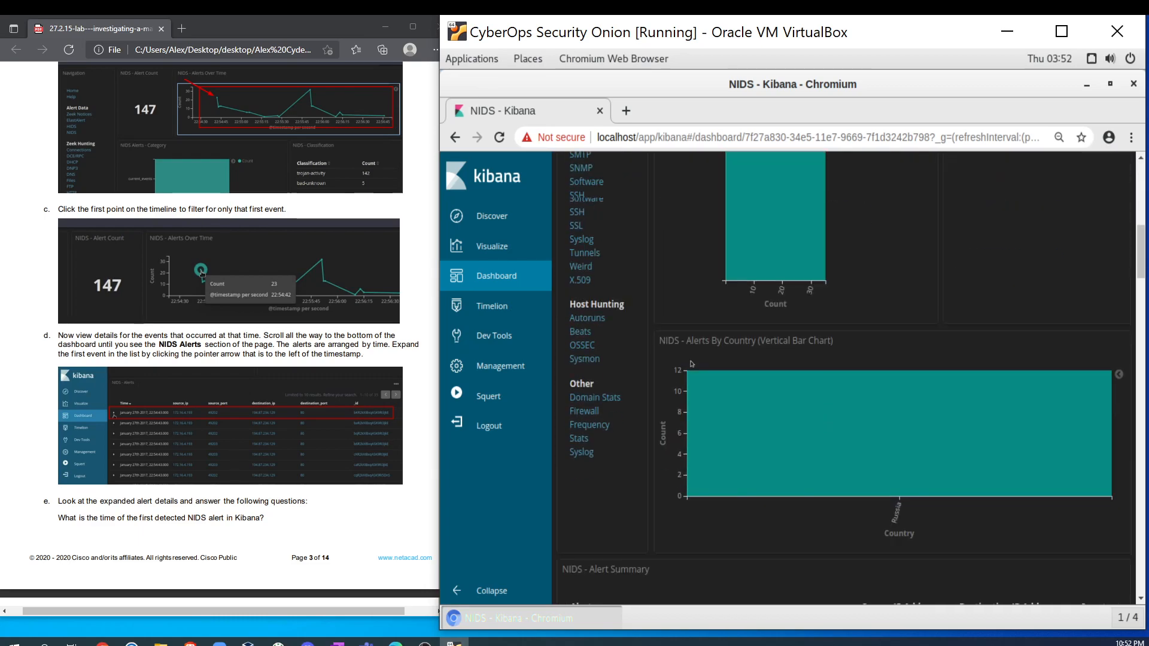
scroll(688, 361, down, 5)
scroll(682, 363, down, 6)
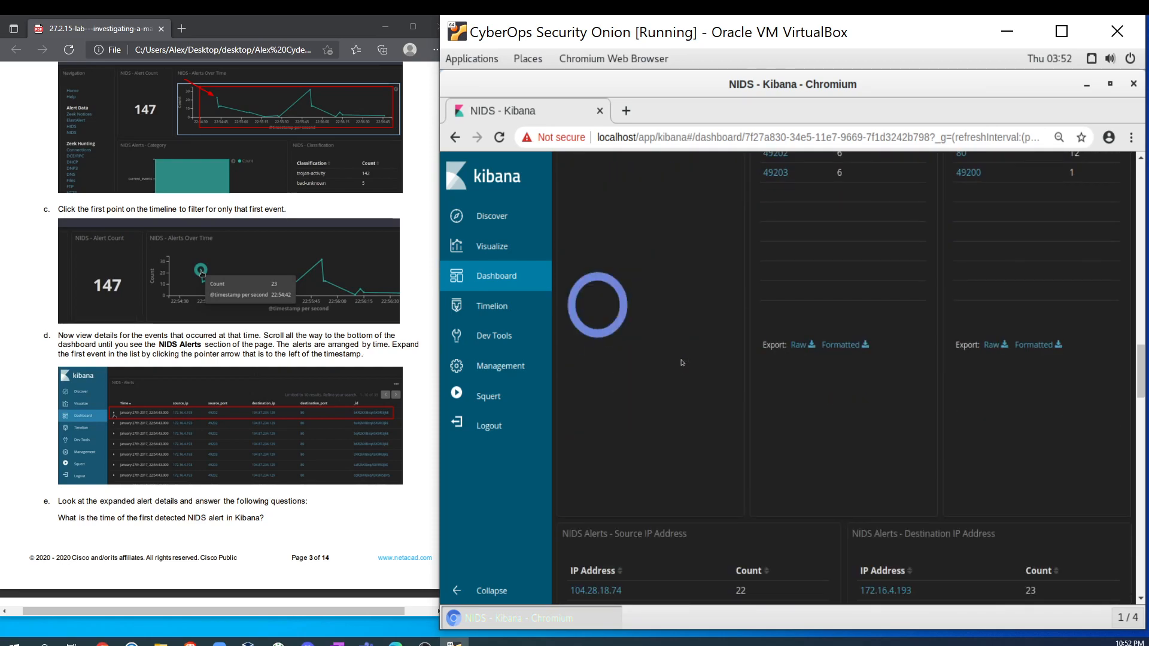
scroll(665, 373, down, 6)
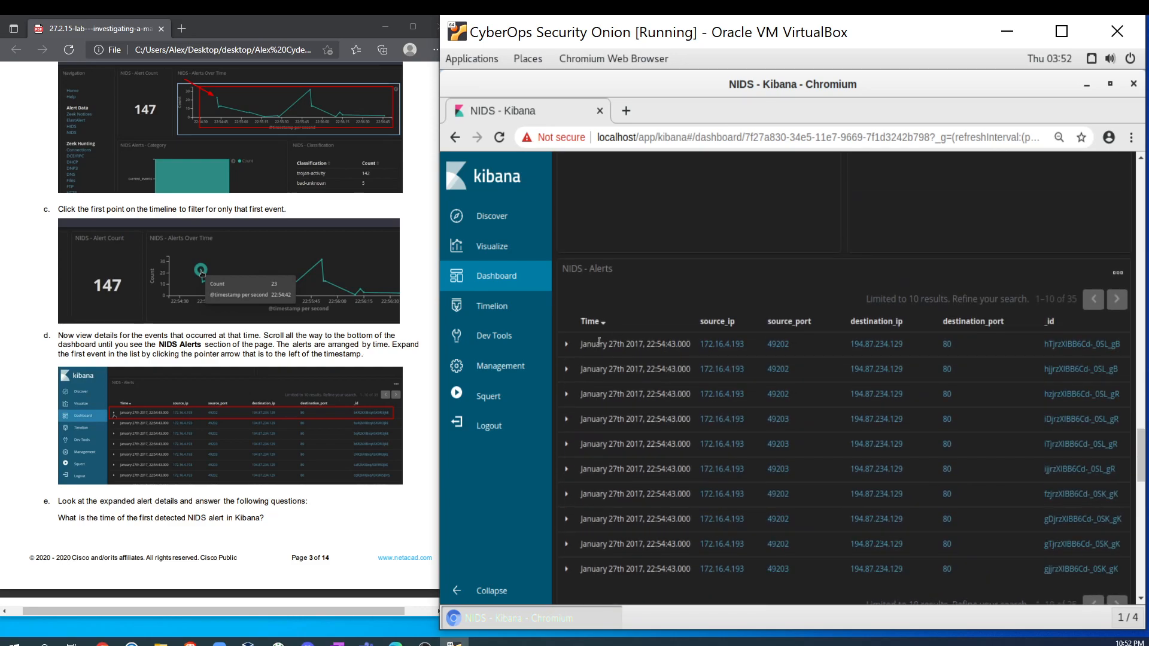
click(566, 344)
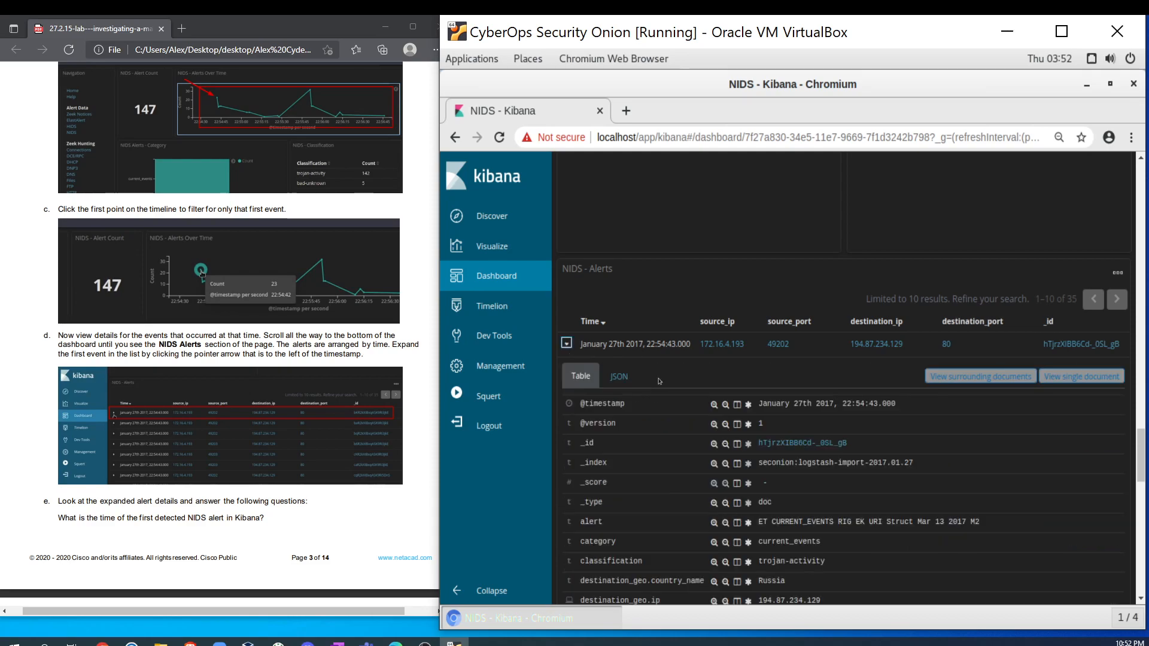
Step: Examine the expanded alert's timestamp and read the lab's questions about the alert details
scroll(655, 381, down, 1)
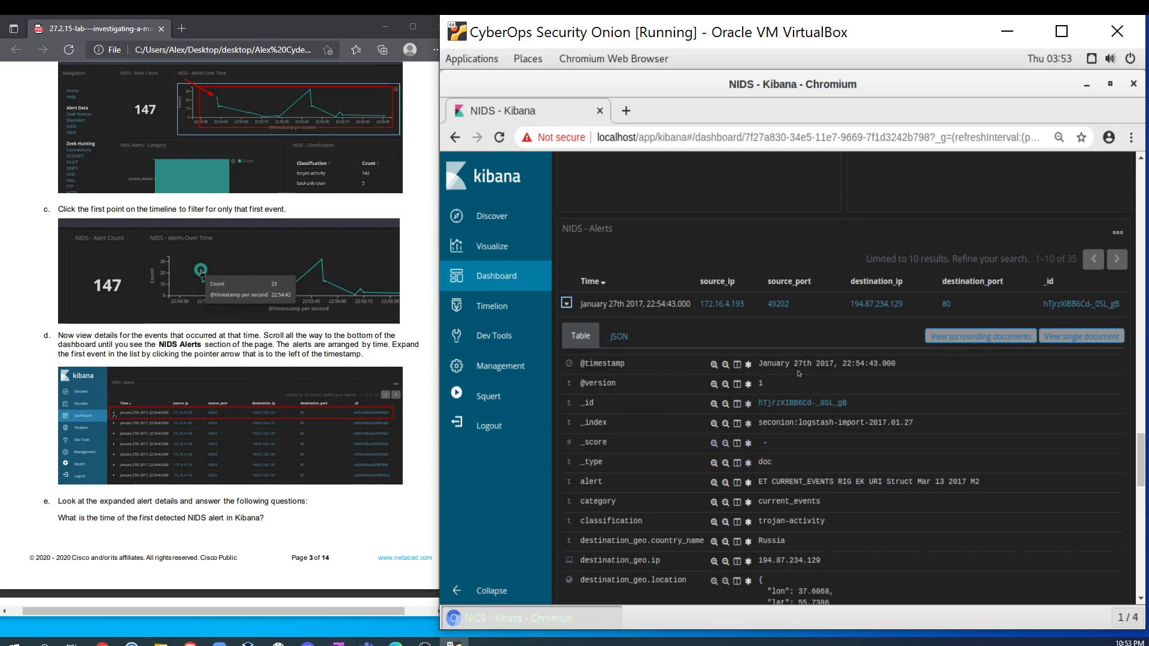
drag(842, 365, 896, 364)
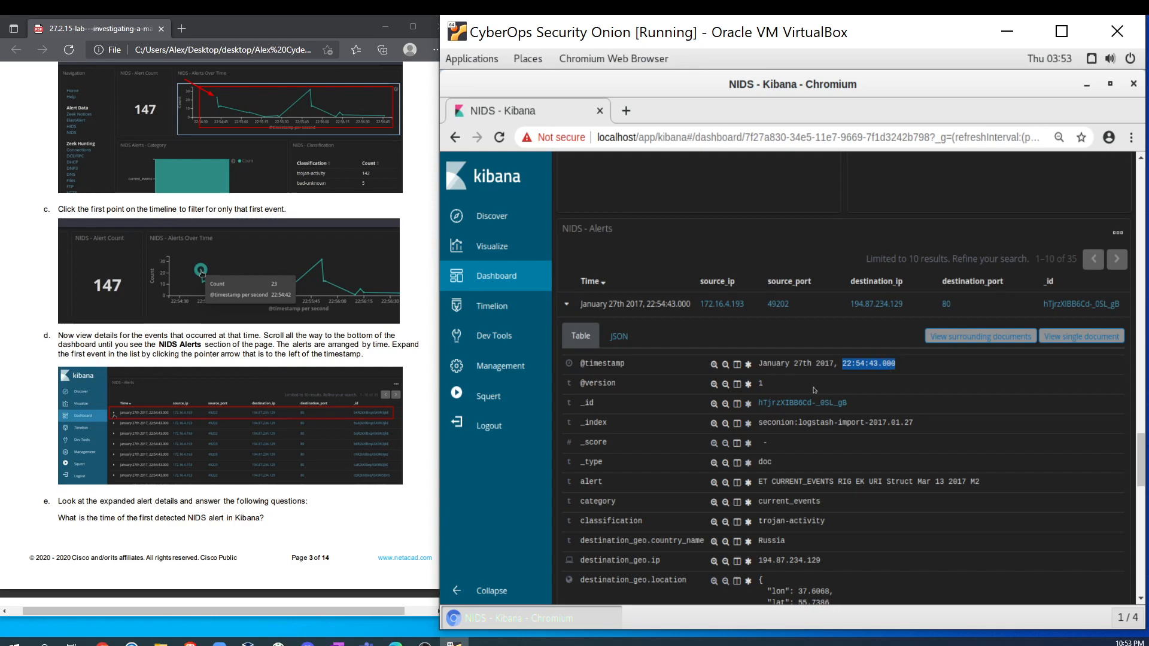
scroll(239, 475, down, 2)
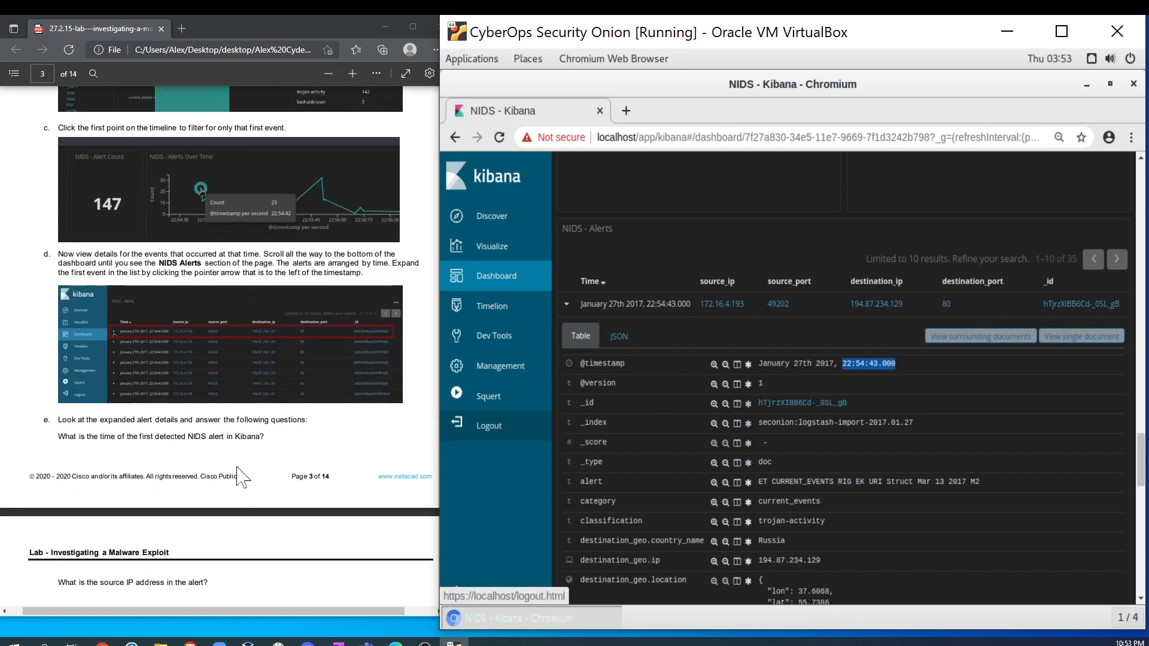
scroll(179, 463, down, 2)
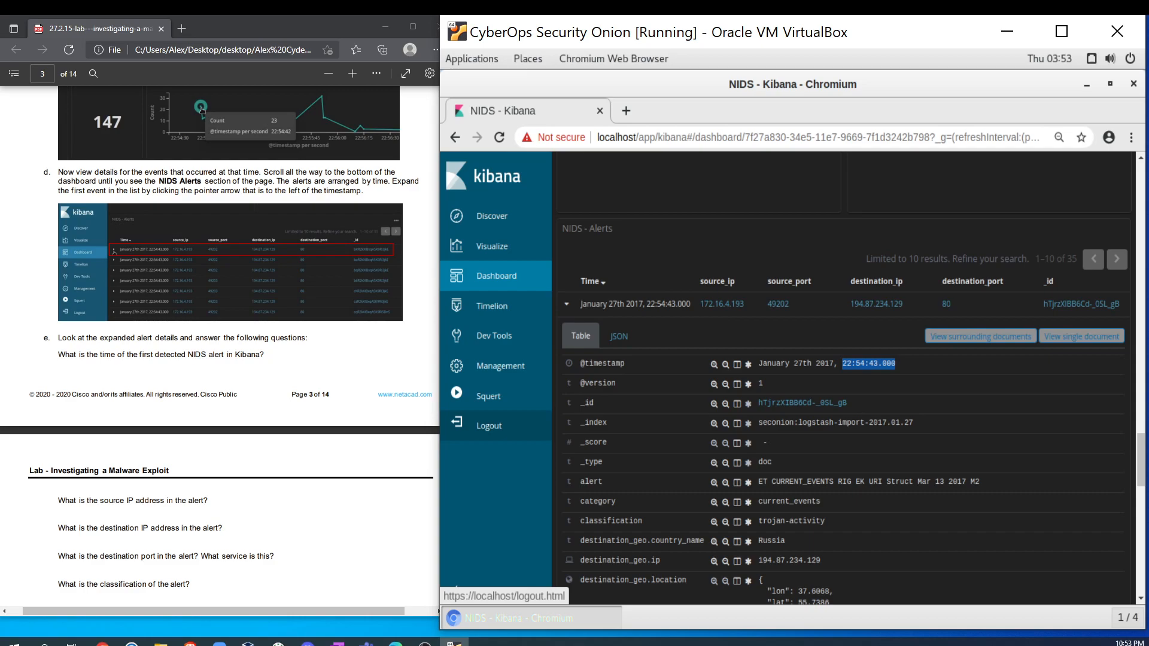
Step: Answer the lab question on the first detected NIDS alert's time with the text note "Jan 27, 2017 – 22:54:43"
scroll(127, 359, down, 2)
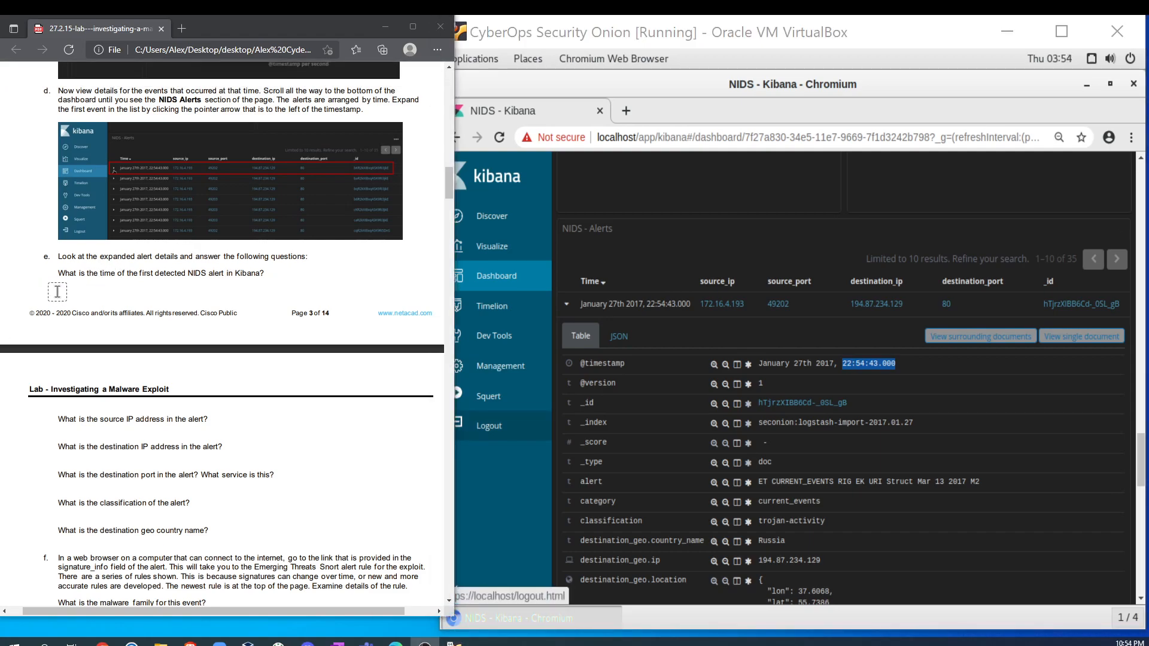
click(57, 292)
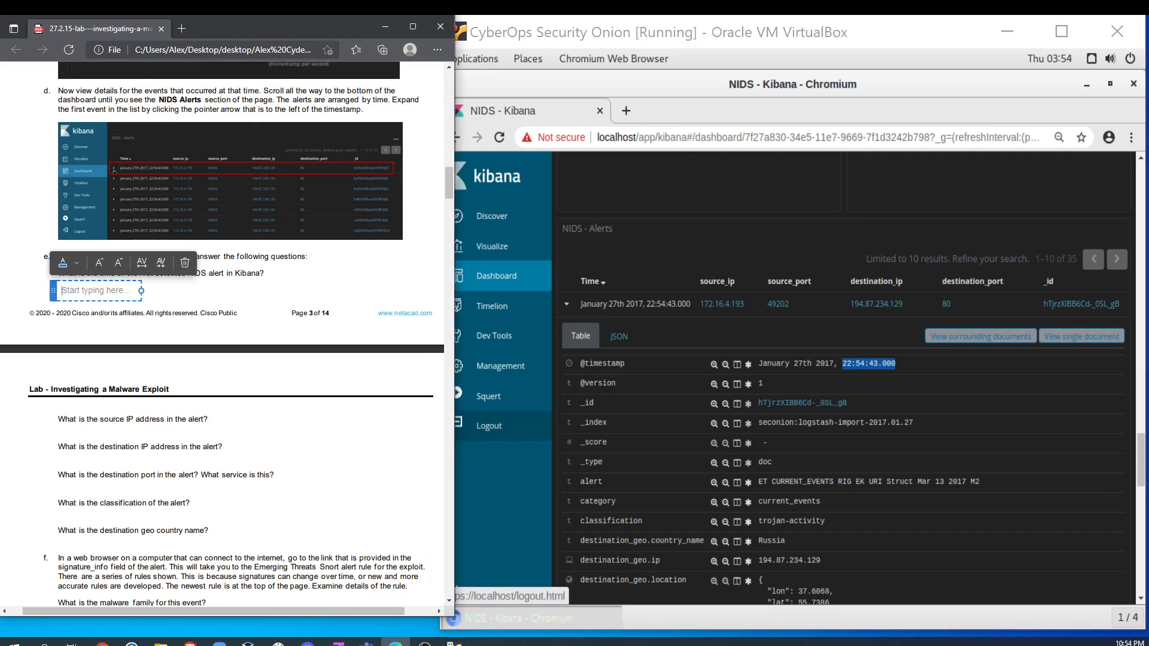
text(Jan 27, 2017 – 22:54:43)
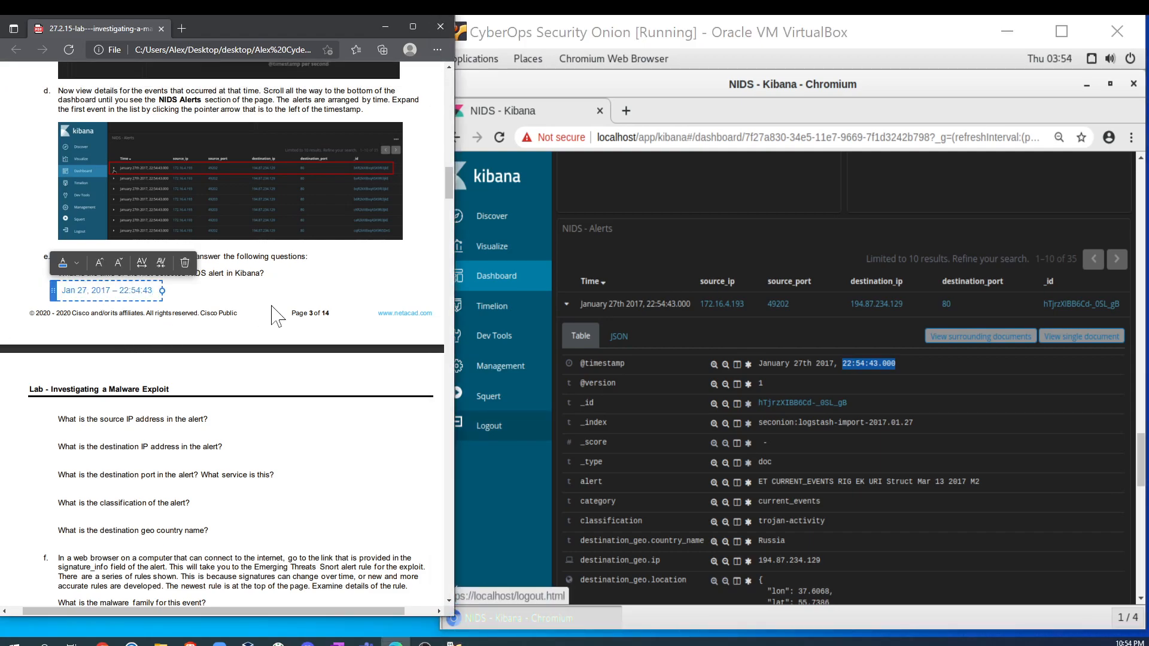
click(272, 394)
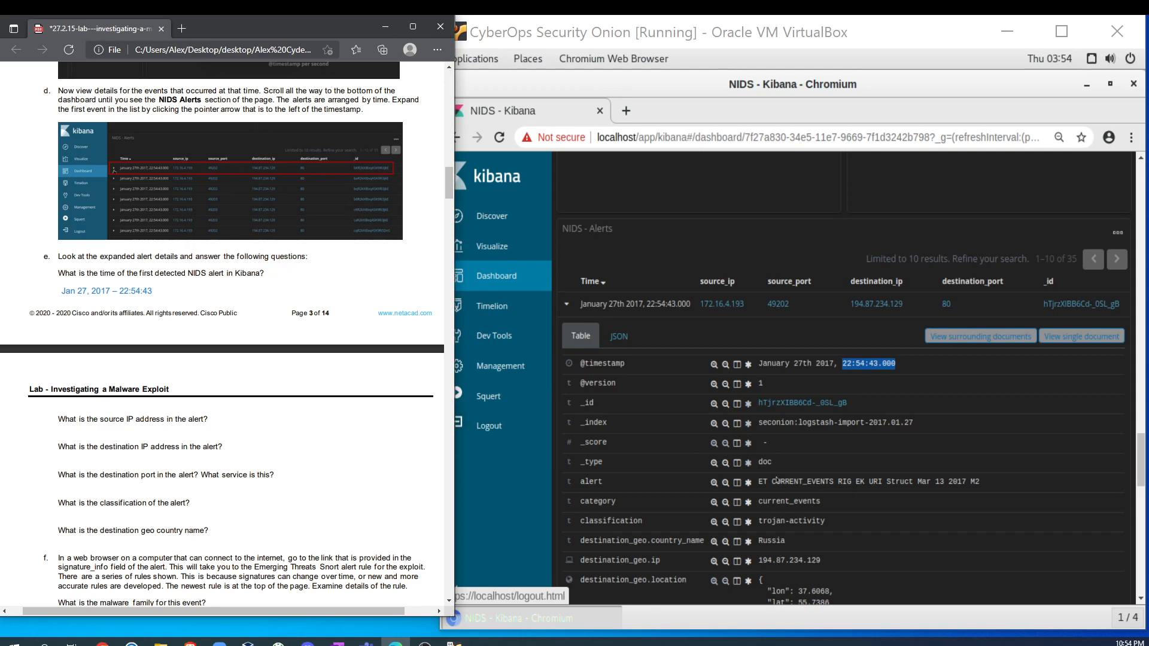
Step: Look up the source IP in the expanded alert and enter 172.16.4.193 under the lab's source IP address question
scroll(718, 473, down, 5)
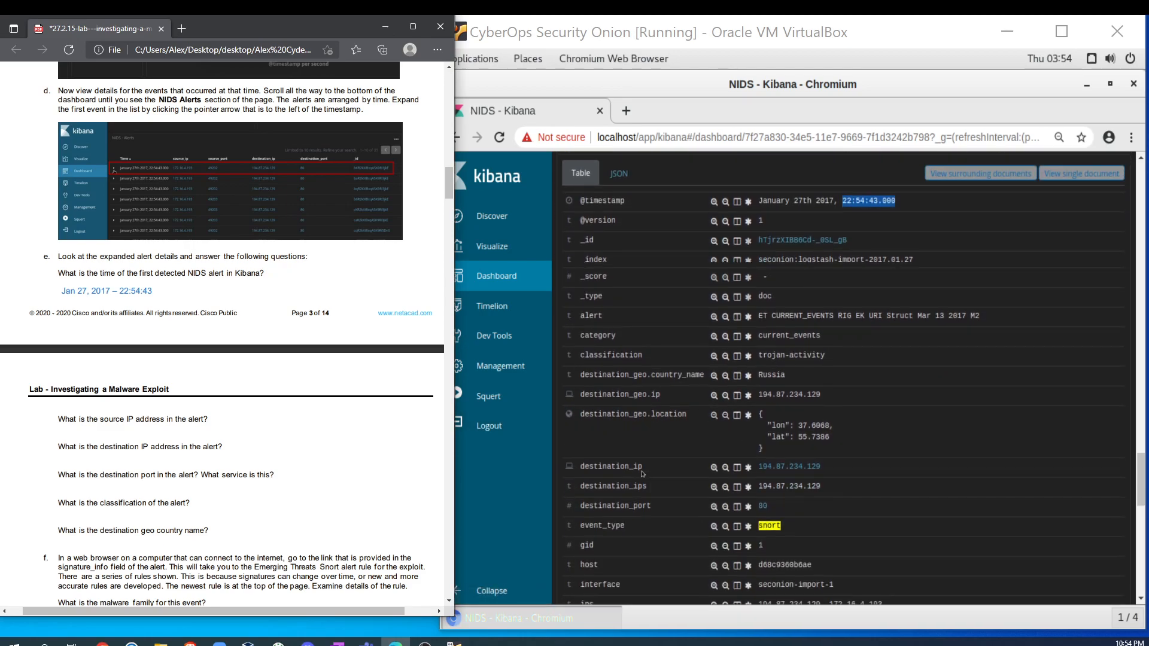
scroll(638, 475, down, 4)
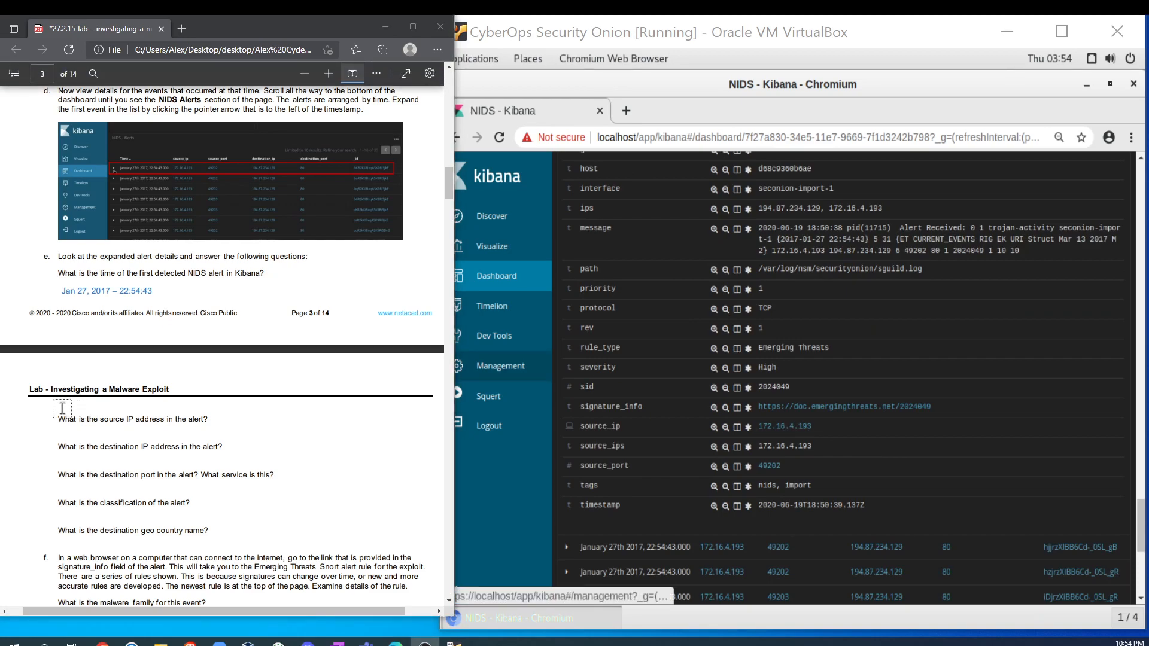
scroll(68, 435, down, 1)
scroll(68, 435, down, 1)
click(67, 350)
text(172.16.4.193)
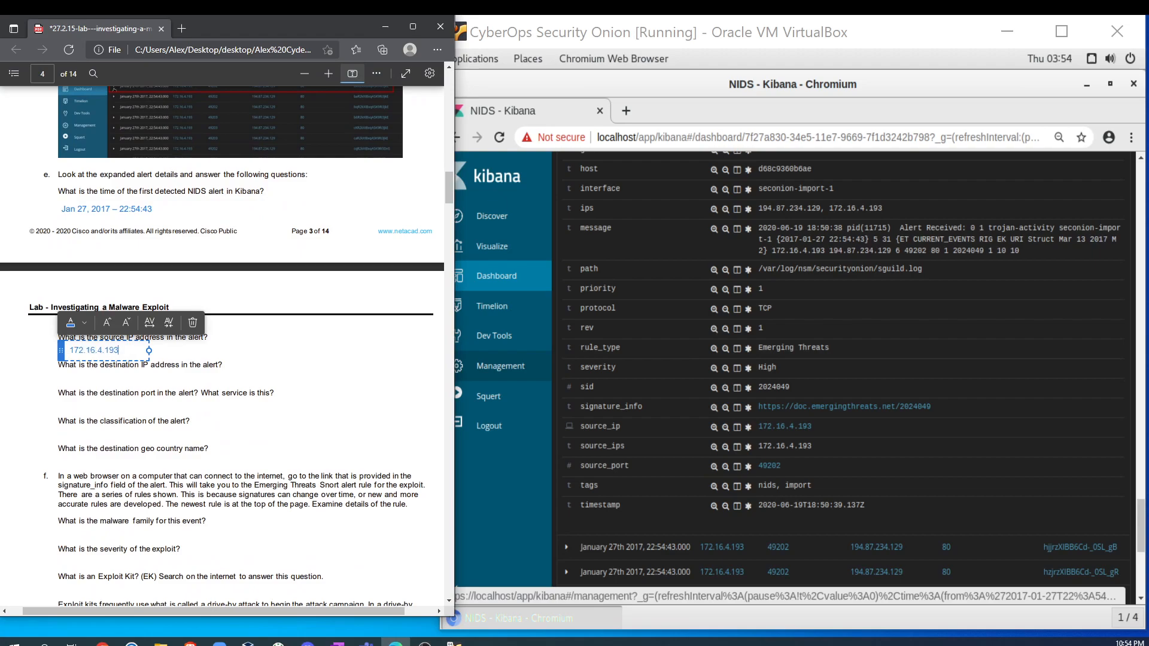
click(338, 368)
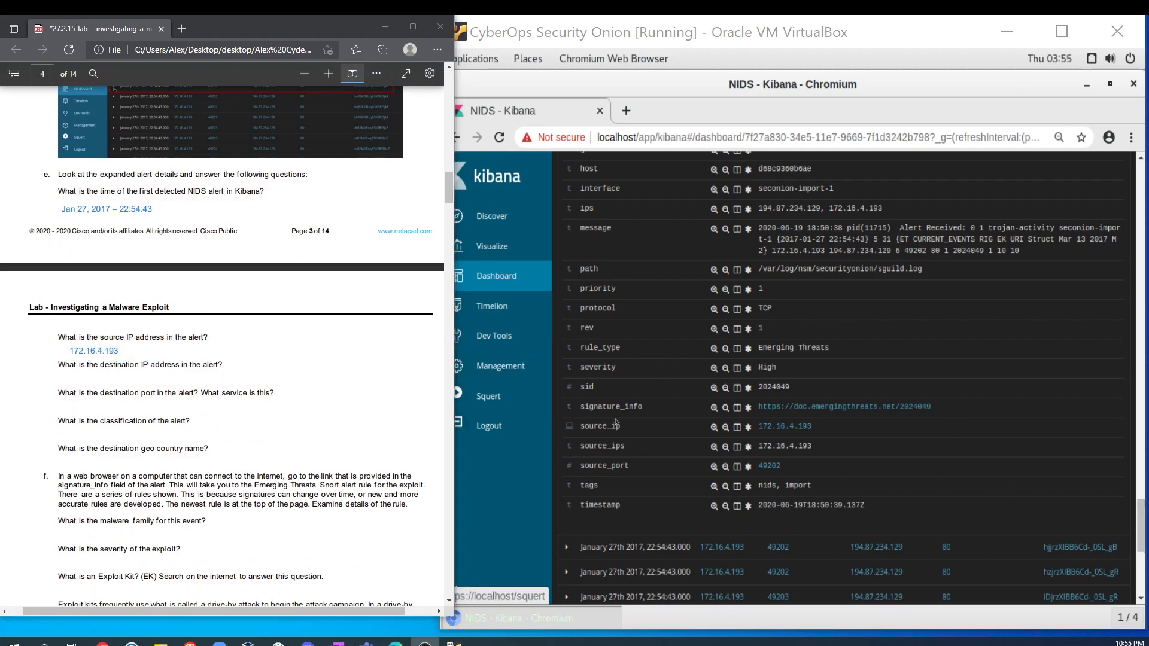
Step: Look up the destination IP in the expanded alert and enter 194.87.234.129 under the lab's destination IP address question
scroll(617, 424, up, 3)
scroll(621, 423, up, 6)
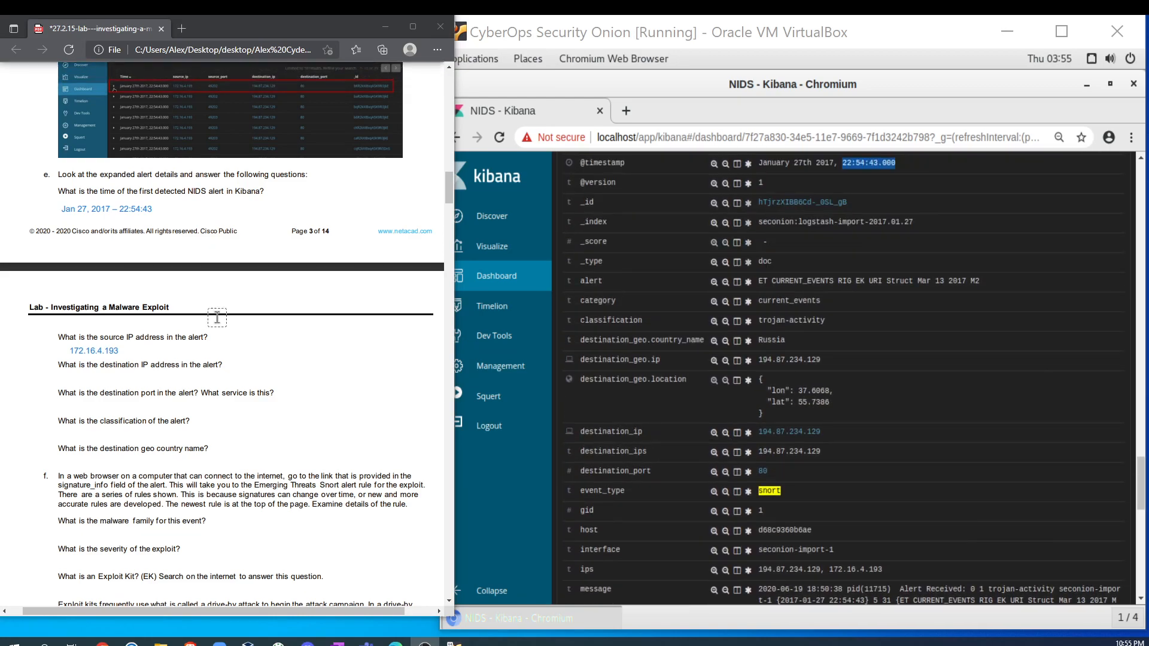
click(71, 373)
text(194.87.234.129)
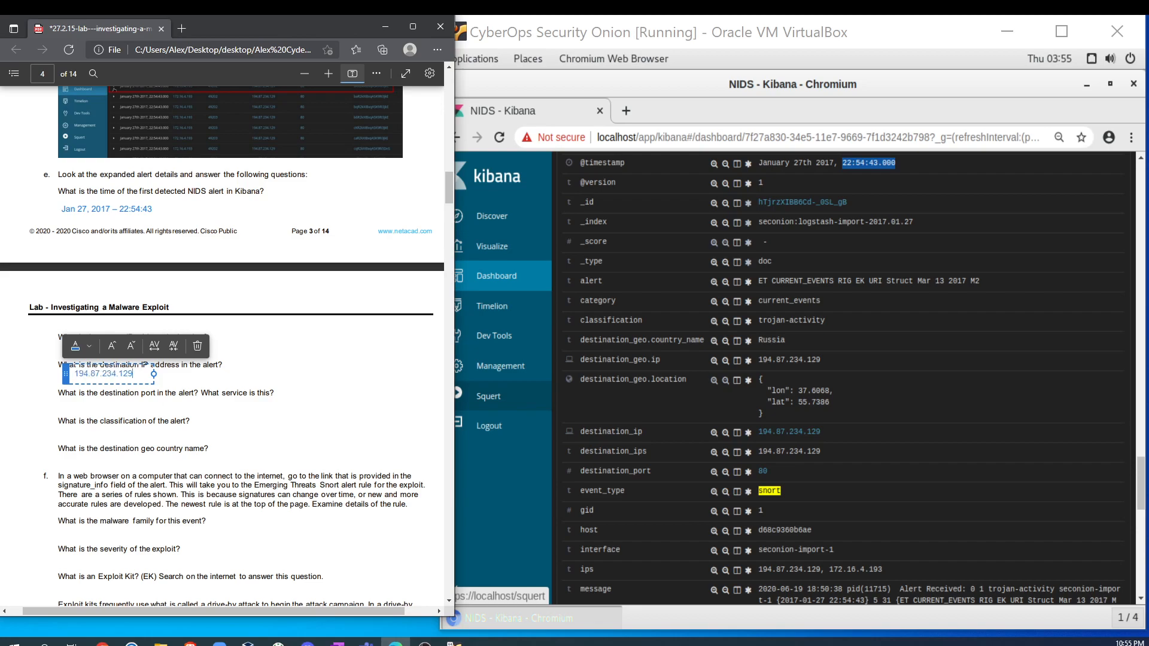
click(336, 395)
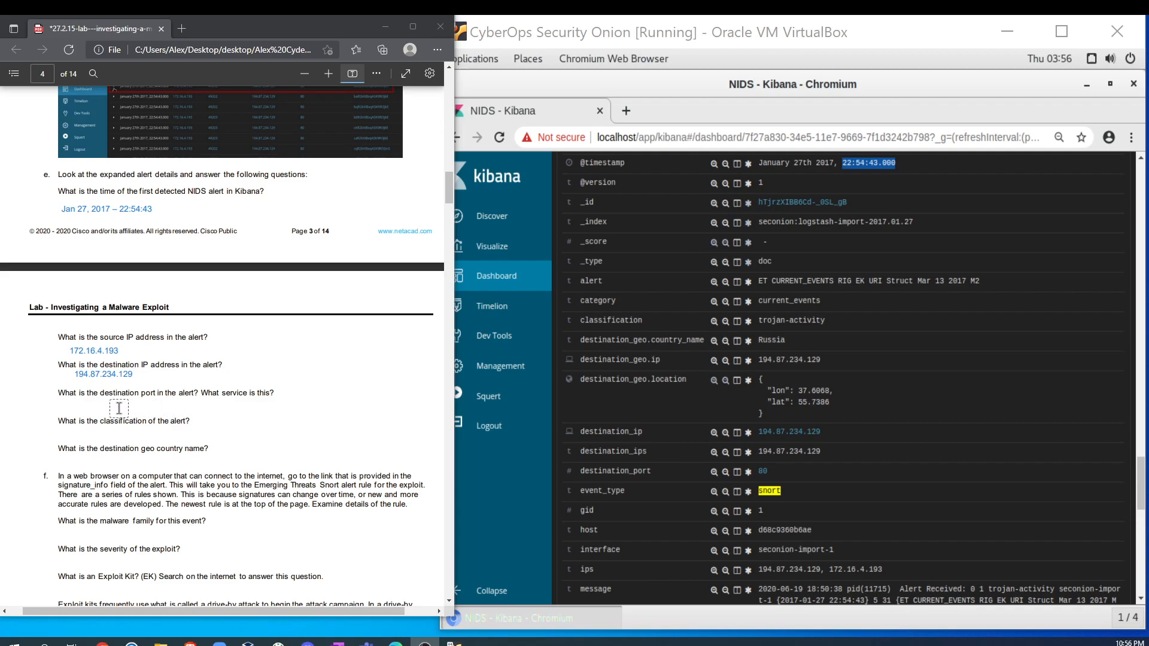
Step: Highlight the alert's destination_port field and answer the lab's destination port and service question with "80, HTTP"
drag(591, 471, 769, 473)
click(77, 405)
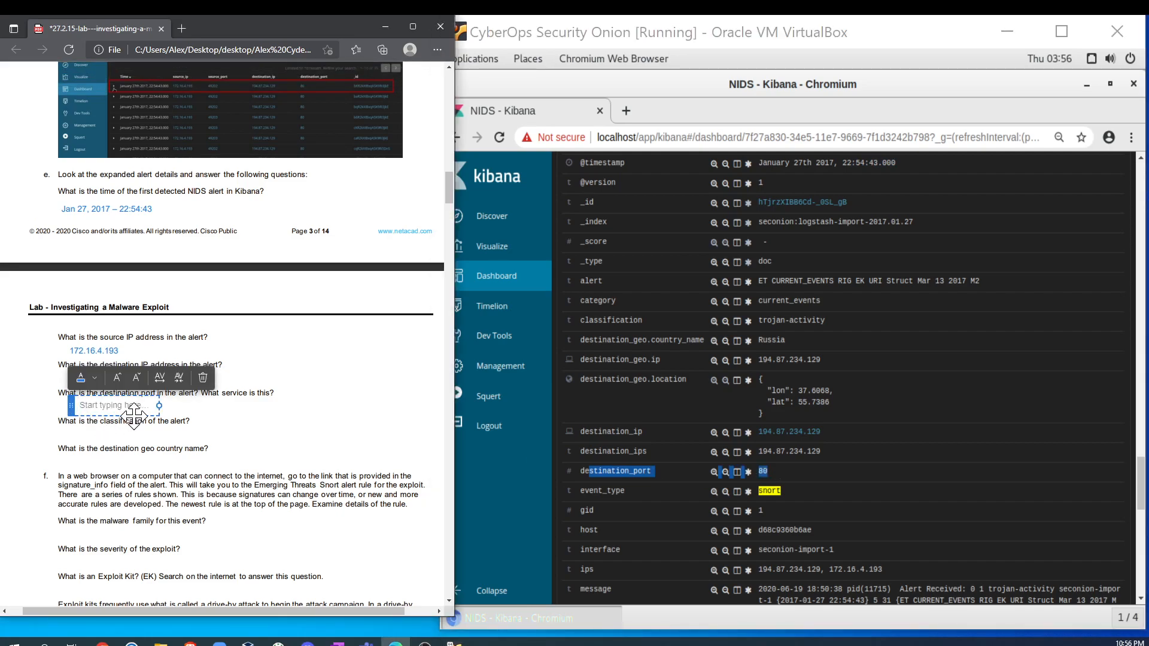
text(80, HTTP)
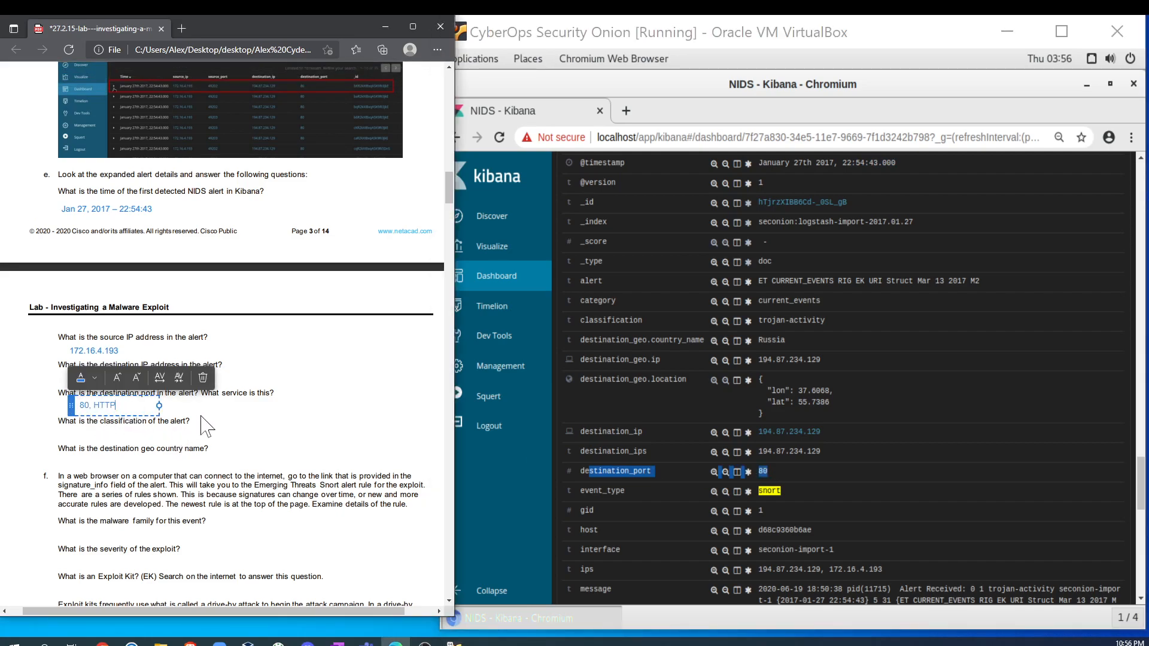
click(290, 429)
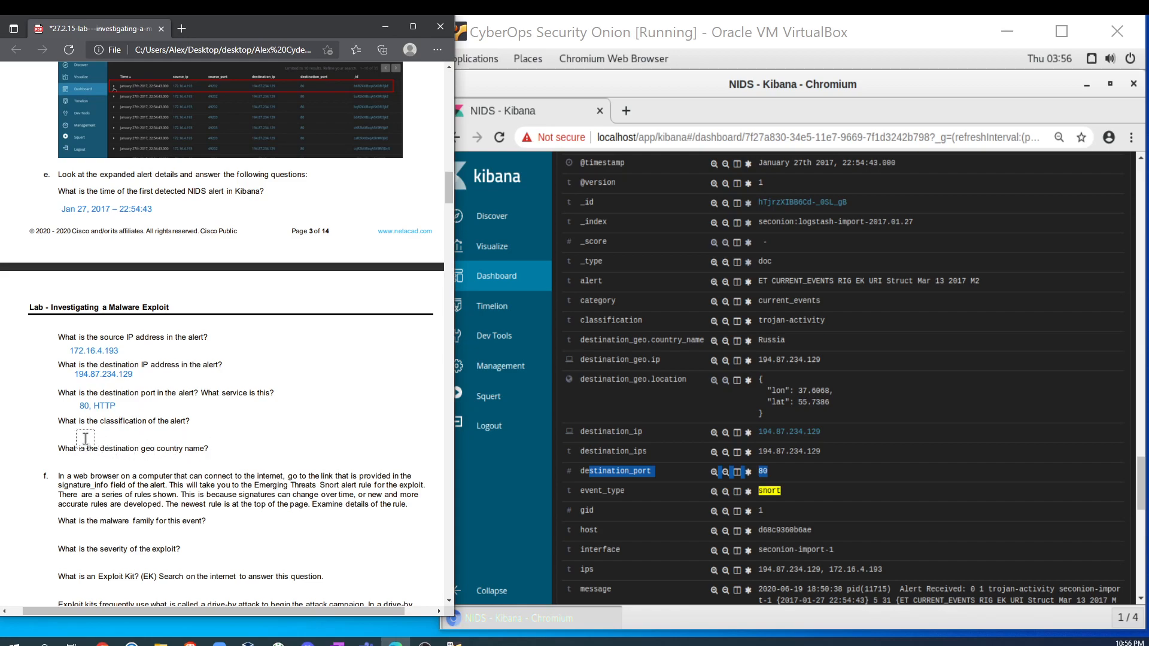
Step: Highlight the alert's classification field and enter "trojan-activity" under the lab's classification question
click(578, 320)
drag(578, 320, 849, 326)
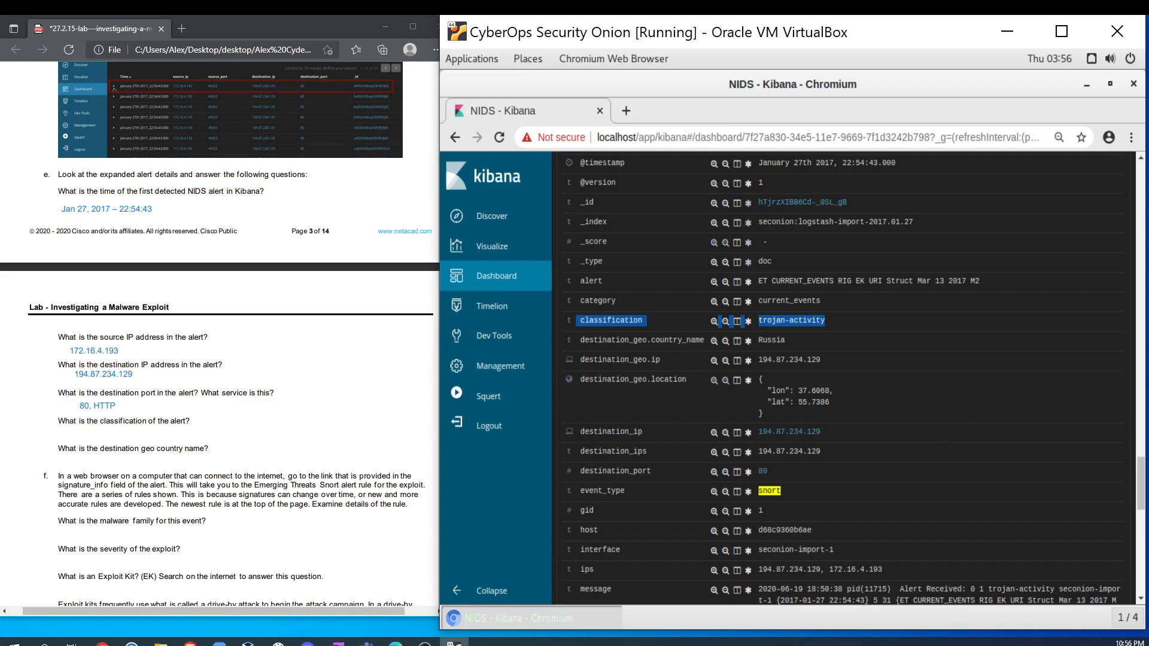
click(78, 435)
text(trojan-activity)
click(218, 447)
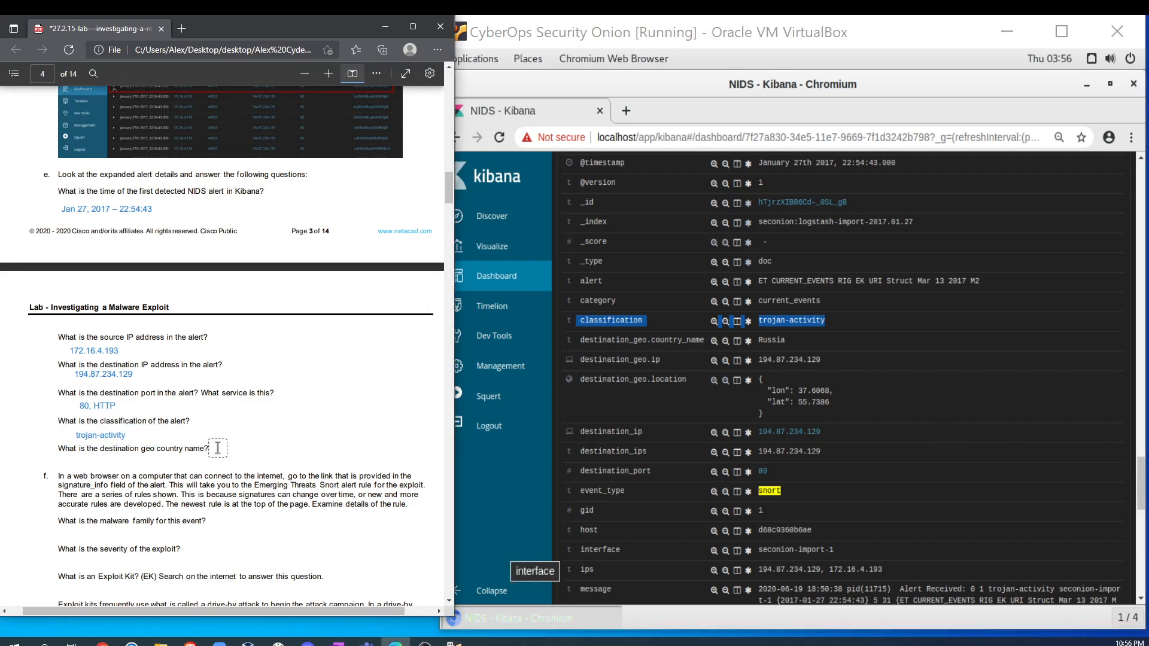
Step: Highlight the alert's destination_geo.country_name field and enter "Russia" under the lab's destination geo country name question
scroll(274, 447, down, 2)
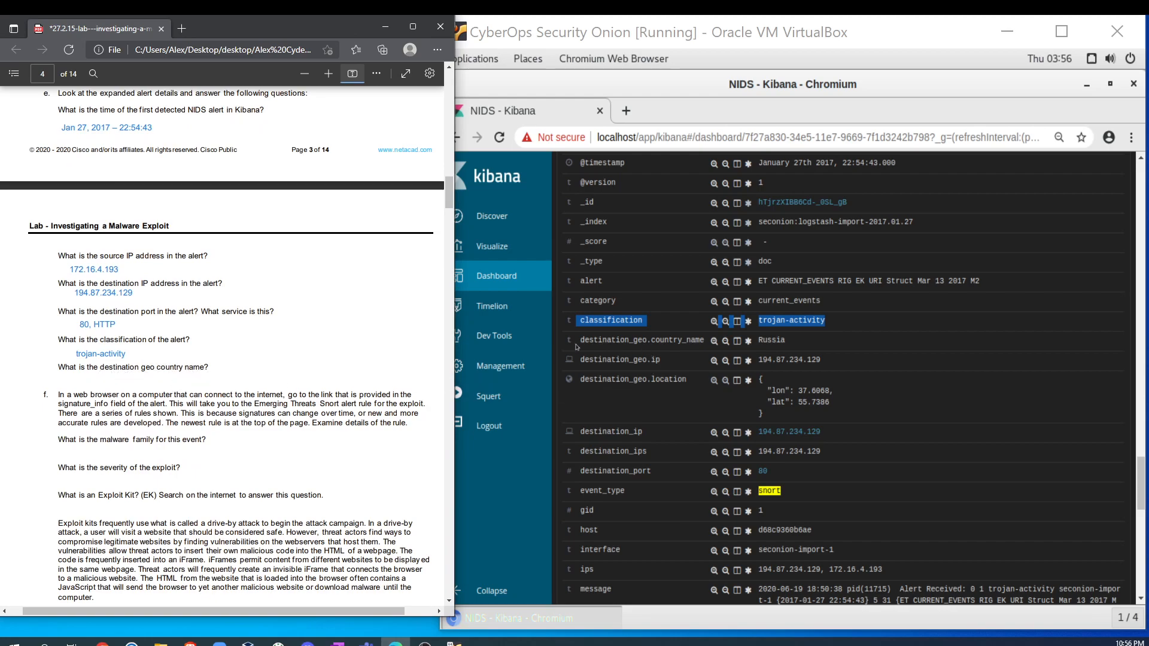
drag(576, 340, 815, 342)
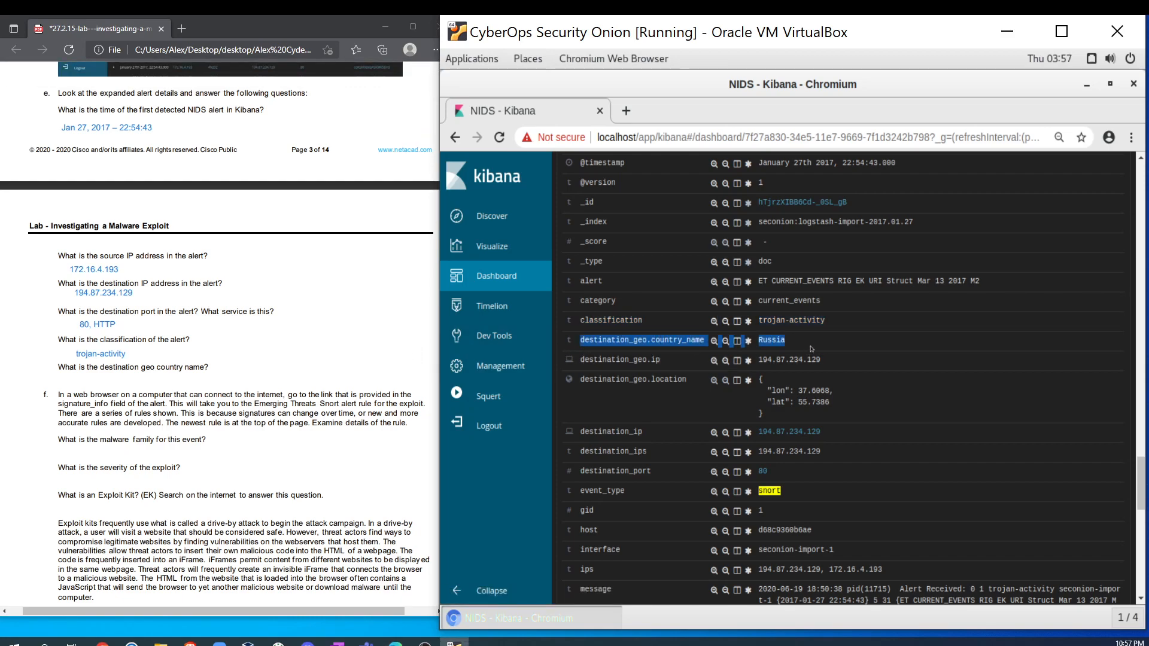
click(816, 346)
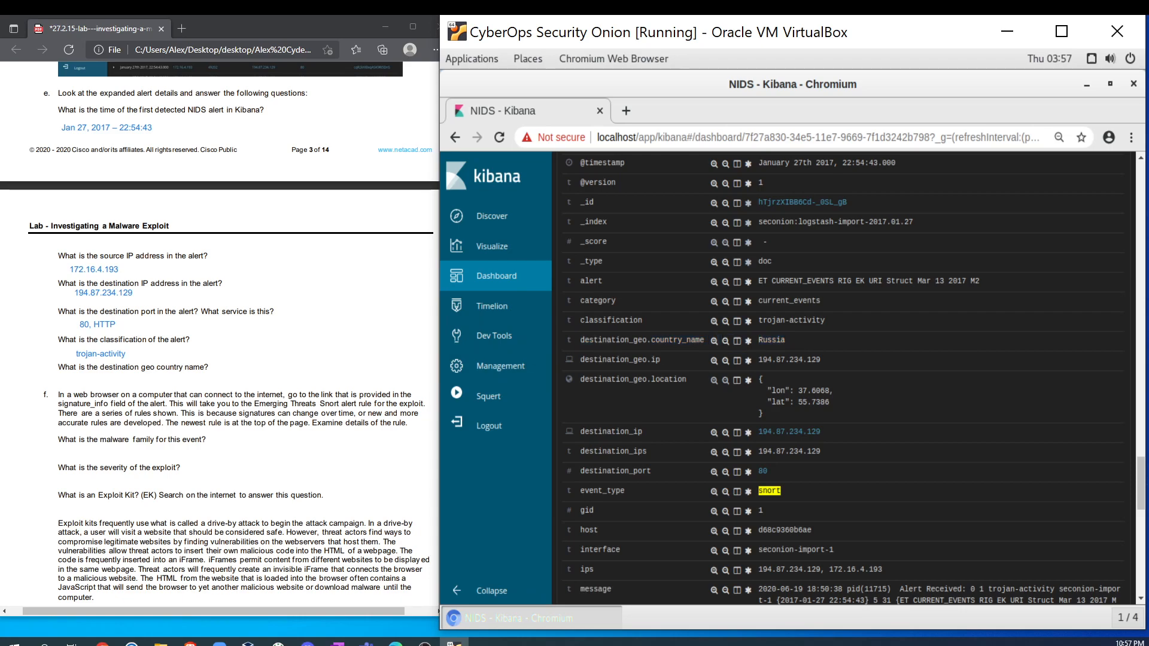
click(77, 380)
text(Russia)
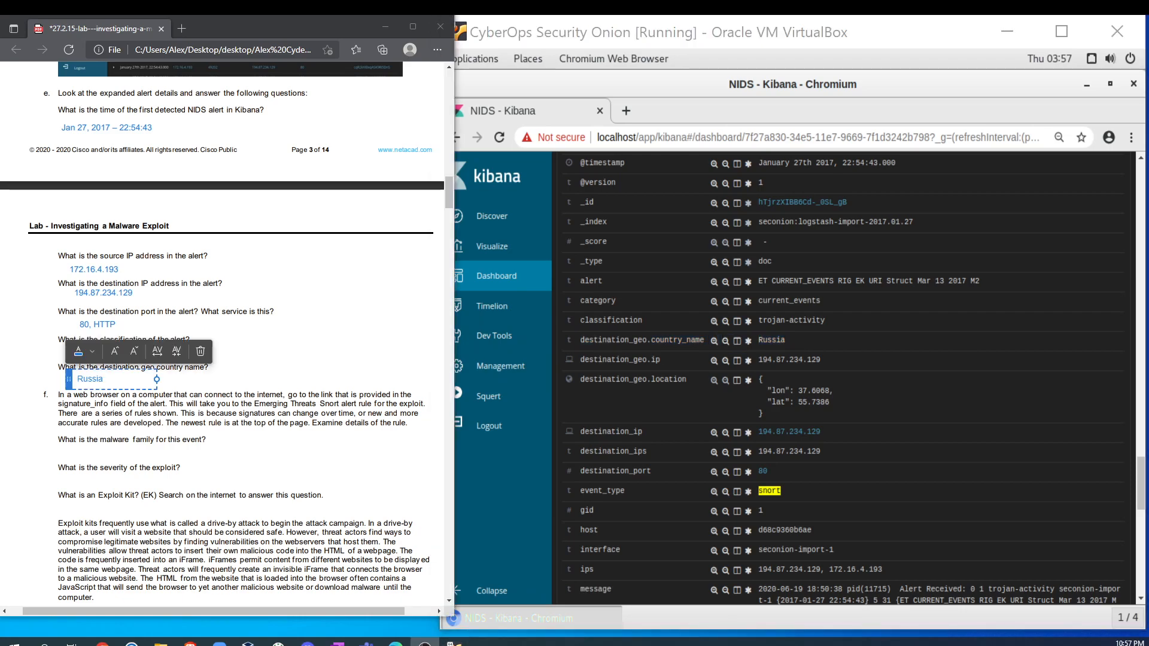
Step: Open the alert's signature_info link to doc.emergingthreats.net/2024049 in a new browser tab and switch to it
scroll(285, 378, down, 2)
scroll(285, 378, down, 1)
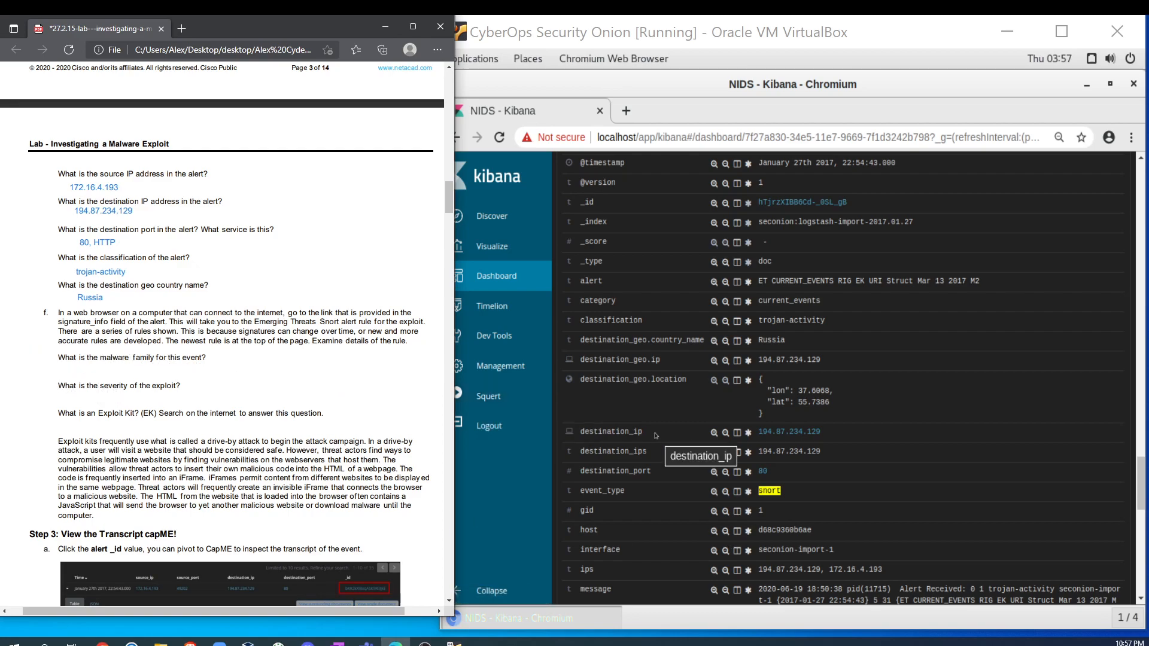
scroll(656, 437, down, 5)
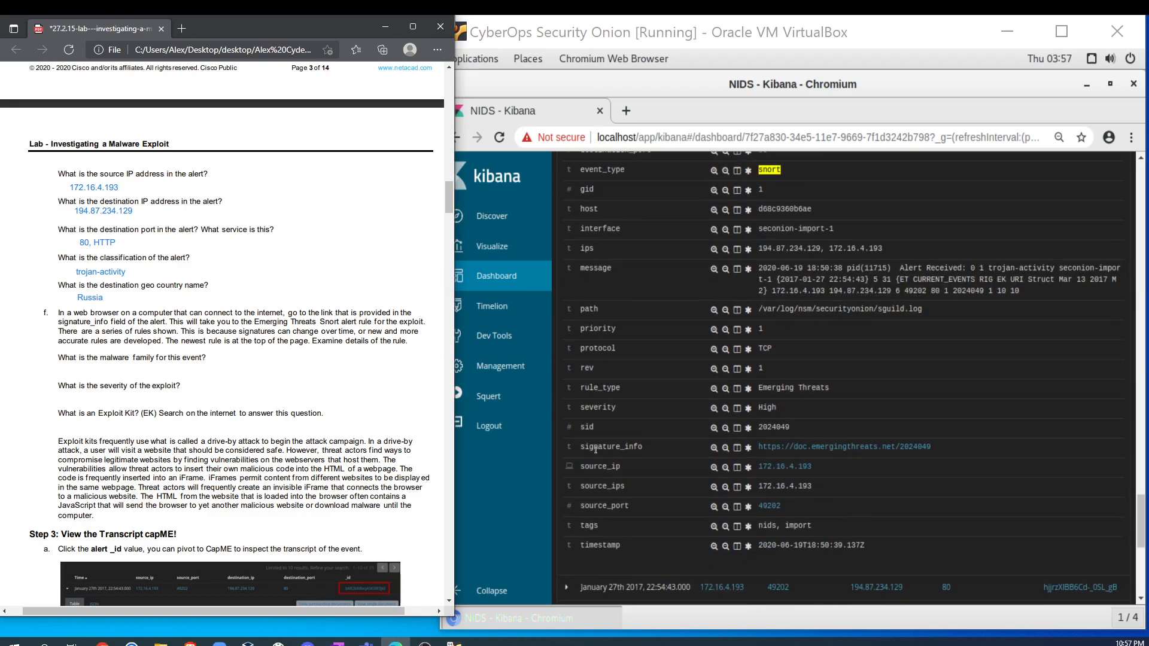
drag(611, 447, 655, 450)
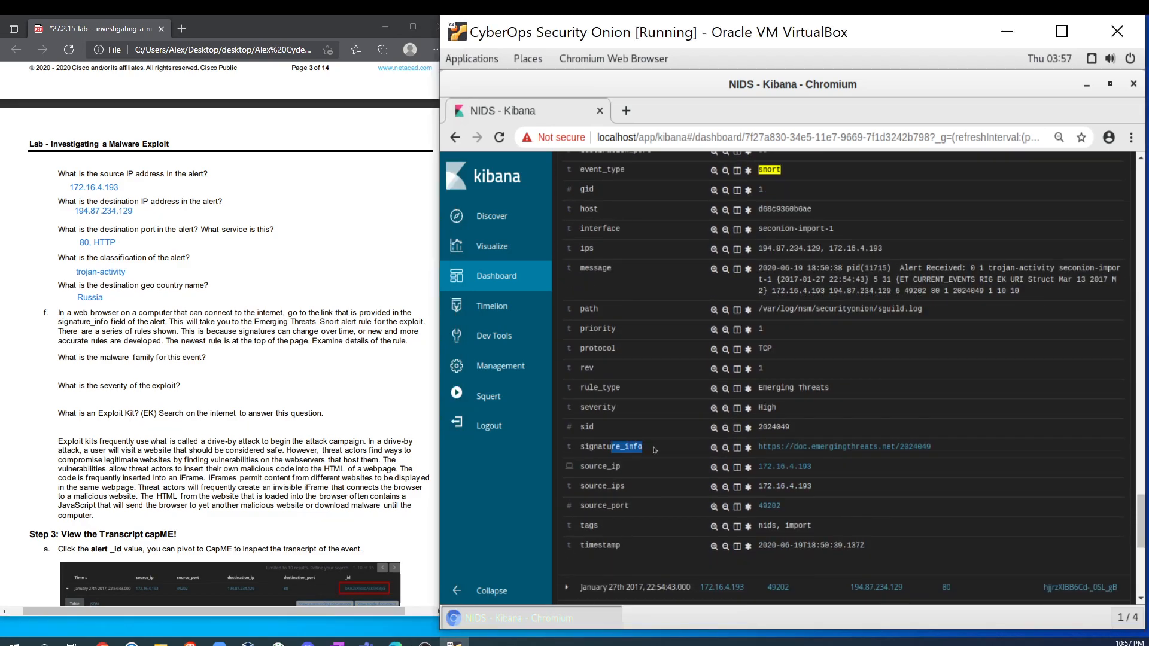
right_click(807, 449)
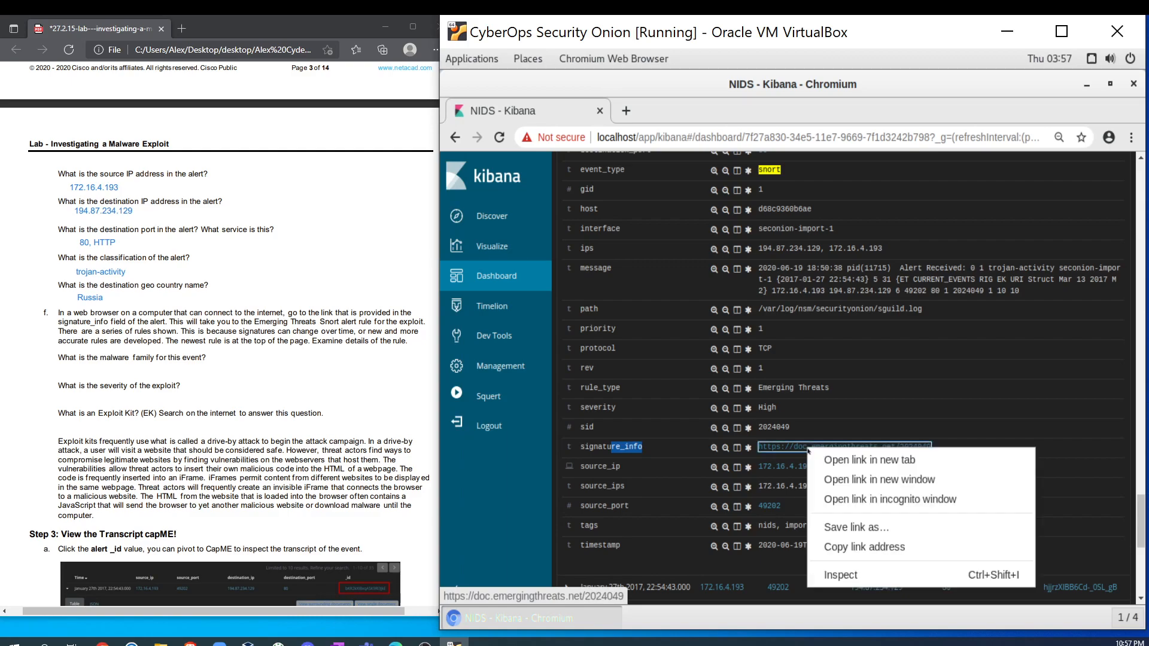
click(816, 461)
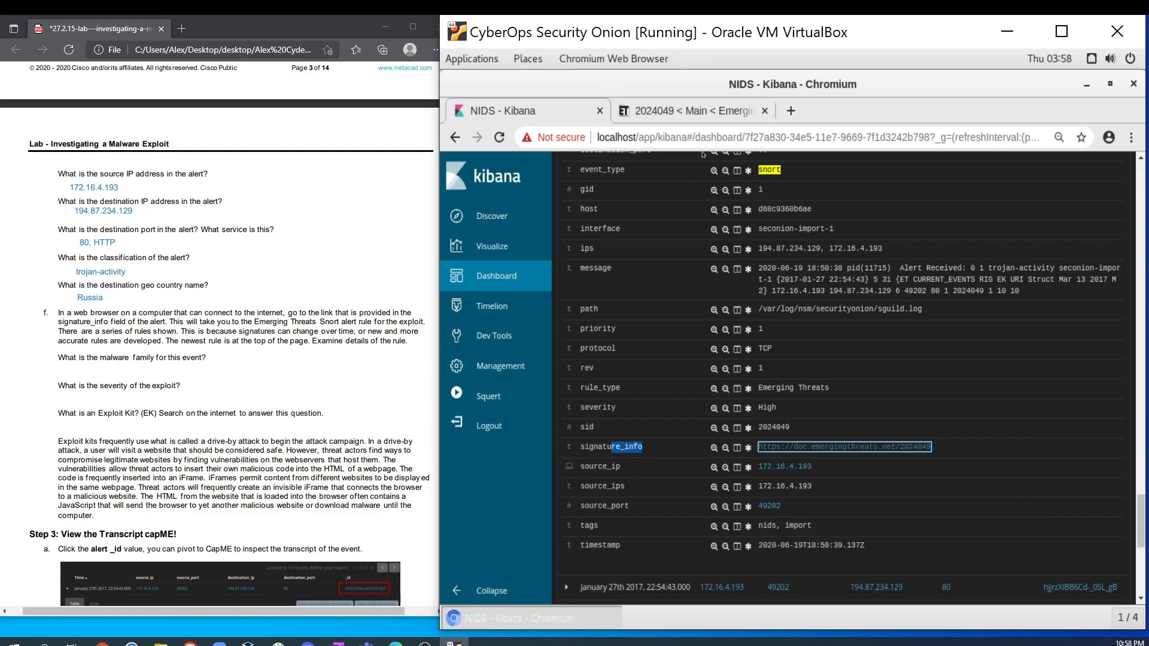
click(679, 112)
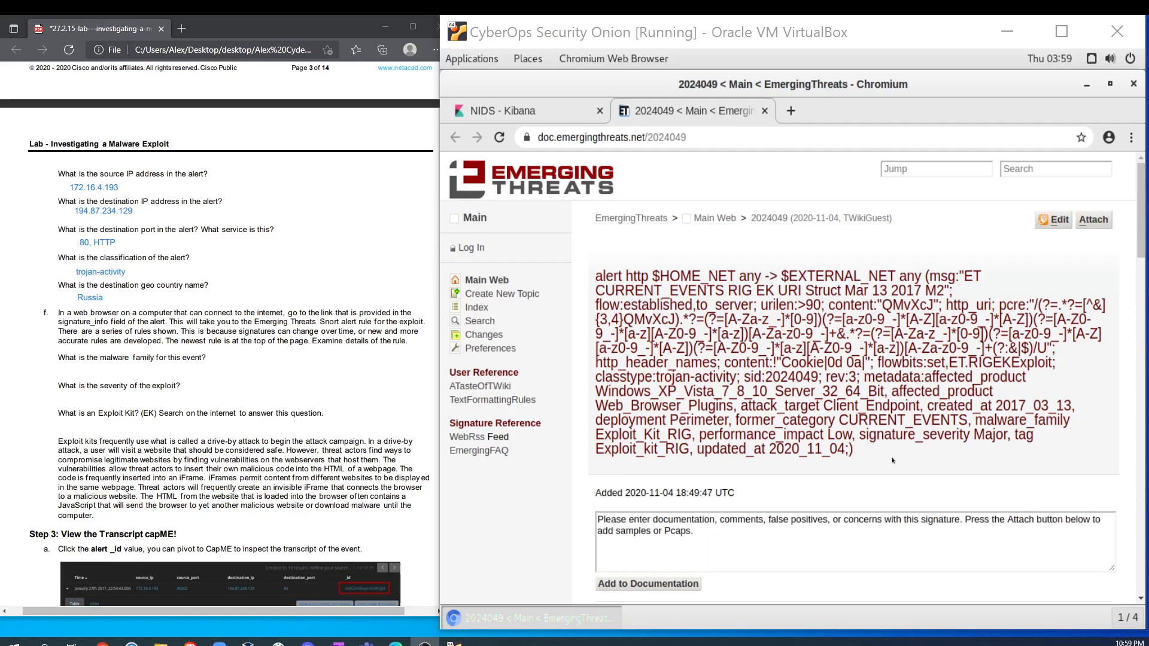
Step: Examine the dated revisions of rule 2024049 down to the oldest entry and return to the newest rule
scroll(850, 461, down, 10)
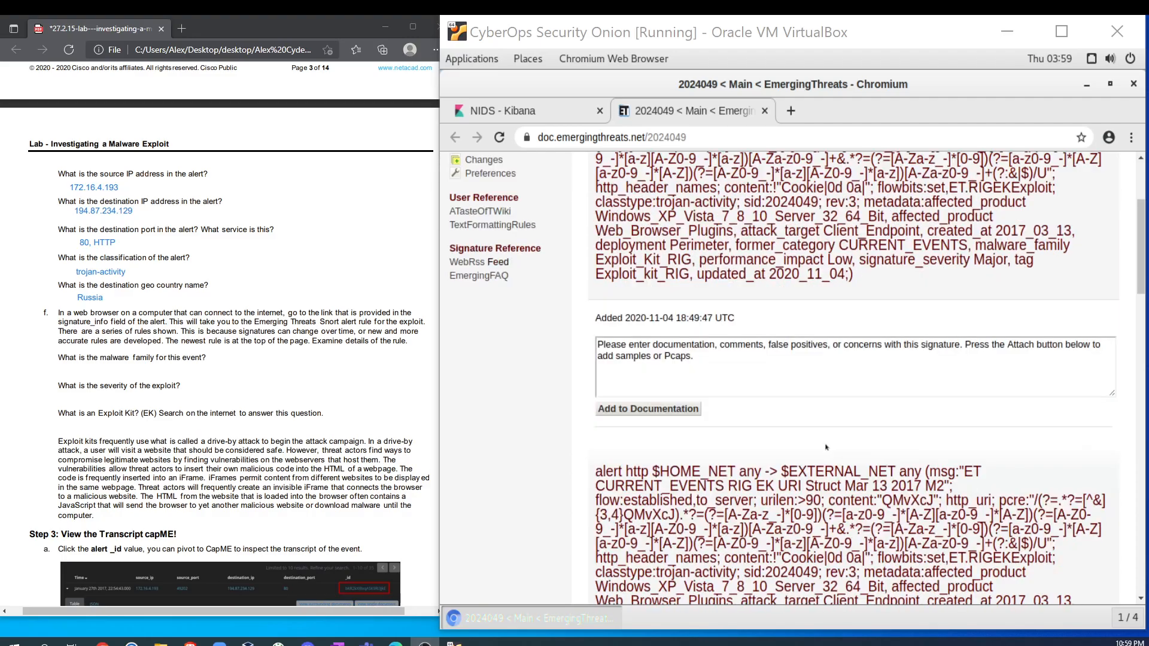
scroll(802, 462, down, 15)
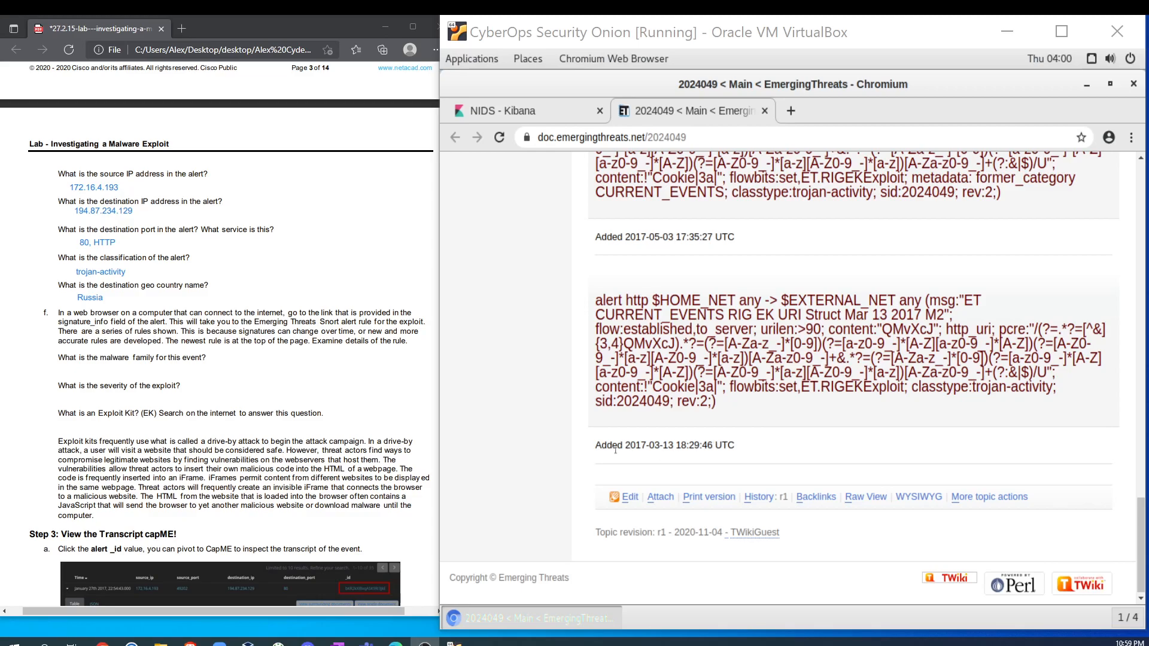
scroll(682, 442, up, 5)
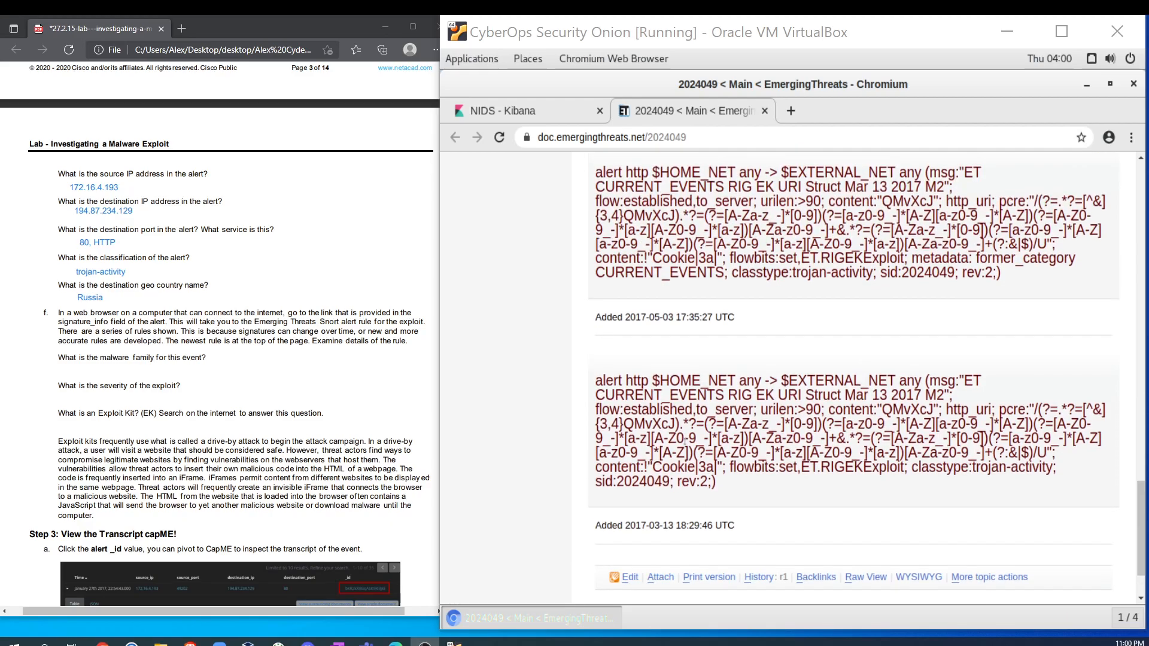
scroll(747, 385, up, 4)
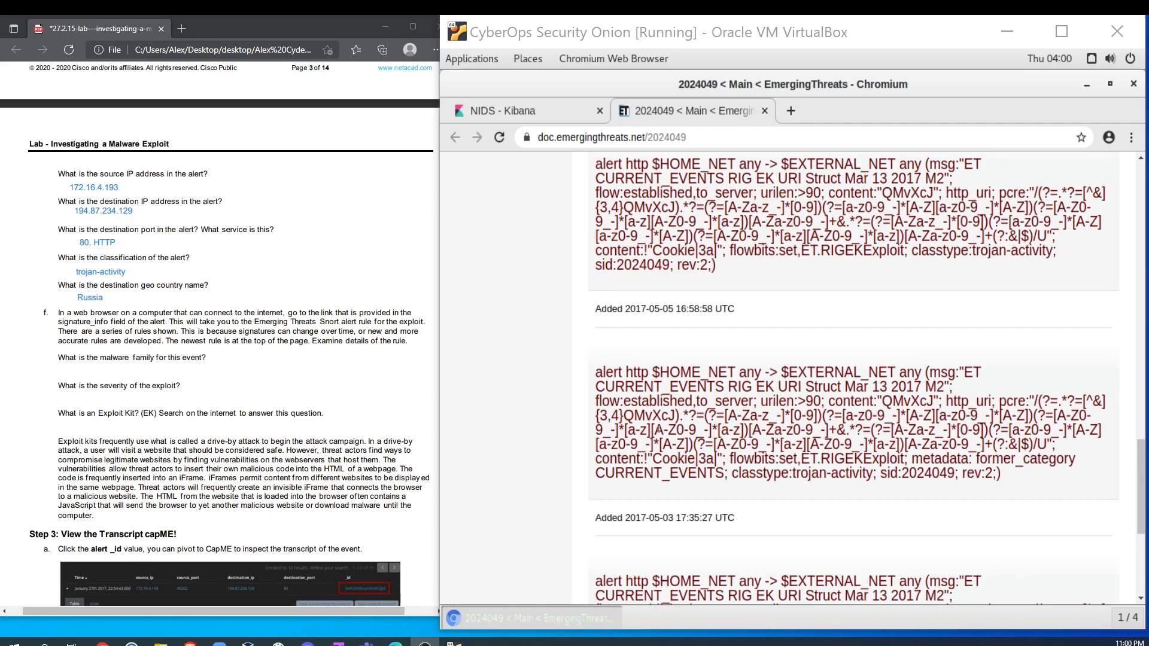
scroll(744, 431, up, 4)
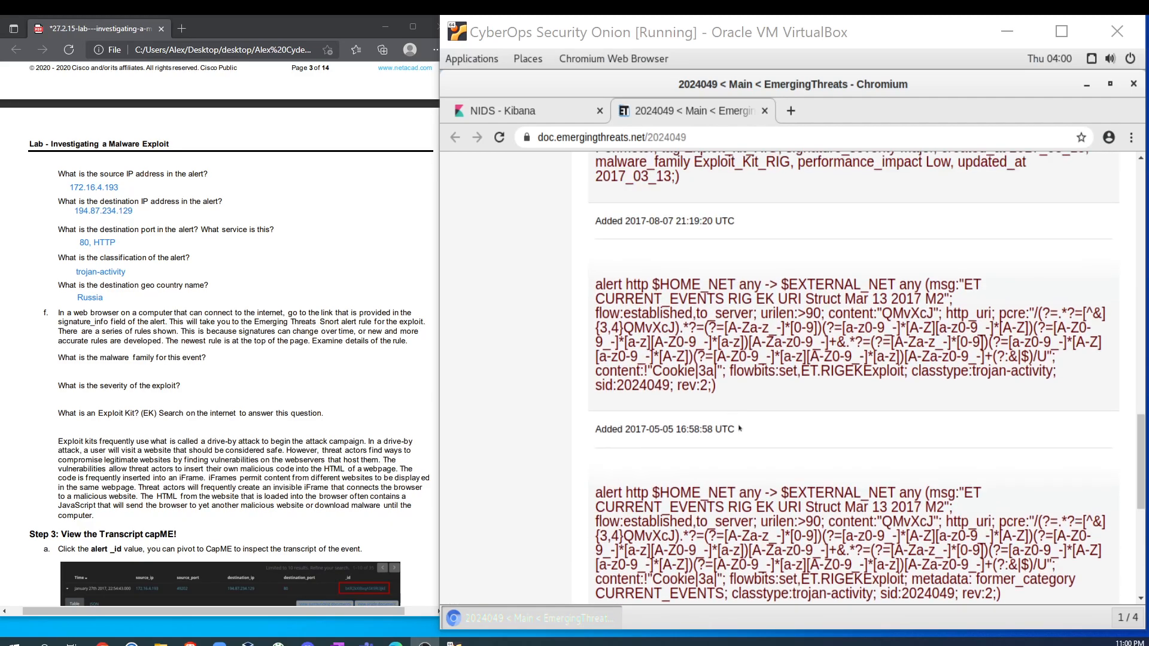
scroll(730, 421, up, 1)
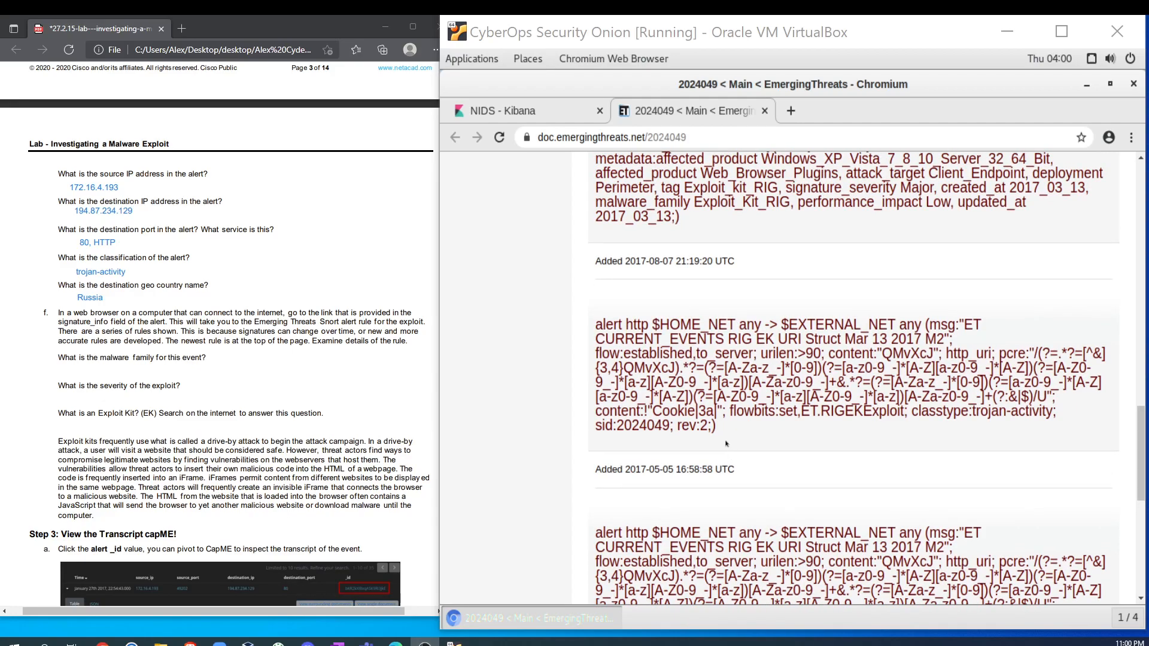
scroll(726, 446, up, 18)
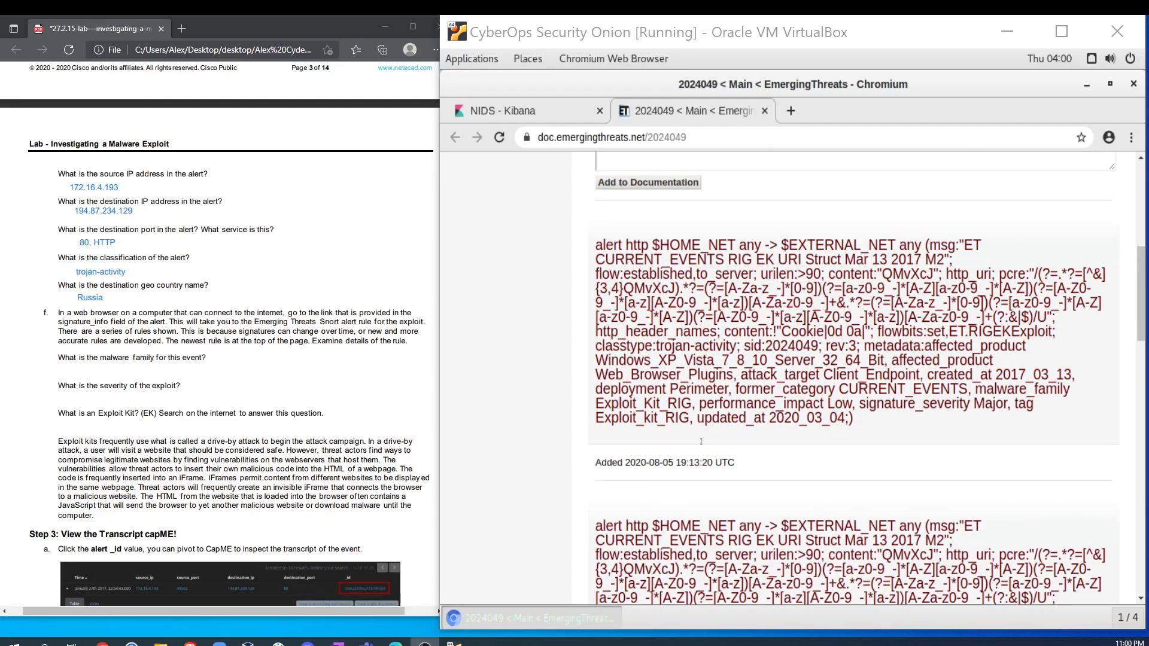
scroll(700, 441, up, 12)
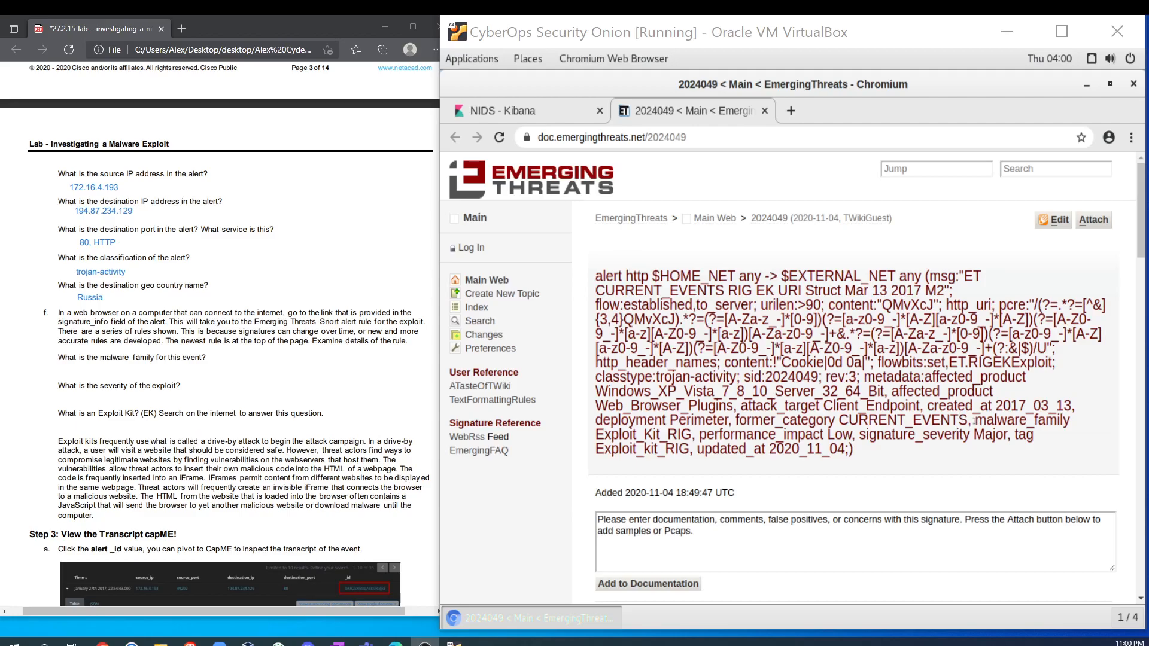
Step: Highlight the newest rule's malware_family and signature_severity values and answer the lab's malware family and severity questions with "Exploit_Kit_RIG" and "Major"
drag(976, 421, 1072, 406)
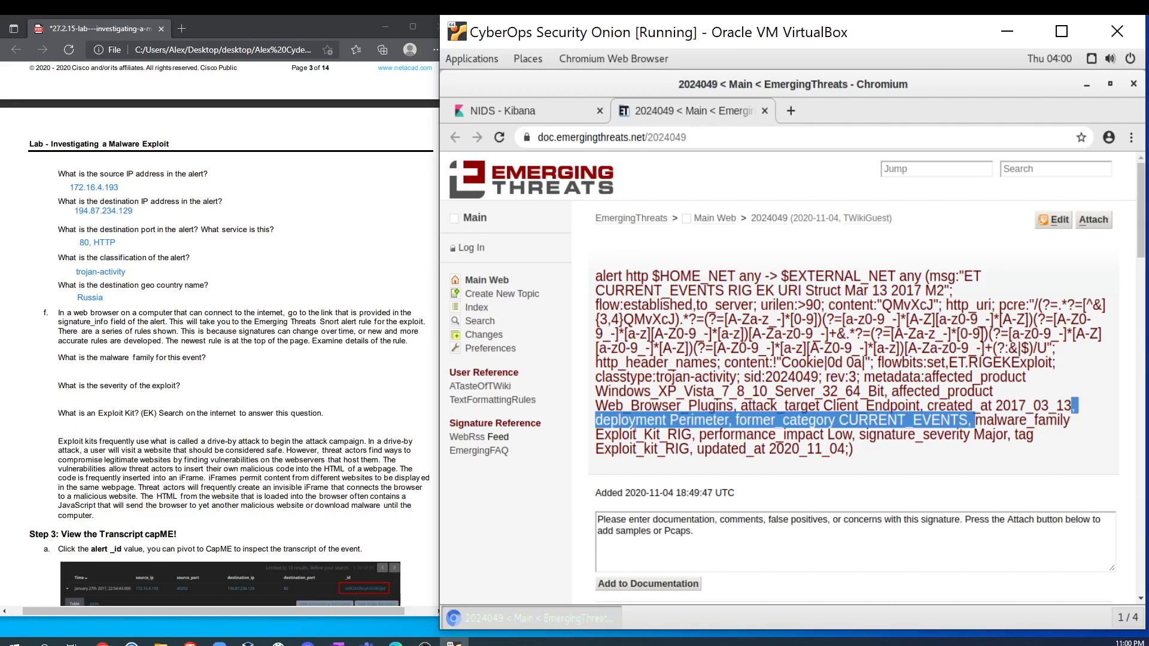
click(1037, 413)
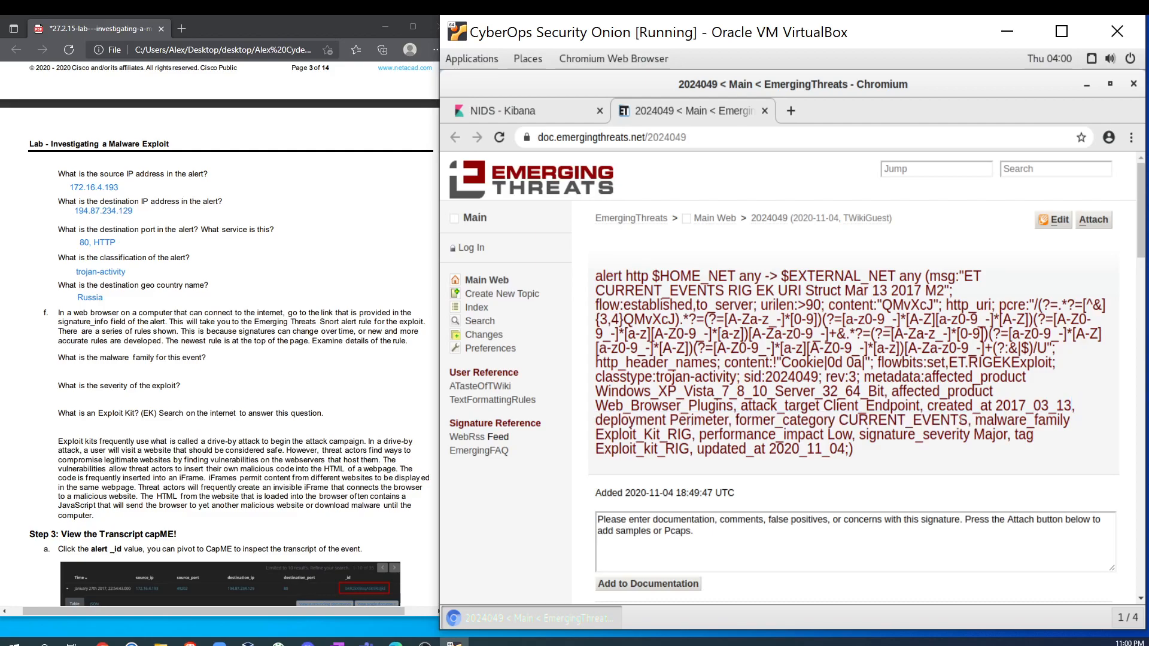
drag(597, 434, 692, 435)
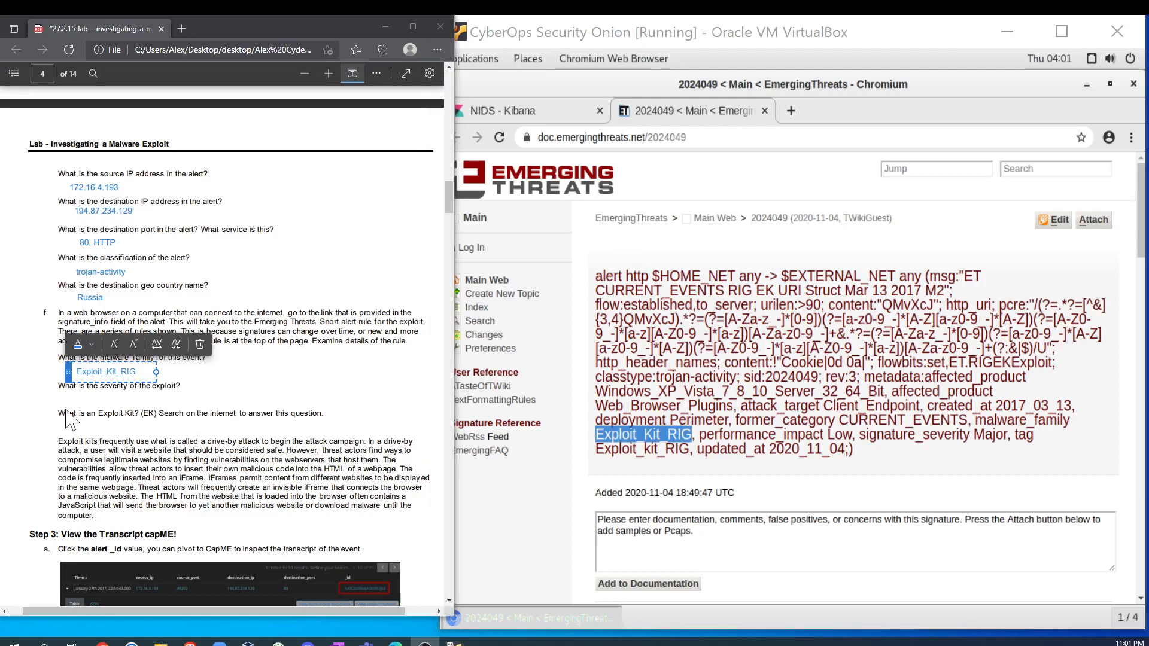
click(67, 396)
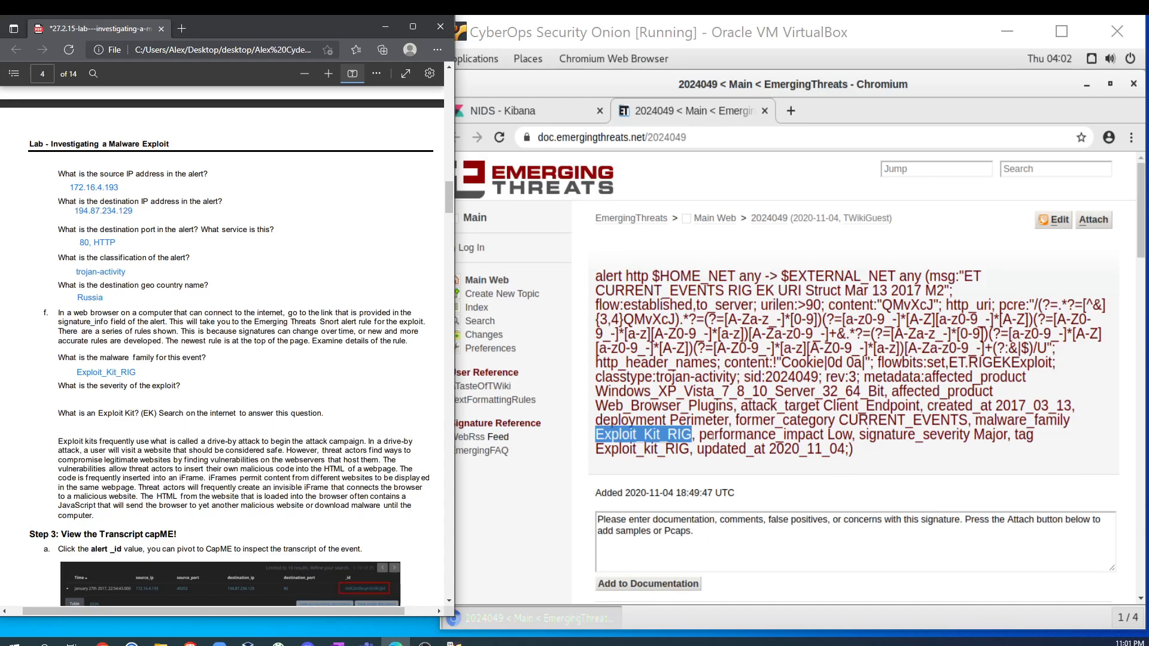
drag(699, 435, 1005, 435)
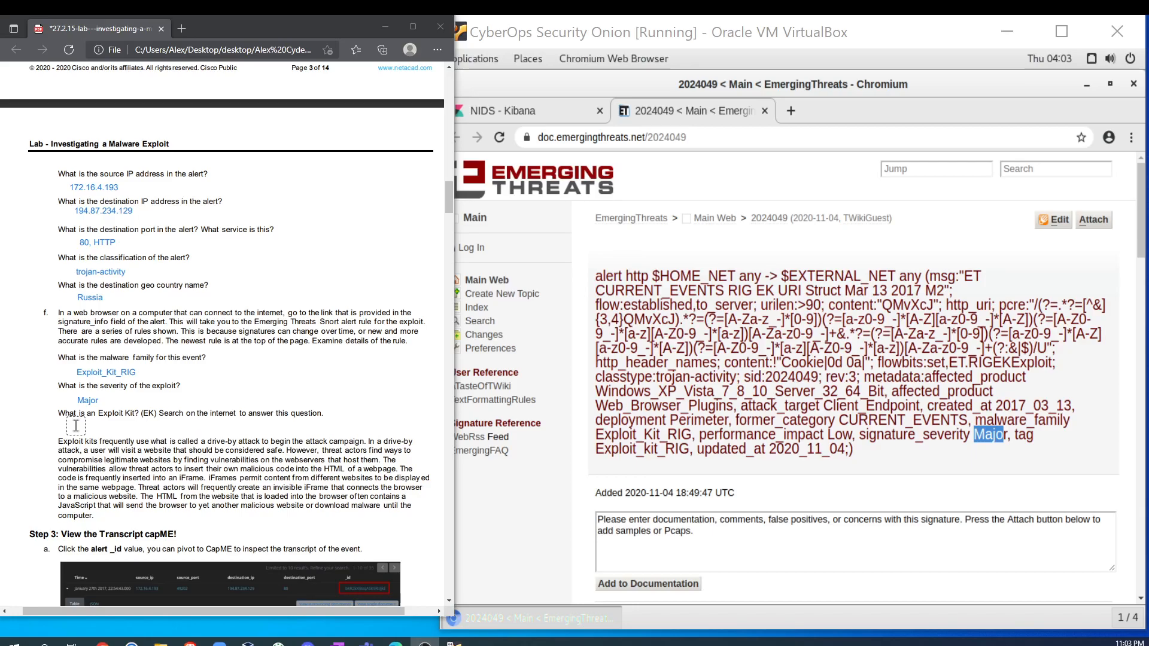
Step: Answer the Exploit Kit question with "An Exploit Kit is an exploit that uses multiple websites and redirects to infect a computer with malware." and fit it on the page
click(76, 425)
key(ctrl+v)
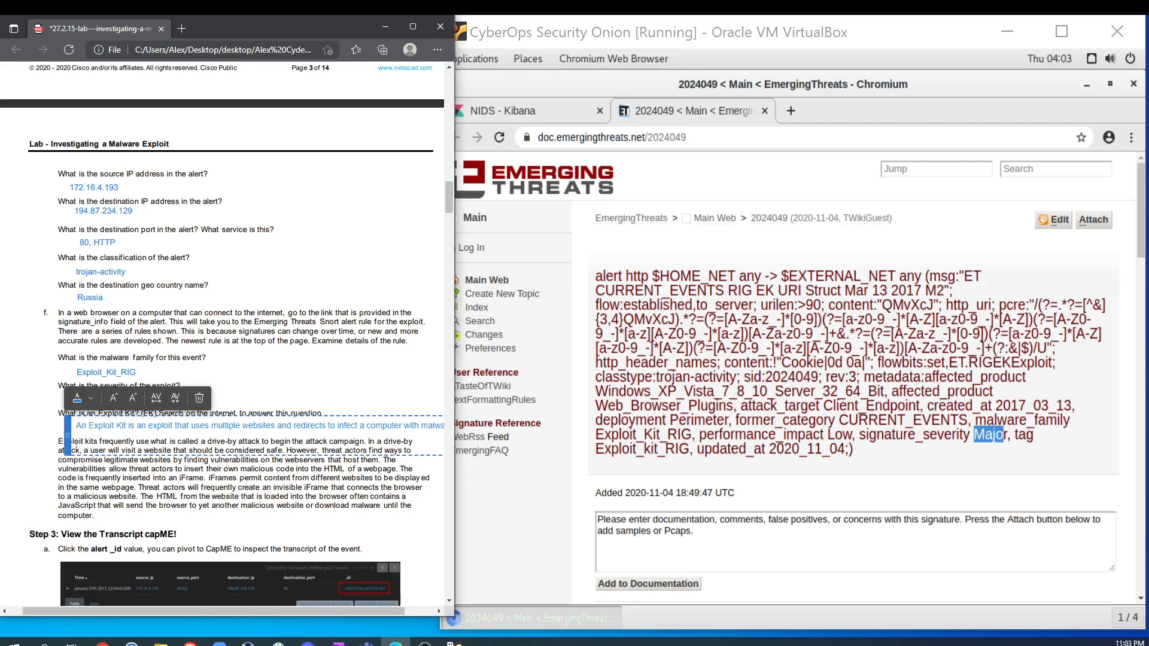
click(359, 396)
click(249, 427)
drag(248, 427, 443, 430)
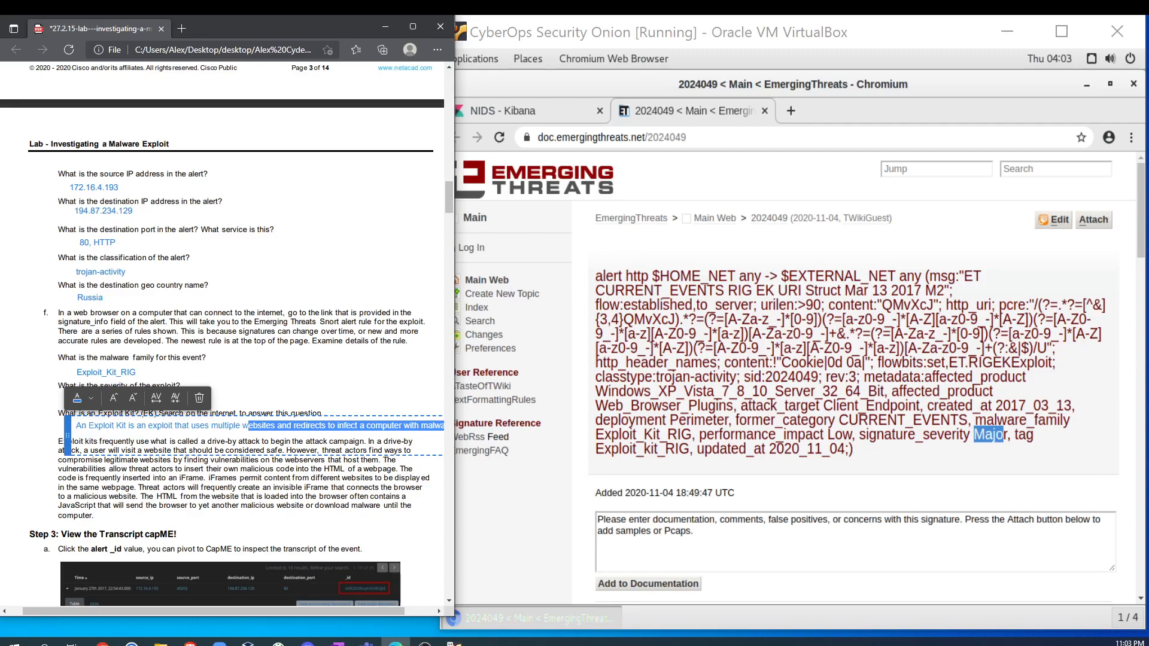
drag(68, 436, 41, 437)
click(347, 392)
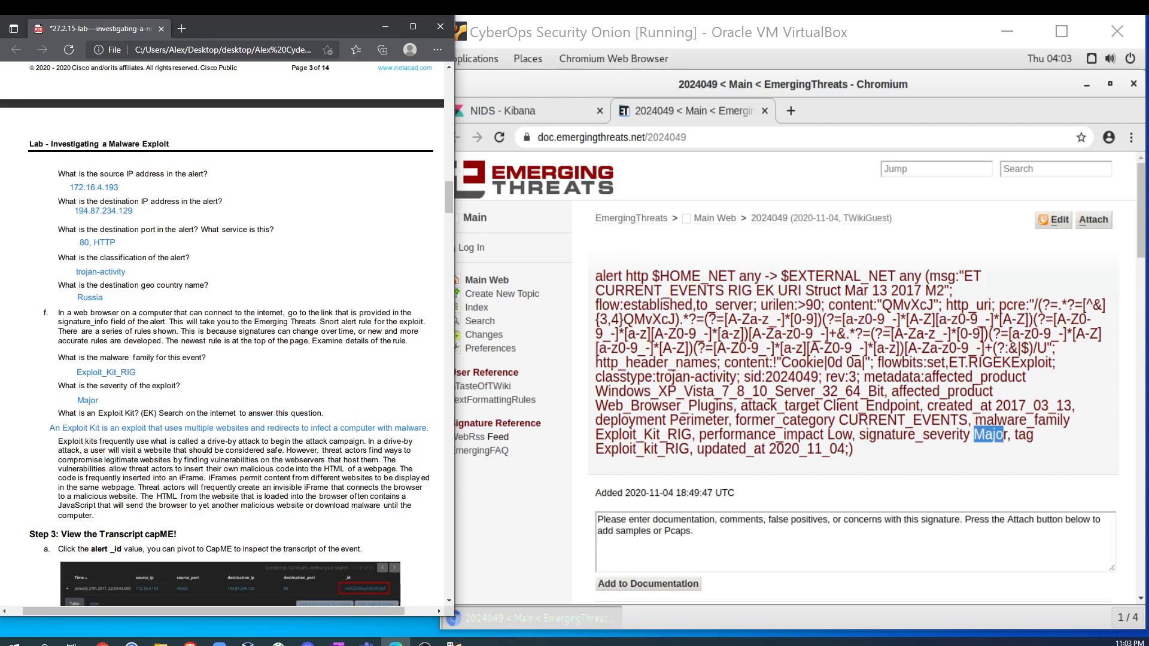
Step: Follow the lab's Step 3 by opening the Kibana alert's _id link in a new browser tab and switching to the capME! transcript
scroll(197, 457, down, 3)
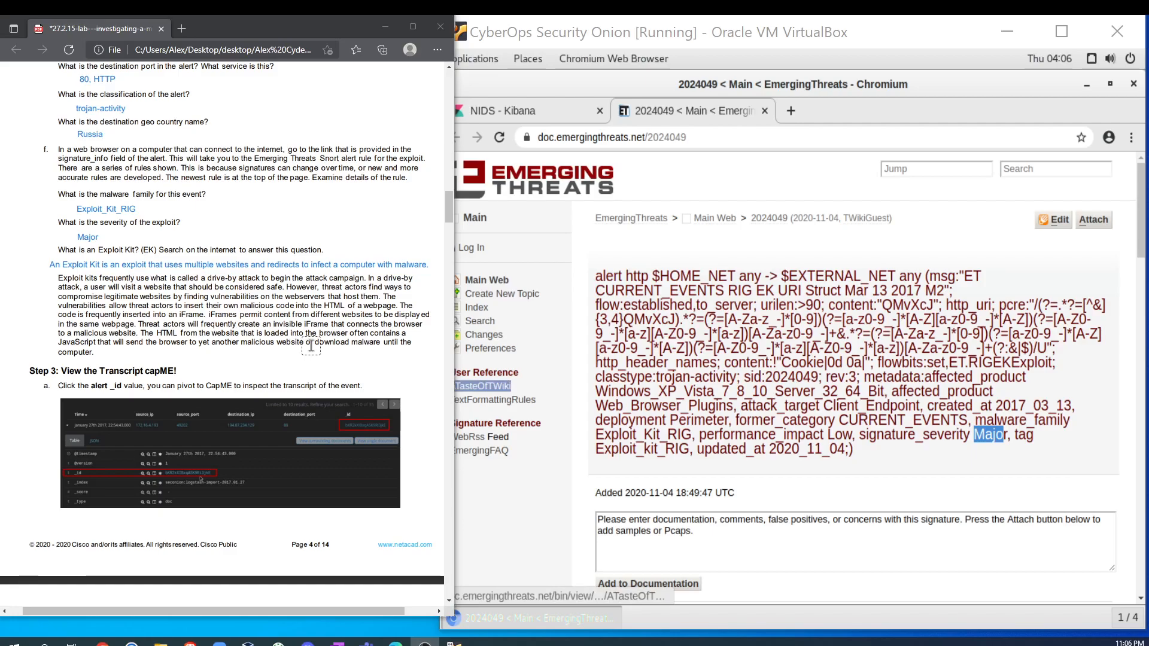
scroll(247, 356, down, 3)
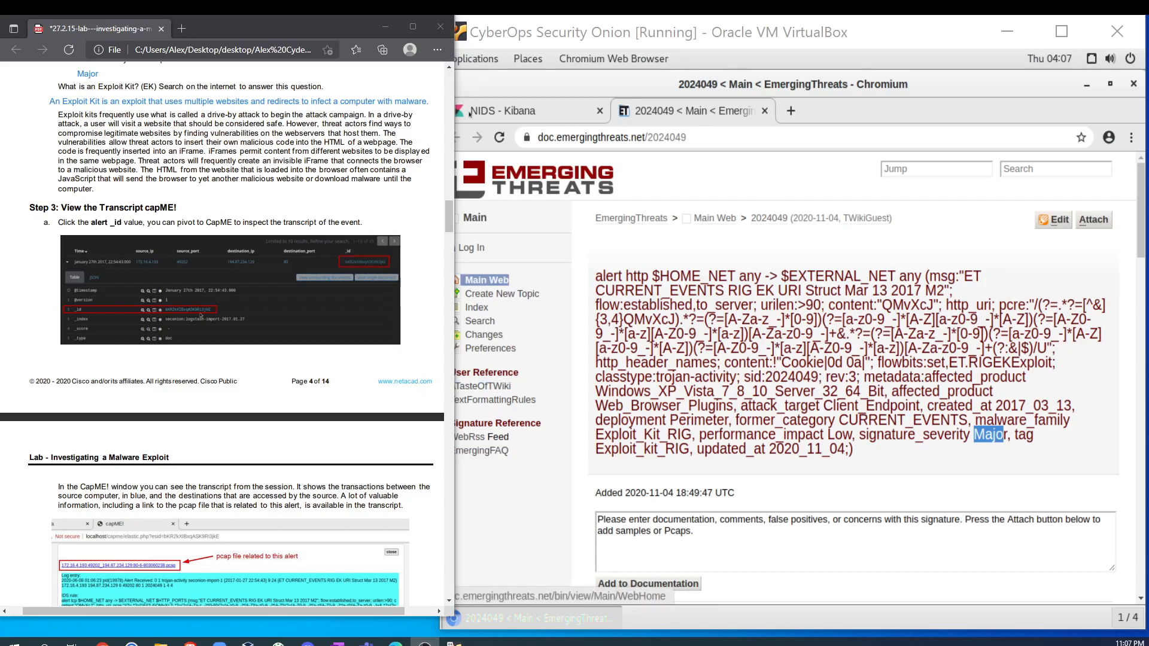
click(525, 111)
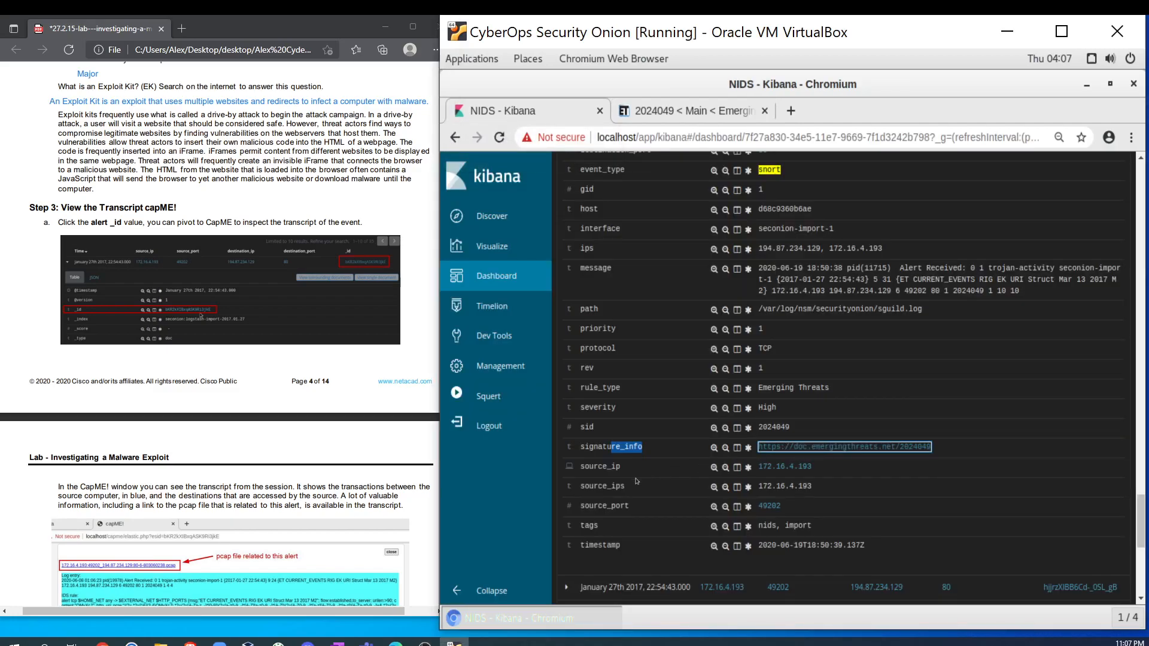
scroll(636, 480, up, 3)
scroll(636, 481, up, 5)
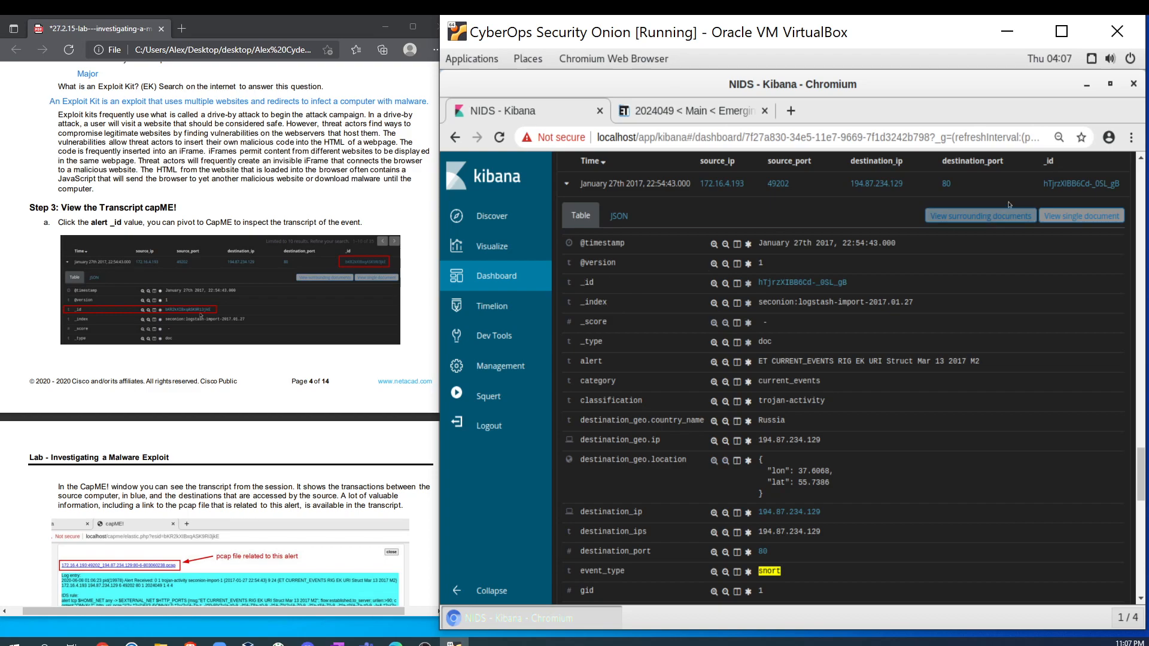
drag(1044, 183, 1090, 183)
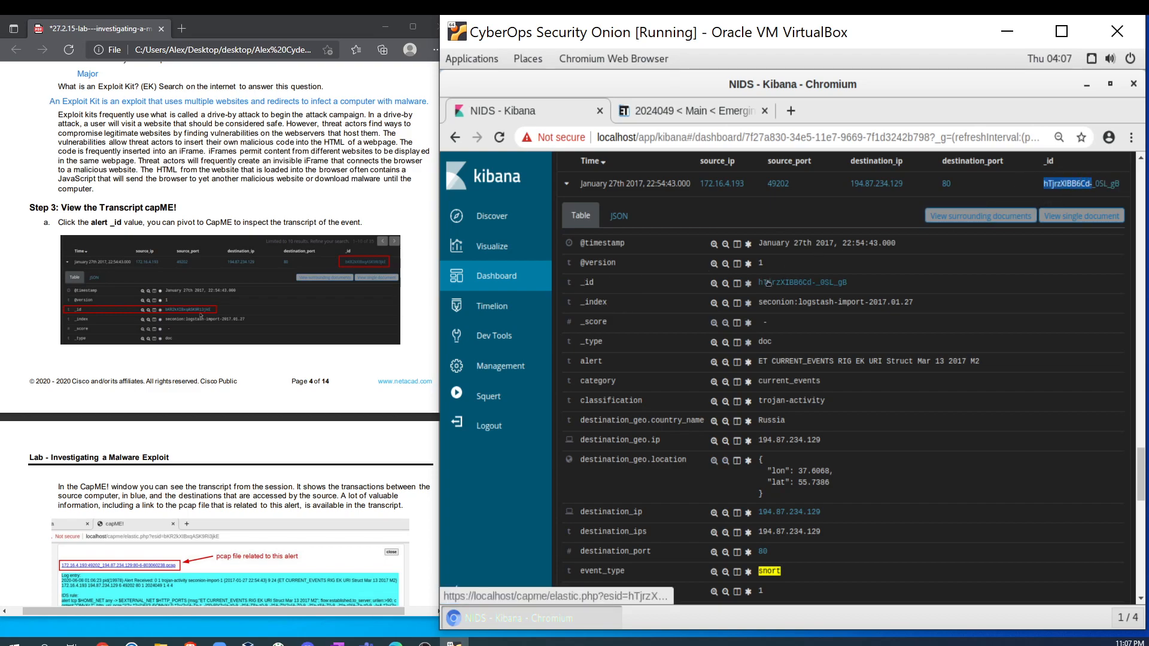
right_click(793, 286)
click(826, 295)
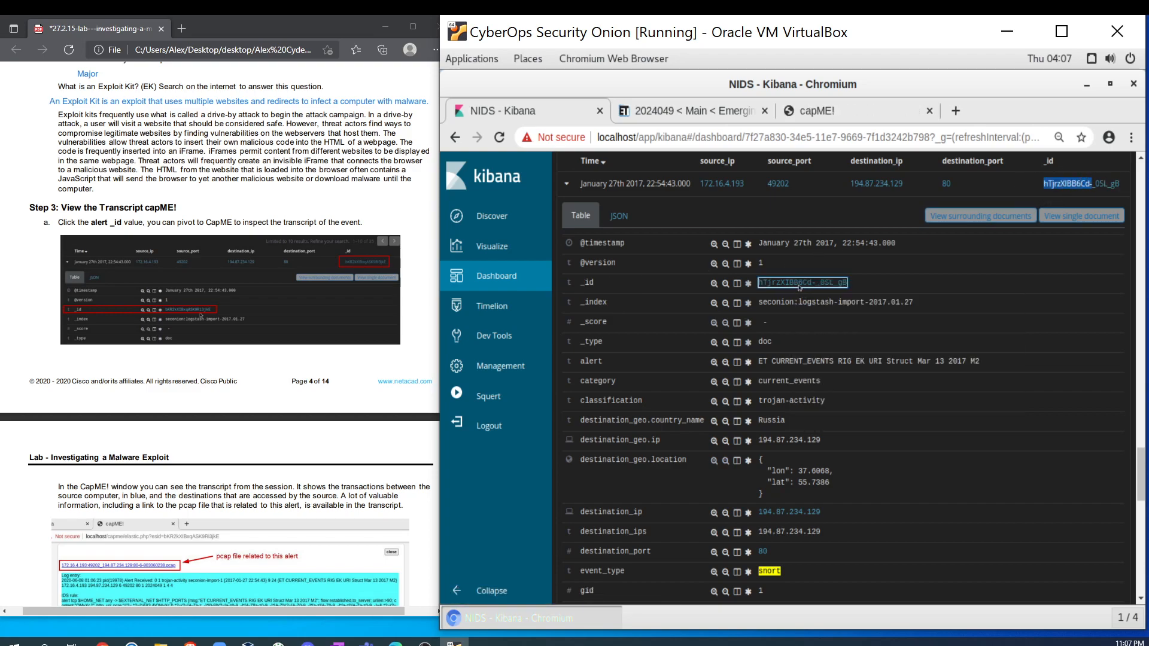
click(849, 111)
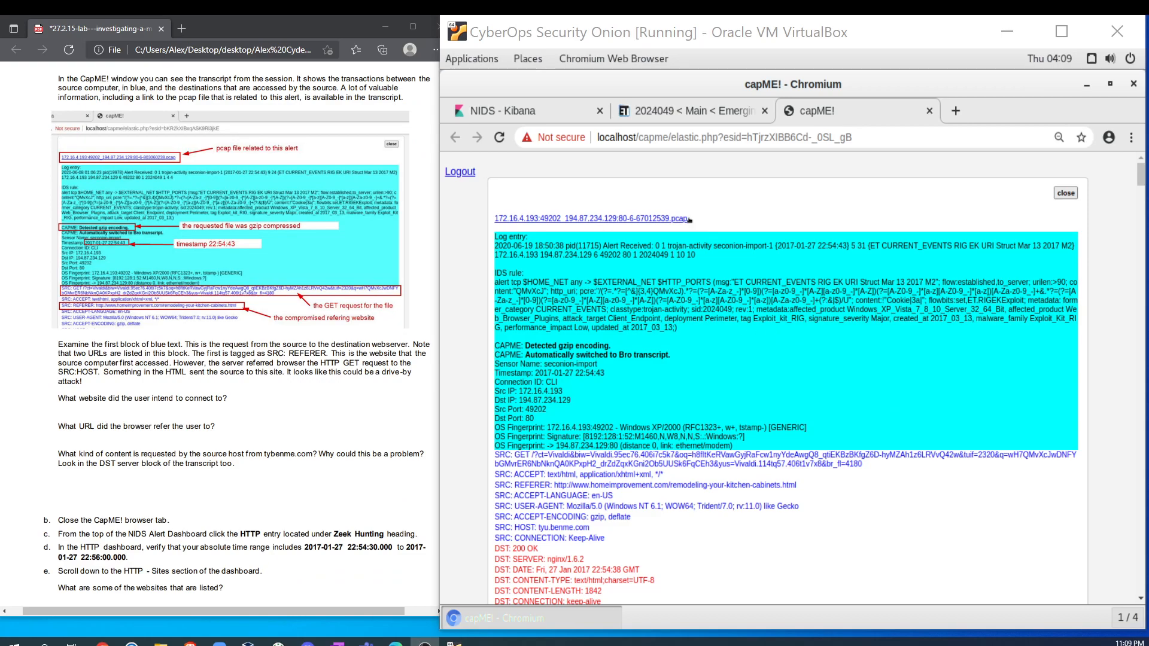
Step: Review the capME! transcript by highlighting the pcap file name, timestamp, GET request, SRC: REFERER and SRC: HOST entries
drag(713, 224, 490, 219)
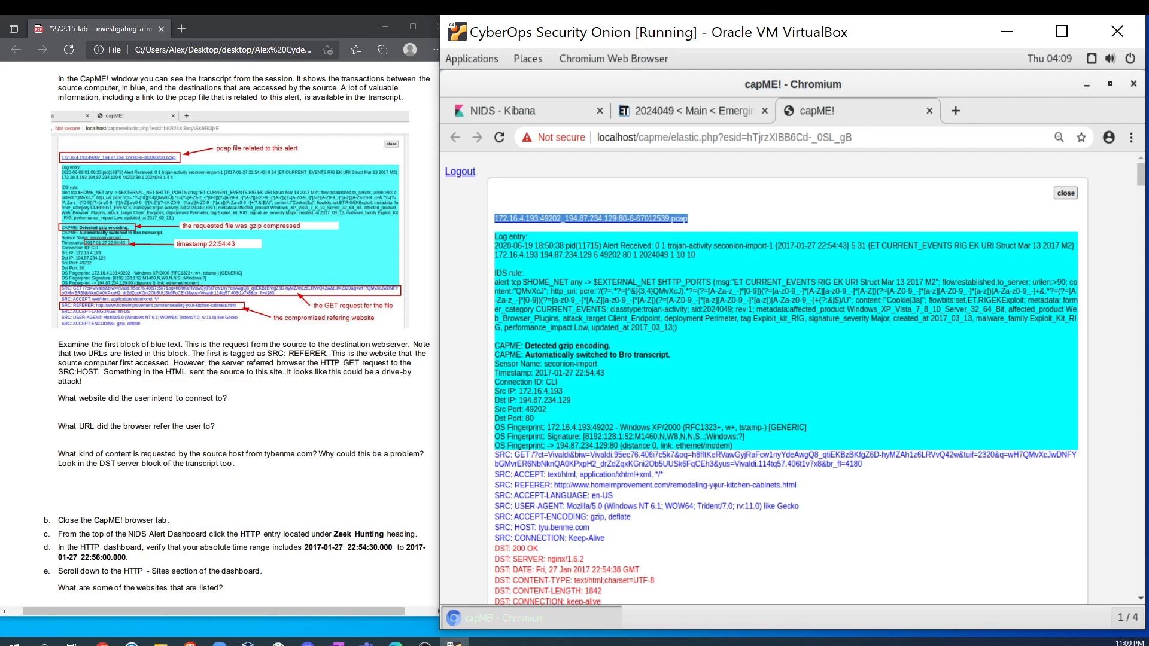
scroll(715, 487, down, 1)
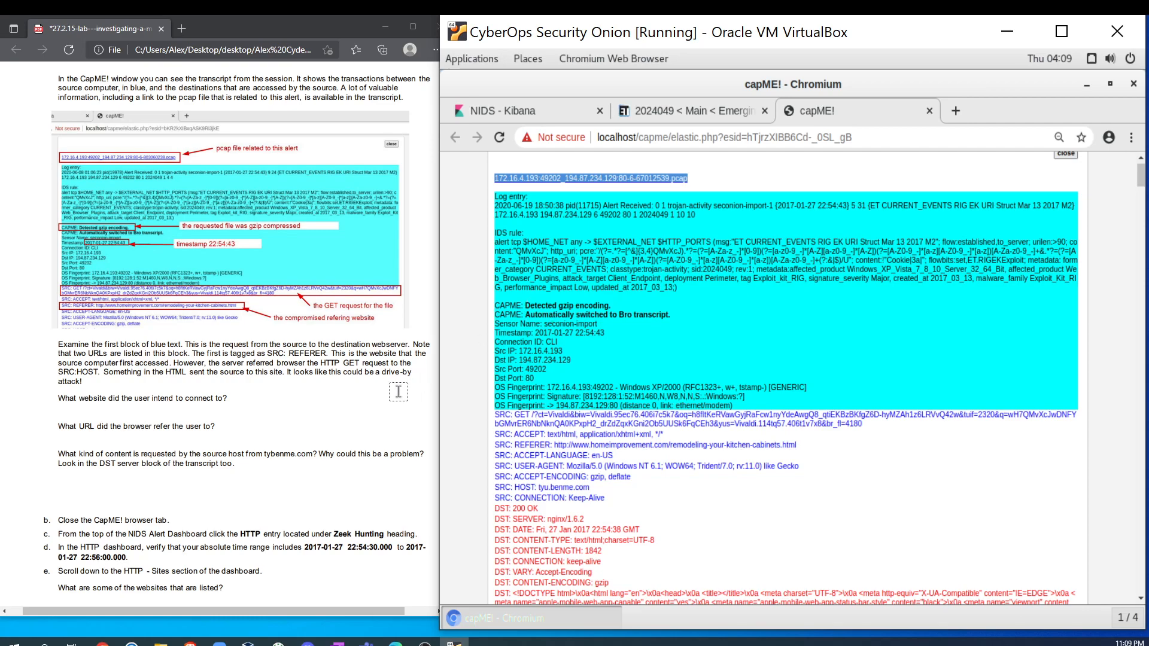
drag(610, 335, 511, 332)
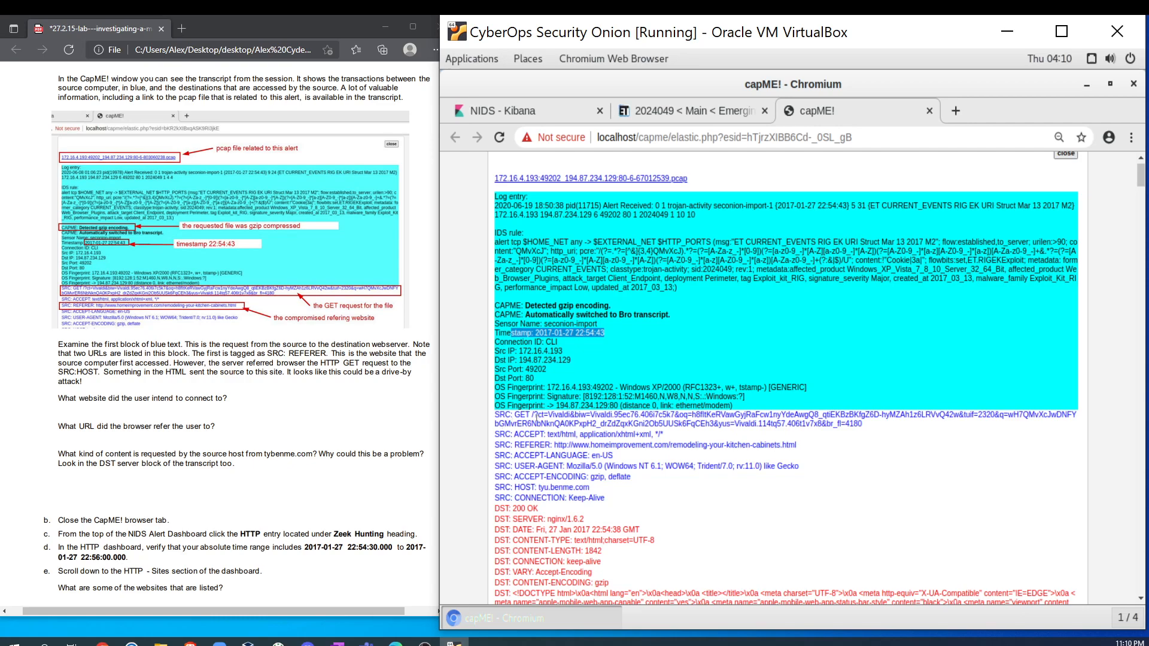
drag(532, 415, 877, 428)
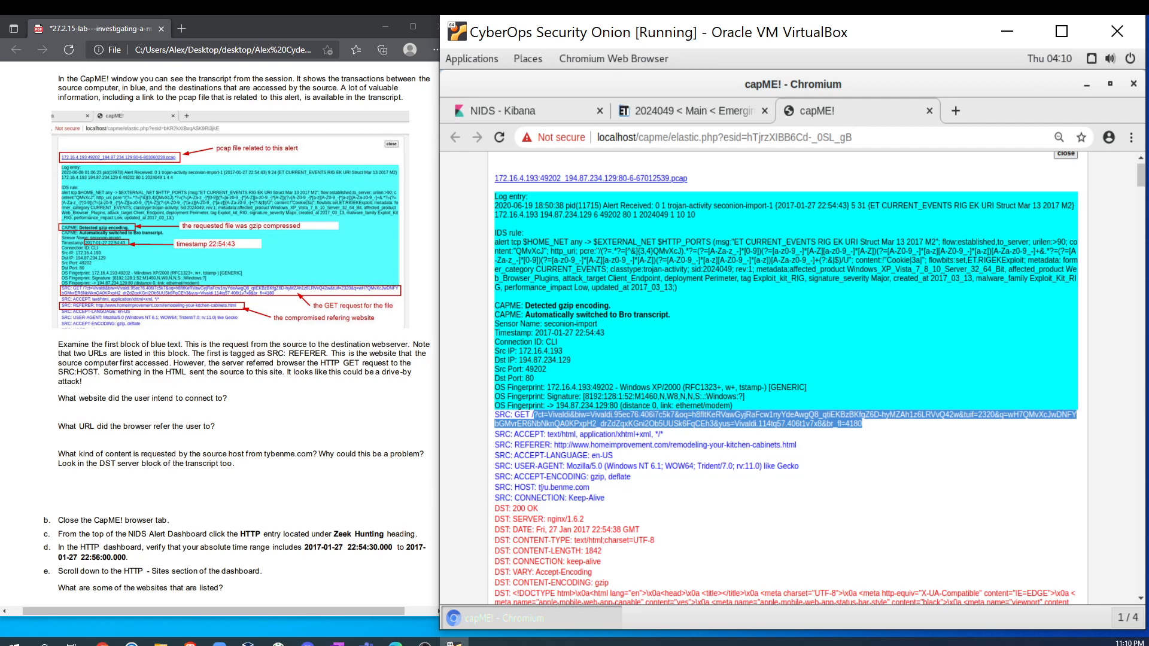
drag(496, 445, 800, 449)
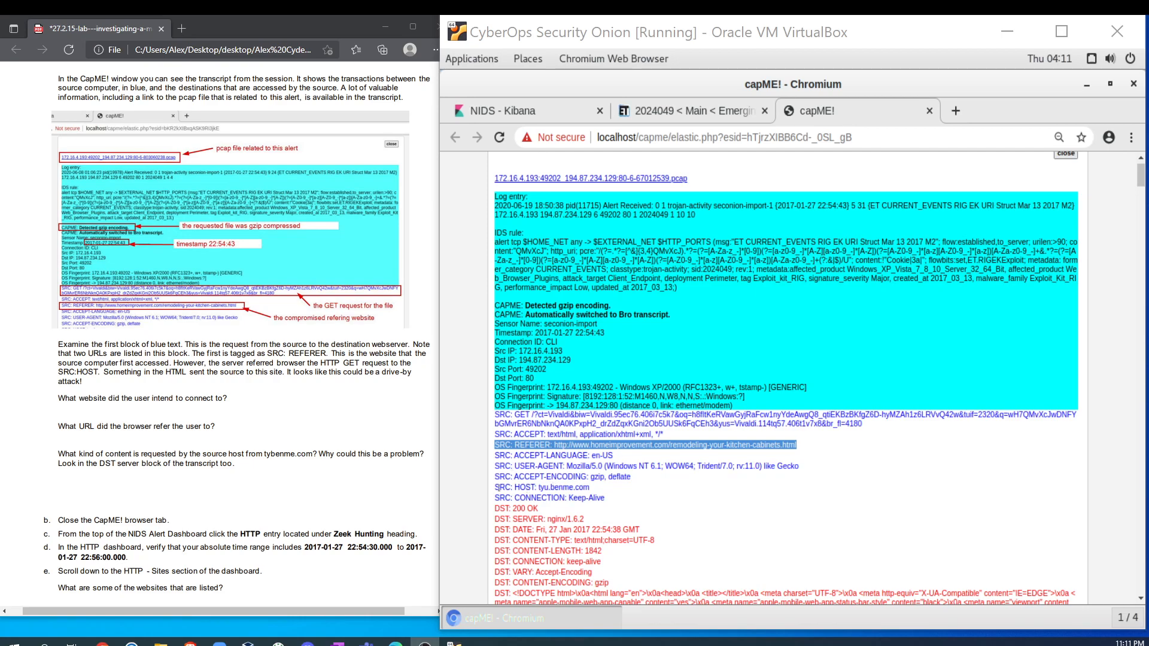
drag(589, 487, 495, 489)
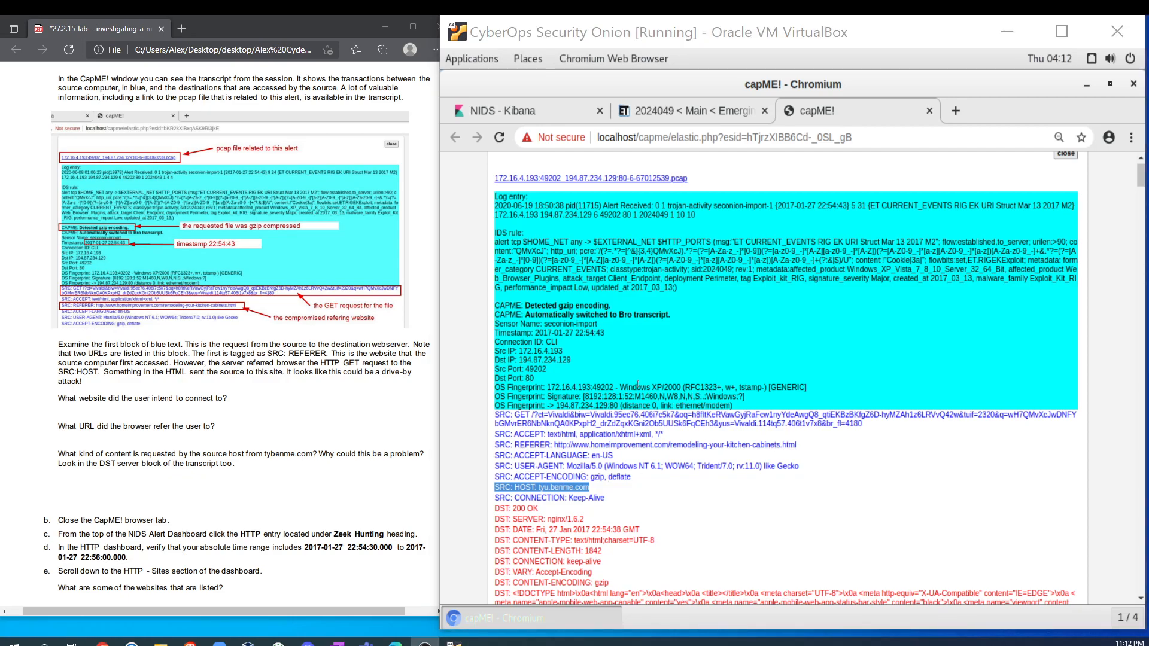
scroll(671, 433, down, 3)
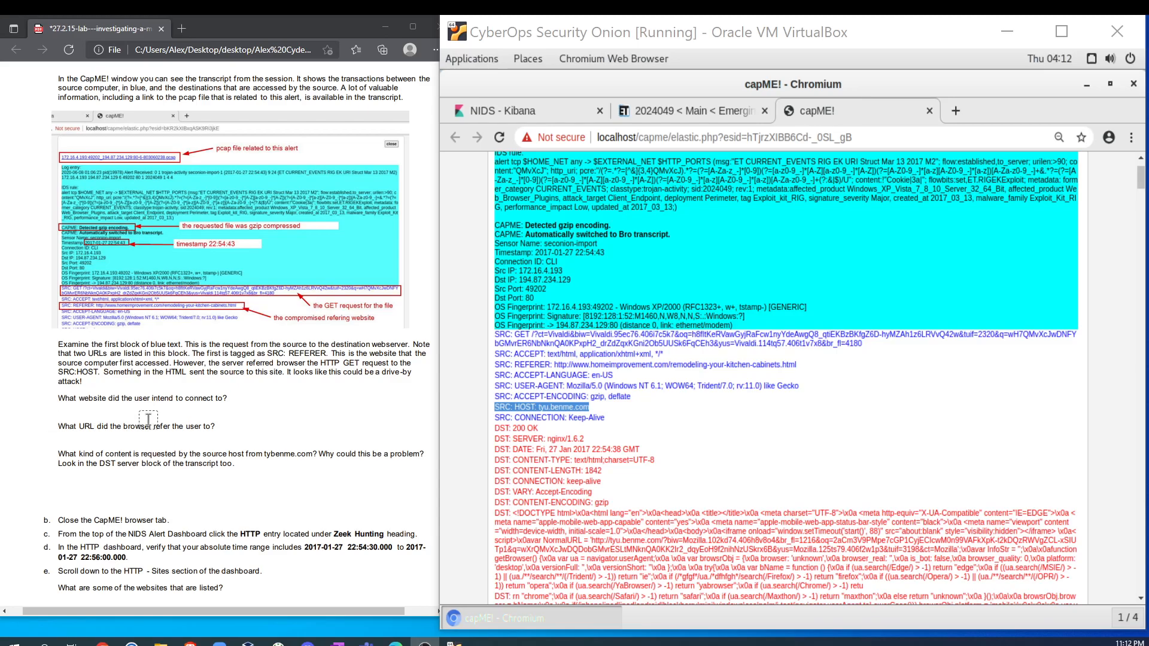
drag(551, 364, 671, 365)
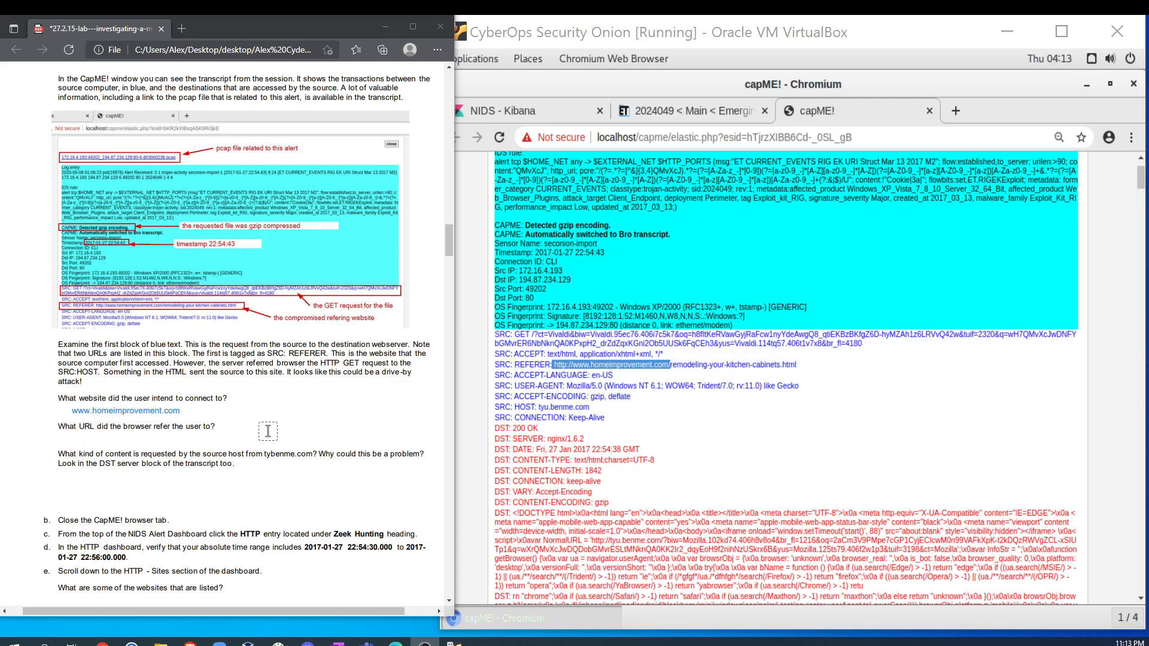
drag(588, 407, 531, 408)
click(64, 436)
text(ty.benme.com)
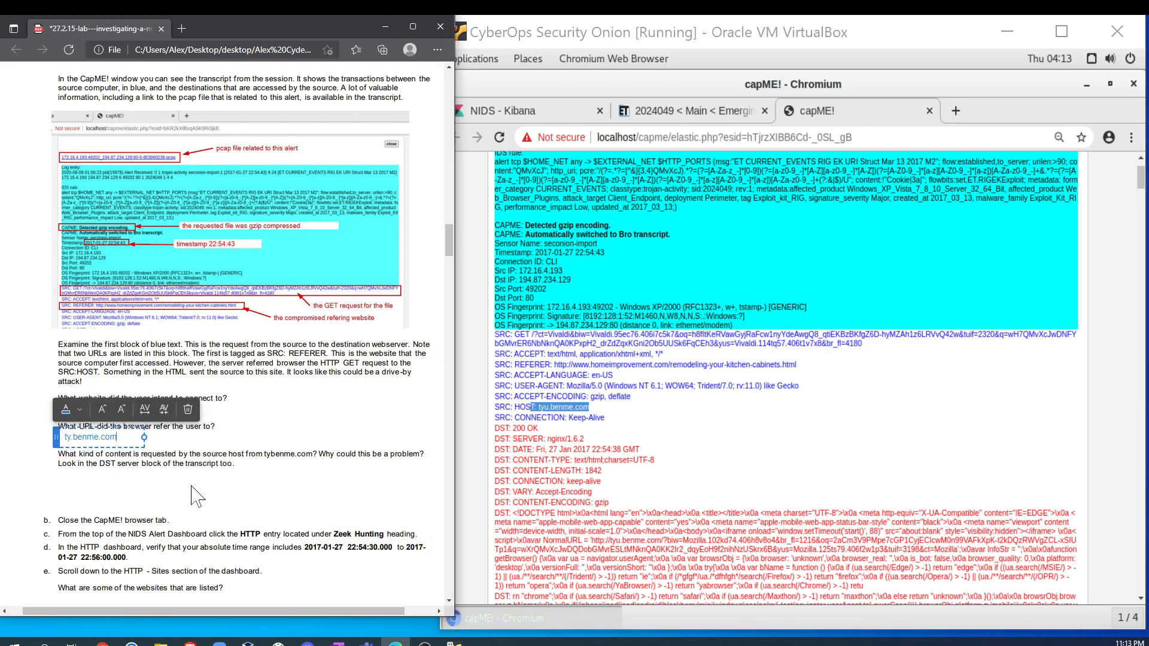
click(245, 450)
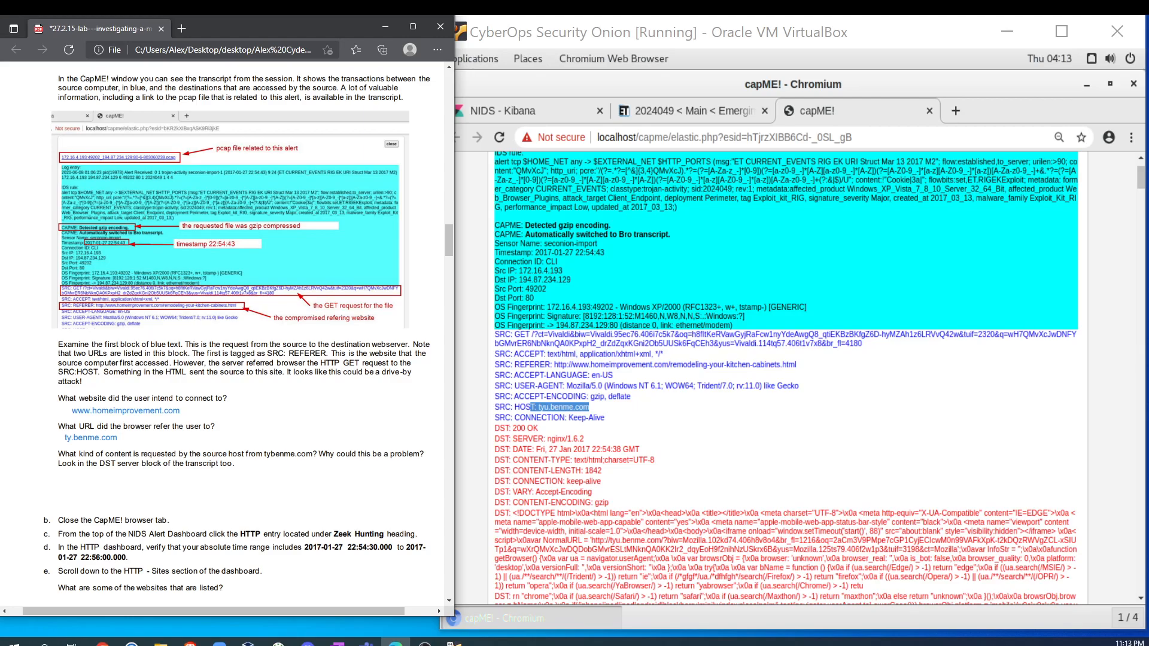
Step: Highlight the gzip content encoding in the first DST block of the capME! transcript and examine the server blocks that follow
click(554, 558)
scroll(609, 513, down, 1)
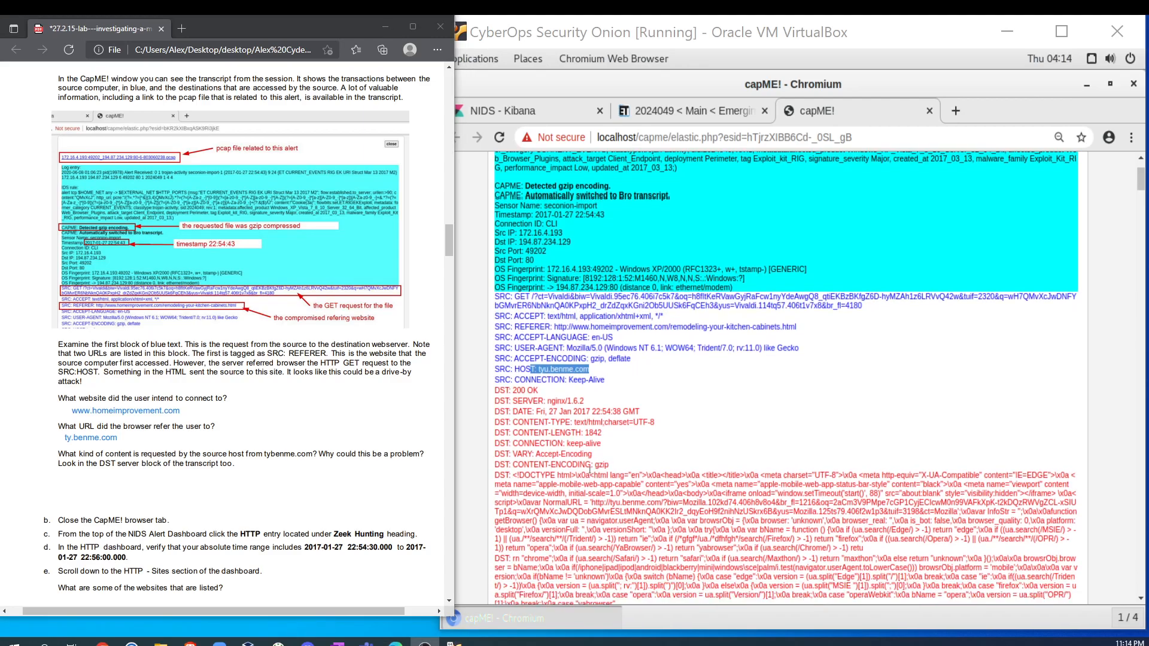
double_click(603, 462)
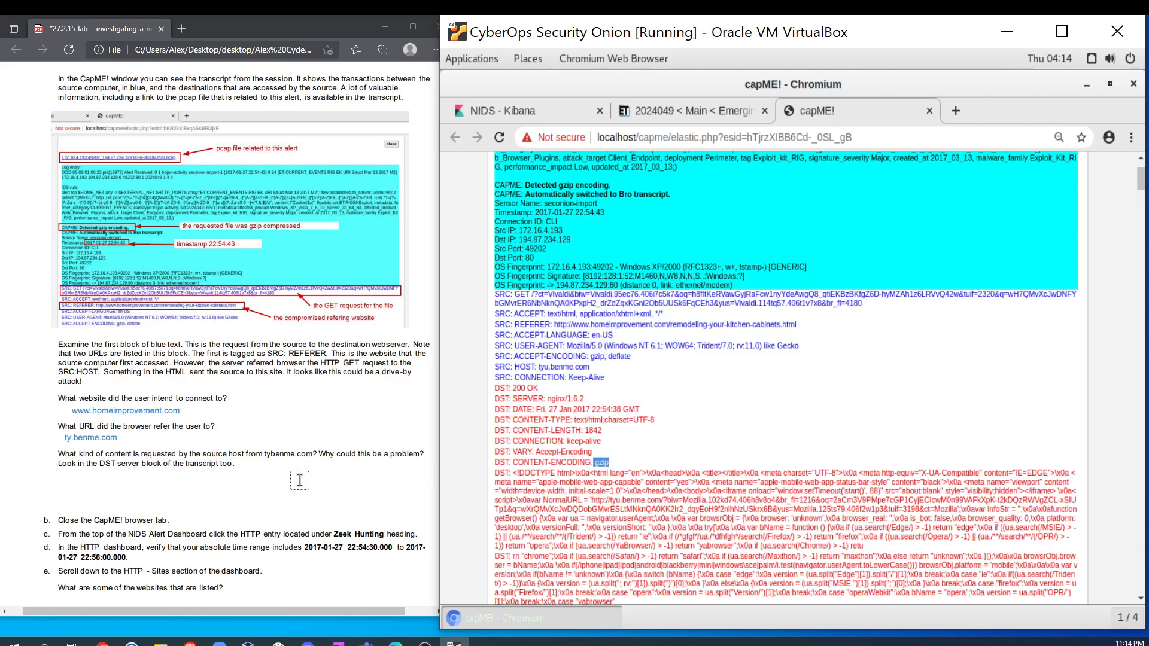
scroll(623, 487, down, 3)
scroll(623, 486, down, 3)
scroll(617, 486, down, 3)
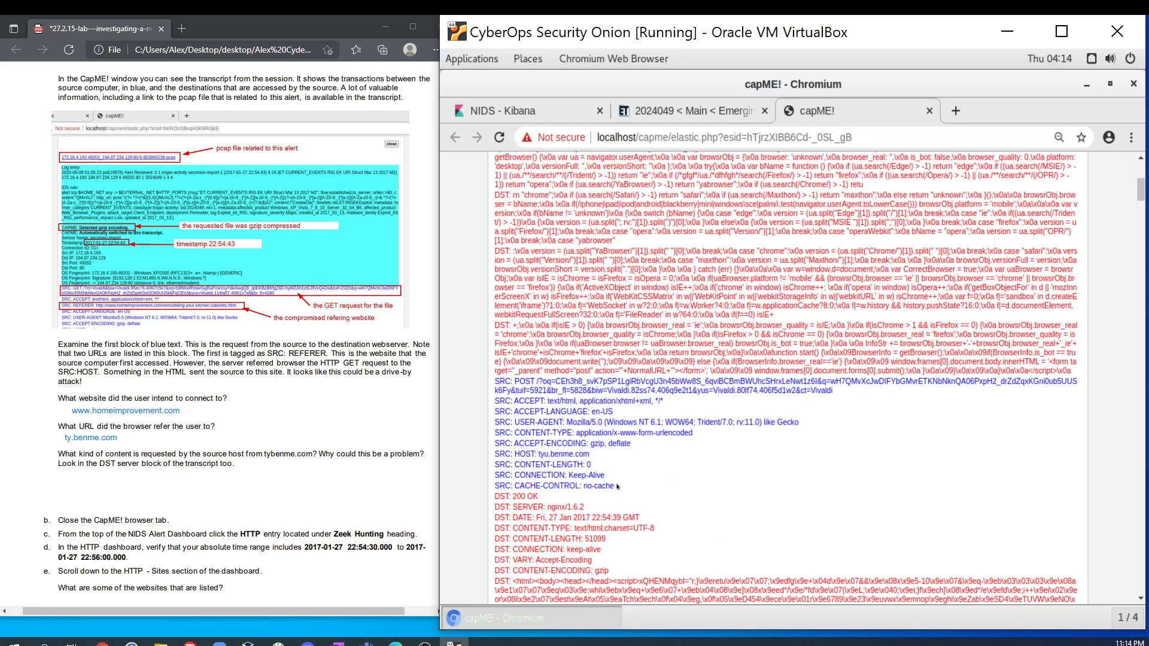
Step: Answer the requested-content question with "content requested is a gzip" and "file is compressed and unreadable, can be an obfuscation technic used to send a malware"
scroll(617, 486, down, 2)
scroll(605, 437, down, 2)
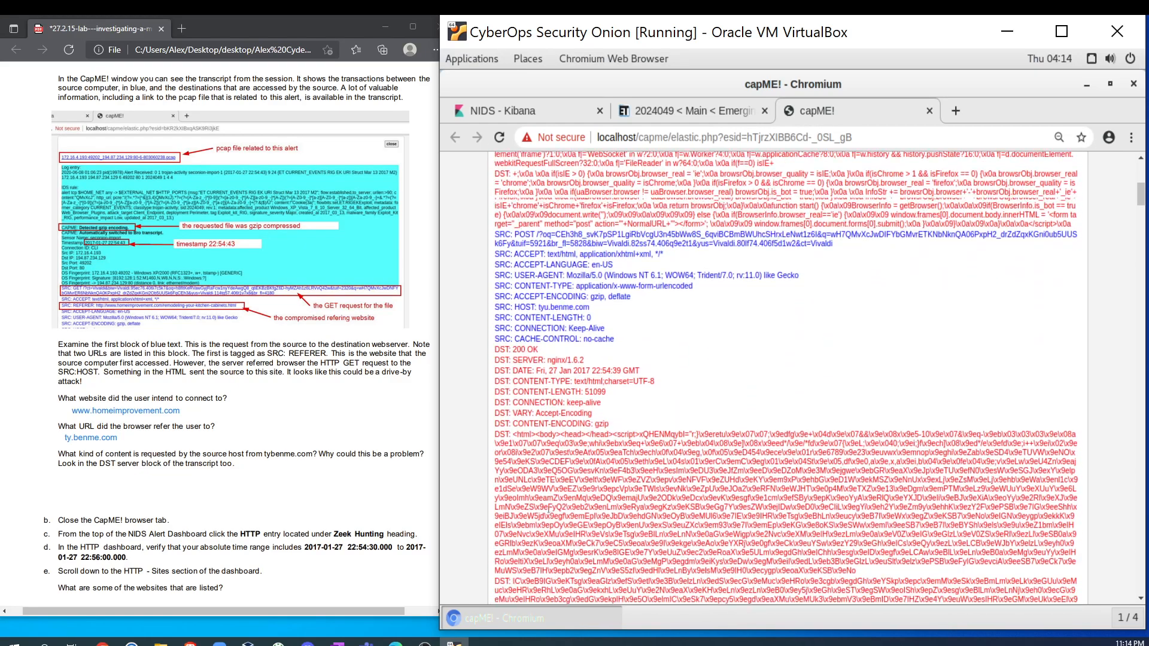
drag(513, 420, 872, 564)
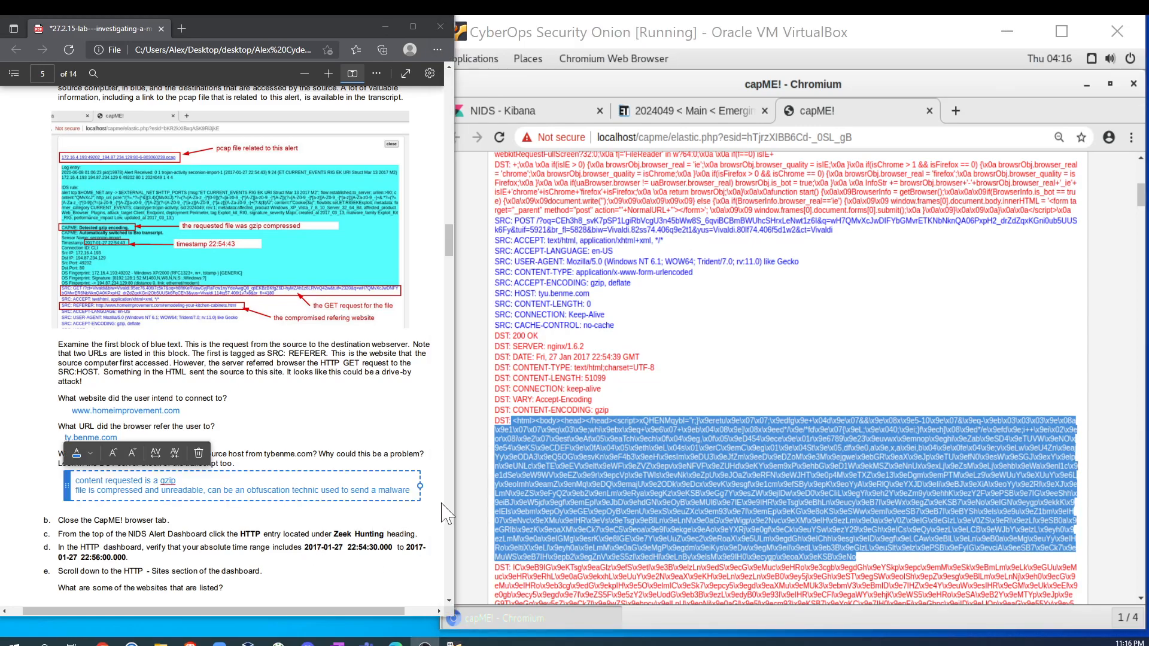
click(427, 509)
scroll(402, 520, down, 2)
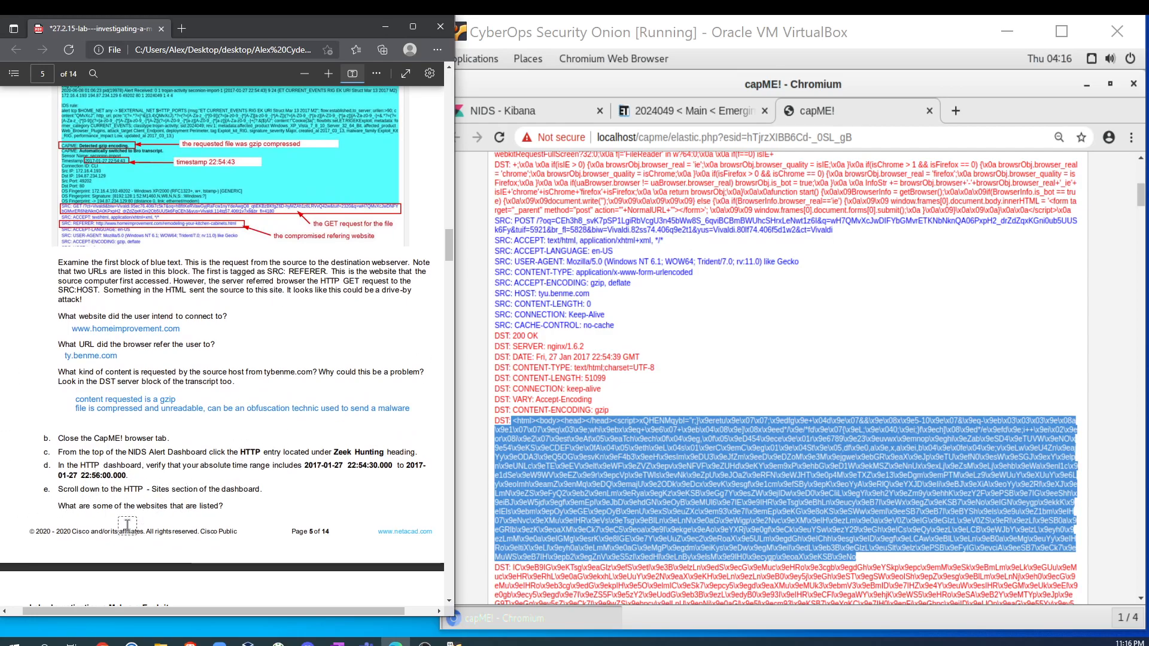
Step: Close the capME! transcript and return to the NIDS dashboard in Kibana
click(927, 114)
click(928, 111)
click(515, 111)
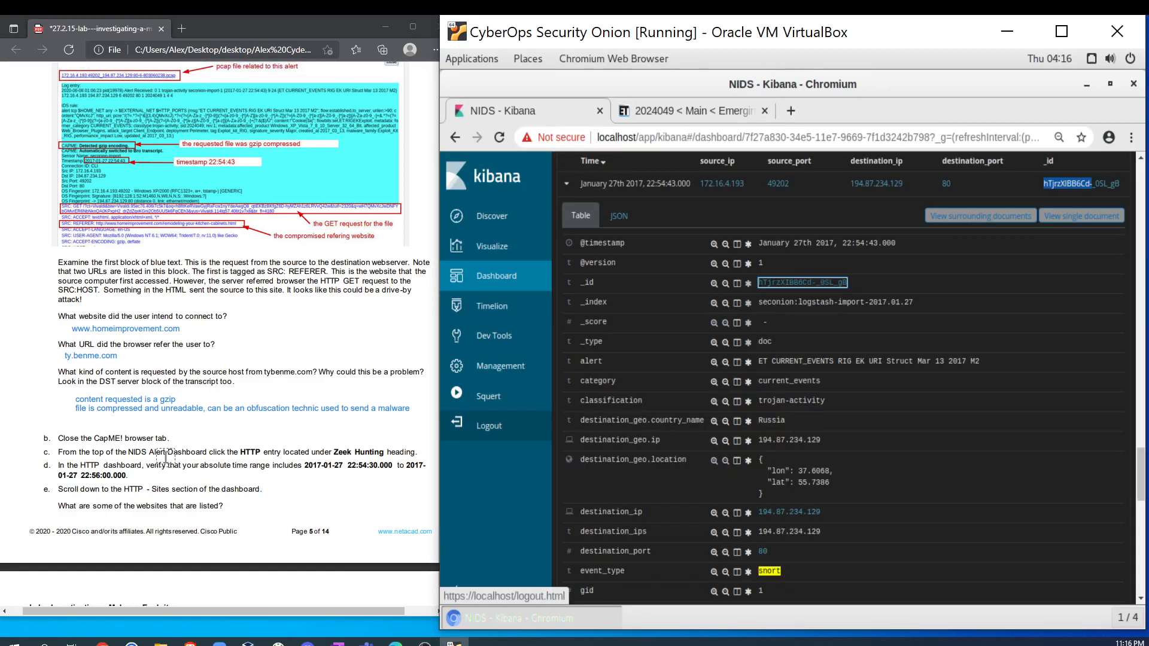
Step: Follow the lab's step c by opening the HTTP dashboard listed under Zeek Hunting in the NIDS dashboard's navigation
scroll(170, 347, down, 3)
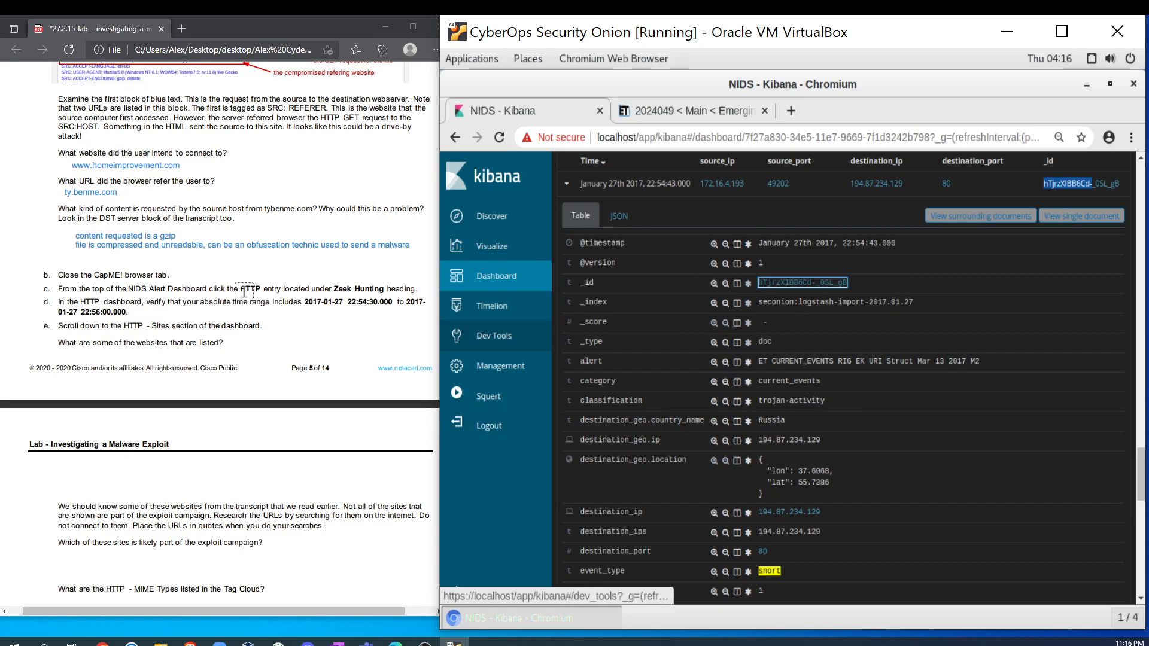
scroll(772, 350, down, 10)
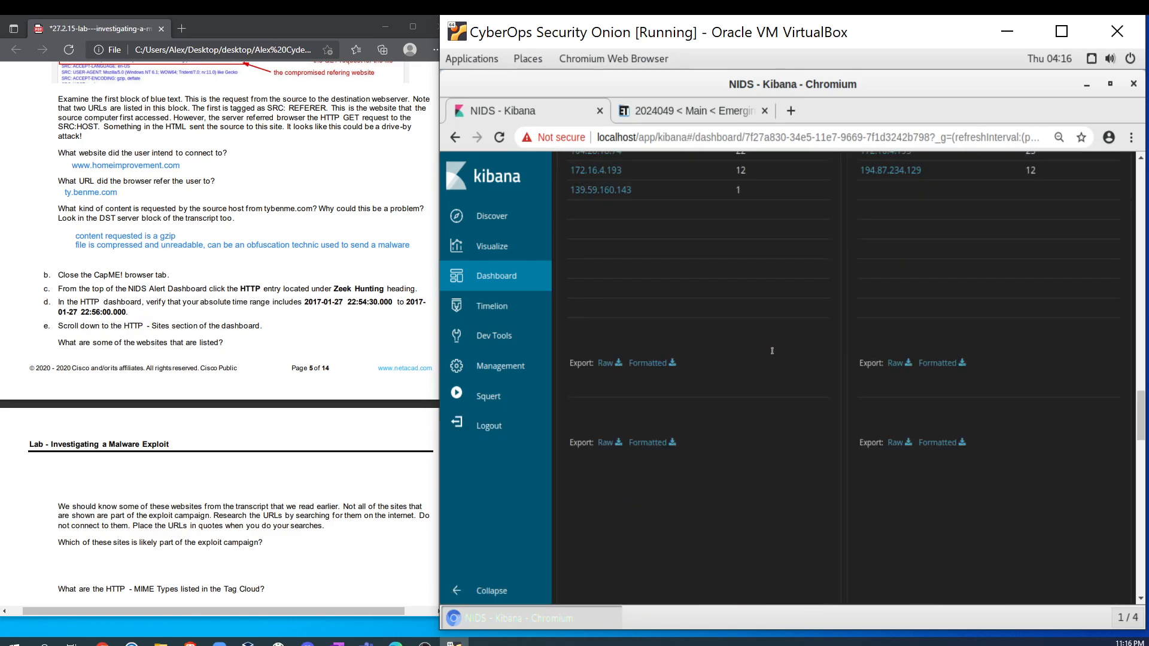
scroll(772, 350, up, 10)
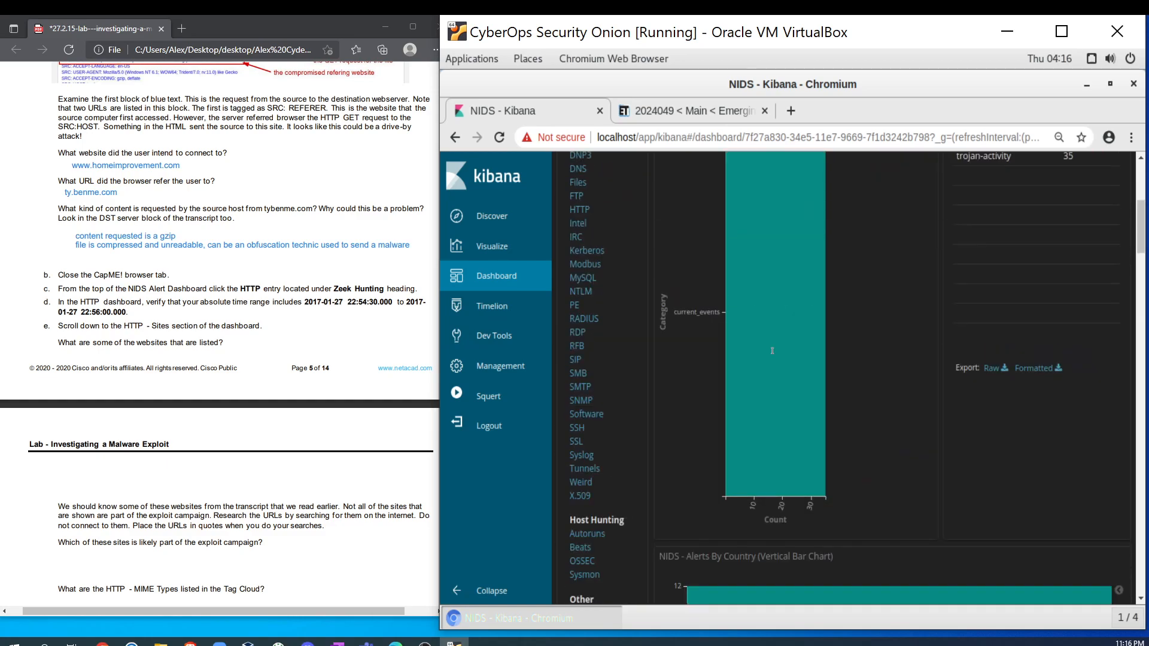
scroll(772, 353, up, 3)
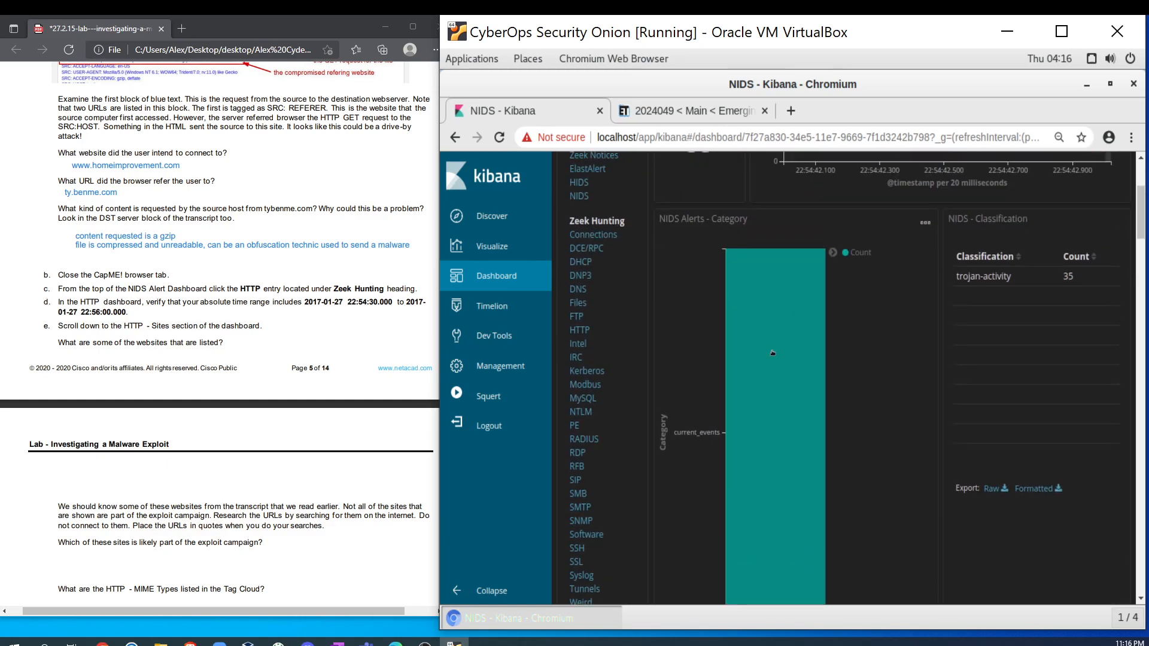
click(578, 331)
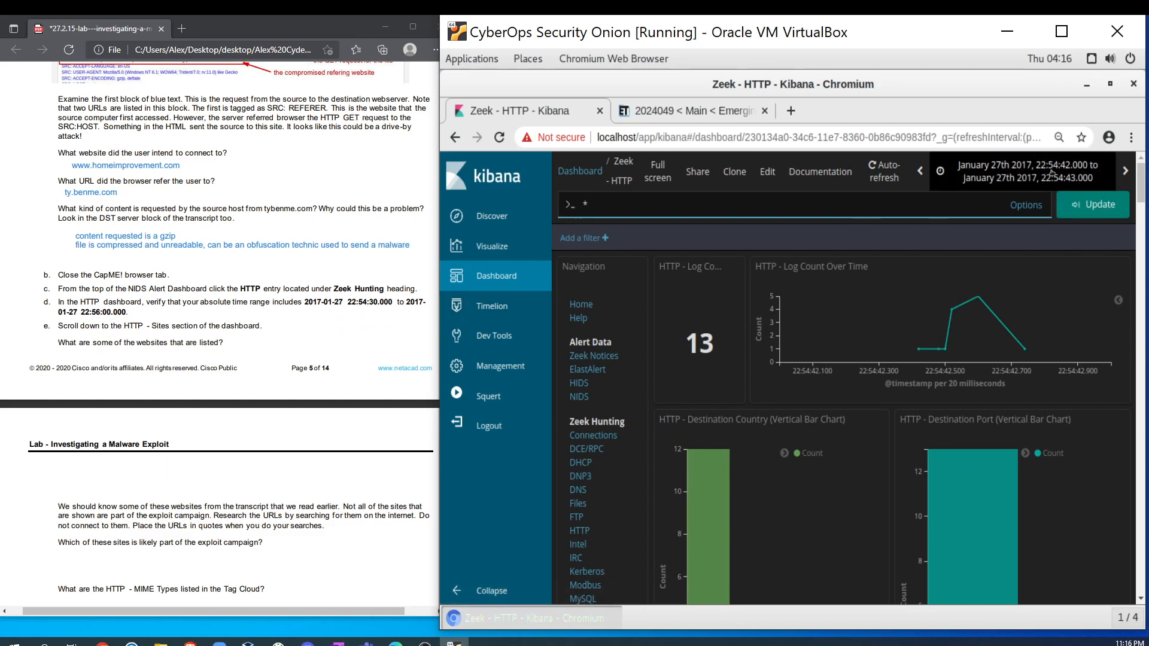
click(1011, 171)
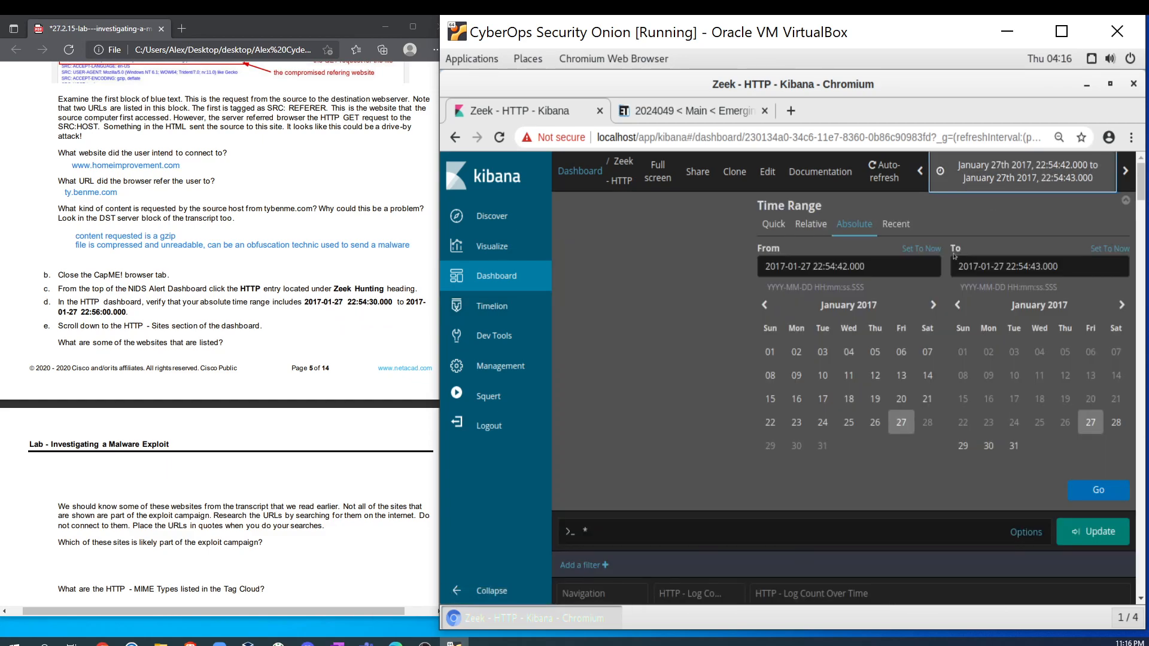
click(850, 266)
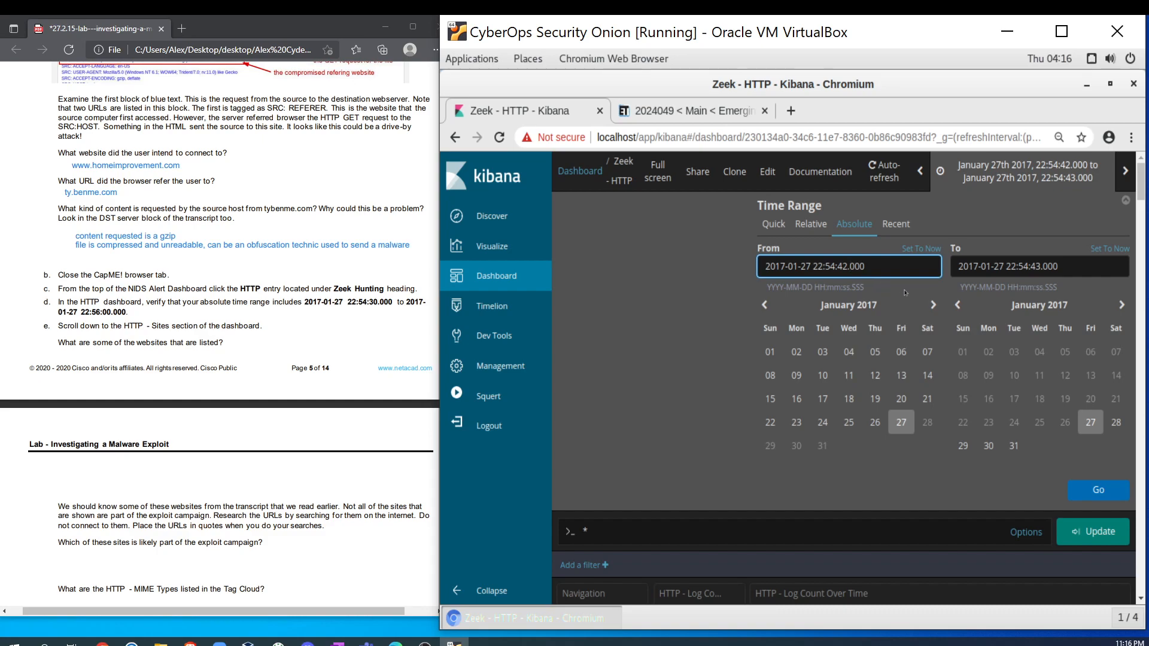
key(BackSpace)
key(BackSpace)
text(30)
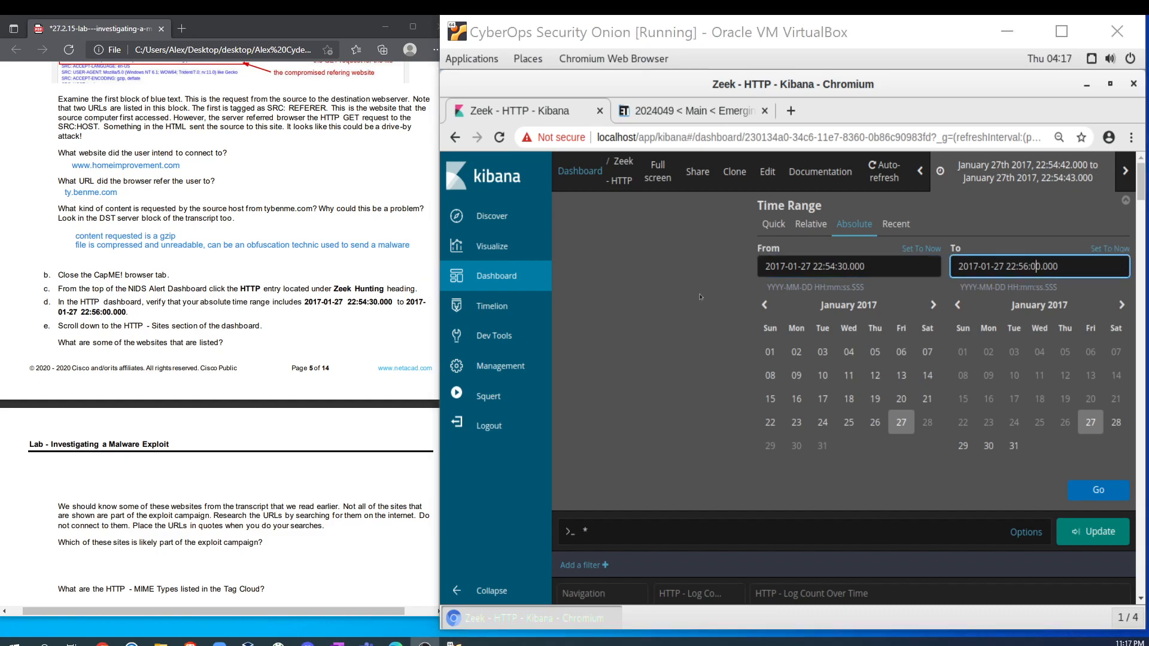
click(1099, 492)
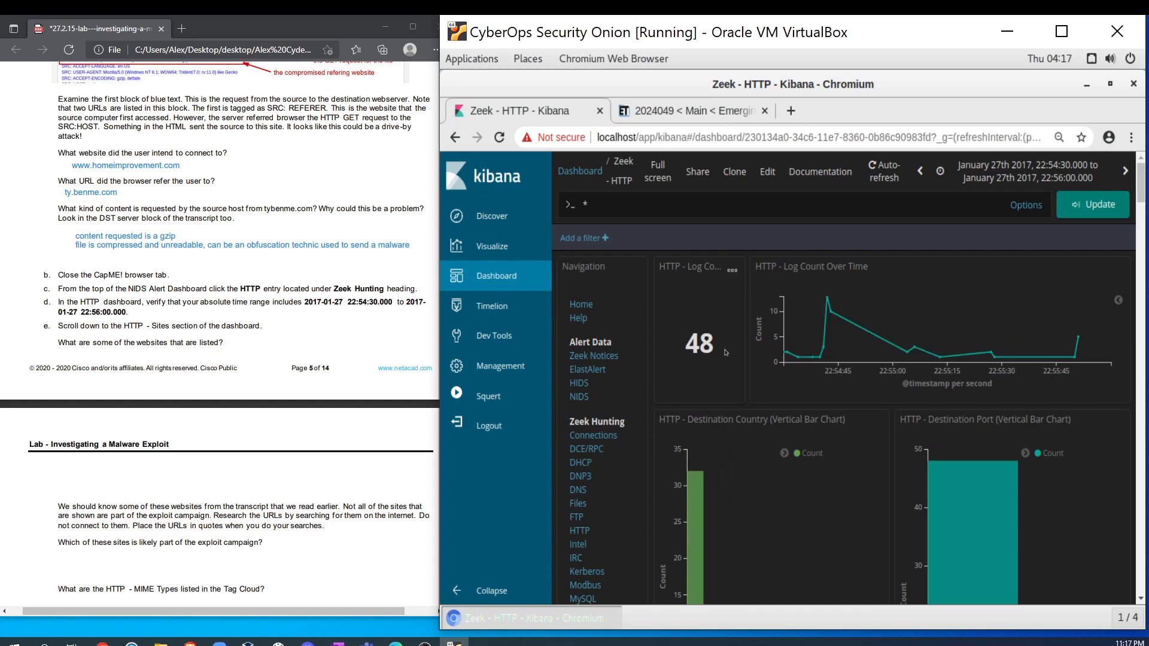
Step: Find the HTTP - Sites table on the Zeek HTTP dashboard and examine the listed websites
scroll(725, 352, down, 3)
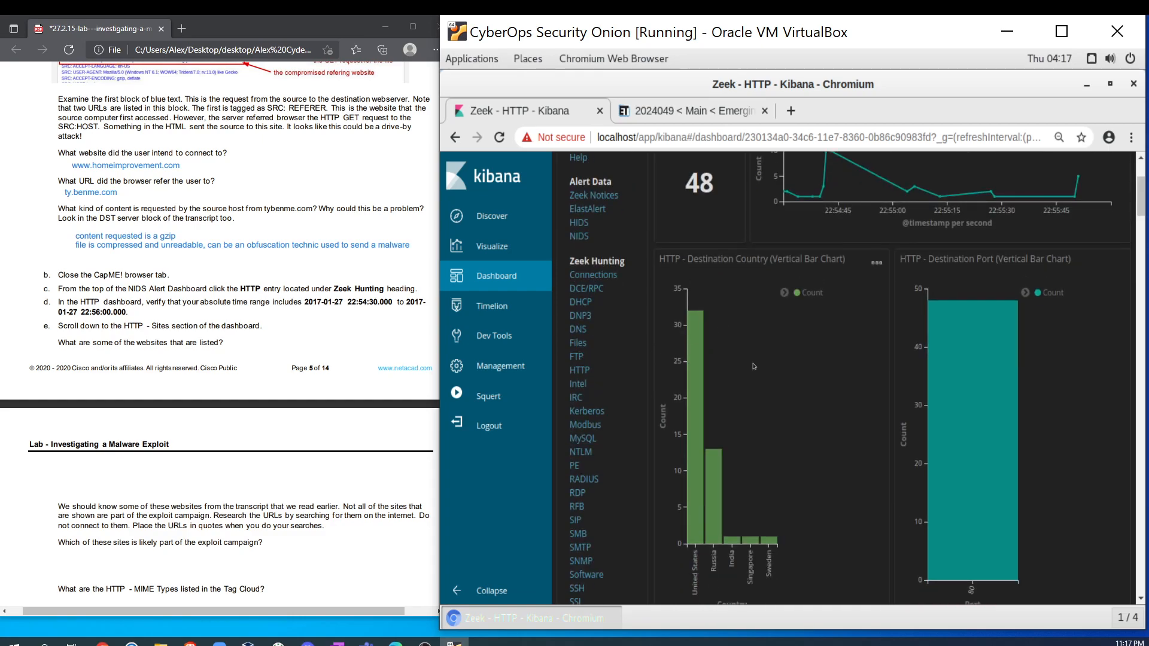
scroll(776, 364, down, 8)
scroll(776, 364, down, 3)
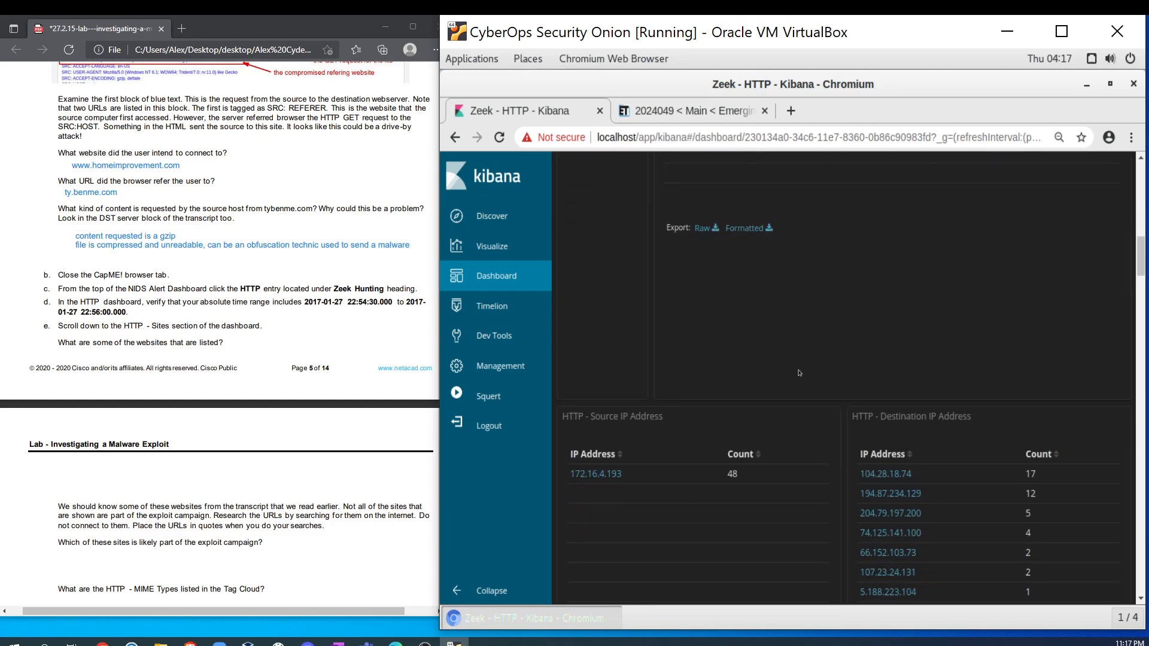
scroll(777, 385, down, 3)
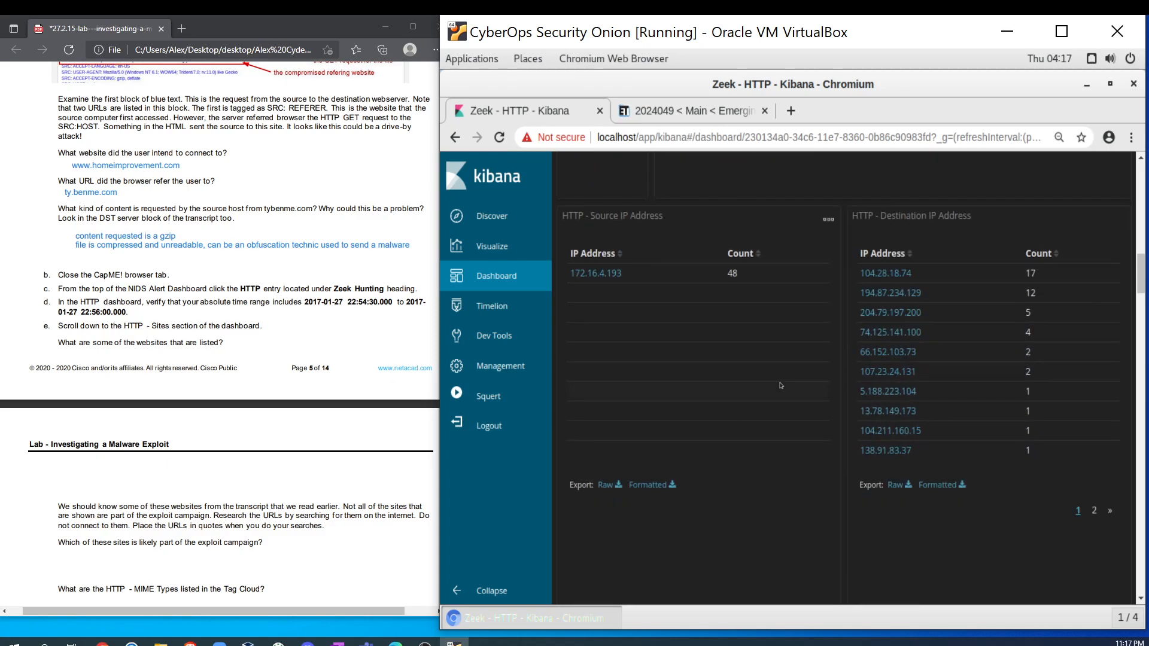
scroll(780, 385, down, 8)
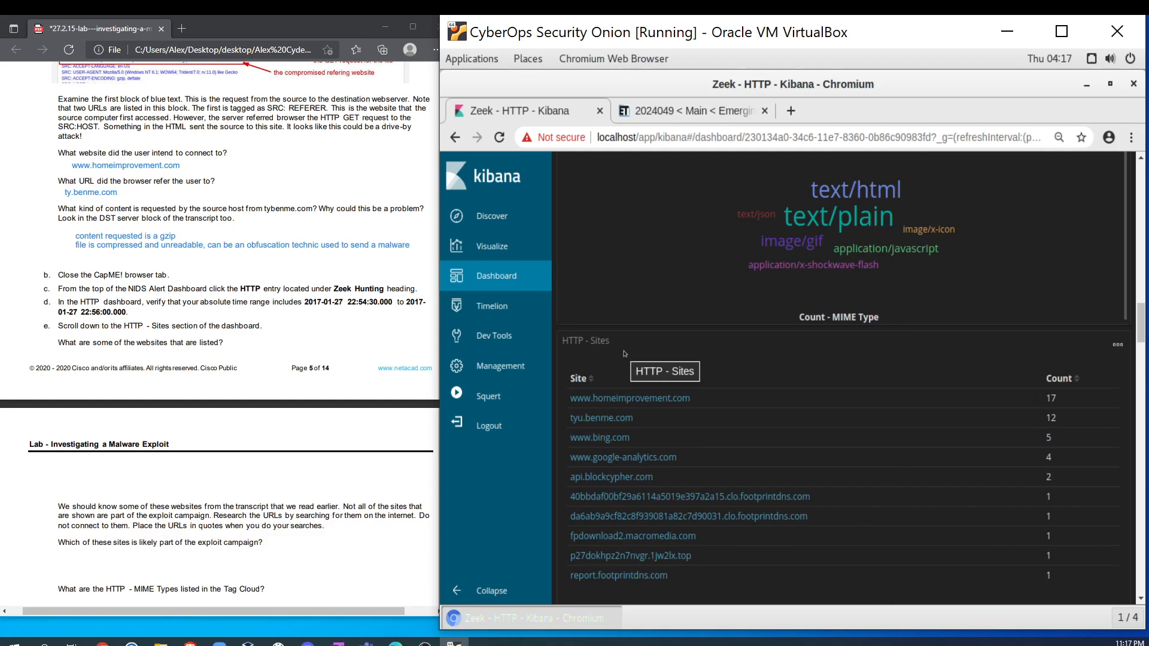
scroll(624, 353, down, 1)
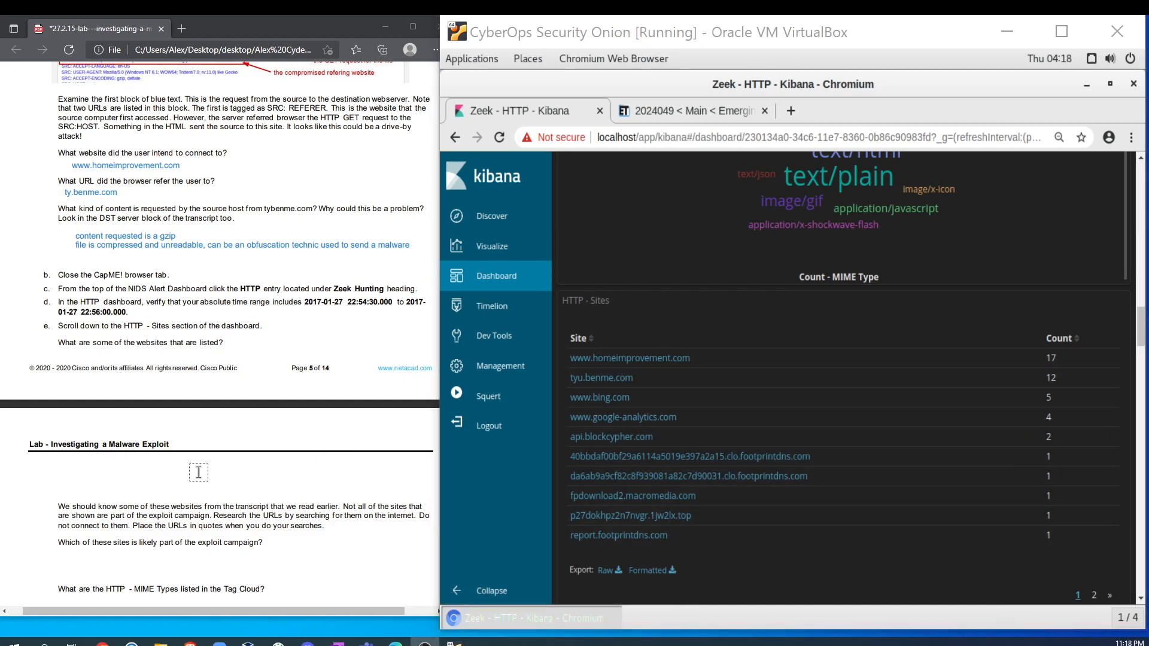
scroll(155, 468, down, 3)
click(314, 481)
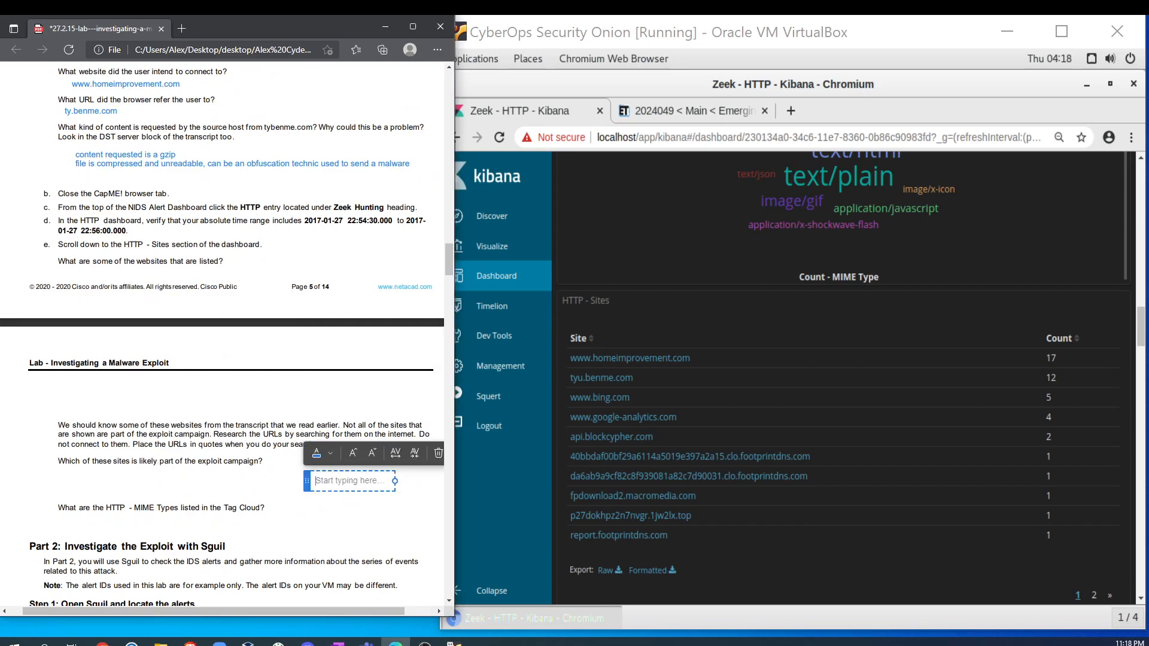
click(34, 452)
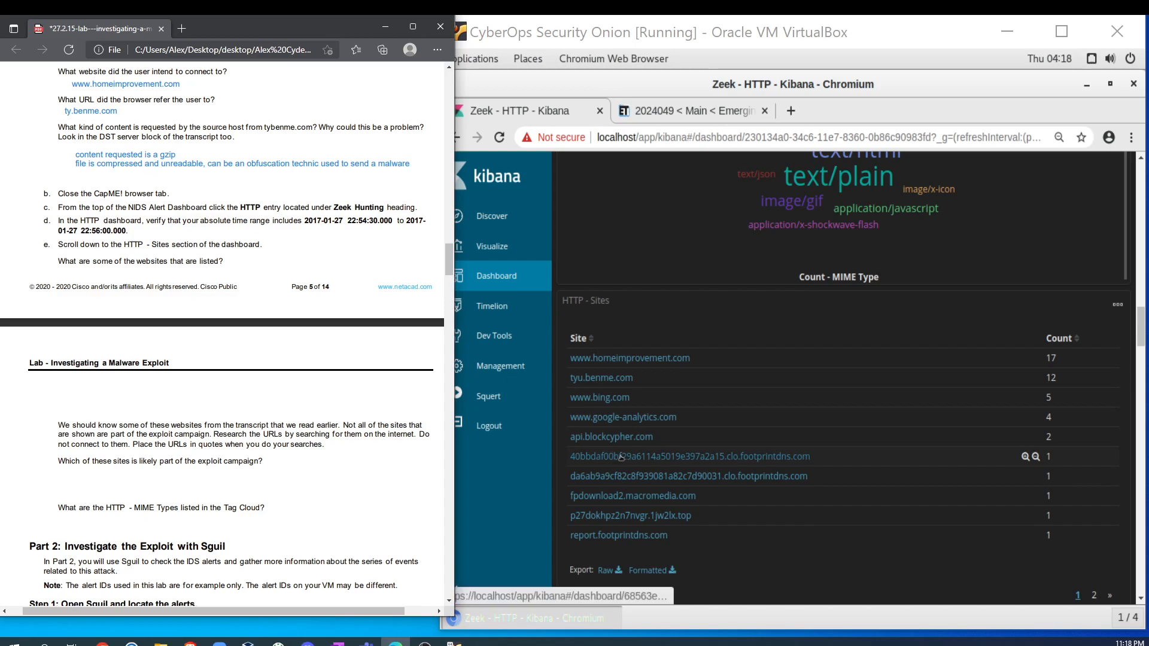
drag(705, 360, 569, 362)
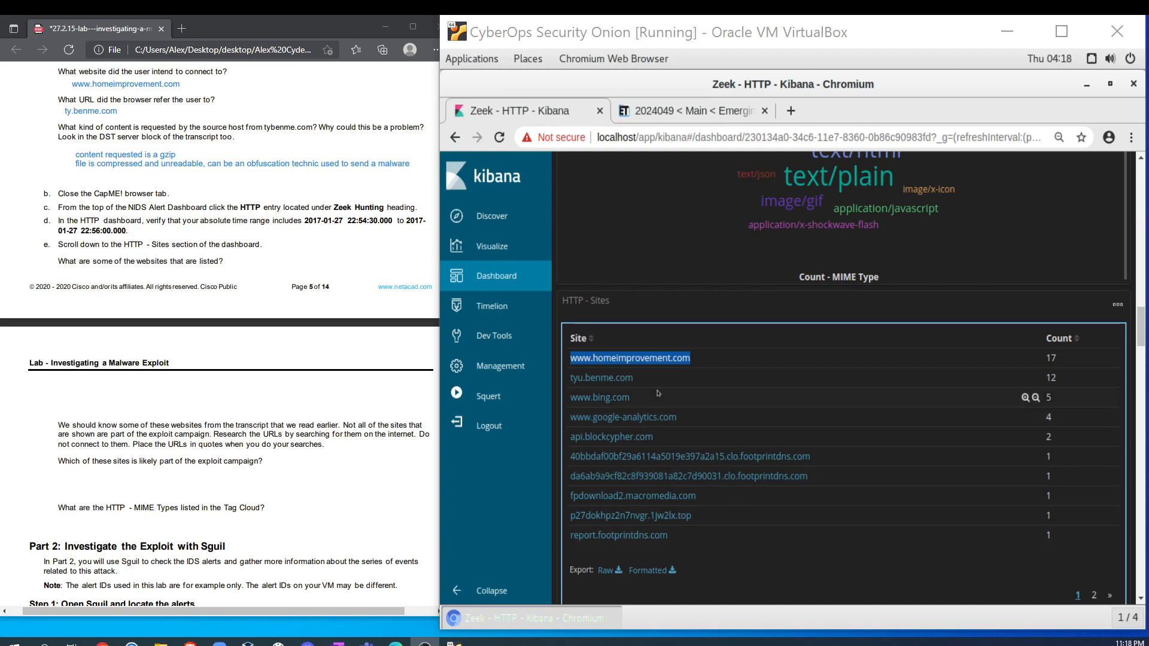
drag(643, 386, 569, 378)
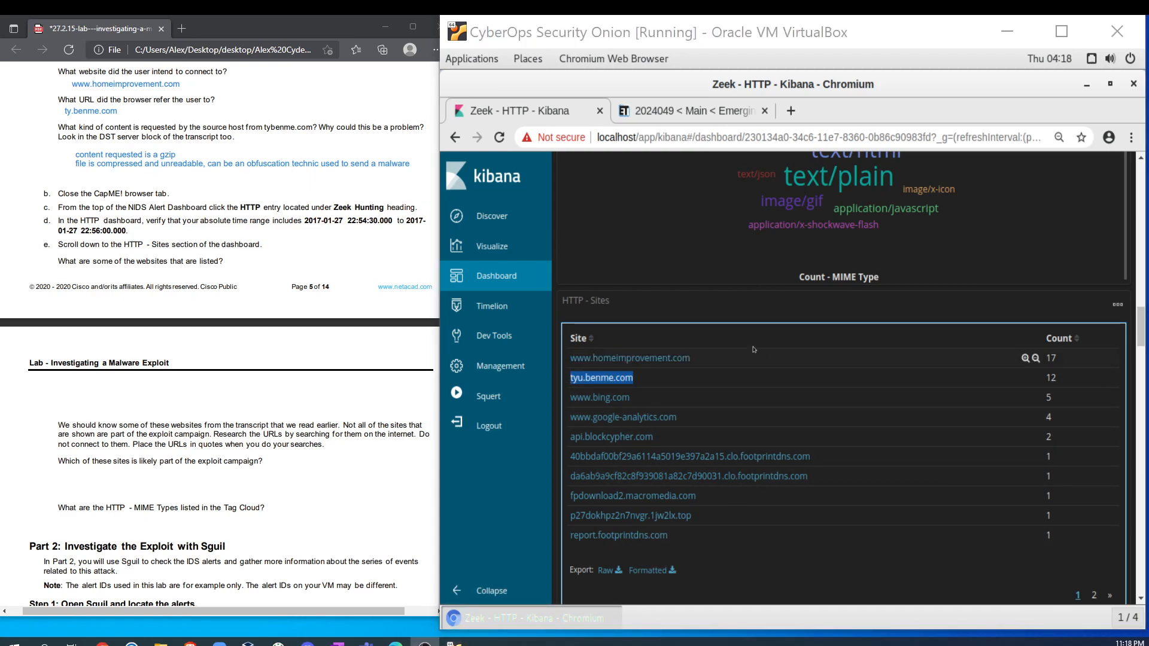
click(73, 463)
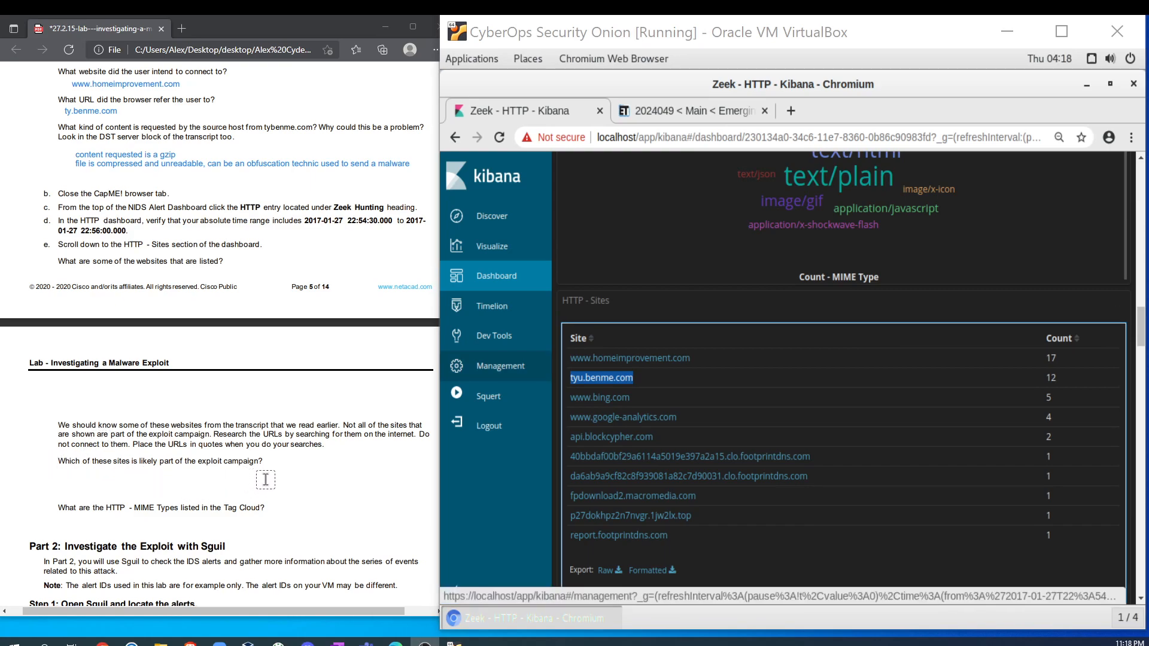
Step: Sort the HTTP - Sites table by site name in descending order
scroll(275, 476, down, 3)
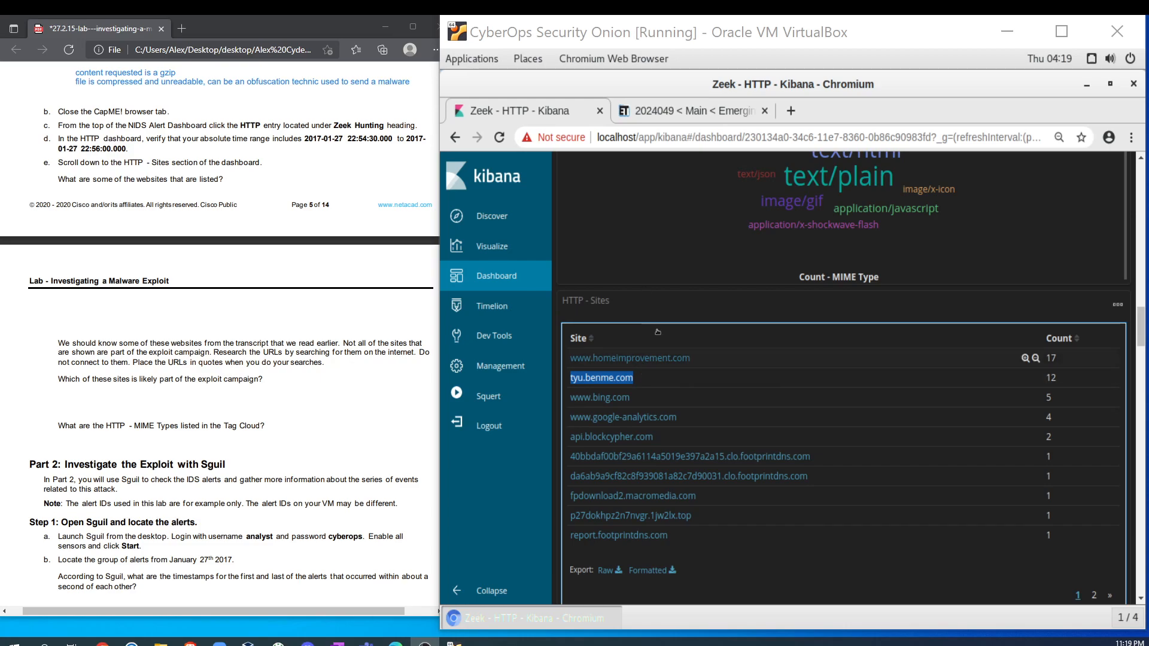
click(668, 308)
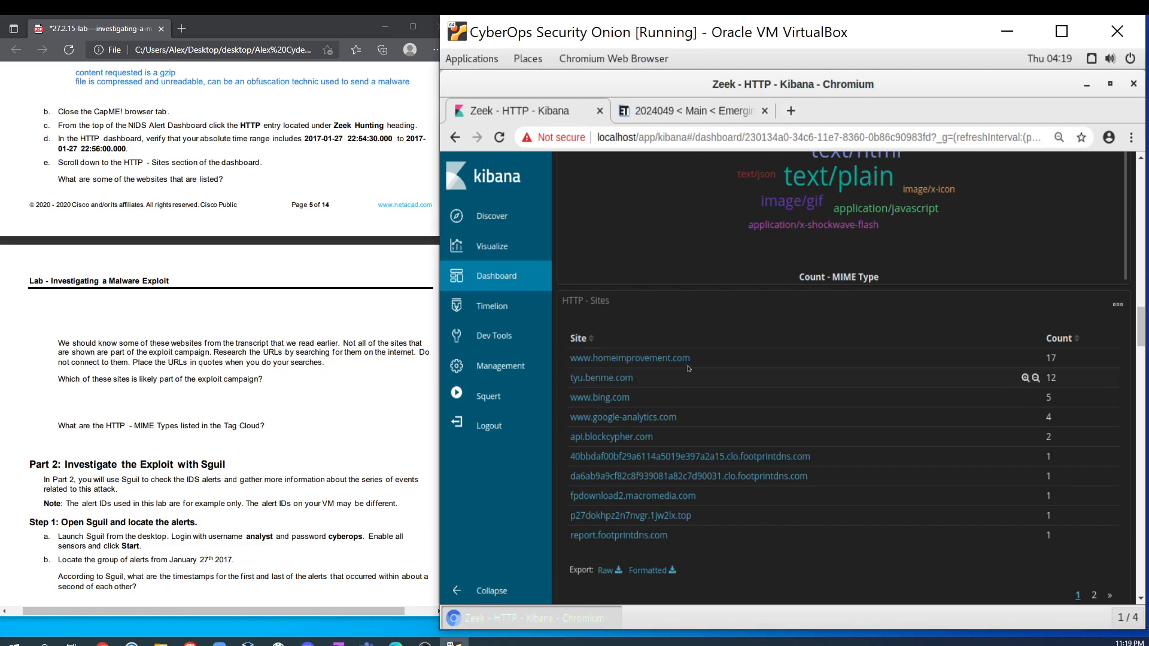
mouse_move(694, 362)
mouse_down()
mouse_move(566, 369)
mouse_move(715, 363)
mouse_move(574, 374)
mouse_move(591, 359)
mouse_move(699, 357)
mouse_up()
click(573, 359)
click(705, 339)
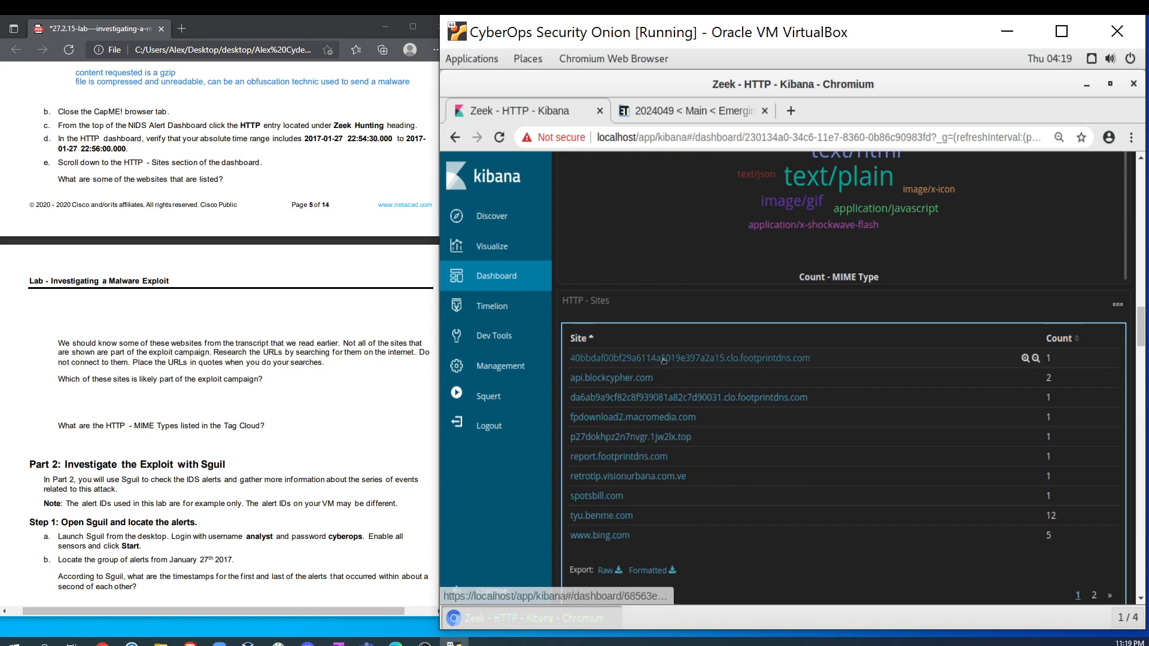
click(704, 339)
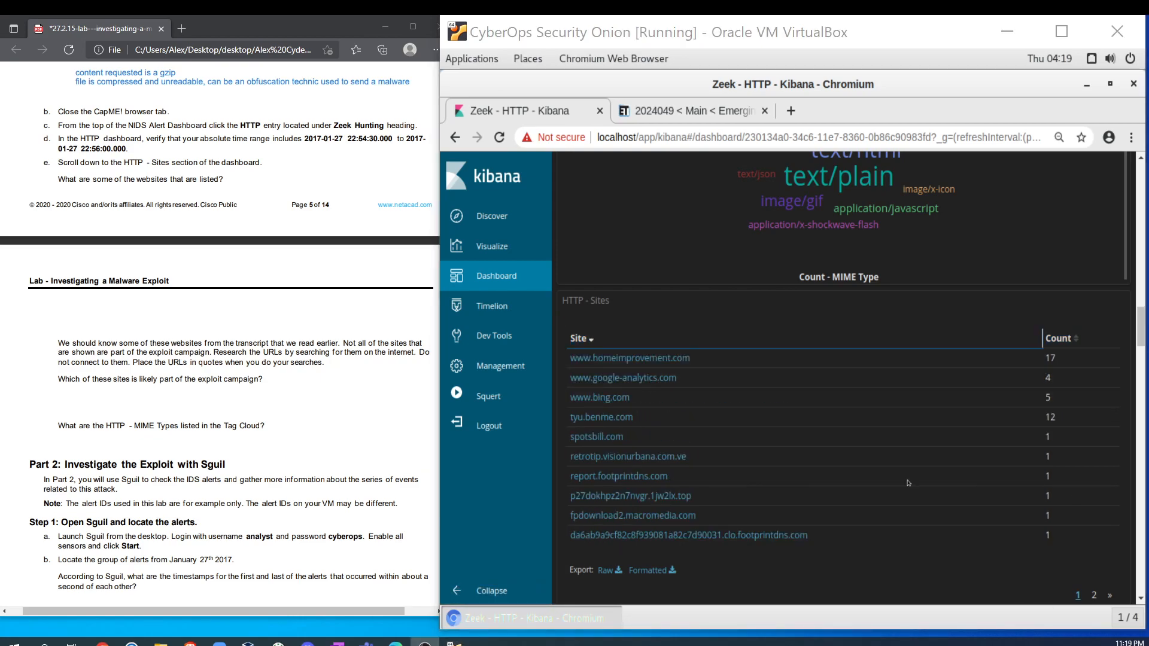
drag(692, 359, 568, 359)
key(ctrl+c)
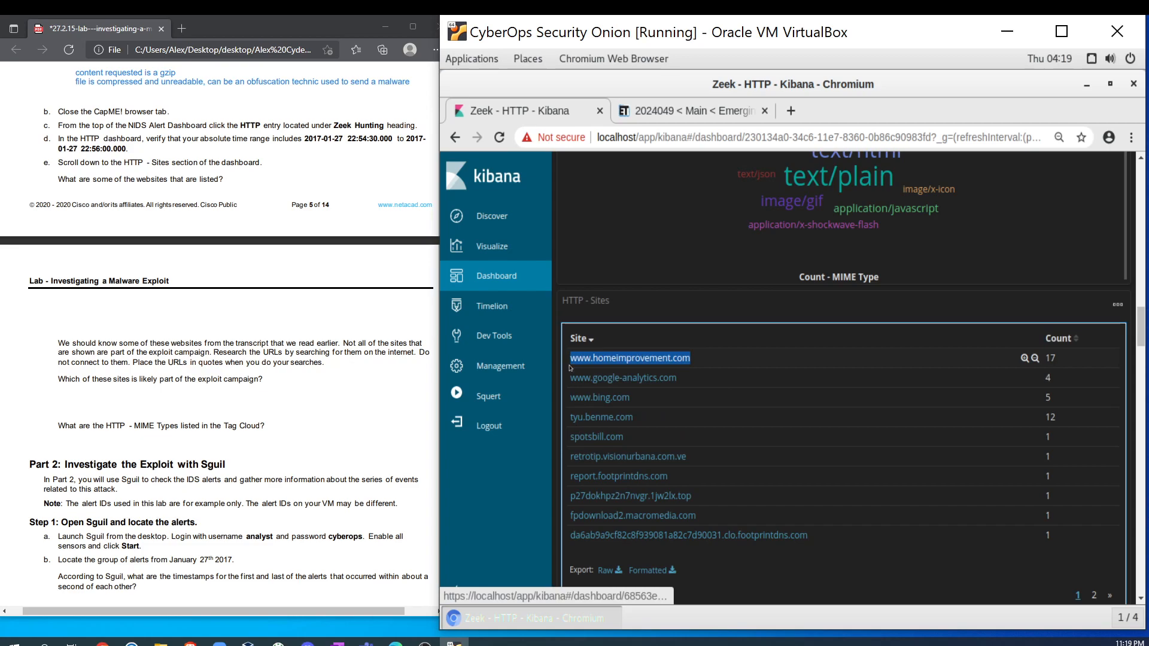
click(790, 111)
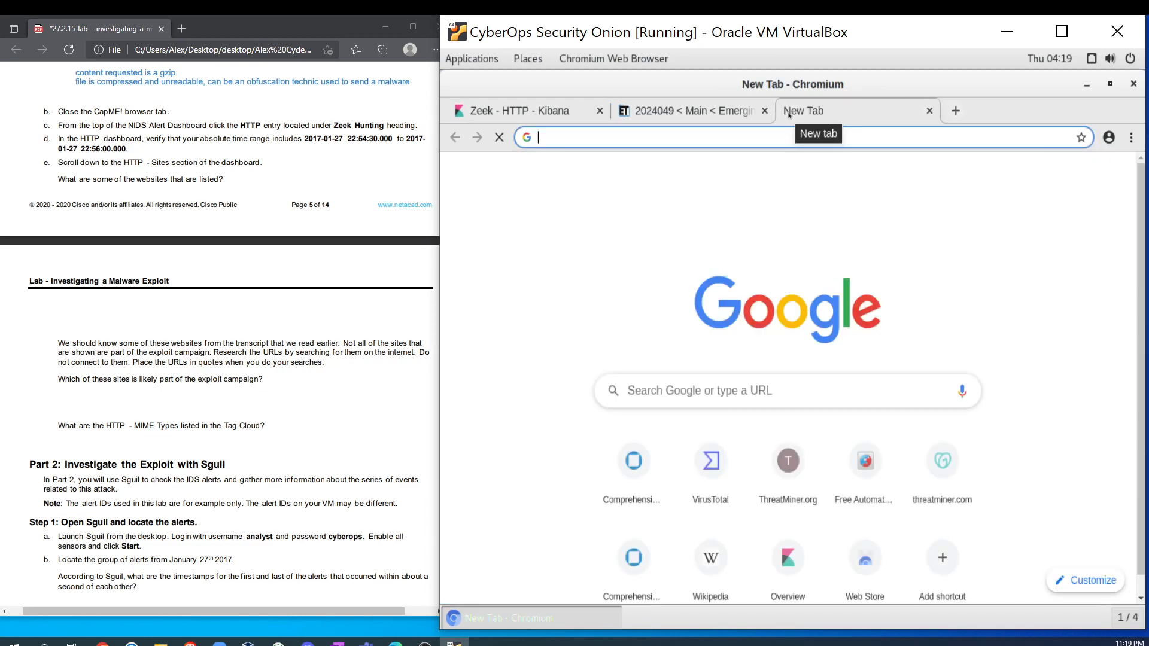
text(virustotal.com)
key(Return)
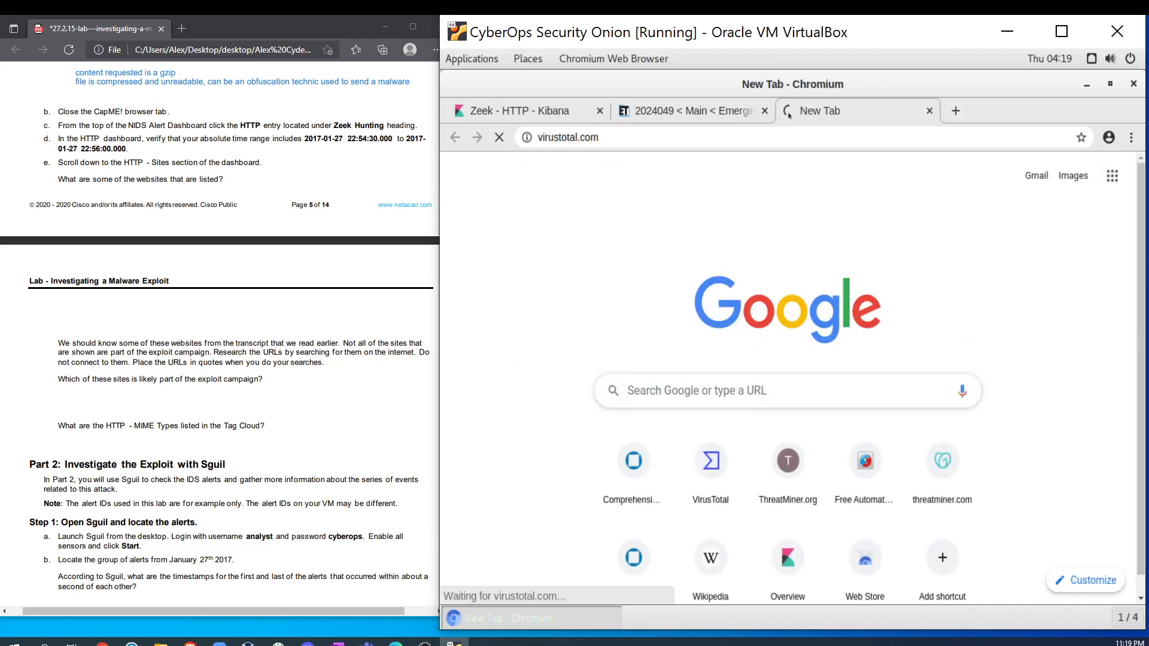
click(941, 384)
key(ctrl+v)
key(Return)
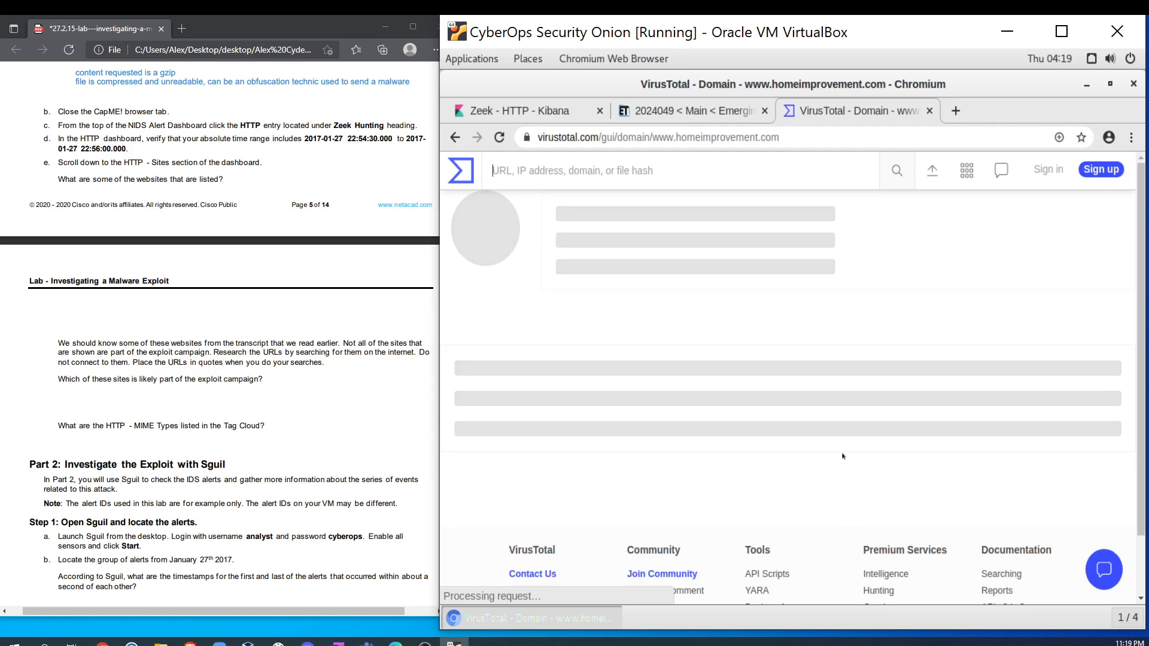
Step: Return to the Zeek HTTP dashboard for the tyu.benme.com site name and look up that domain on VirusTotal
click(519, 111)
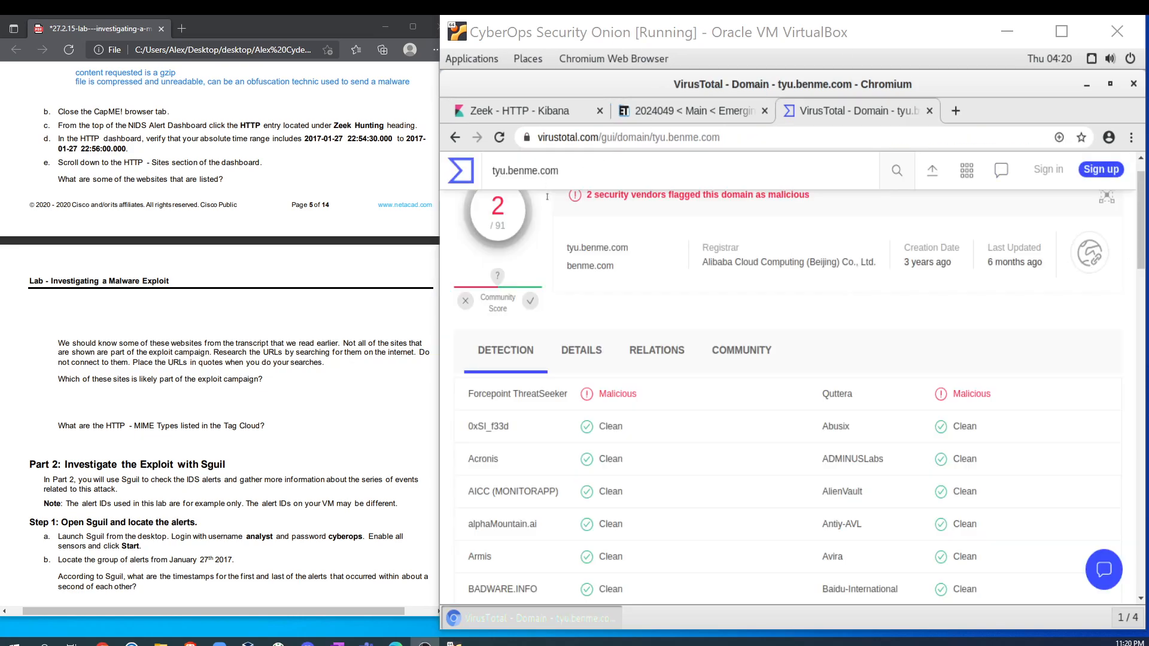
Step: Review the VirusTotal domain report and security vendor detection results for tyu.benme.com
scroll(547, 196, up, 1)
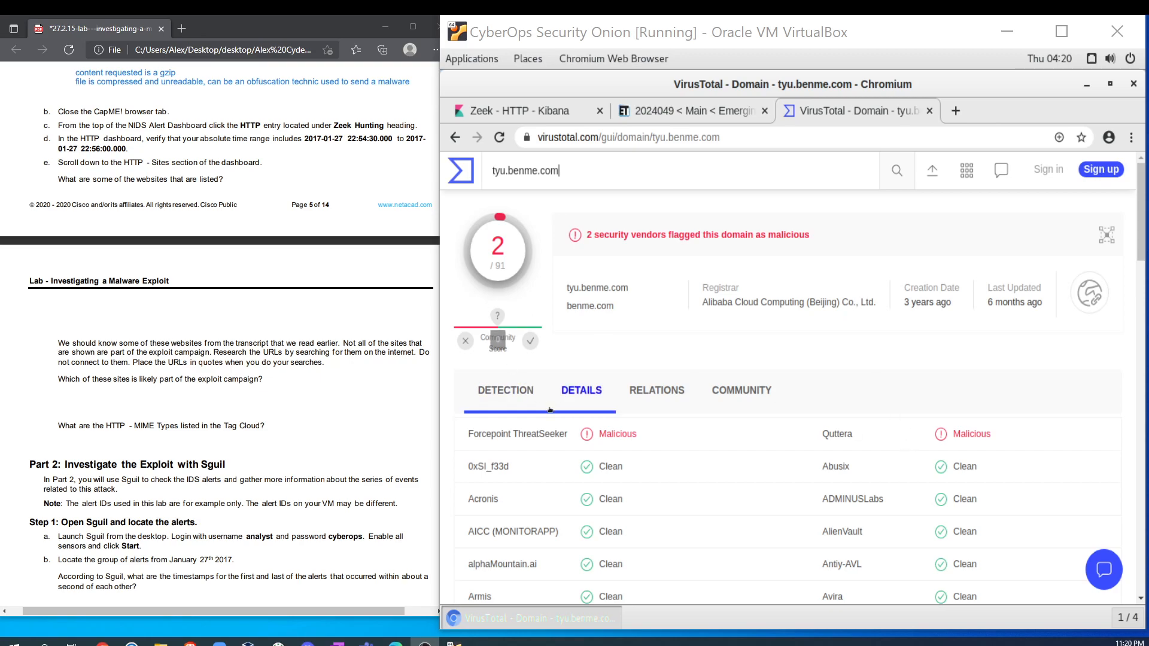
scroll(572, 428, down, 3)
scroll(624, 429, up, 2)
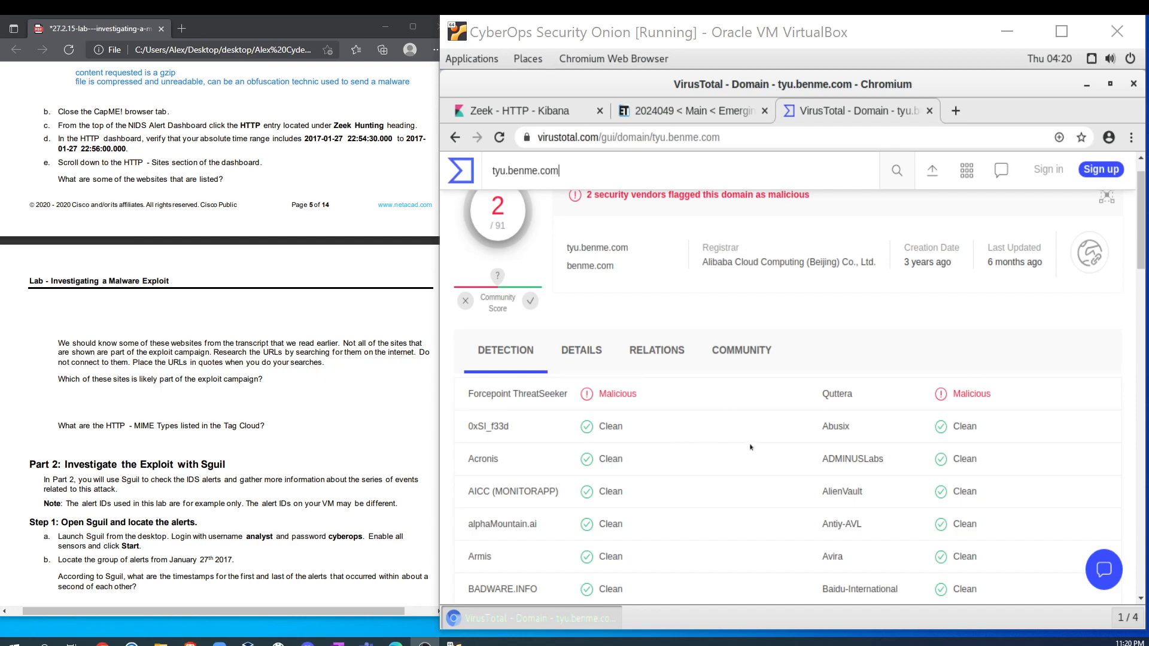
scroll(710, 403, up, 1)
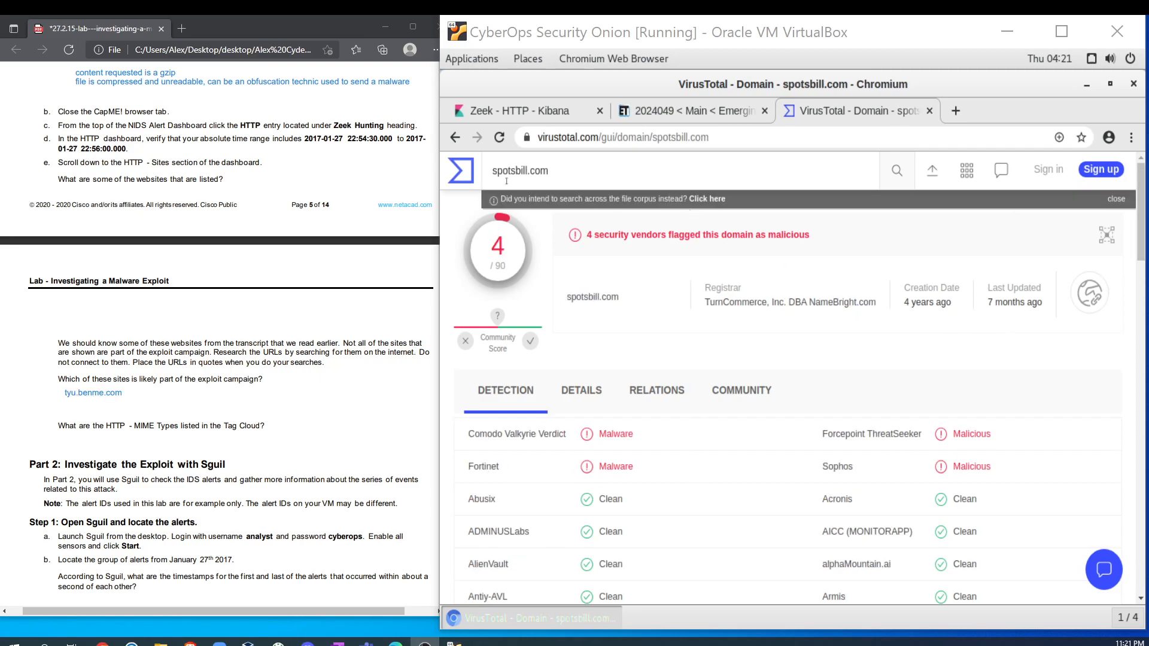
Step: Return to the HTTP - Sites table for the remaining suspicious domains and look up p27dokhpz2n7nvgr.1jw2lx.top on VirusTotal
click(520, 110)
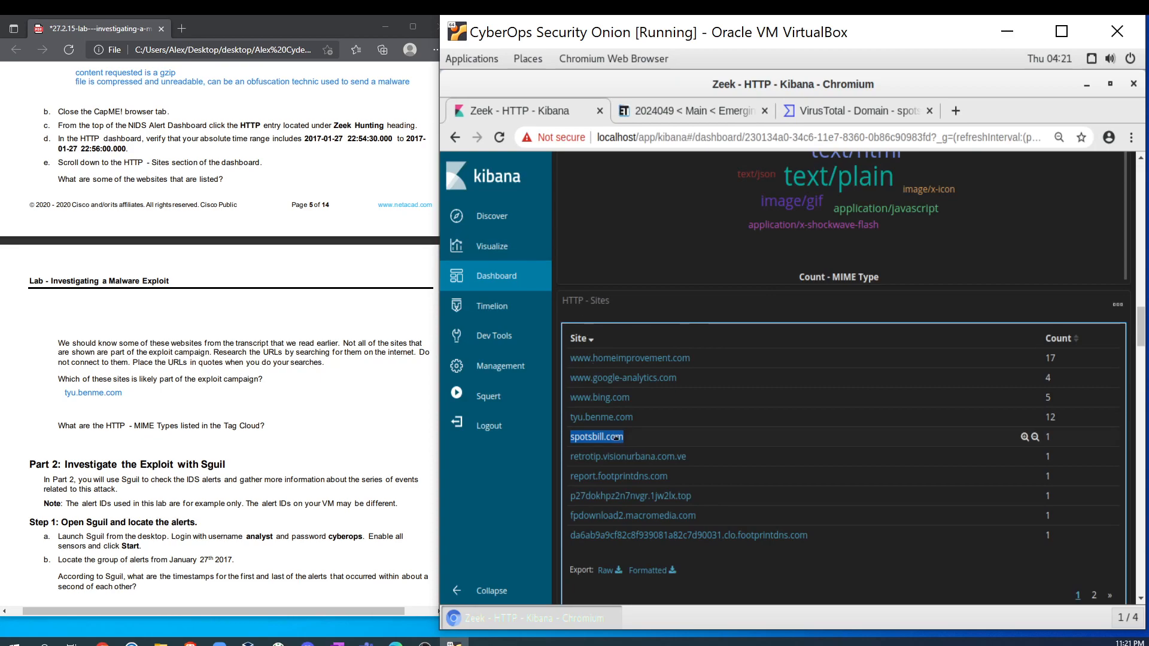
click(855, 110)
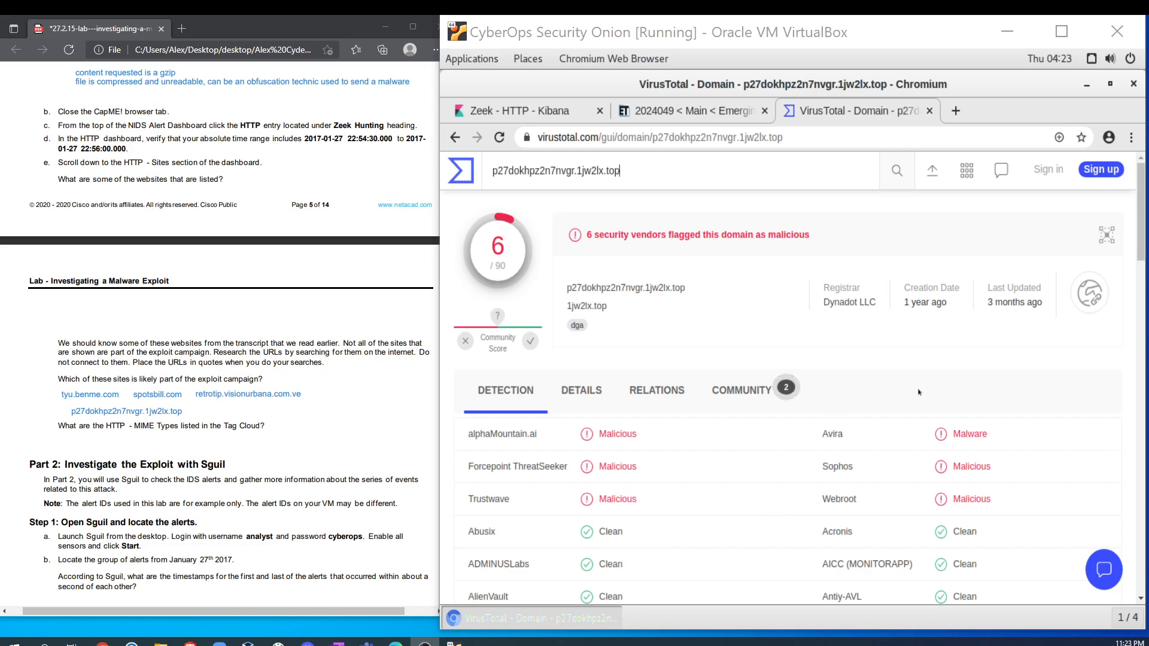
click(646, 392)
Step: Read the lab's MIME types question and examine the HTTP - MIME Type tag cloud on the Zeek HTTP dashboard
scroll(249, 395, down, 1)
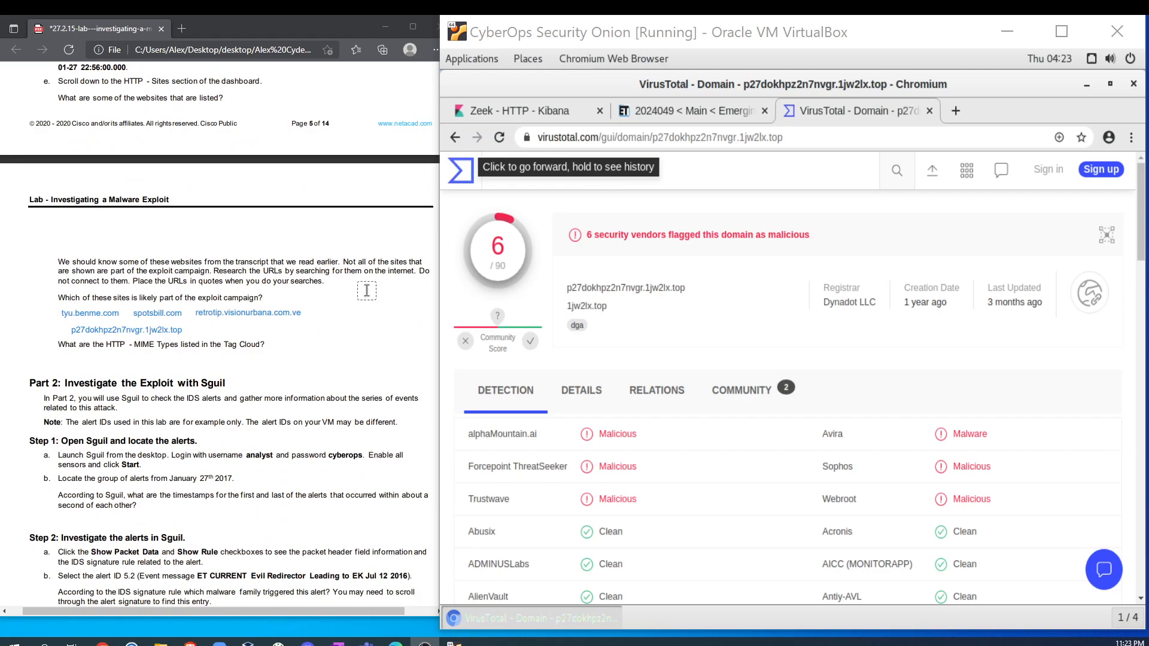
click(525, 110)
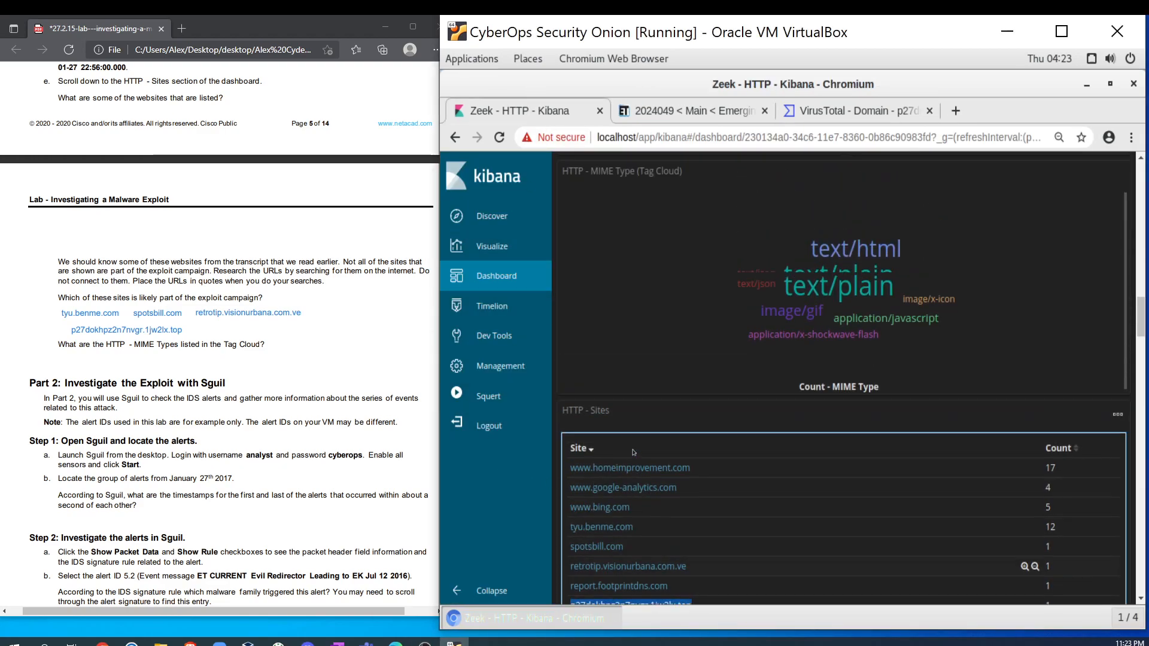
scroll(583, 285, up, 3)
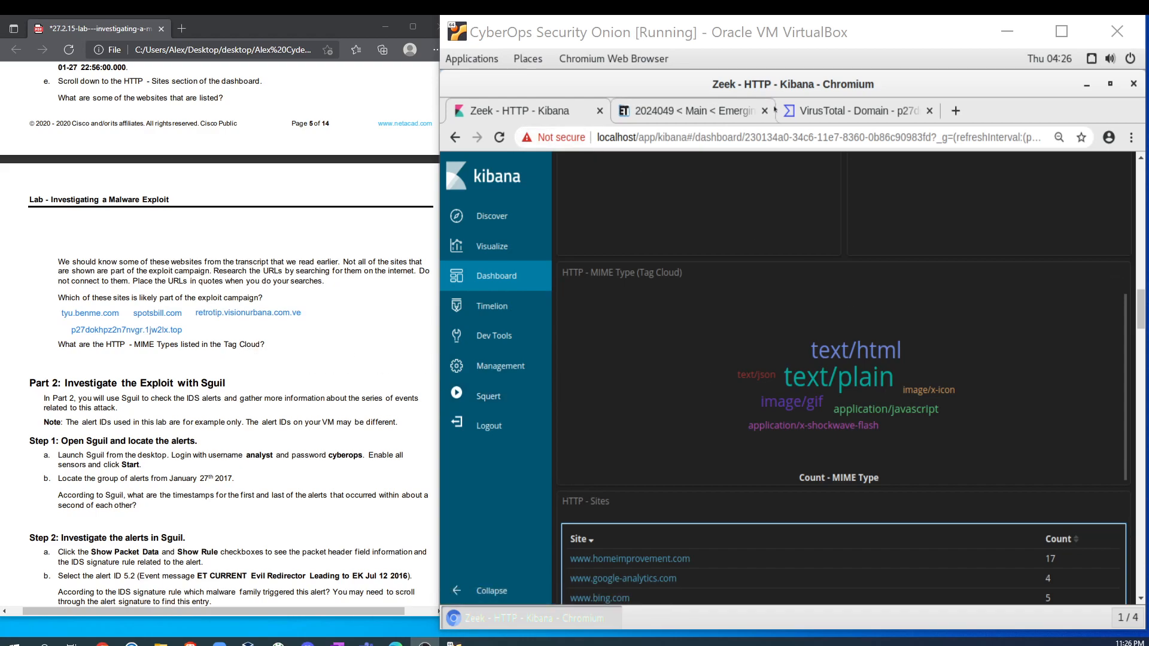
Step: Minimize the browser, launch Sguil from the desktop and log in with username analyst and the account password
click(1086, 85)
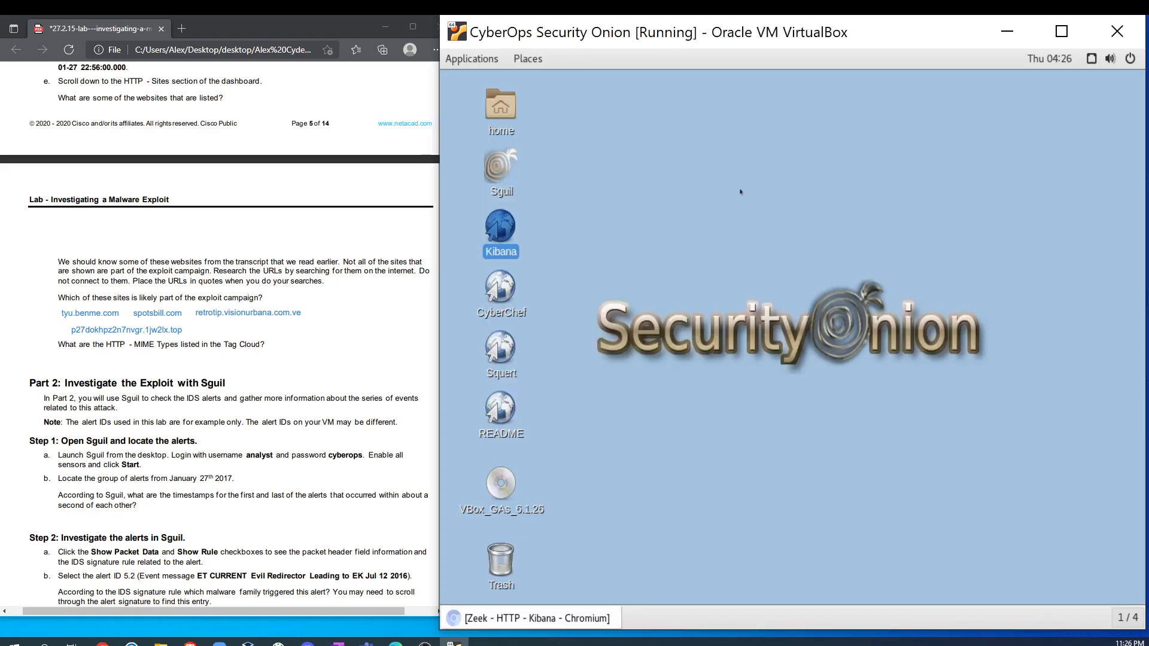
click(608, 207)
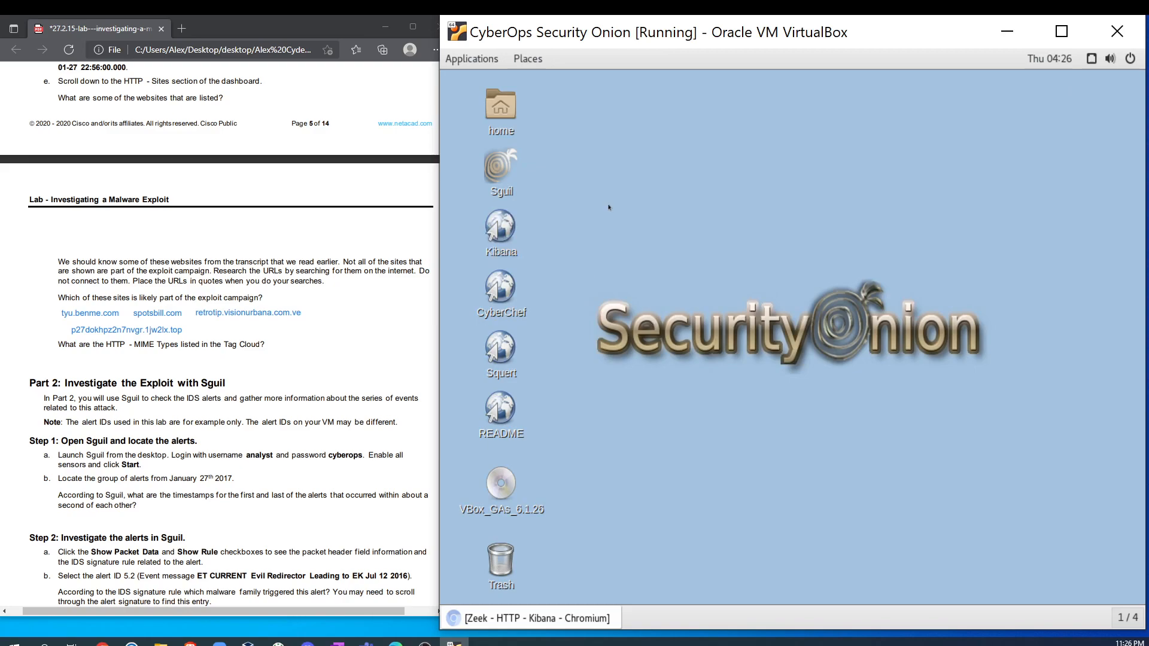
double_click(501, 173)
click(526, 291)
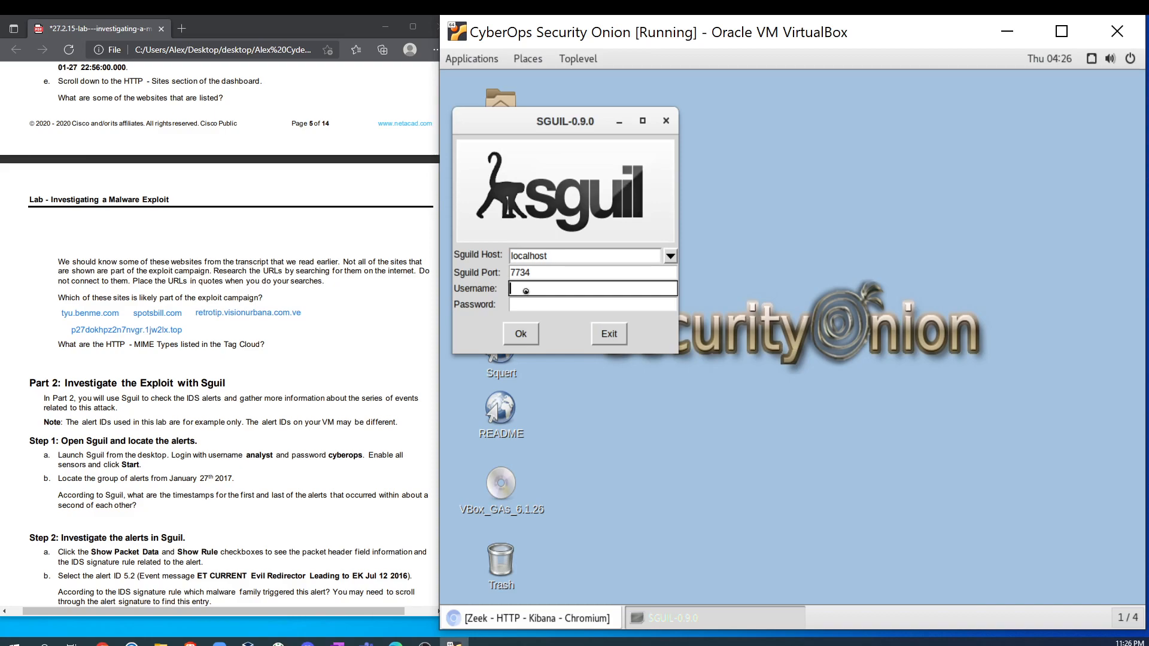
text(analyst)
key(Tab)
text(cyberops)
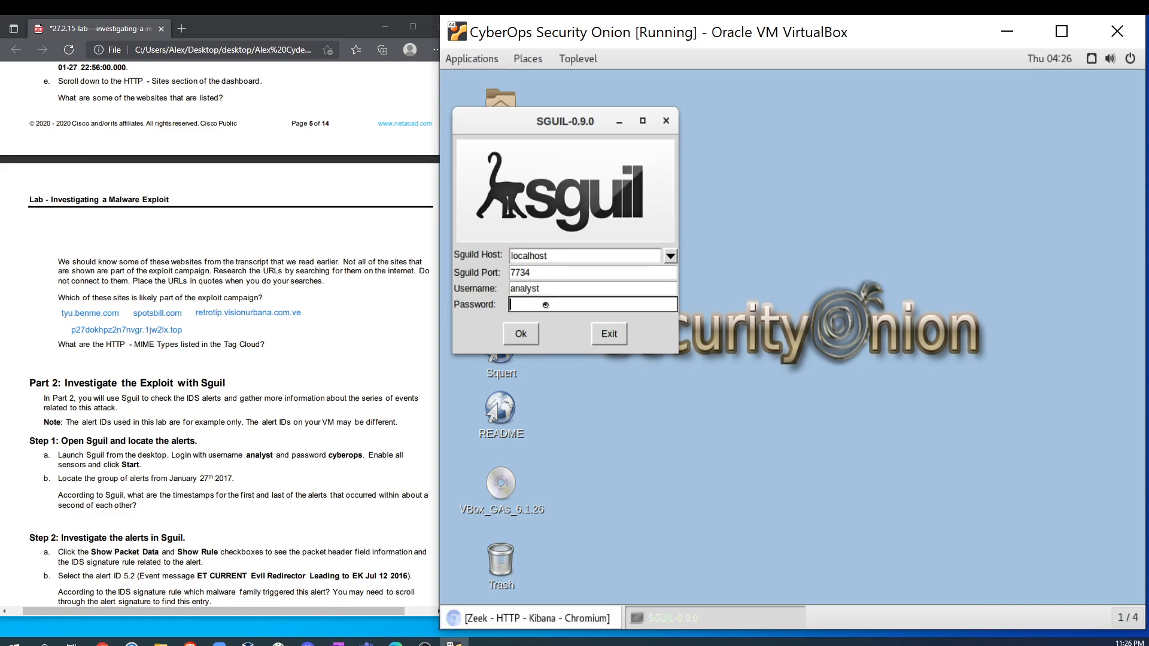
click(521, 341)
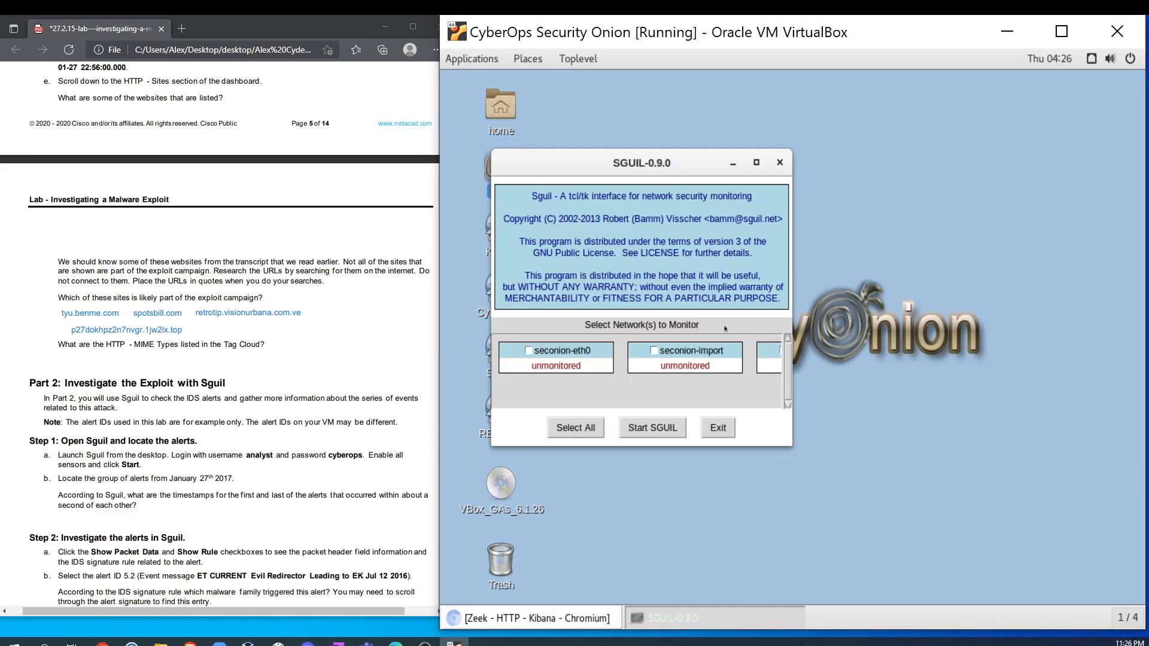
Step: Enlarge the network selection window, select all networks to monitor and start SGUIL
drag(792, 446, 1029, 525)
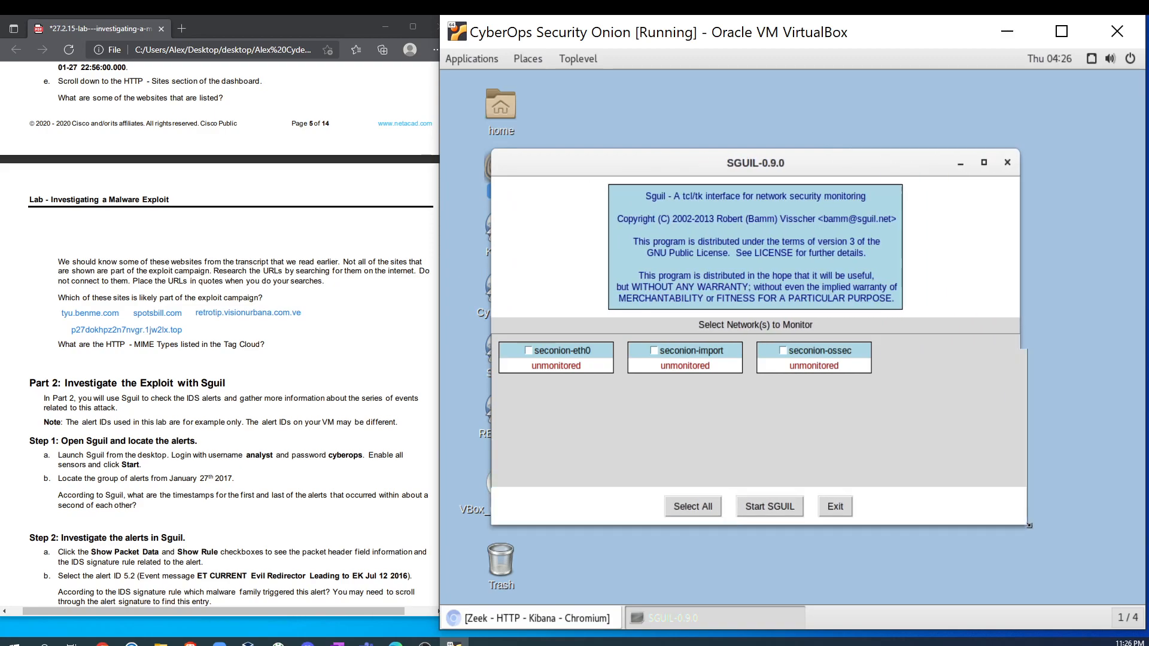
drag(650, 168, 643, 129)
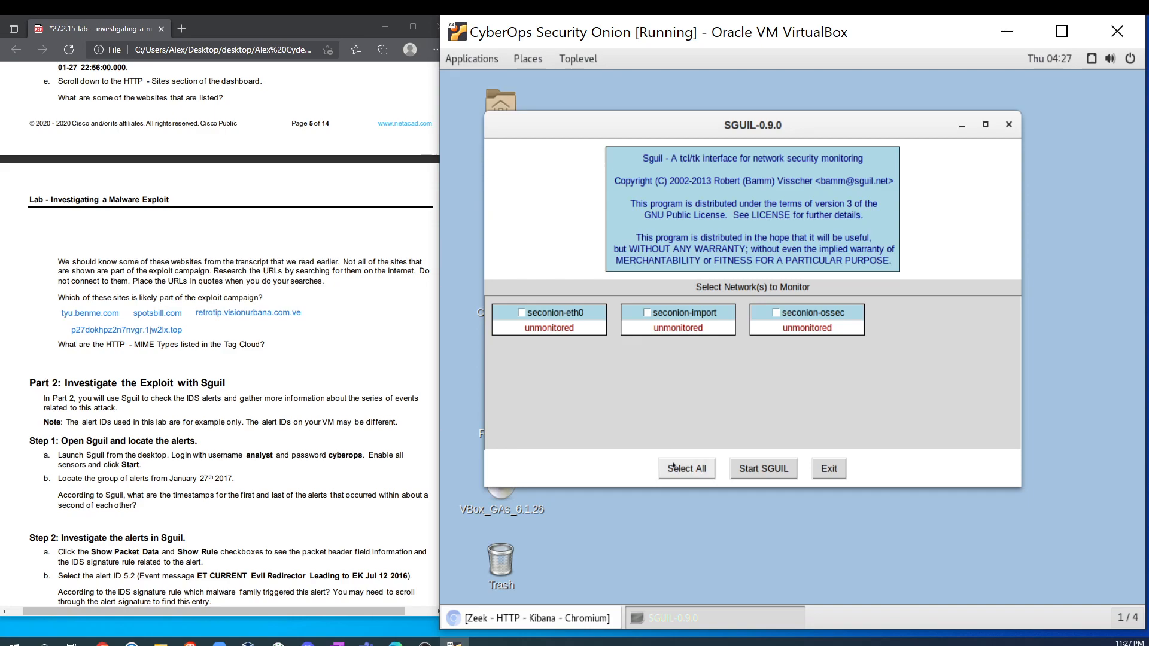
click(693, 471)
click(763, 469)
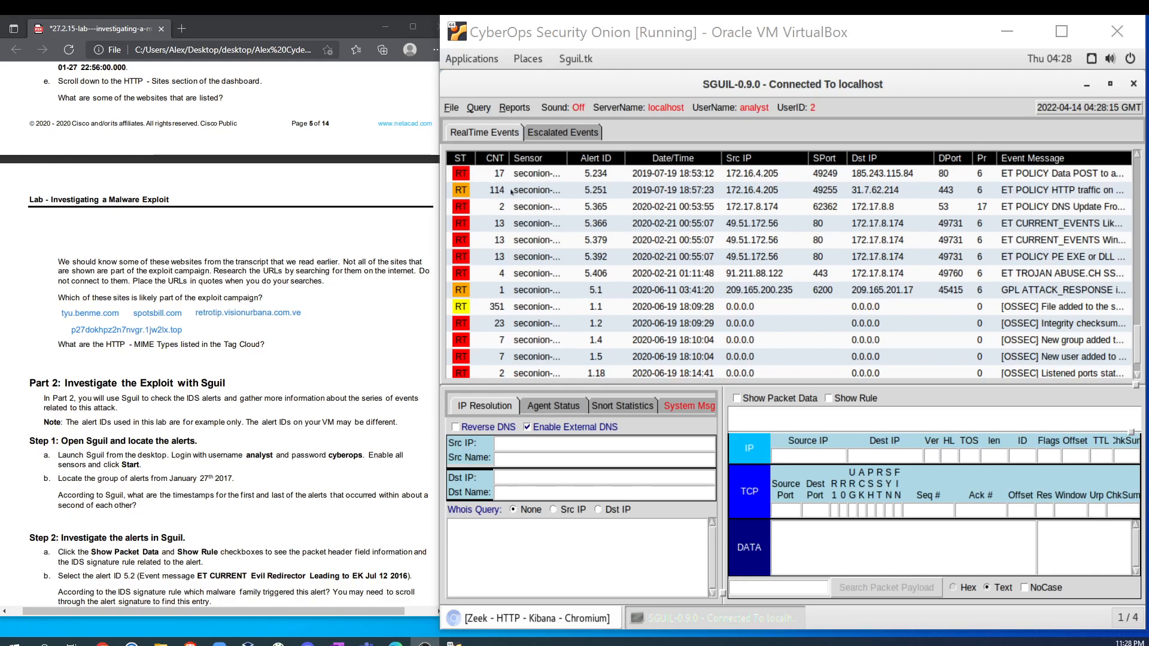
Step: Sort the RealTime Events alerts by count in descending order
click(498, 159)
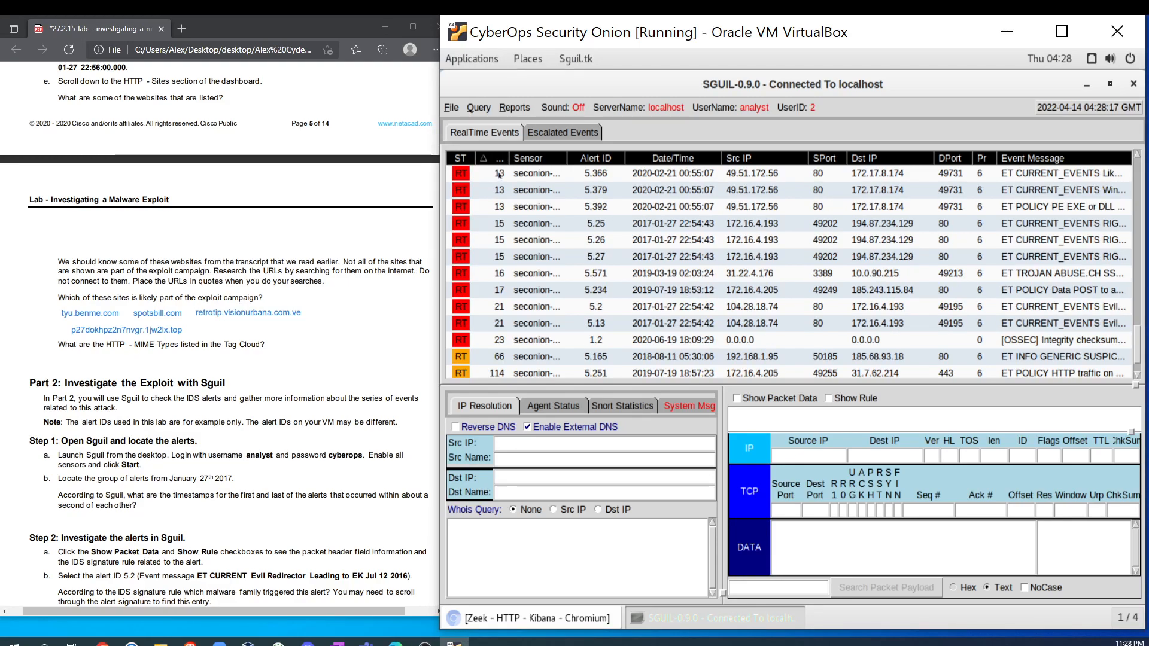
click(500, 160)
scroll(540, 235, up, 7)
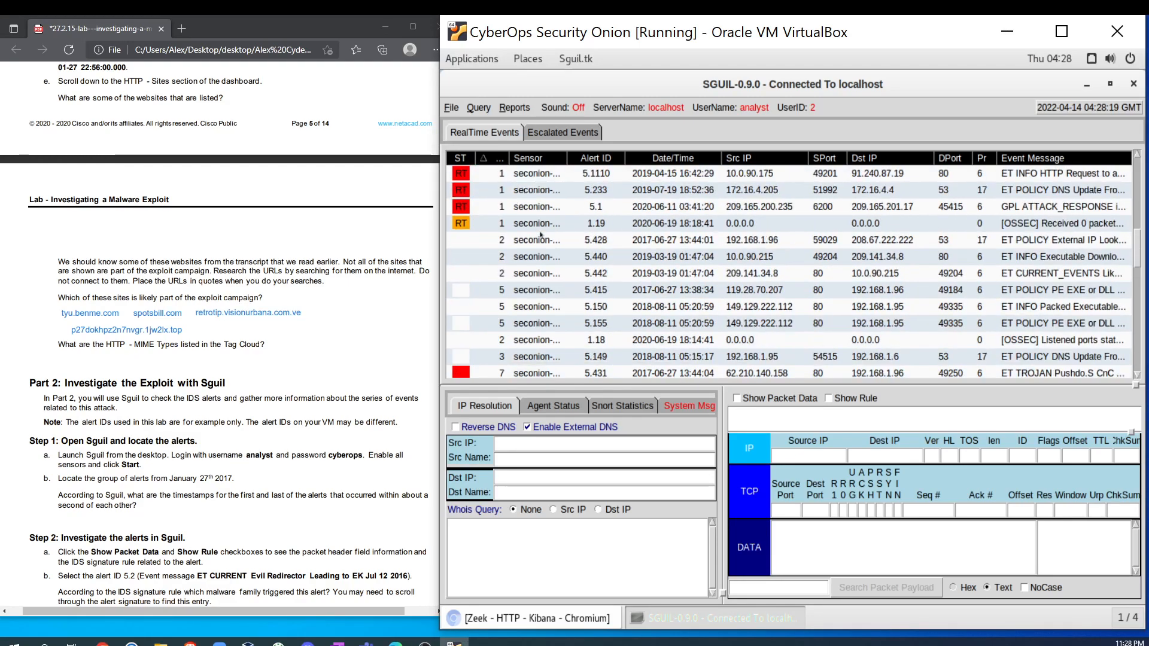
click(501, 160)
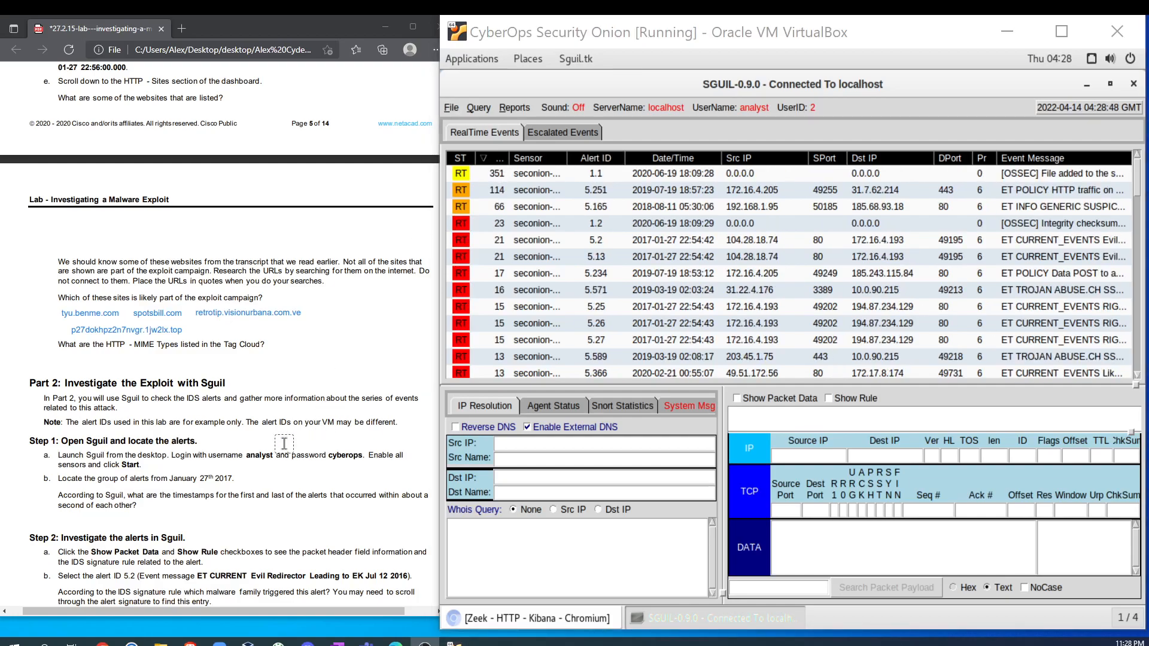
Step: Read the lab's Step 2 instructions, enable Show Packet Data and turn on Display Detail for alert 1.1
scroll(282, 440, down, 3)
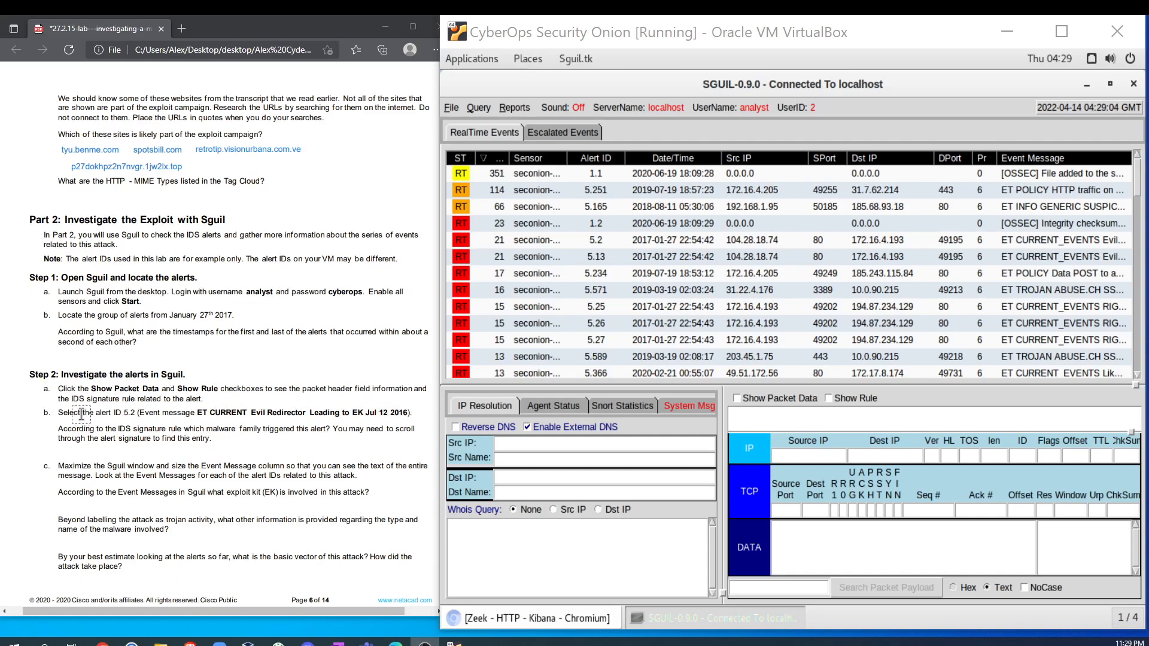
click(738, 400)
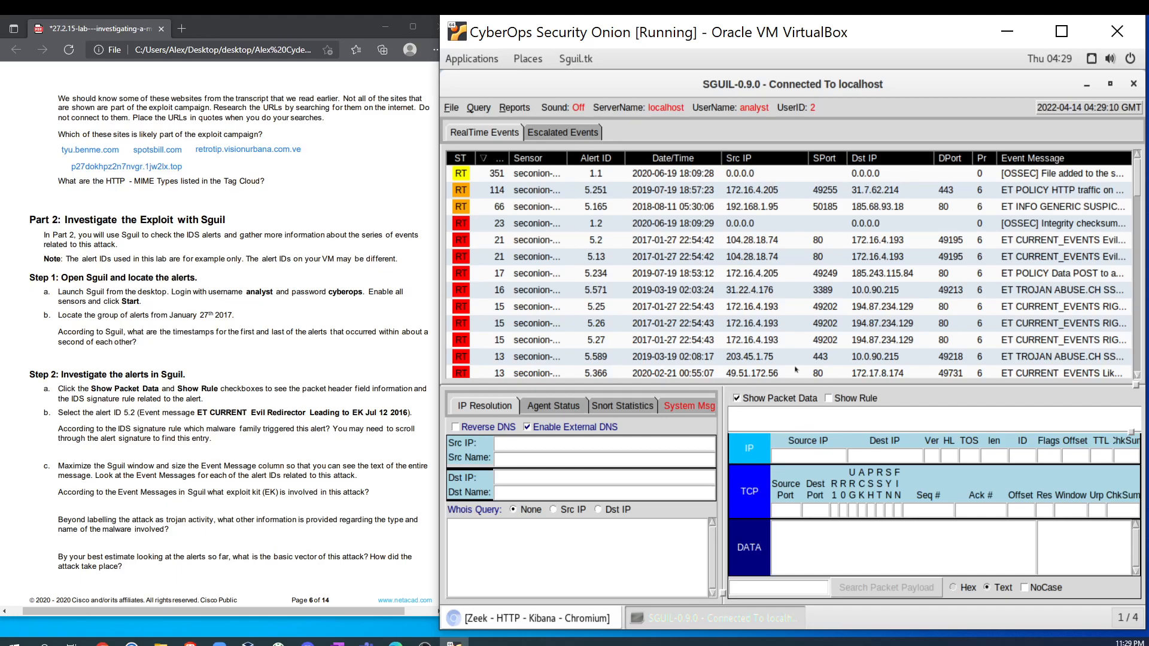
click(619, 179)
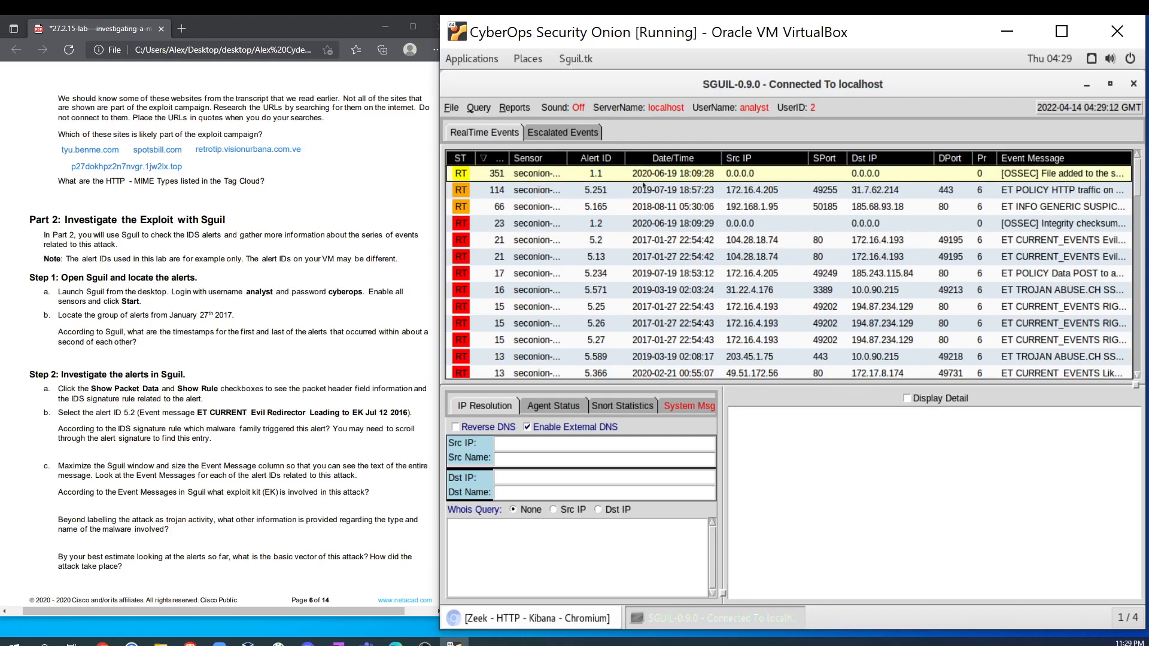
click(907, 398)
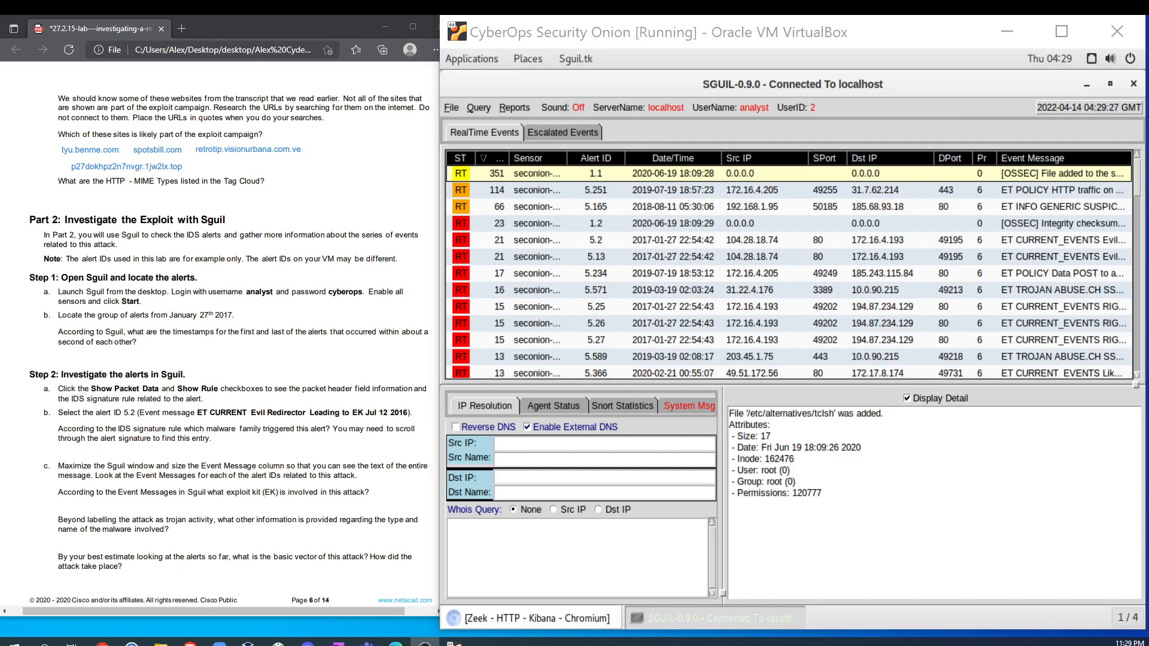
Step: Select alert 5.251, enable Show Rule and resize the panes so the alert list, rule and packet data are readable
click(558, 194)
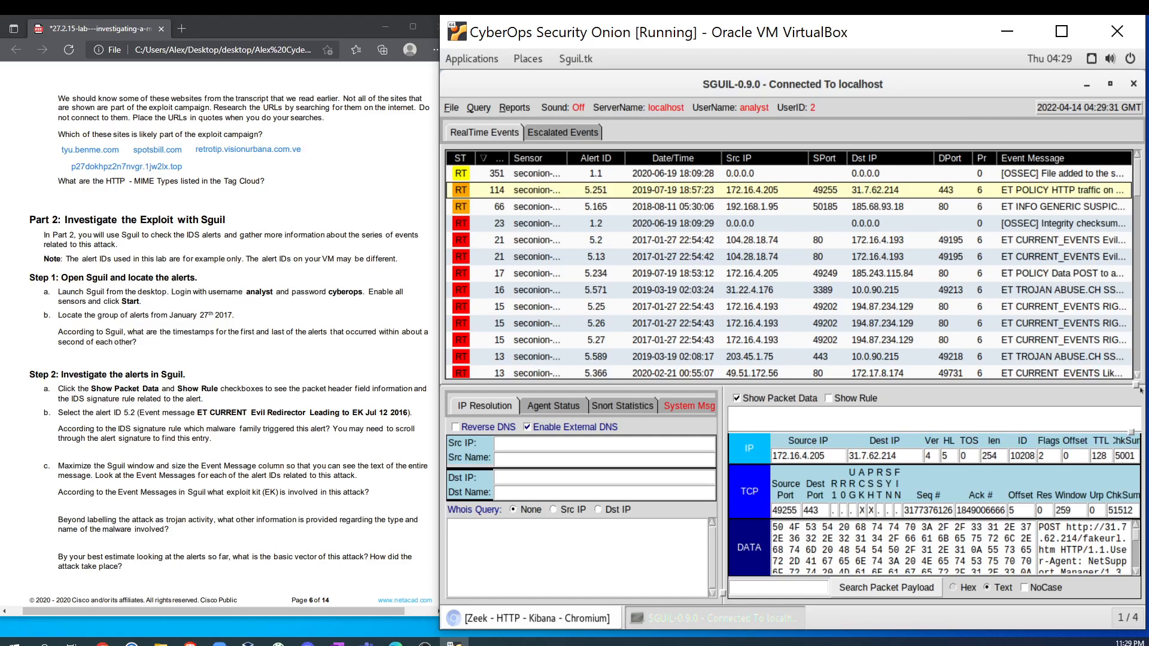
drag(1139, 389, 1123, 312)
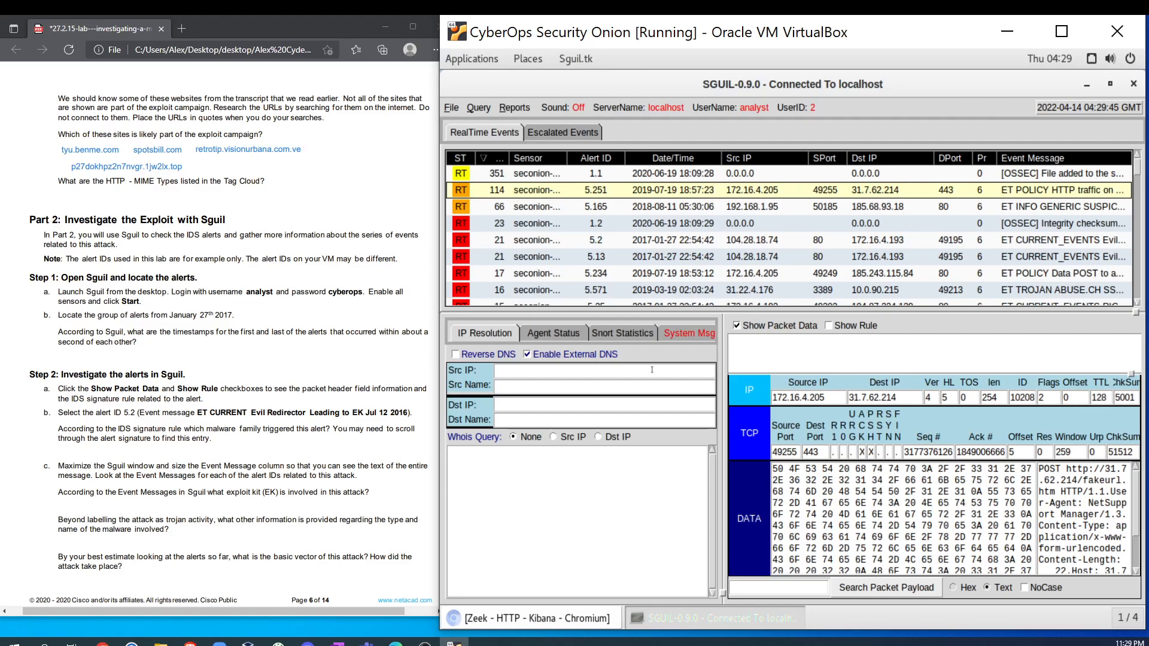
click(828, 326)
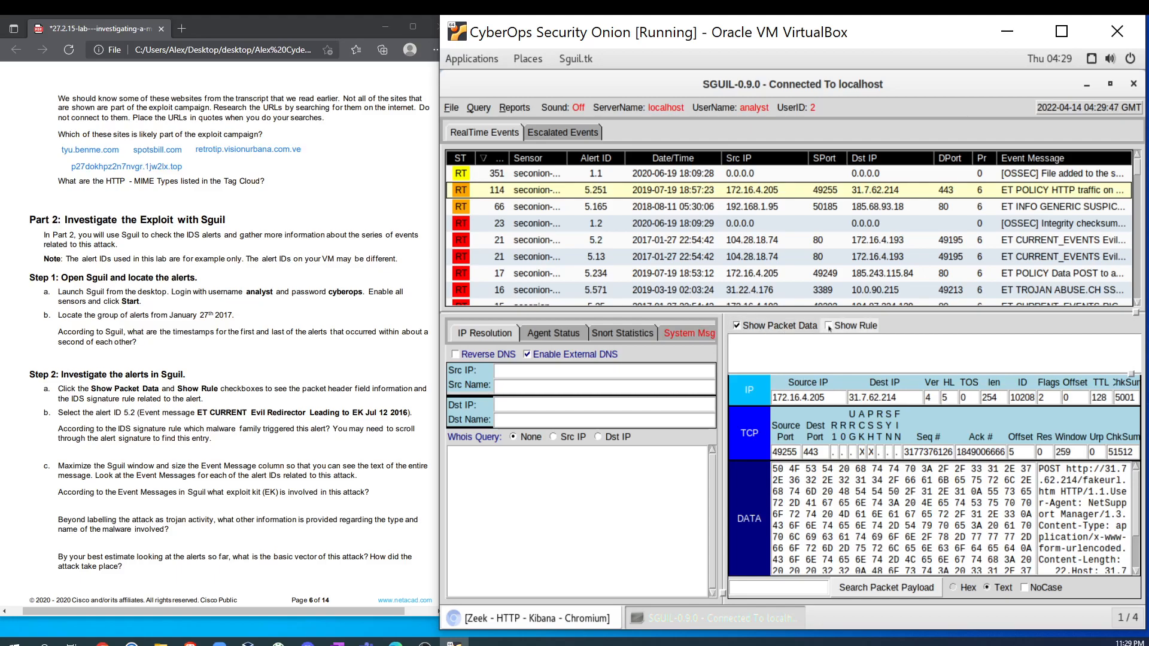
drag(722, 593, 615, 594)
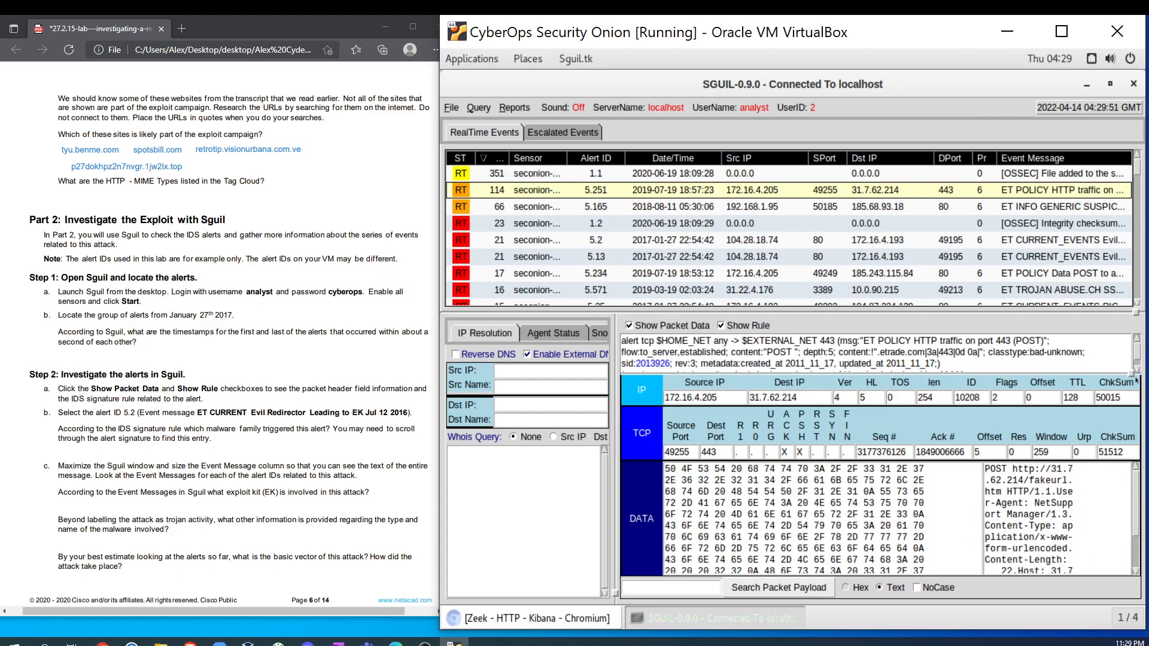
drag(1133, 372, 1137, 432)
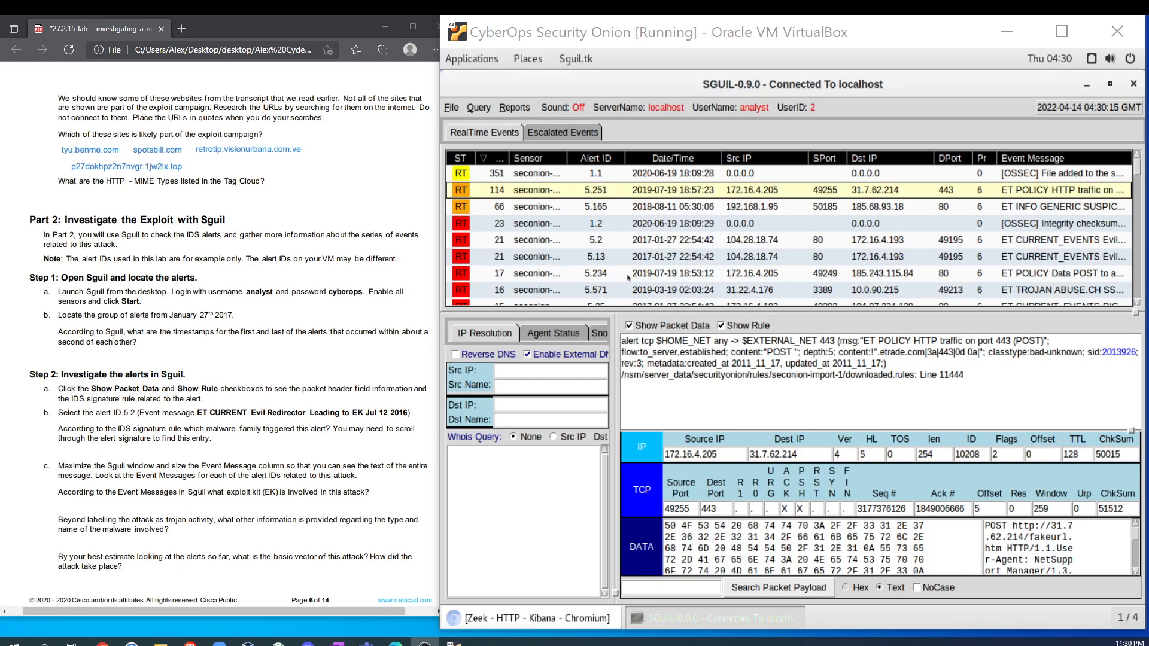
drag(1135, 312, 1144, 353)
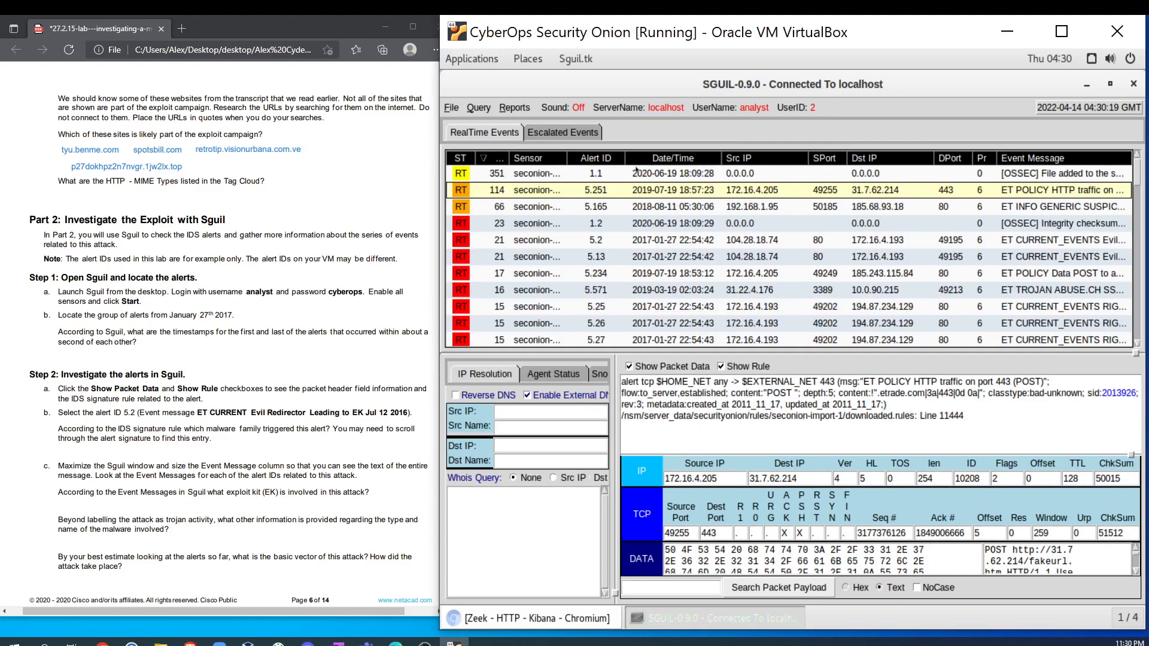
Step: Sort the RealTime Events alerts by date and time in ascending order
click(673, 158)
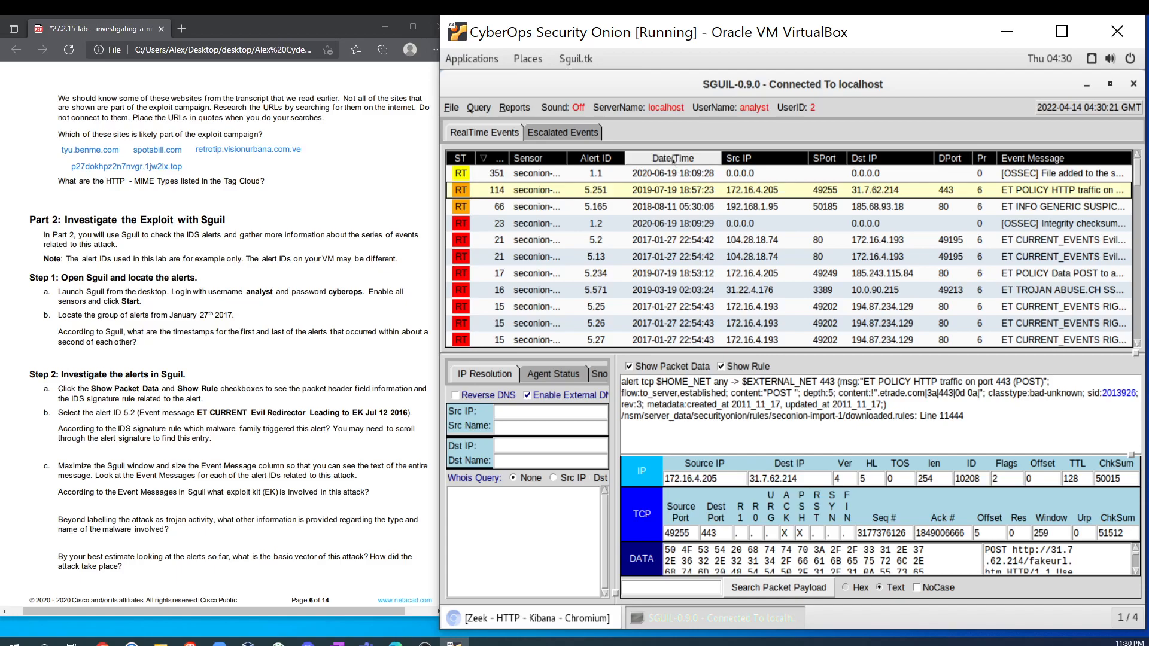
scroll(670, 262, up, 5)
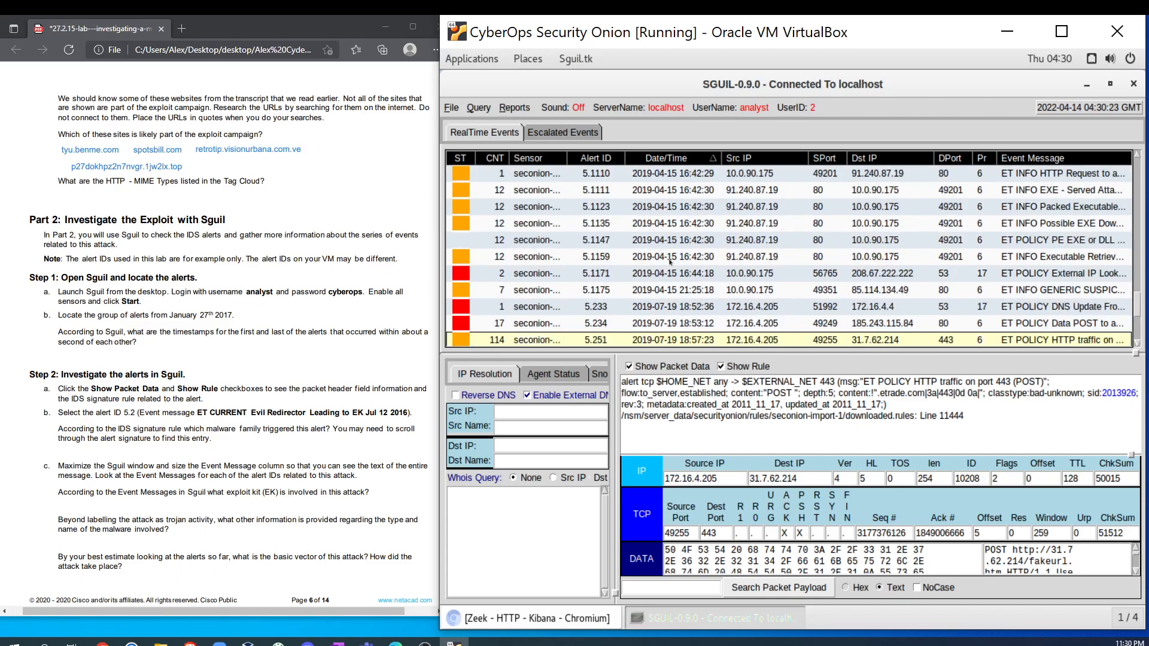
scroll(670, 261, down, 10)
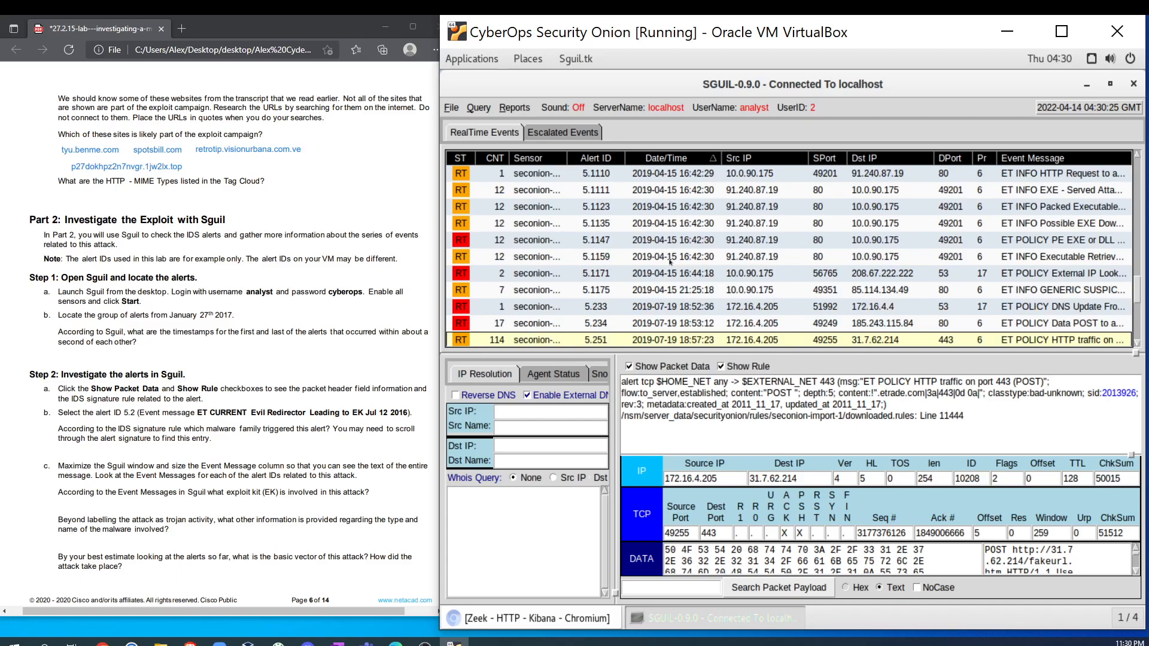
Step: Locate the January 27, 2017 alert group and select its first and last alerts, 5.2 and 5.78, to inspect their rules
scroll(680, 298, up, 5)
scroll(678, 297, up, 5)
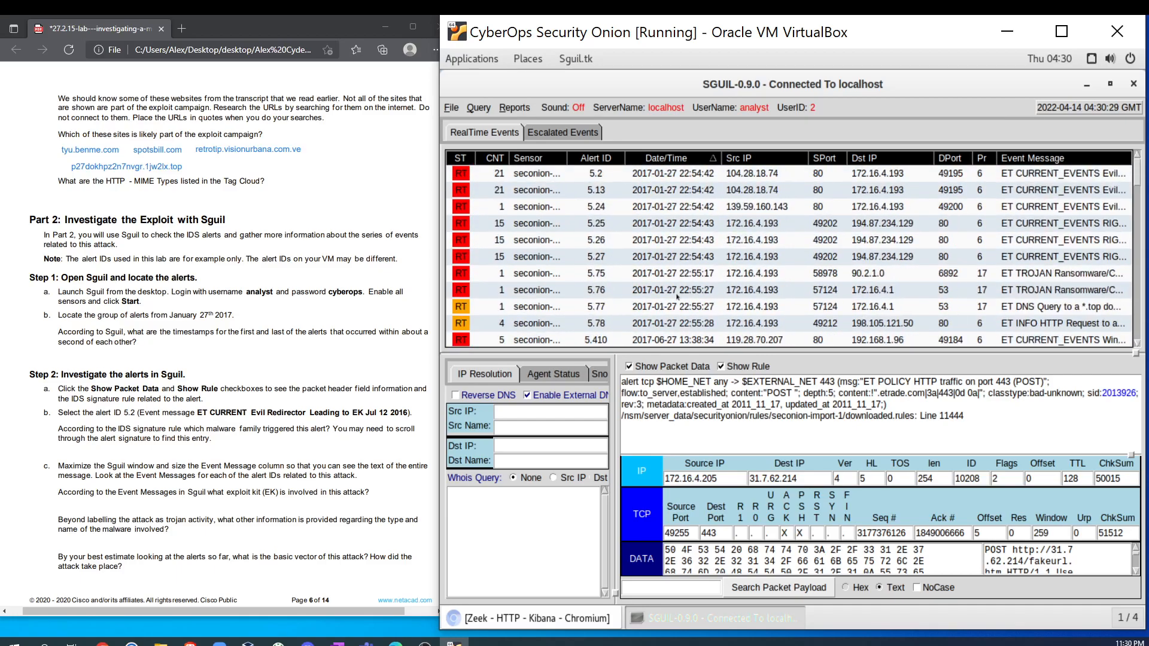
click(597, 174)
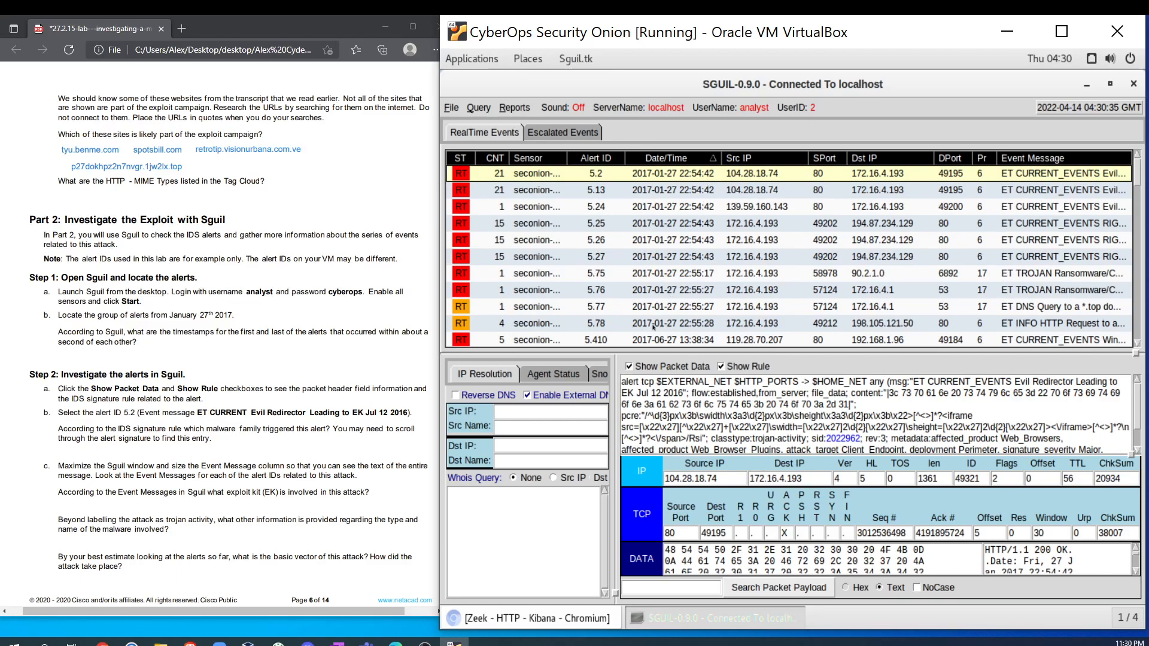
click(630, 325)
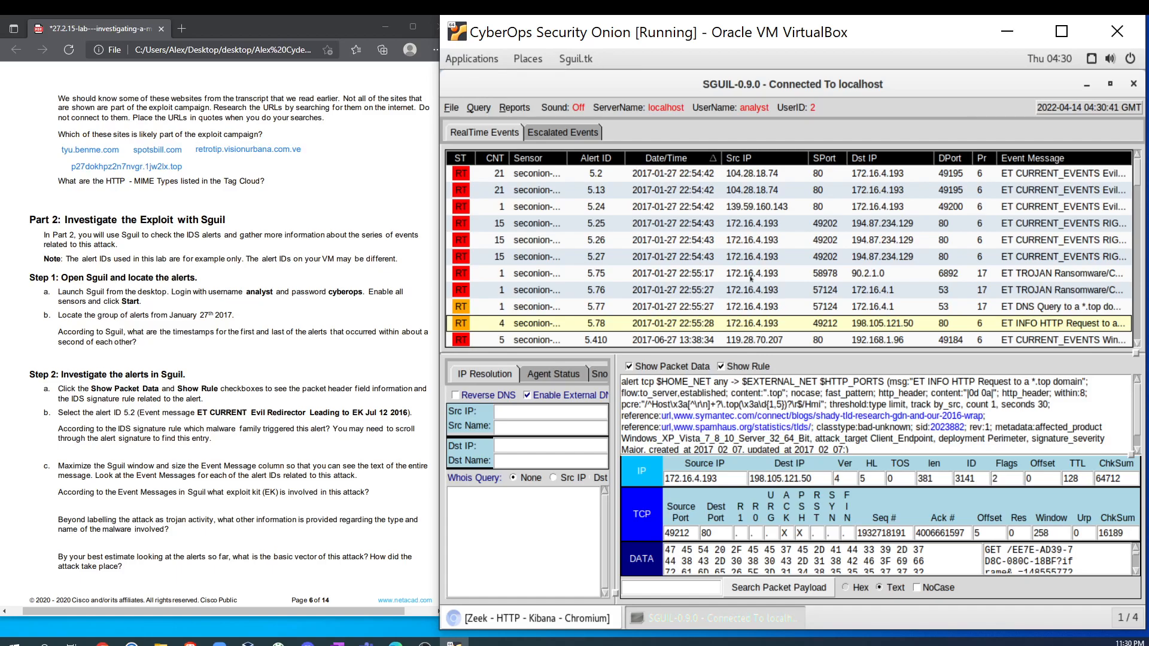
Step: Select alert 5.2, resize the panes to show its whole rule, and highlight the malware family entry in the rule text
click(657, 174)
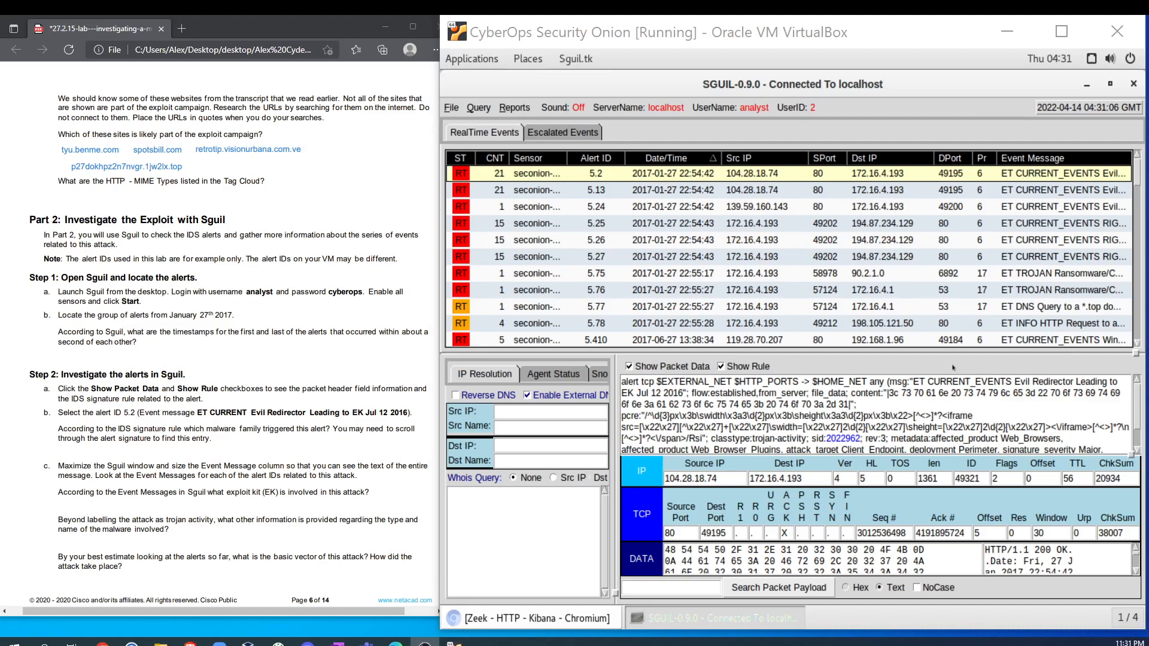
mouse_move(1136, 354)
mouse_down()
mouse_move(1133, 320)
mouse_move(1133, 330)
mouse_up()
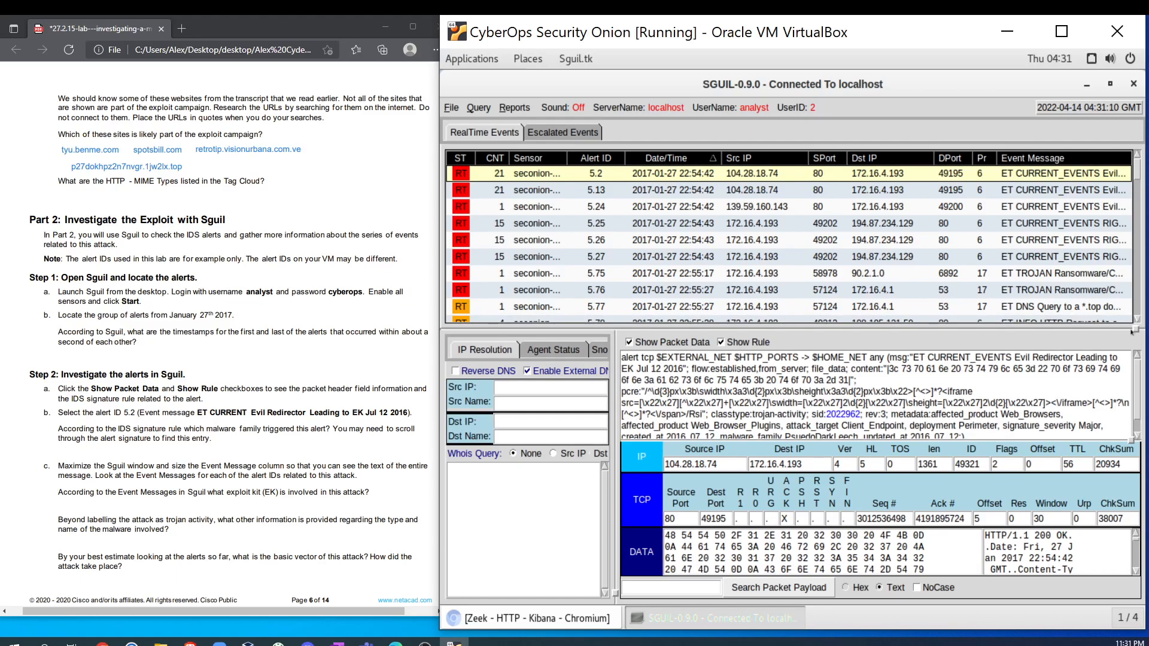
drag(1132, 440, 1132, 460)
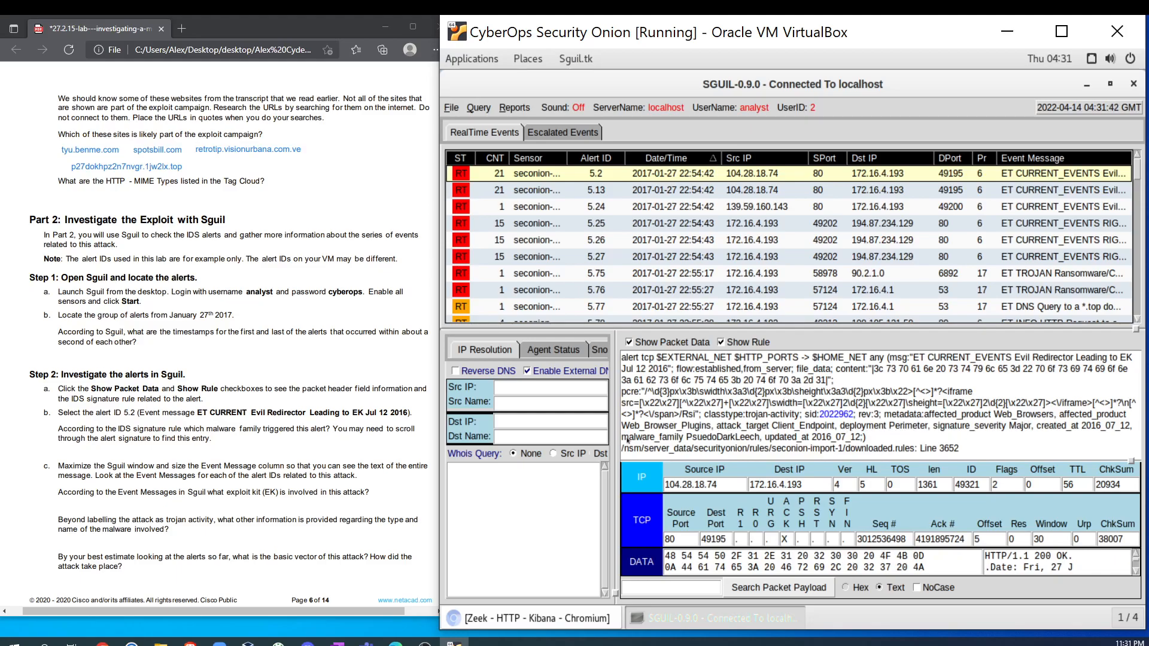
drag(621, 438, 725, 438)
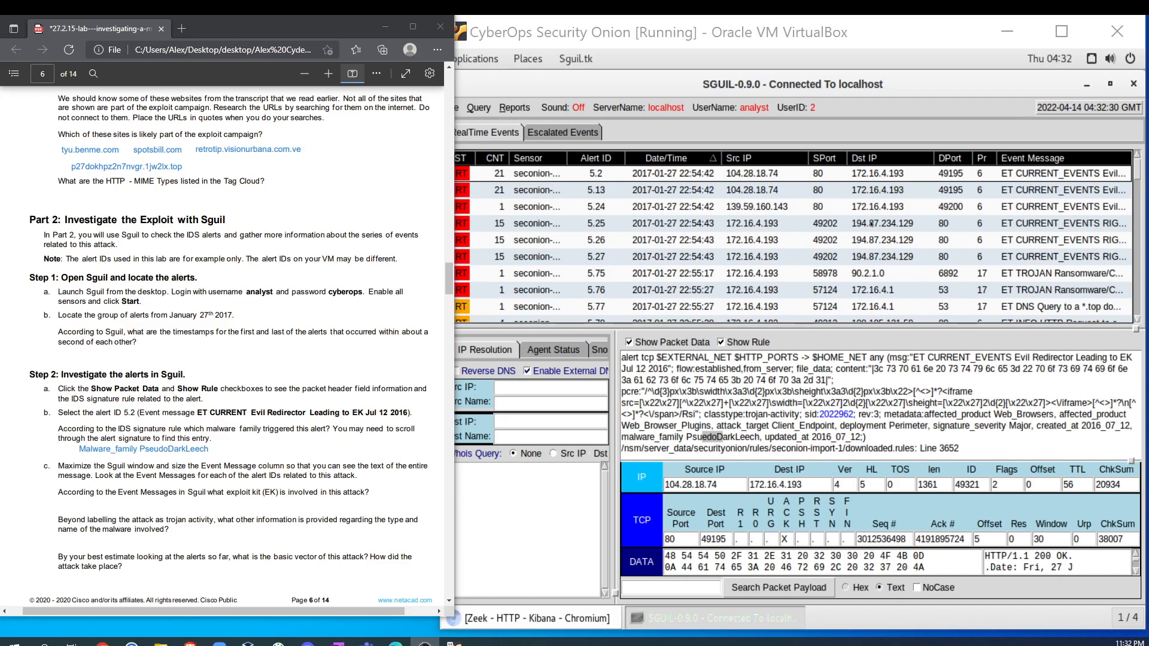
Step: Check the first and last January 27 alerts, 5.2 and 5.78, and record their timestamps in the lab as 22:54:42 - 22:55:28
click(600, 175)
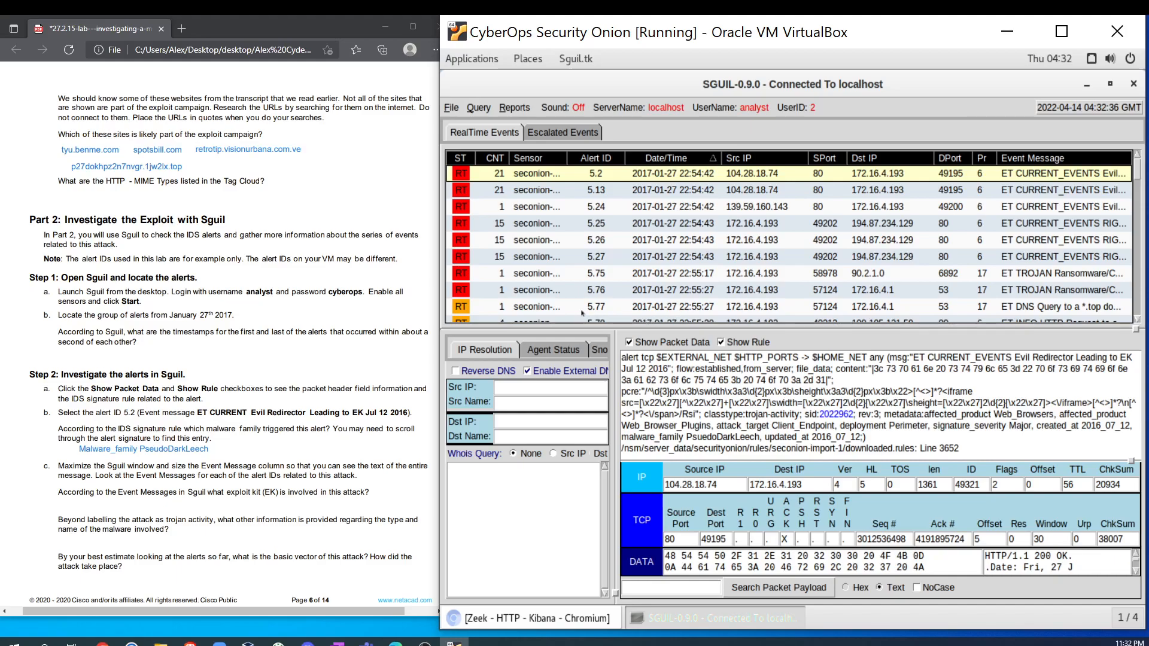
scroll(633, 309, down, 2)
scroll(636, 303, up, 2)
click(656, 322)
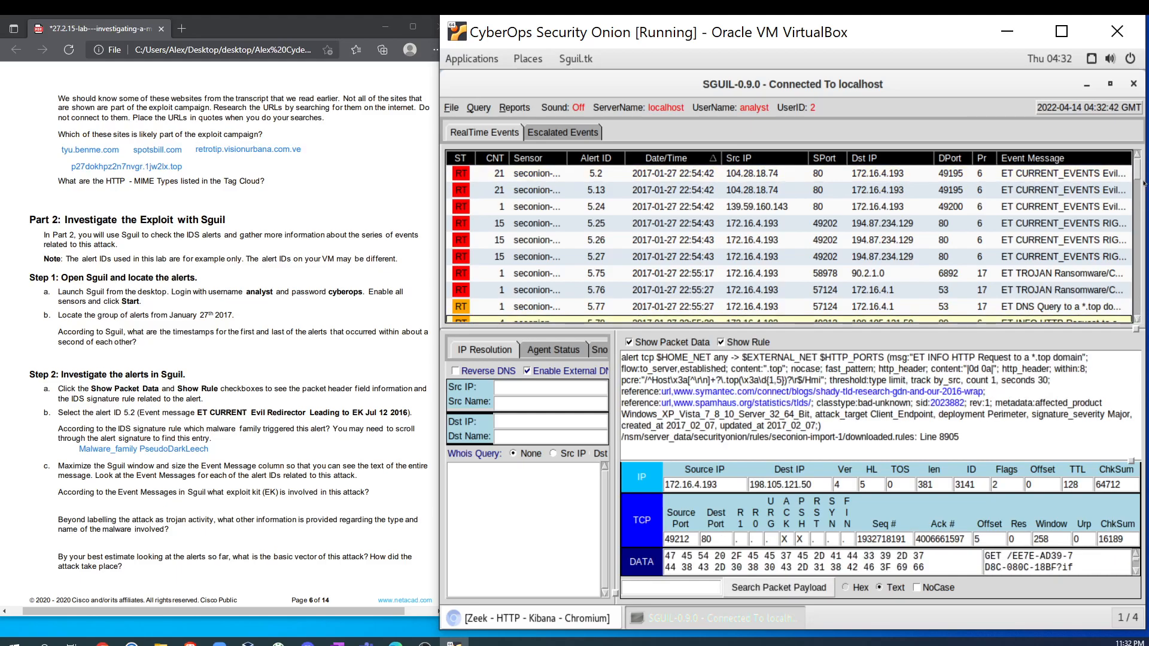
scroll(1138, 172, down, 1)
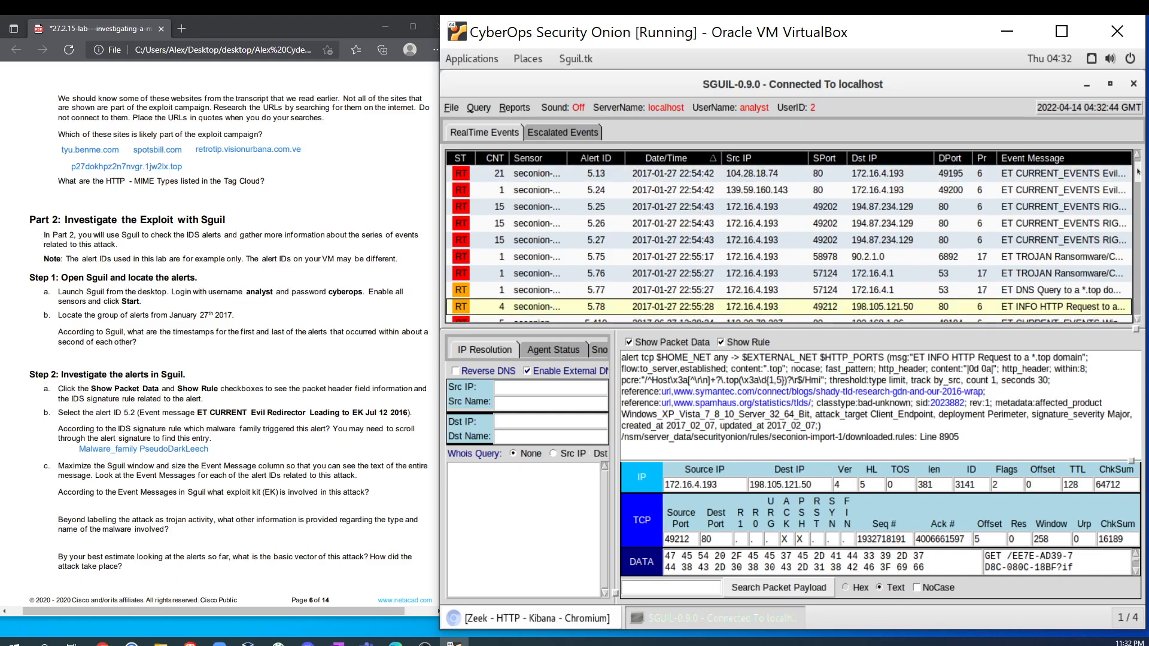
scroll(1138, 172, up, 1)
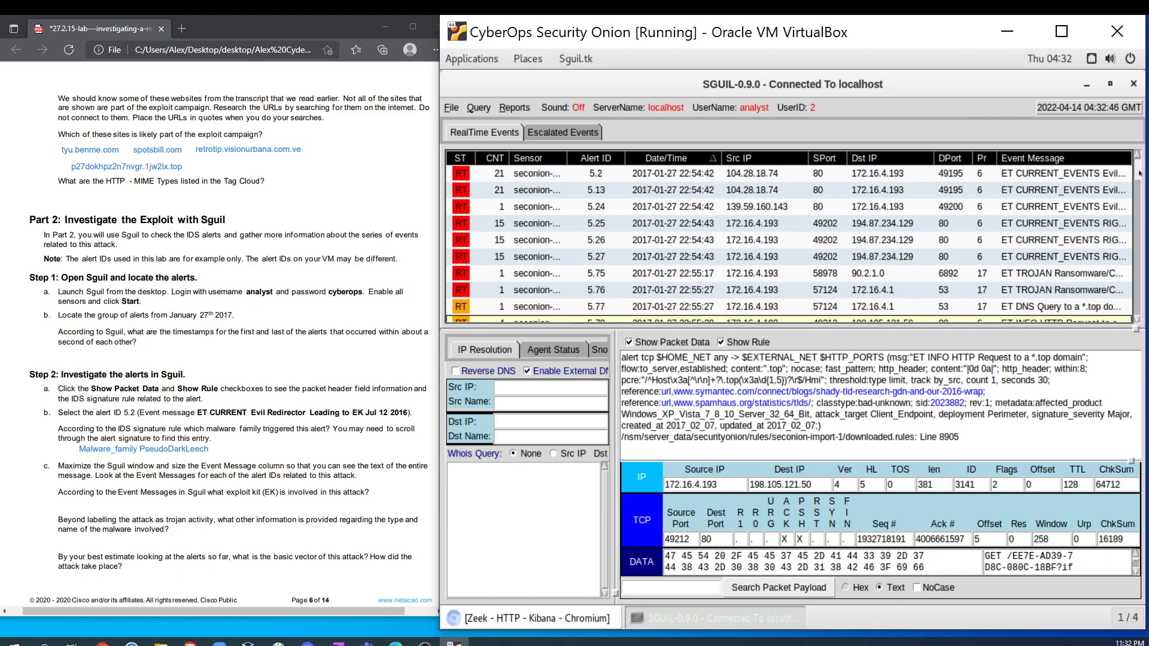
scroll(1140, 173, down, 1)
scroll(1140, 173, down, 1)
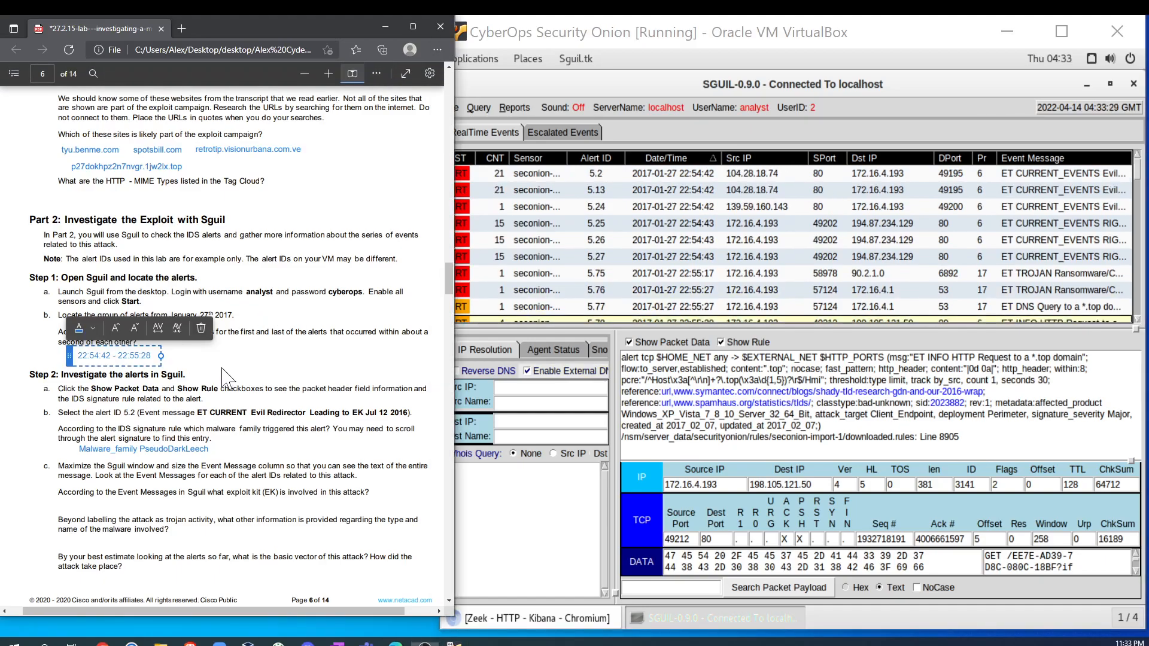
click(224, 371)
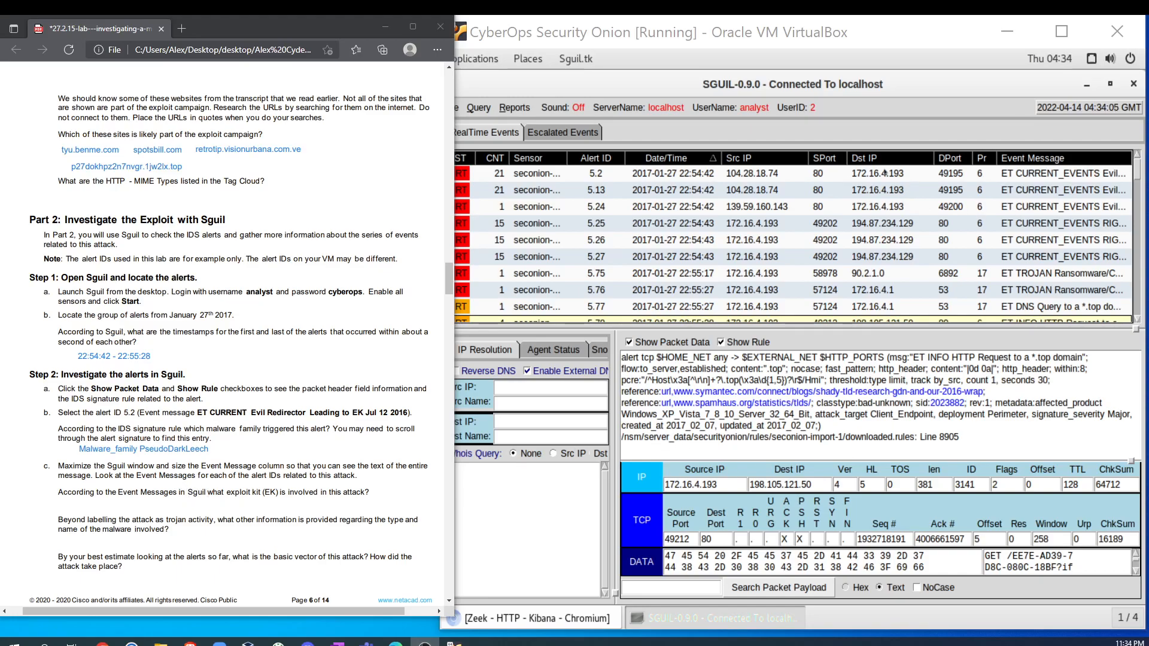
Step: Narrow the Src IP, Dst IP, Sensor and Date/Time columns so full event messages fit, keeping the alerts sorted by ascending date and time
drag(809, 157, 774, 159)
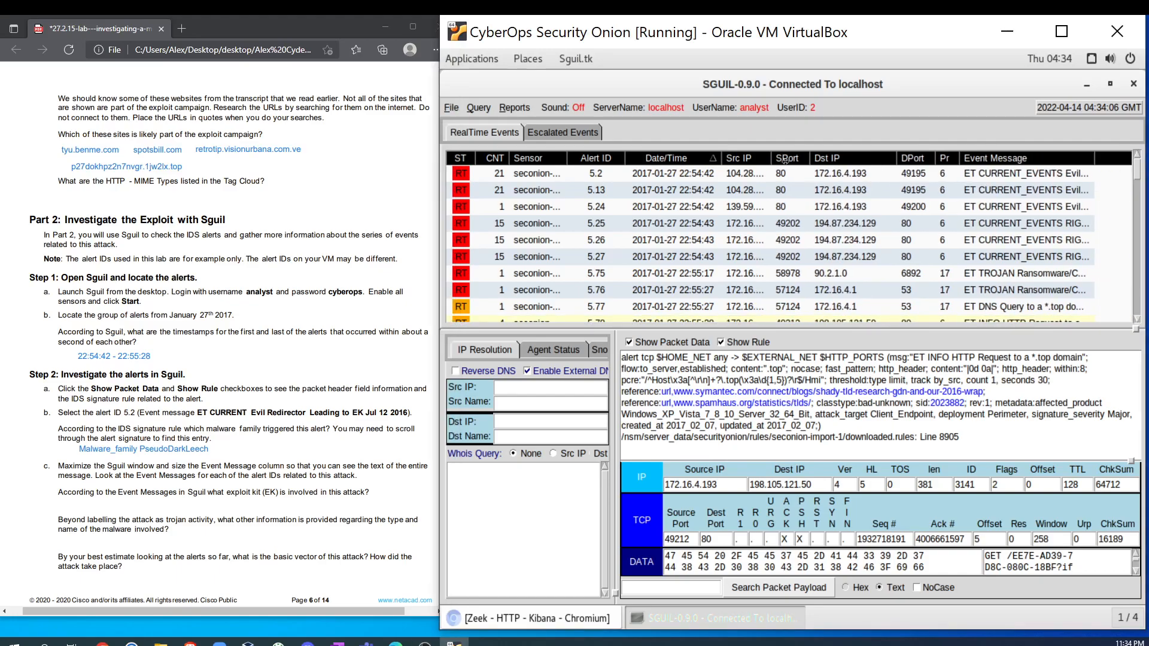
drag(896, 158, 846, 159)
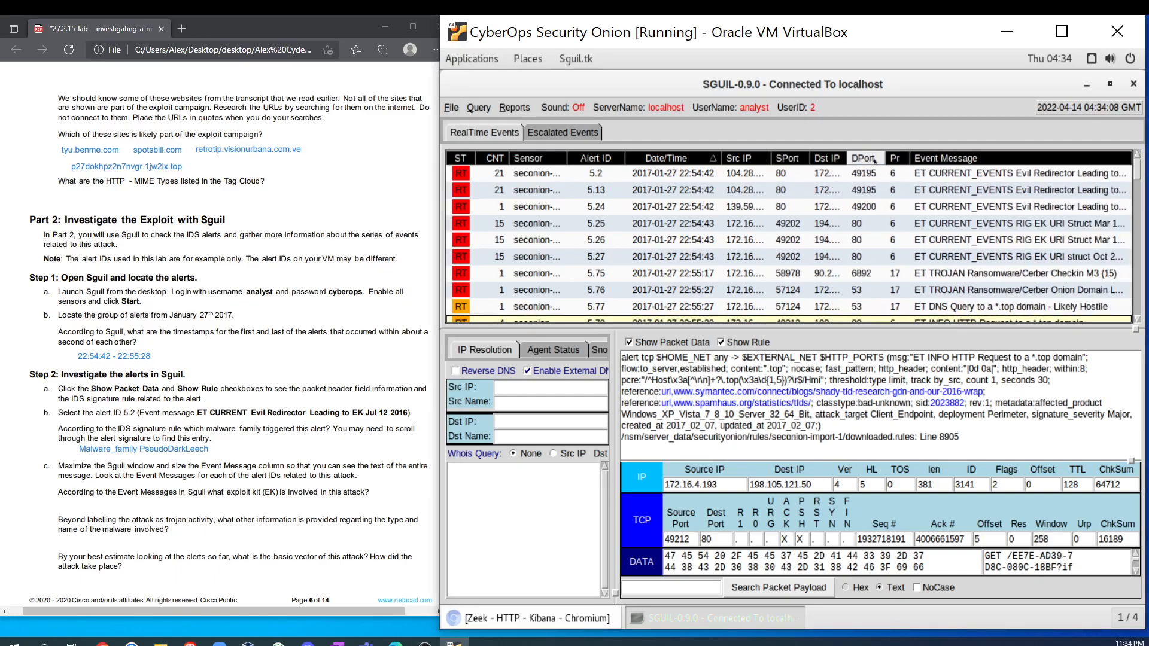
click(874, 160)
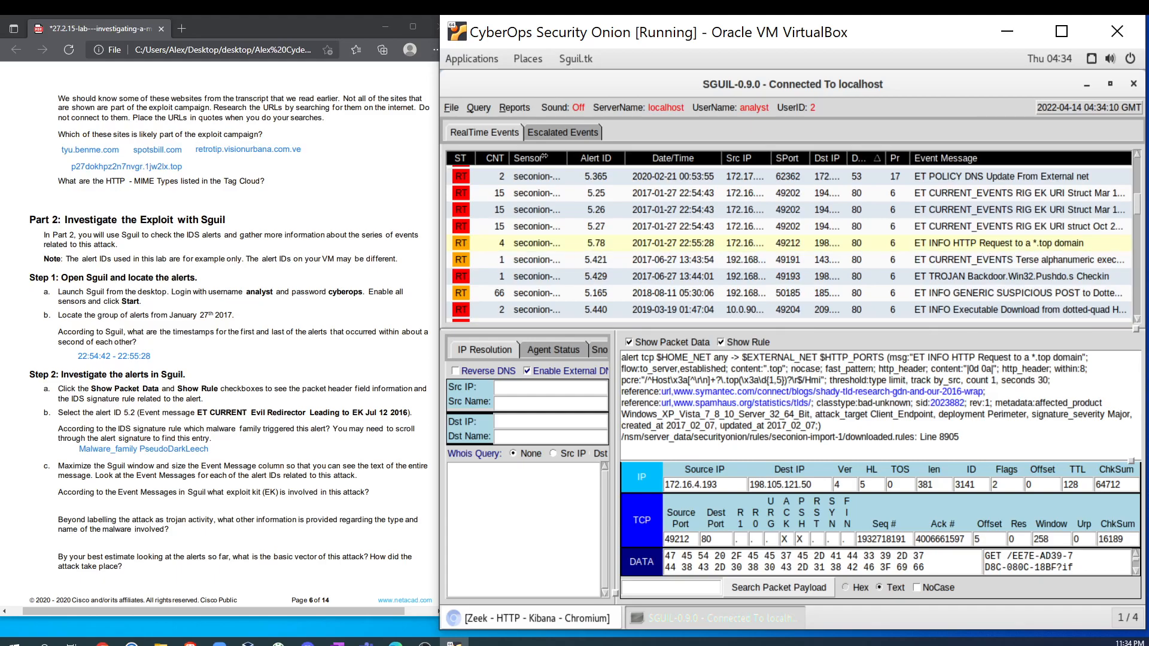
drag(551, 158, 536, 158)
drag(677, 161, 642, 160)
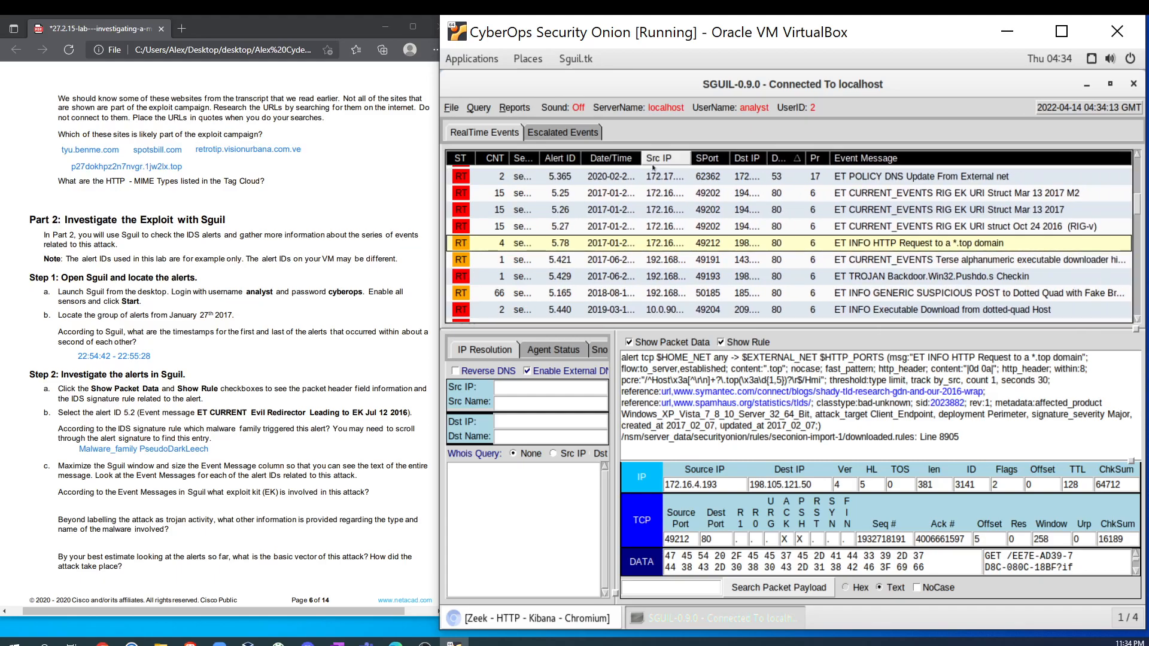
click(780, 161)
click(609, 160)
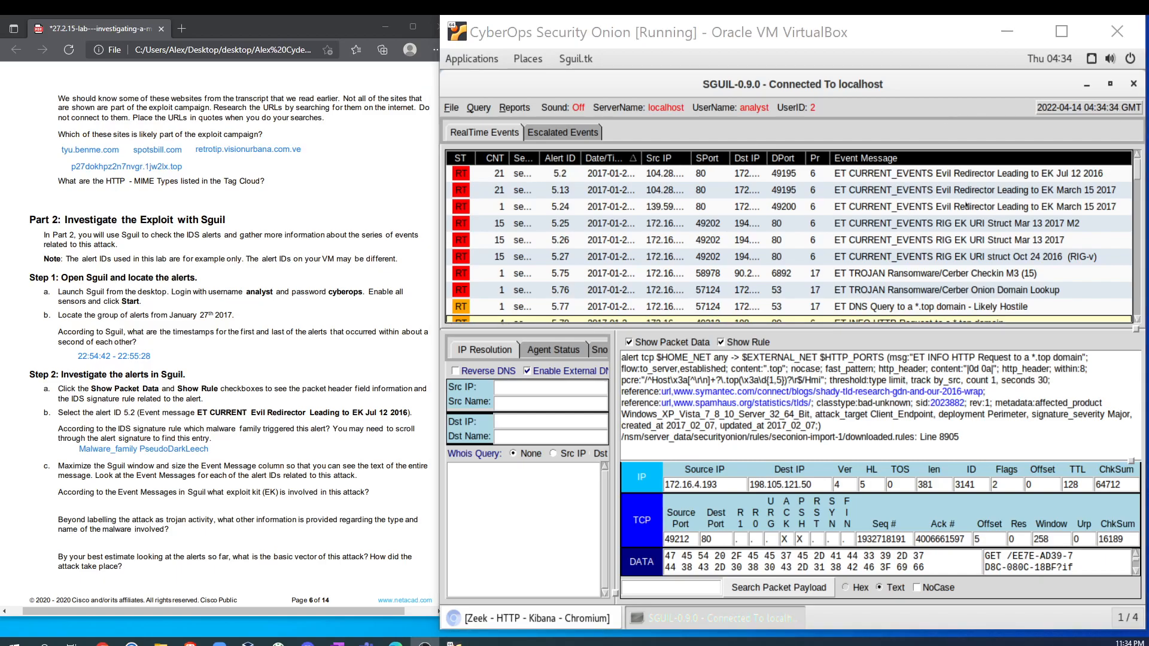
Step: Inspect the rules of alerts 5.25 and 5.75 for the exploit kit and malware type, highlighting ET.RIGEKExploit in the first
click(914, 227)
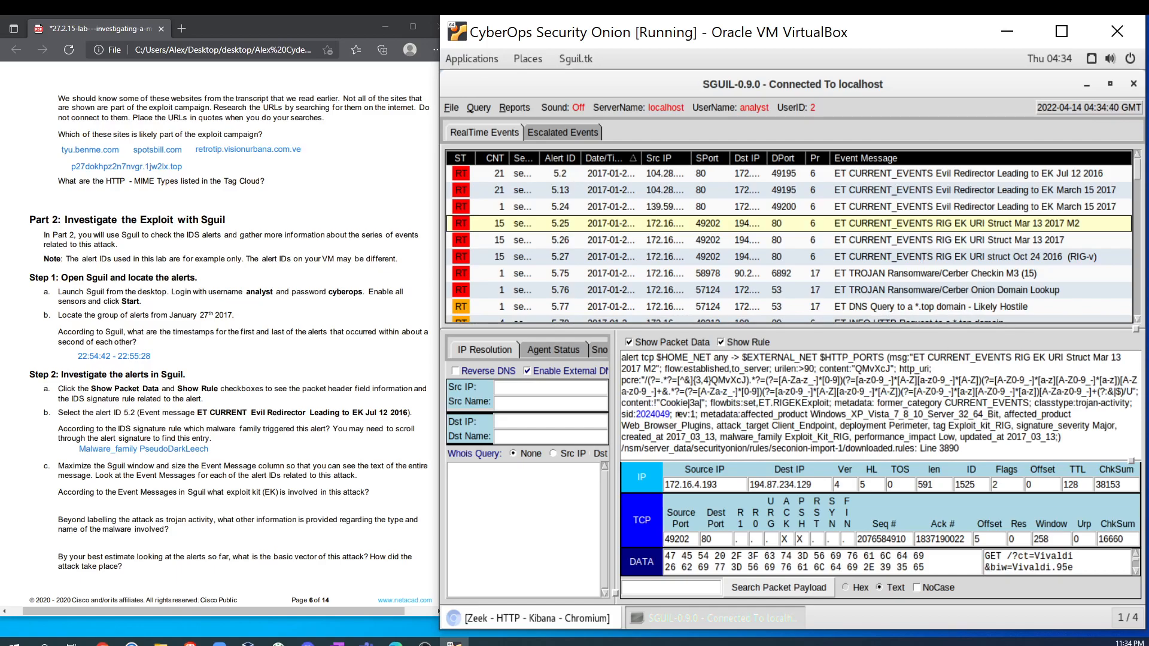
drag(759, 403, 836, 405)
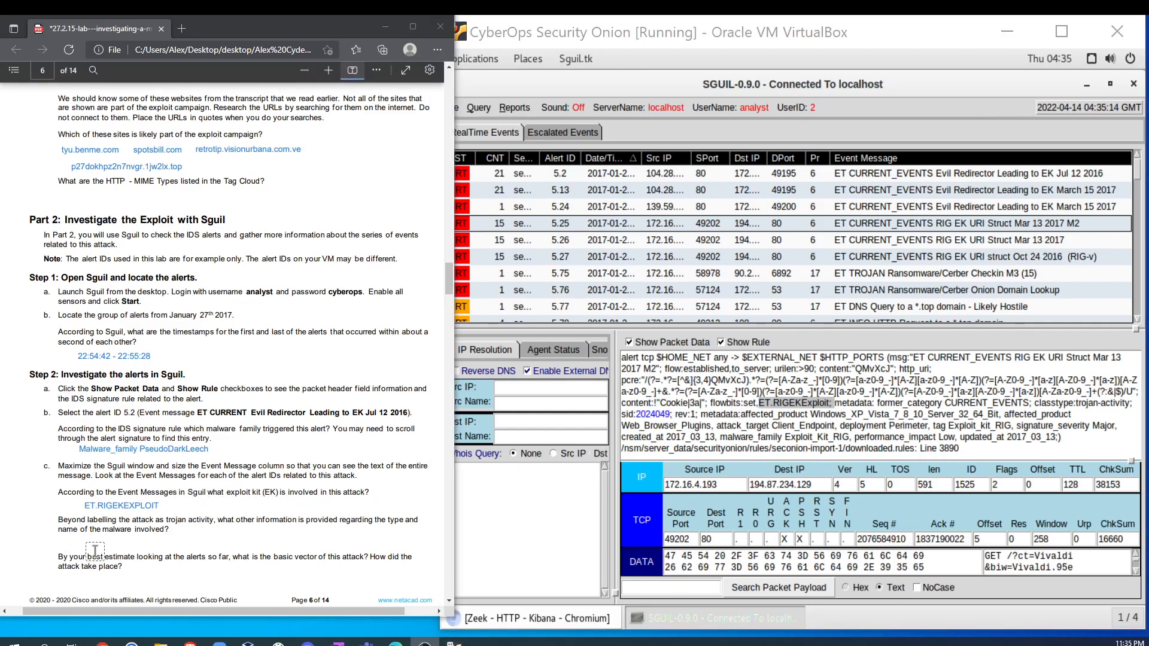
scroll(92, 551, down, 5)
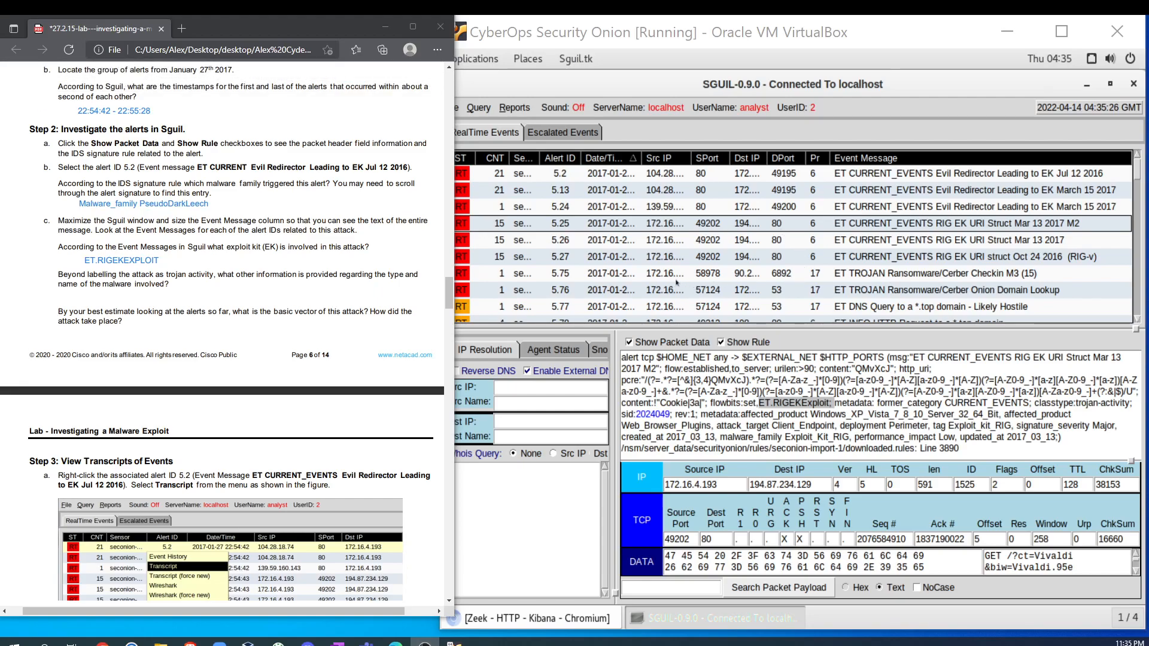
click(866, 278)
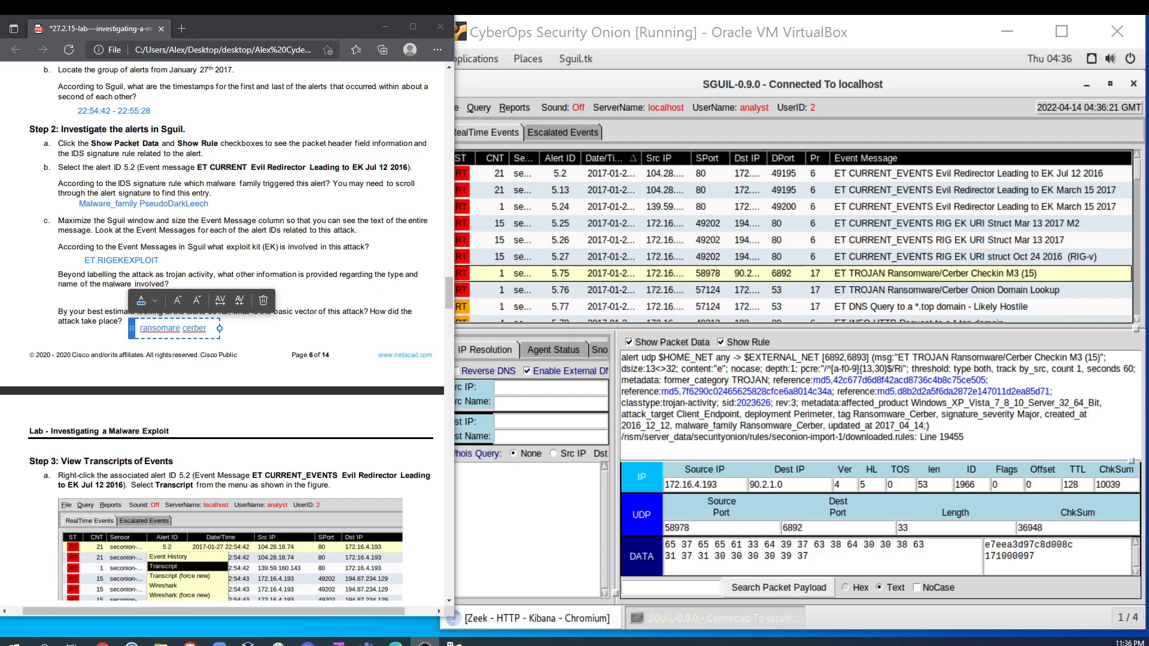
Step: Read the lab's Step 3 instructions, open the transcript of alert 5.2 and reposition its window
scroll(240, 421, down, 3)
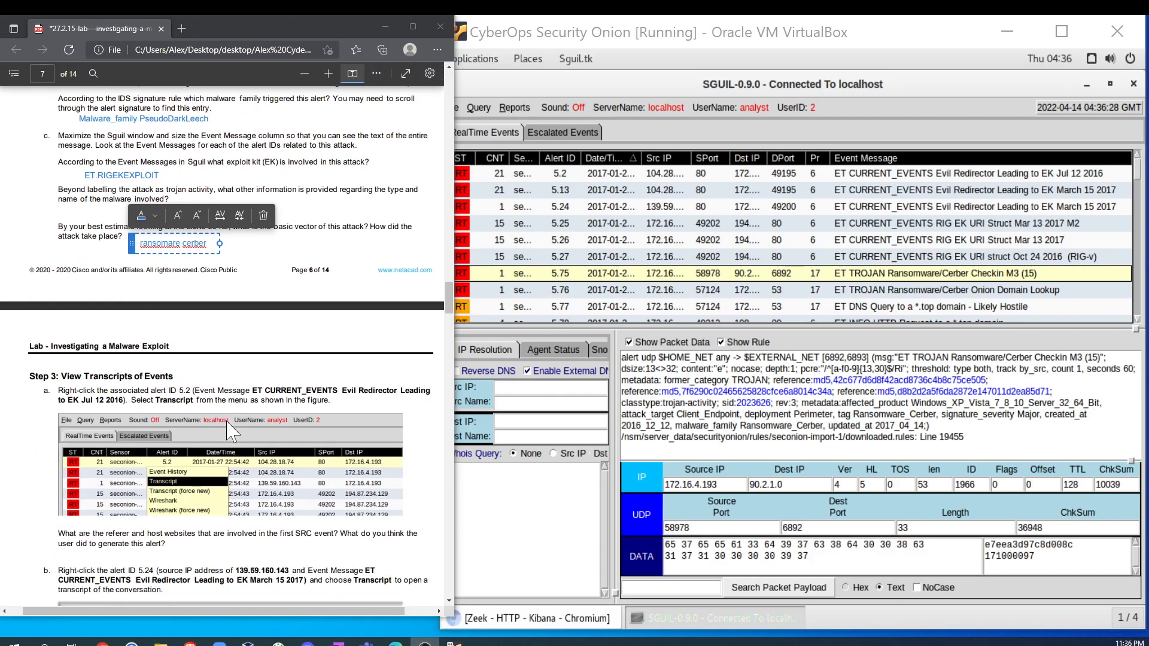
scroll(240, 389, down, 2)
scroll(170, 293, up, 1)
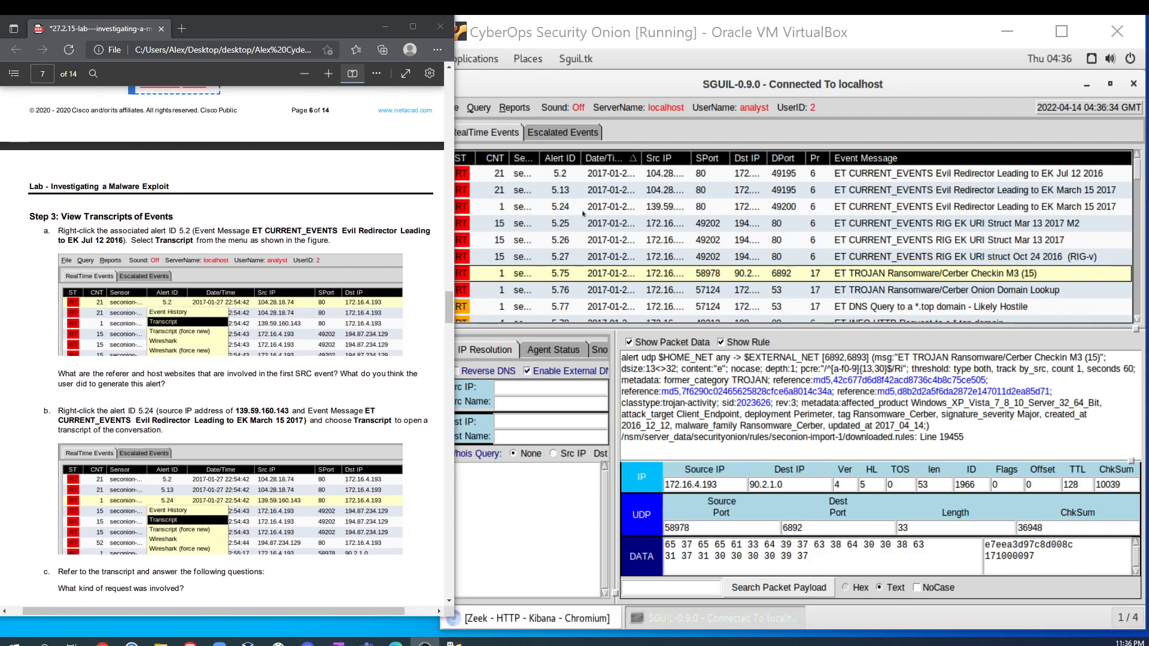
click(567, 189)
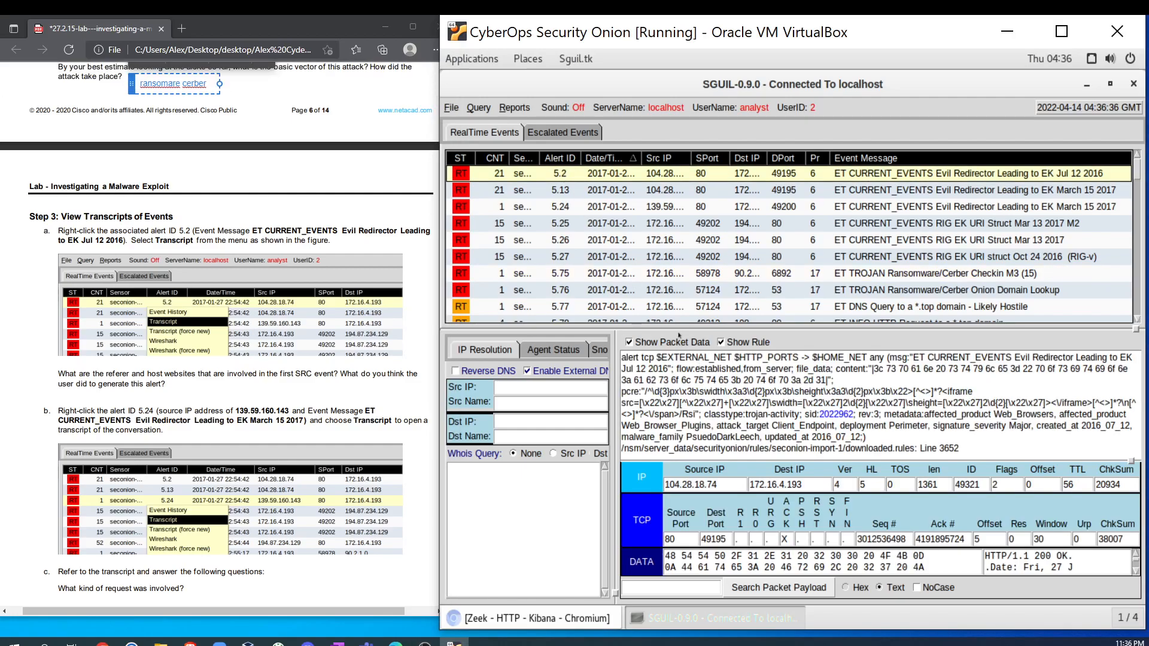
right_click(551, 174)
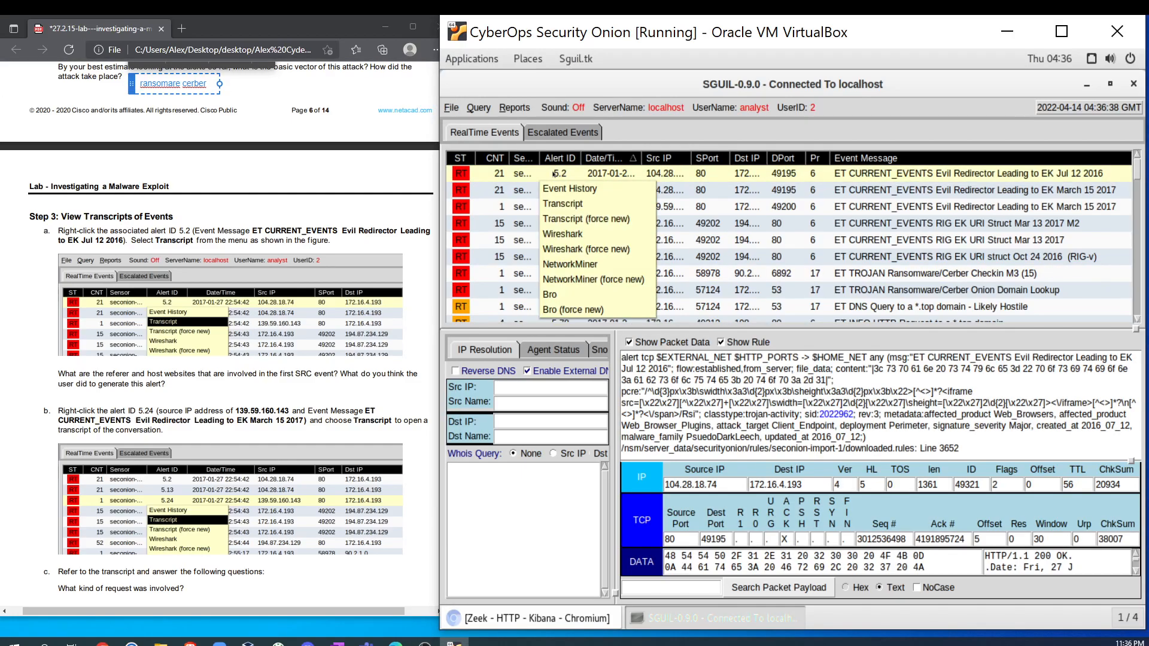
click(575, 206)
drag(622, 112, 662, 129)
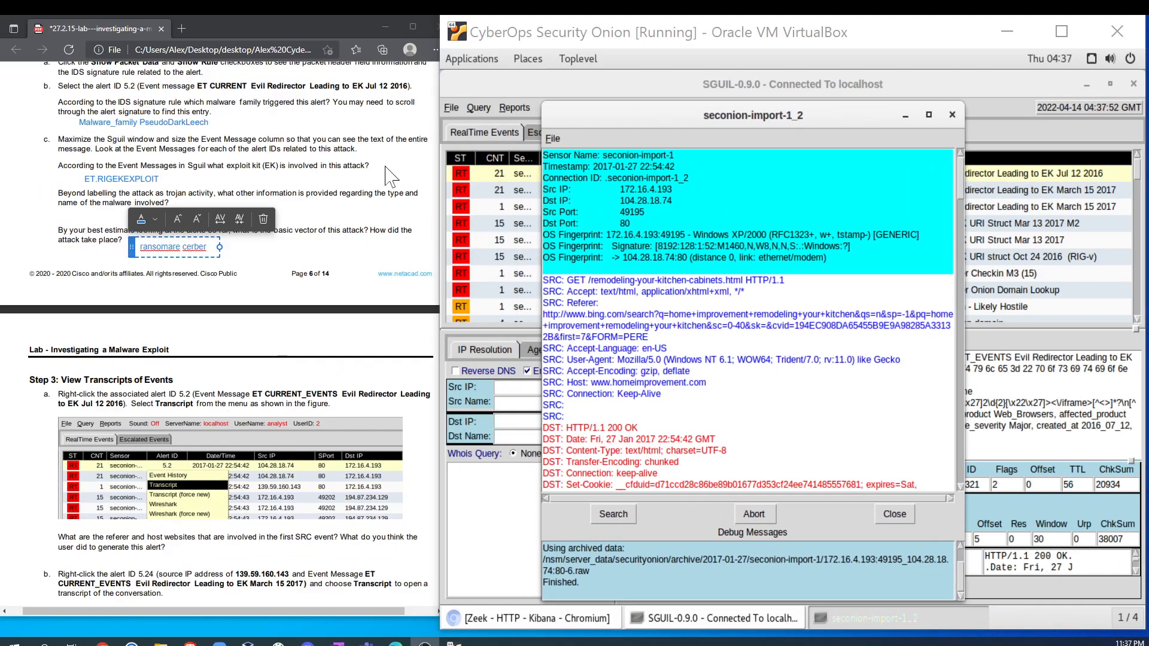
Step: Move the "ransomare cerber" answer up beneath the question about the type and name of the malware
click(247, 262)
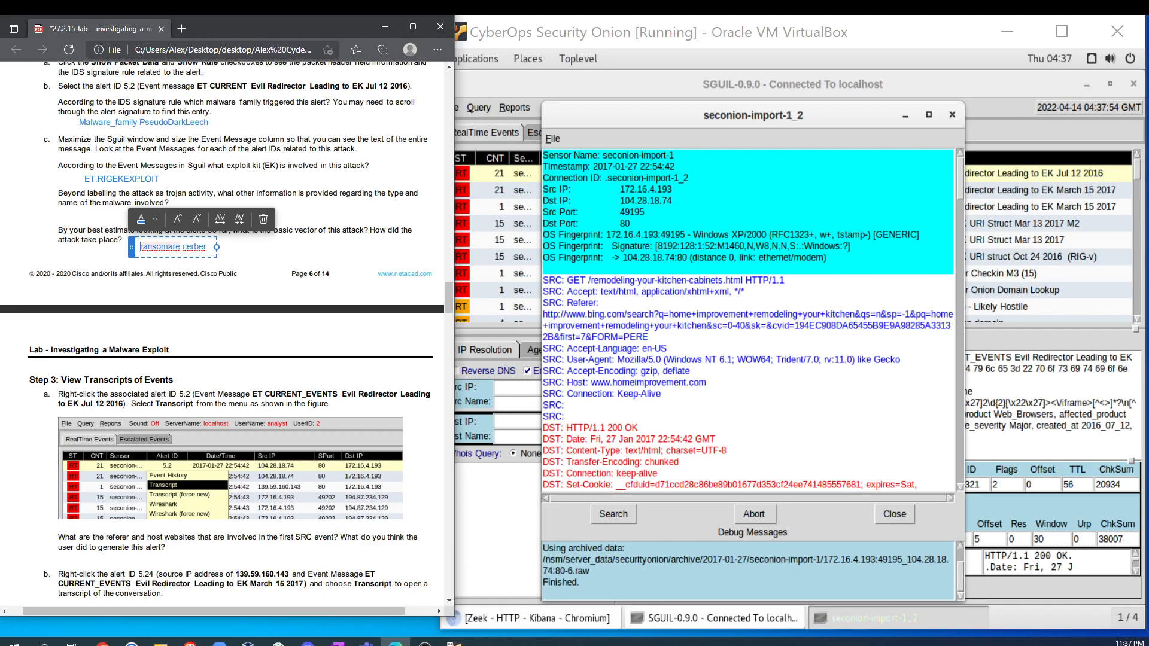
drag(131, 250, 182, 210)
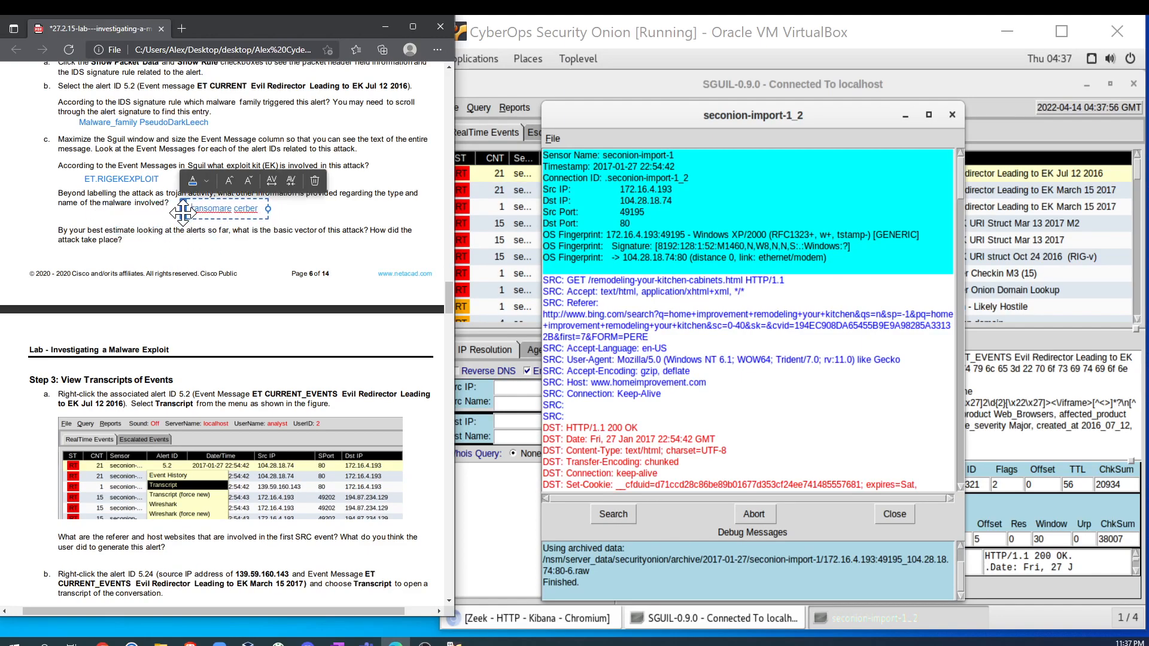
click(91, 214)
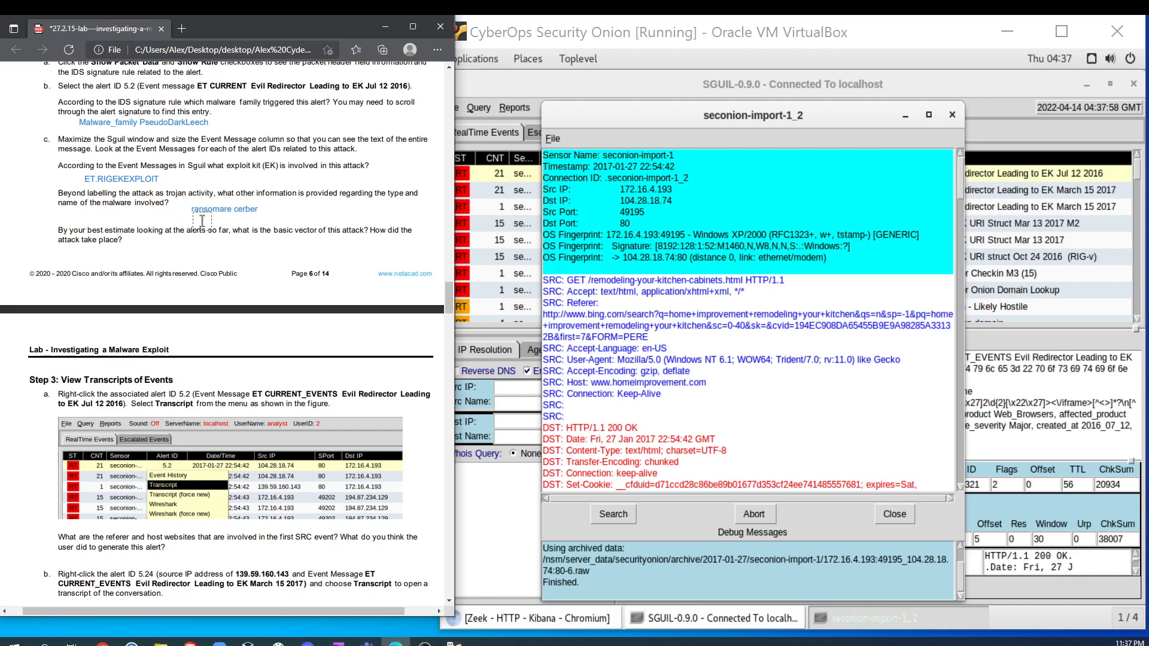
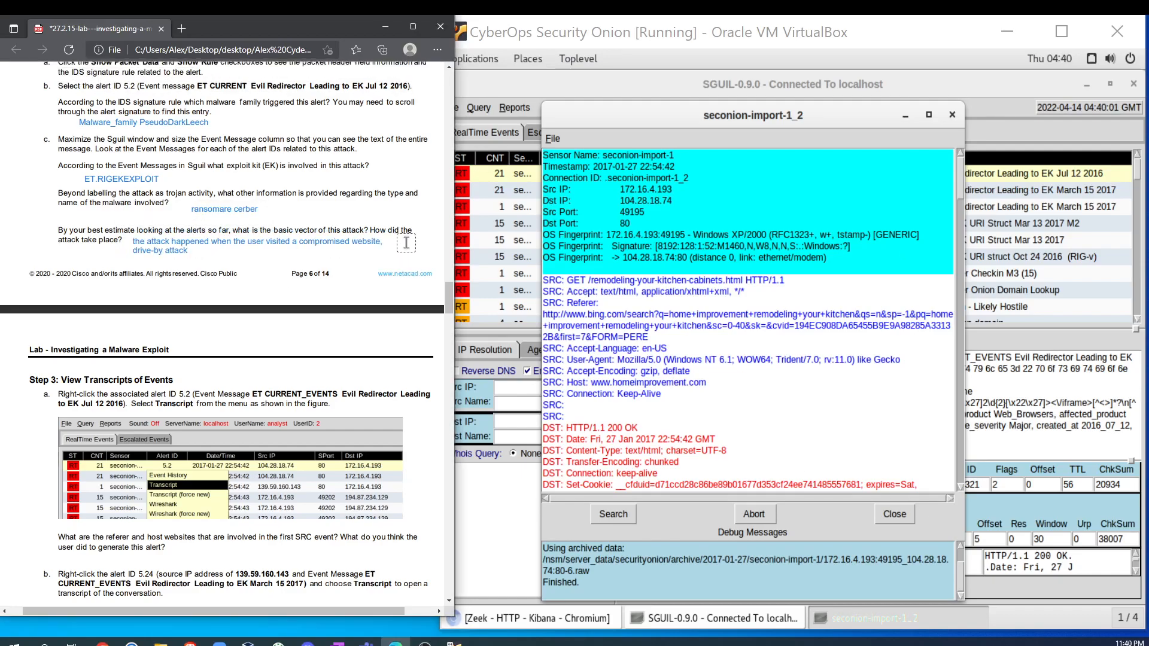
scroll(241, 369, down, 2)
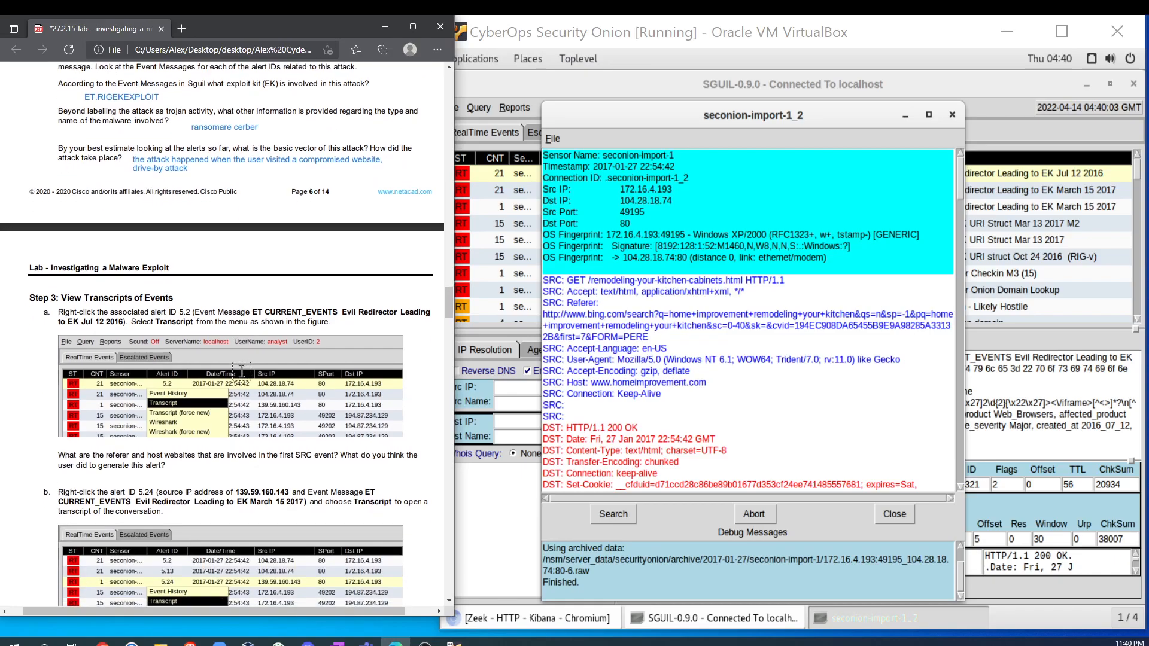
scroll(242, 369, down, 4)
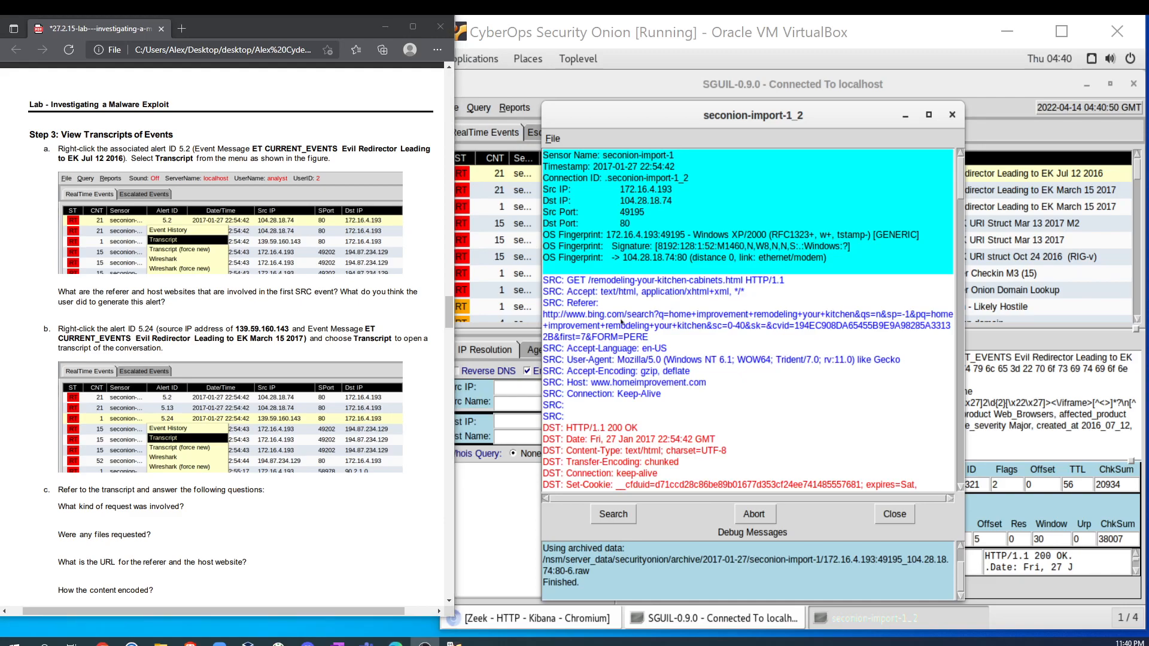
drag(544, 303, 632, 314)
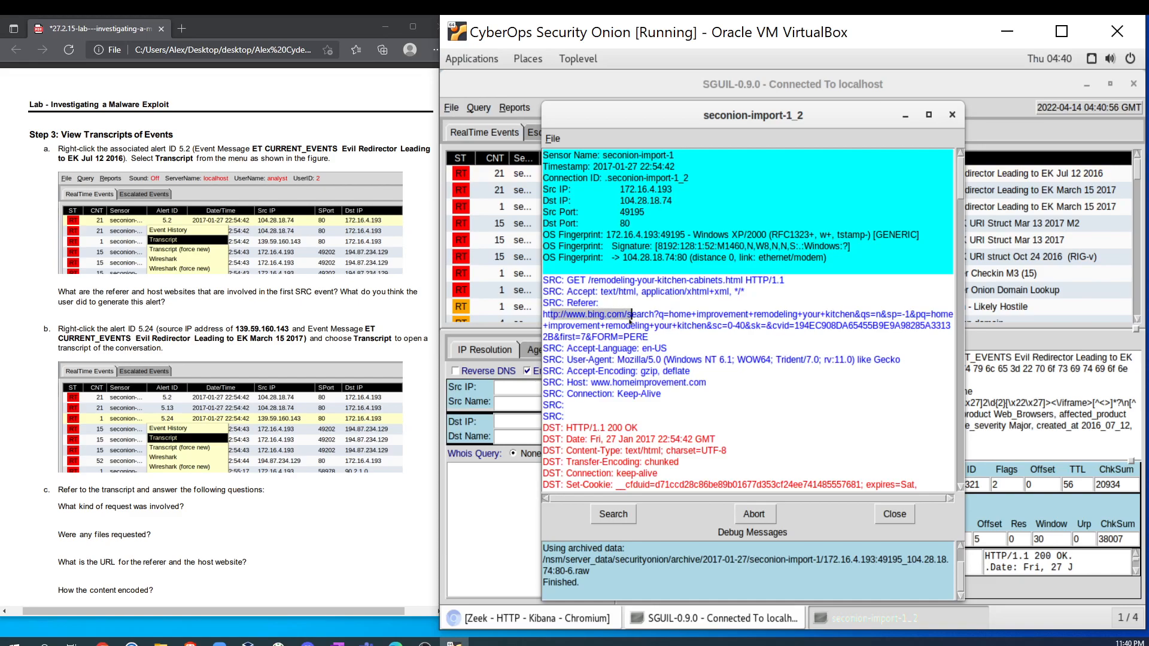
drag(630, 322, 854, 315)
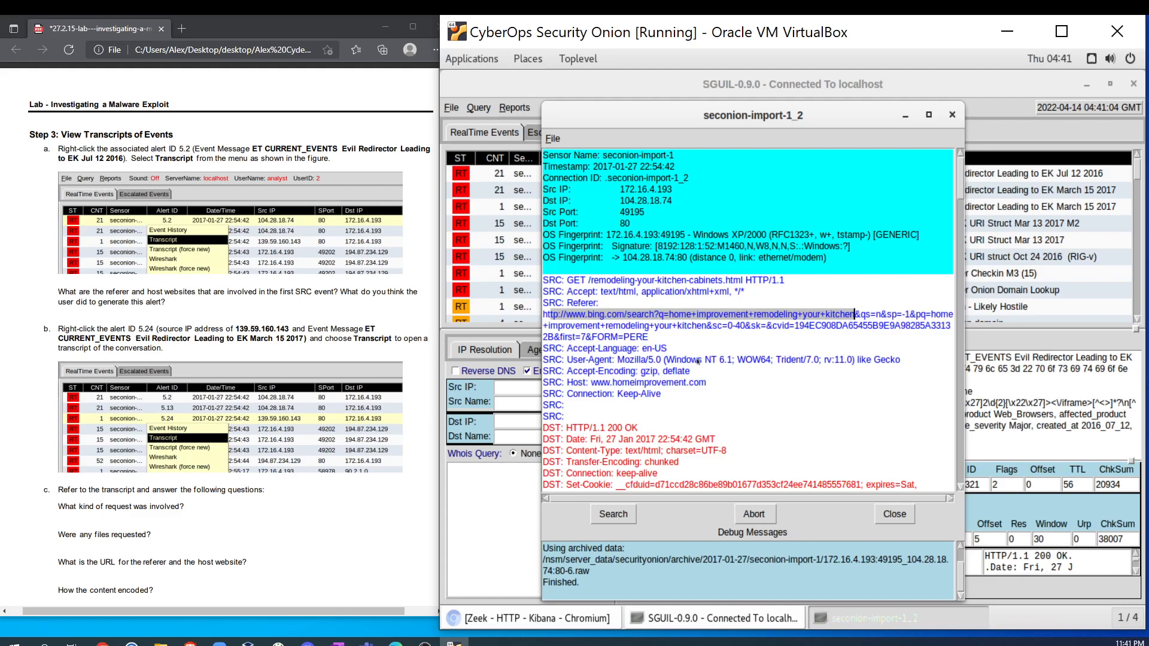
click(735, 372)
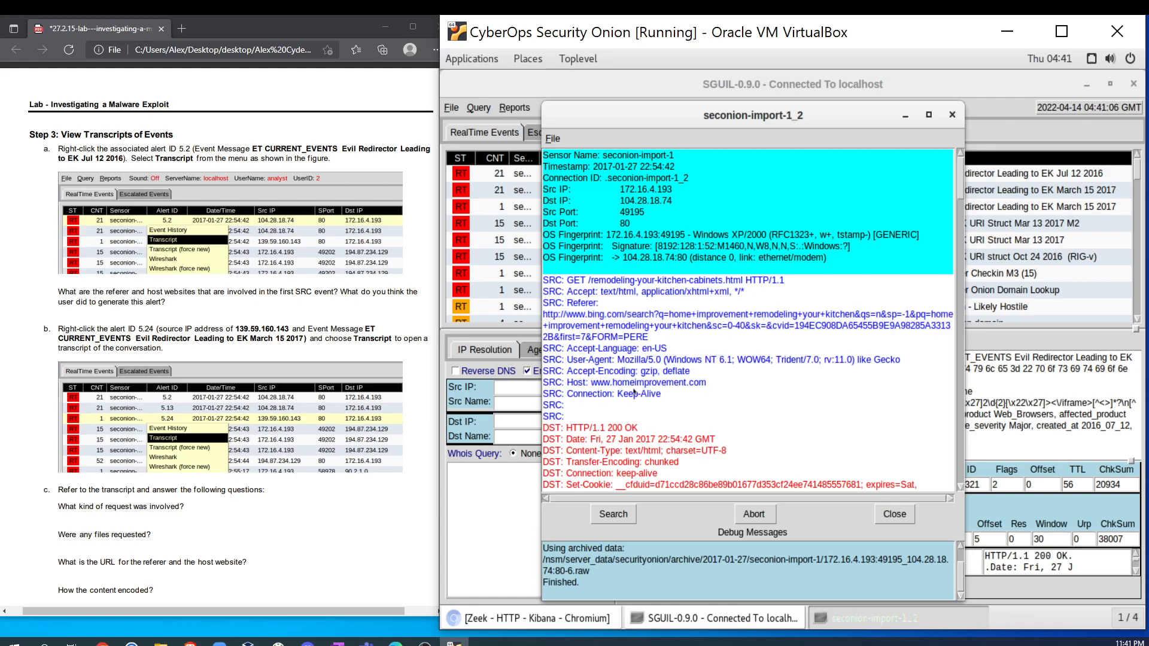
drag(591, 383, 707, 384)
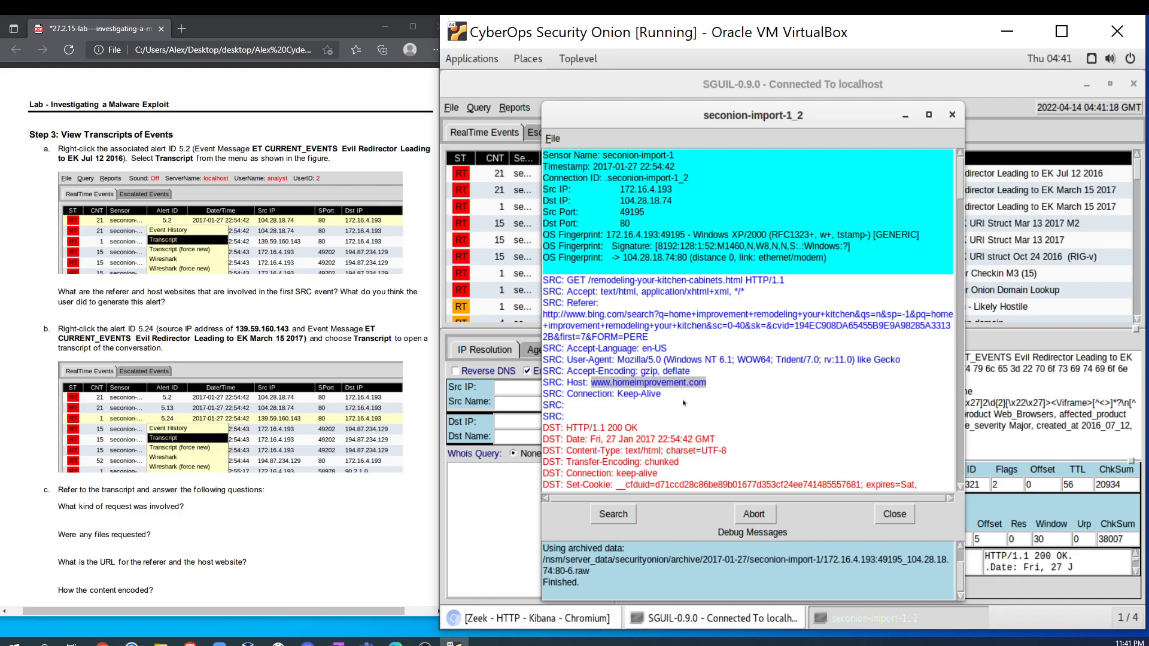
scroll(163, 165, up, 3)
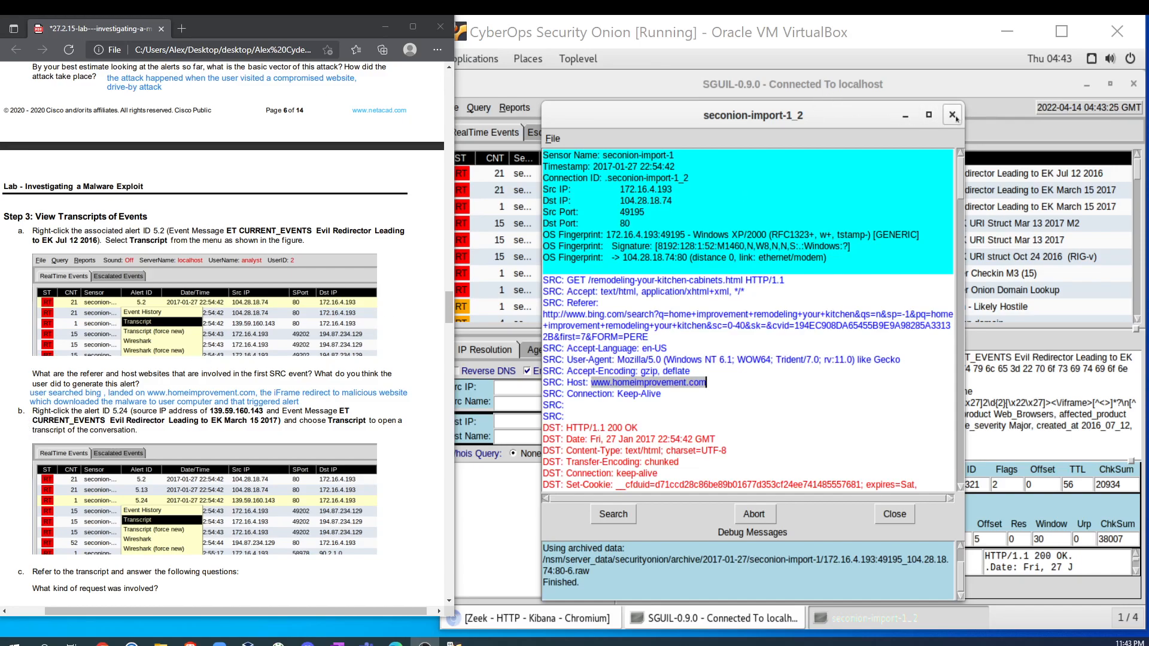
Step: Close the transcript of alert 5.2, open the transcript of alert 5.24 and read the lab's step c questions
click(954, 117)
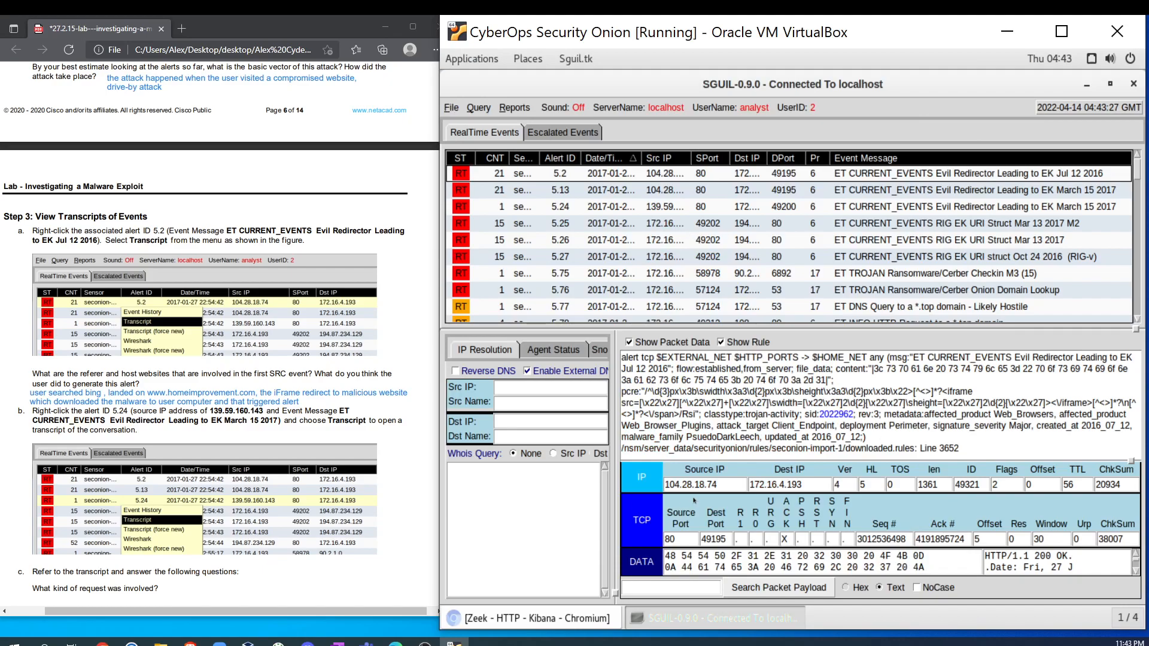
click(548, 208)
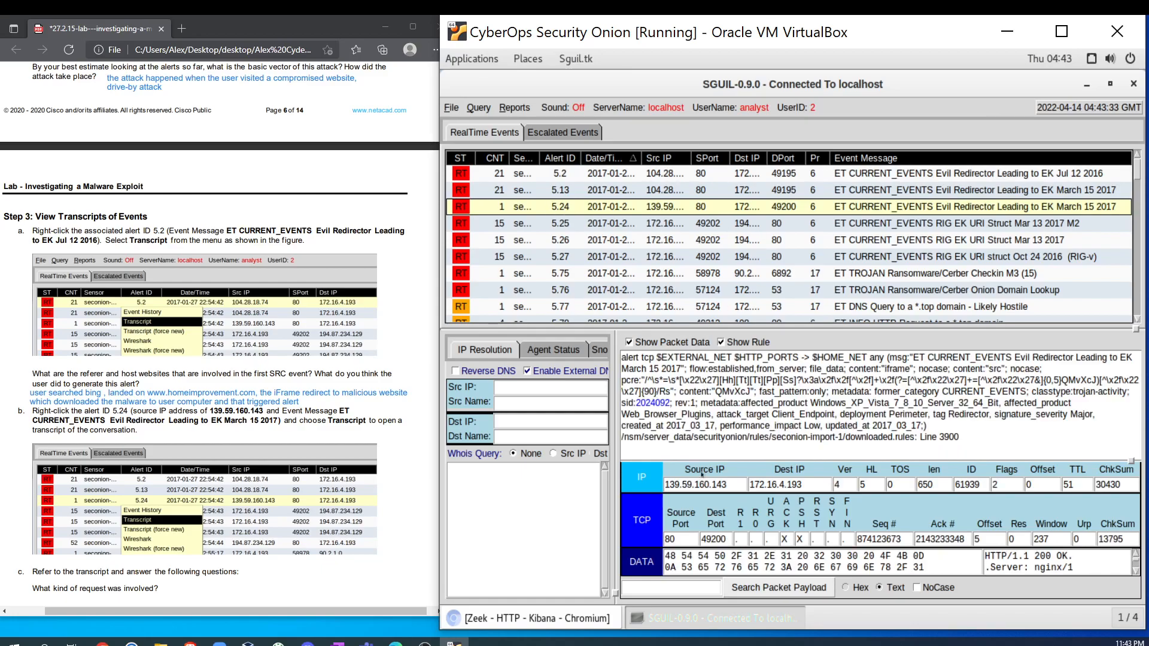
right_click(530, 210)
click(571, 240)
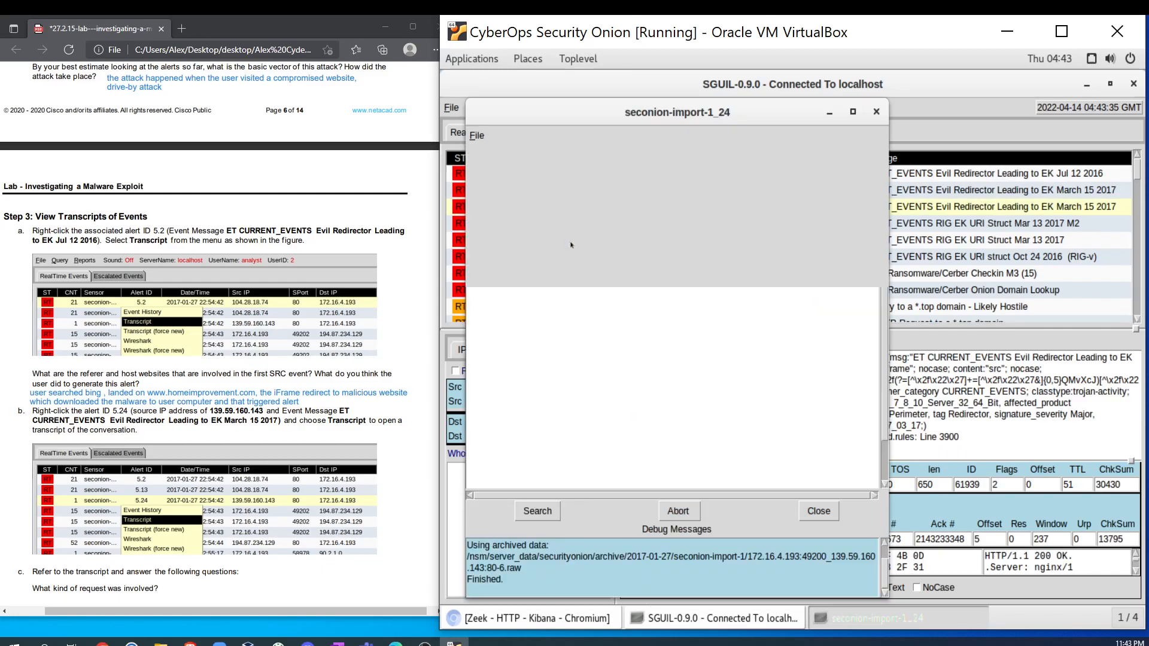
scroll(255, 398, down, 5)
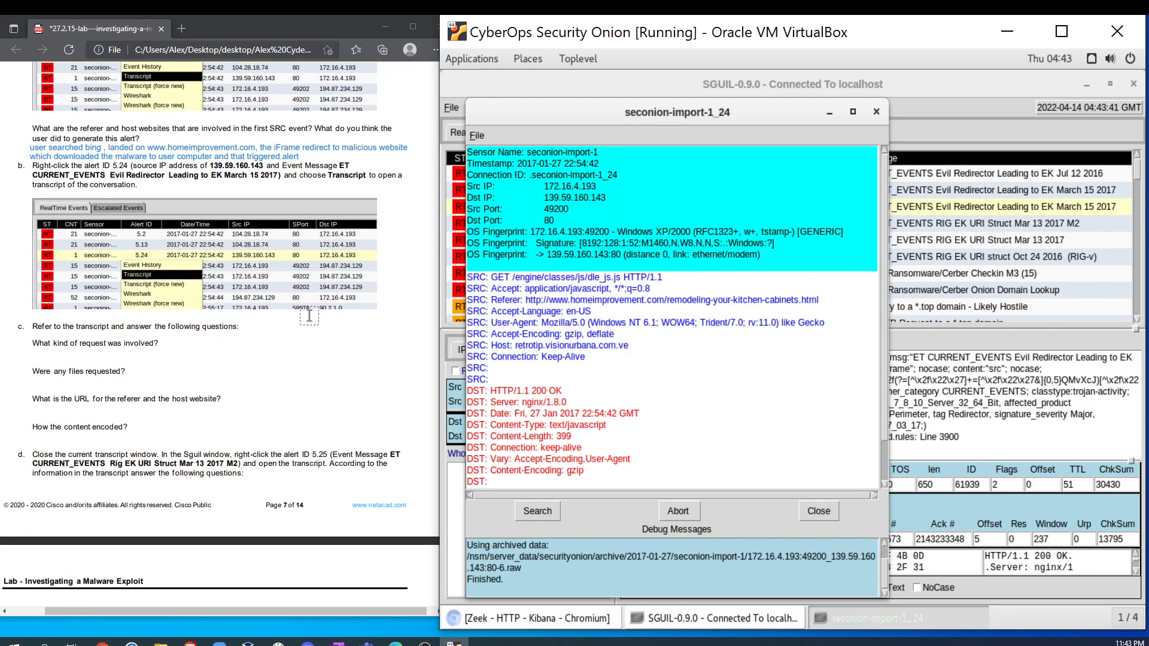
Step: Highlight HTTP/1.1 and dle_js.js in the GET line and answer the request-type question "HTTP/1.1 request" and the requested-files question "dle_js.js"
drag(492, 277, 664, 279)
click(704, 278)
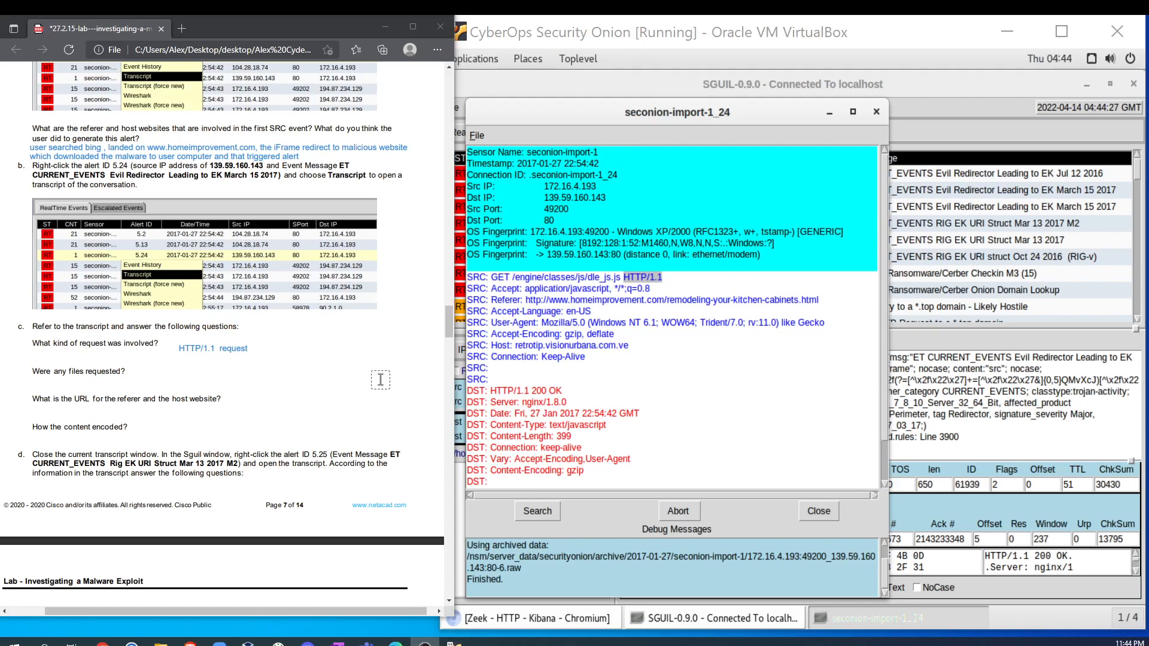
click(578, 283)
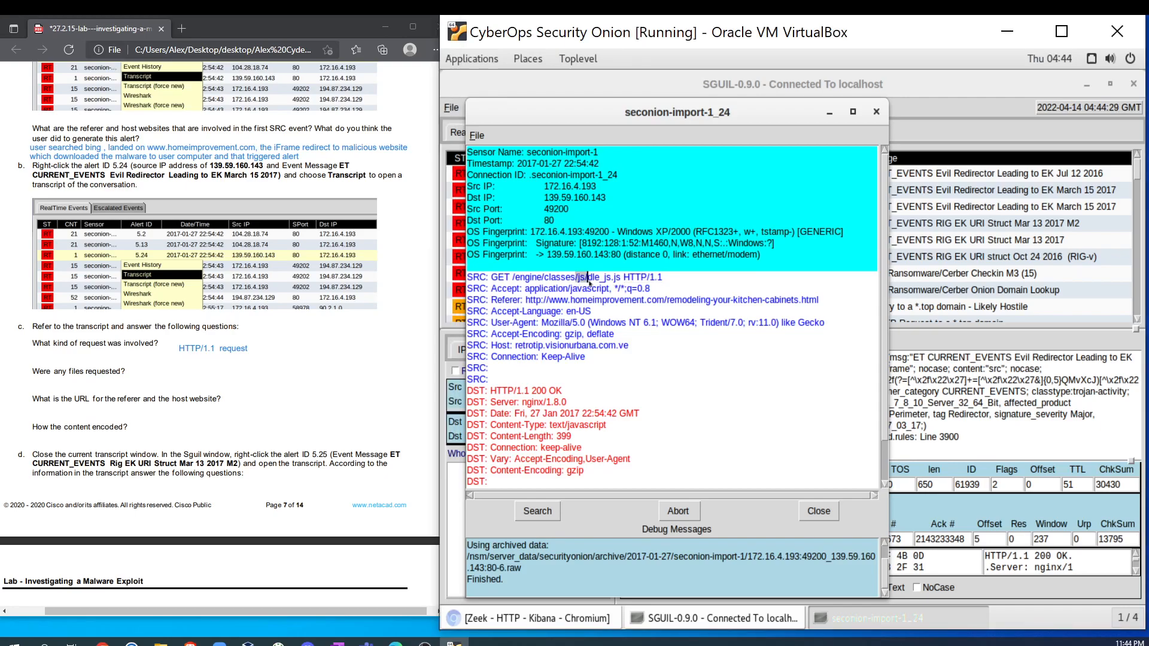
drag(586, 279, 622, 284)
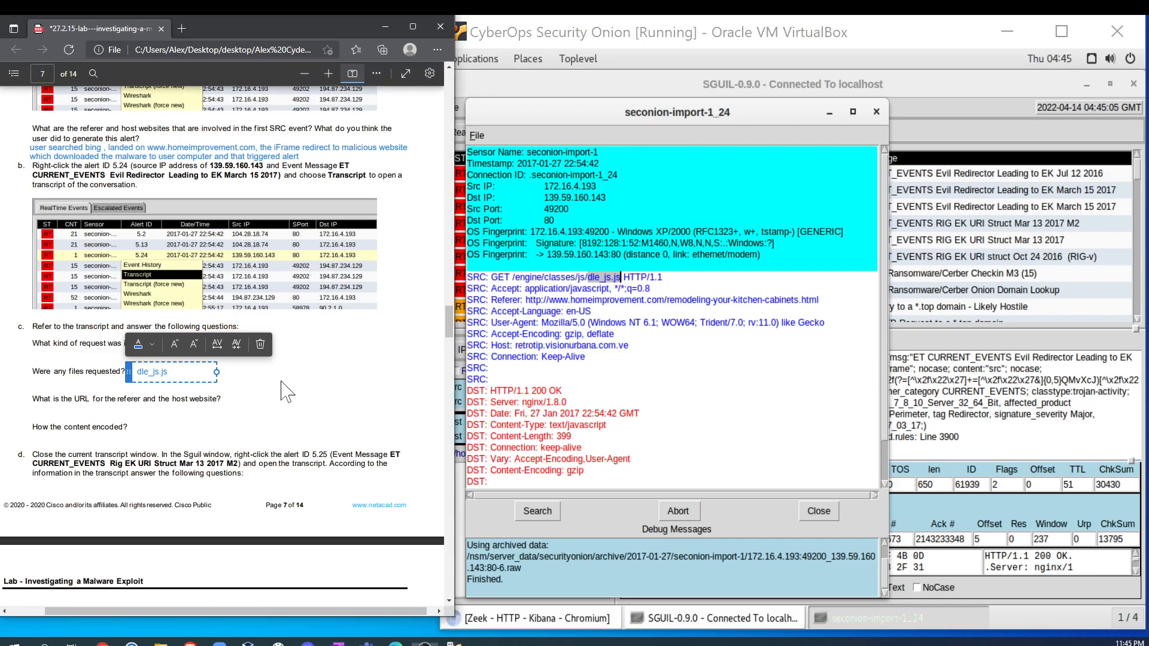
click(149, 421)
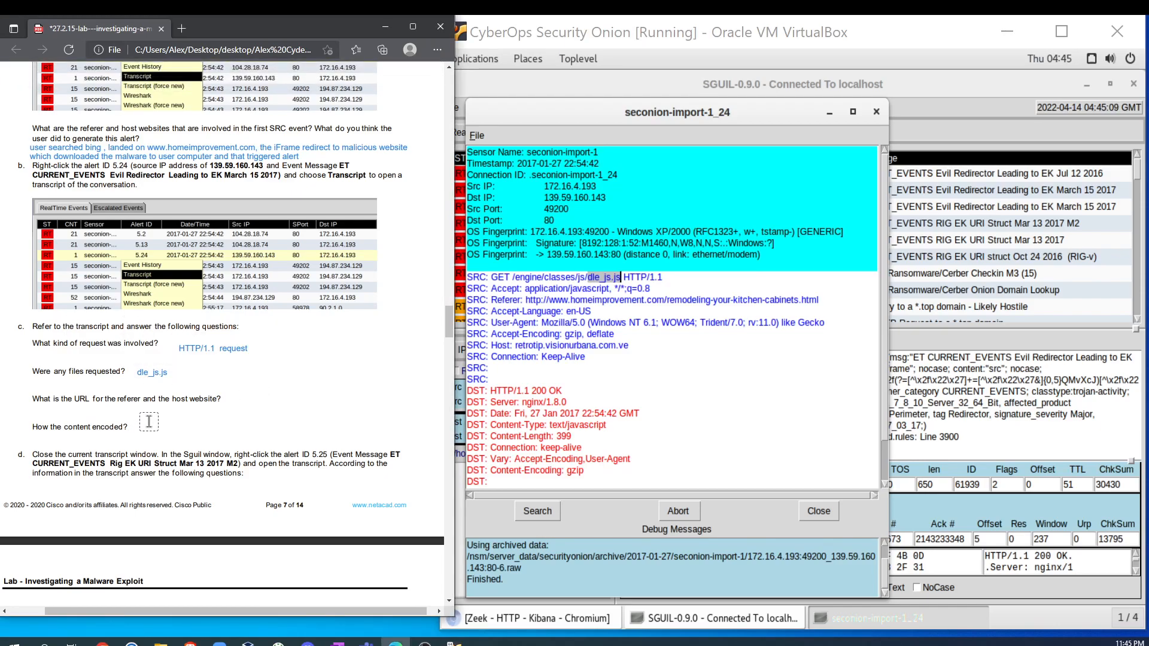
click(647, 363)
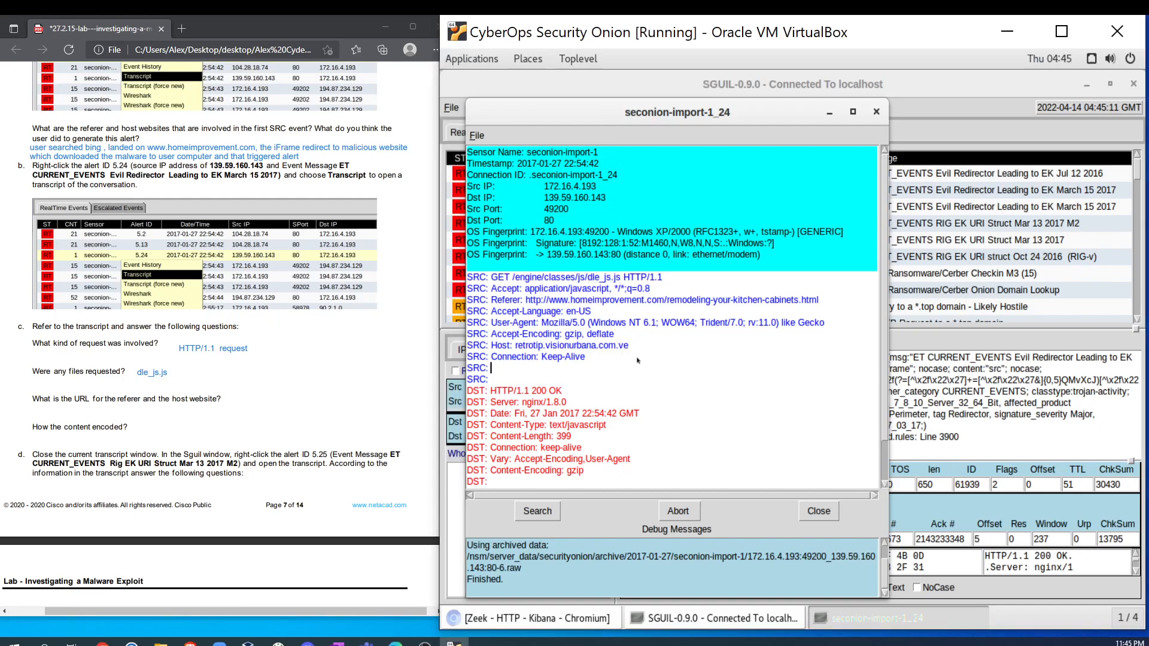
drag(525, 300, 821, 302)
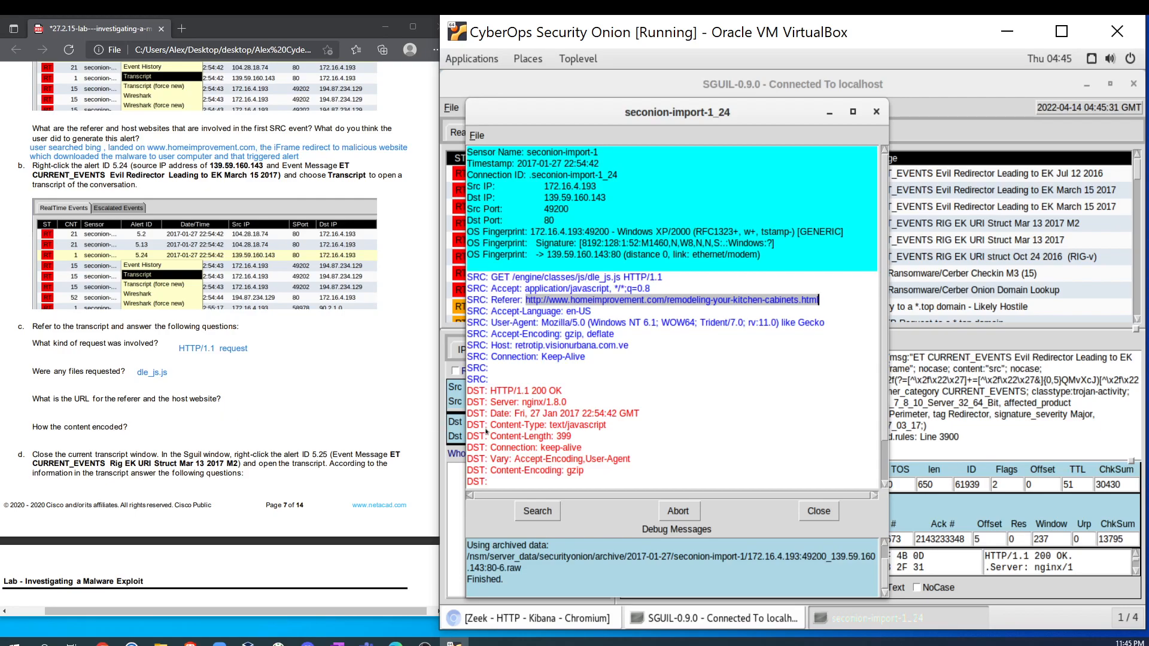
scroll(663, 442, down, 1)
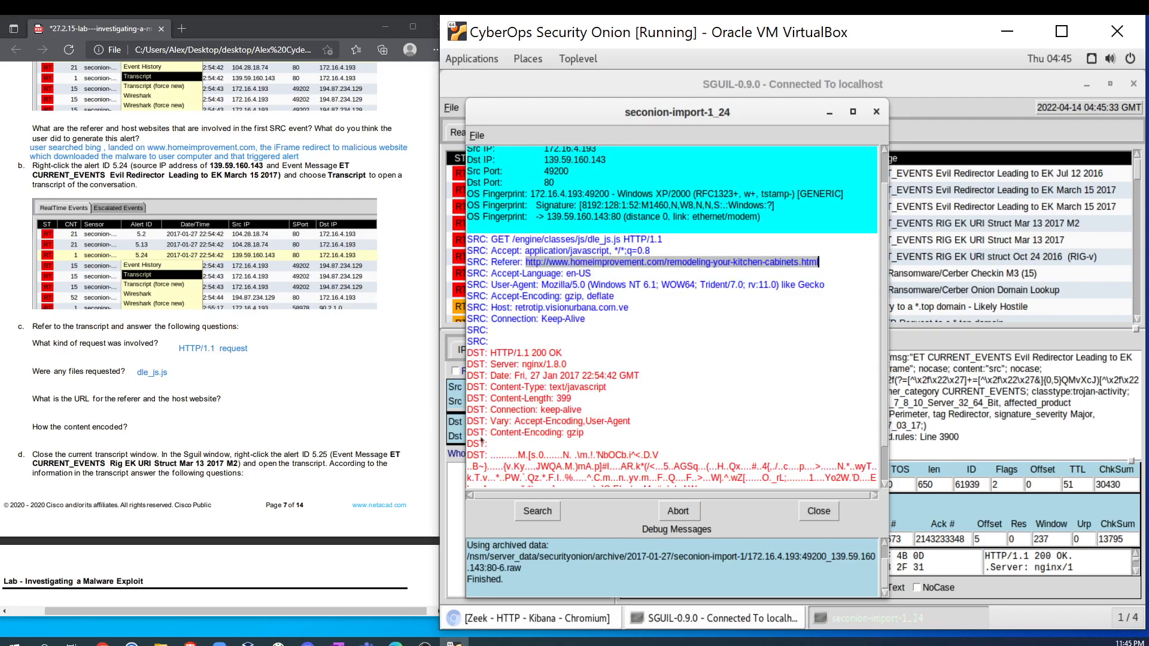
drag(491, 431, 568, 436)
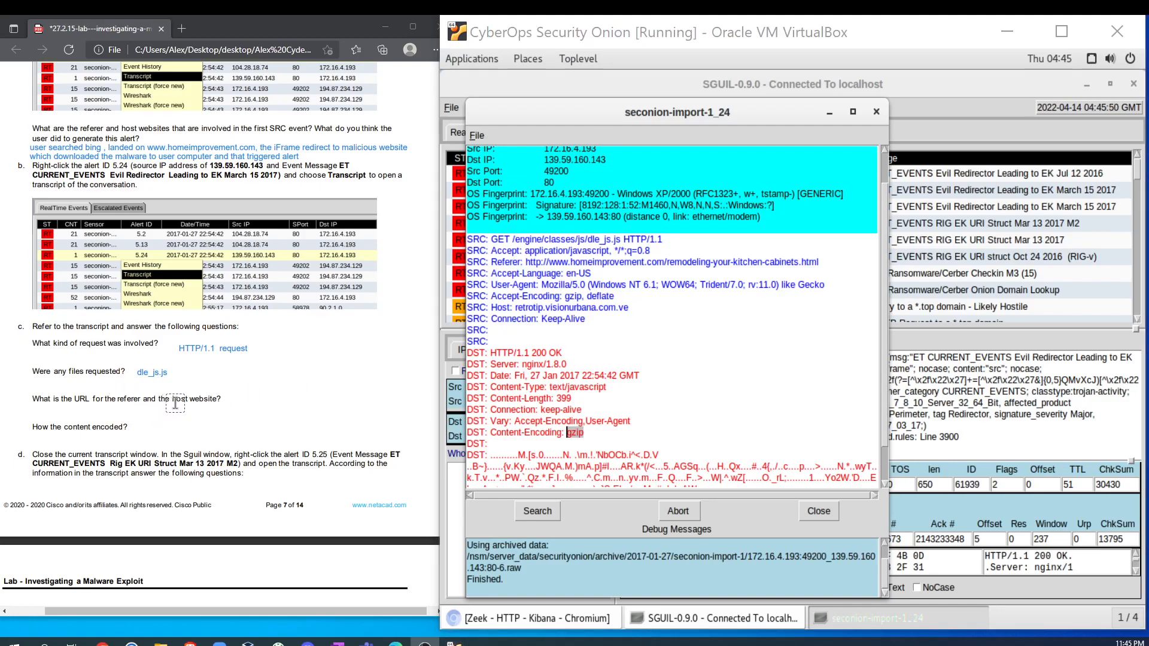
drag(515, 308, 625, 312)
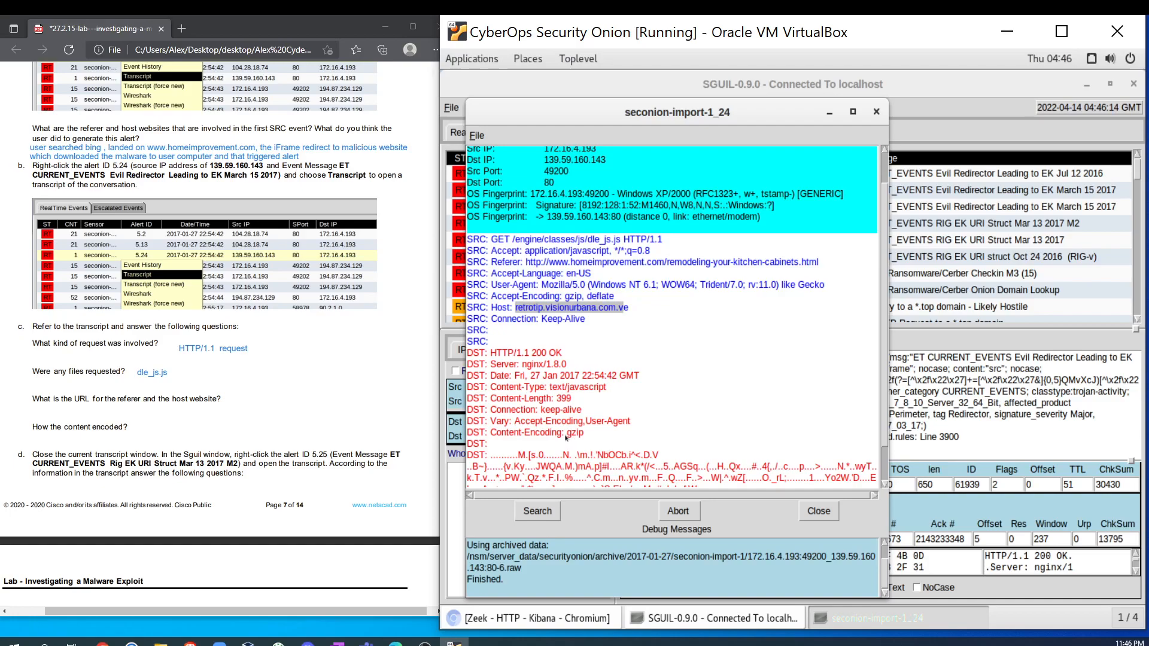
drag(566, 436, 597, 437)
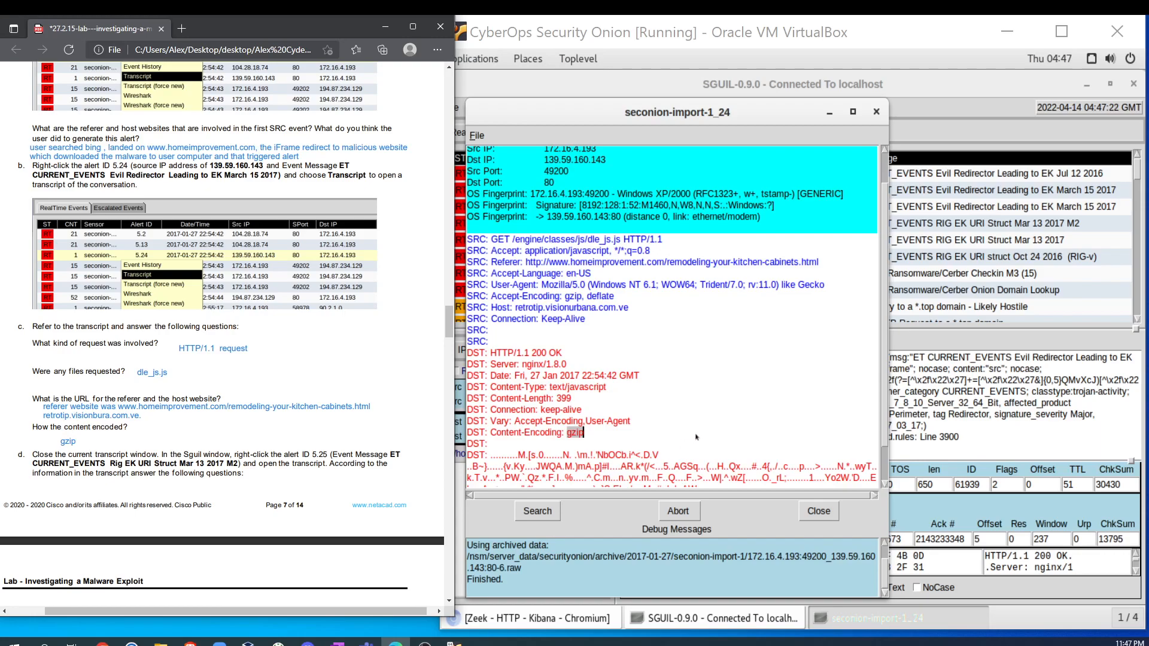
scroll(694, 437, down, 2)
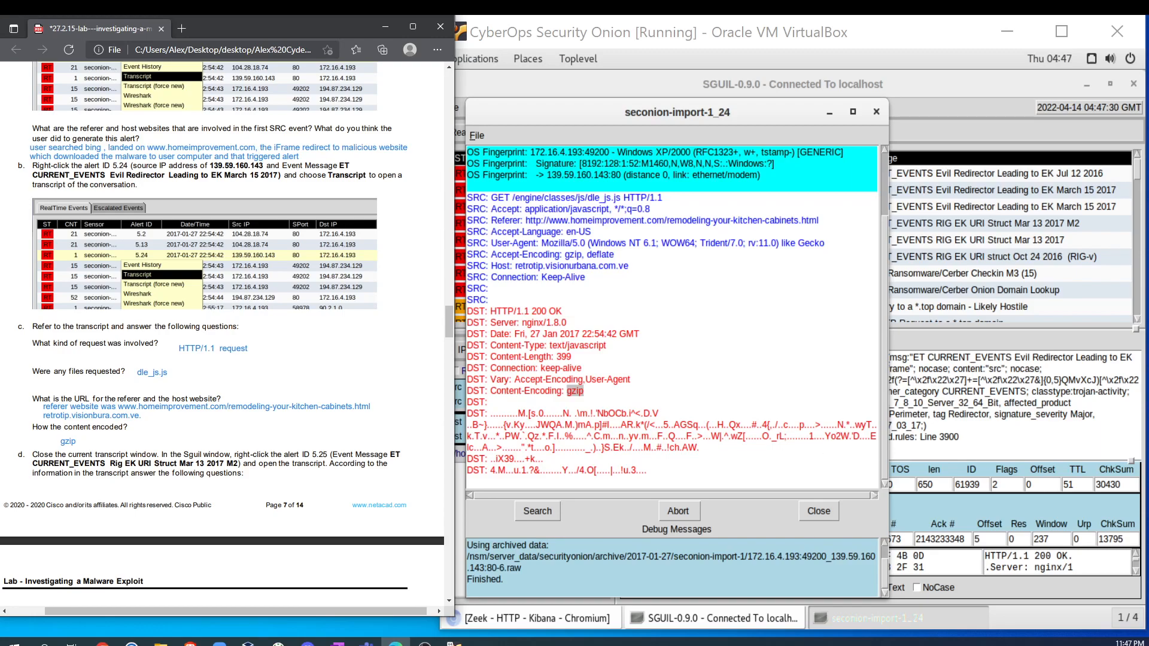
Step: Close the transcript of alert 5.24, open the transcript of alert 5.25 and read the lab's step d questions
scroll(131, 442, down, 3)
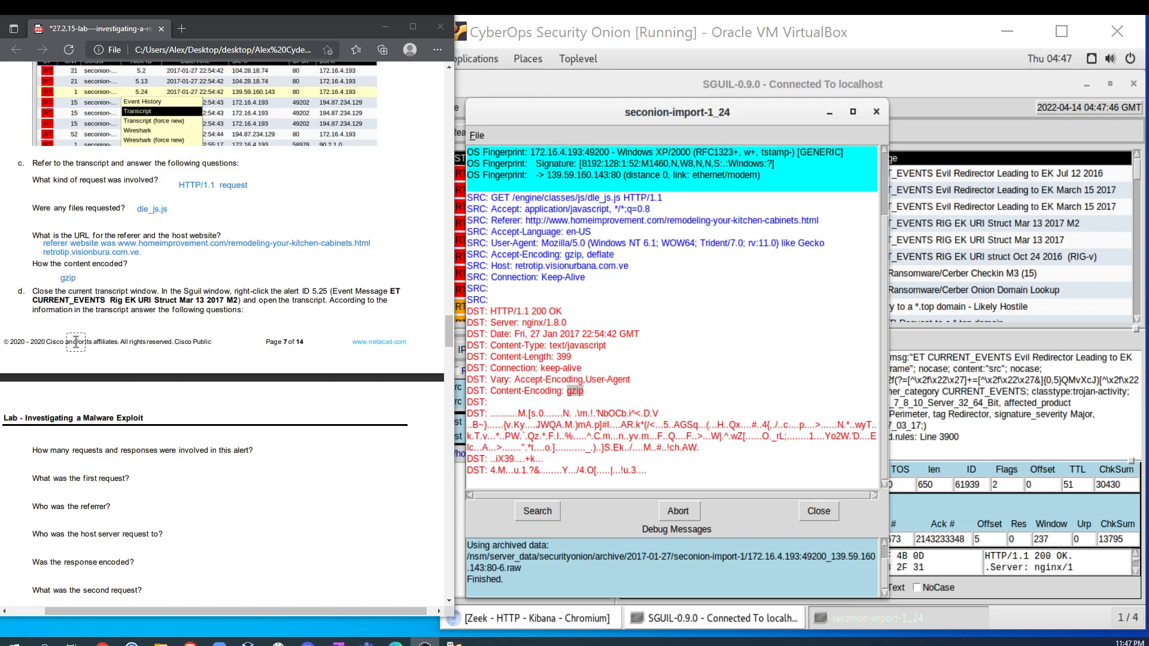
click(876, 111)
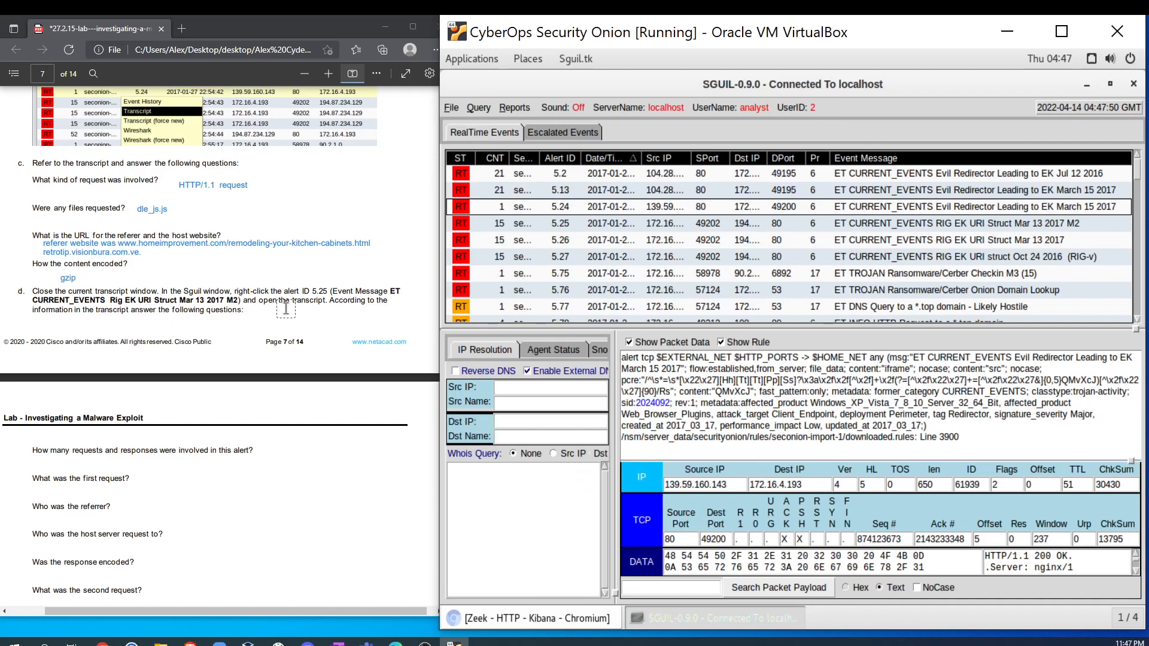
click(556, 225)
click(556, 225)
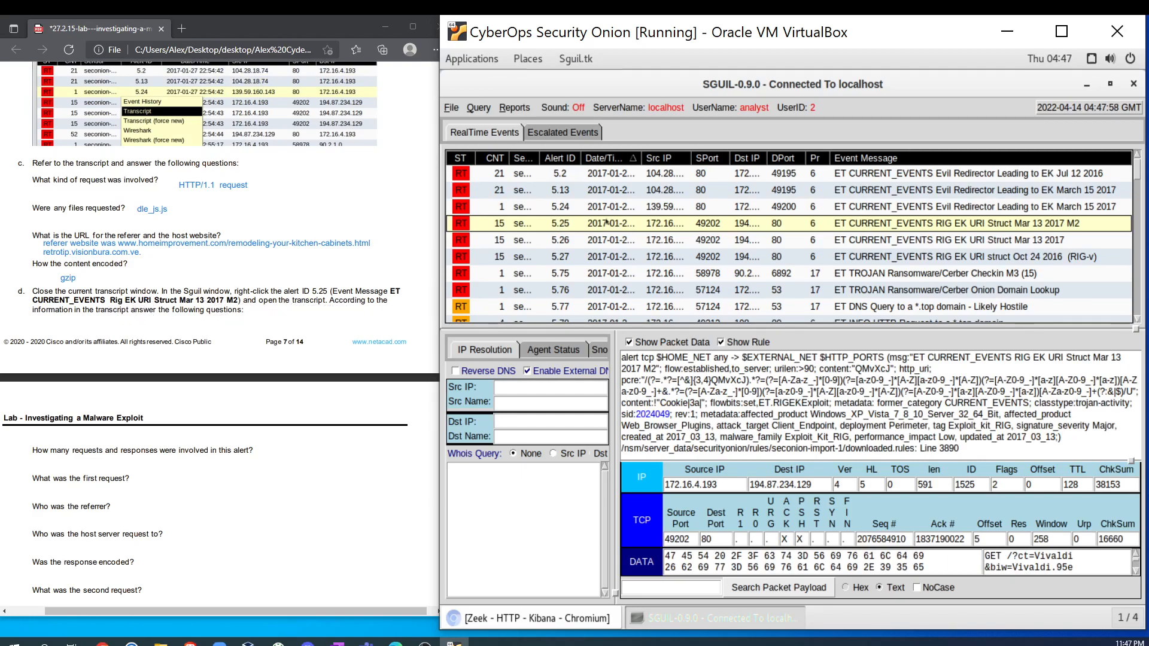
right_click(538, 223)
click(587, 251)
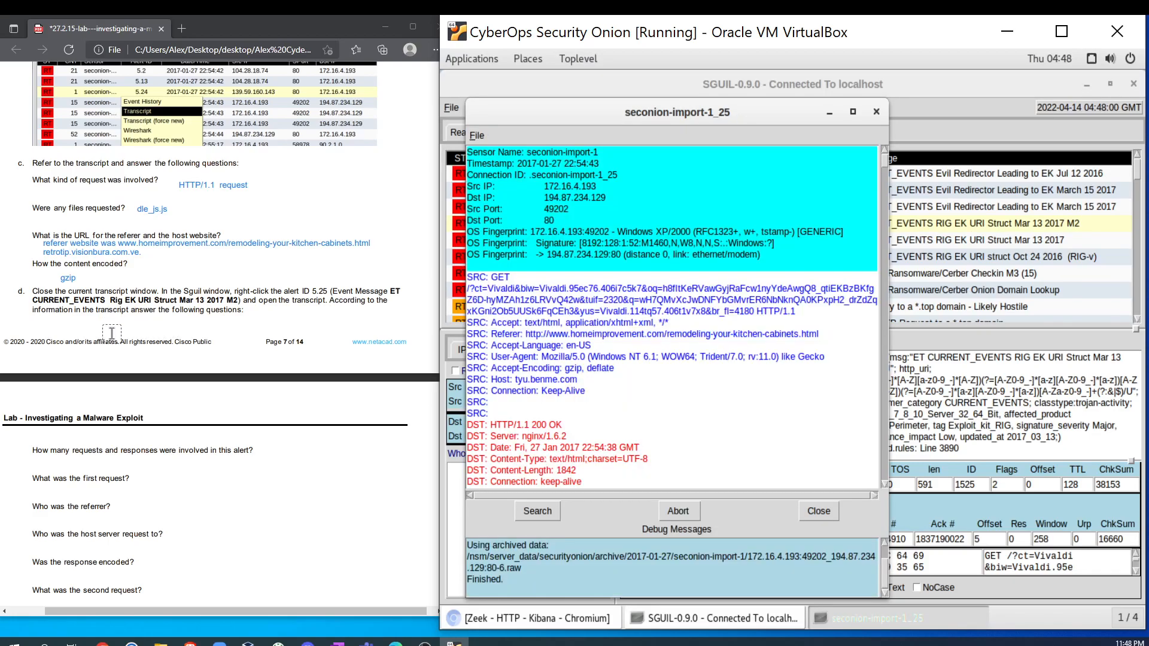
scroll(96, 323, down, 4)
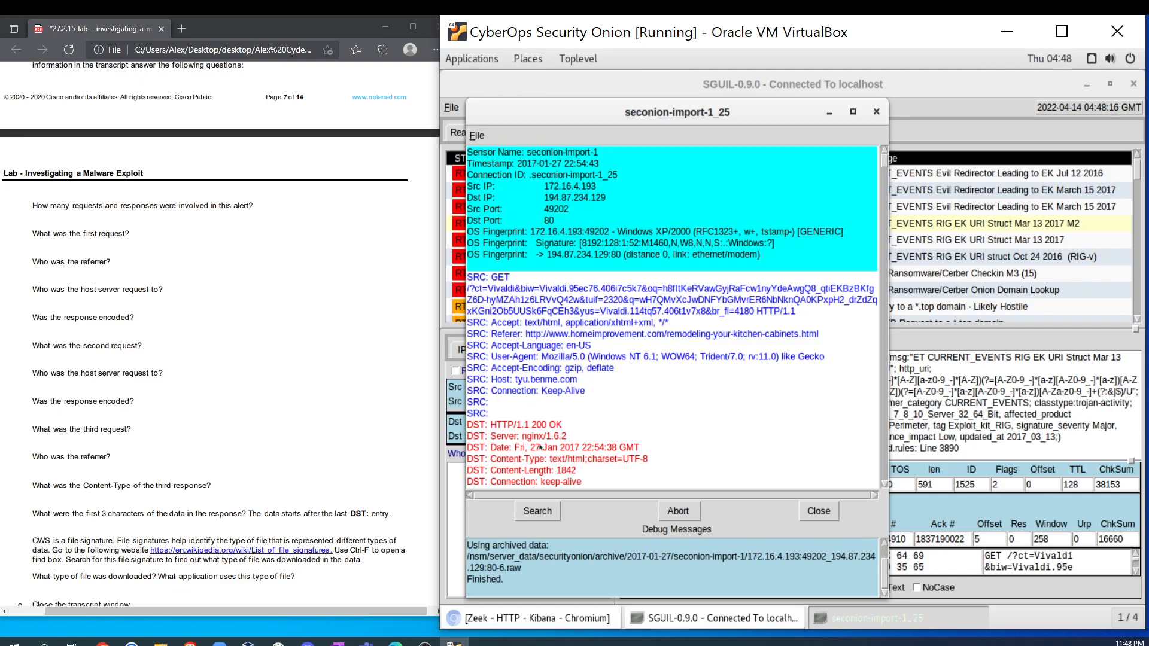
Step: Go through the whole transcript of alert 5.25 and answer the question on its number of requests and responses with "3 requests and 3 responses"
scroll(538, 446, down, 2)
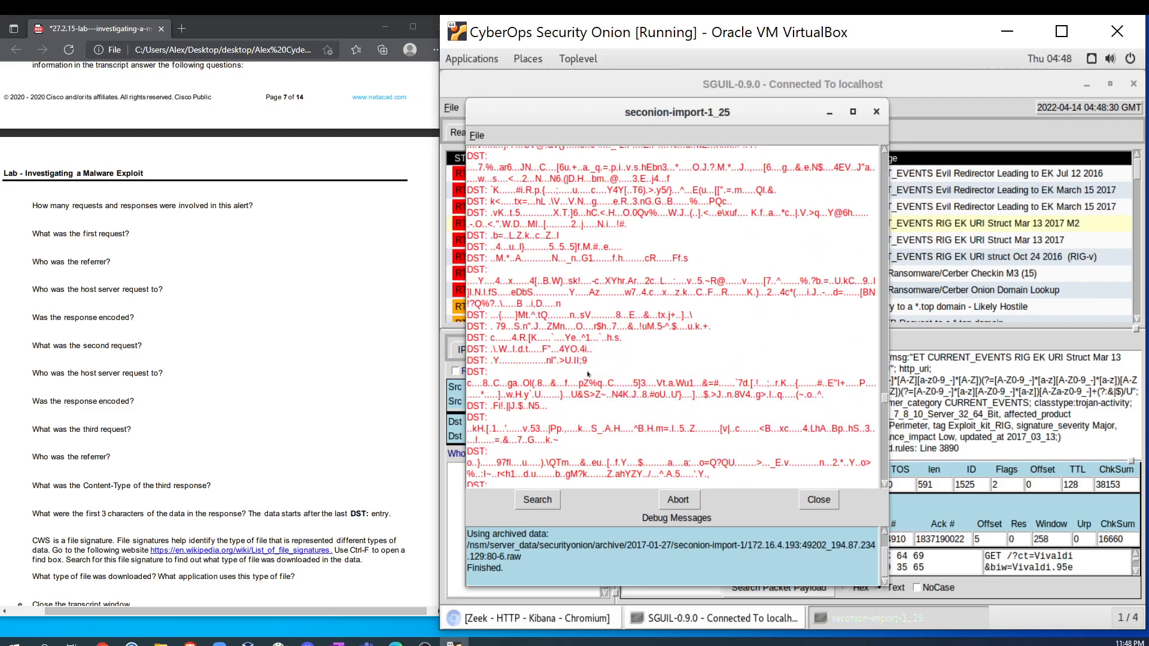
scroll(585, 376, down, 5)
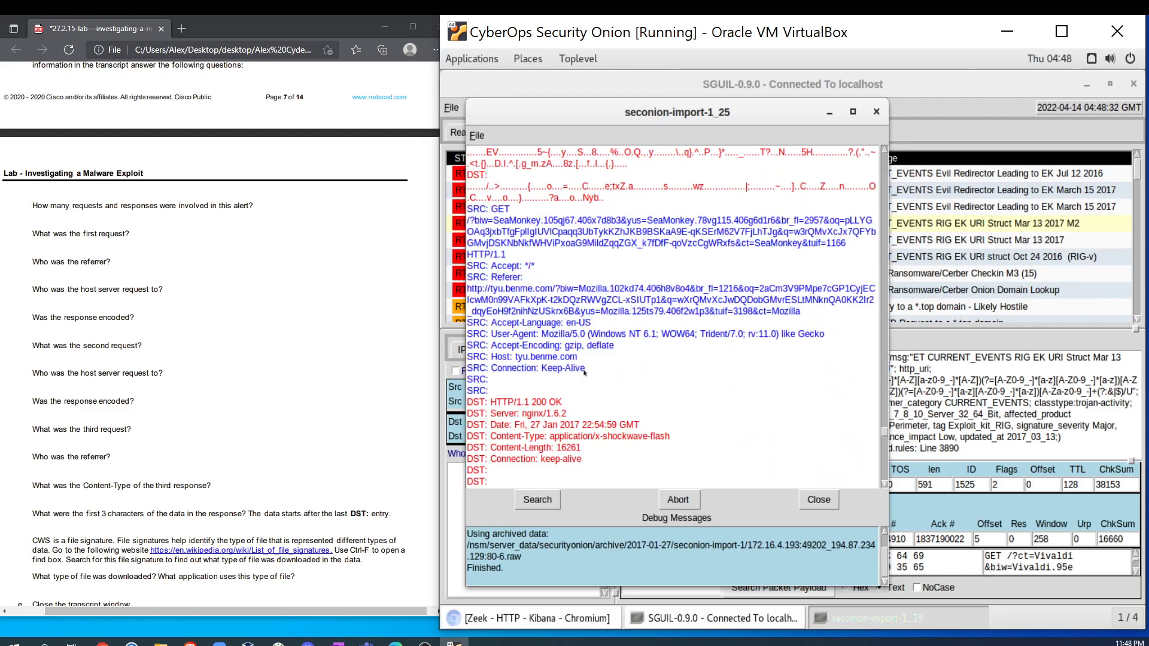
scroll(643, 377, down, 10)
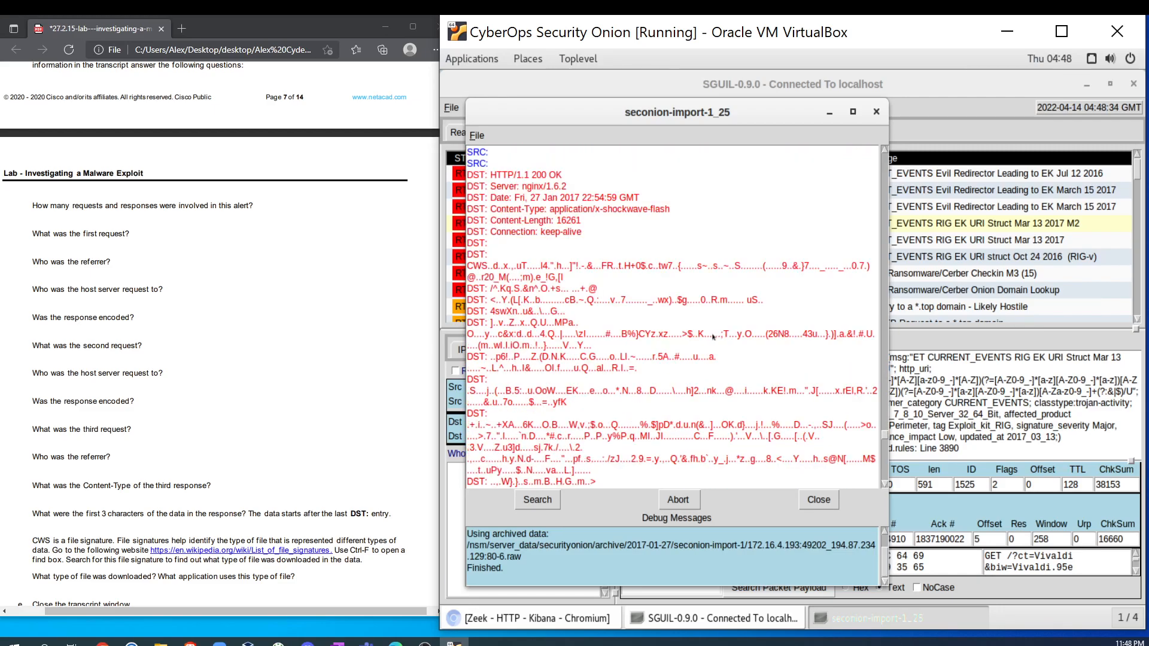
scroll(639, 398, down, 10)
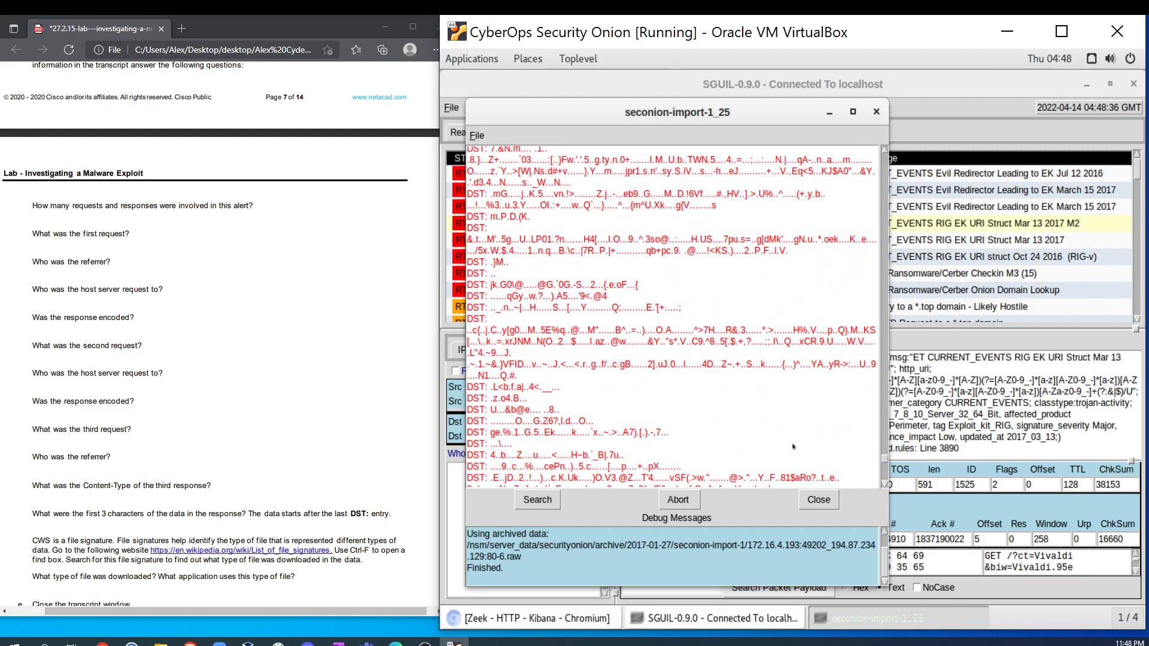
scroll(771, 432, down, 10)
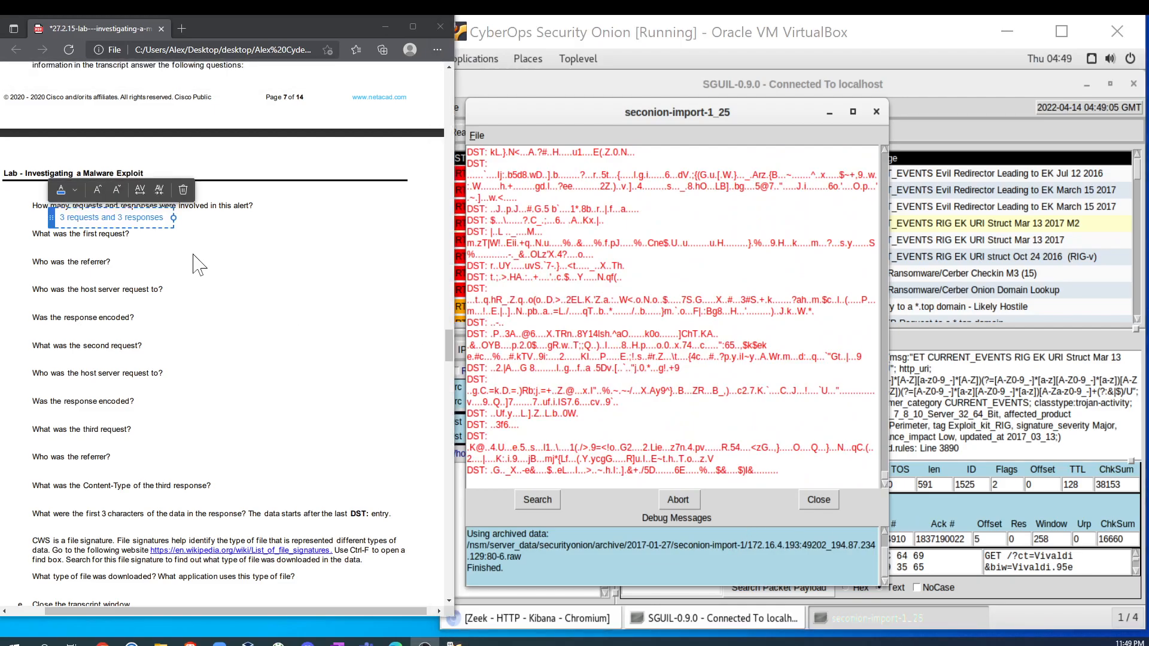
click(199, 269)
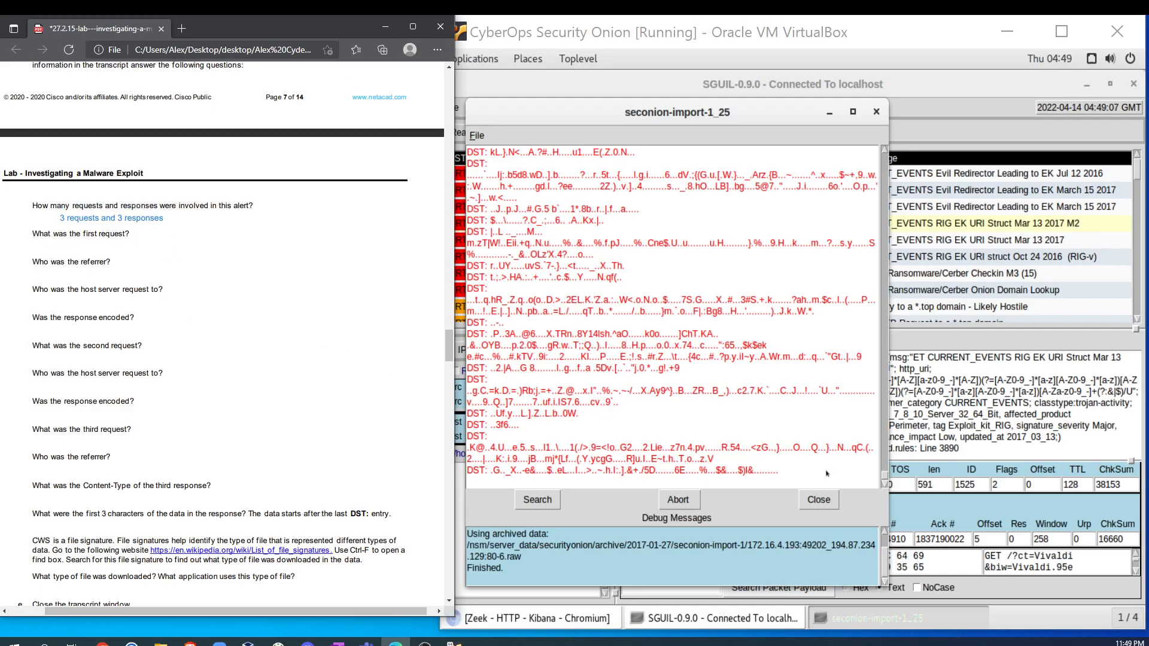
Step: Highlight the first GET request in the transcript and answer the first-request question with "GET /?ct=Vivaldi&biw=Vivaldi........"
drag(885, 476, 914, 144)
drag(487, 277, 801, 313)
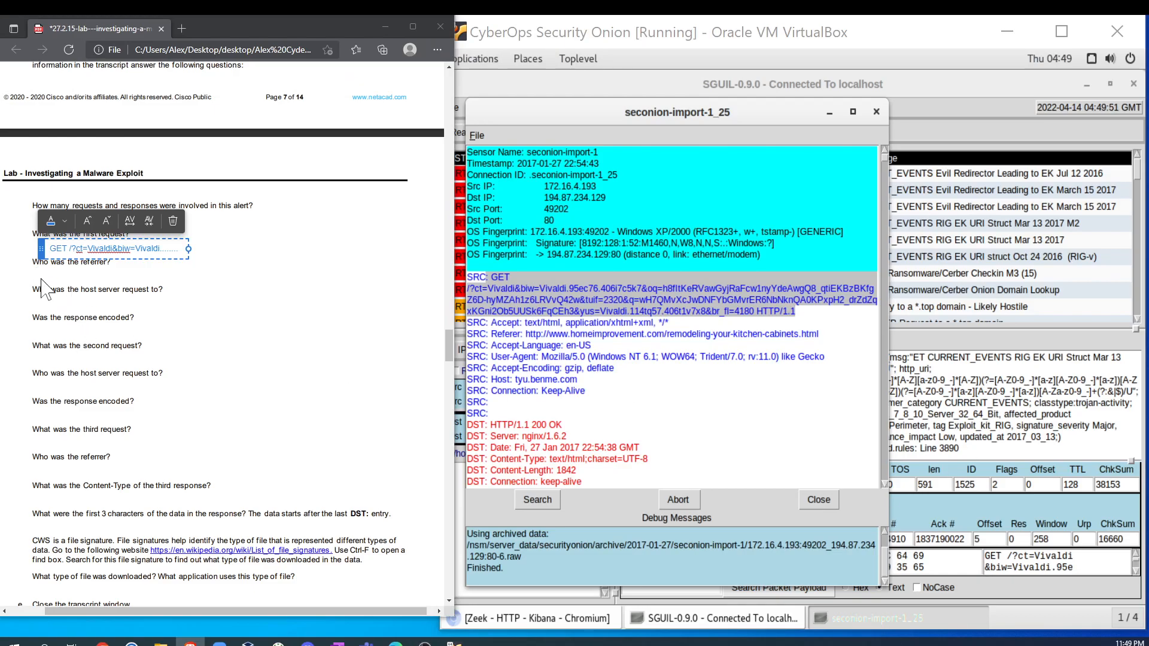
click(623, 392)
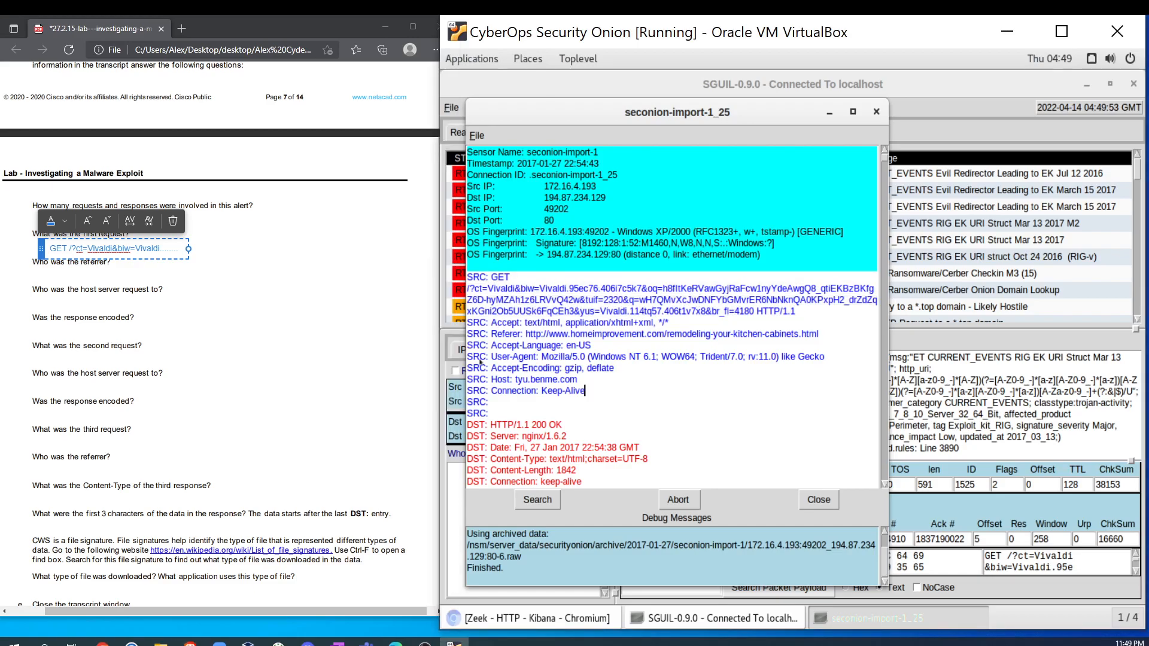
drag(491, 333, 792, 337)
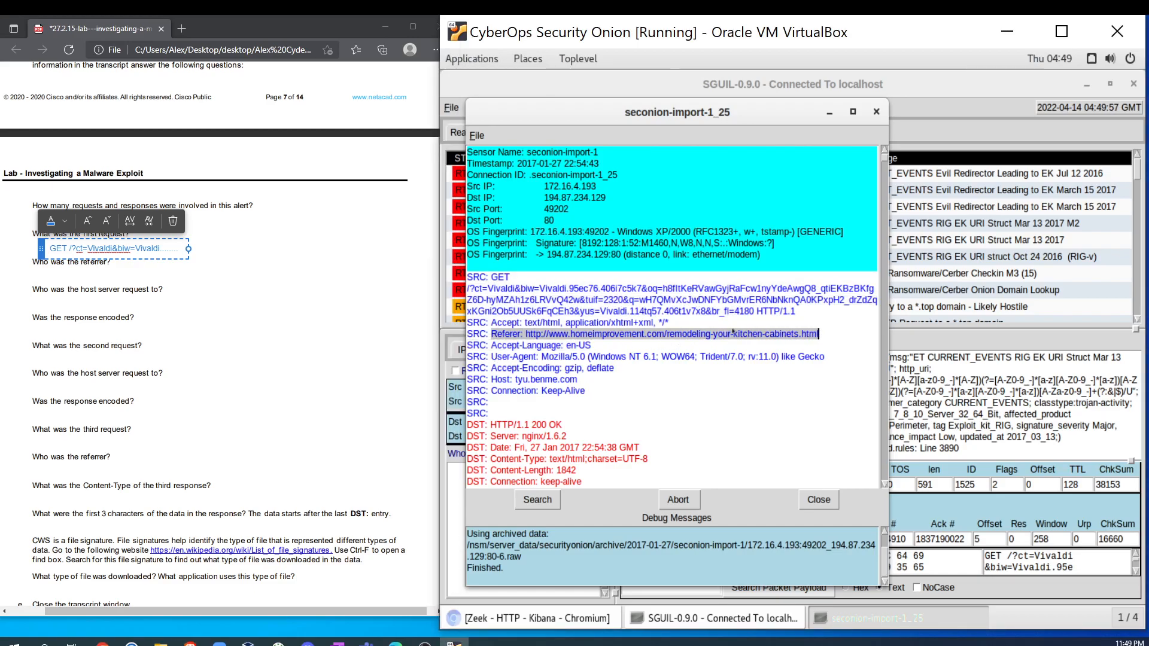
click(39, 275)
click(40, 273)
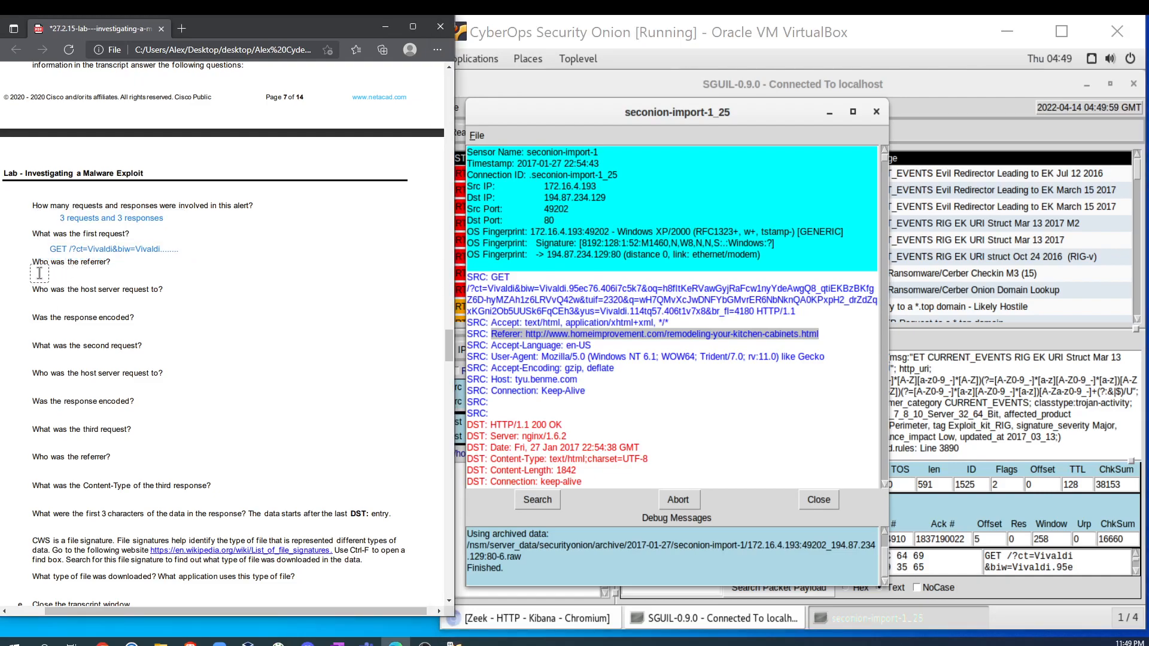
text(www.homeimprovement.com/remodeling-your-kitchen-cabinets.html)
click(137, 305)
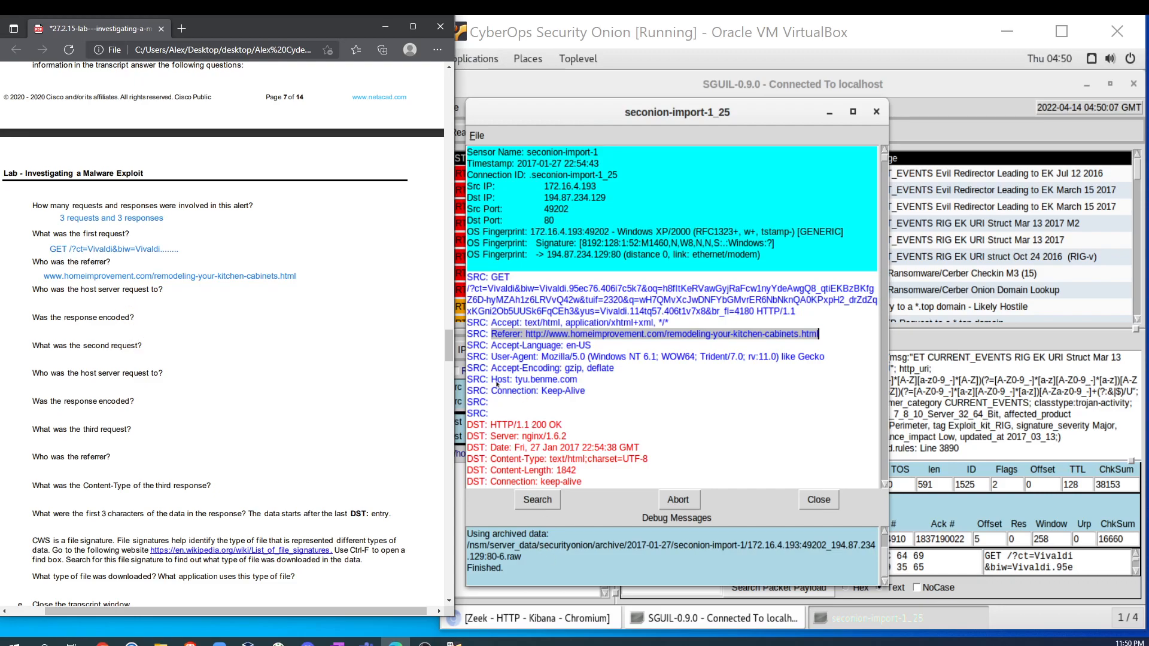
Step: Highlight the first request's Host line and answer the host server question with tyu.benme.com
drag(492, 381, 588, 385)
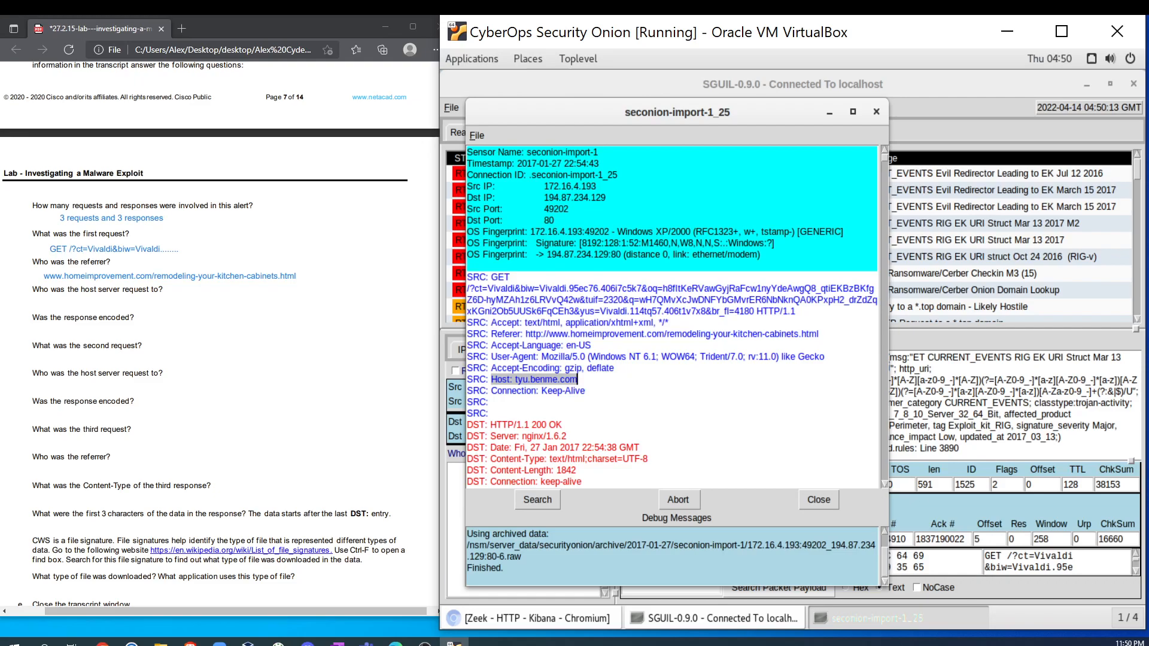
click(57, 304)
text(tyu.benme.com)
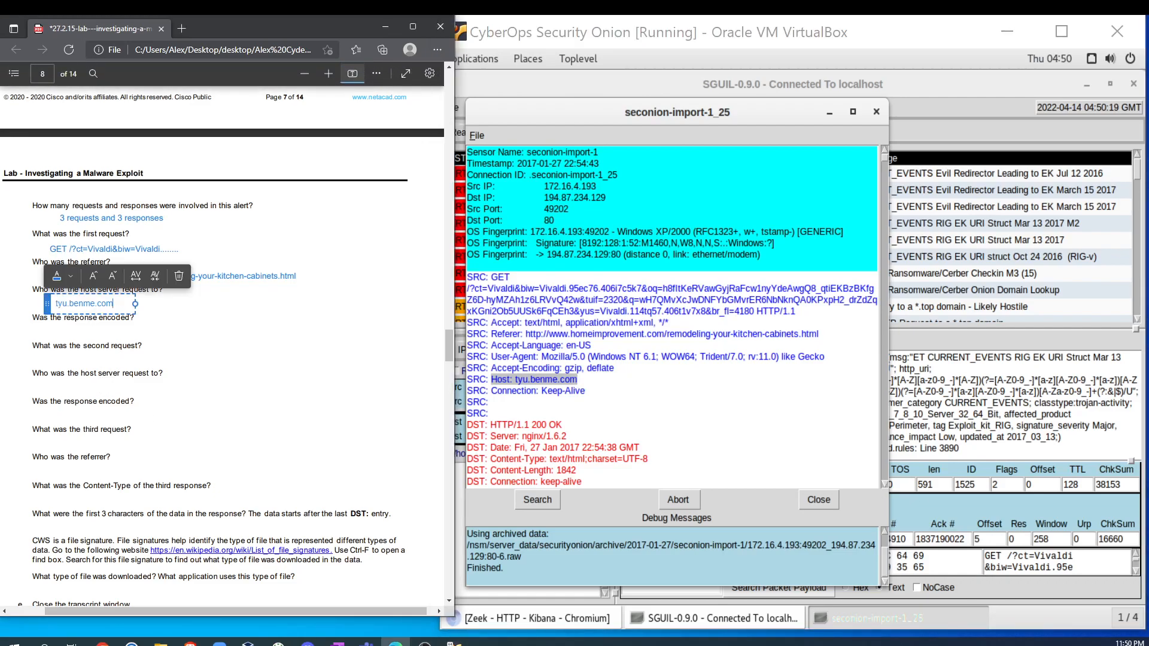
click(209, 310)
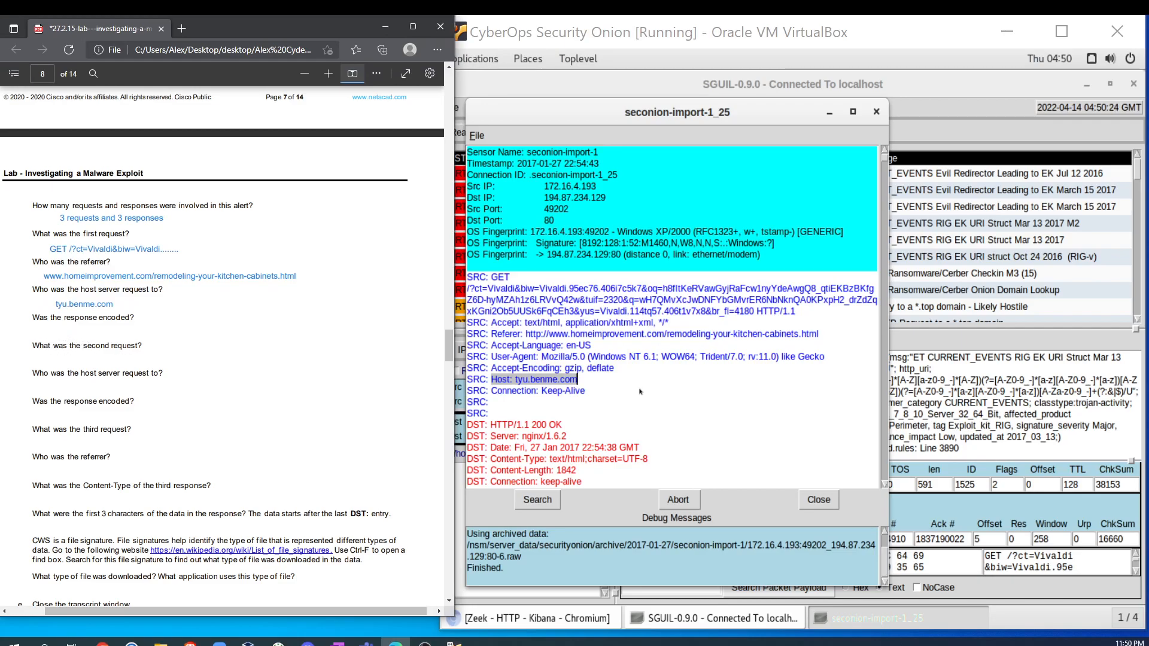
Step: Highlight the first response's Content-Encoding value in the transcript and answer its encoding question with "yes in a gzip"
scroll(598, 412, down, 2)
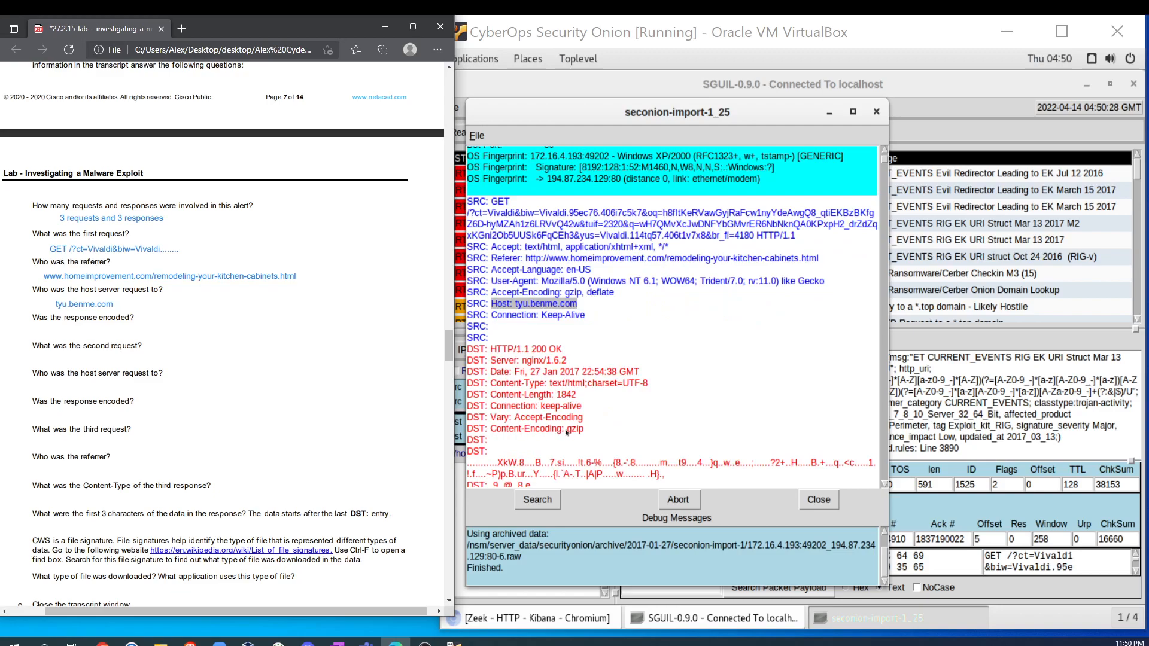
double_click(571, 430)
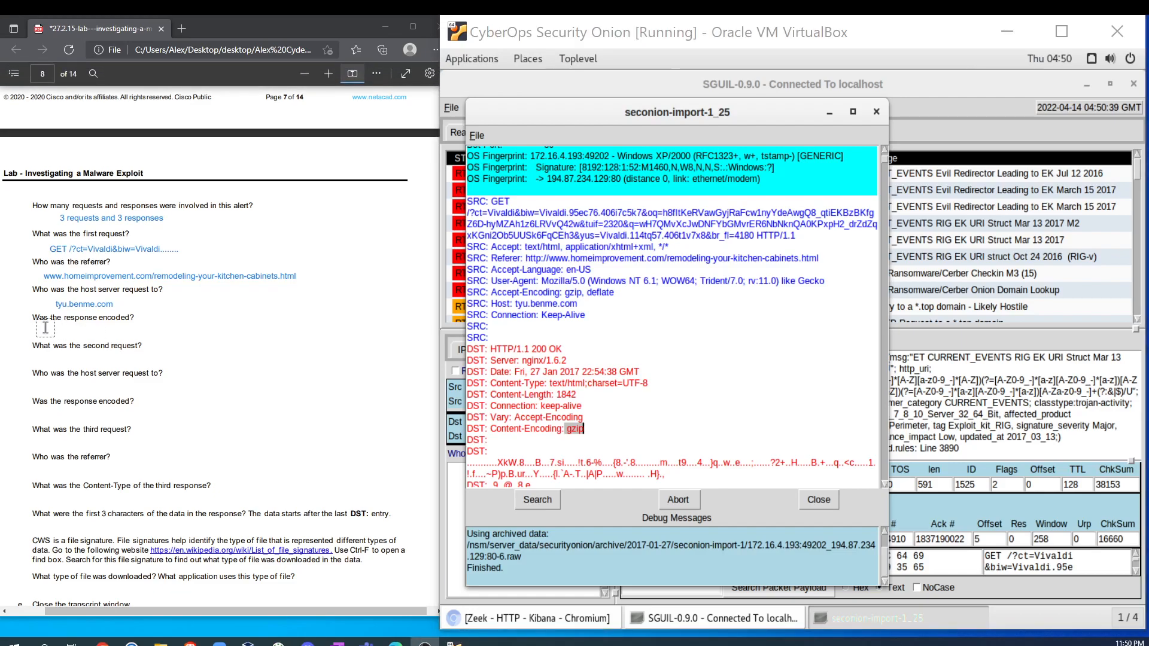
click(45, 328)
text(yes in a gzip)
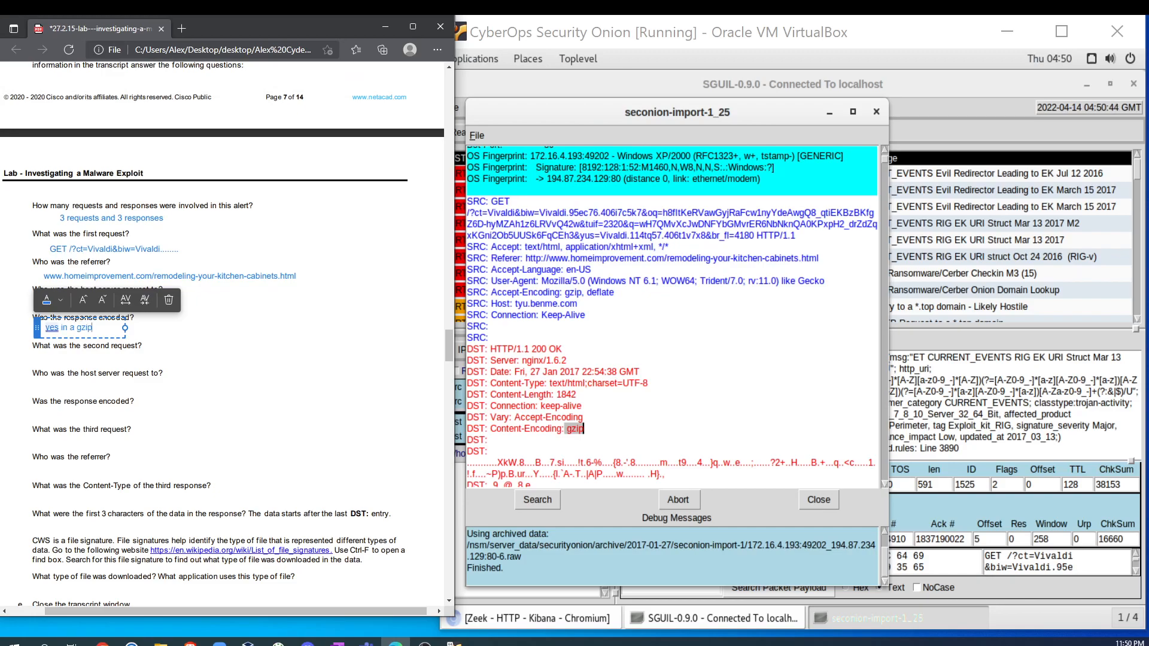
click(173, 353)
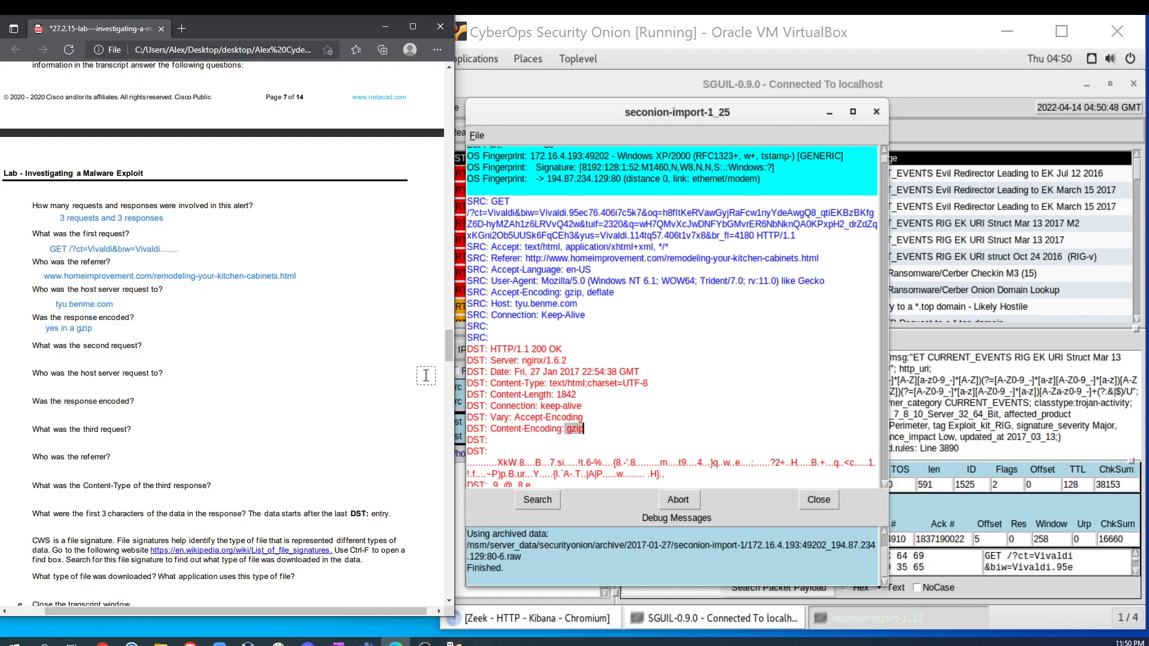
Step: Highlight the POST request in the transcript and answer the second-request question with "POST /?oq=CEh3h8…. Vivald"
scroll(673, 387, down, 10)
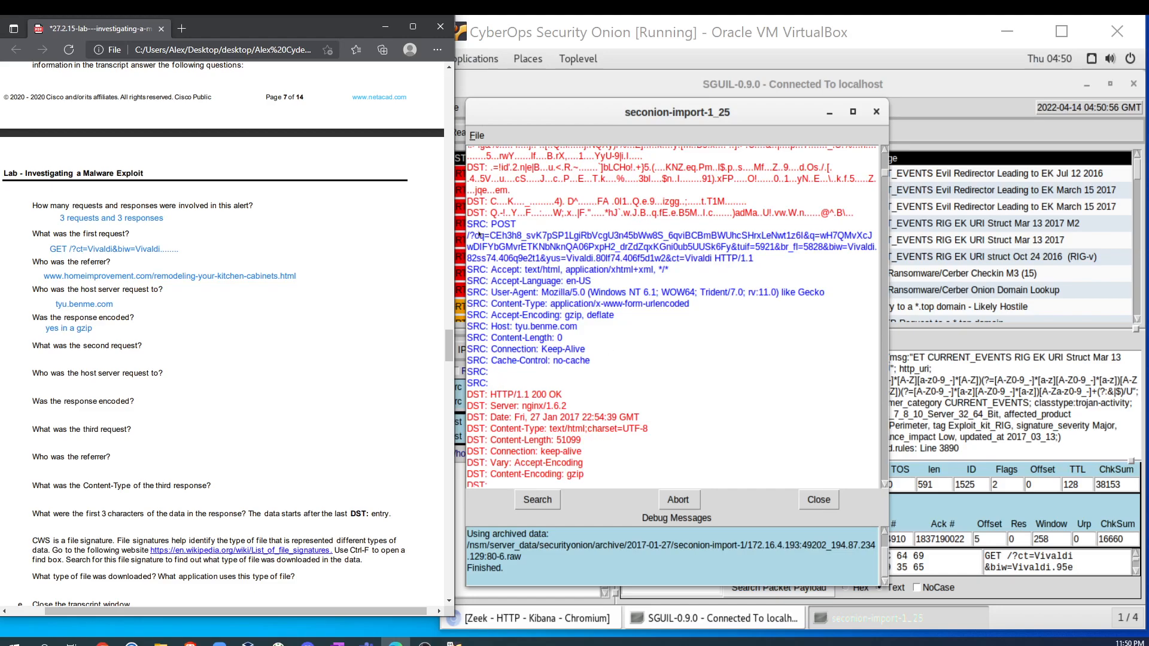
drag(490, 225, 767, 264)
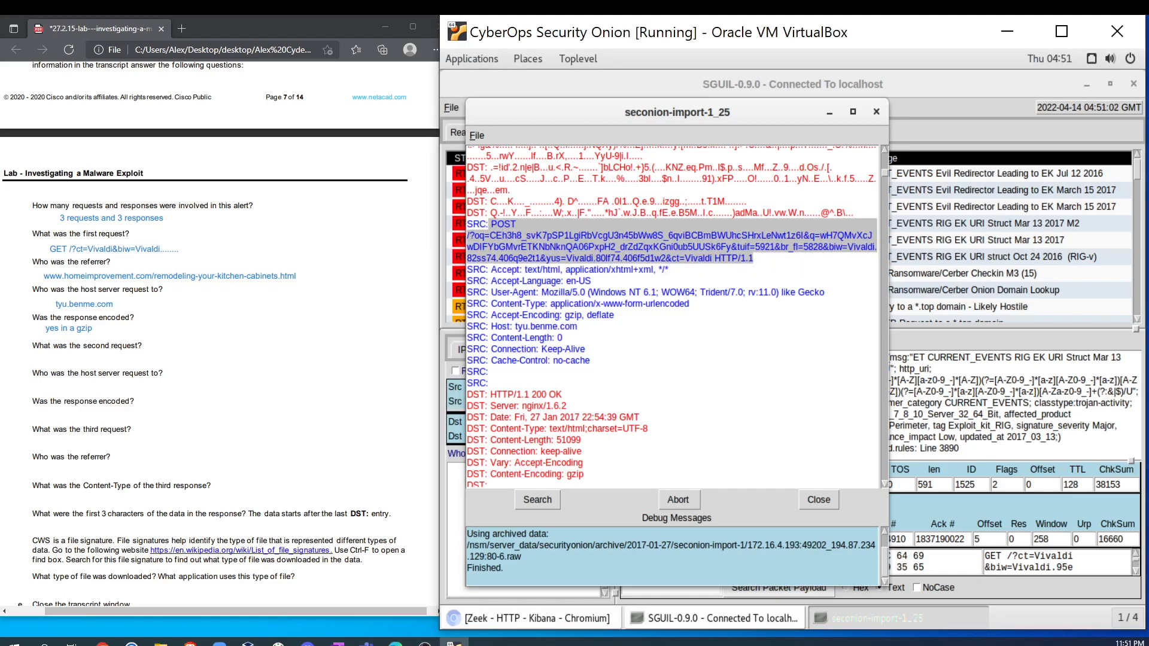
click(45, 361)
text(POST /?oq=CEh3h8…. Vivald)
click(218, 369)
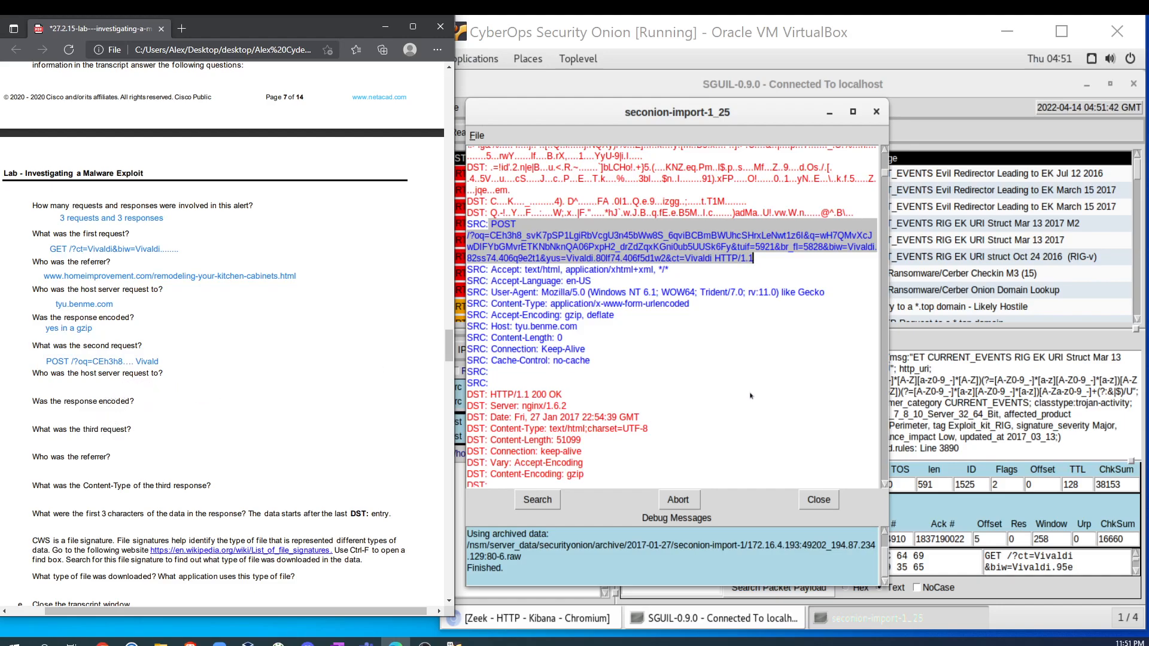
Step: Highlight the second request's Host value and copy the earlier answer tyu.benme.com into the second host server question
drag(515, 327, 578, 327)
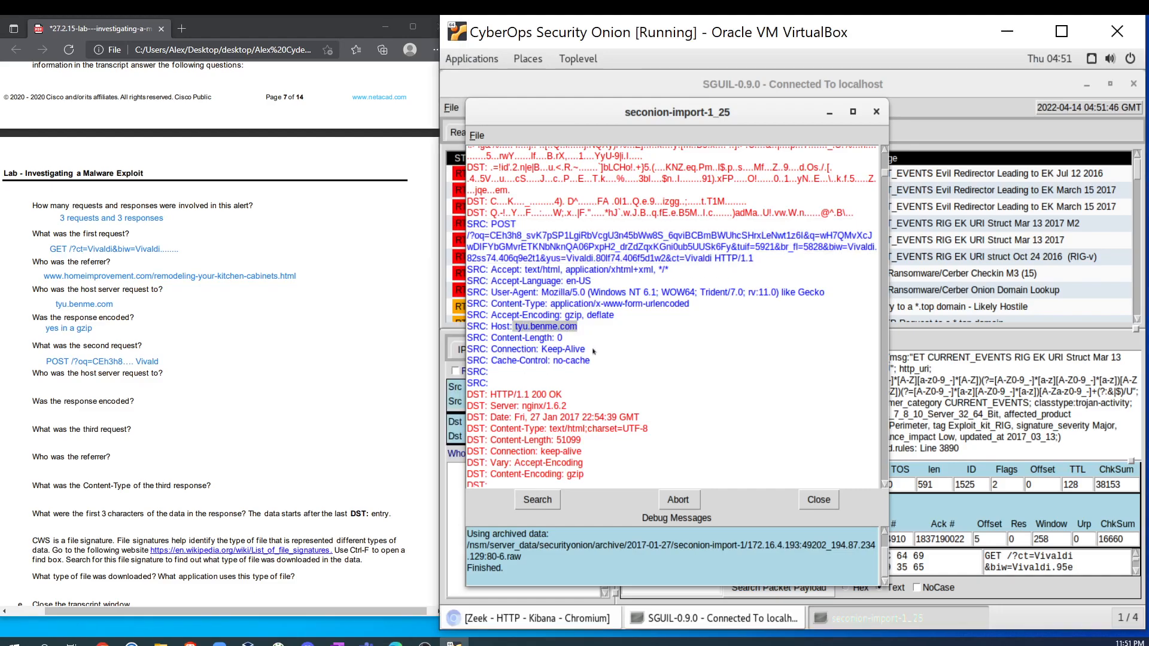
click(89, 304)
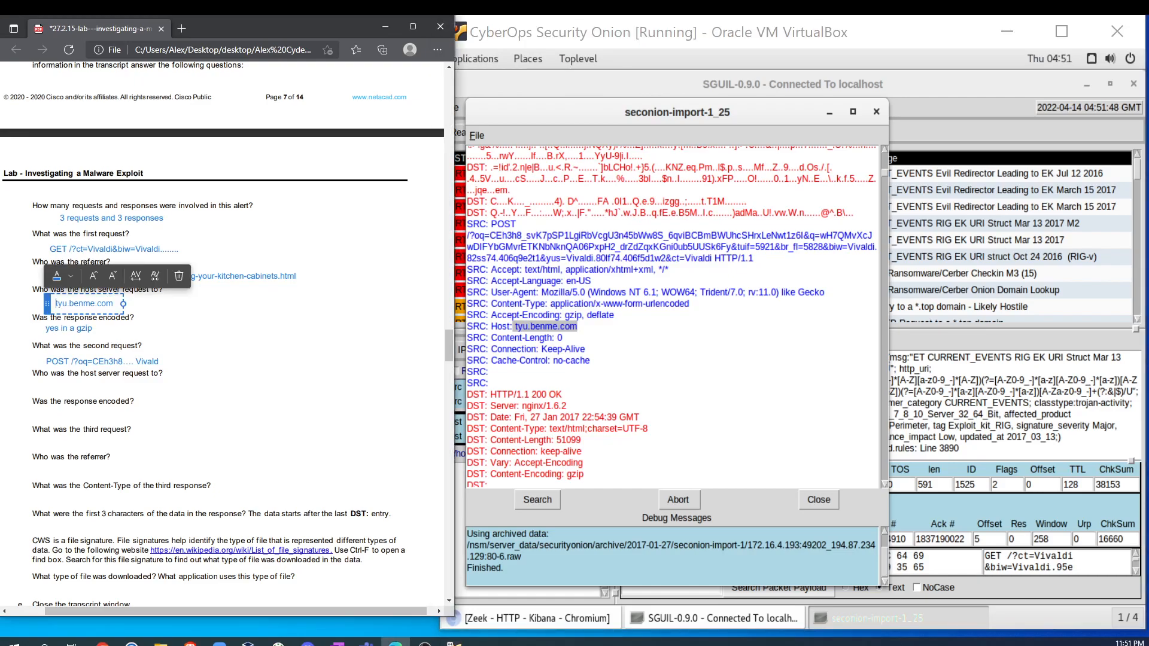
key(ctrl+a)
key(ctrl+c)
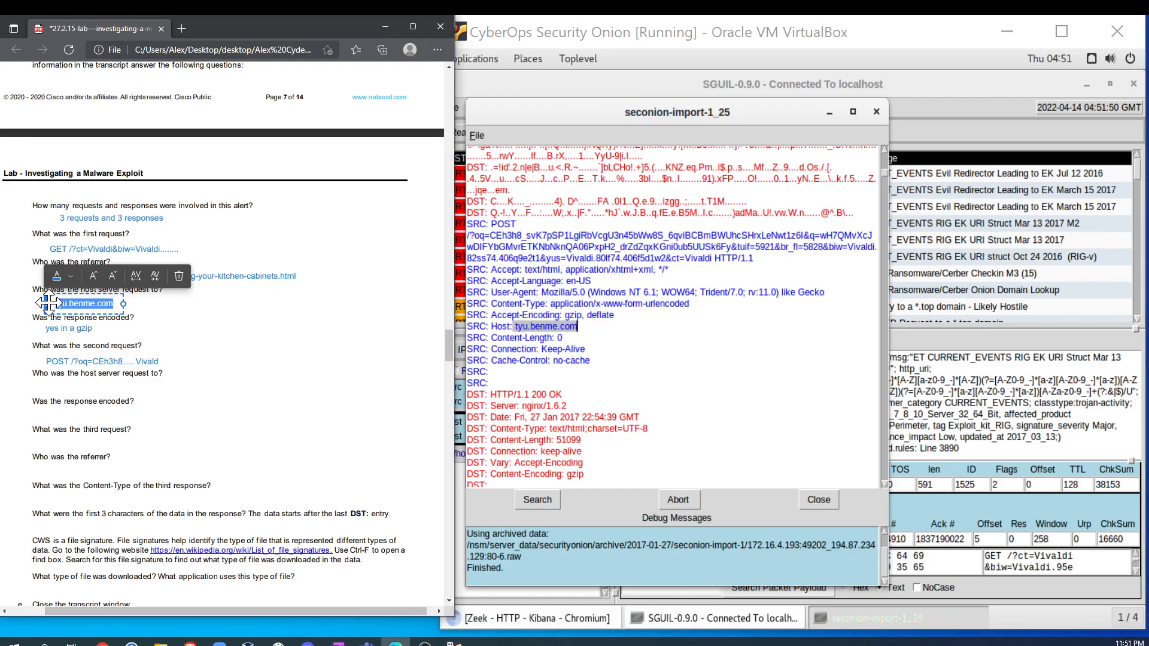
click(51, 381)
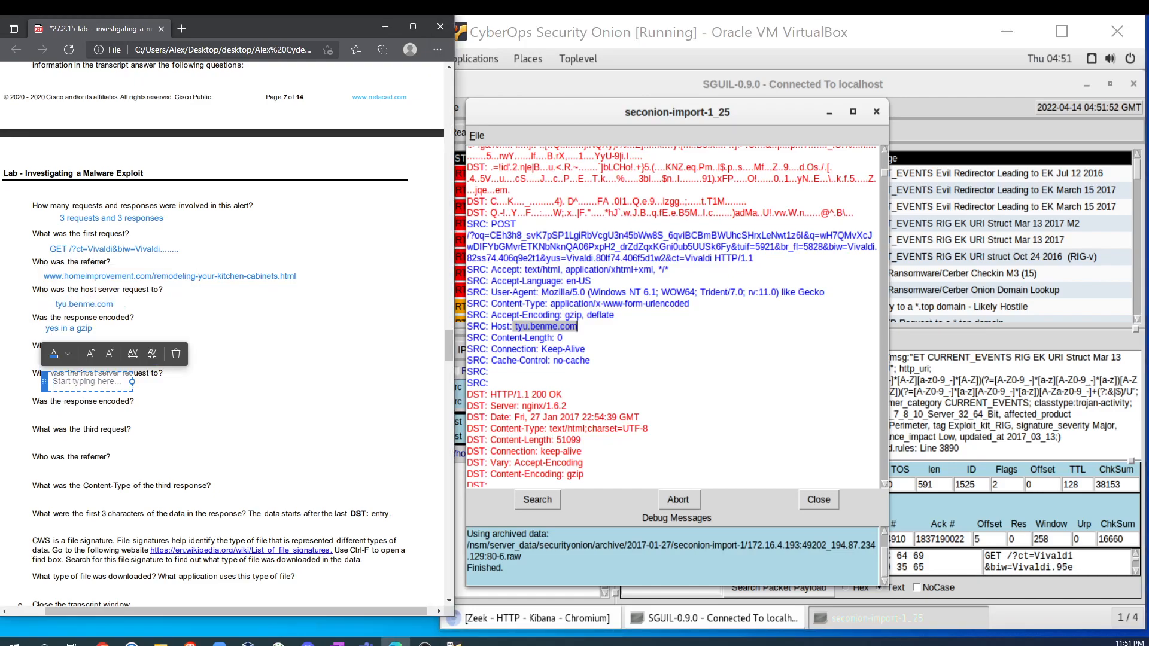
key(ctrl+v)
click(245, 391)
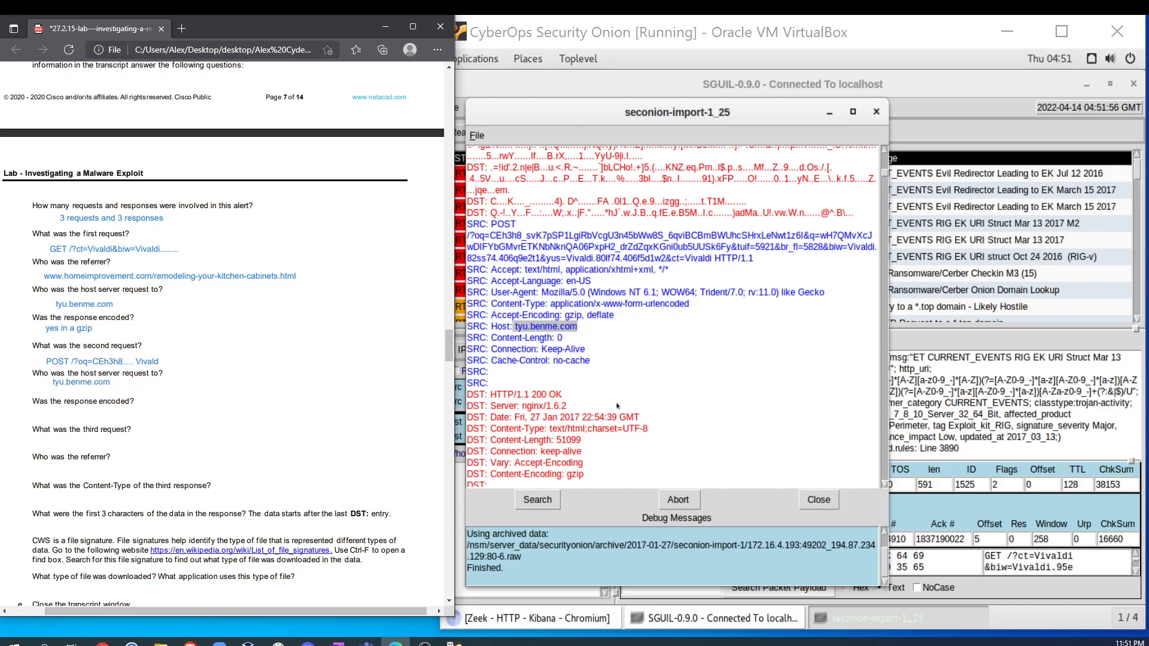
Step: Find the second response's Content-Encoding in the transcript and answer its encoding question with "yes in gzip"
scroll(579, 424, down, 1)
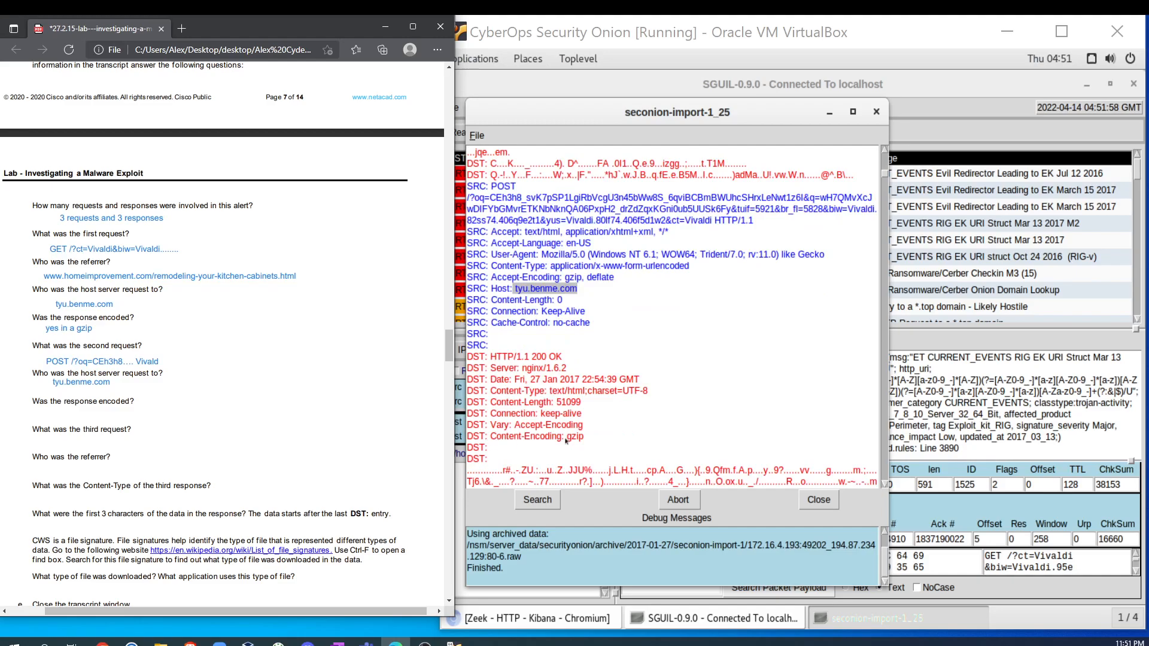
click(63, 415)
text(yes )
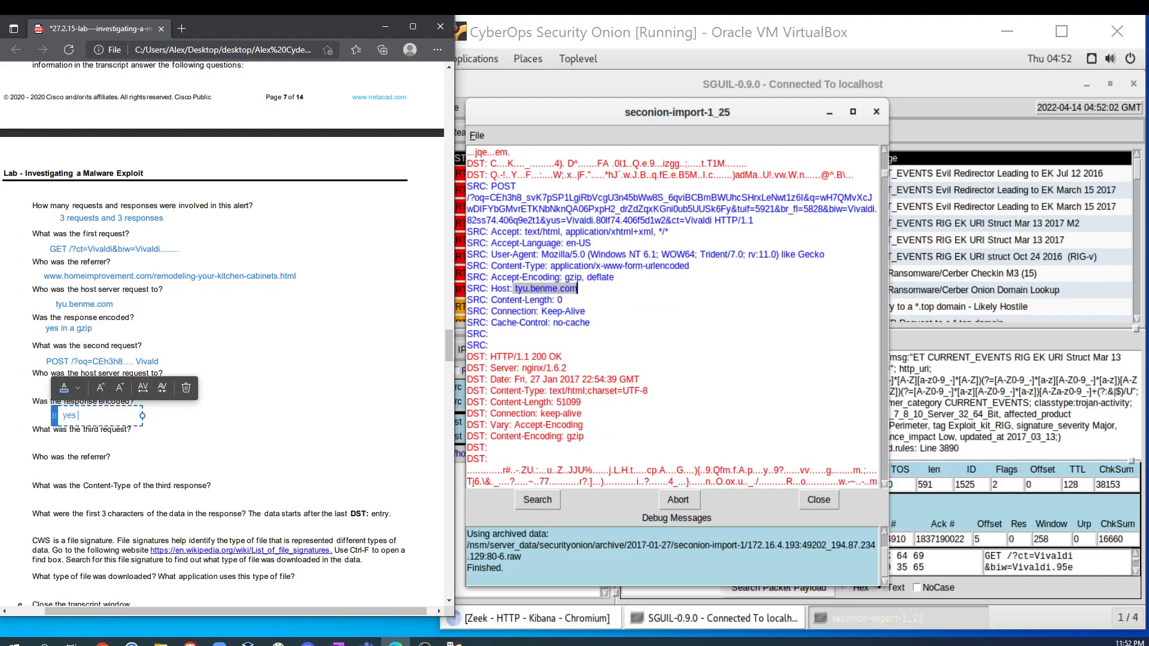
text(in gzip)
click(216, 417)
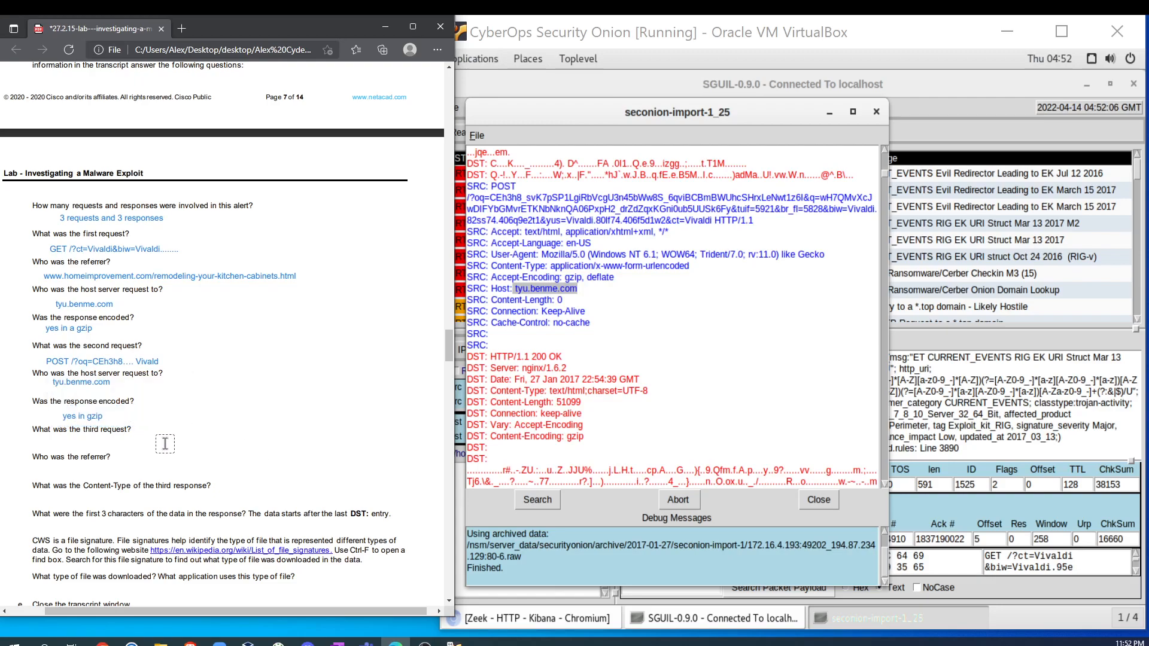
Step: Highlight the last GET request in the transcript and answer the third-request question with "GET /?biw=SeaMonkey.105...."
scroll(843, 307, down, 4)
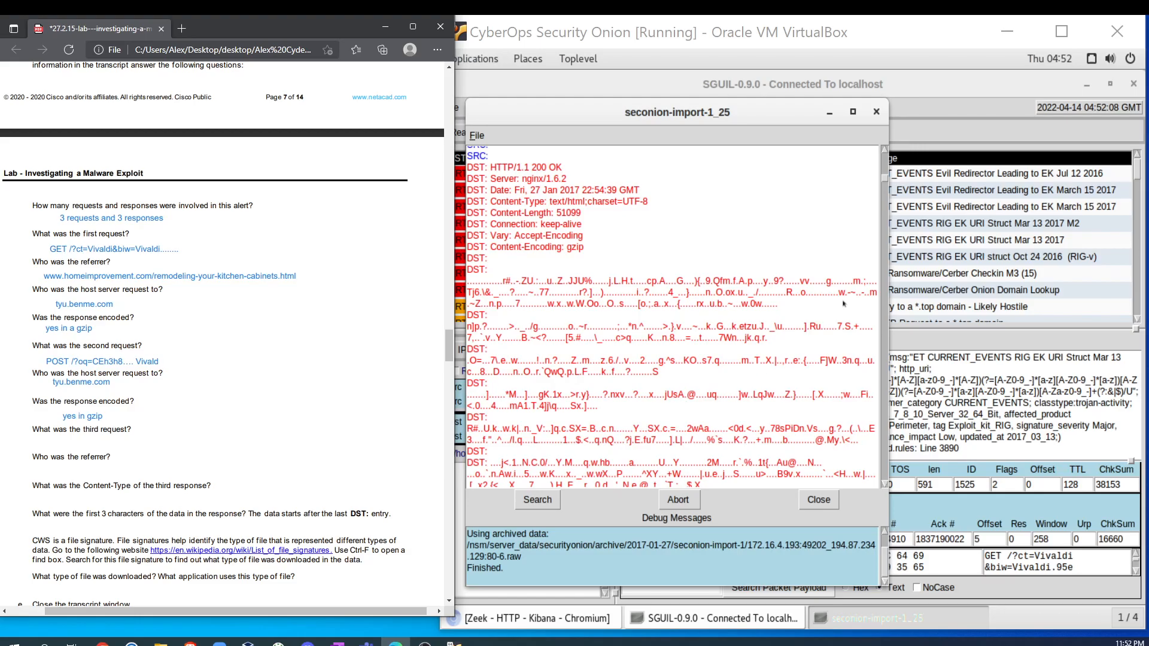
drag(886, 178, 875, 394)
scroll(676, 374, down, 8)
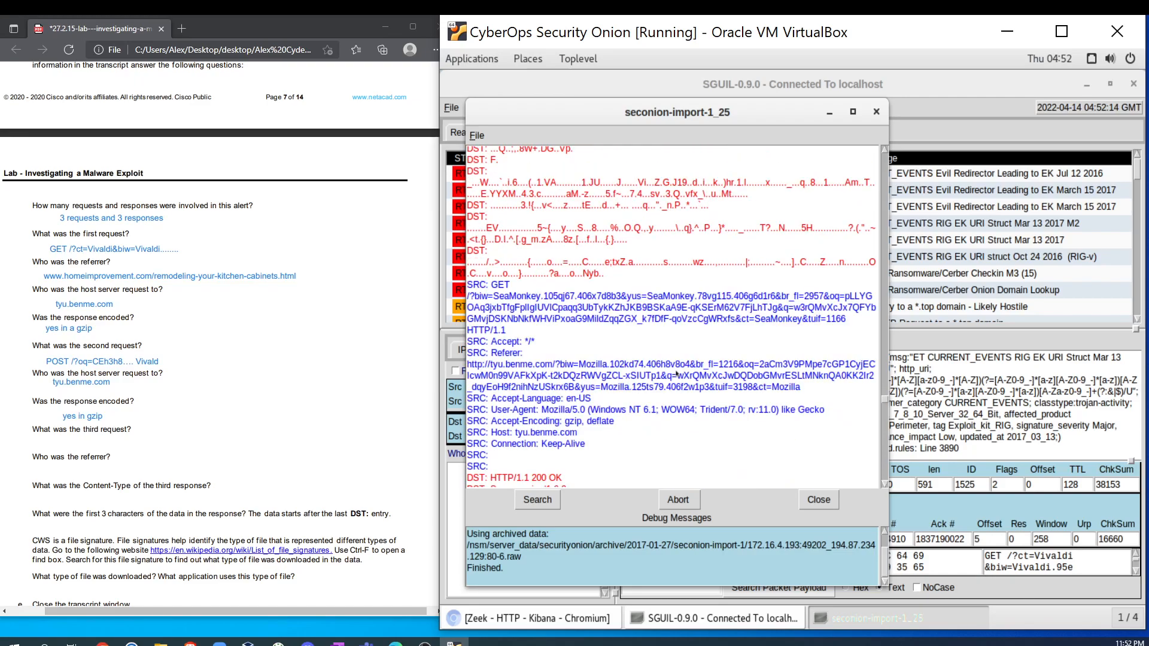
drag(492, 290, 508, 330)
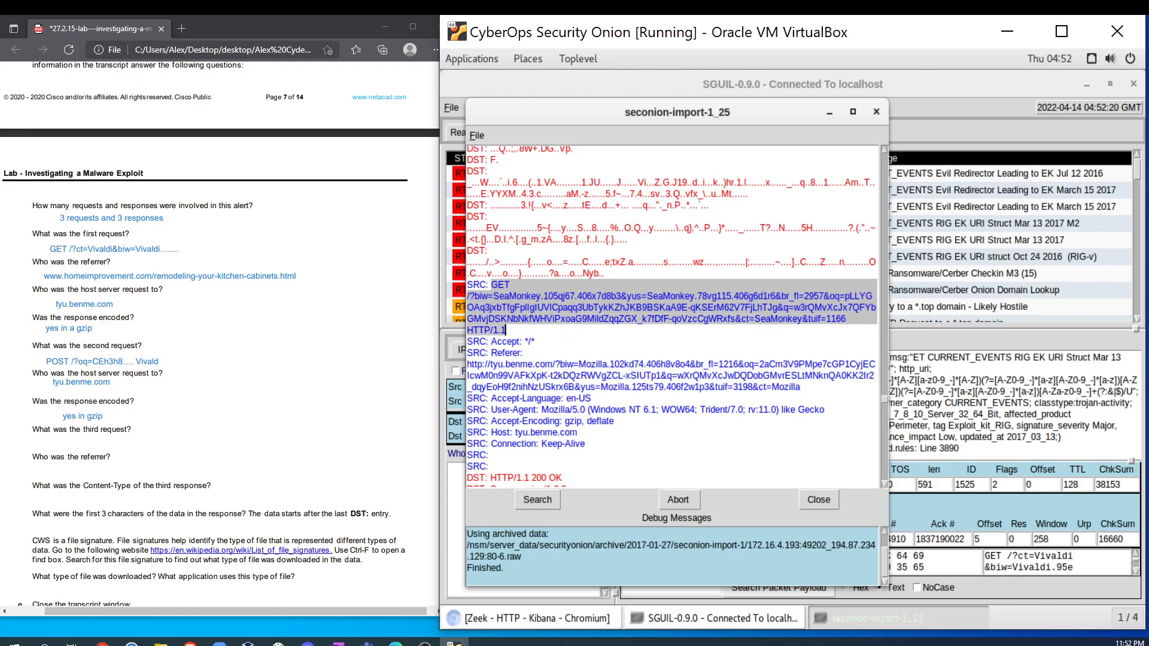
click(48, 443)
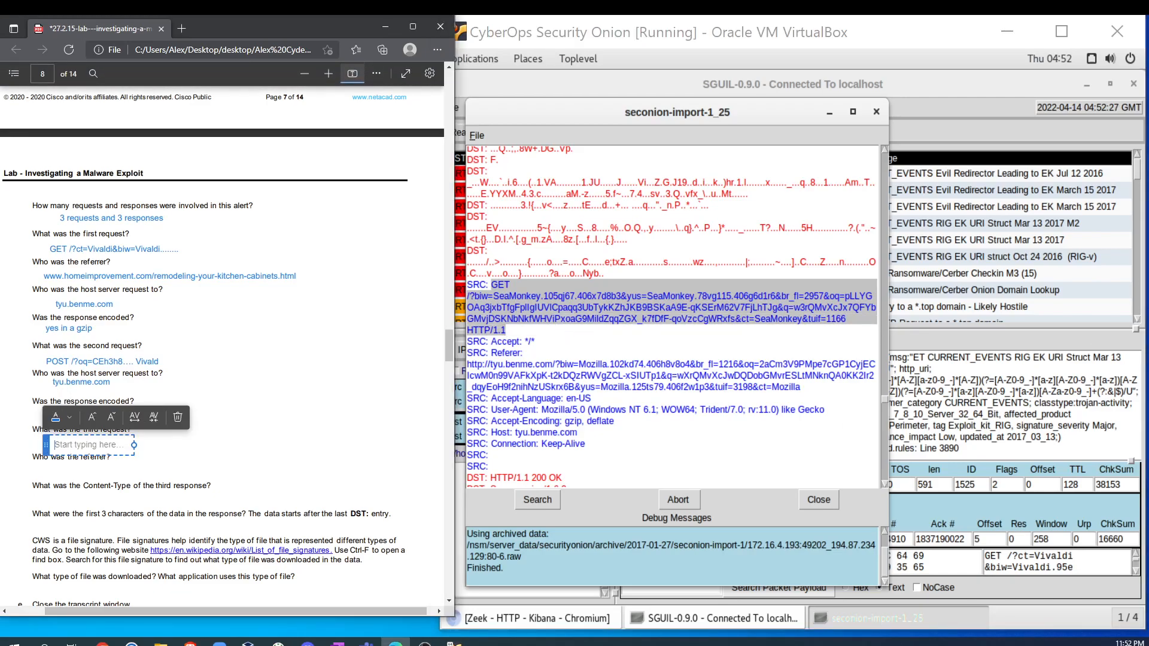
text(GET /?biw=SeaMonkey.105)
text(....)
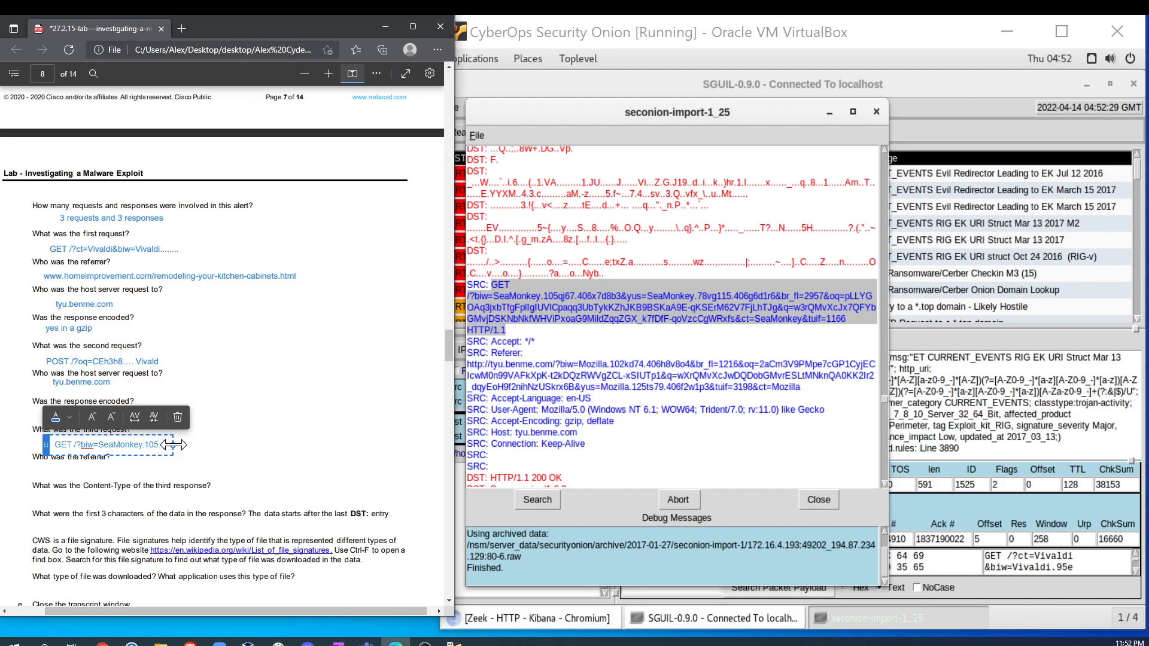
click(259, 448)
scroll(204, 436, down, 2)
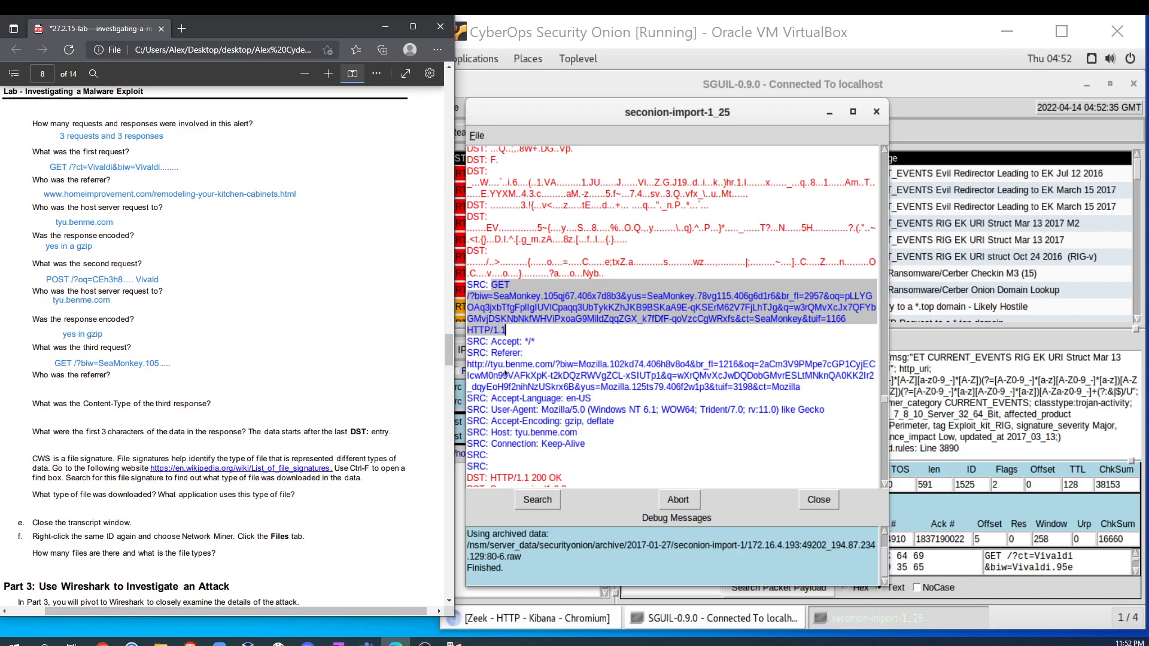
drag(468, 363, 806, 391)
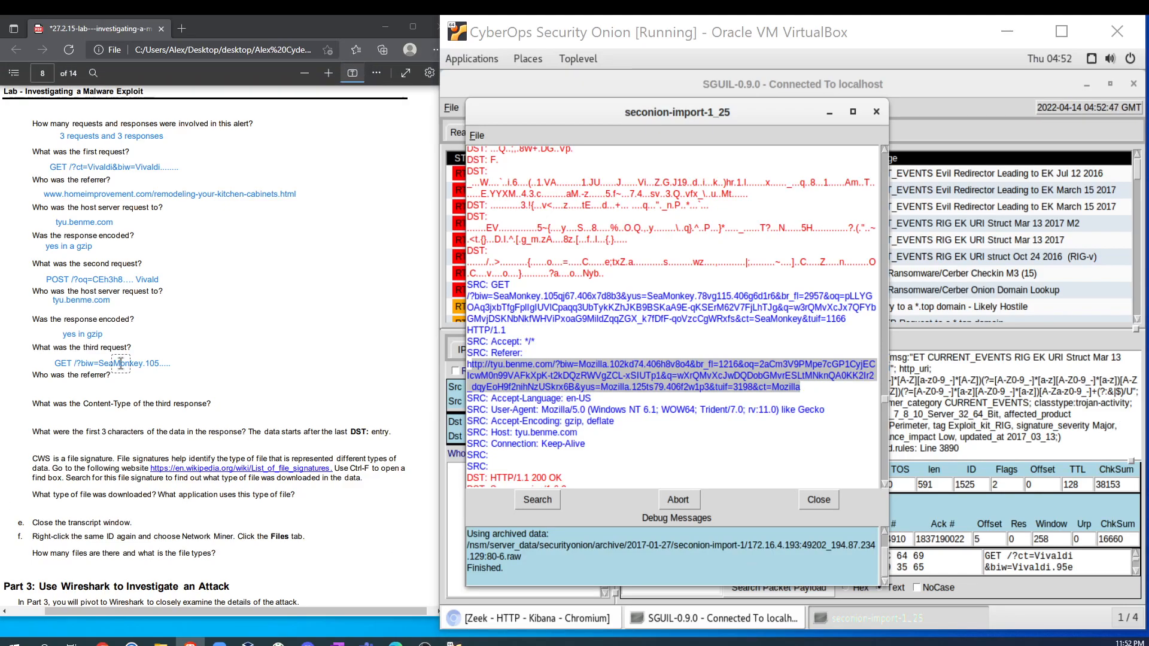
click(53, 390)
text(http://tyu.benme.com/?biw…)
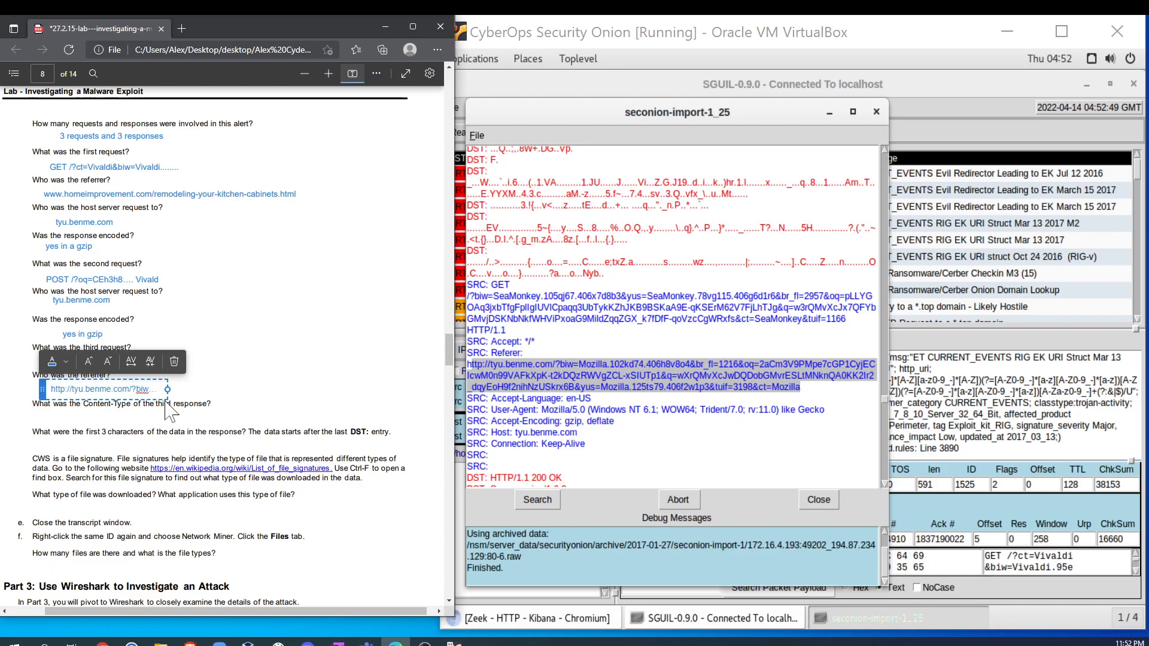
click(179, 415)
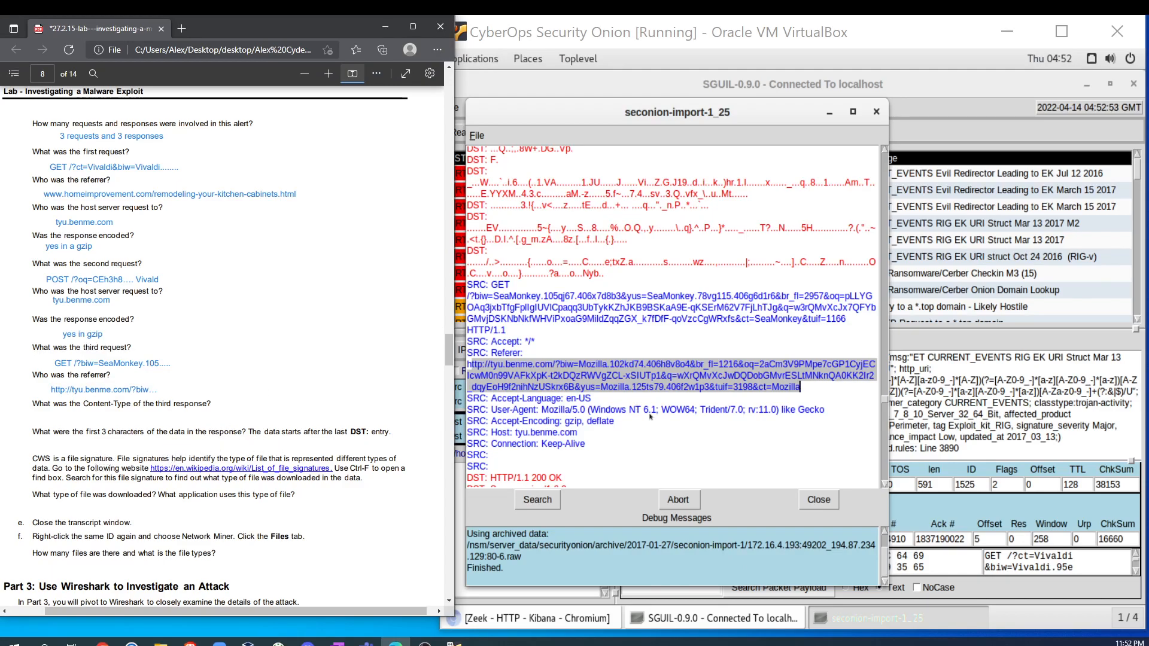
Step: Highlight the third response's Content-Type line and answer the Content-Type question with application/x-shockwave-flash
scroll(639, 398, down, 2)
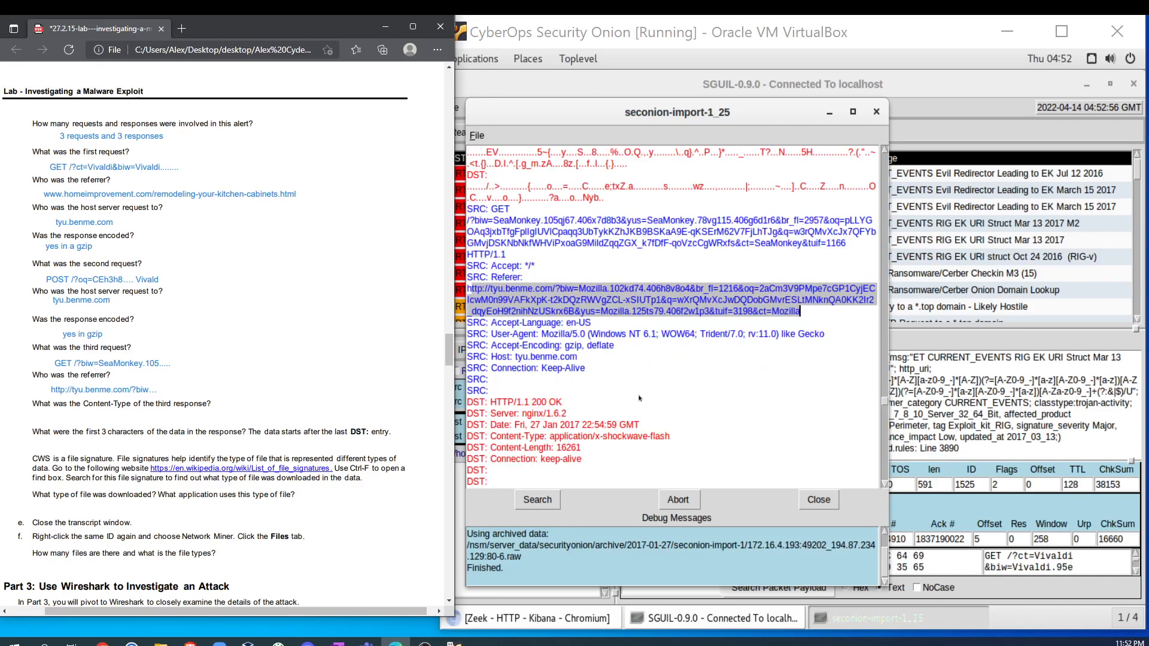
scroll(639, 398, down, 2)
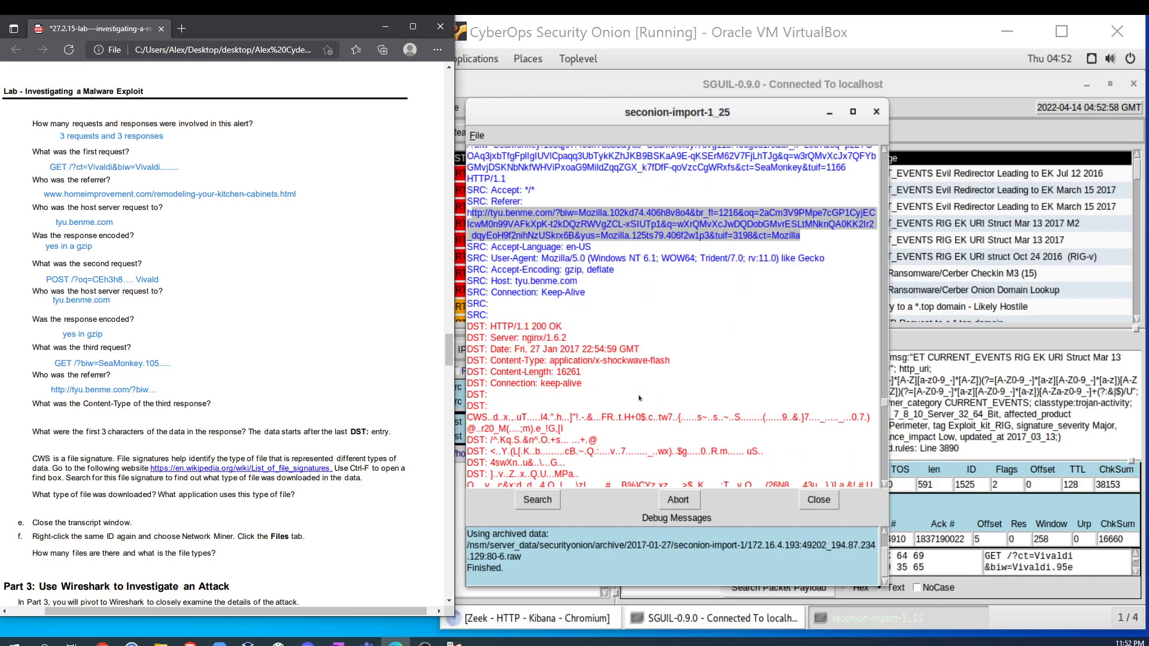
drag(491, 363, 685, 364)
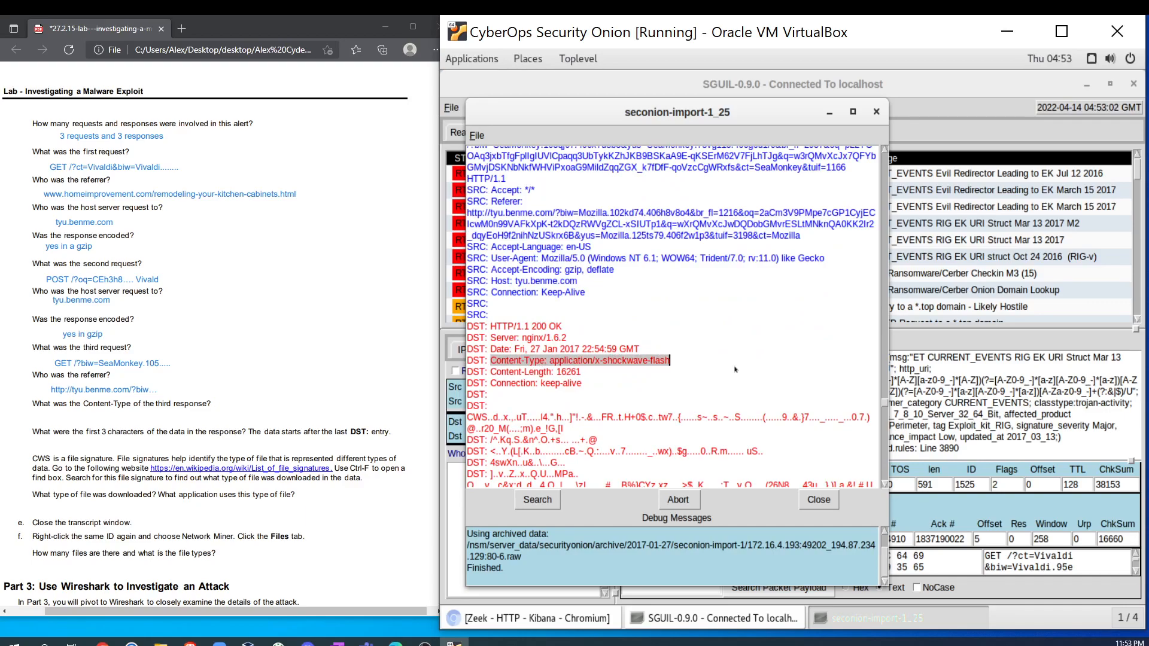
click(675, 365)
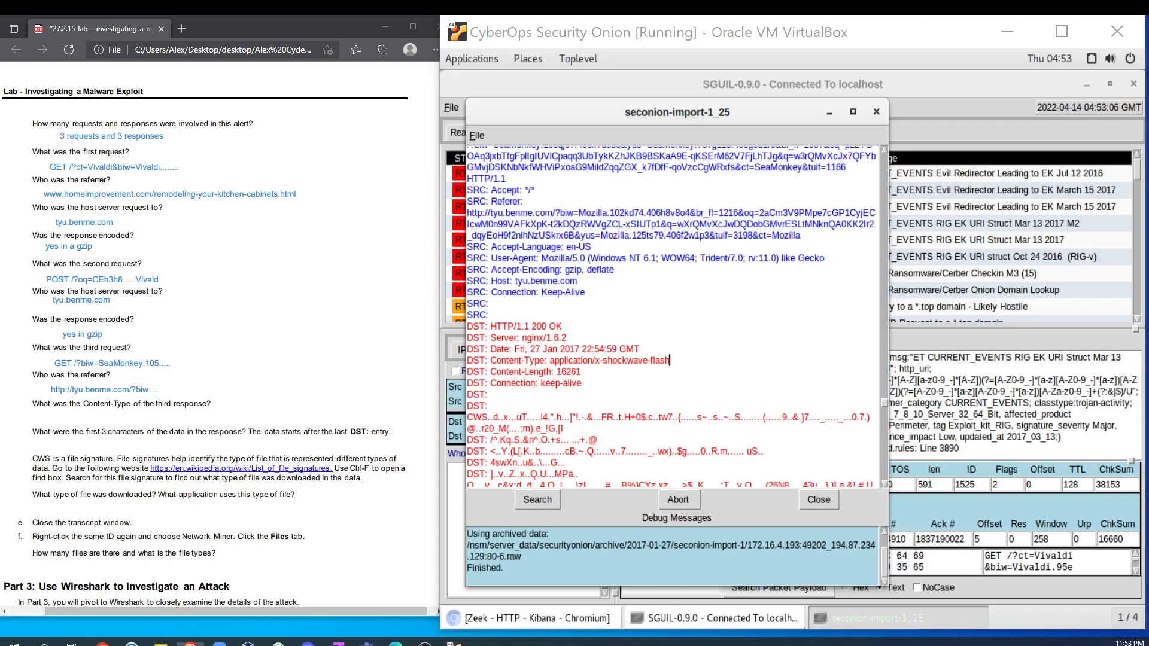
click(75, 415)
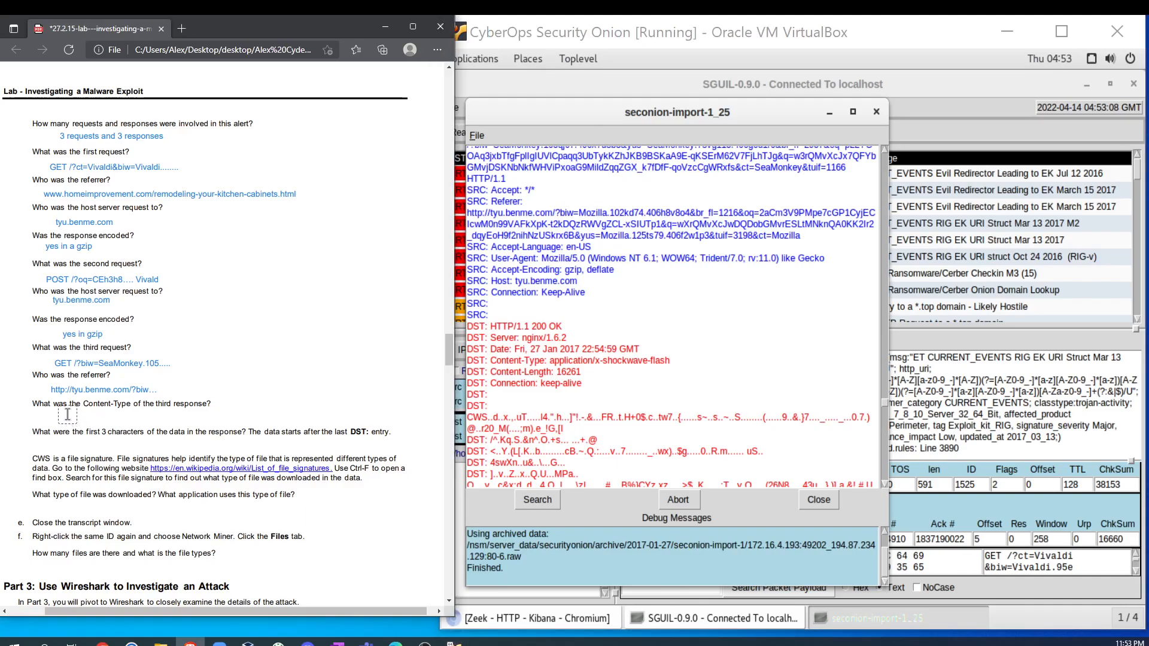
text(application/x-shockwave-flash)
Step: Highlight the start of the third response's data and answer the question on its first 3 characters with "CWS"
scroll(100, 404, down, 3)
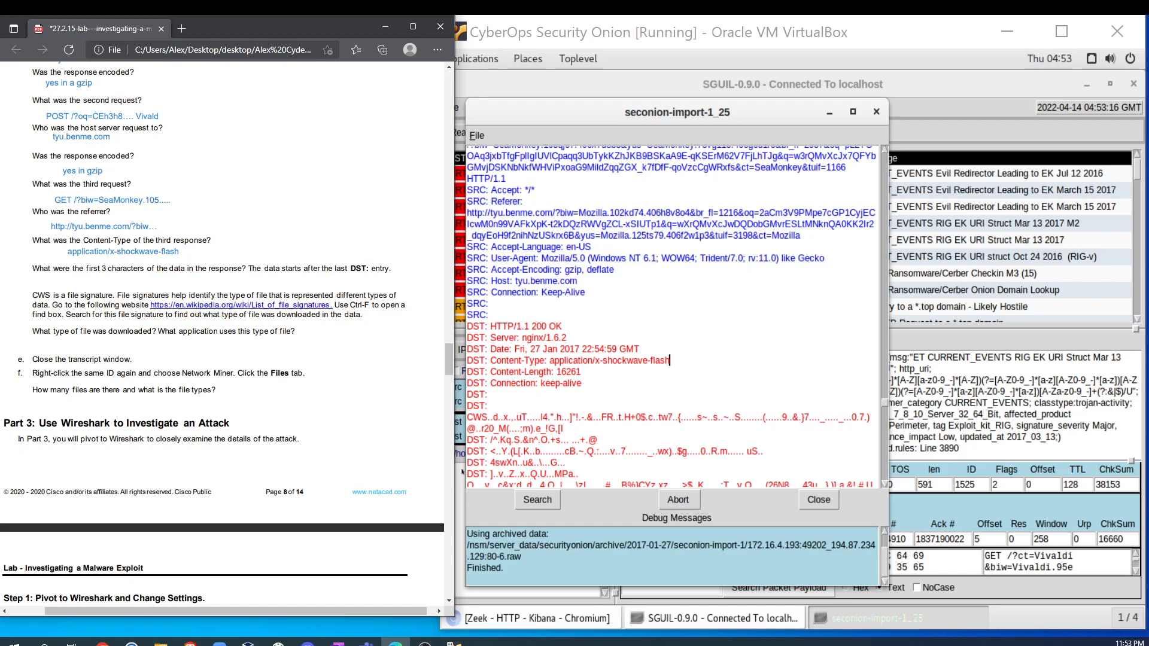
scroll(472, 342, down, 2)
drag(471, 342, 688, 461)
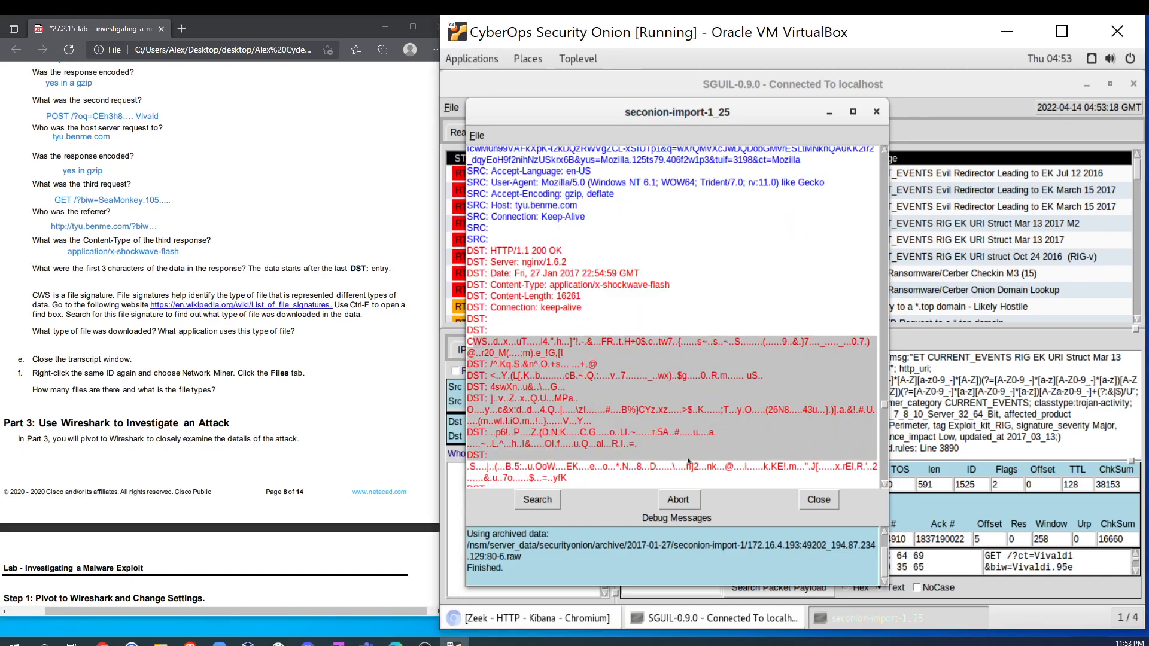
click(548, 323)
drag(492, 342, 472, 344)
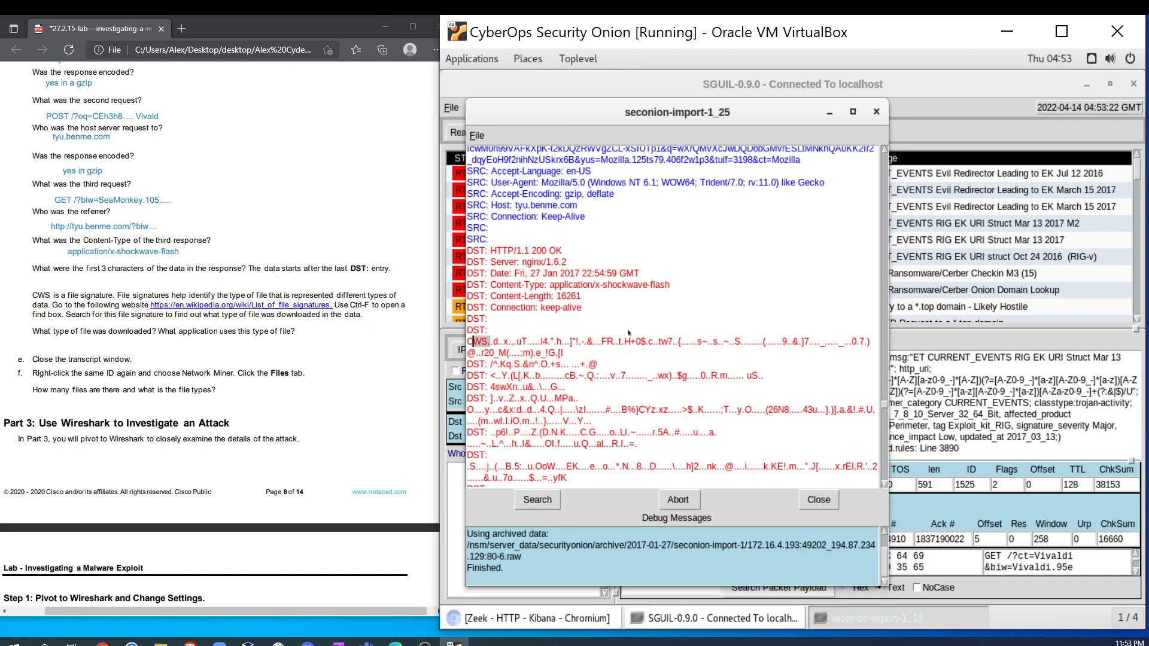
click(81, 268)
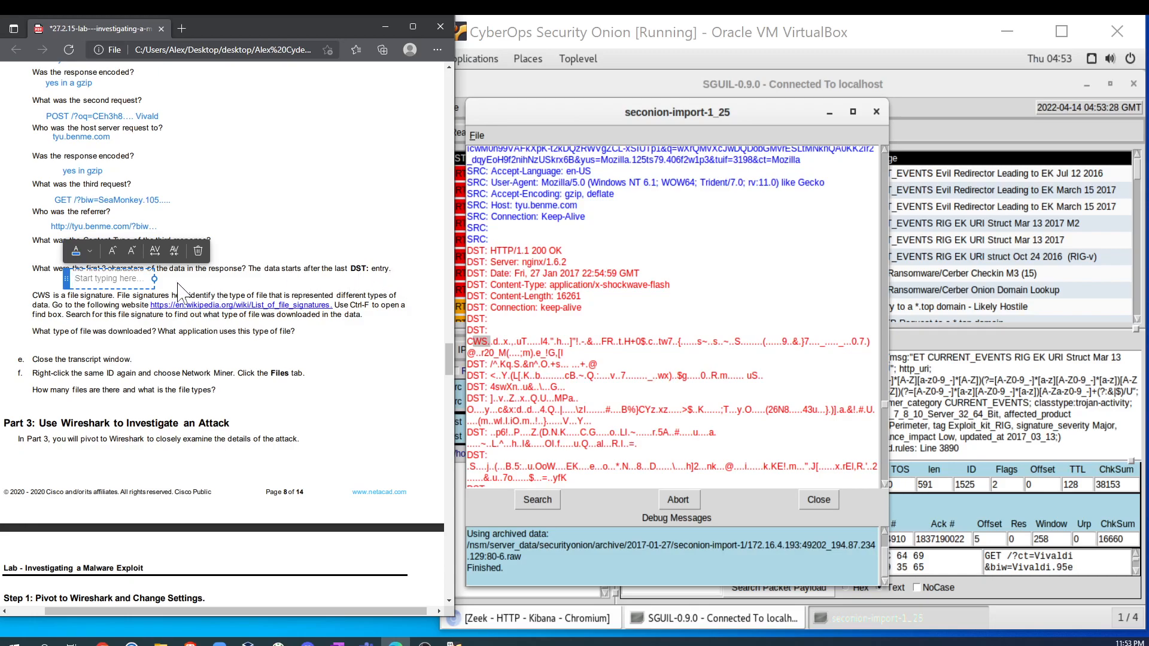
text(CWS)
click(394, 230)
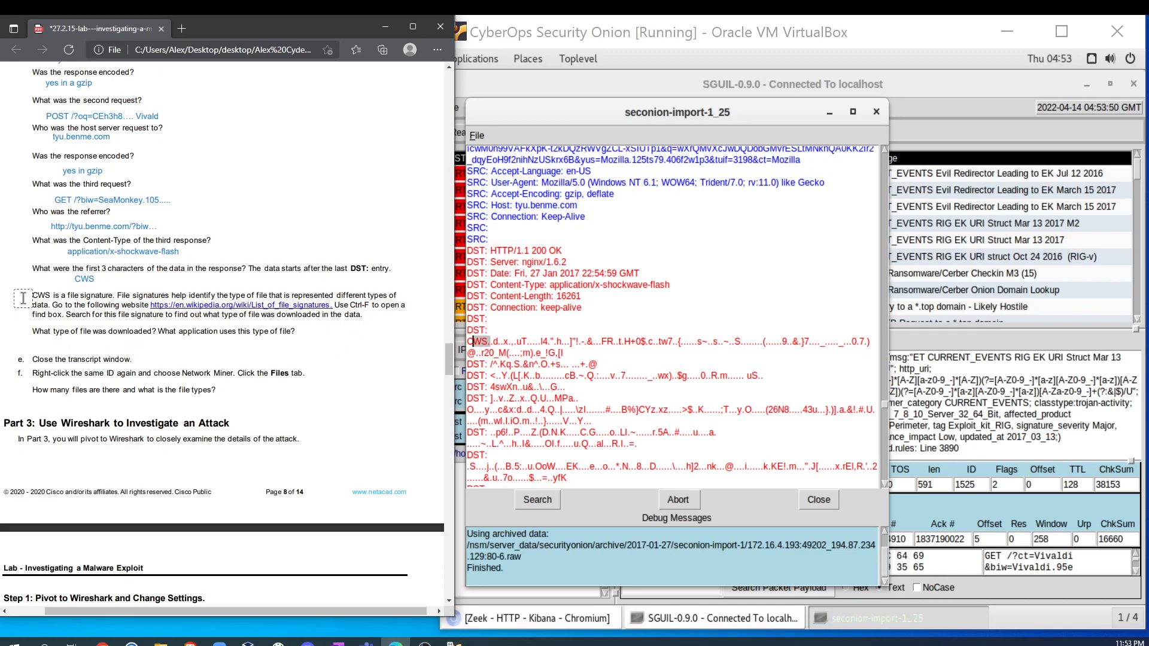
Step: Discard the stray text box, turn off text annotation, and open the lab's Wikipedia file-signature link in a new tab
click(207, 306)
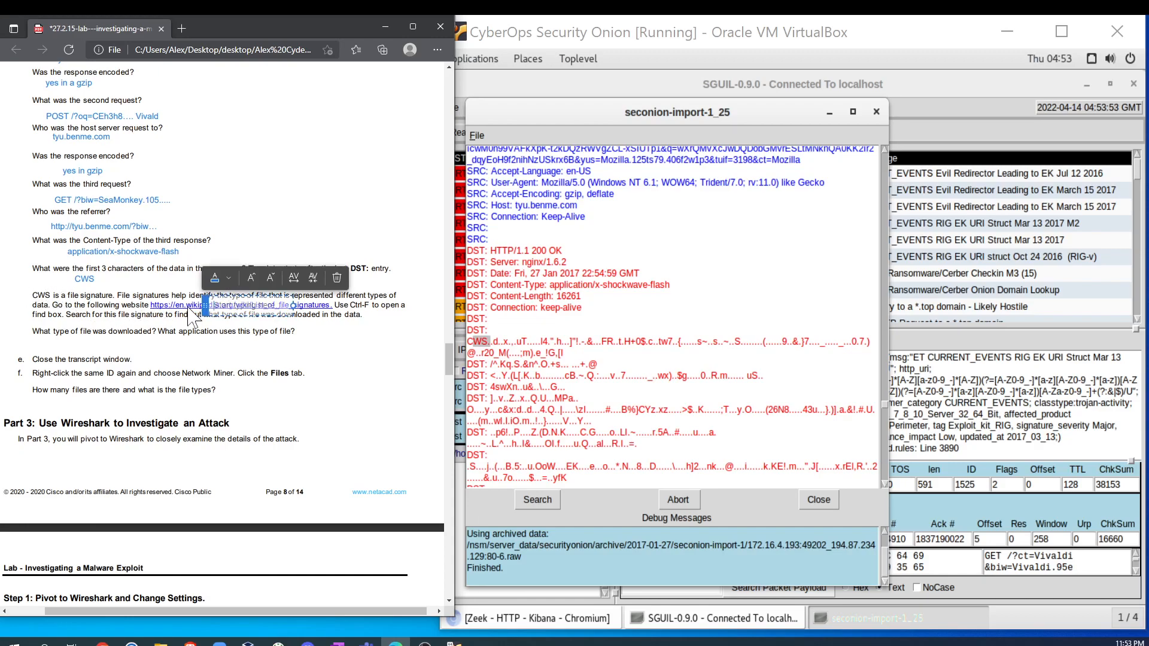
click(338, 280)
click(377, 74)
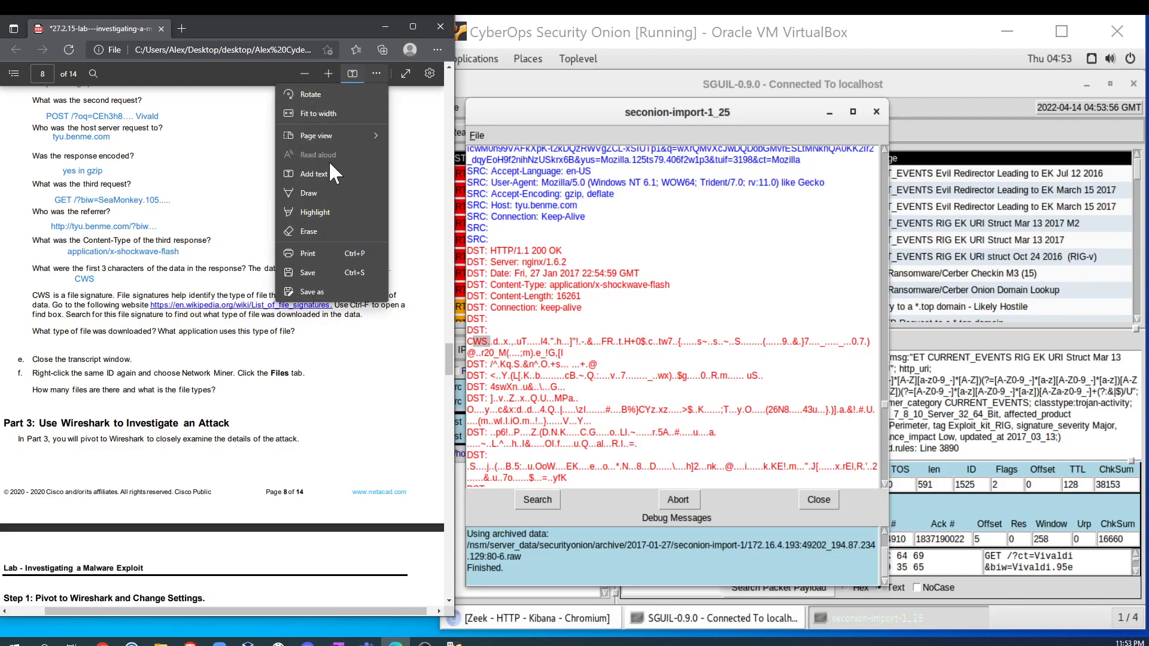
click(368, 71)
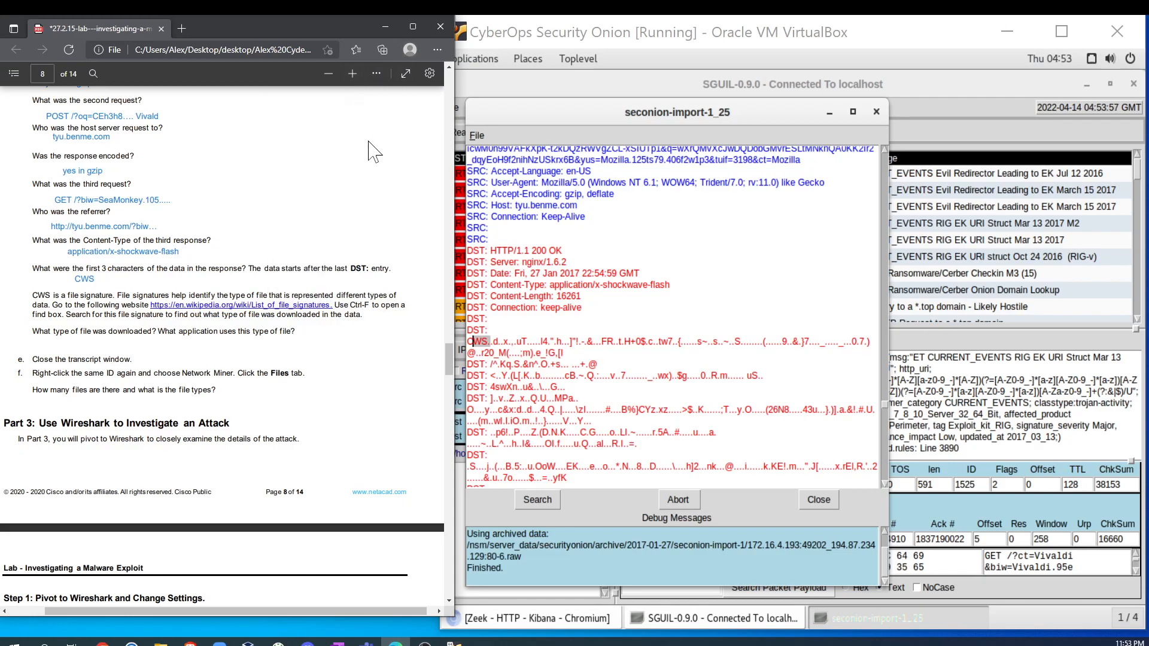
right_click(219, 305)
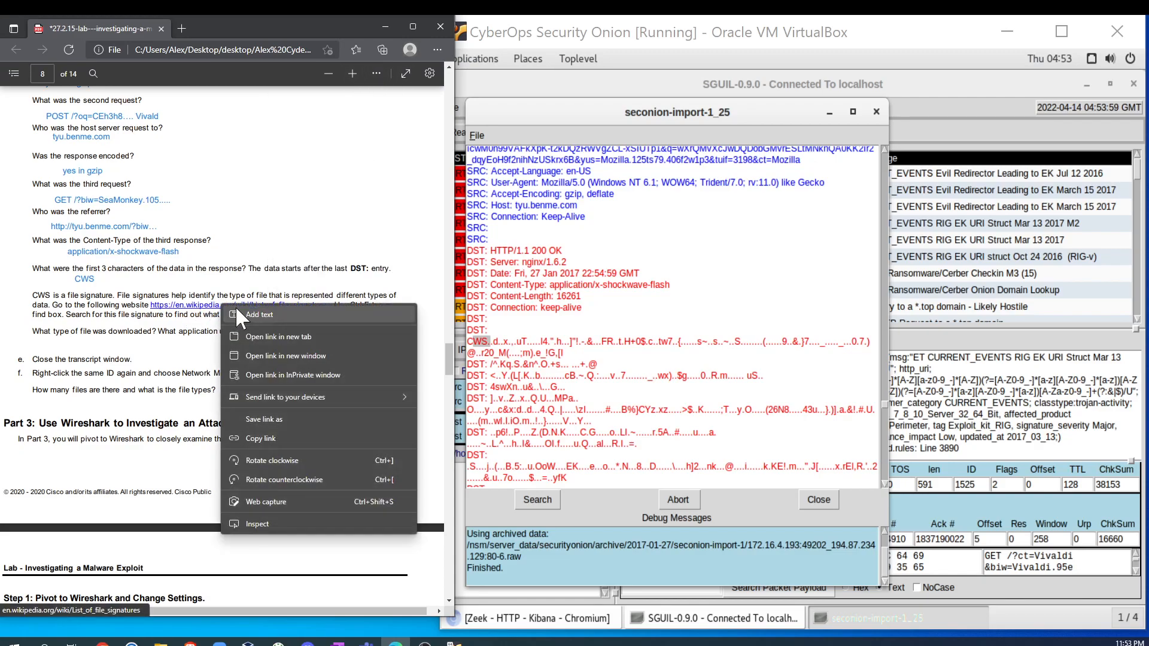
click(276, 338)
click(222, 31)
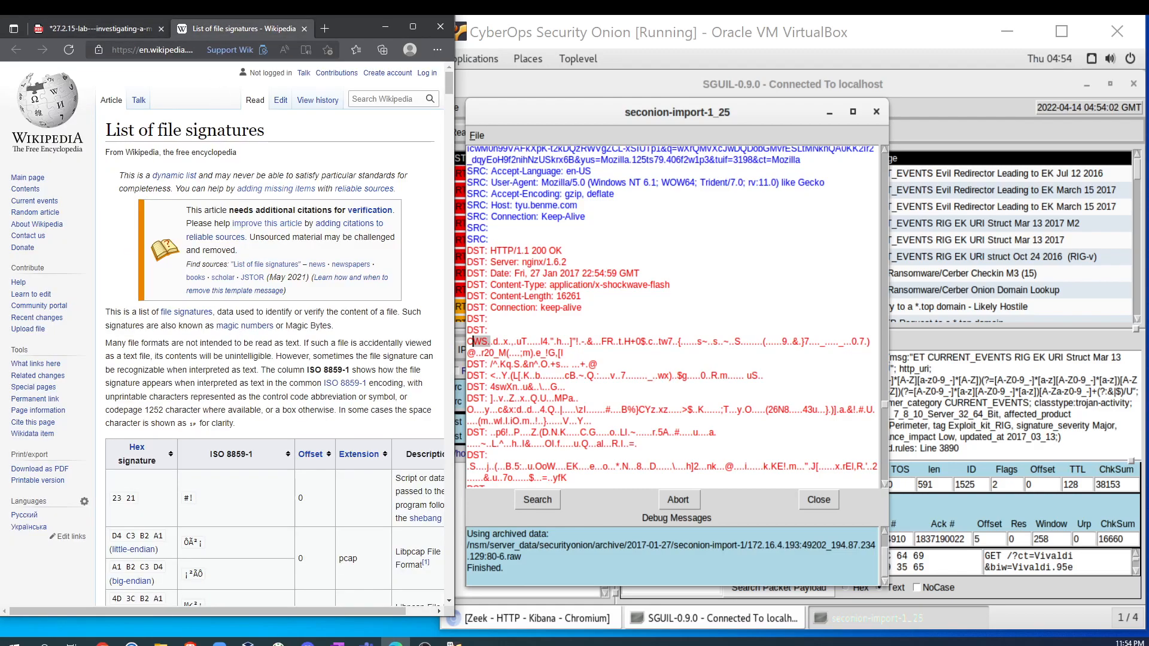
Step: Search the list of file signatures for "cws" and bring its full description column into view
key(ctrl+f)
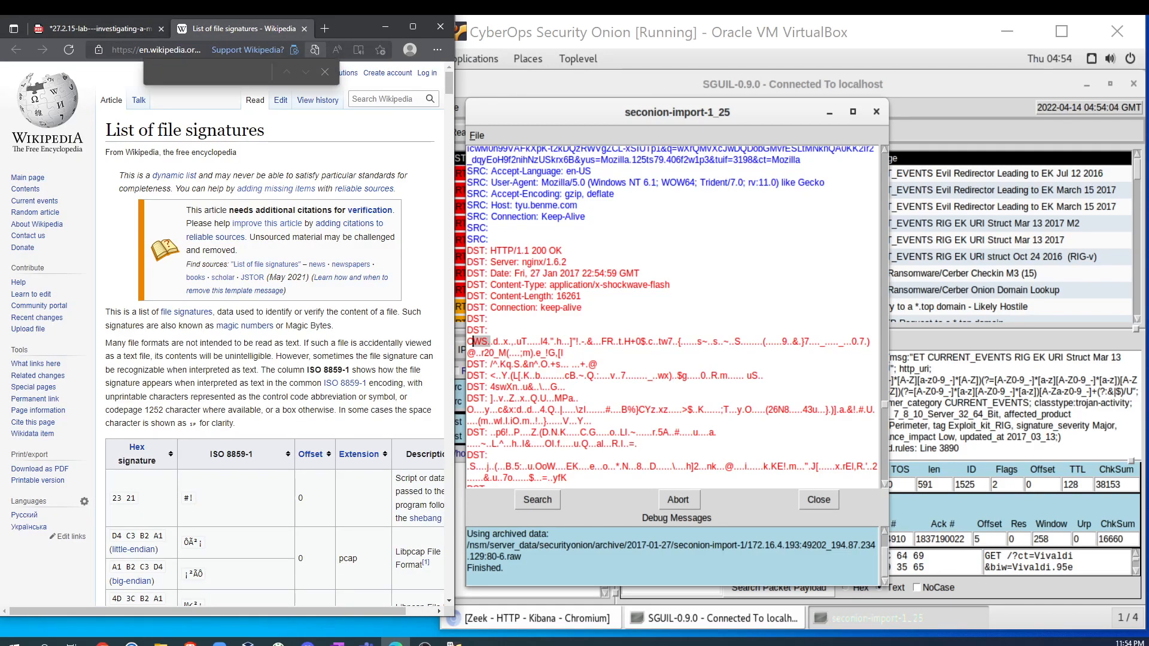
text(cws)
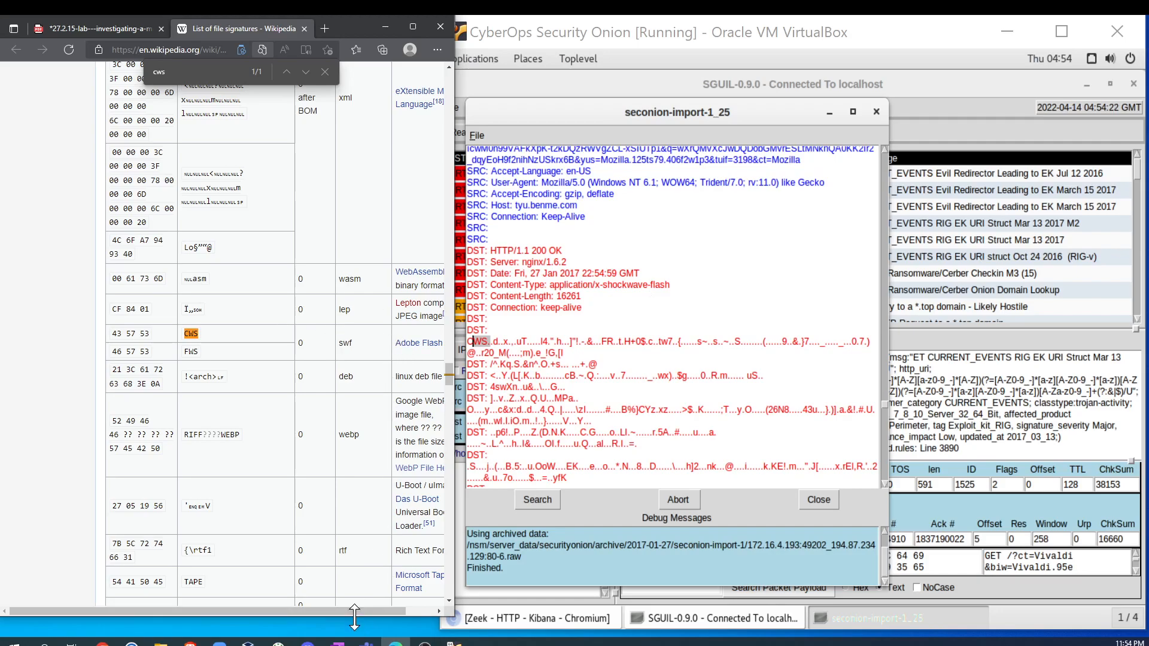
drag(353, 609, 391, 606)
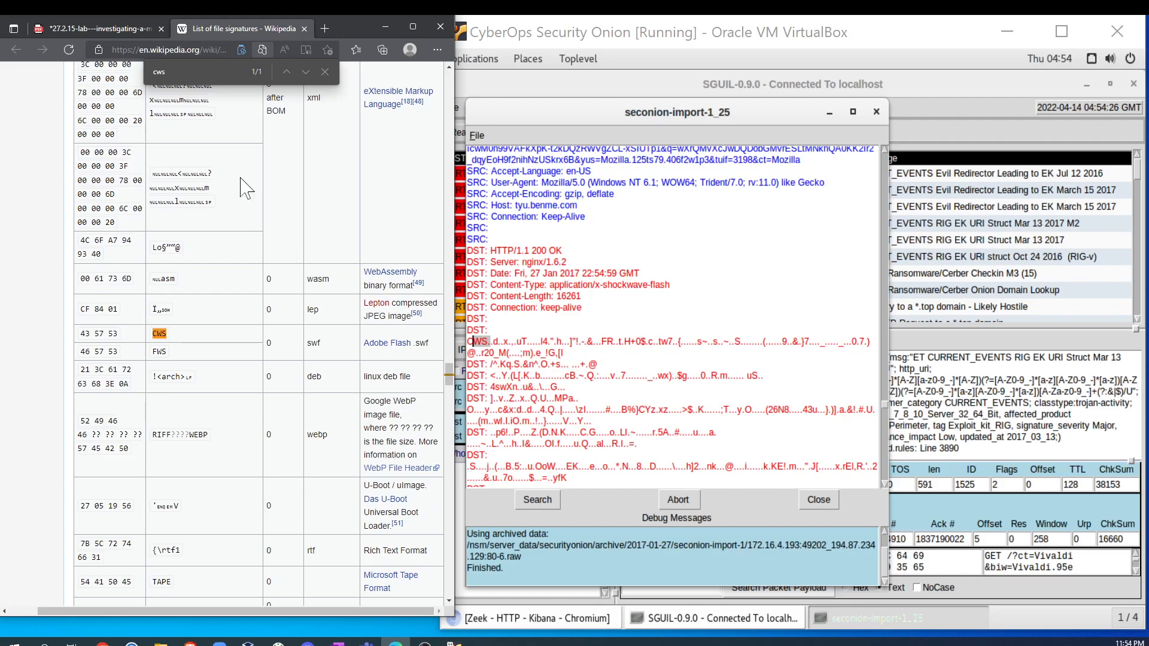
Step: Add a text answer reading ".swf" below the lab's question about the downloaded file type
click(88, 24)
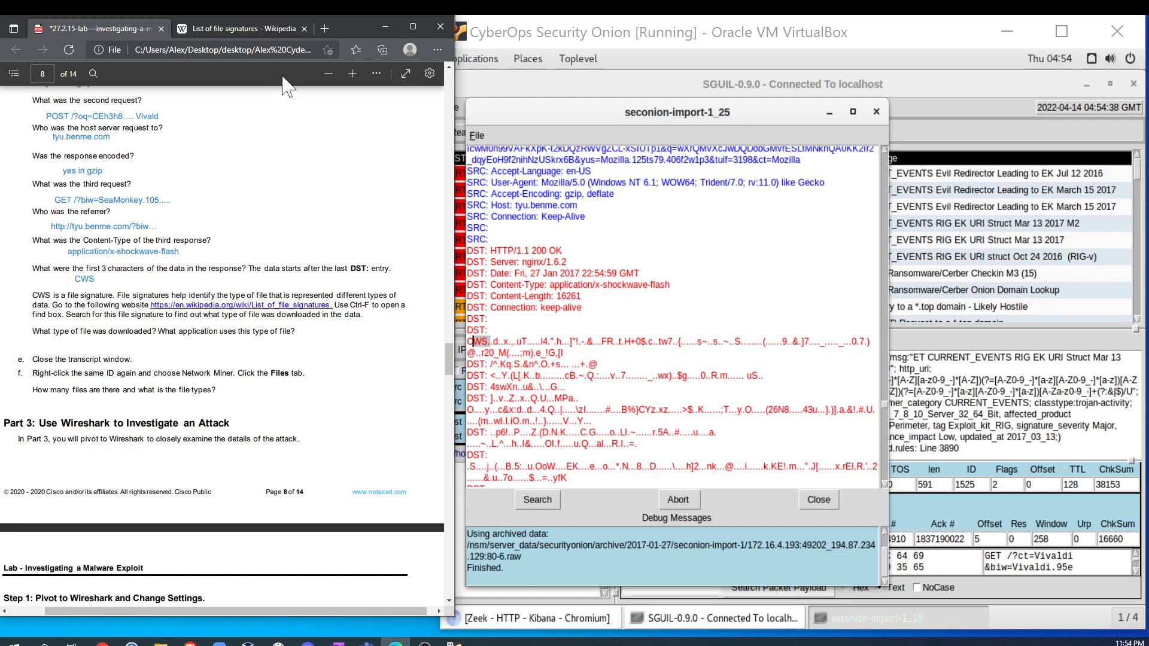
click(376, 73)
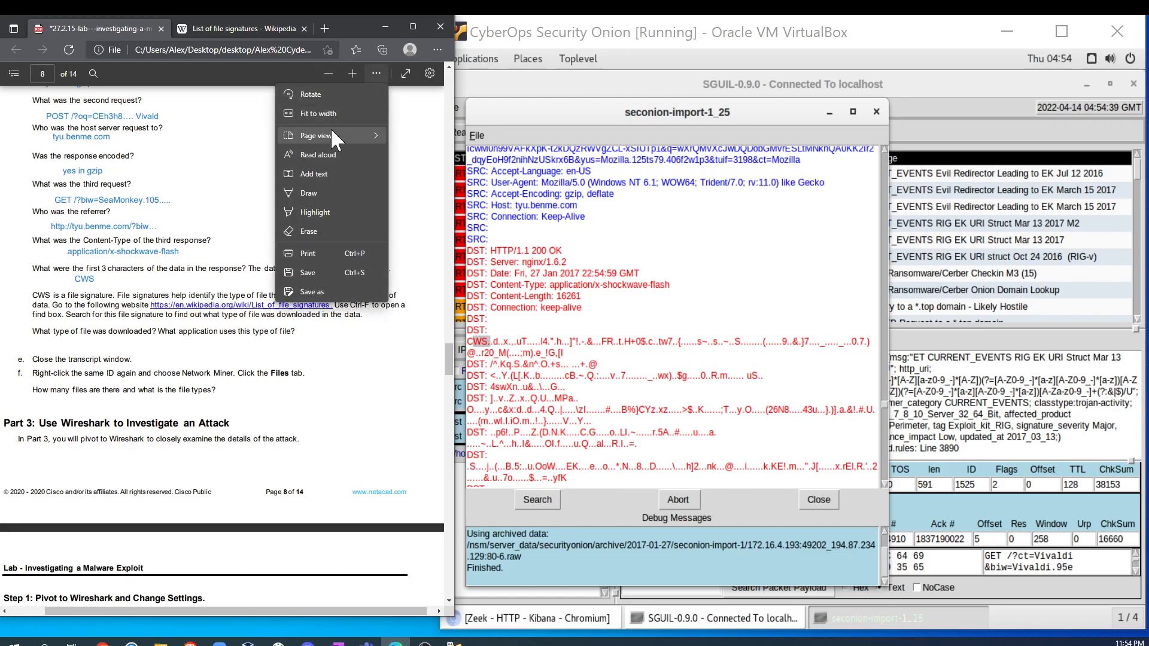
click(313, 174)
click(49, 344)
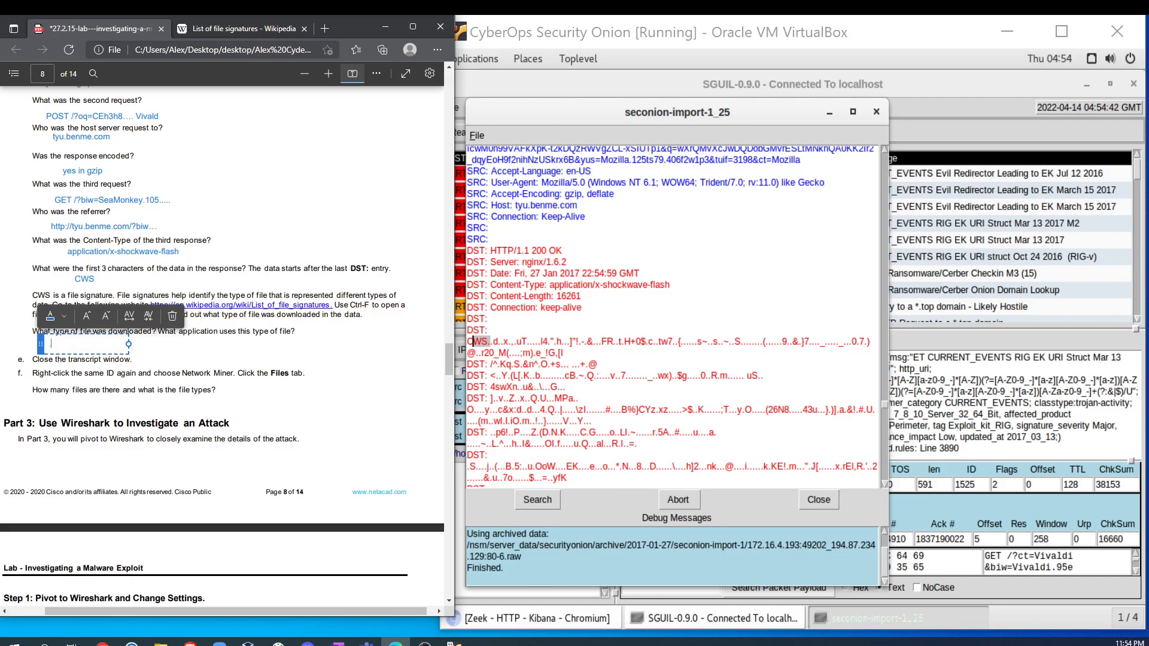
text(.swf)
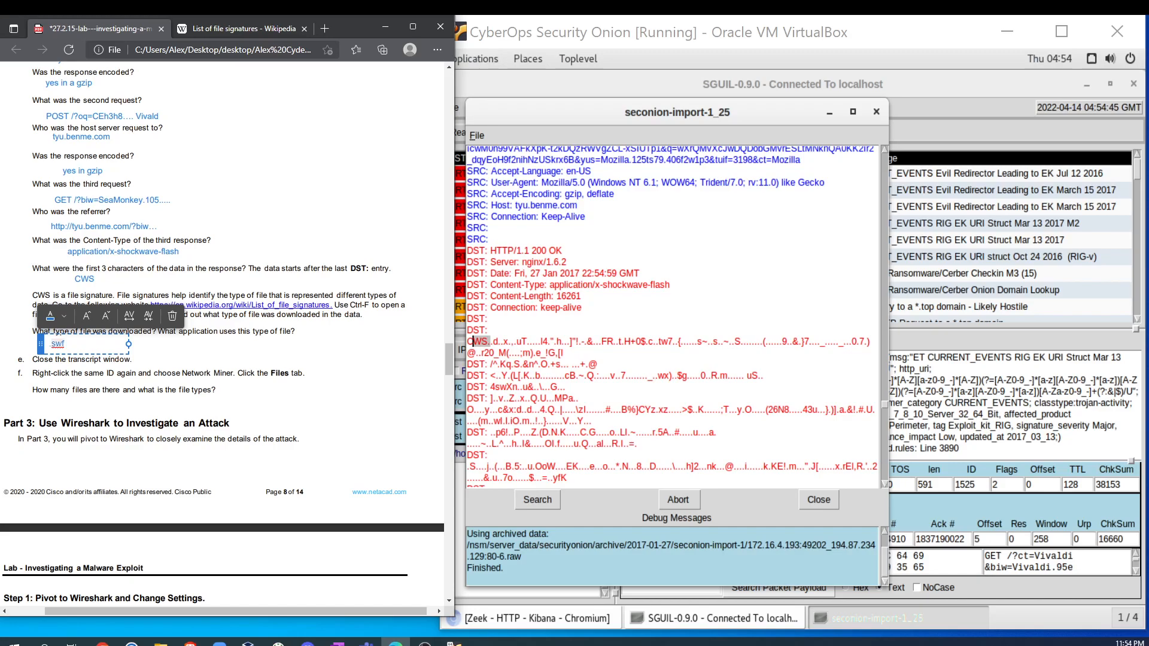
Step: Select the "Adobe Flash .swf" description in the CWS signature row and return to the lab answer
click(229, 31)
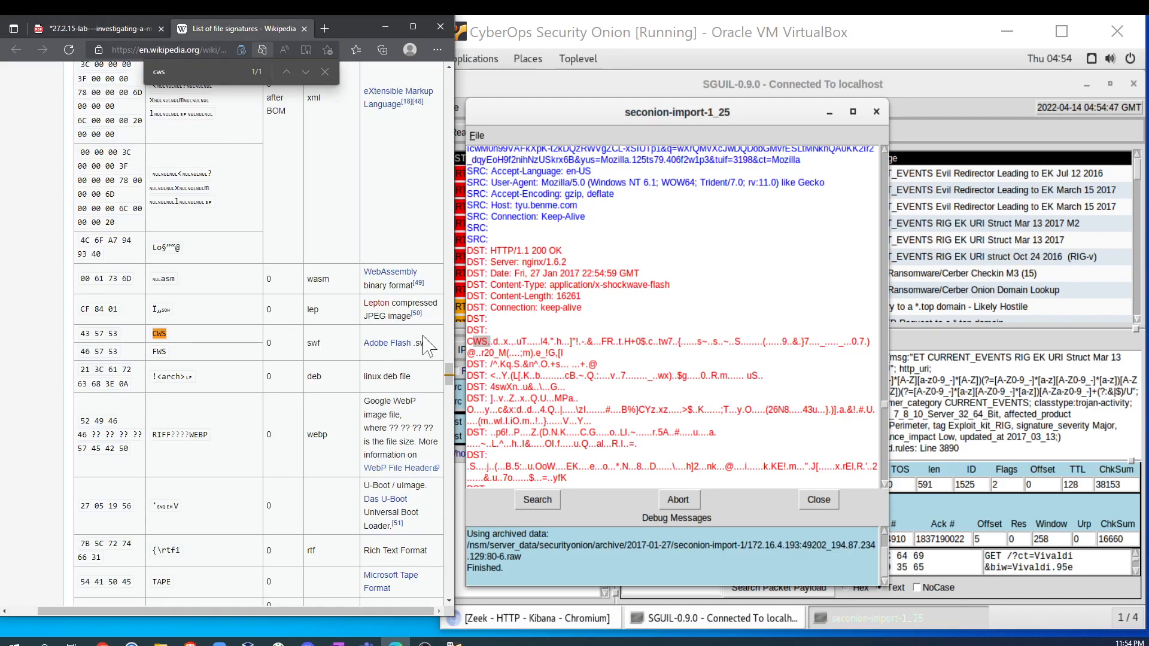
drag(427, 344, 363, 345)
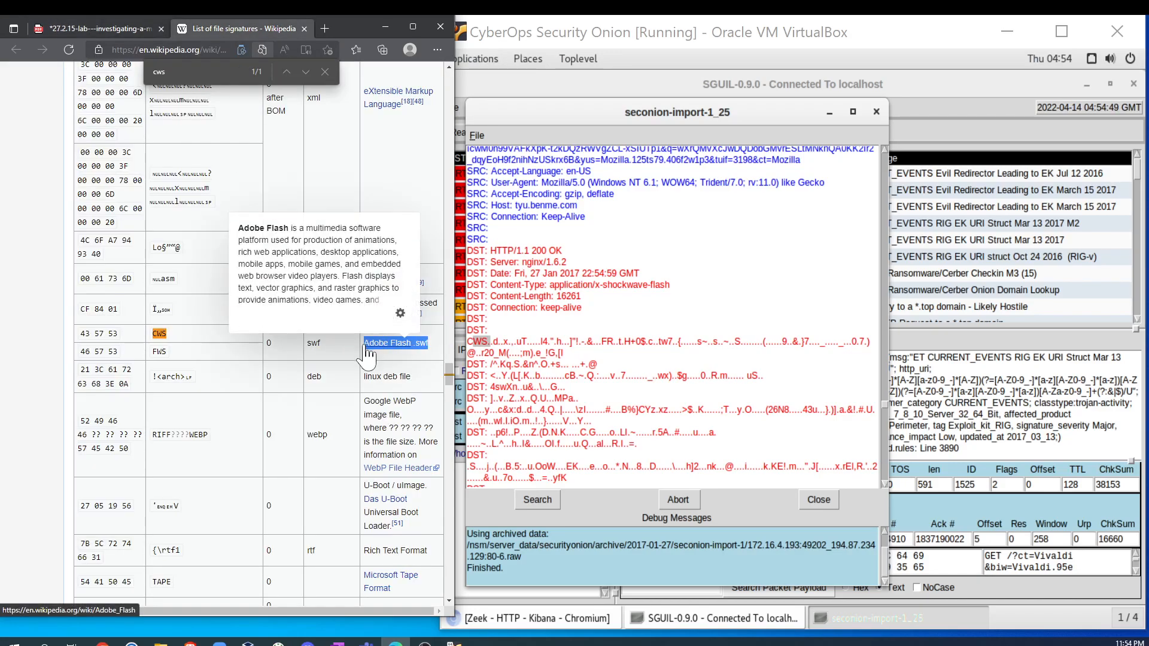
click(128, 29)
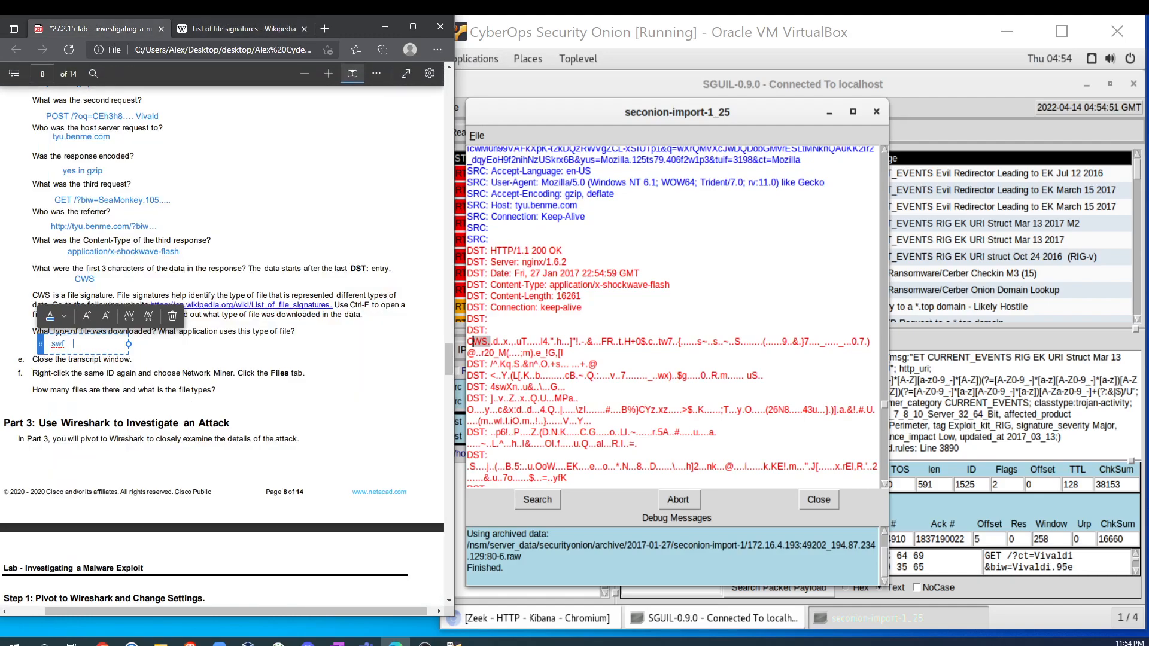
Step: Open the Adobe Flash article from the signature list in a new tab and review search results for "adobe flash exploits"
click(235, 29)
right_click(385, 345)
right_click(365, 339)
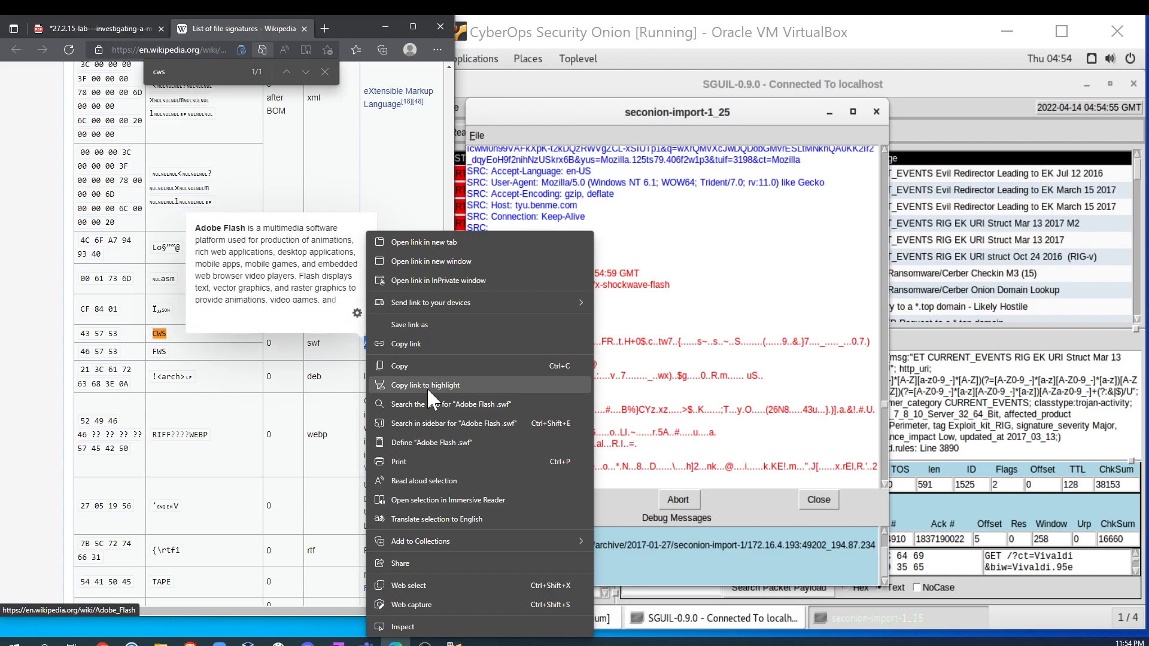
click(415, 242)
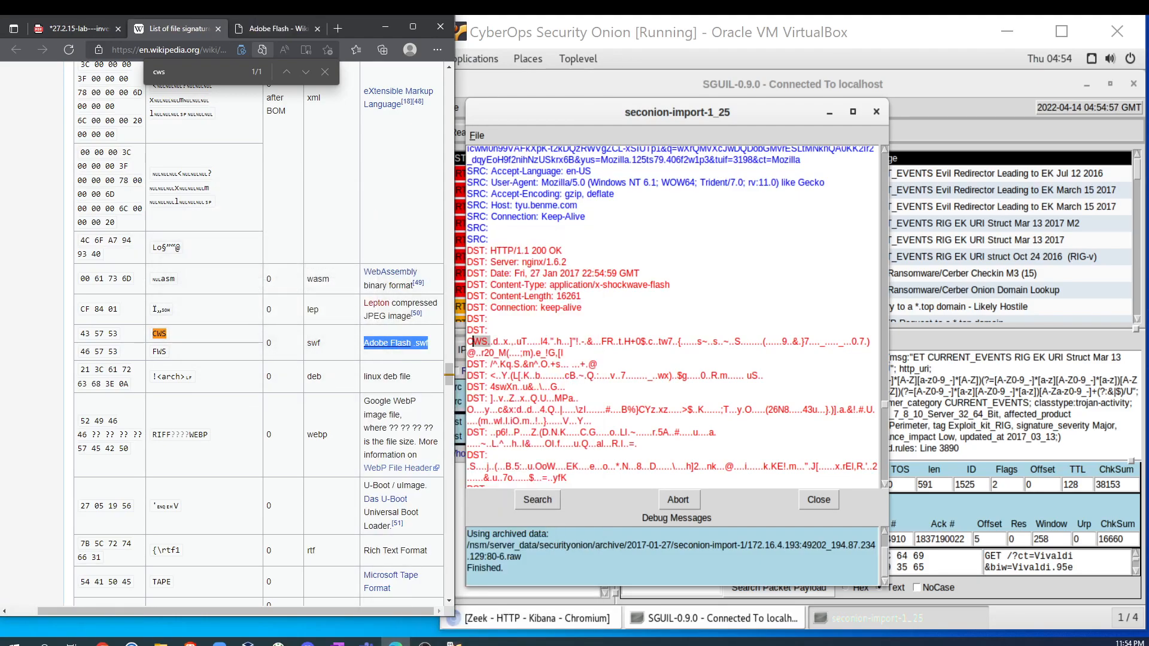
click(266, 35)
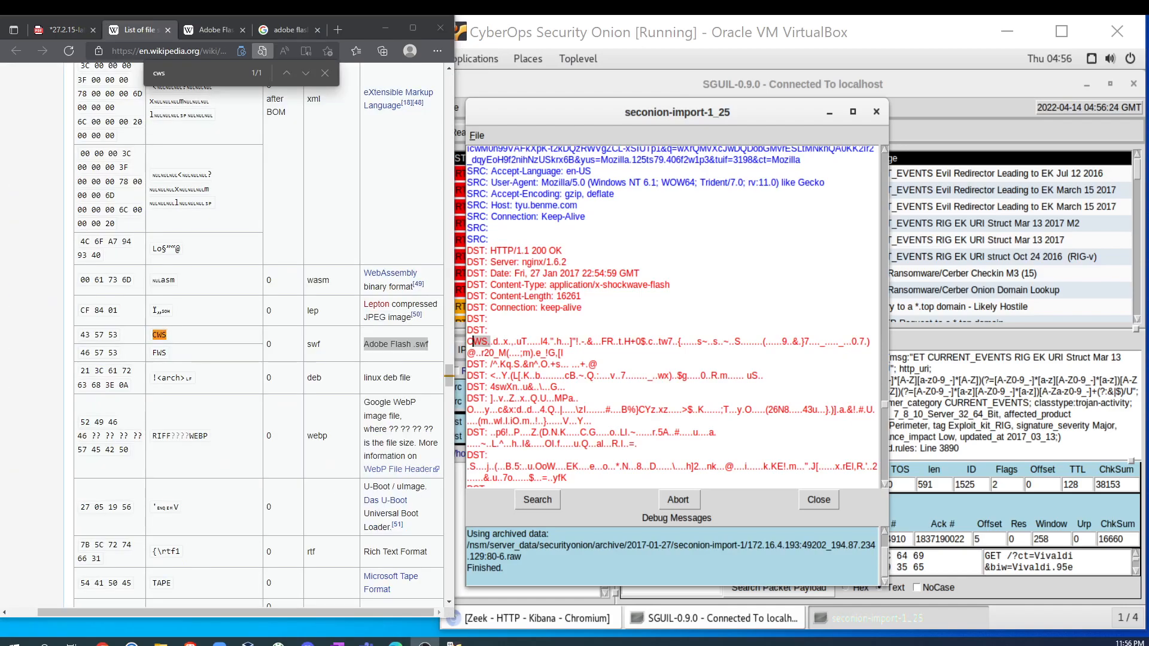
click(301, 30)
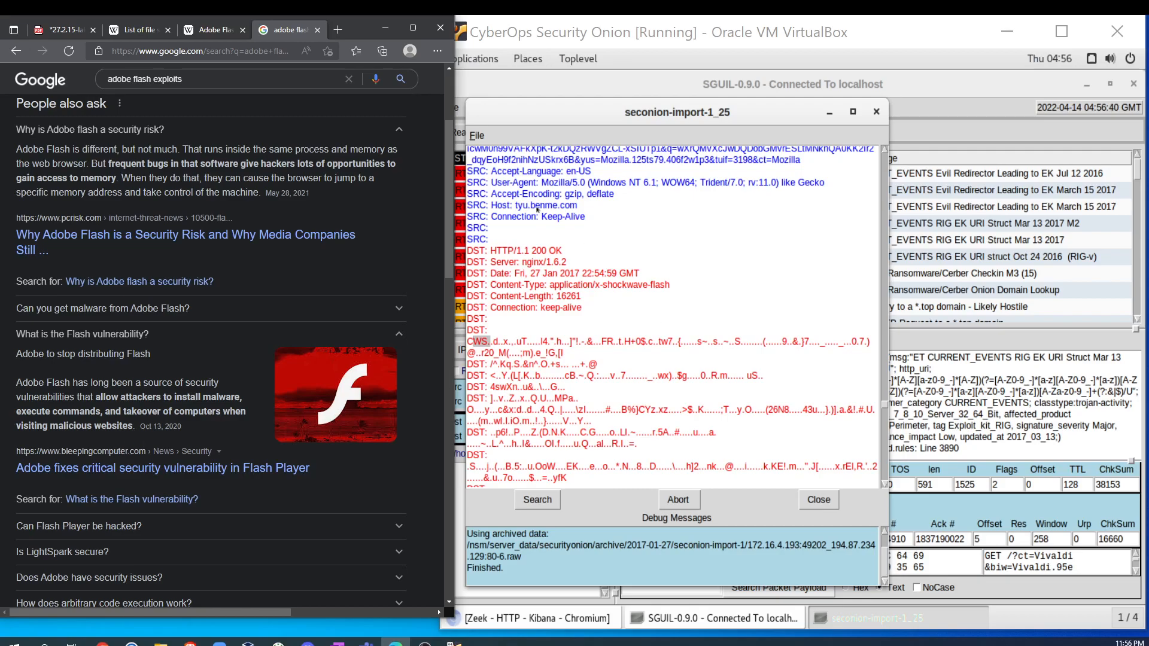
Step: Complete the file-type answer with "Adobe Flash .swf" and close the alert's transcript window
click(55, 23)
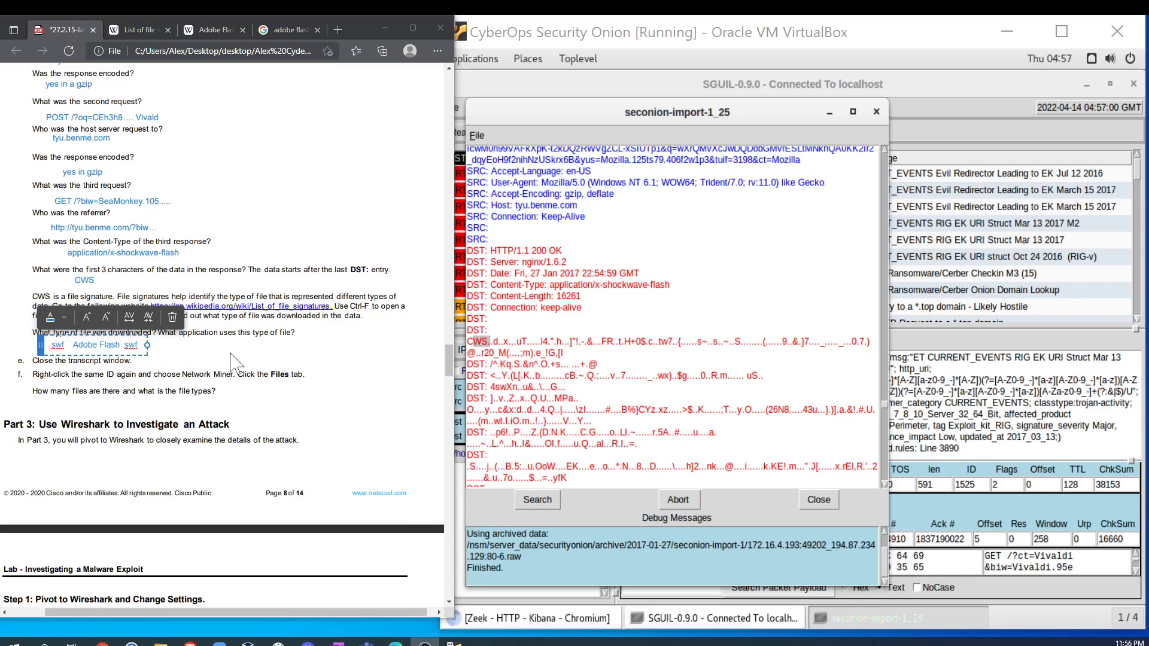
click(231, 353)
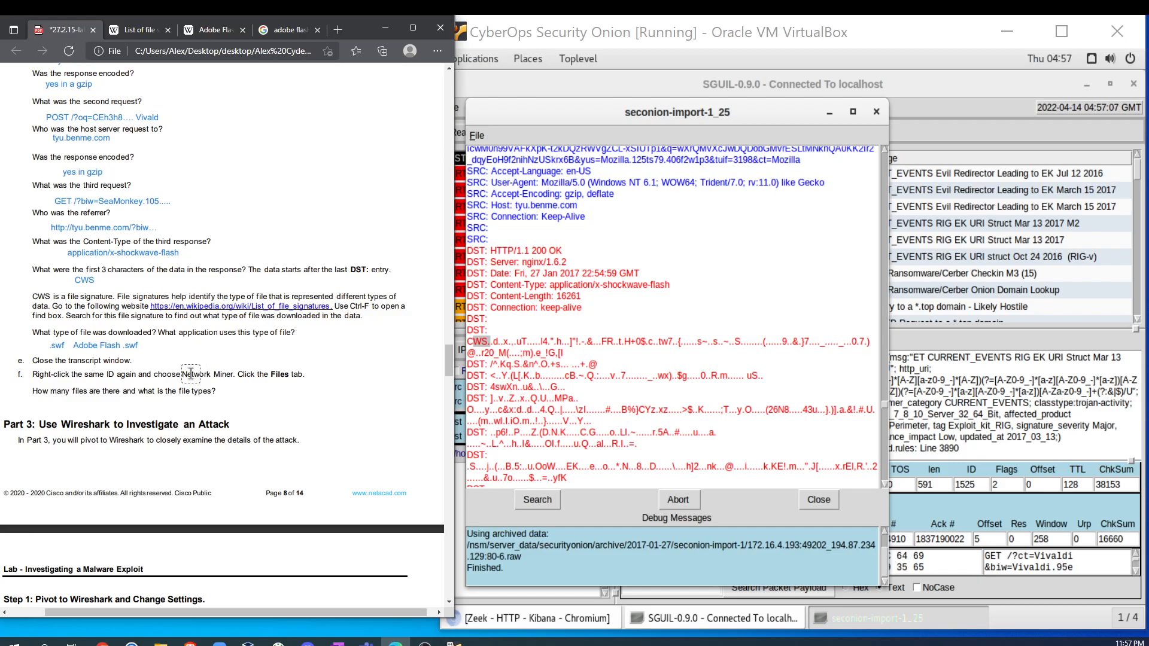
click(876, 112)
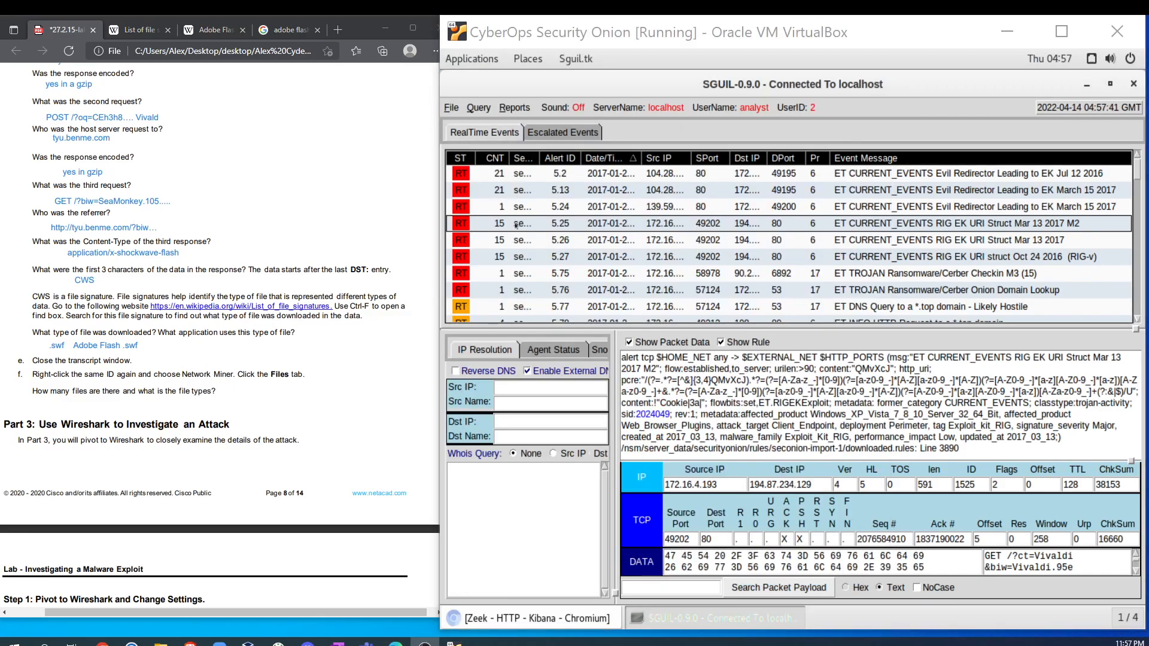
Step: Open alert 5.25 in NetworkMiner, display its extracted files, and dismiss the raw-file notice
click(513, 223)
right_click(539, 231)
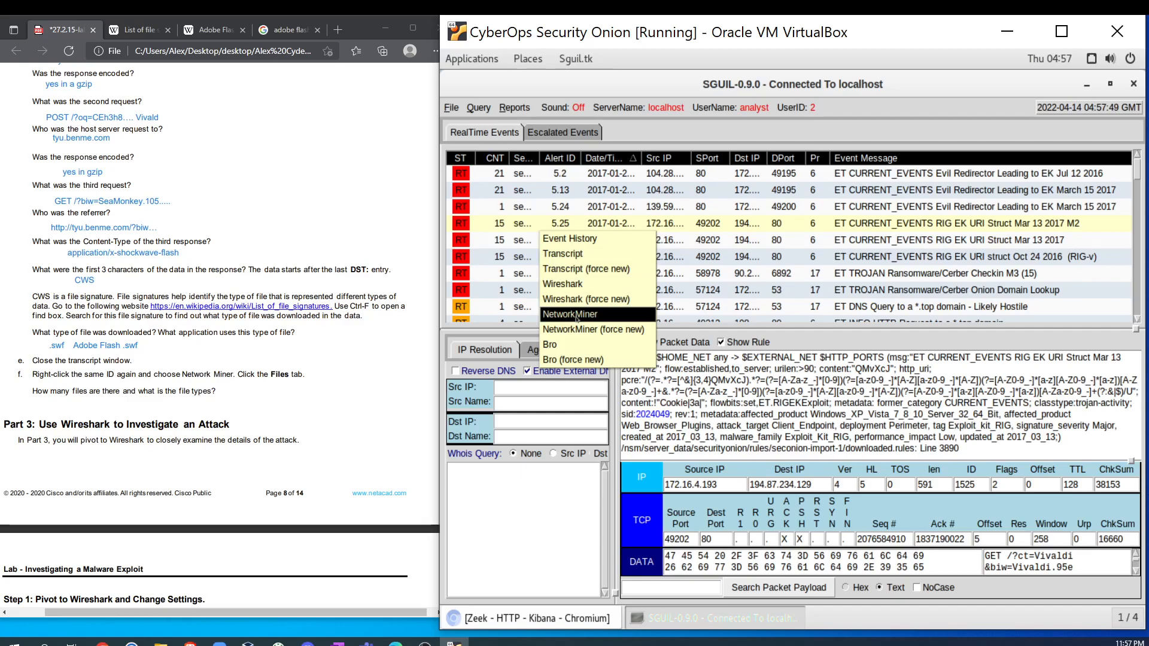
click(576, 315)
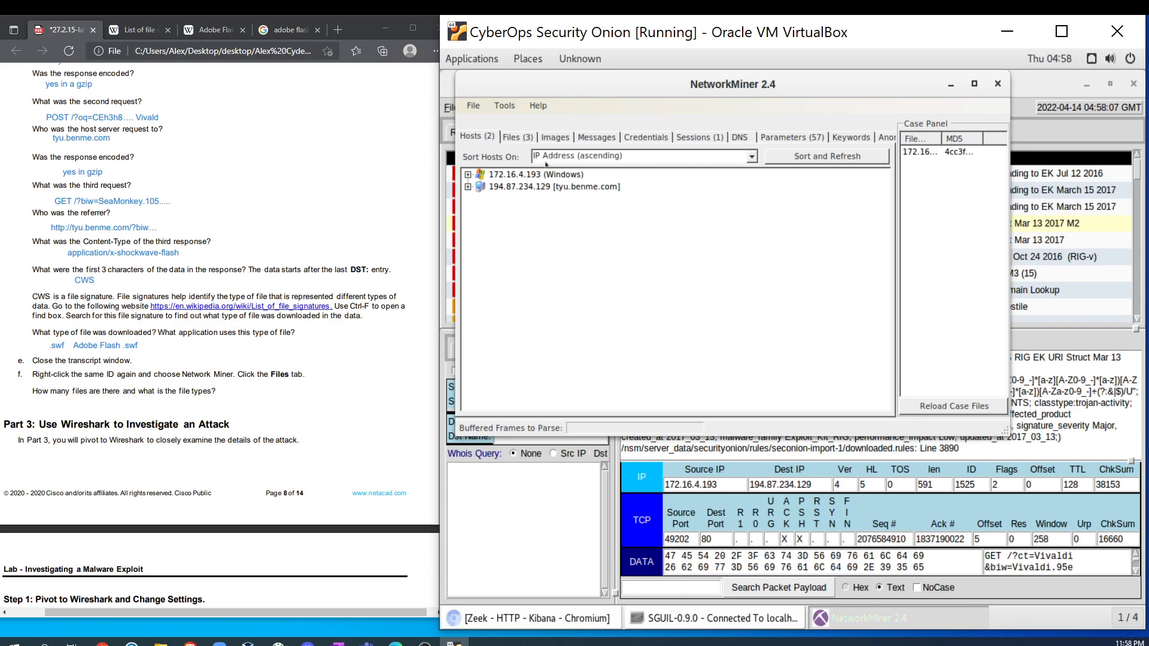
click(518, 137)
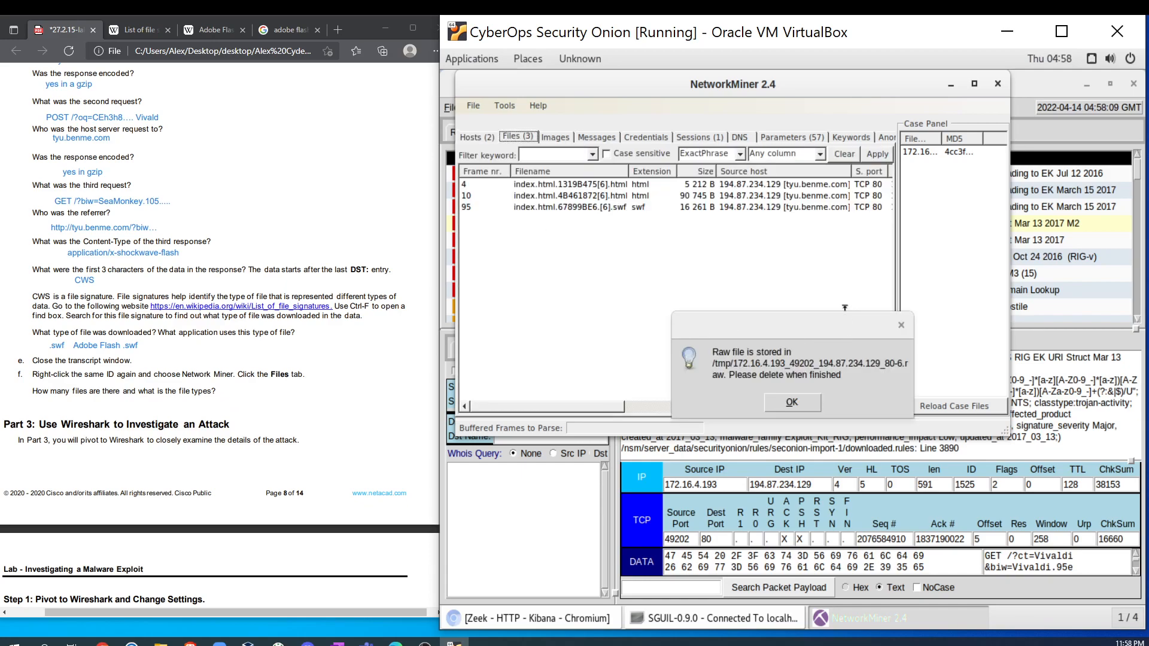
click(778, 403)
Step: Return to Sguil, reopen alert 5.25 in NetworkMiner, and display its extracted files
click(646, 520)
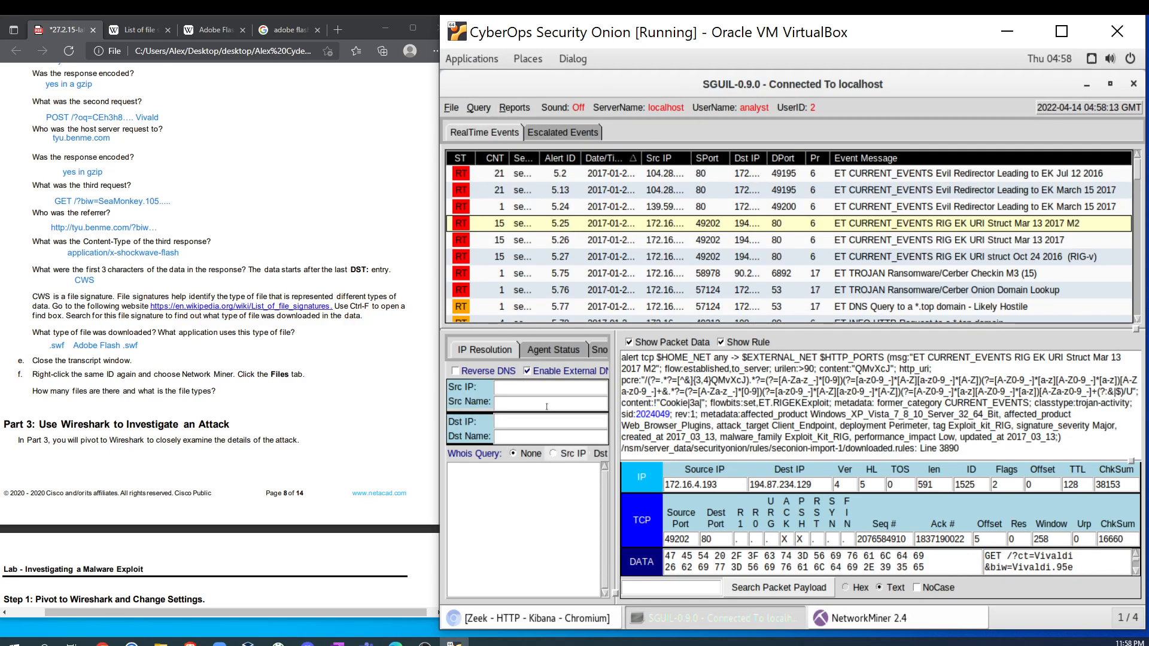
right_click(561, 224)
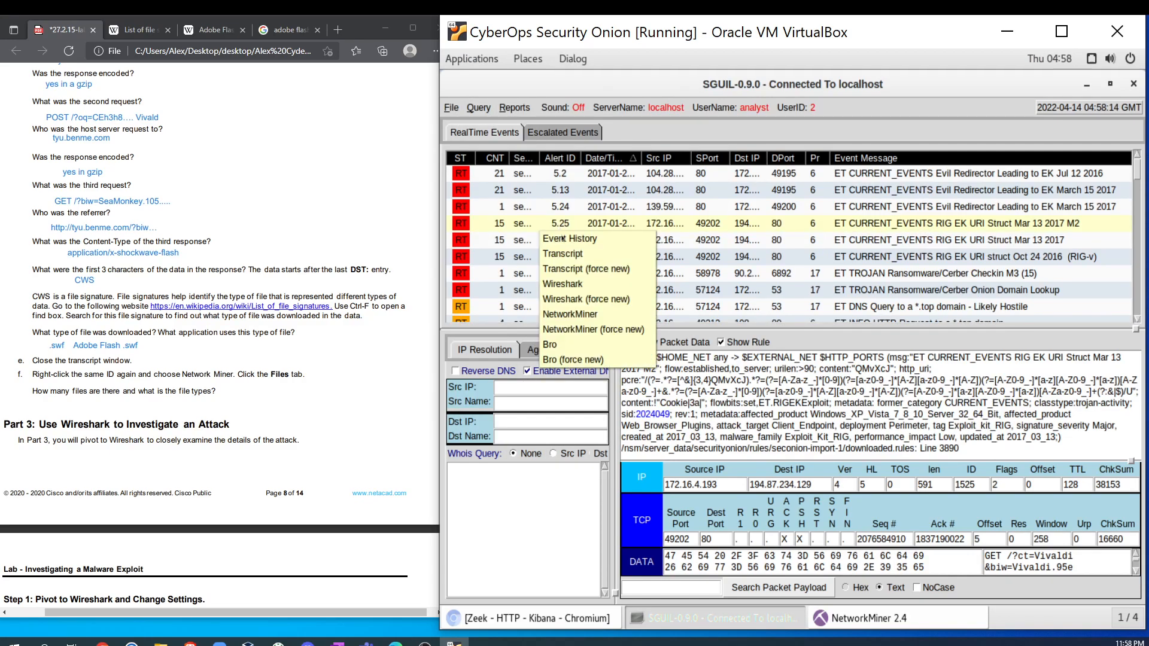
click(572, 314)
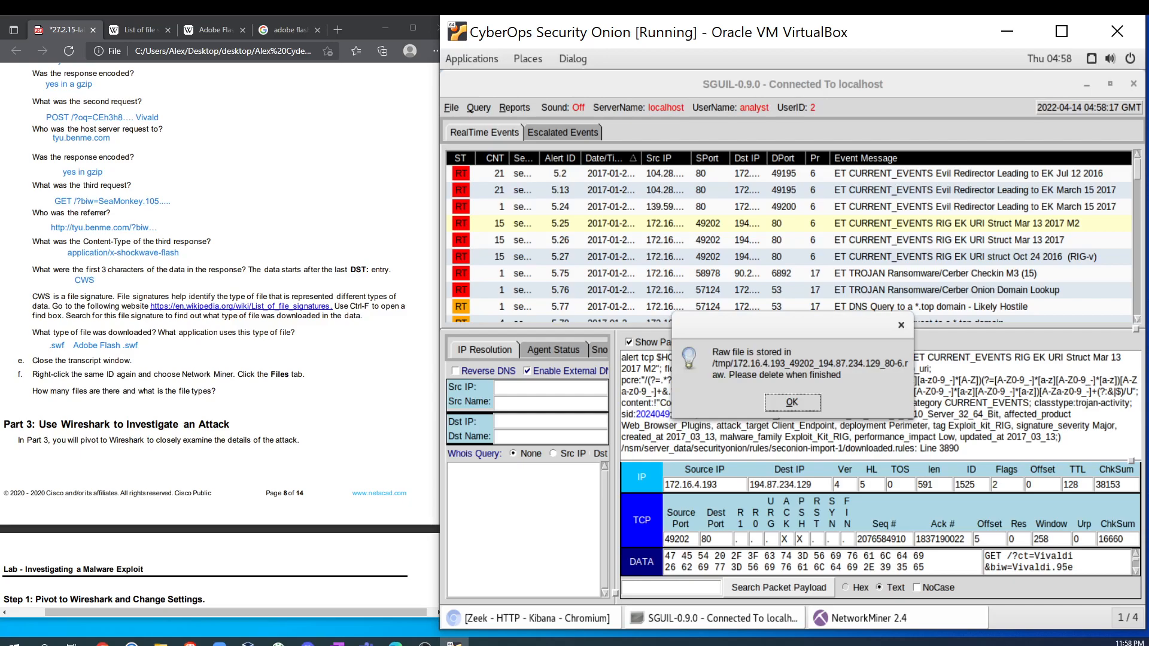
click(791, 402)
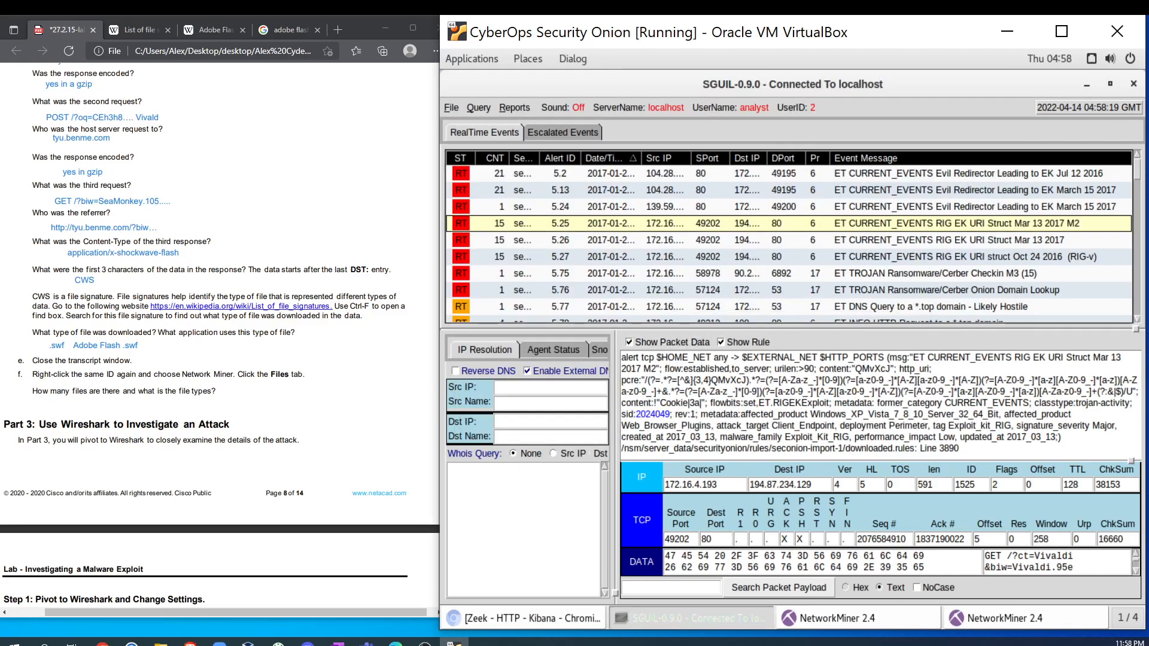
right_click(539, 230)
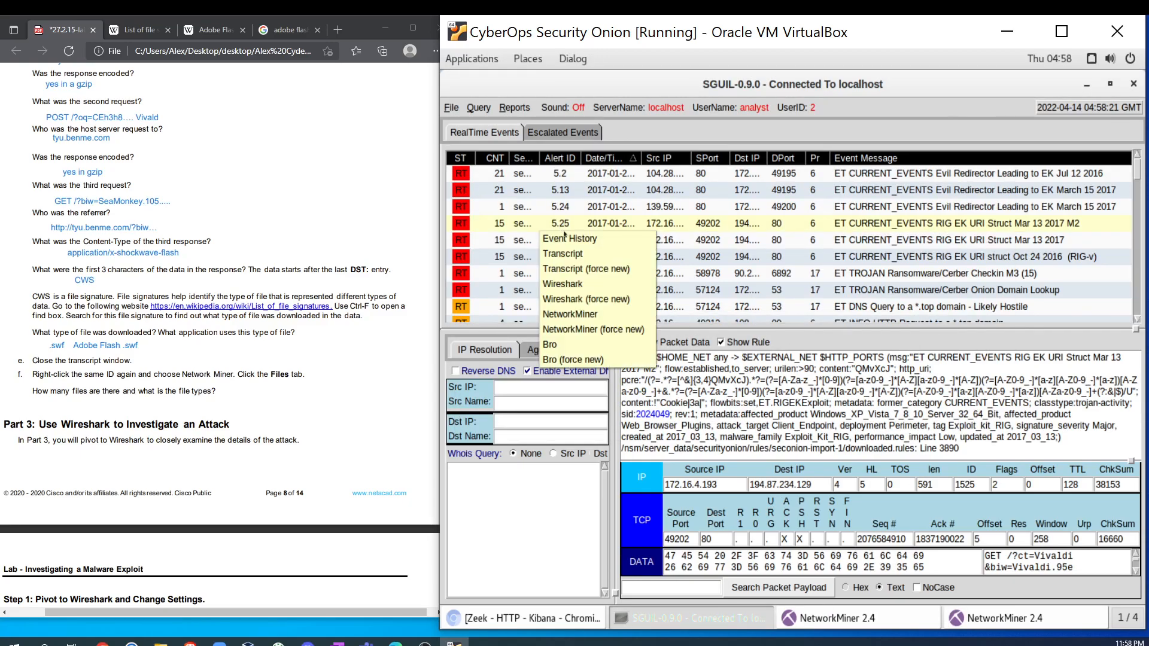
click(586, 315)
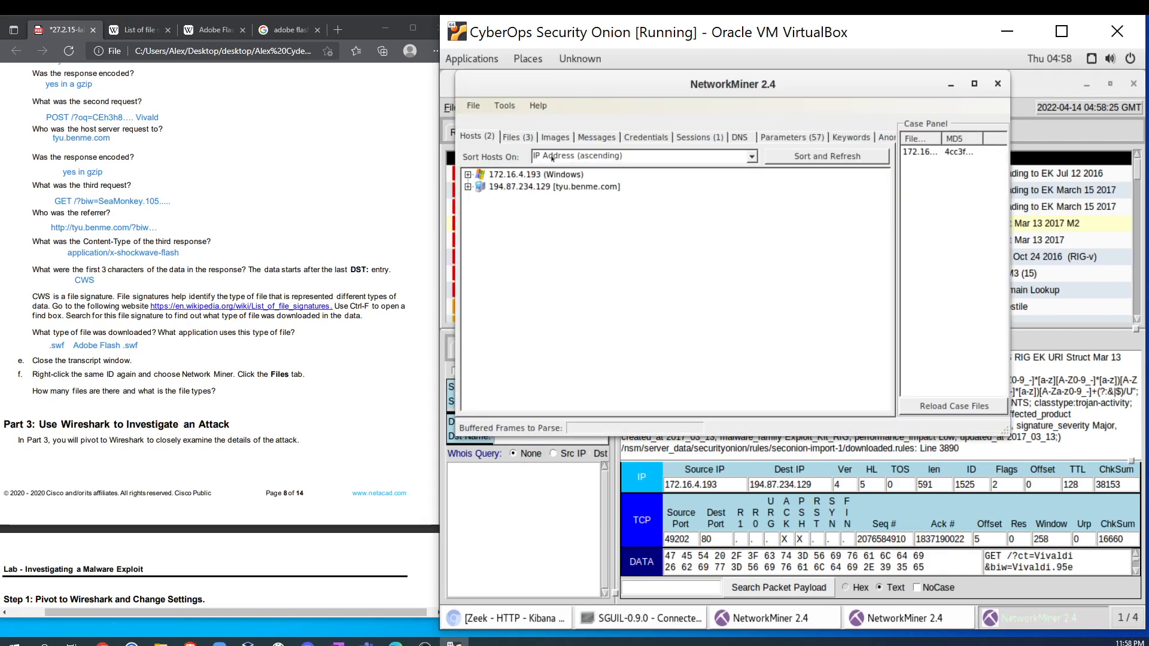
click(518, 137)
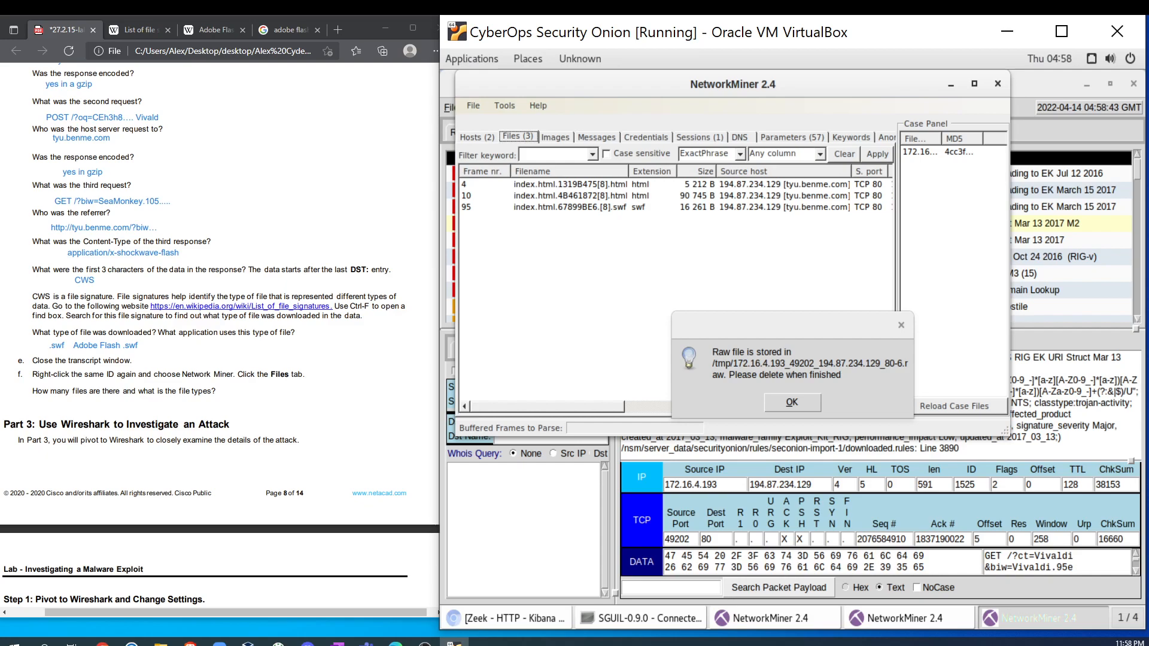
click(792, 401)
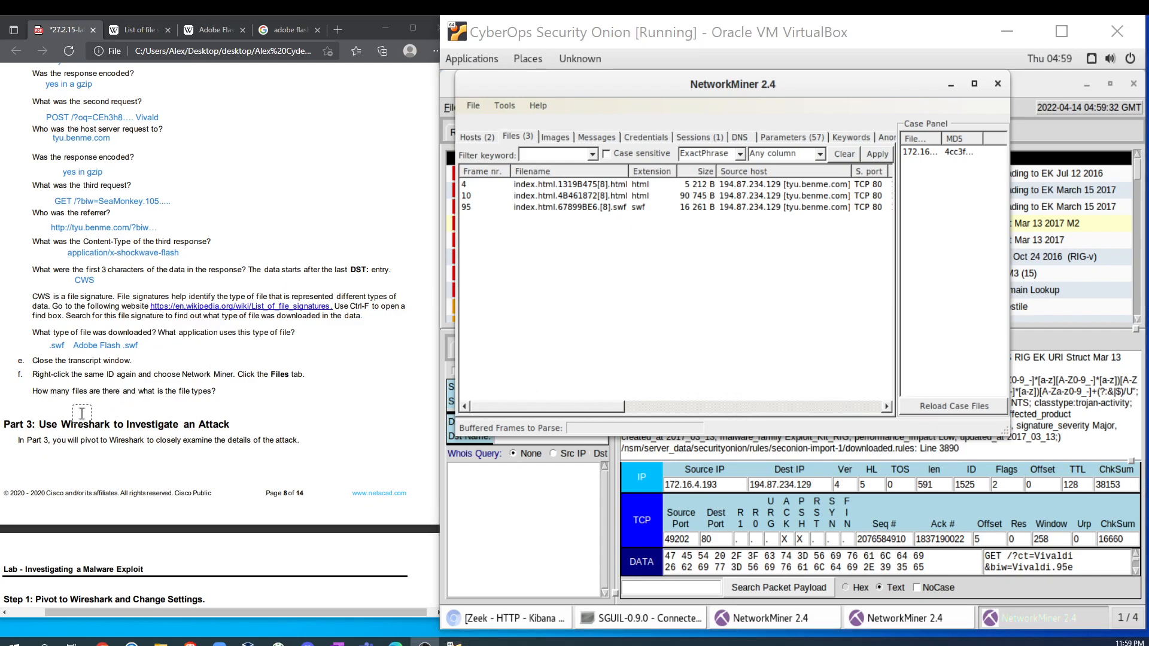
Step: Read the lab's Part 3 instructions on pivoting alert 5.2 to Wireshark and changing the time display settings
scroll(83, 411, down, 3)
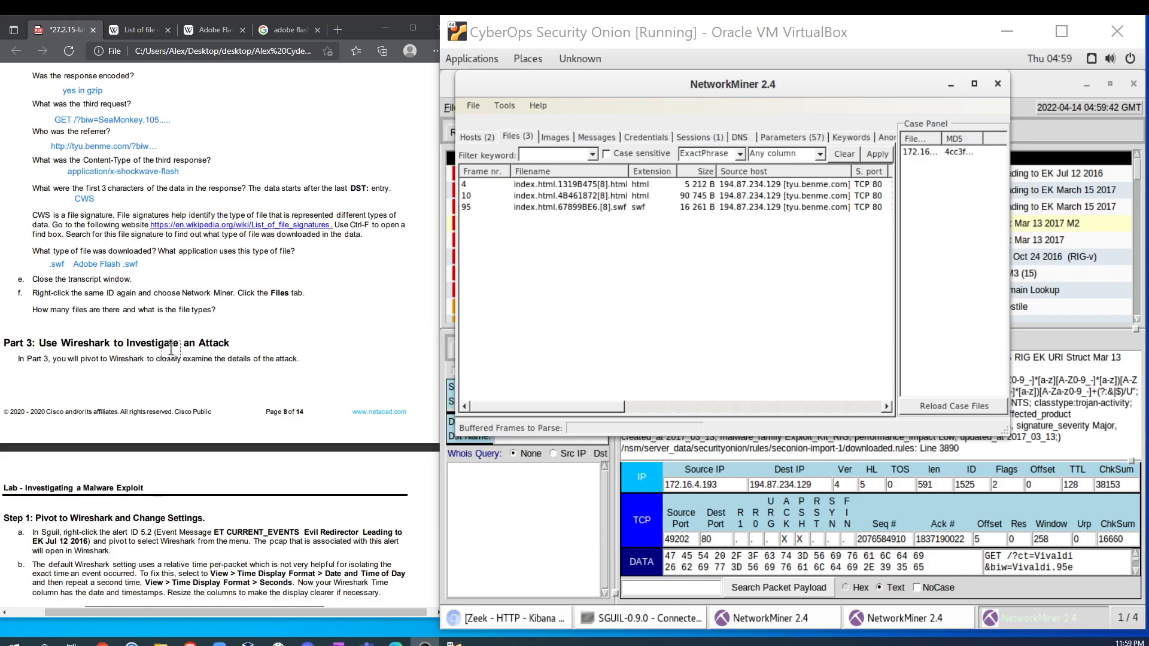
scroll(45, 424, down, 3)
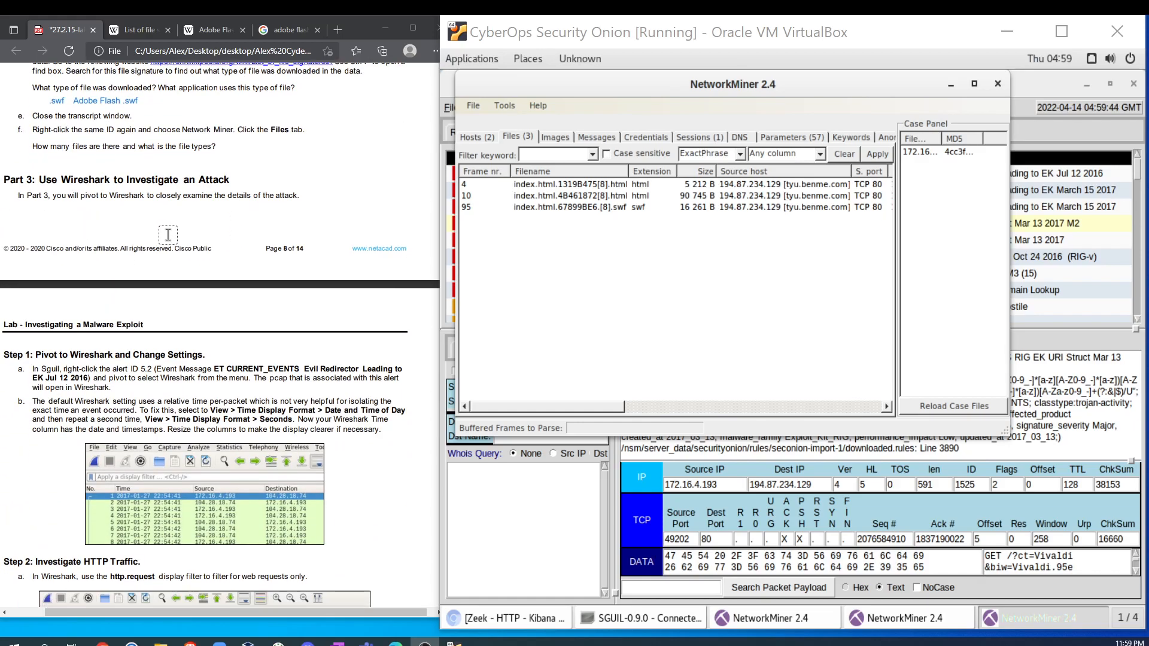
scroll(144, 242, down, 3)
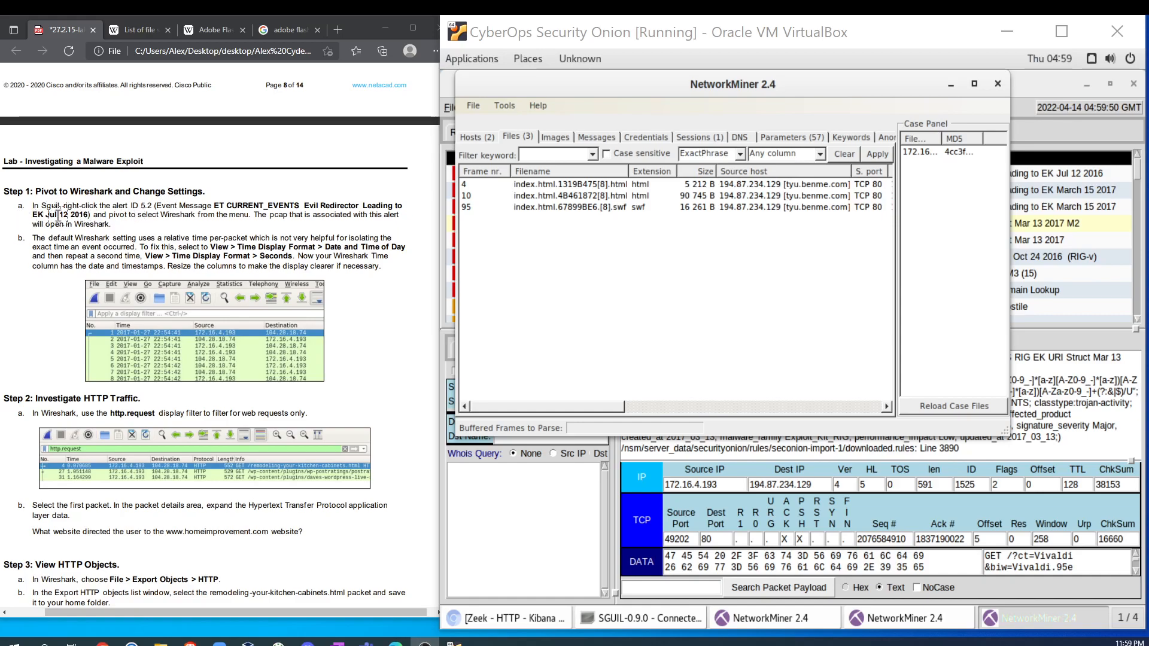
Step: Close NetworkMiner and pivot from alert 5.2 in Sguil to Wireshark, acknowledging the raw file notice
click(997, 84)
click(555, 175)
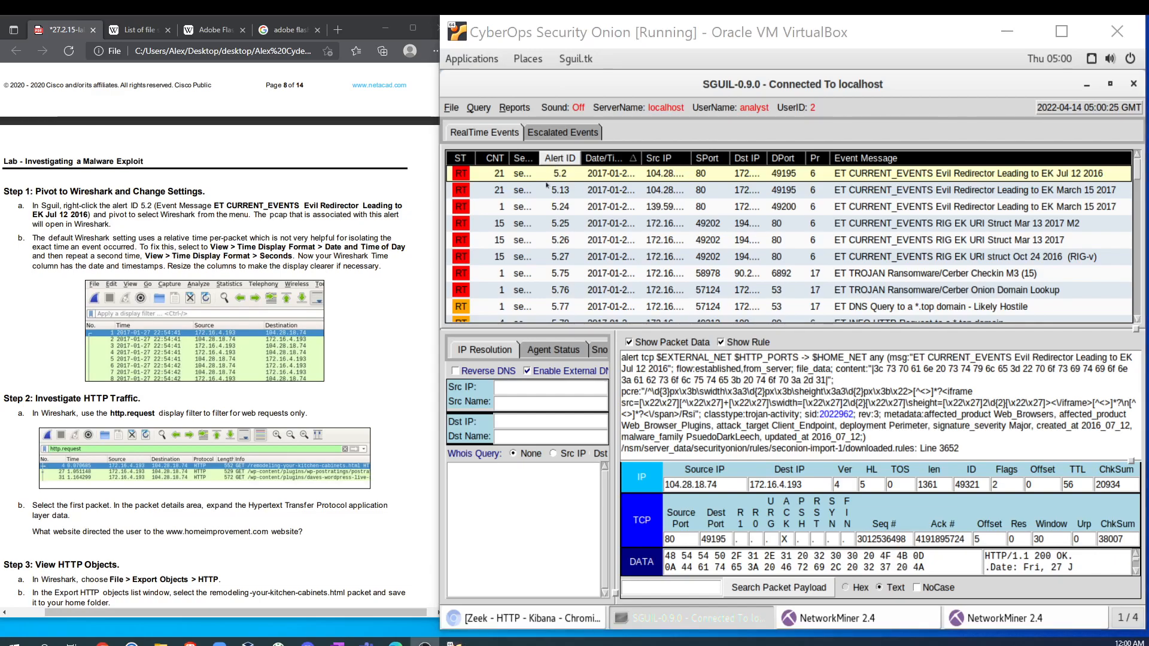
right_click(557, 176)
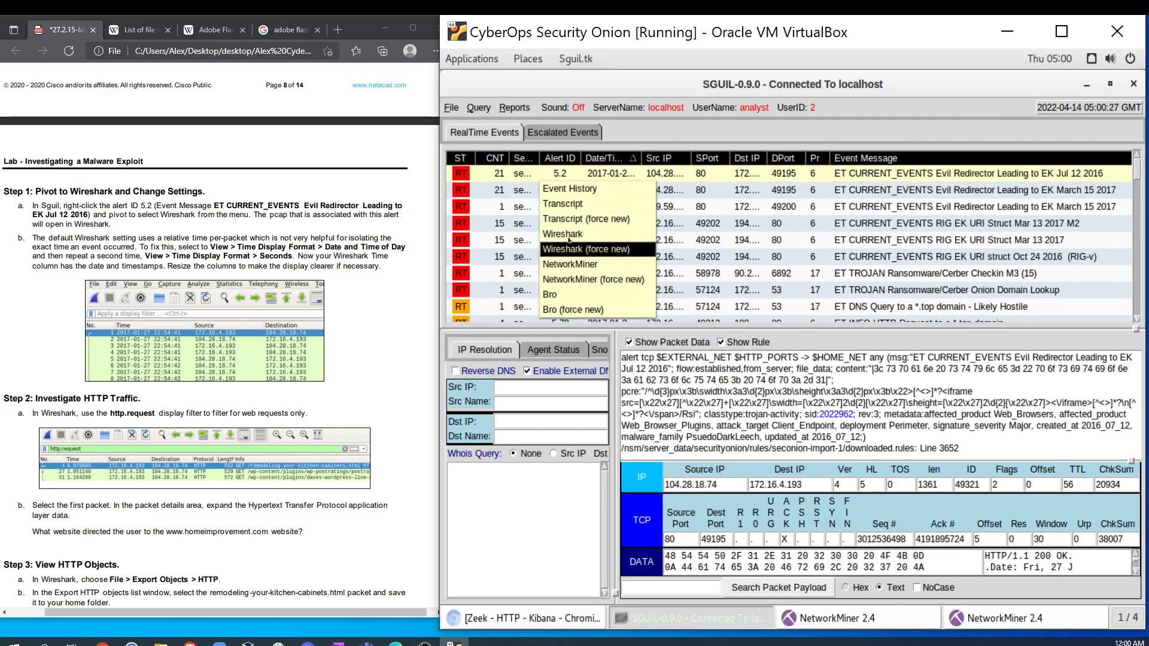
click(650, 248)
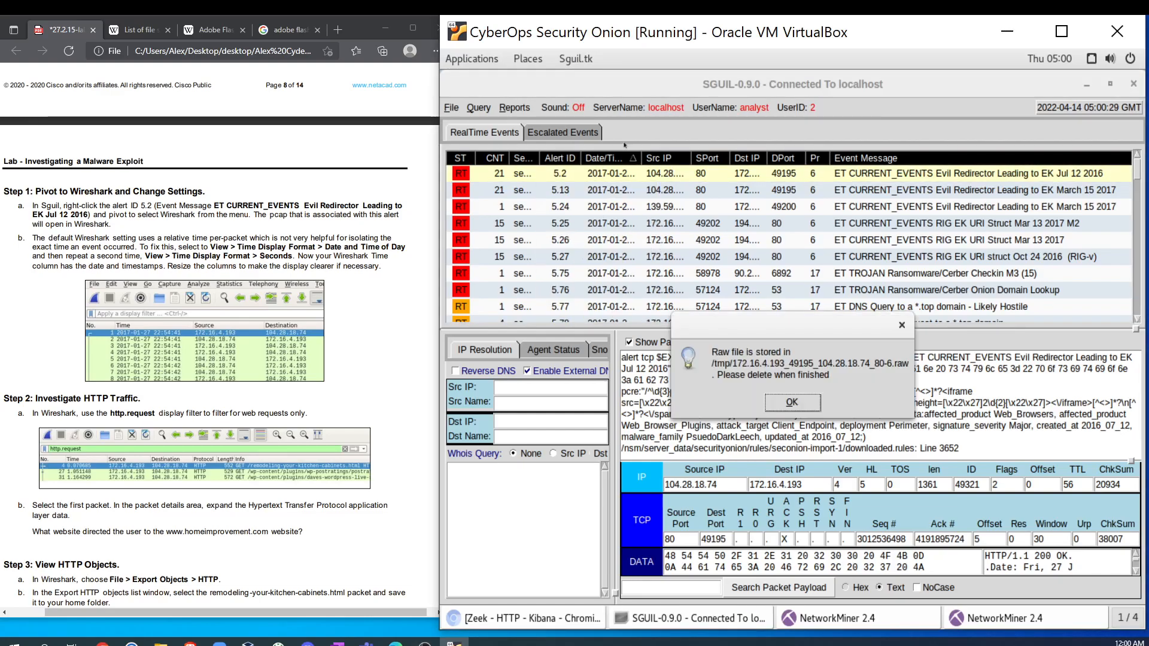
click(792, 405)
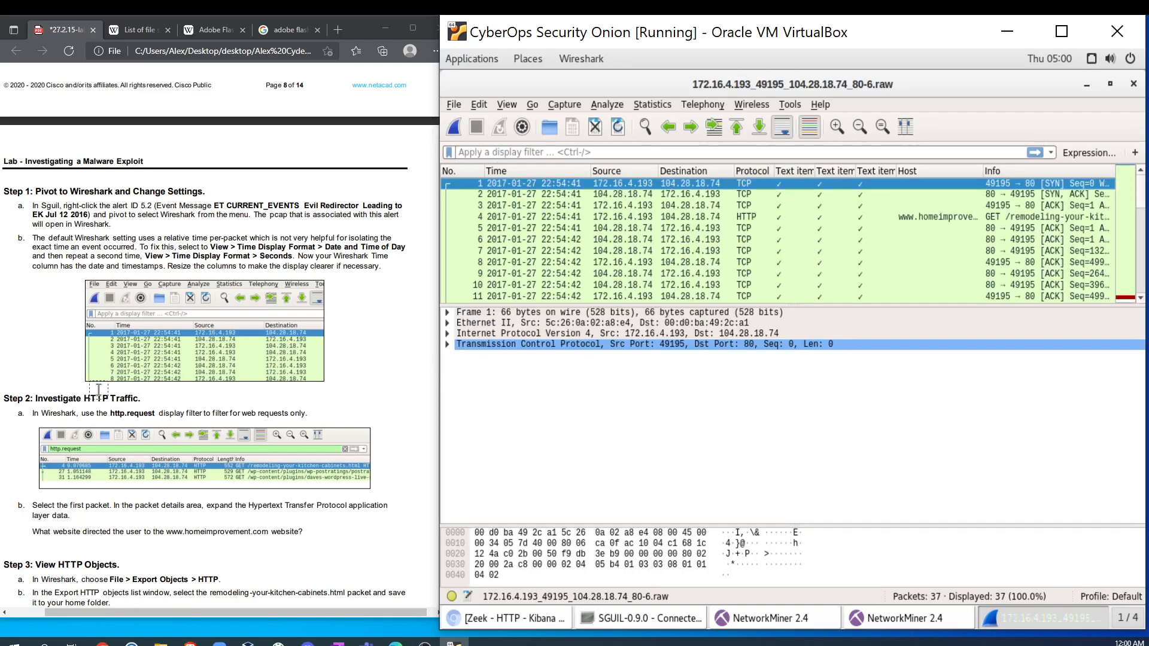
Step: Set the packet time display format in Wireshark to Seconds
scroll(100, 387, down, 2)
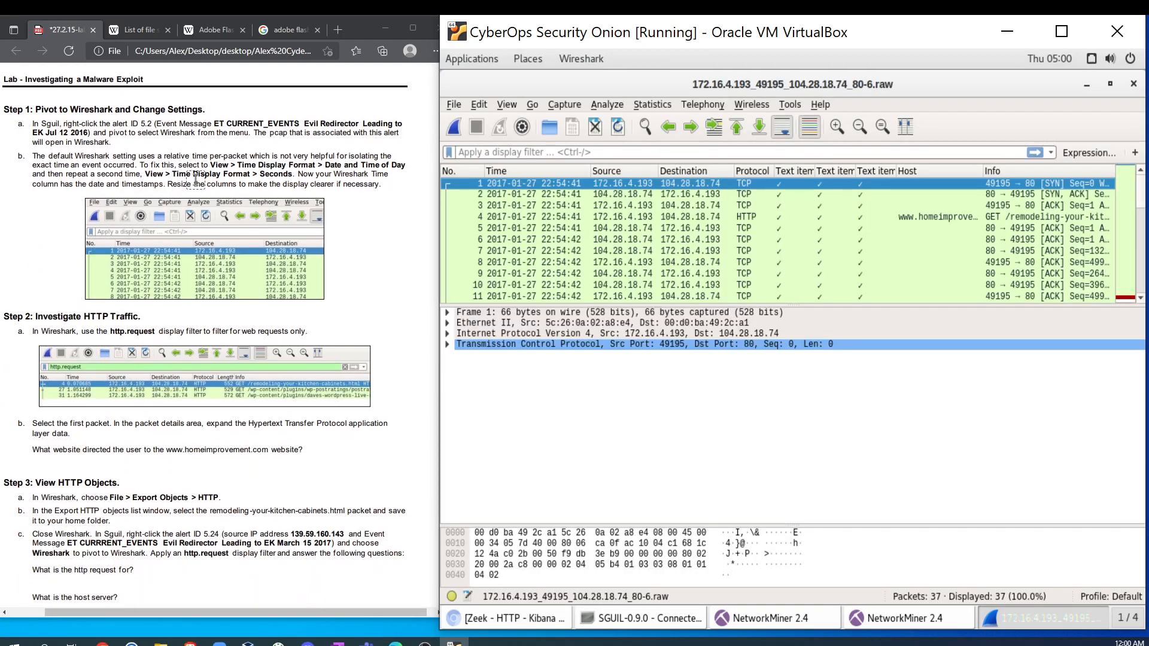
click(507, 105)
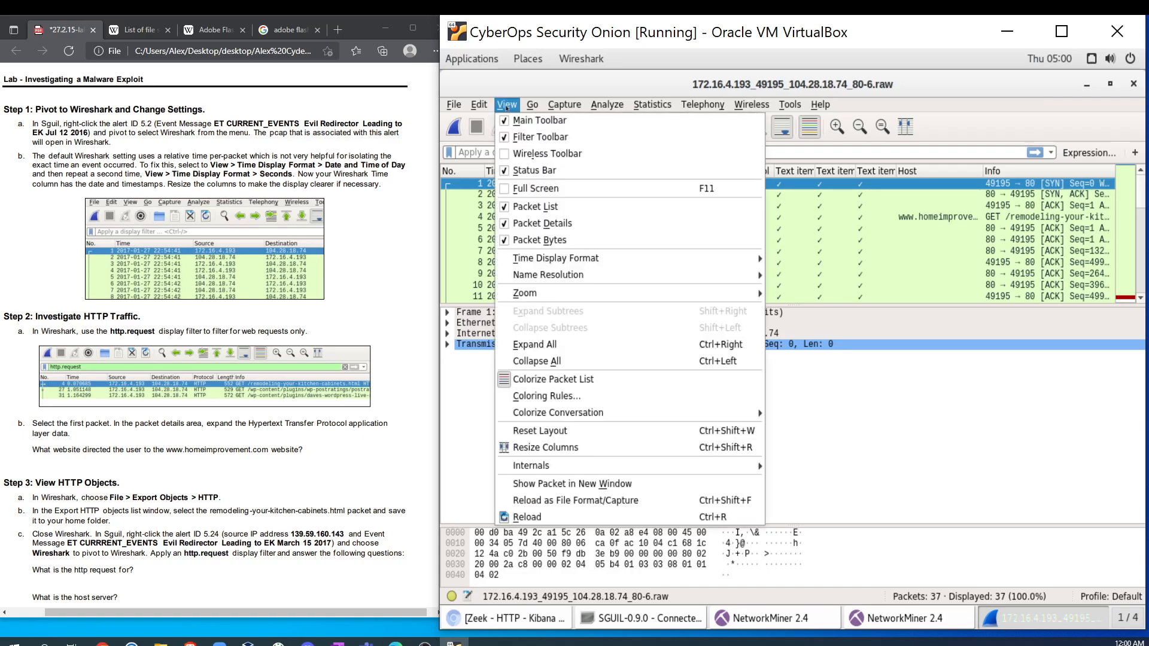
mouse_move(680, 261)
mouse_move(714, 271)
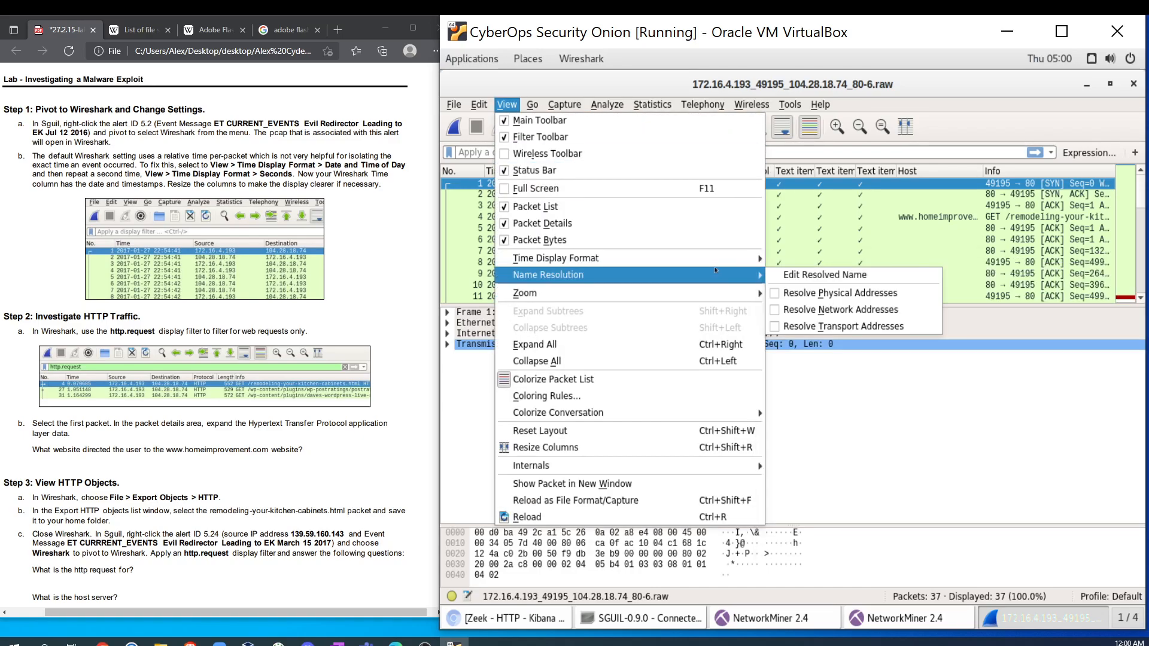
mouse_move(753, 264)
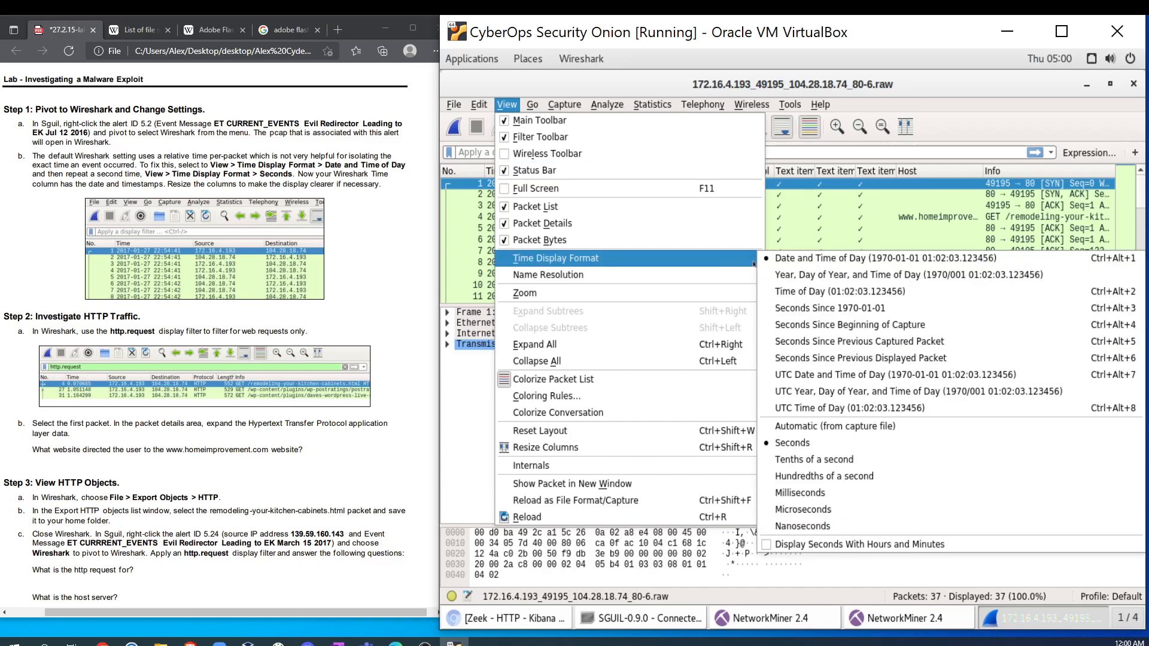
click(823, 446)
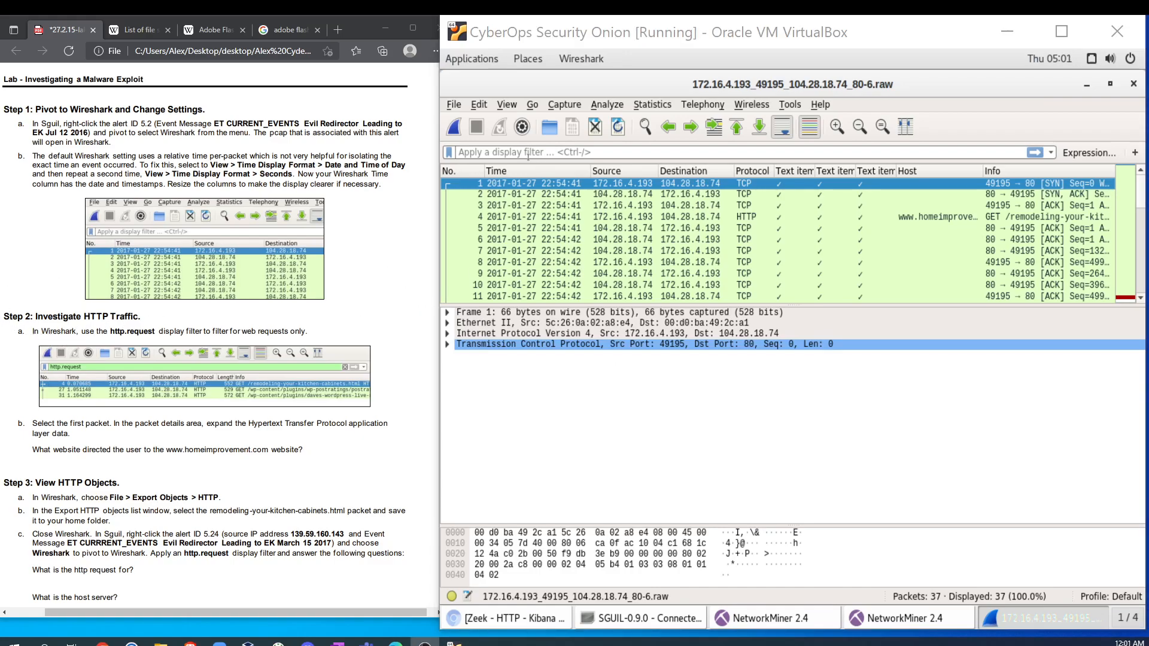
Step: Filter the capture with http.request and expand the first packet's Hypertext Transfer Protocol details, selecting the Referer line
text(h)
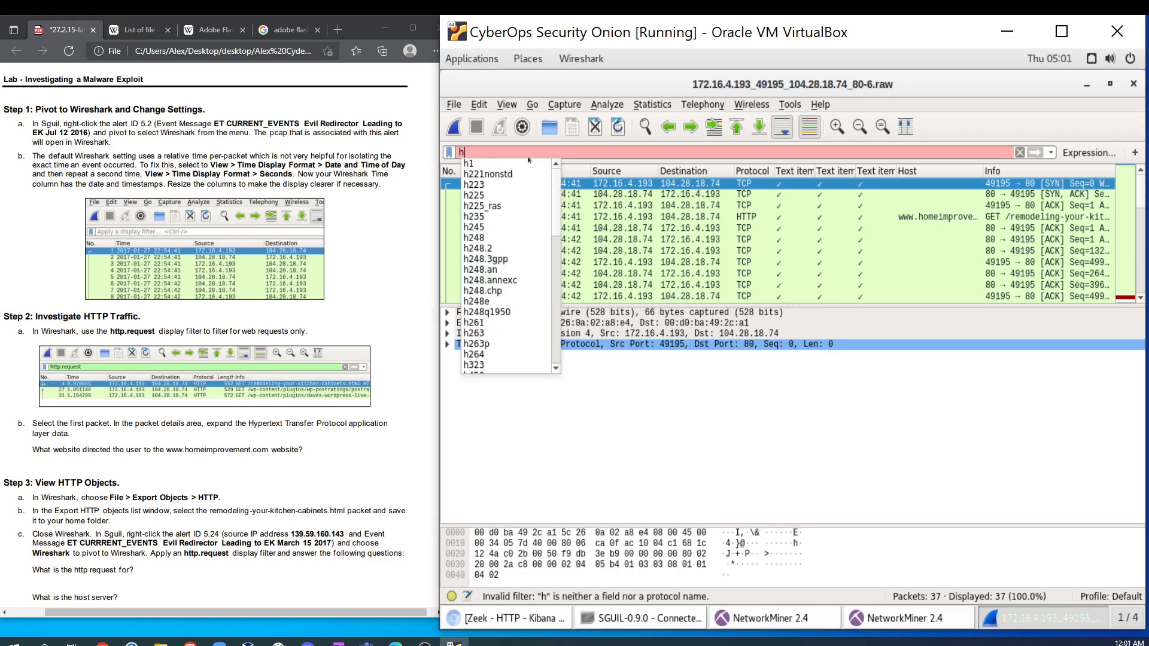
text(ttp.re)
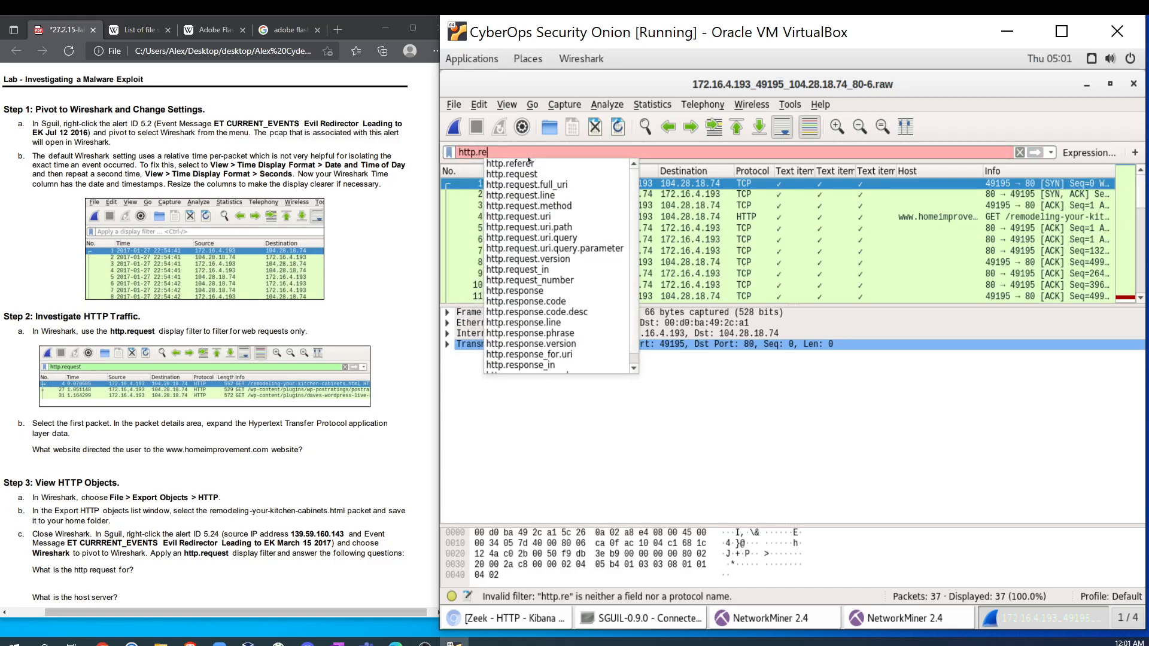
click(536, 174)
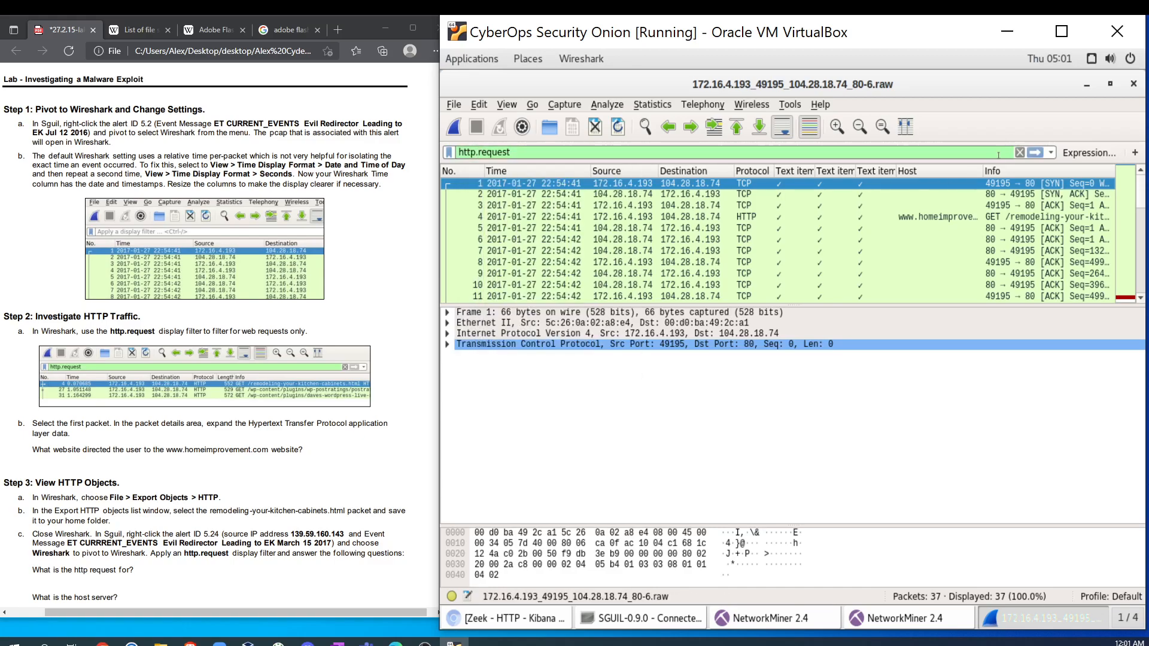
click(1035, 153)
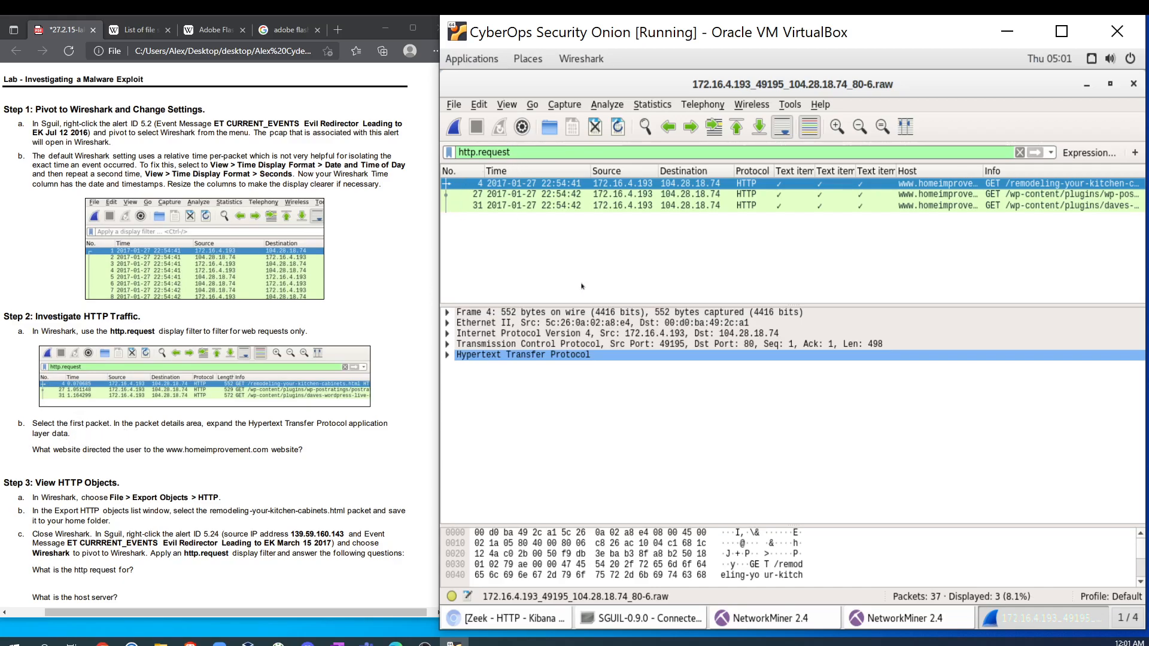
click(453, 356)
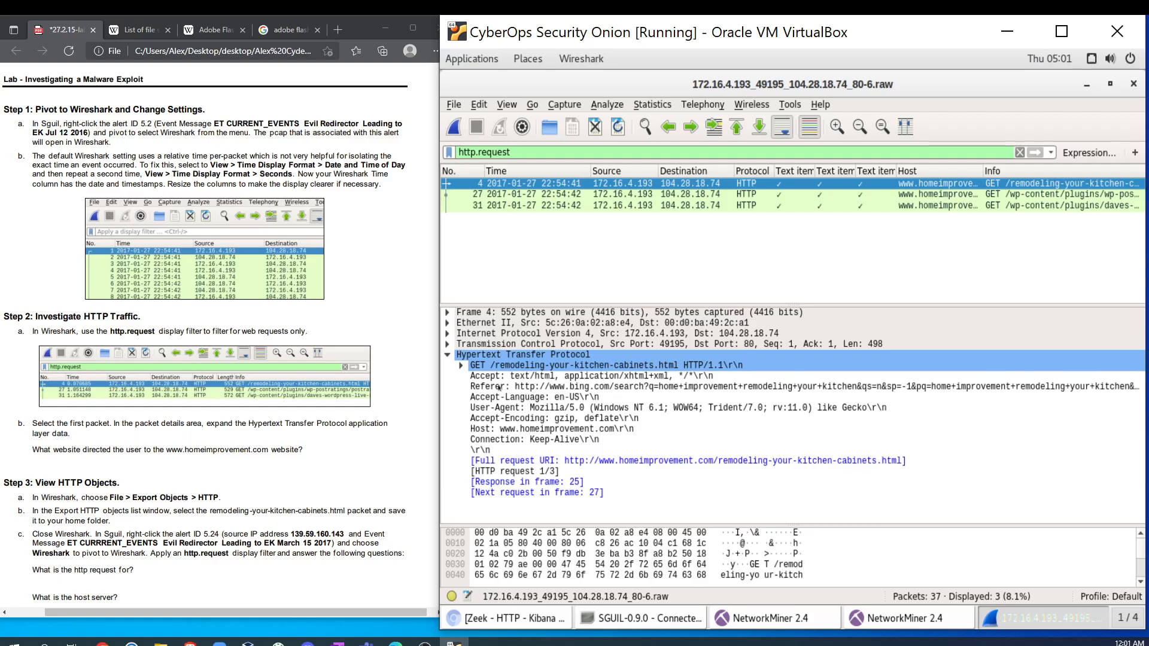
click(517, 387)
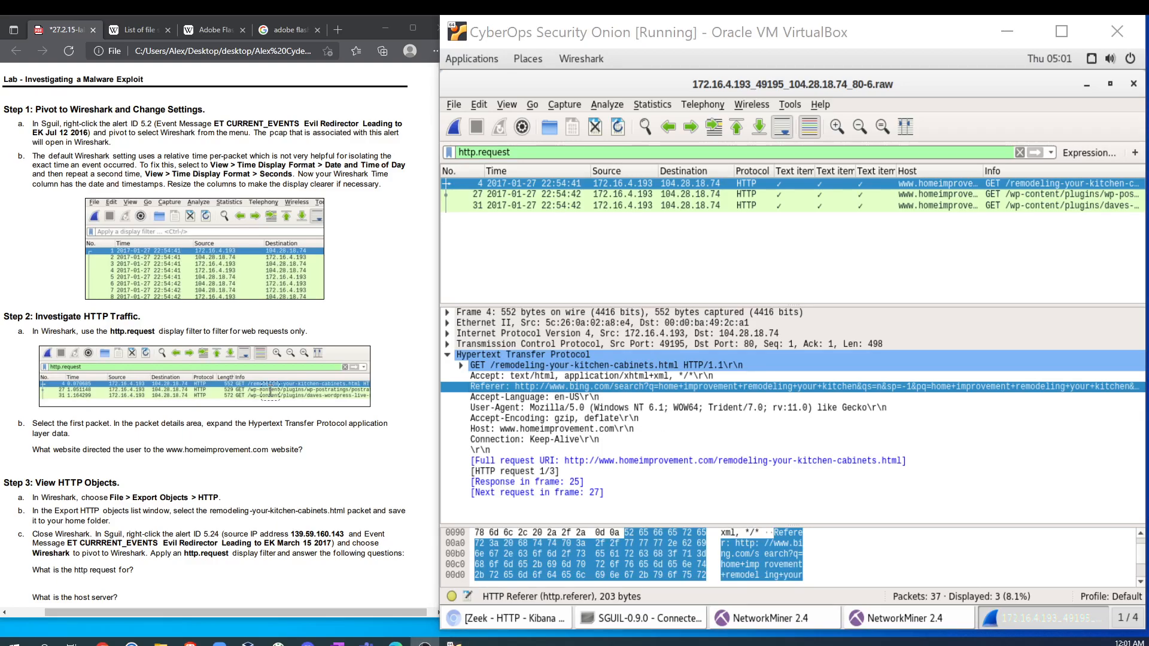
scroll(52, 307, down, 3)
click(51, 307)
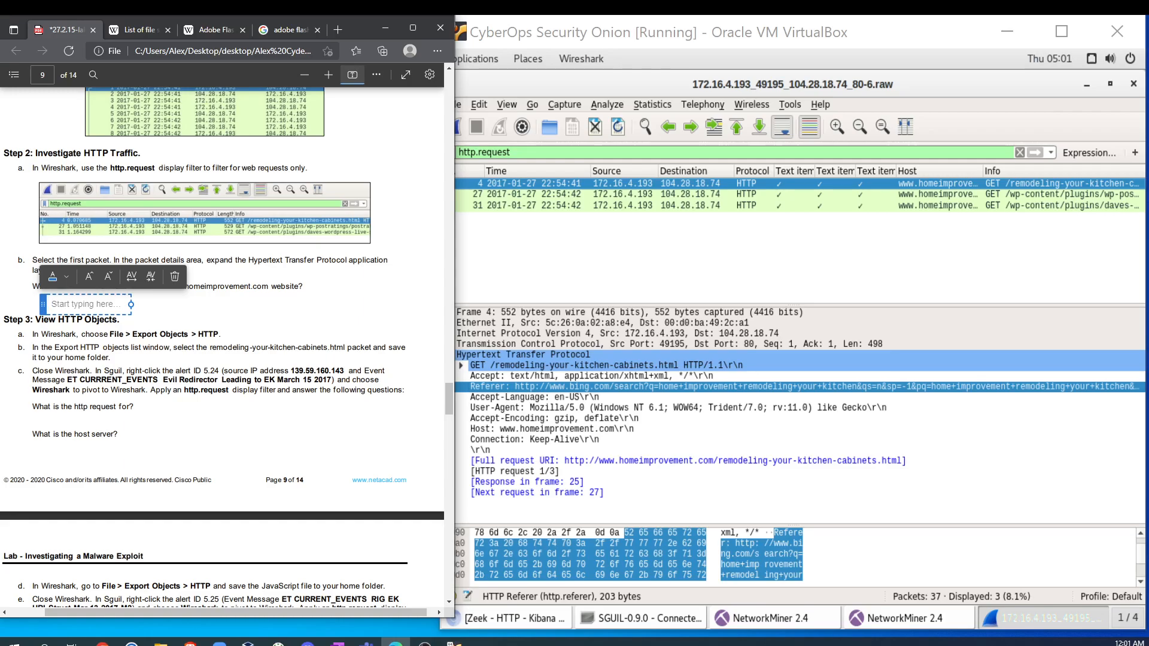
text(bing.com)
click(270, 314)
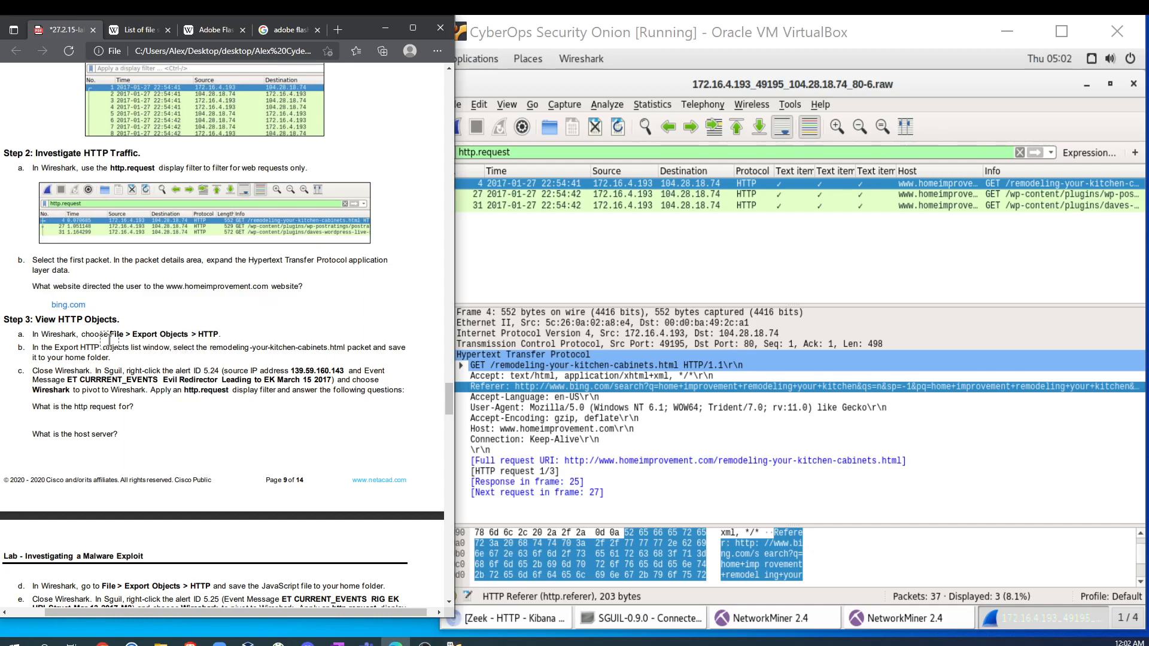
Step: Open the list of exportable HTTP objects from the Wireshark capture and widen its window to show full filenames
click(582, 270)
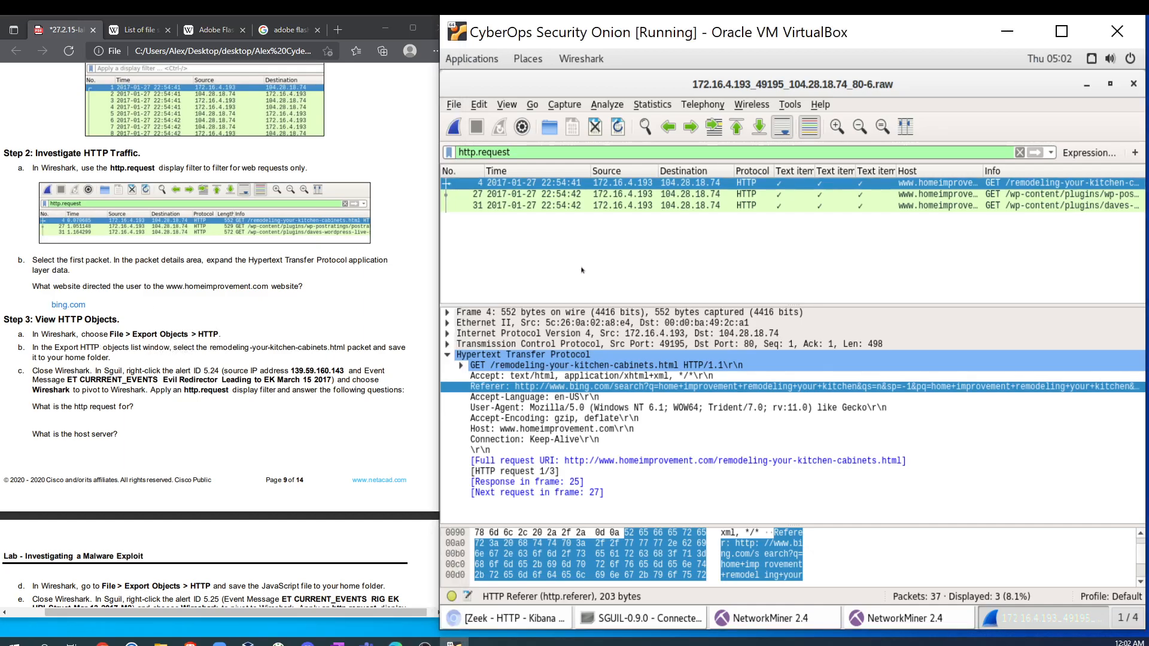
click(454, 105)
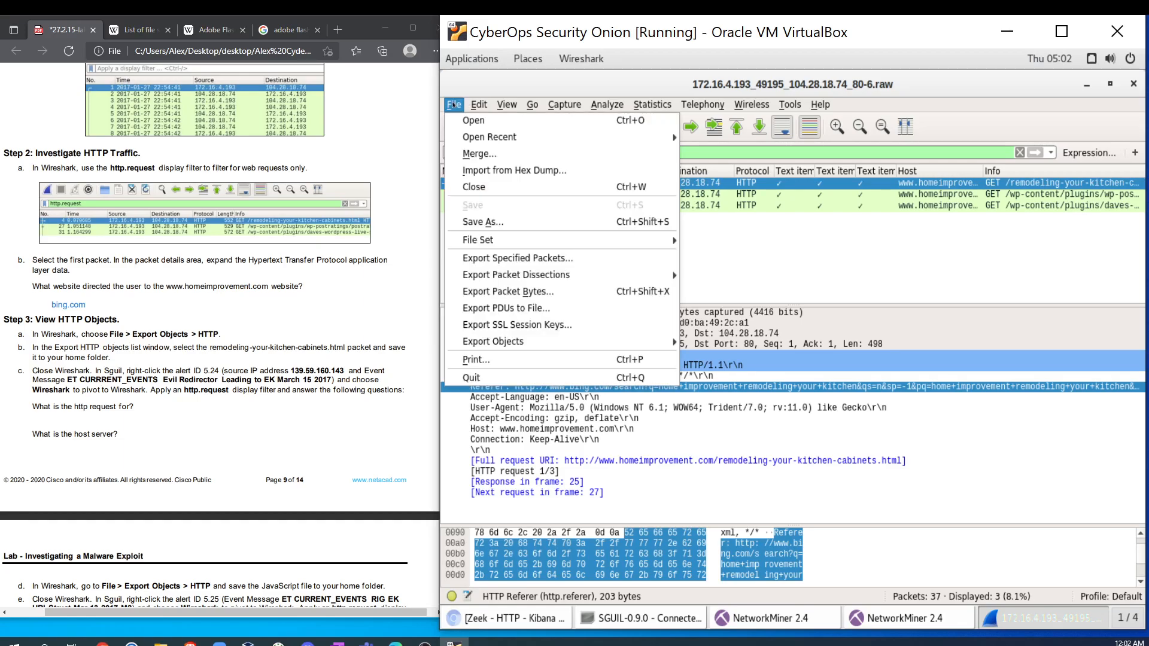
mouse_move(507, 104)
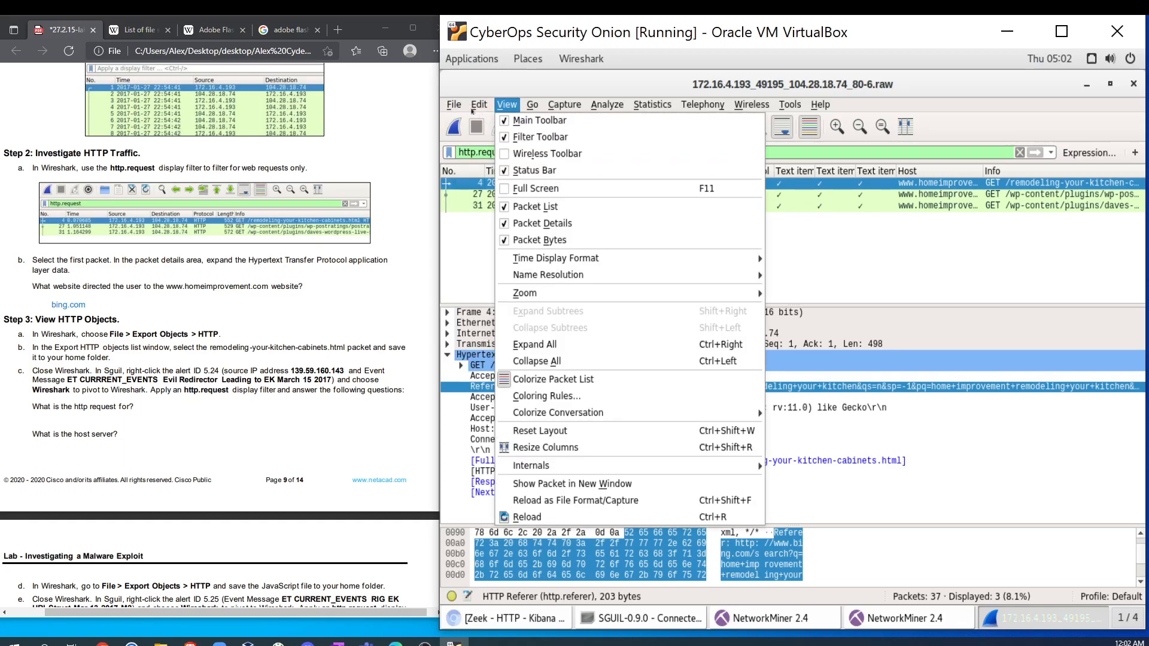
mouse_move(454, 105)
mouse_move(538, 275)
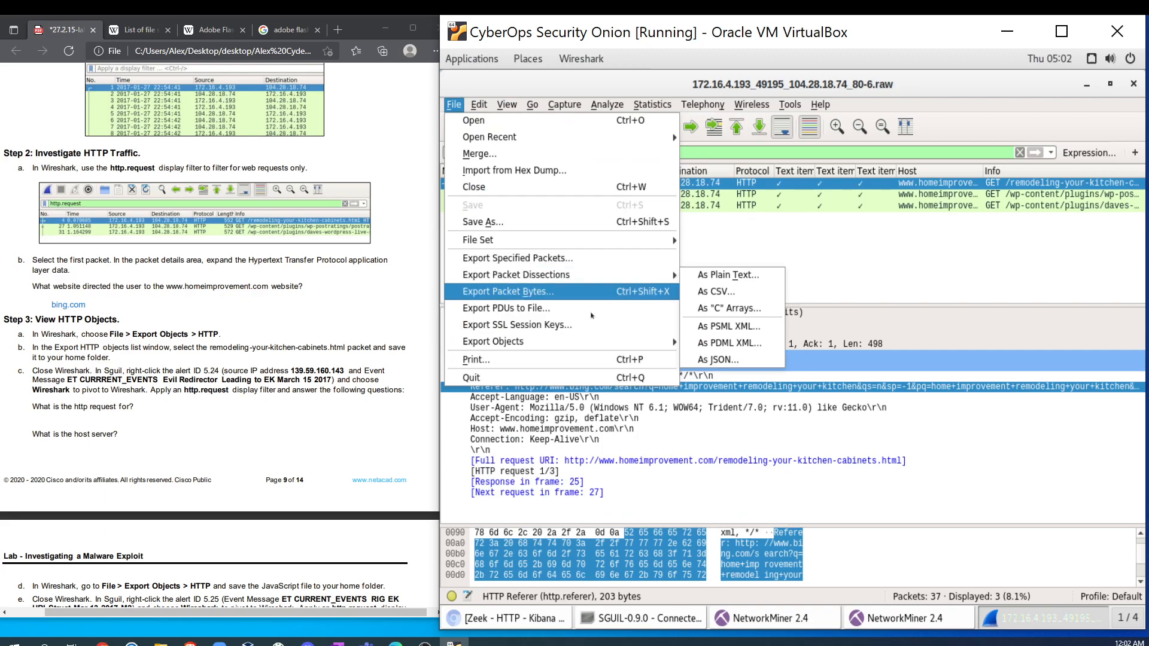
mouse_move(541, 345)
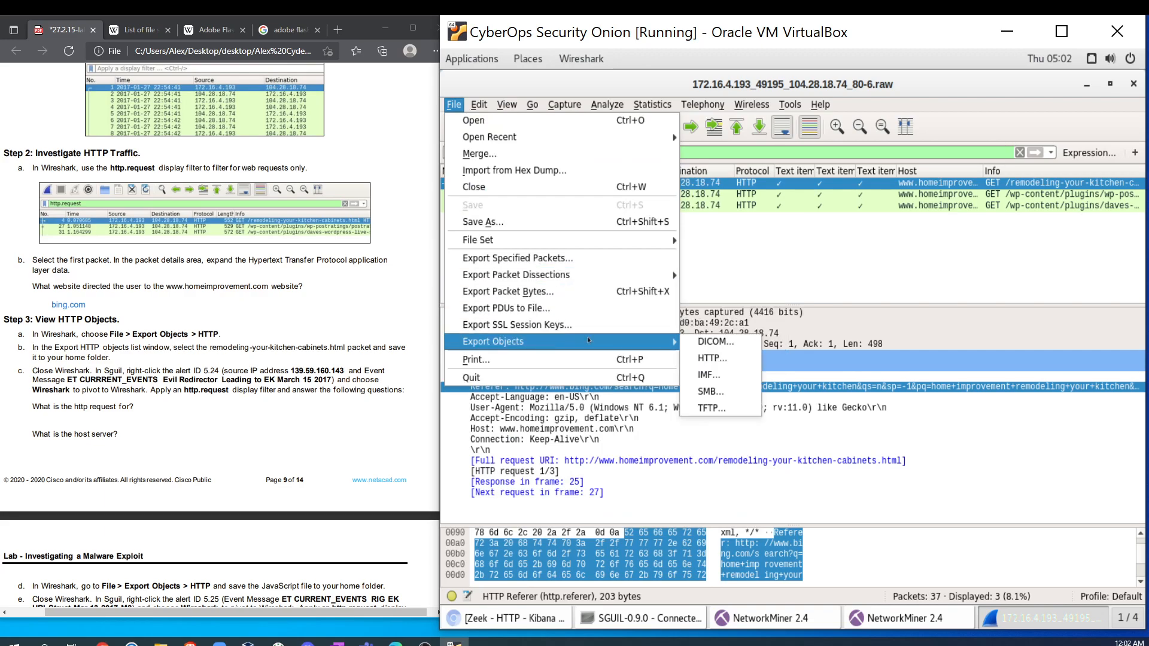
click(712, 358)
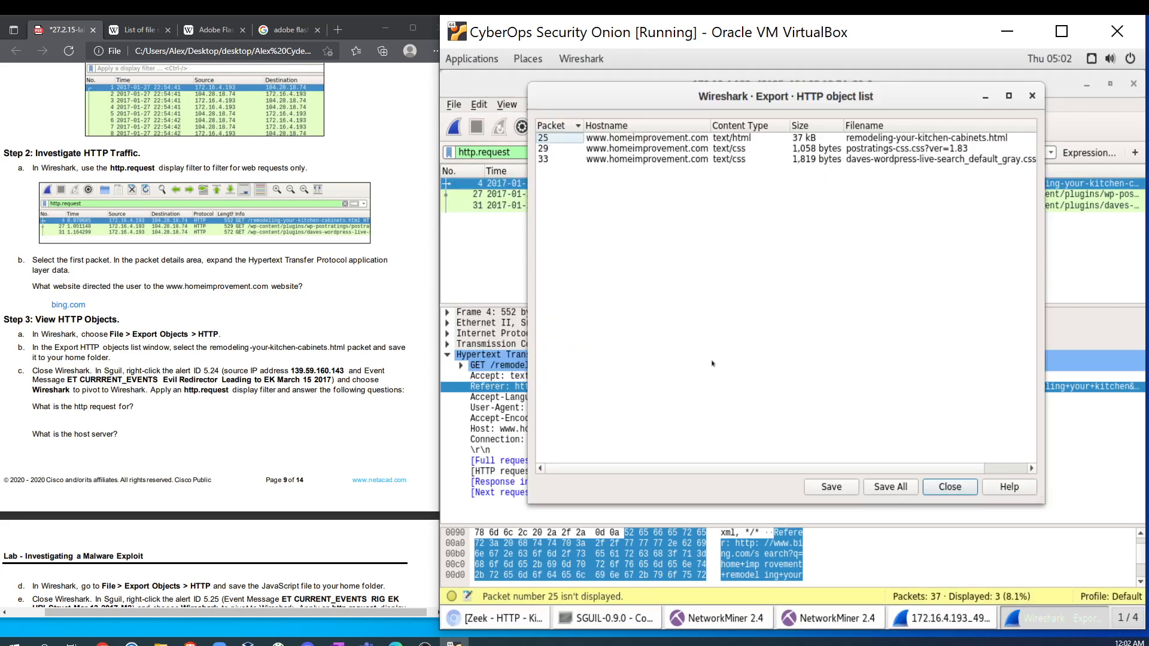
drag(528, 505, 458, 530)
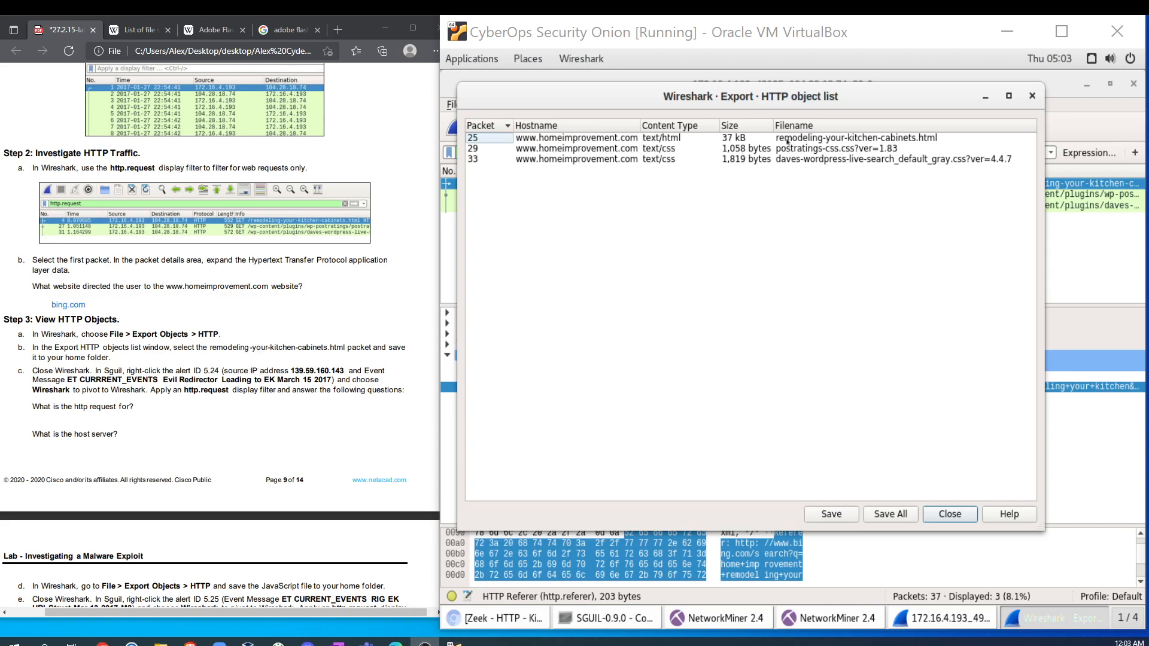
Step: Save remodeling-your-kitchen-cabinets.html into the "LAB 27.2.15 CyberOps" folder and close the HTTP object list
click(787, 141)
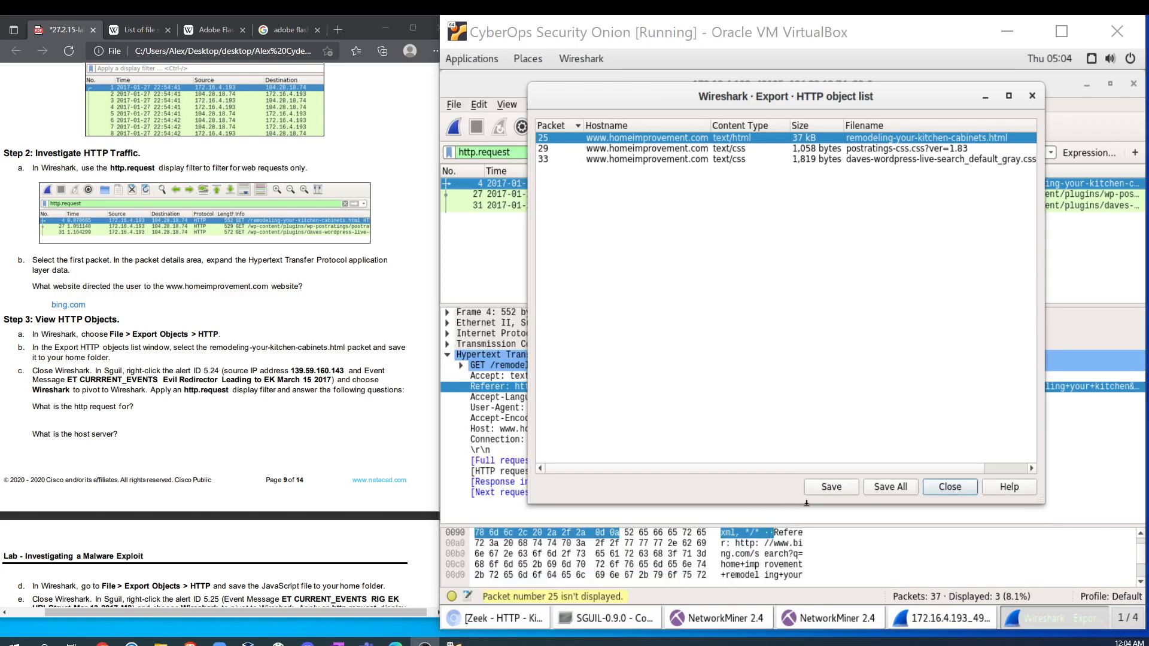
click(831, 487)
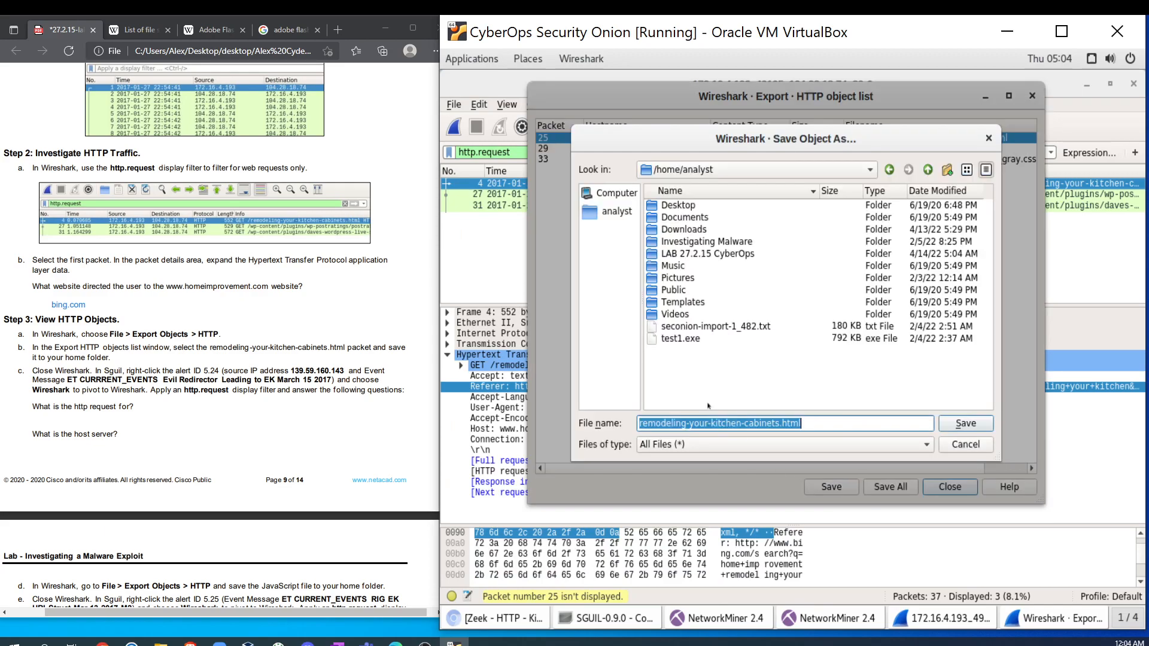
double_click(708, 253)
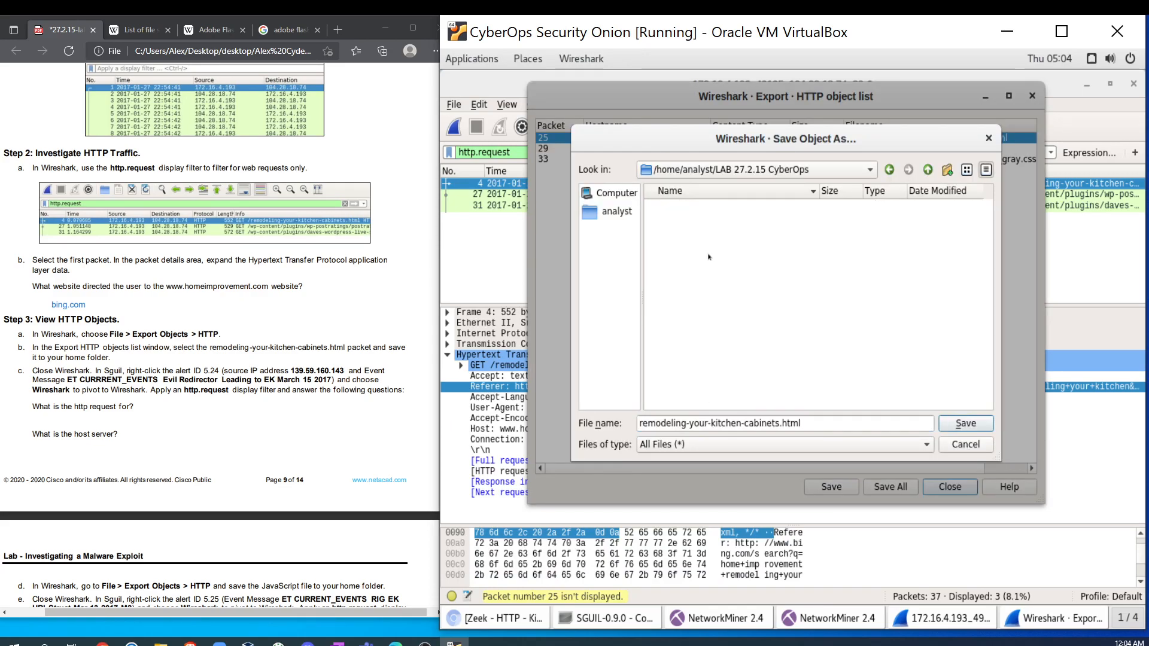
click(963, 423)
click(1031, 96)
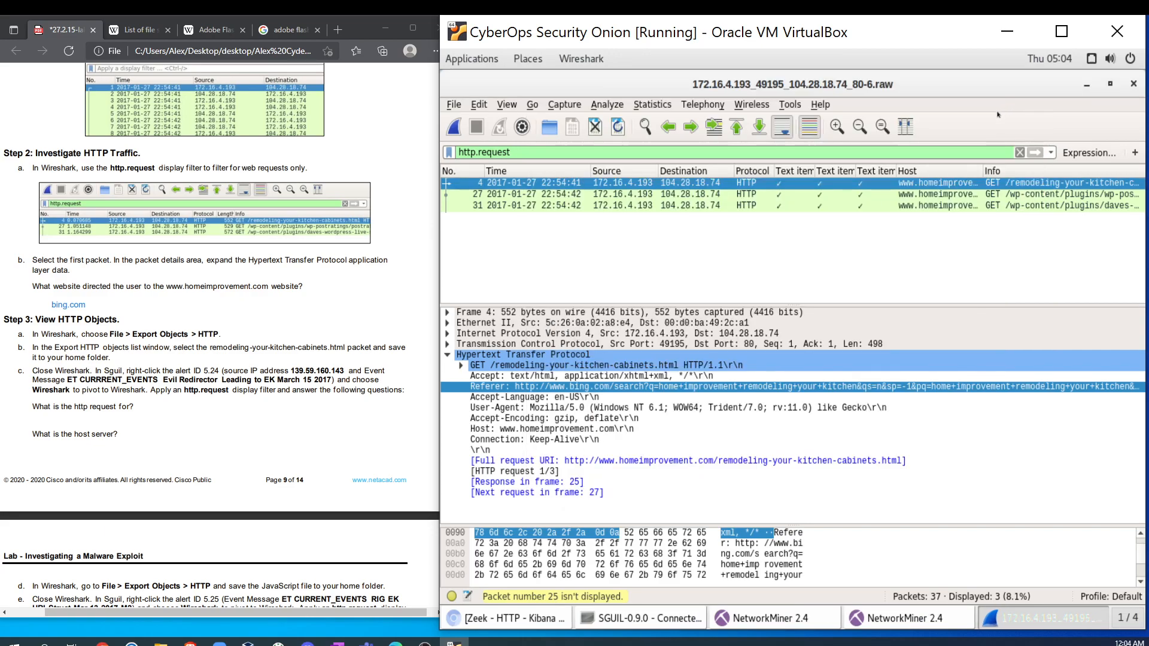
Step: Minimize the Wireshark capture, then reconnect Sguil to sguild and reauthenticate the client
scroll(206, 449, down, 2)
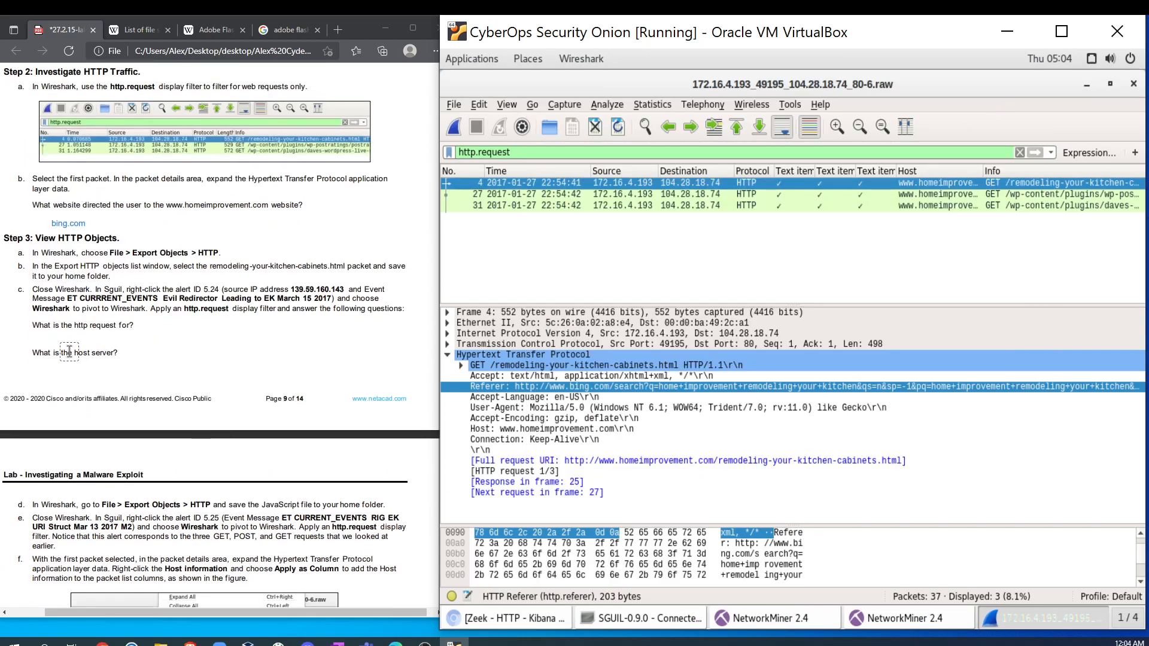
click(1086, 84)
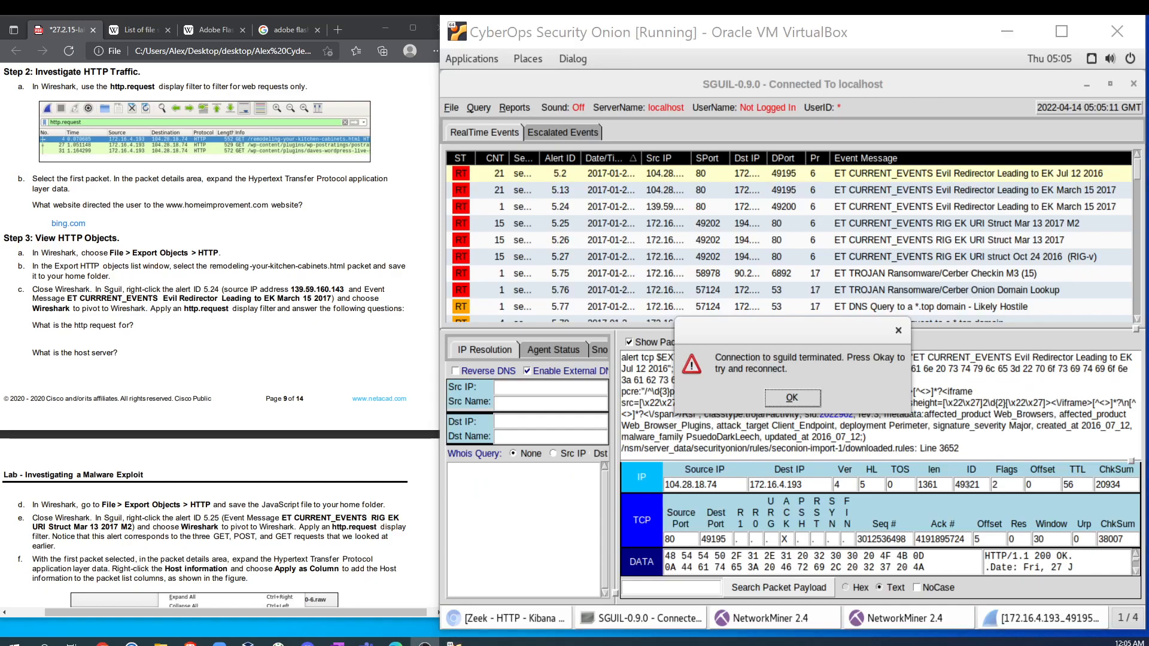
click(791, 398)
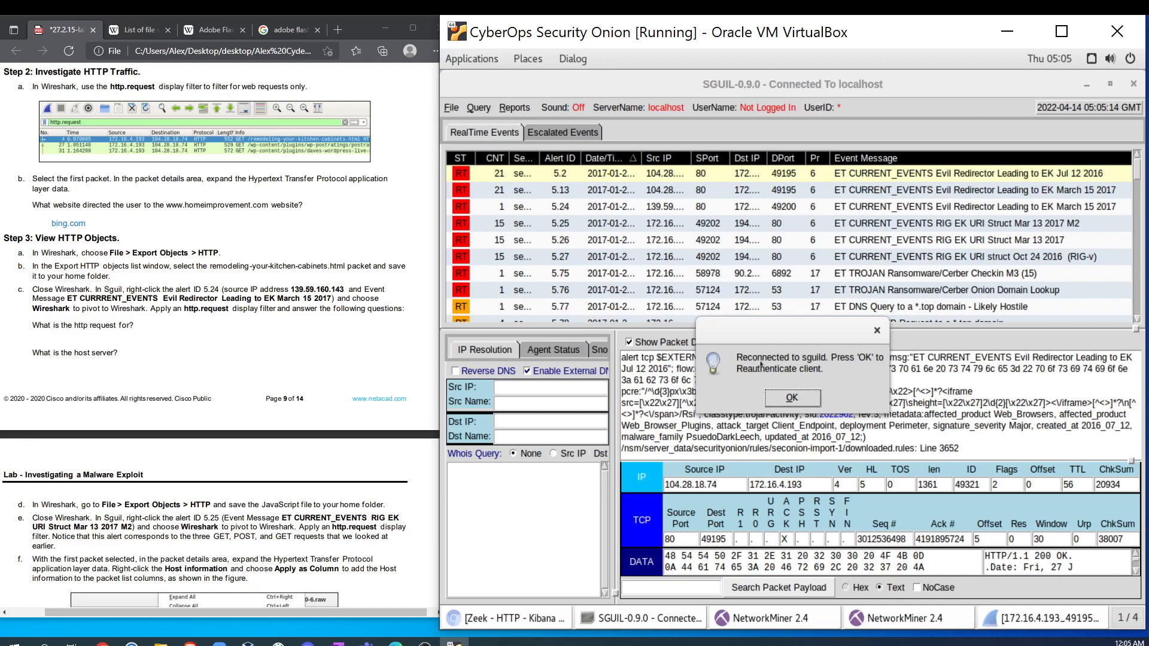
click(791, 399)
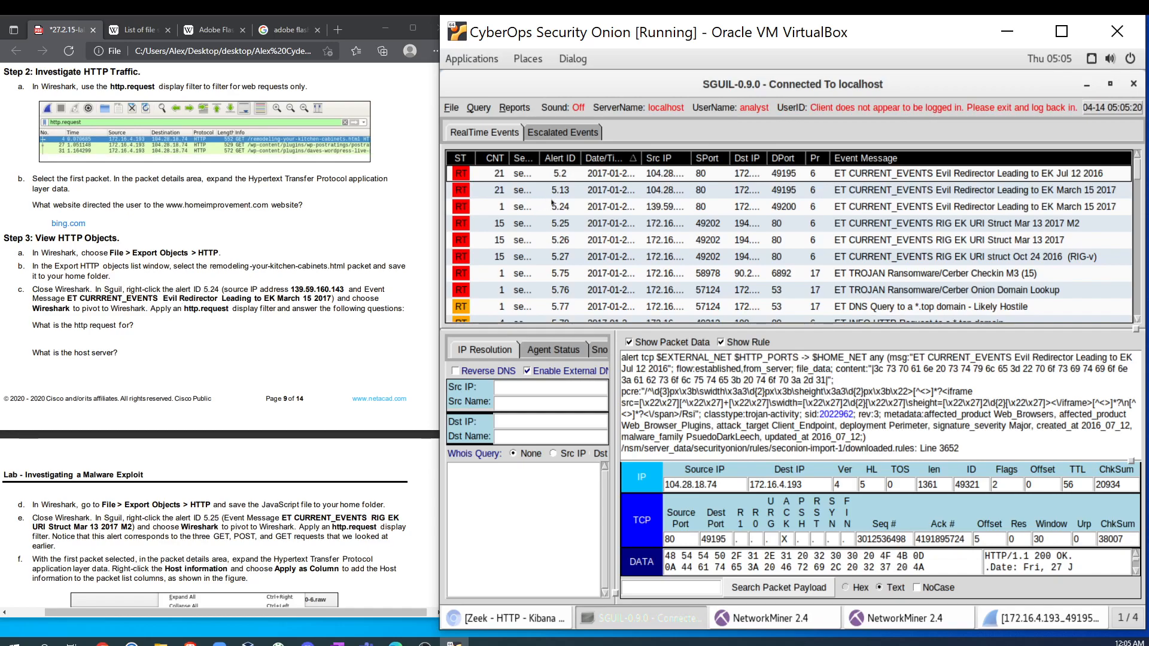
Step: Pivot from alert 5.24 in Sguil to Wireshark to open its capture
right_click(553, 210)
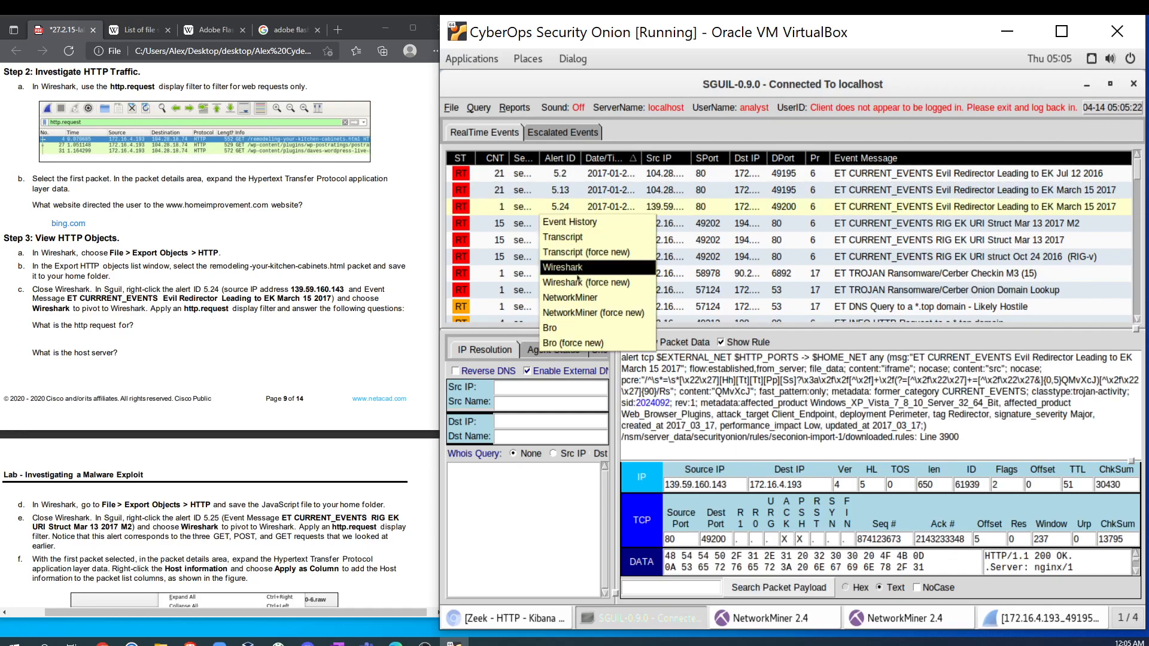
click(578, 279)
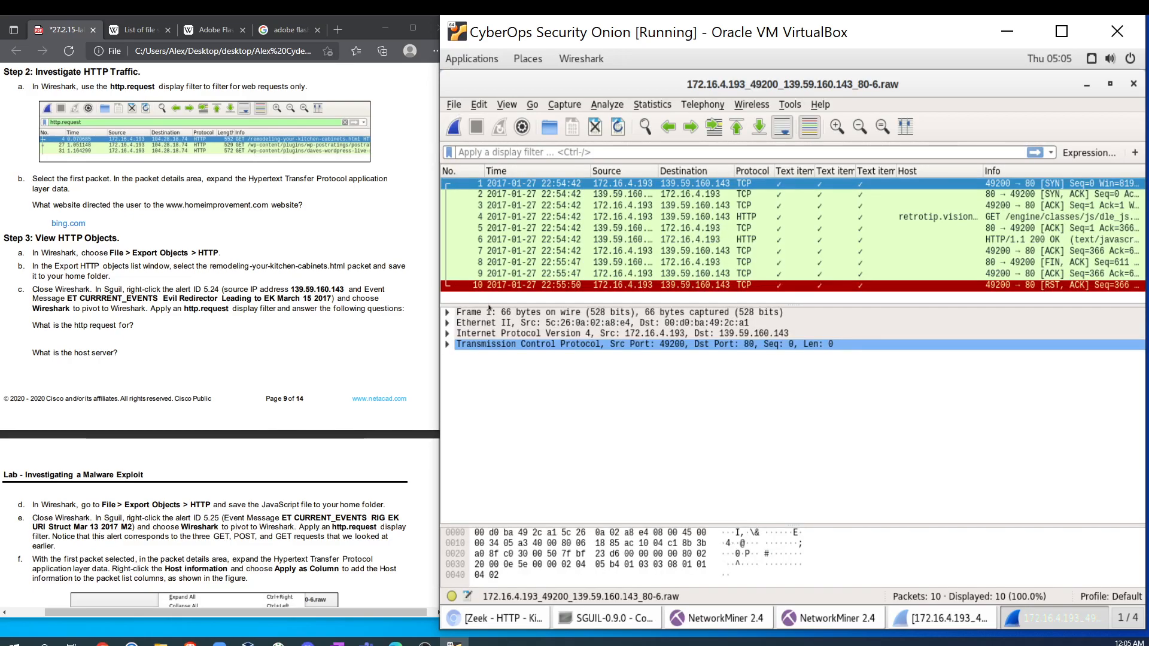
Step: Apply the http.request display filter to the alert 5.24 capture and expand the packet's Hypertext Transfer Protocol details
click(529, 152)
text(http.re)
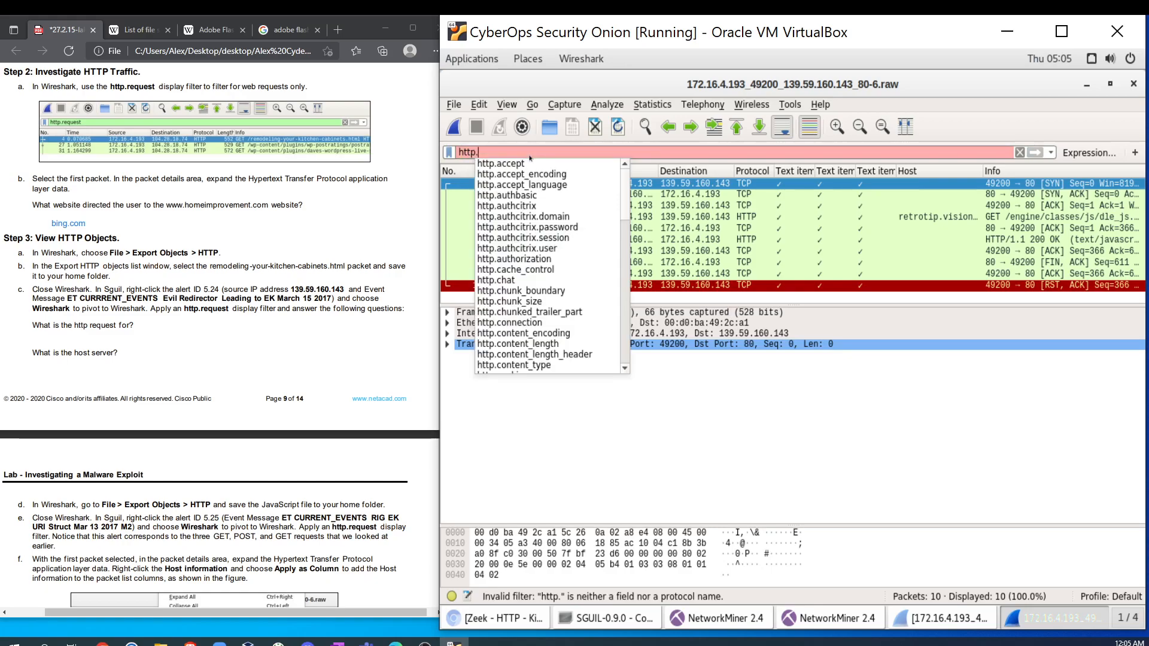
click(536, 174)
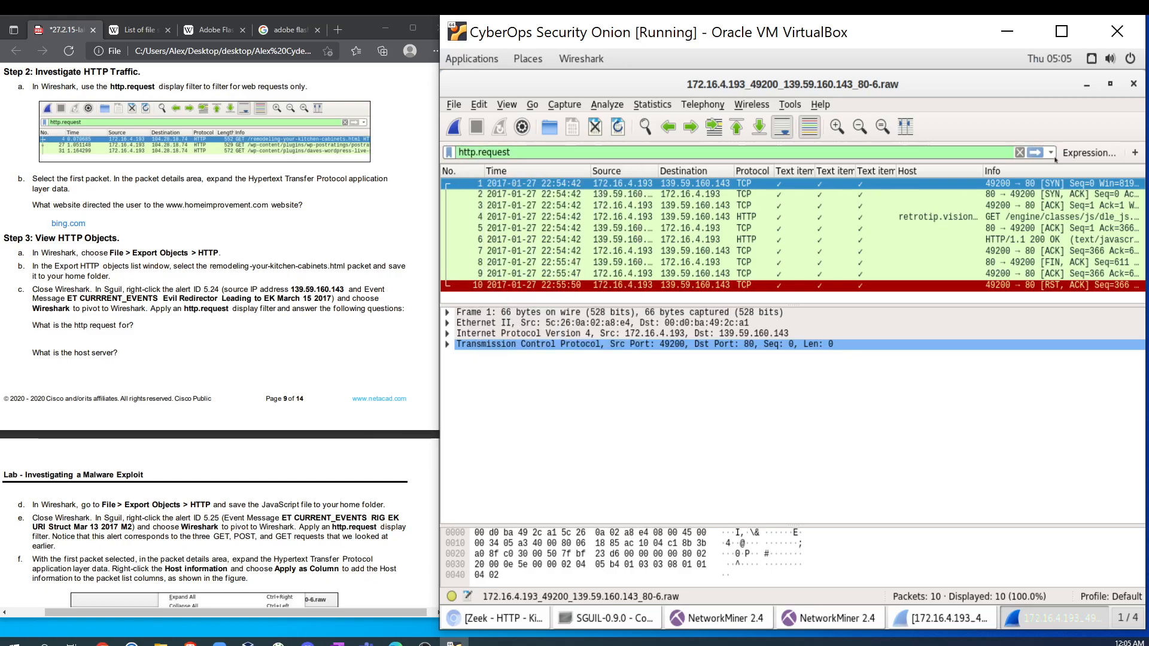
key(Return)
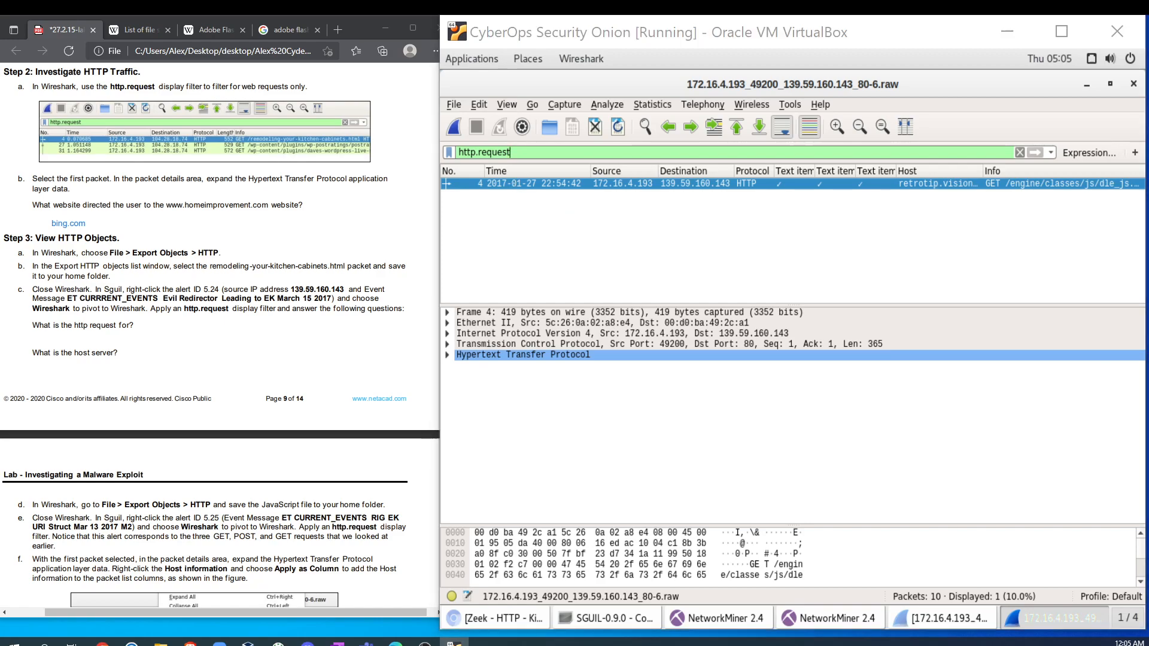
click(446, 355)
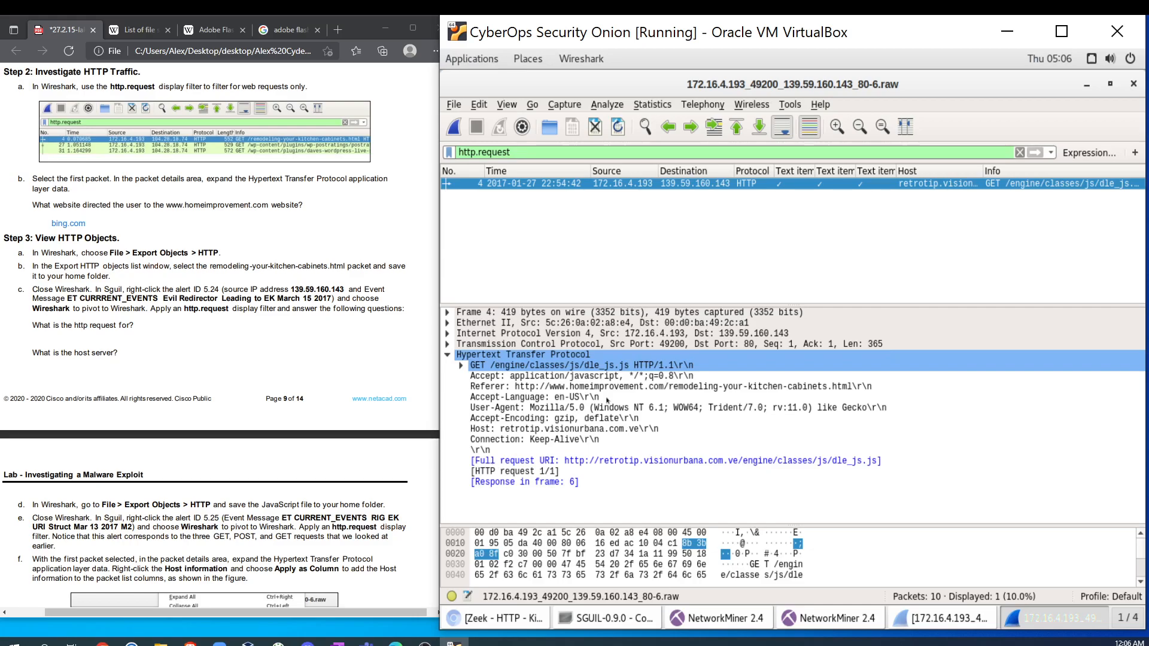
Step: Inspect the GET and Host fields and answer the two worksheet questions with dle_js.js and retrotip.visionurbana.com.ve
click(425, 644)
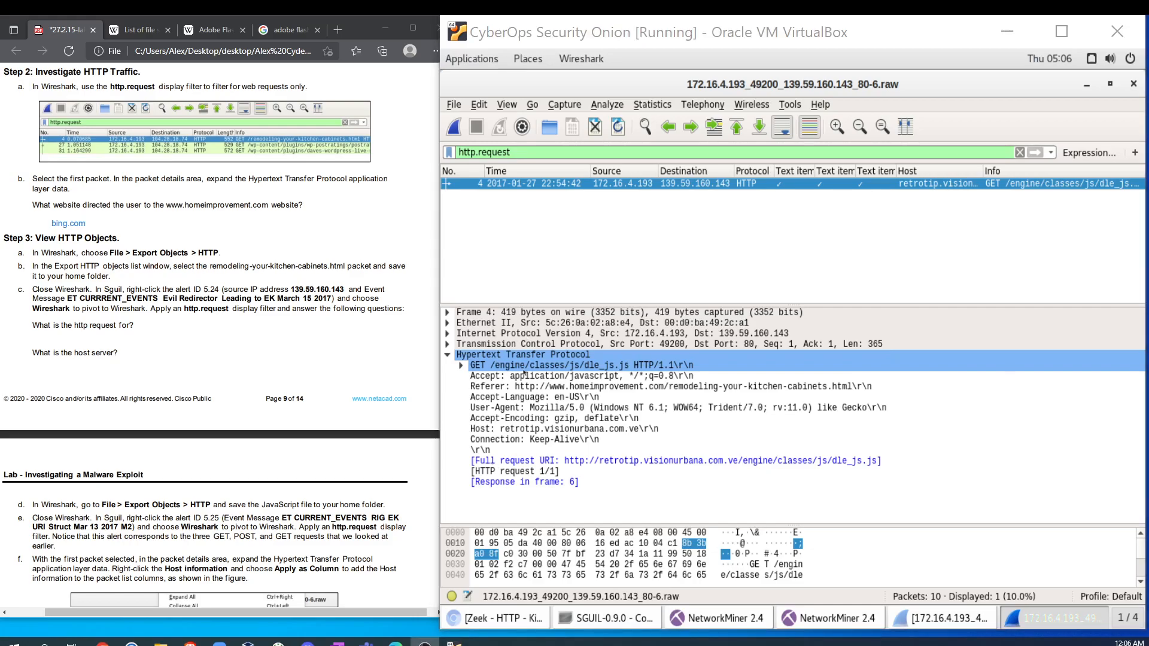
click(620, 365)
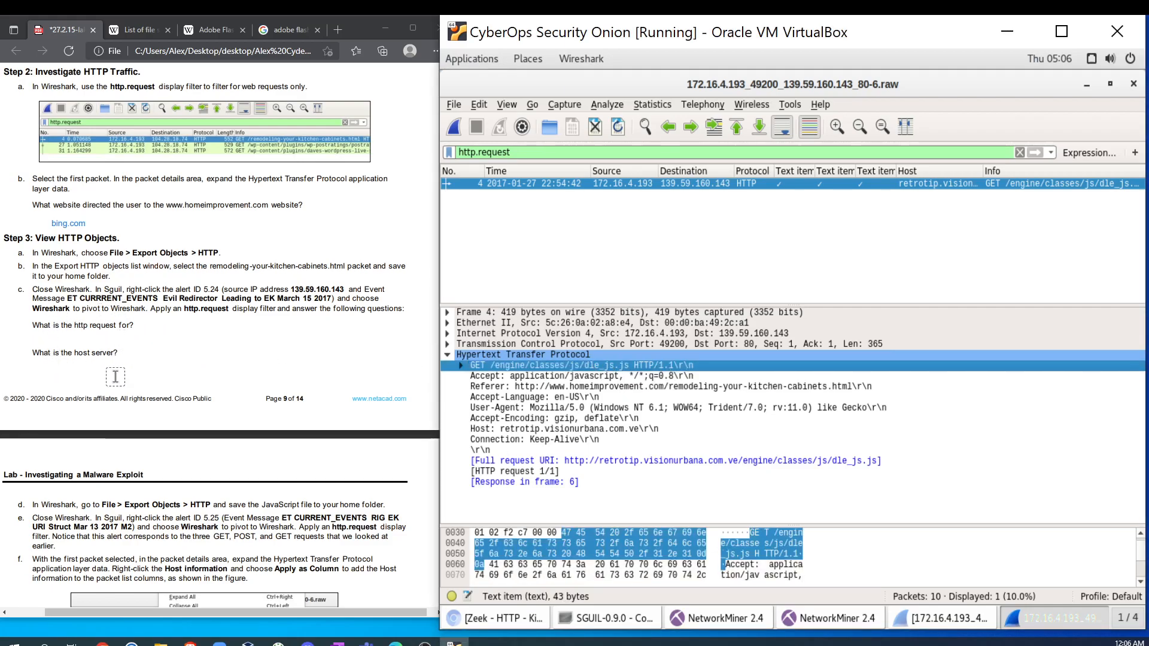
click(598, 429)
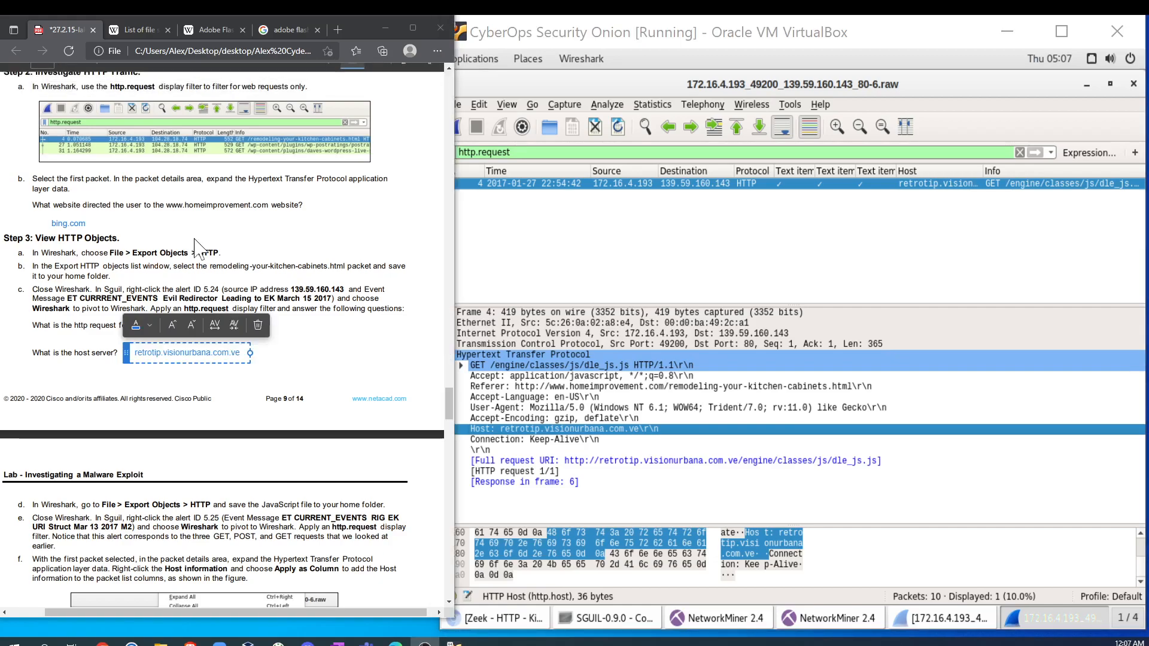
Step: Export the HTTP object dle_js.js into the "LAB 27.2.15 CyberOps" folder and close the HTTP object list
scroll(261, 365, down, 2)
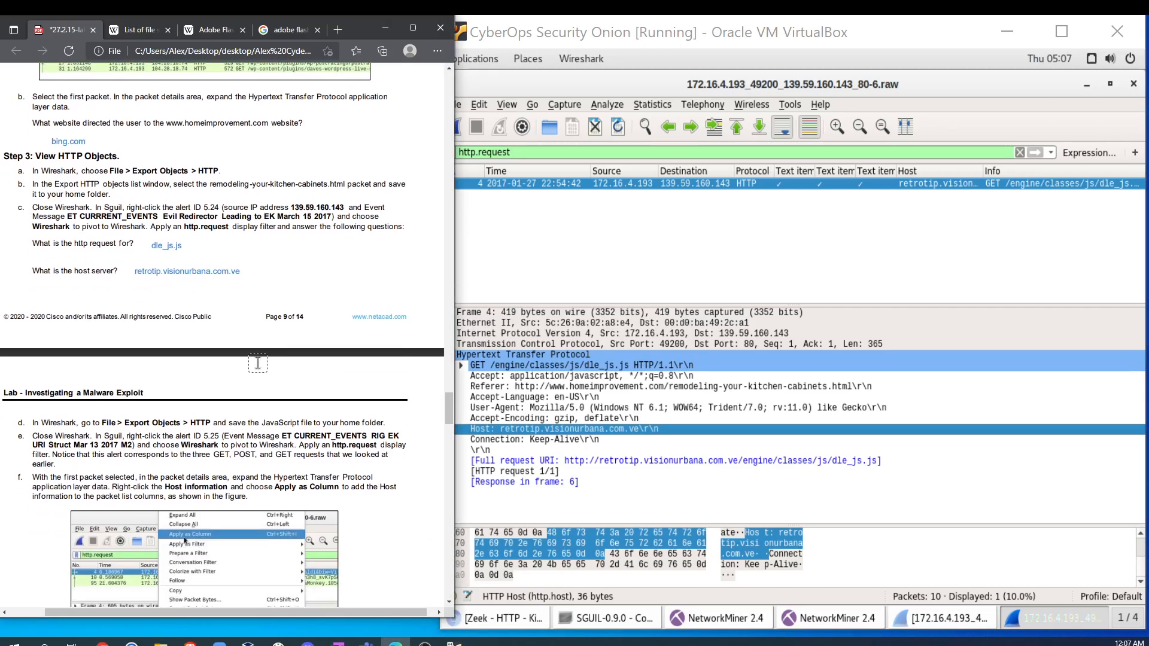
scroll(64, 439, down, 2)
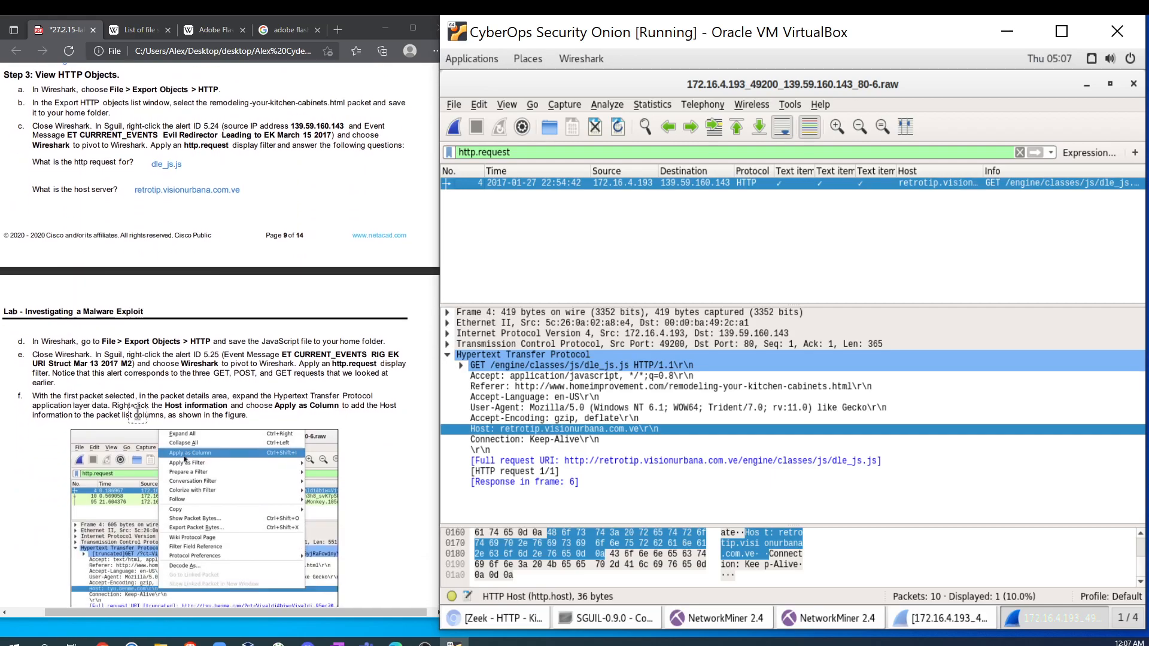
click(449, 105)
mouse_move(658, 342)
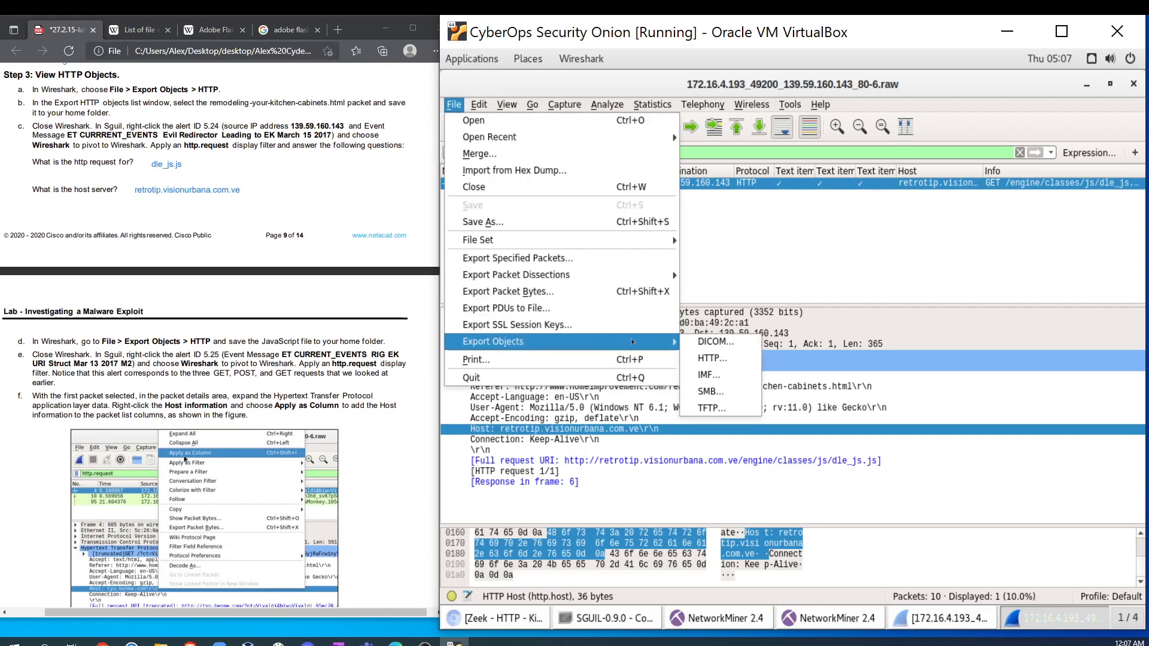
click(712, 358)
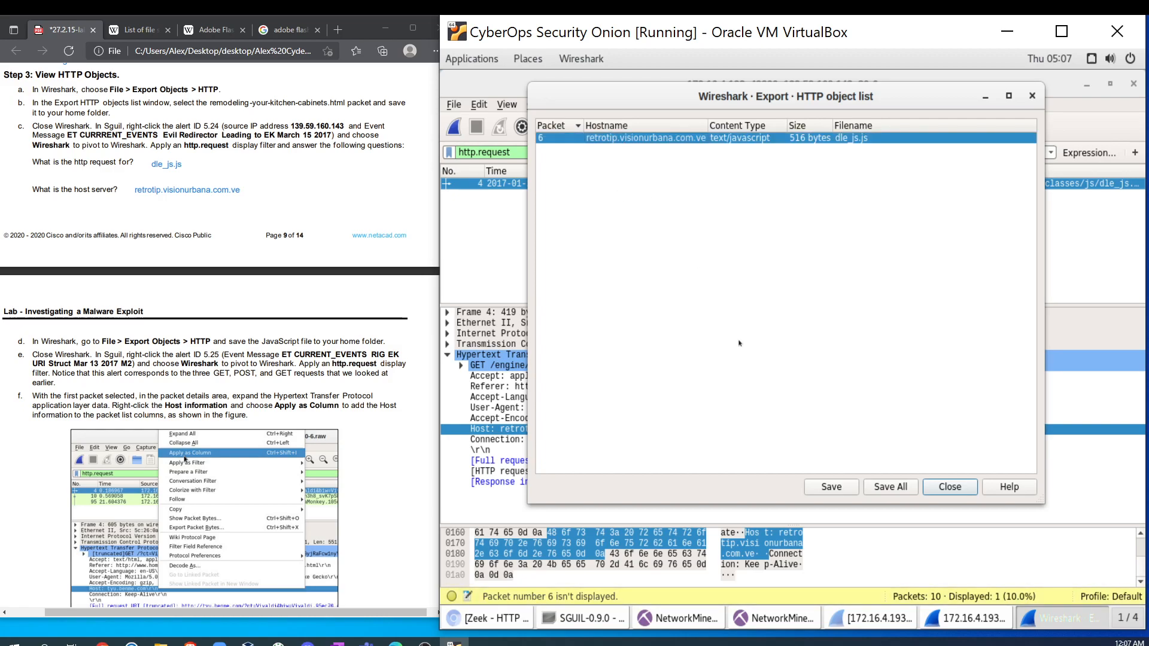
click(831, 486)
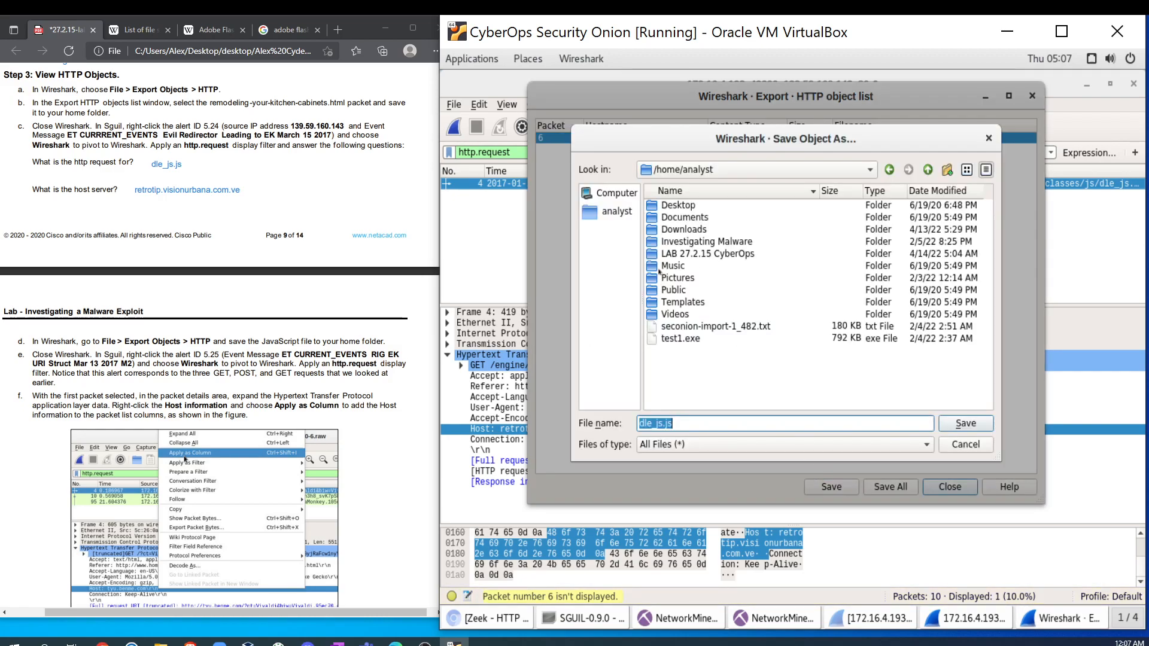
double_click(662, 255)
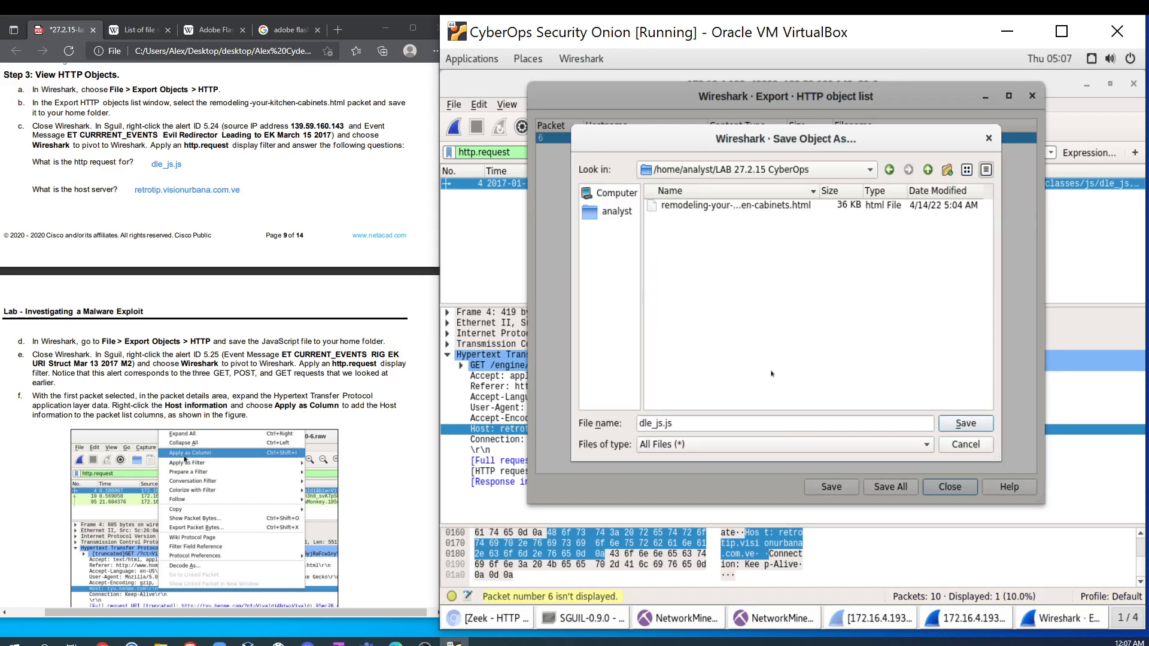
click(966, 424)
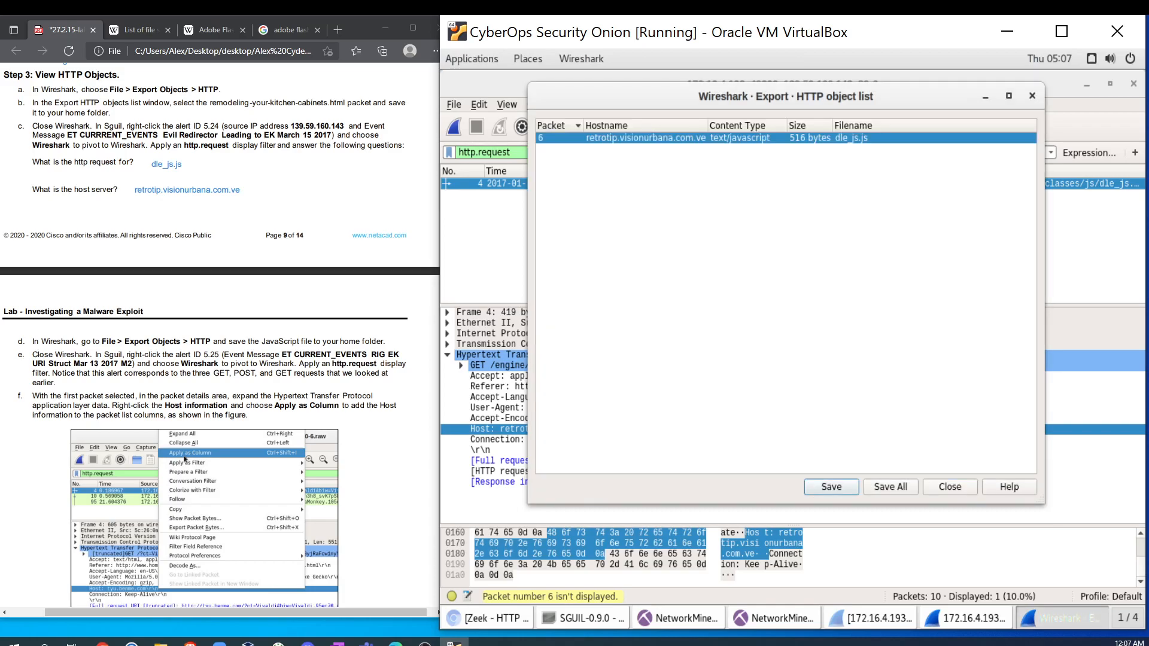
click(1032, 96)
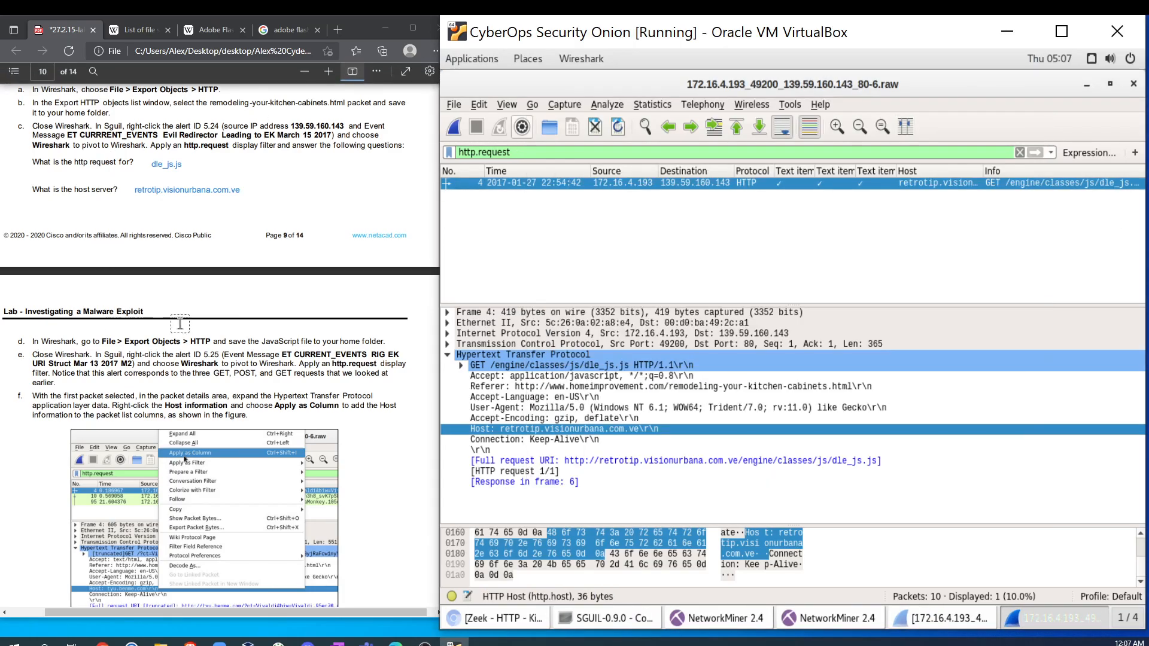
Step: Close the Wireshark capture, dismiss the raw file notice in Sguil and pivot from alert 5.25 to Wireshark
click(1133, 84)
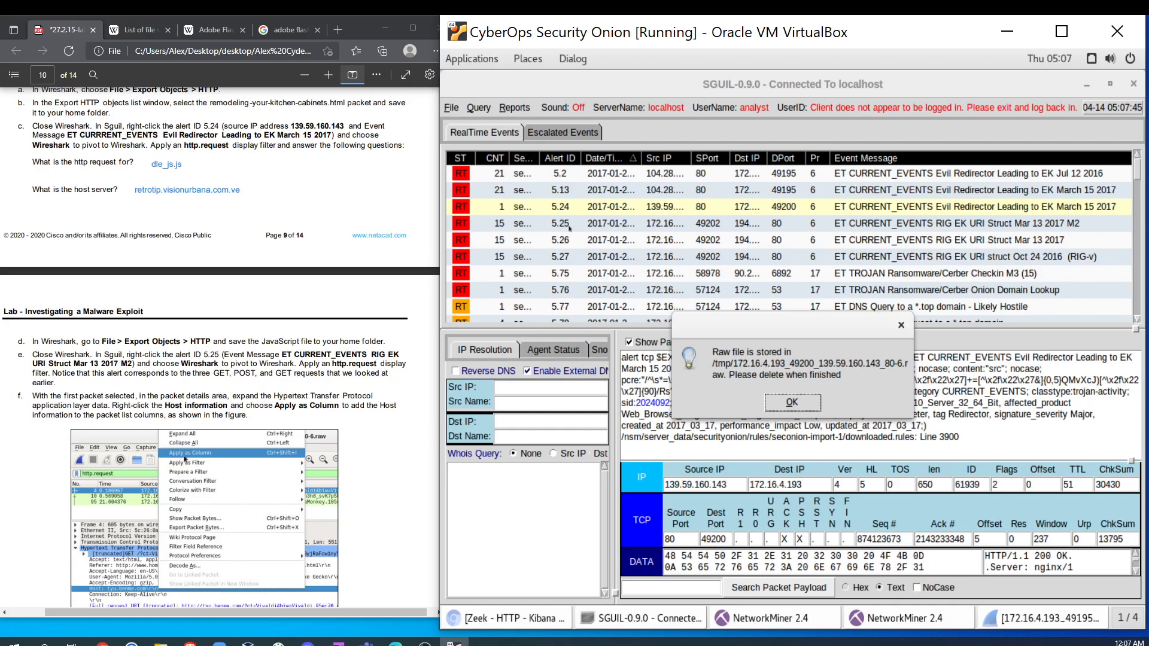
click(793, 402)
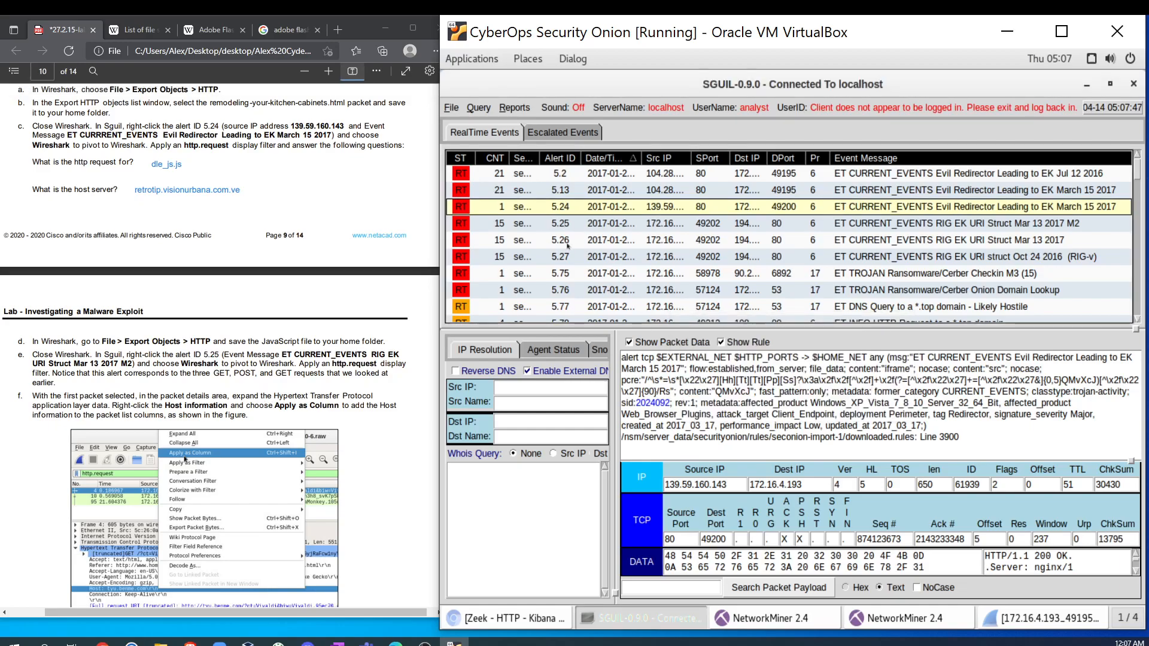
right_click(558, 224)
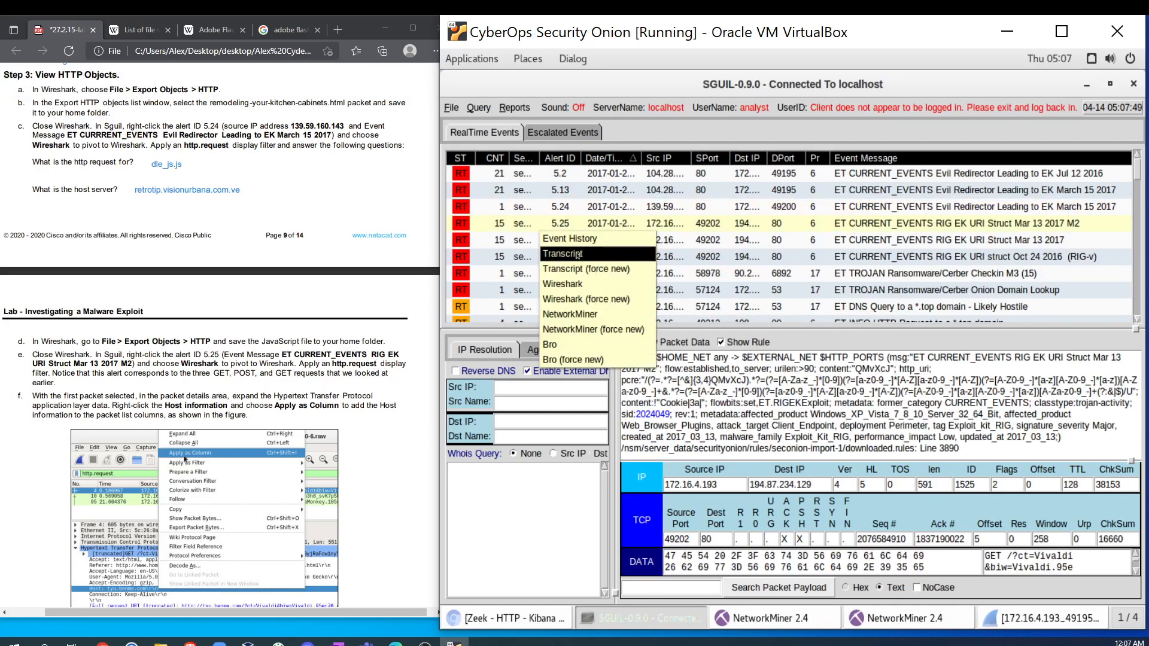
click(565, 285)
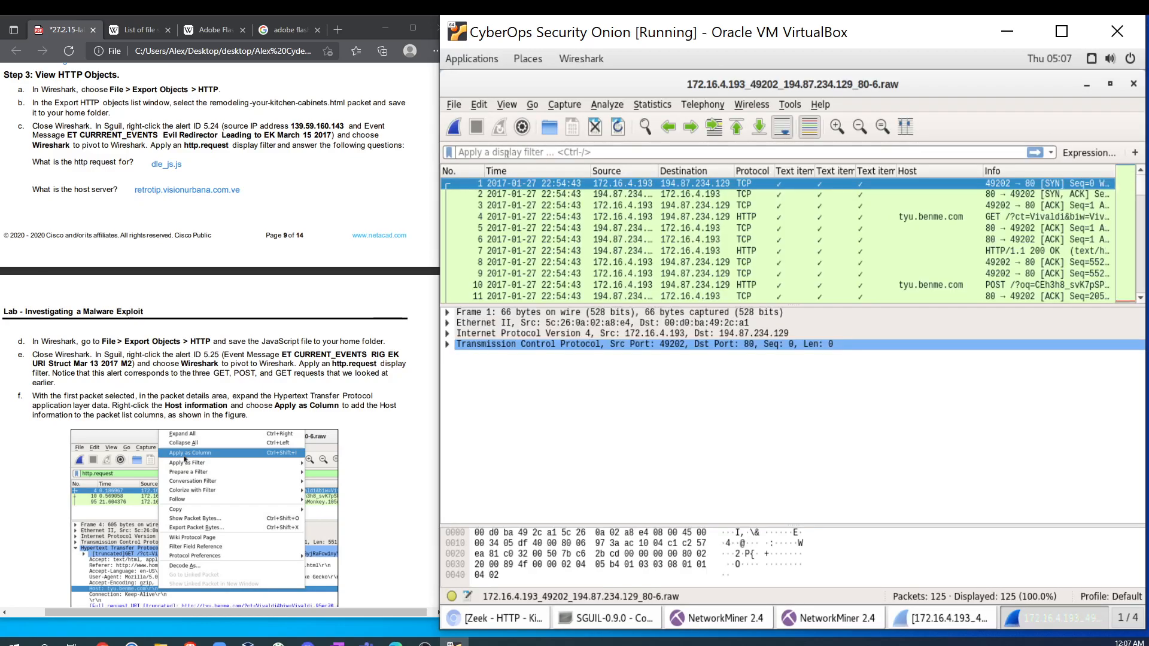
Step: Filter the alert 5.25 capture by http.request and expand the first packet's Hypertext Transfer Protocol details
click(508, 154)
text(http.re)
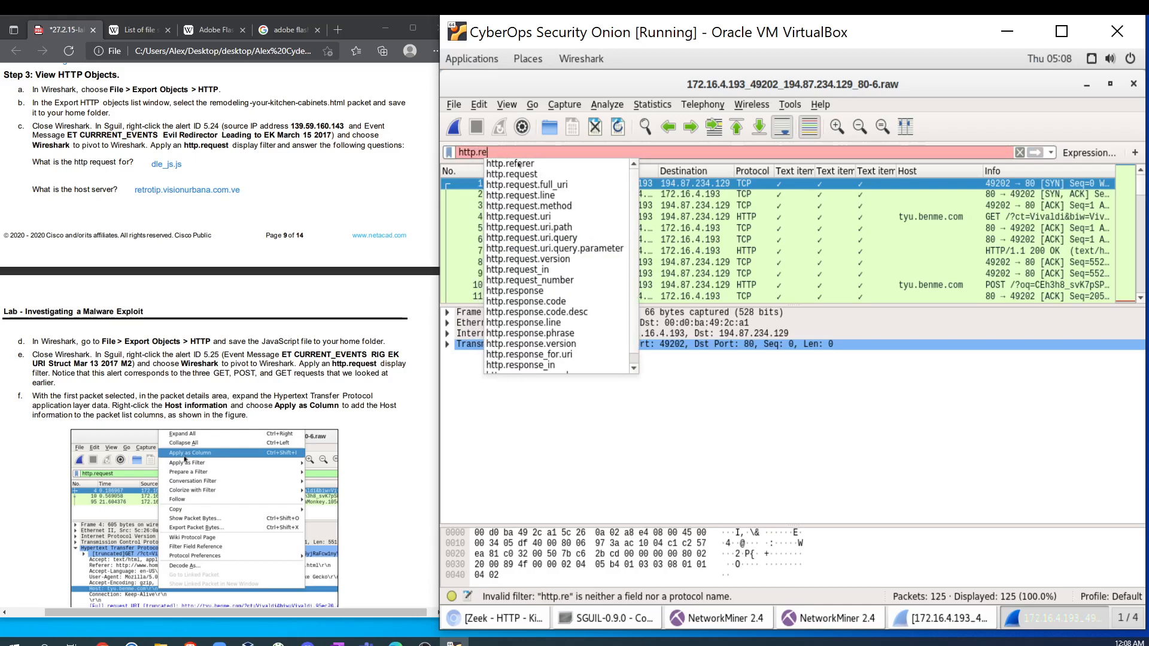
click(530, 174)
key(Return)
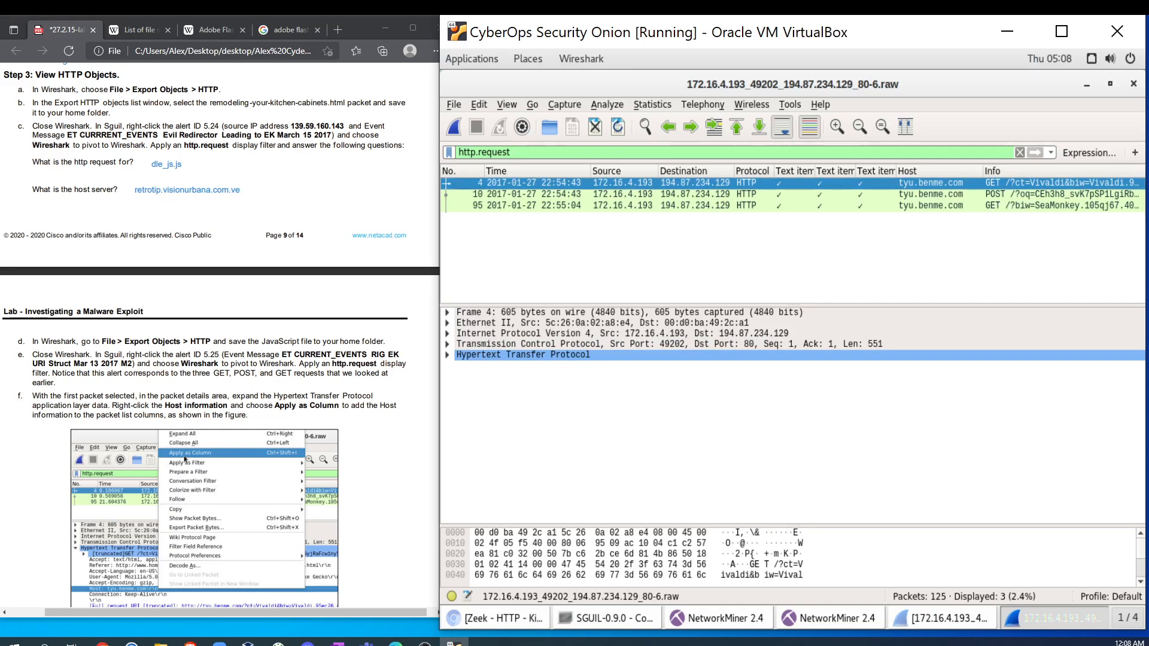
scroll(102, 377, down, 5)
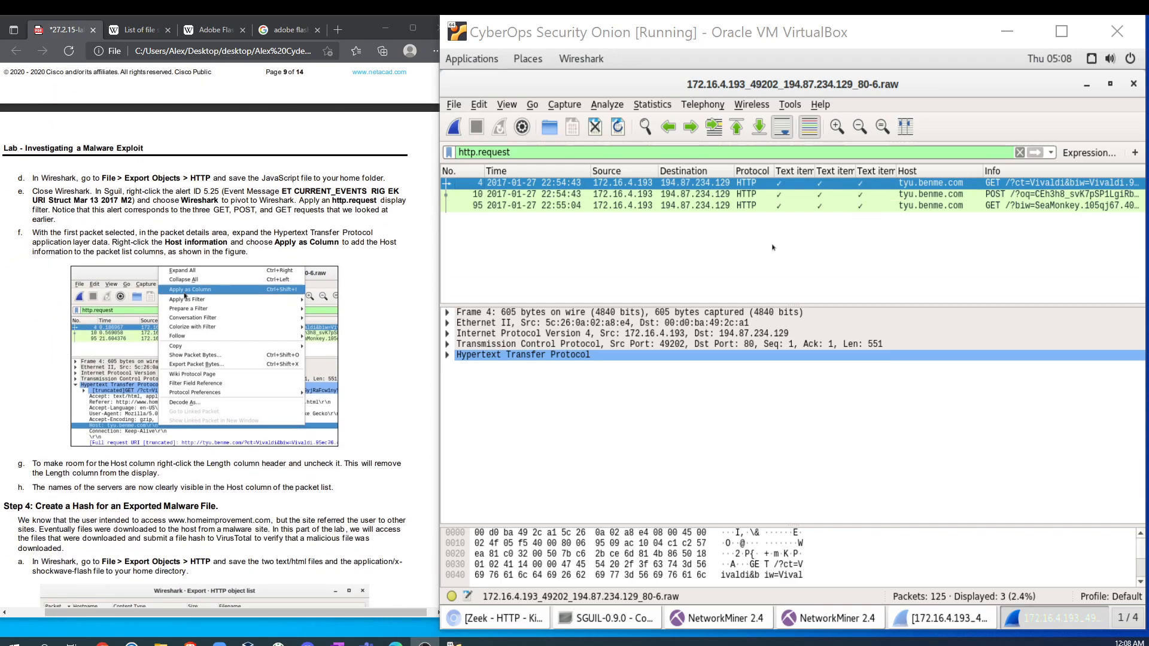
click(446, 356)
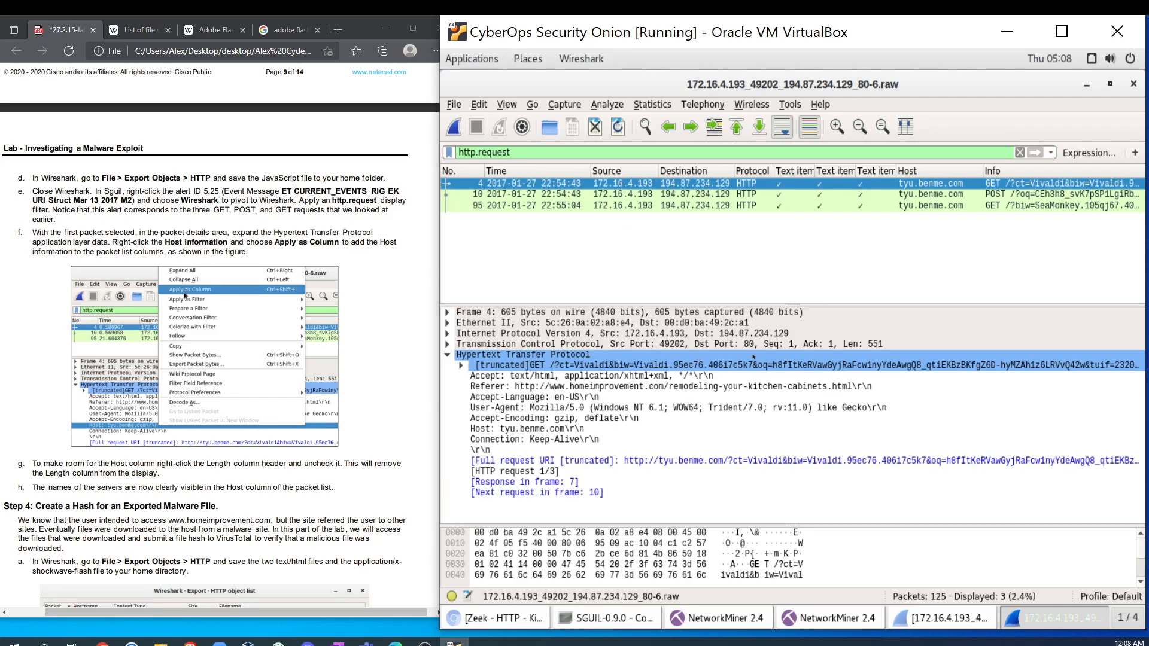
click(488, 428)
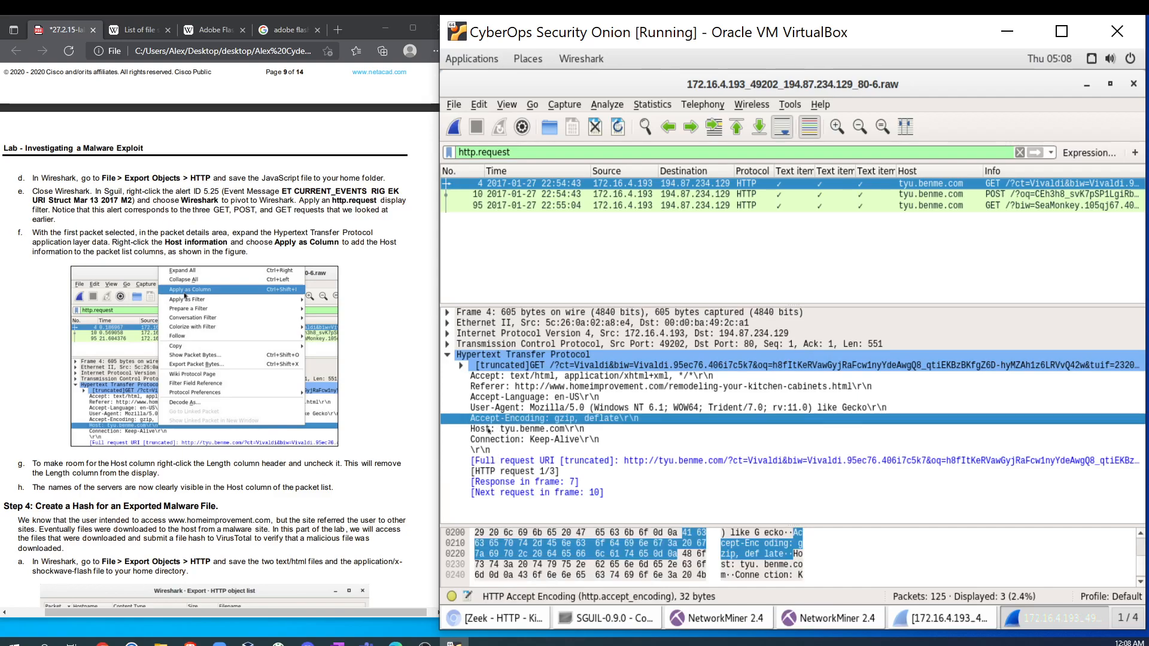
right_click(489, 430)
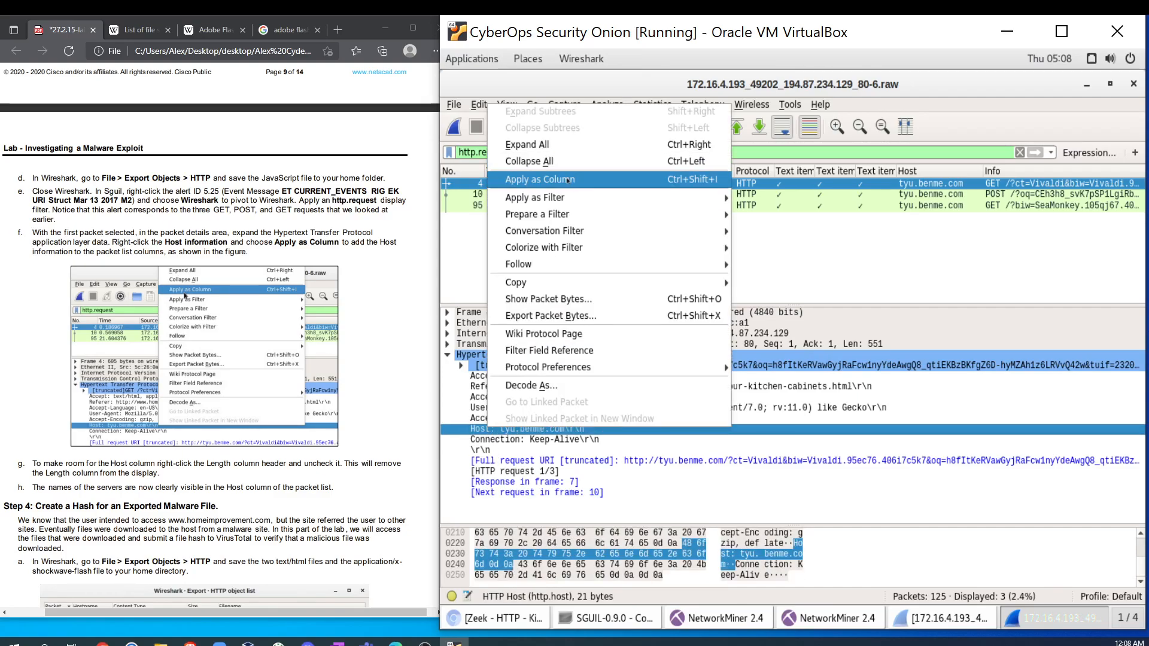
click(915, 184)
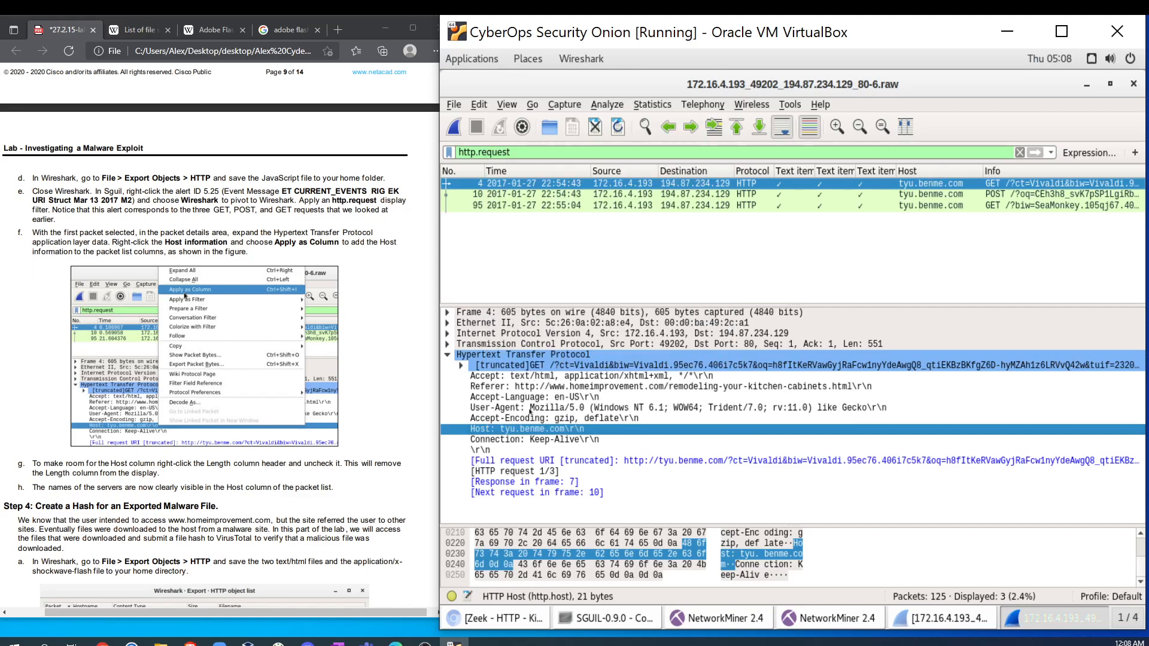
right_click(495, 431)
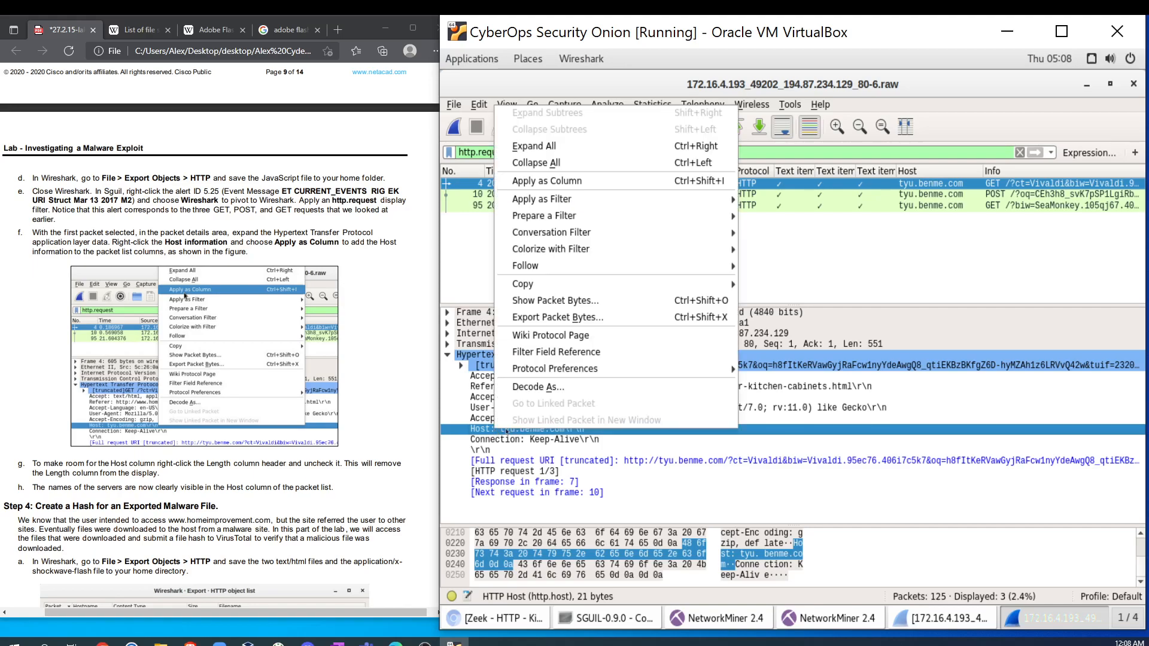
mouse_move(539, 200)
click(239, 480)
click(383, 469)
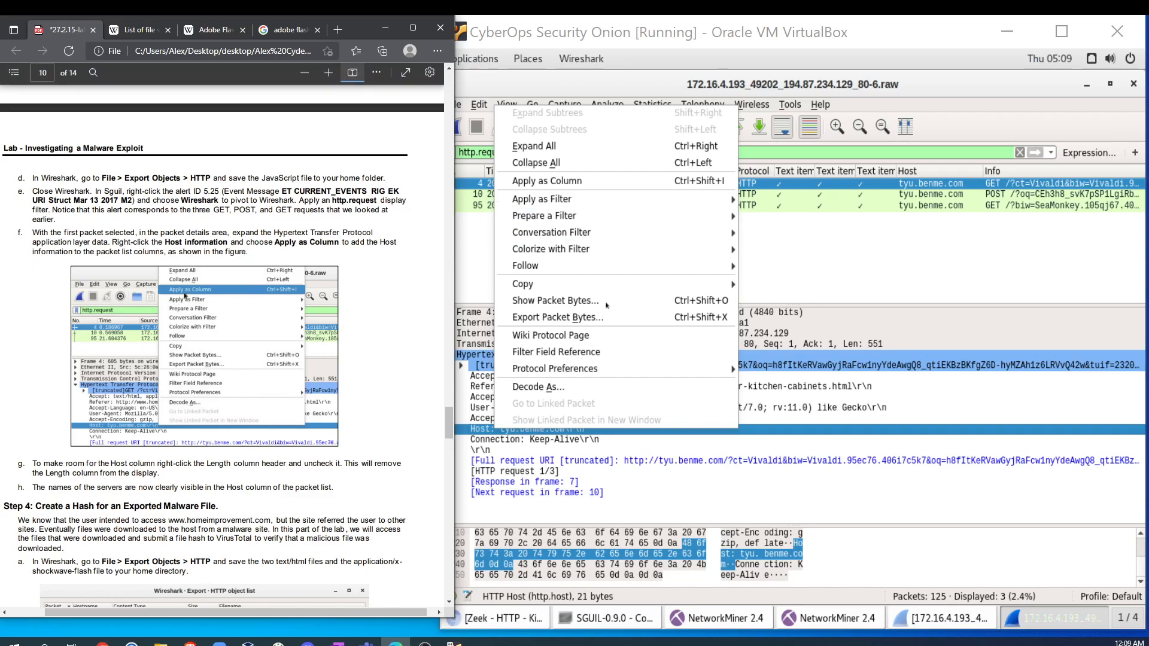
click(768, 265)
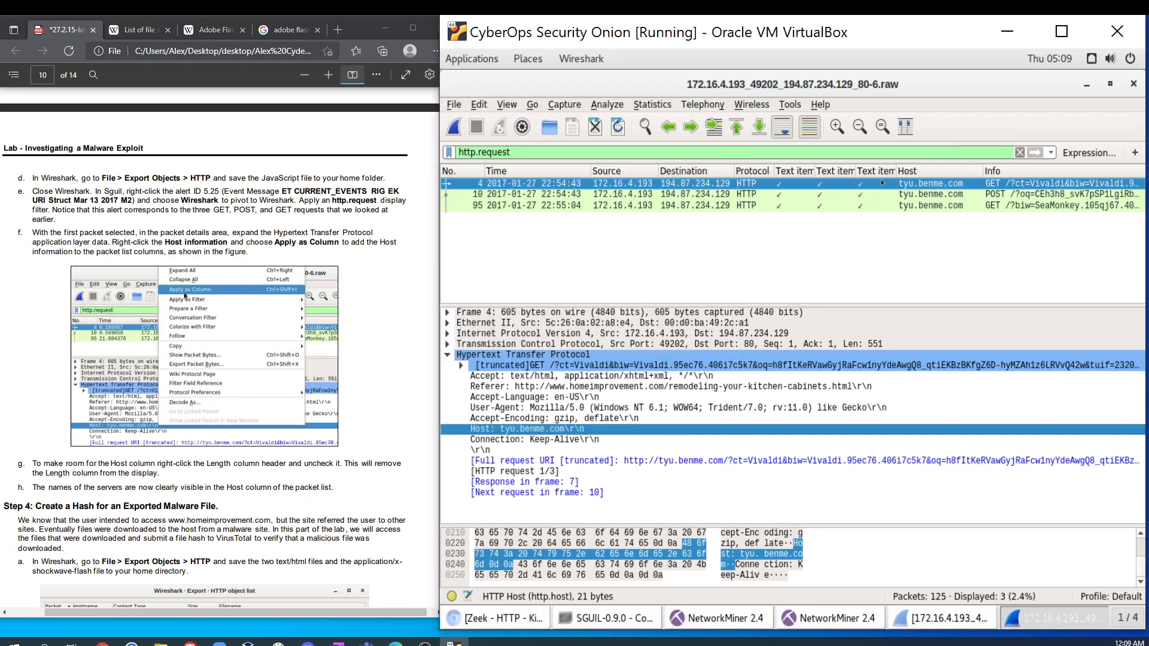
right_click(909, 172)
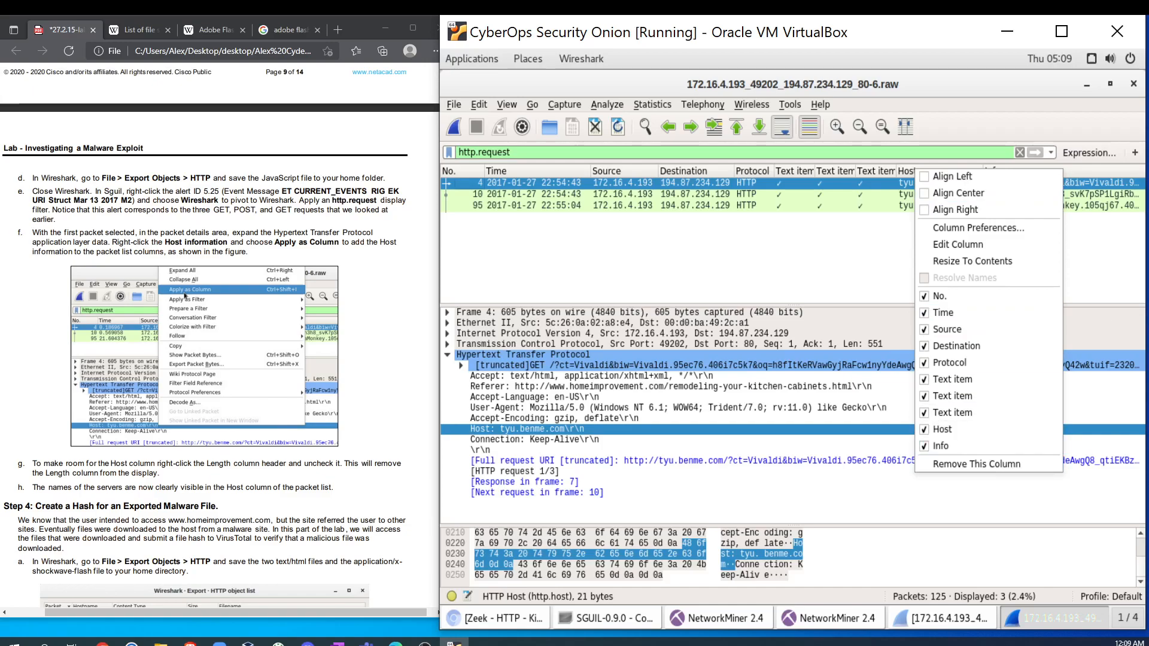
click(891, 230)
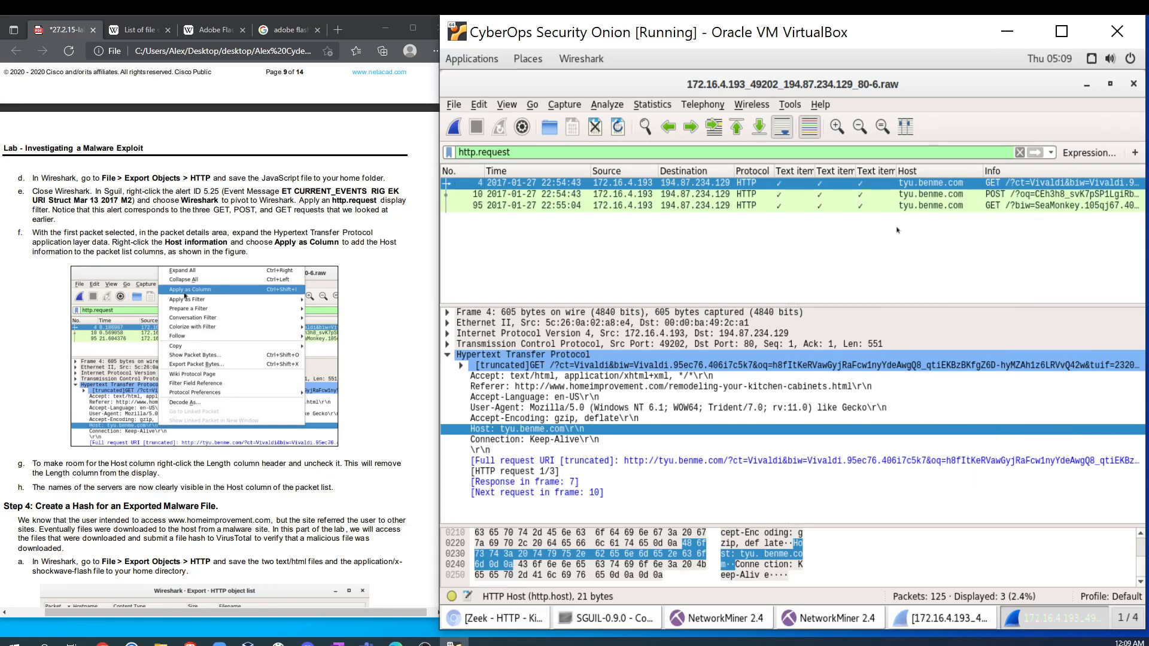
Step: Narrow the last "Text item" column beside Host and open the list of exportable HTTP objects from the alert 5.25 capture
drag(896, 171, 866, 171)
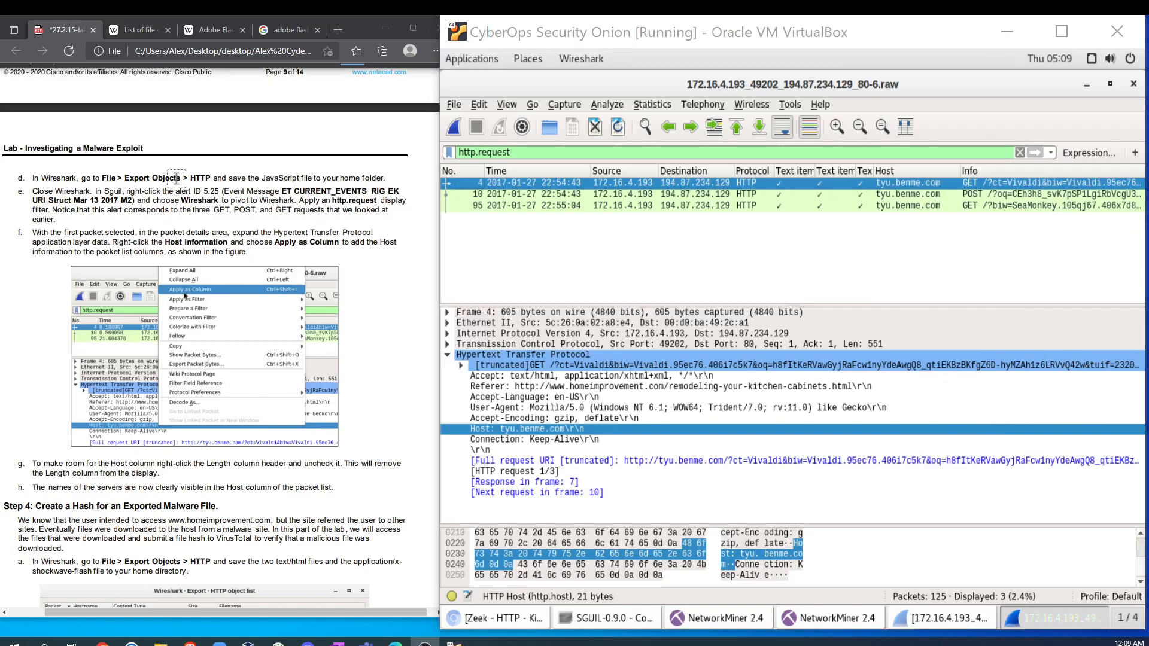
scroll(229, 257, down, 4)
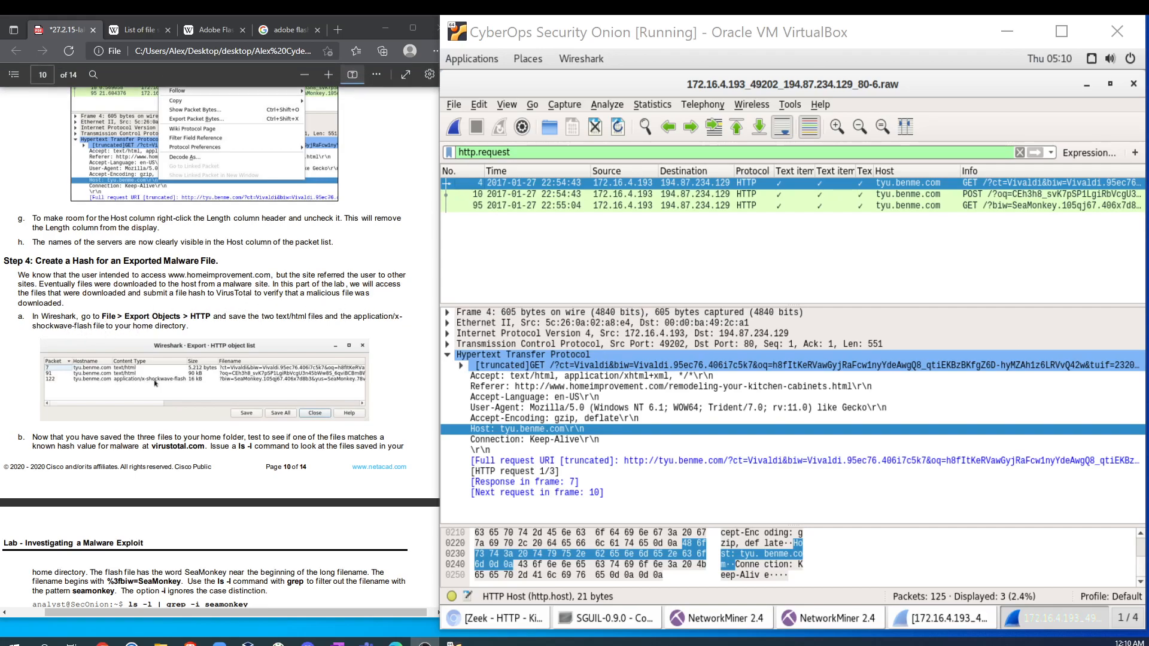
click(452, 105)
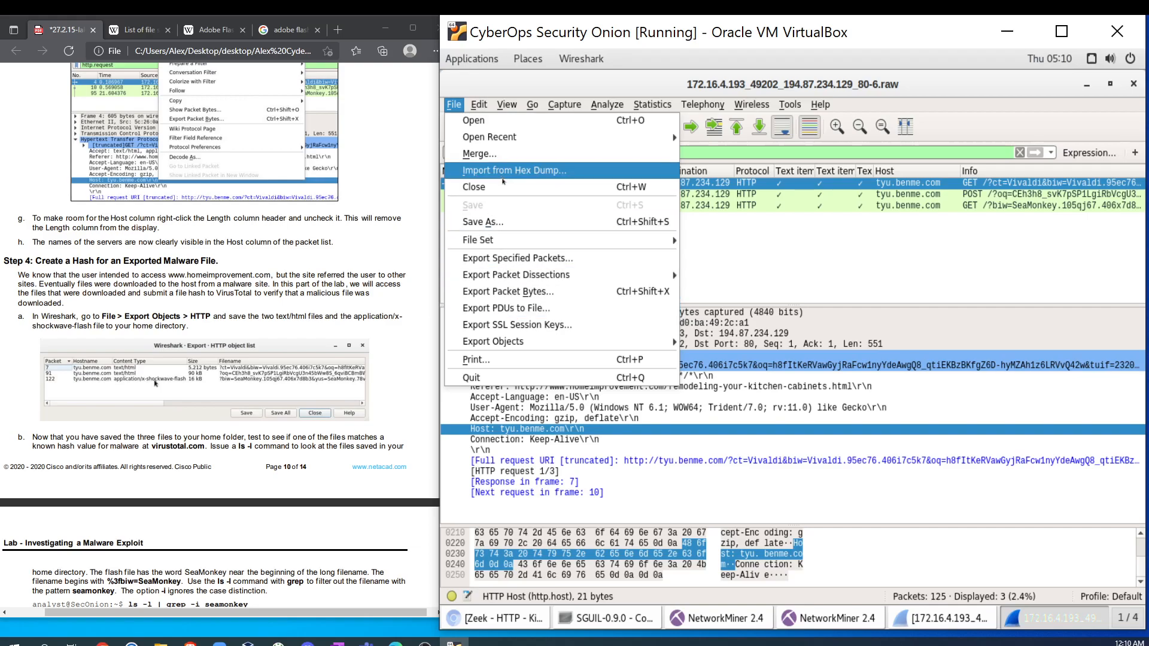
mouse_move(598, 342)
click(707, 358)
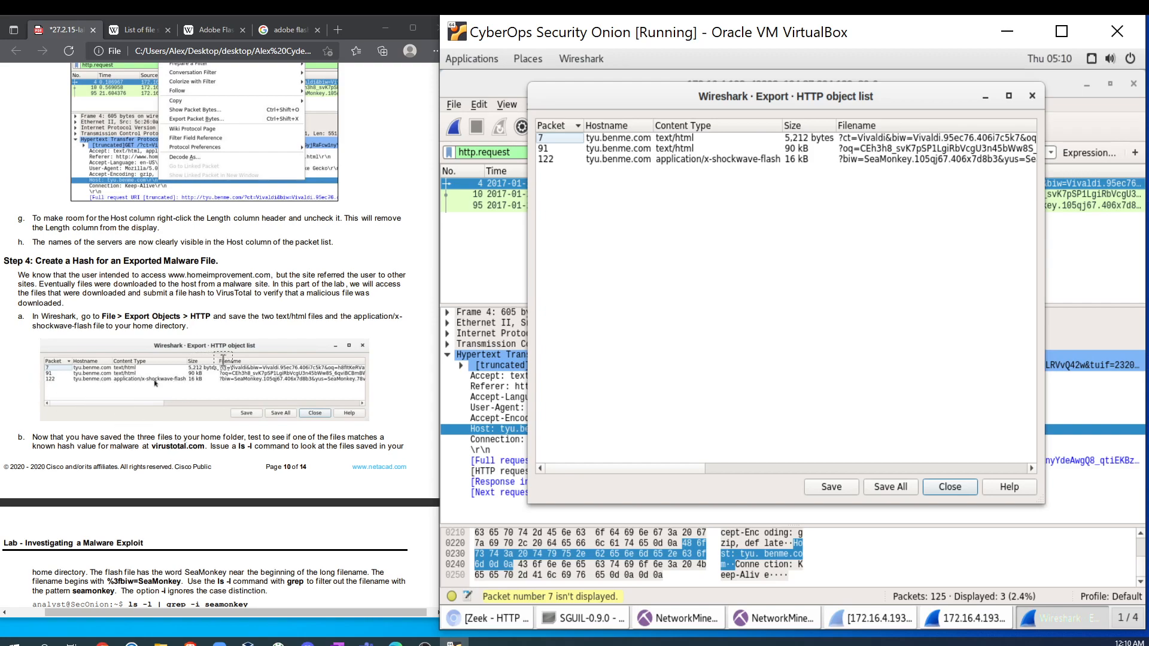
Step: Save the application/x-shockwave-flash object from packet 122 into the "LAB 27.2.15 CyberOps" folder
click(694, 159)
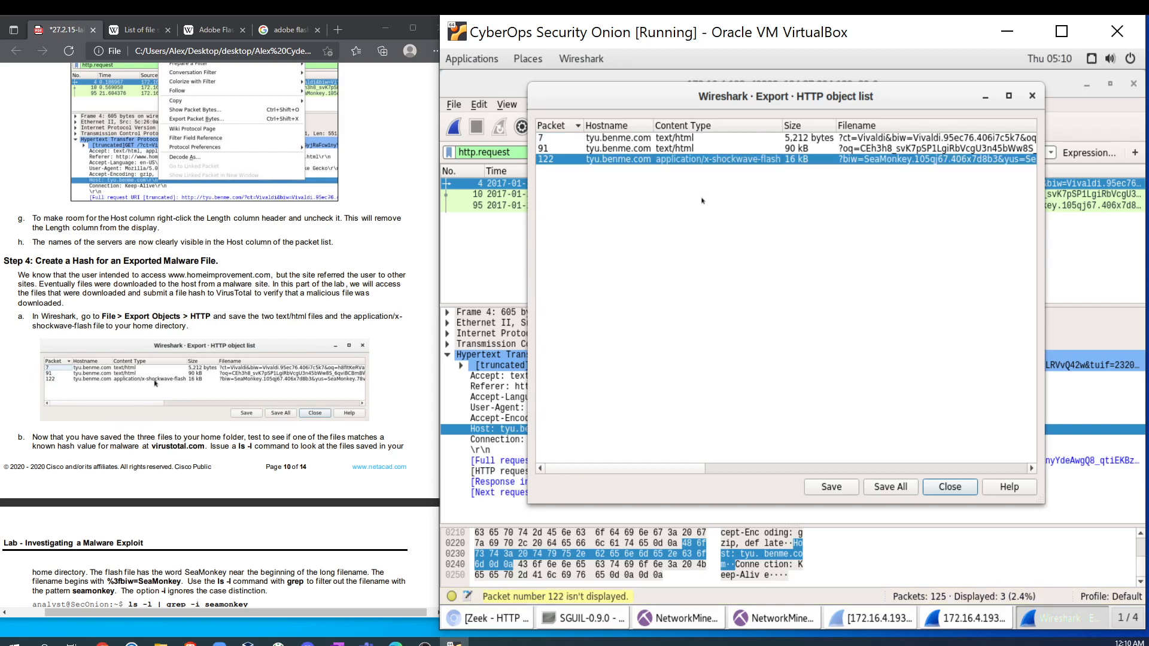
click(840, 490)
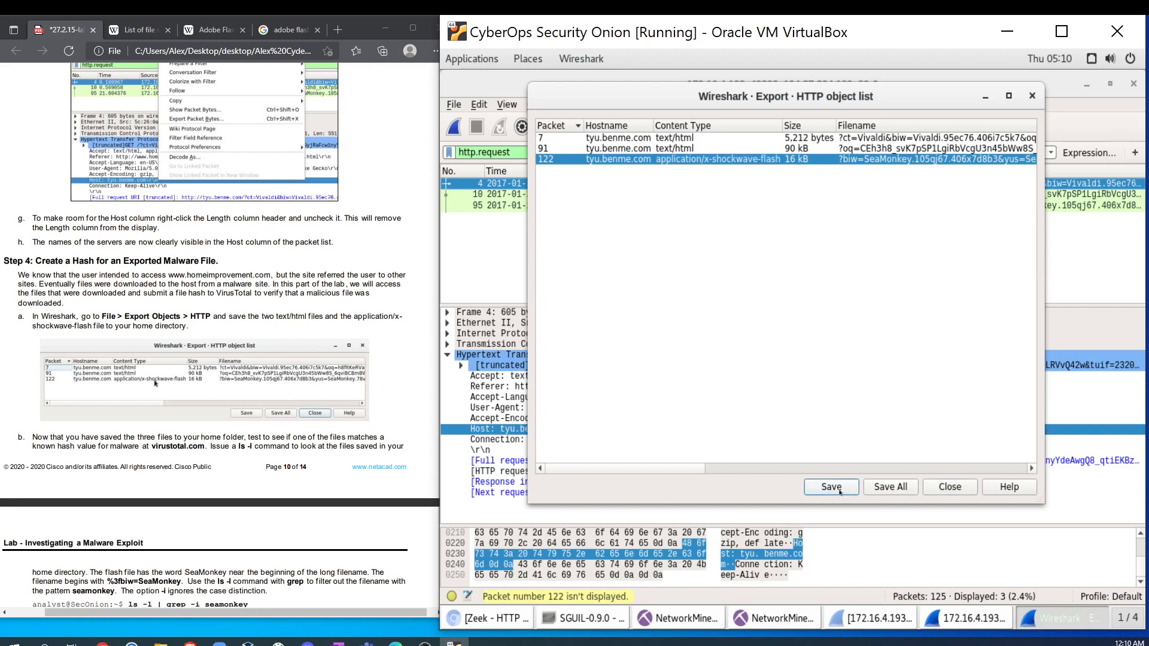
double_click(665, 253)
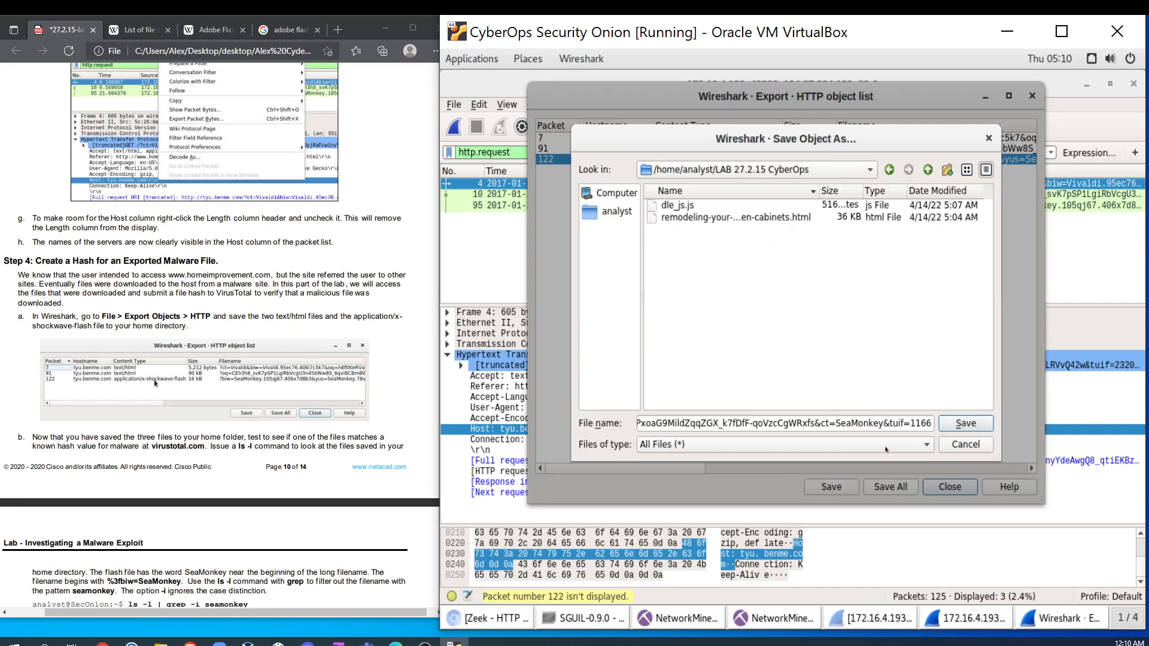
click(966, 424)
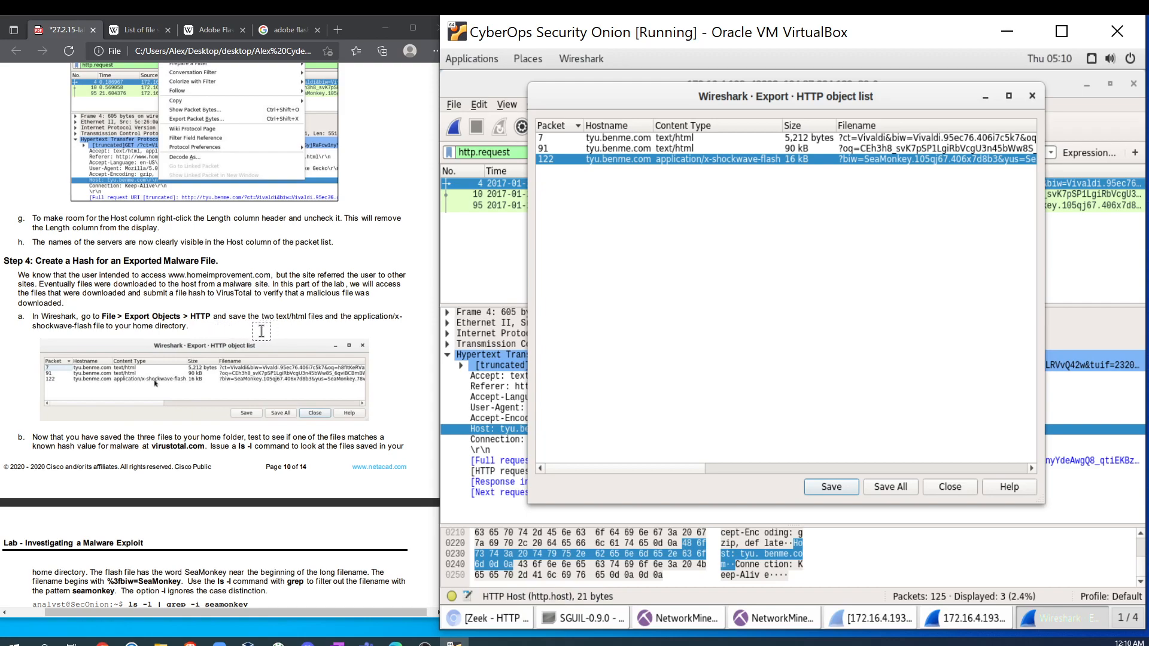
Step: Save the text/html object from packet 7 into the "LAB 27.2.15 CyberOps" folder
click(706, 139)
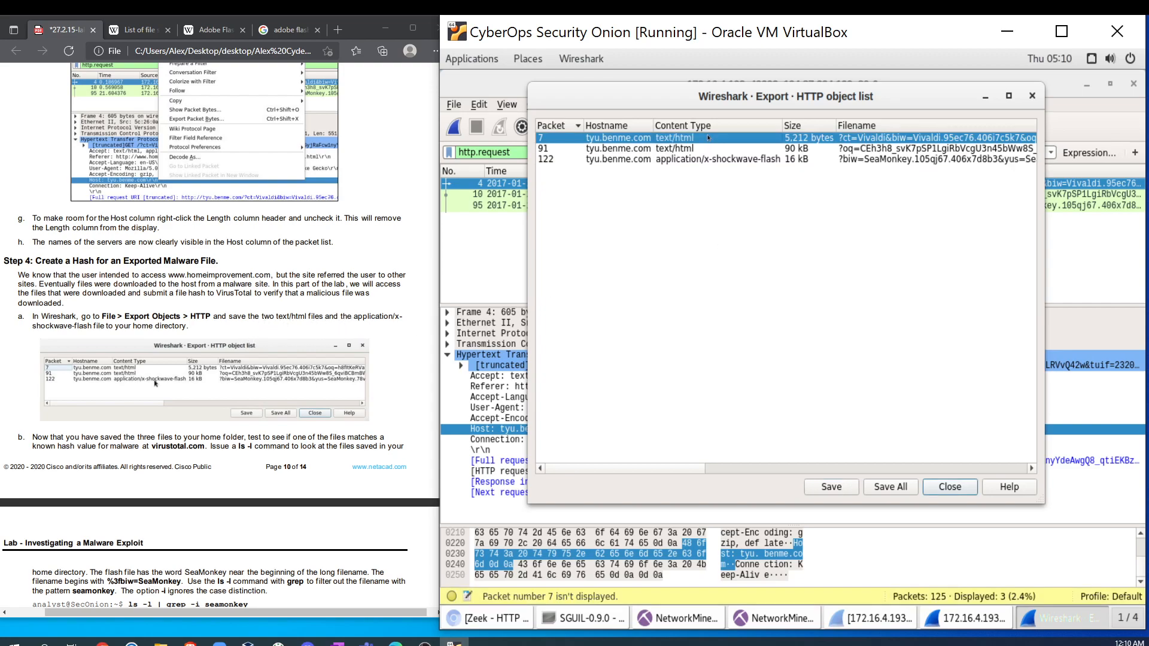
click(830, 486)
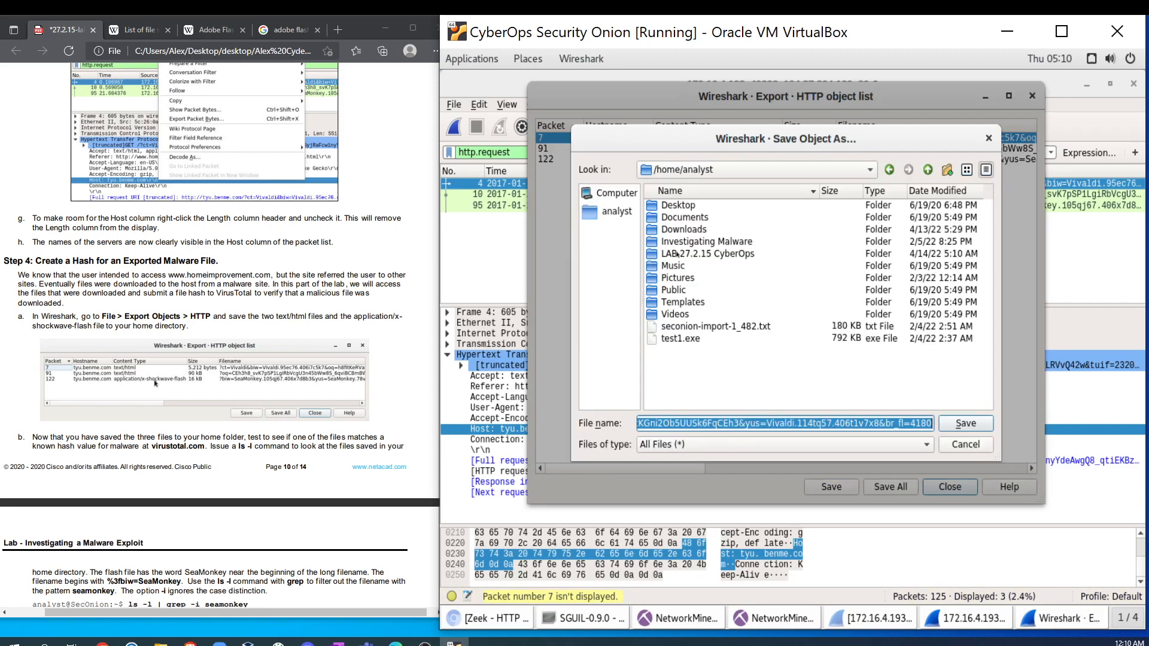
double_click(677, 254)
key(Return)
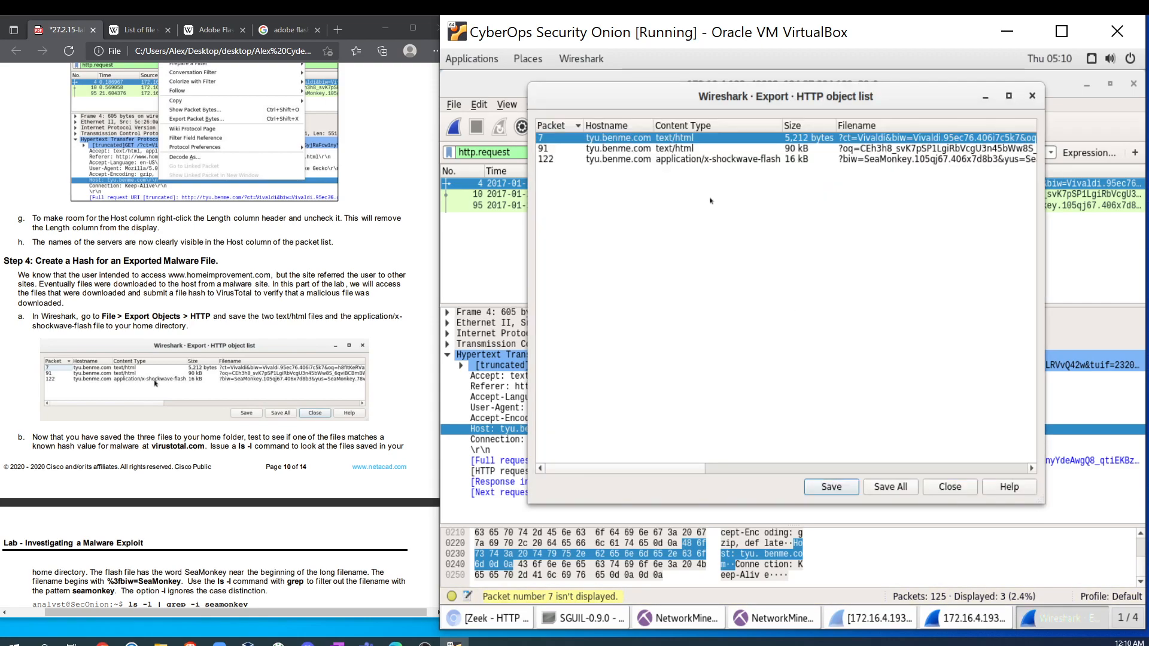
Step: Save the text/html object from packet 91 into the "LAB 27.2.15 CyberOps" folder and close the HTTP object list
click(671, 150)
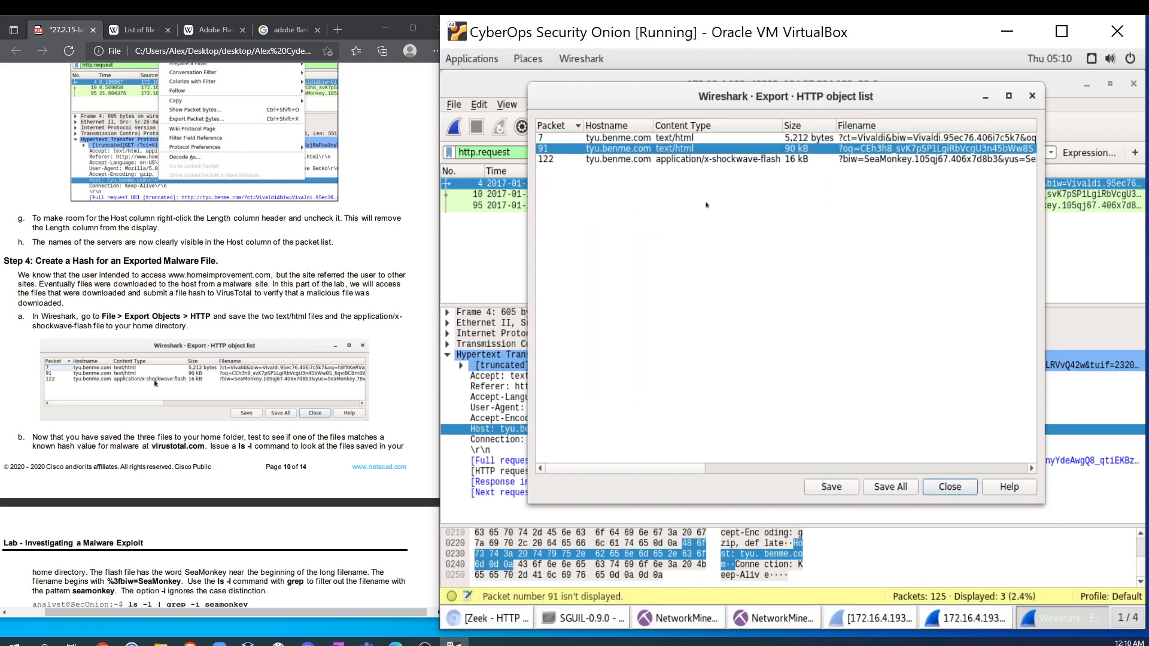
click(845, 485)
double_click(677, 253)
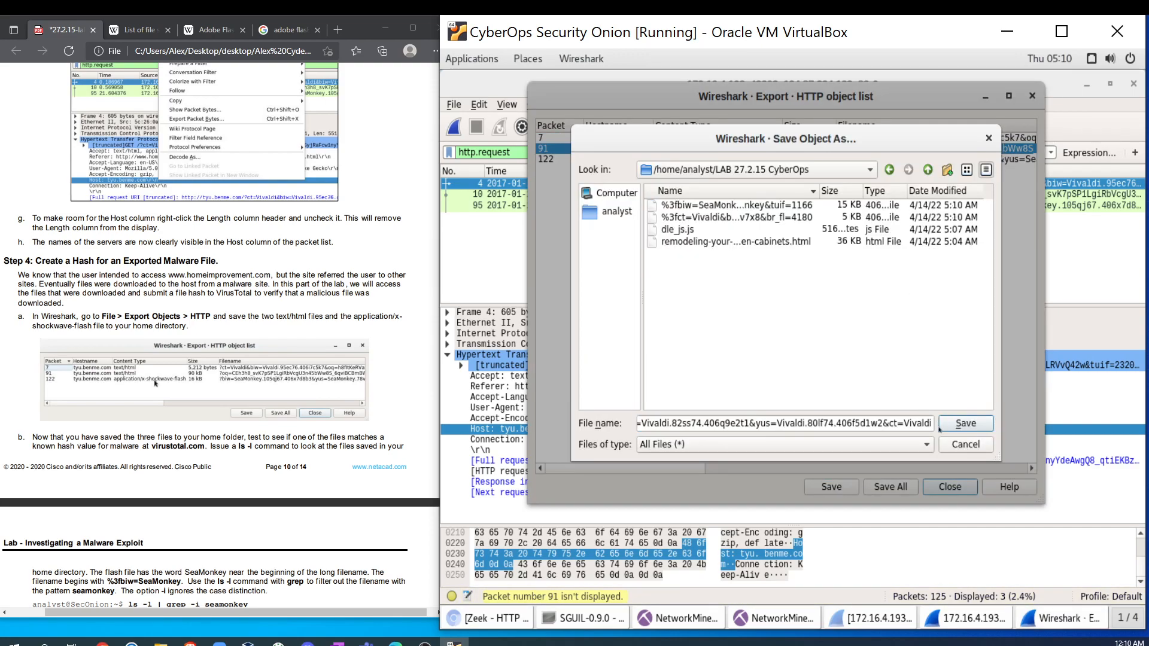
click(957, 424)
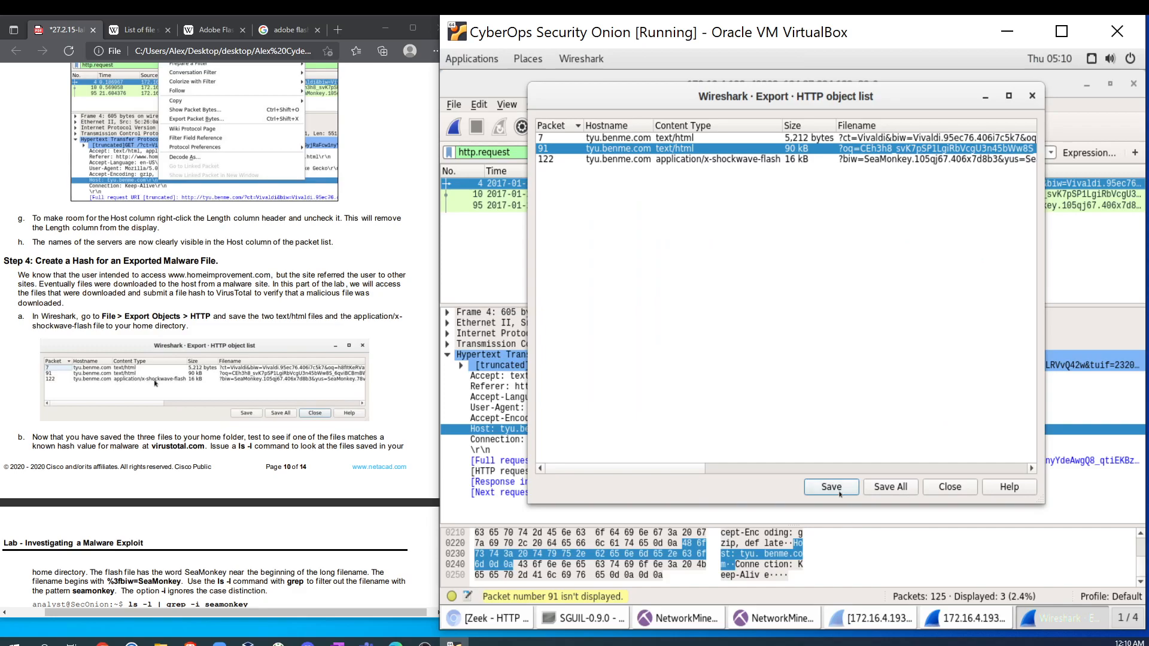
click(949, 487)
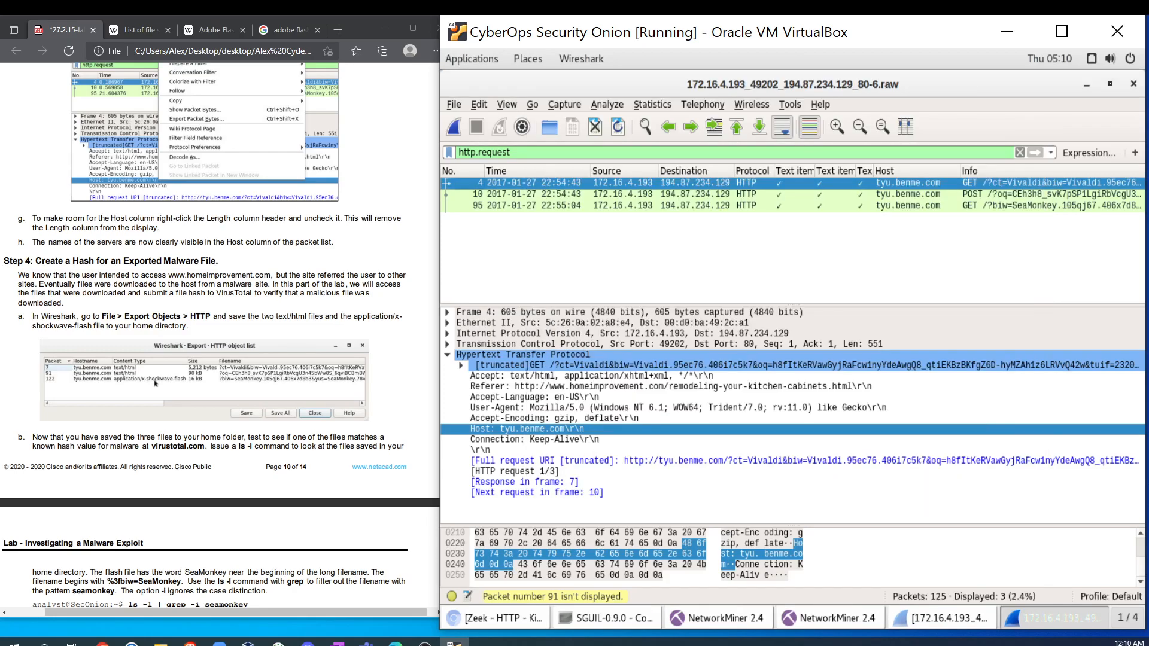
Step: Read worksheet steps b to d, minimize the Wireshark capture and dismiss the raw file notice in Sguil
scroll(221, 400, down, 3)
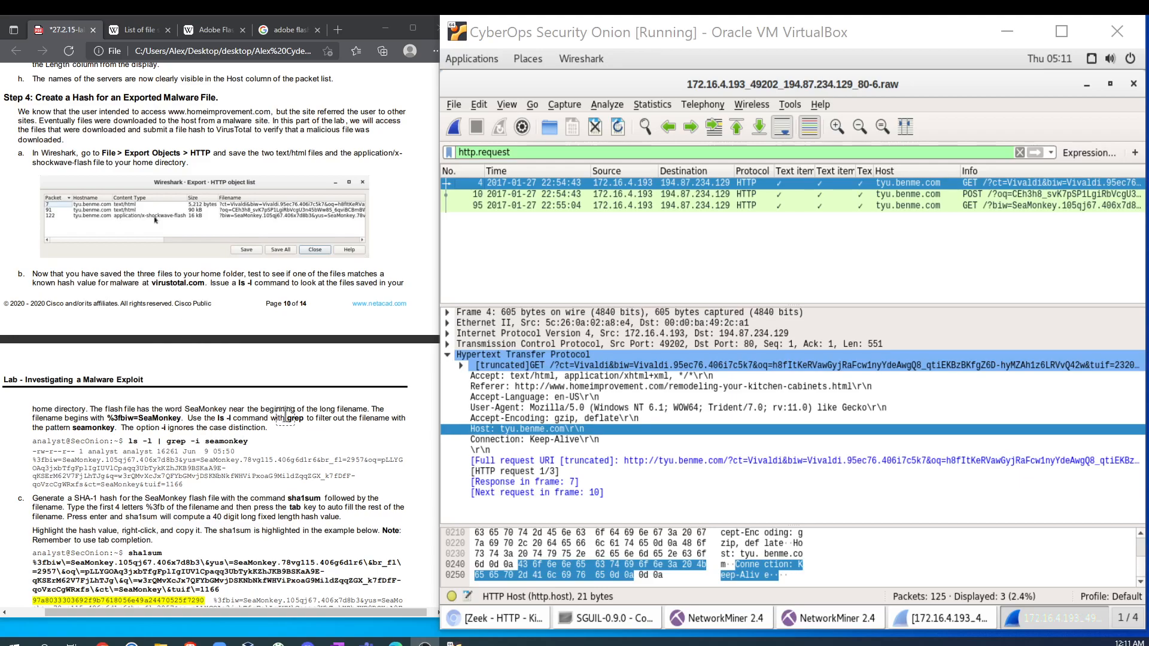
scroll(281, 413, down, 3)
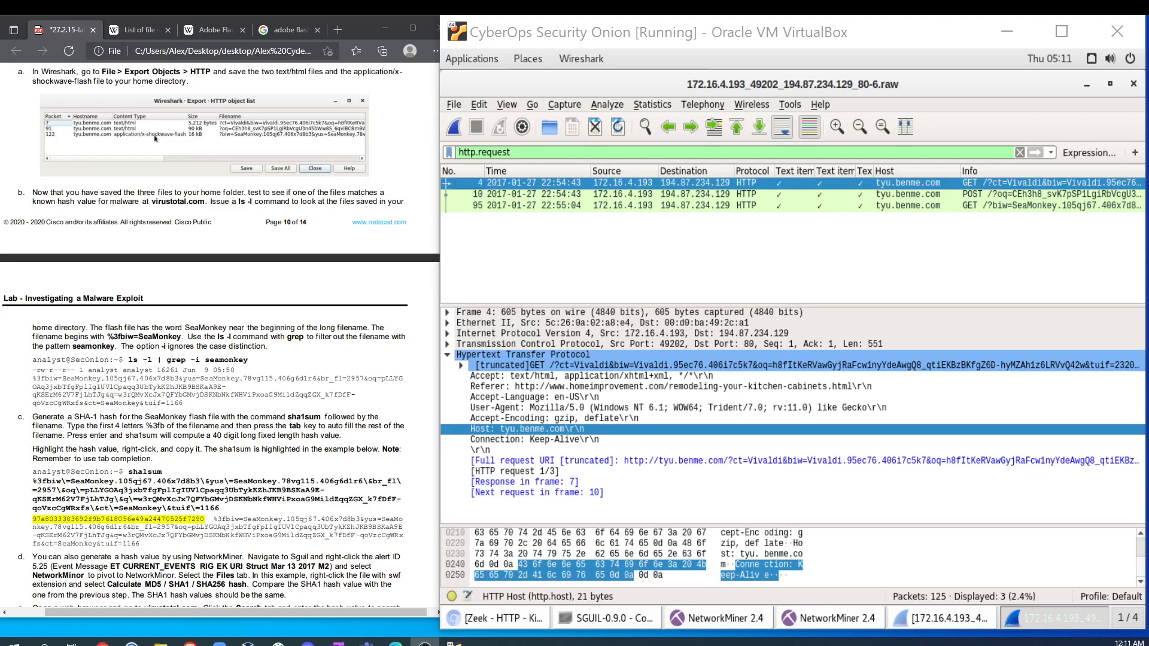
click(1086, 83)
click(792, 402)
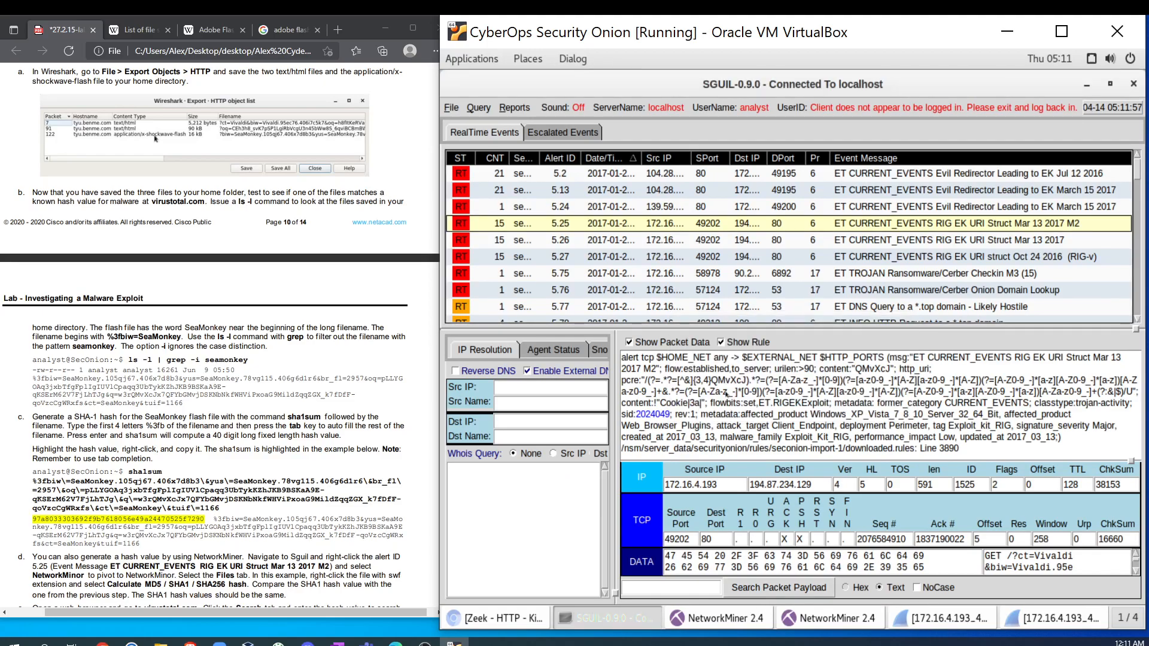
Step: Open a Terminal, list the home directory and change into the "LAB 27.2.15 CyberOps" folder
key(super)
text(te)
key(Return)
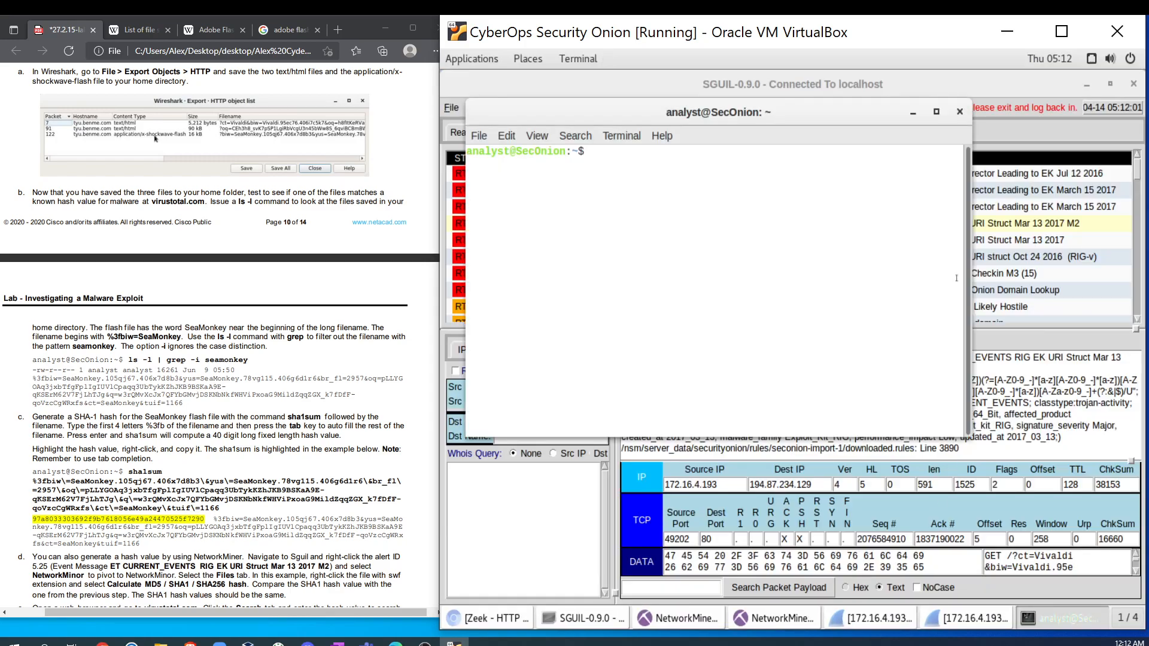
text(ls)
key(Return)
text(cd )
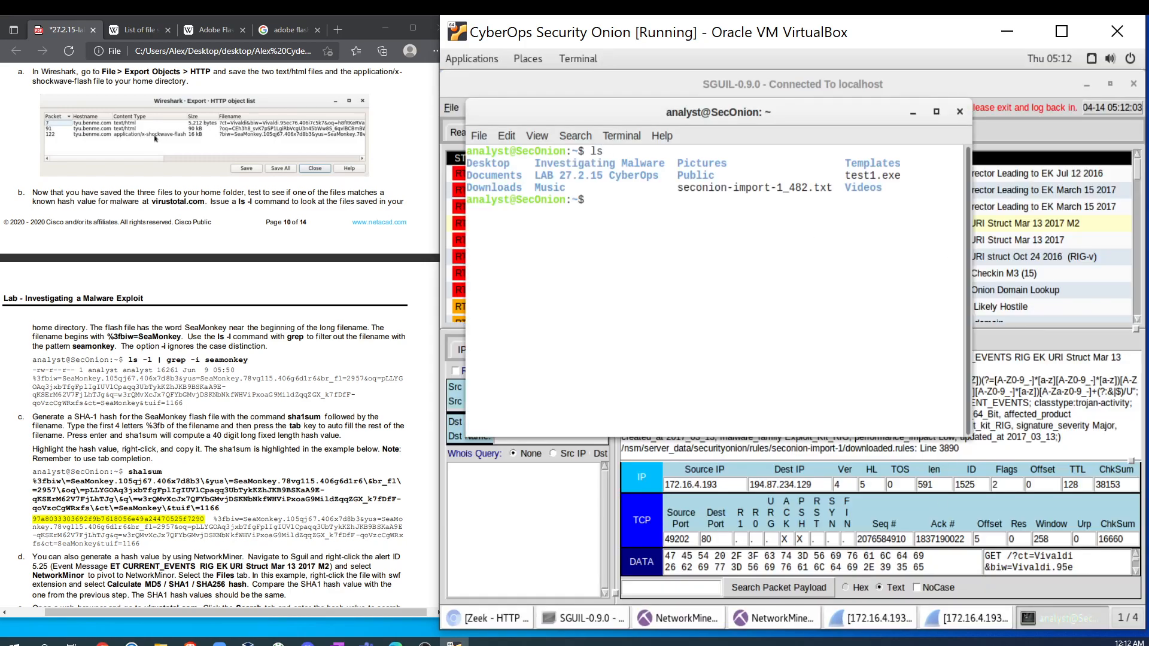
text(L)
key(Tab)
key(Return)
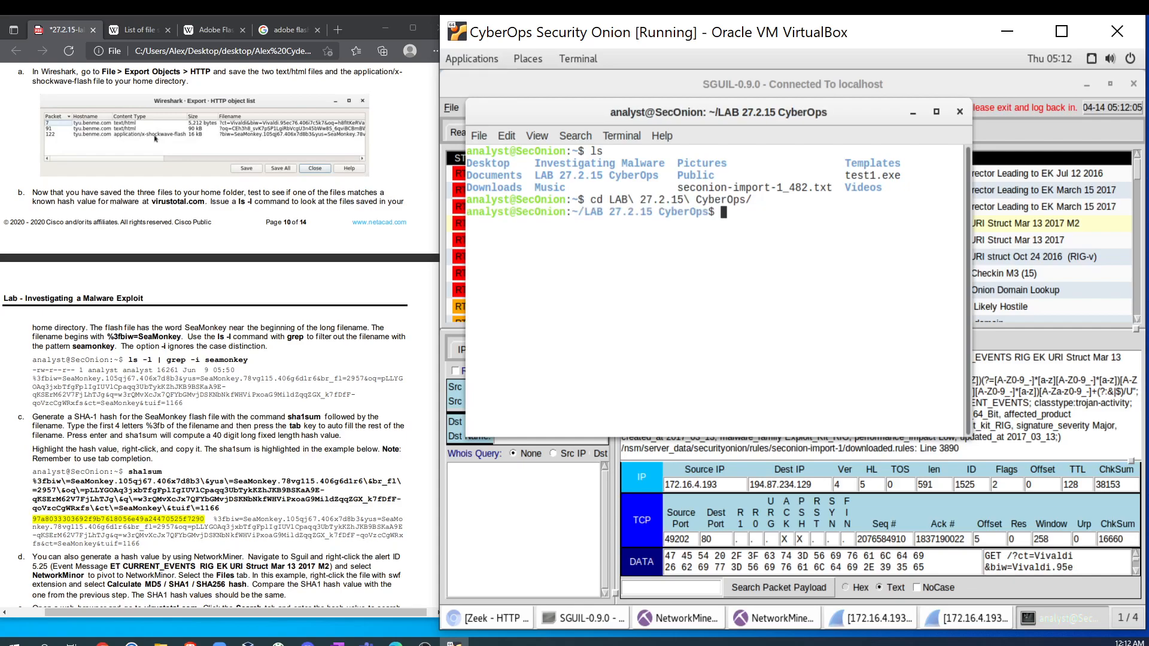
Step: List the lab folder's files and try filtering the long listing with "ls -l | grep sea"
text(ls)
key(Return)
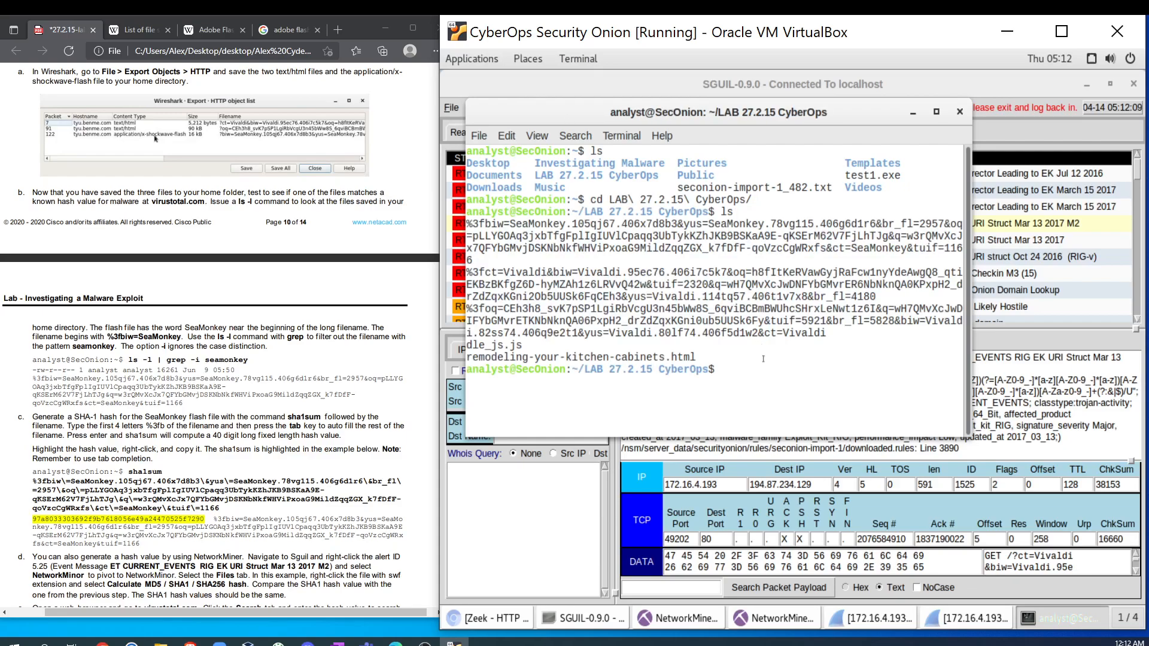
text(ls -l | grep sea)
key(Return)
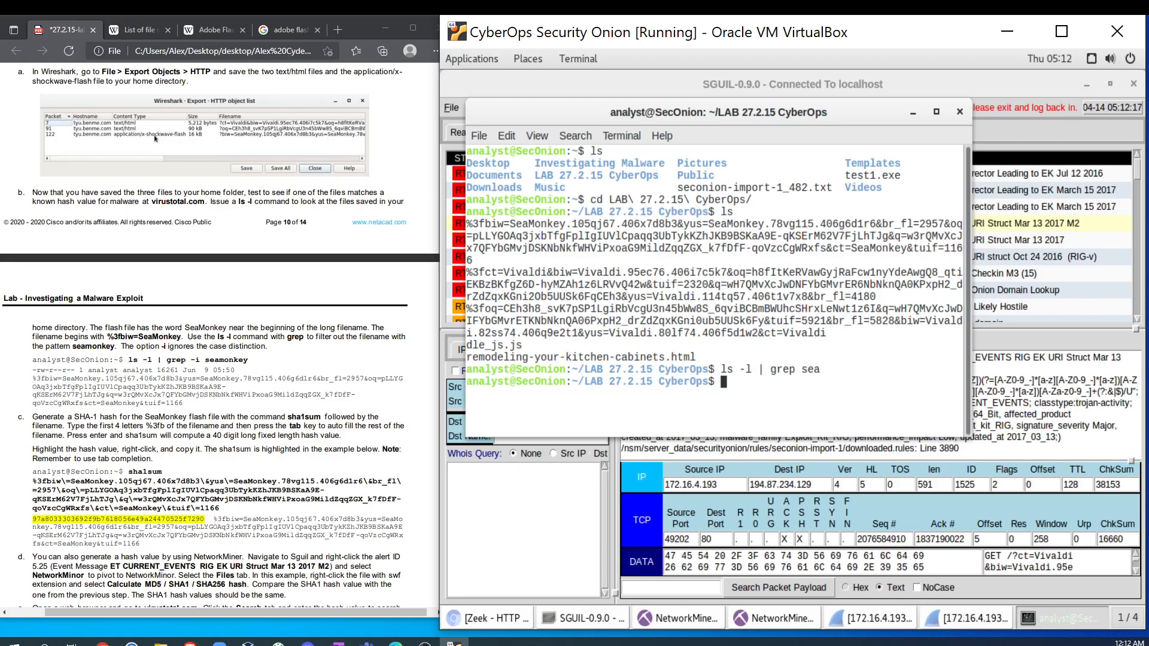
Step: Run the long listing with a case-insensitive filter using "ls -l | grep -i sea"
key(Up)
key(BackSpace)
key(BackSpace)
key(BackSpace)
text(-i)
text(sea)
key(Return)
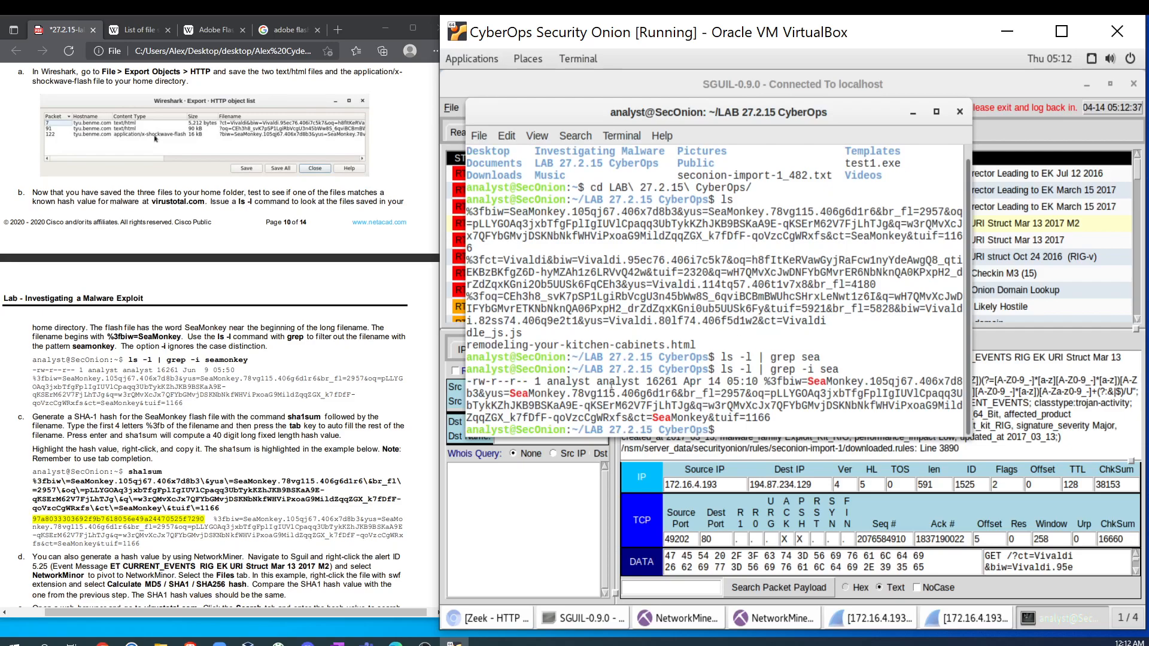
Step: Generate the SHA-1 hash of the exported SeaMonkey flash file starting with %3fbiw using sha1sum
drag(764, 382, 802, 382)
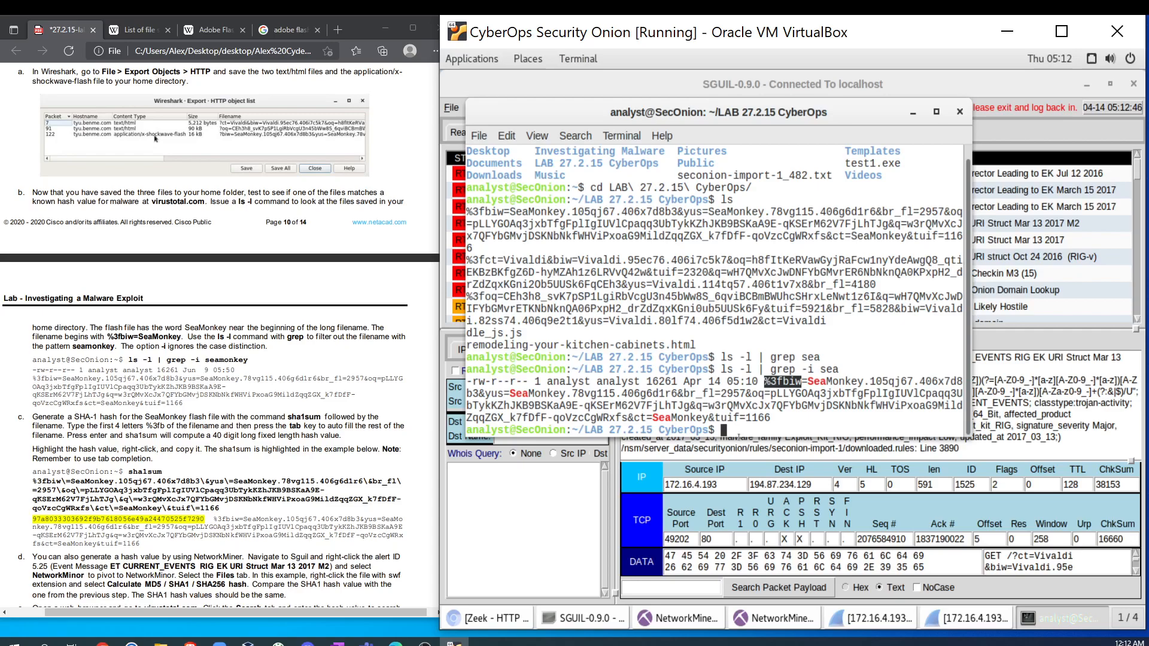
text(sha1sum %3fbi)
key(Tab)
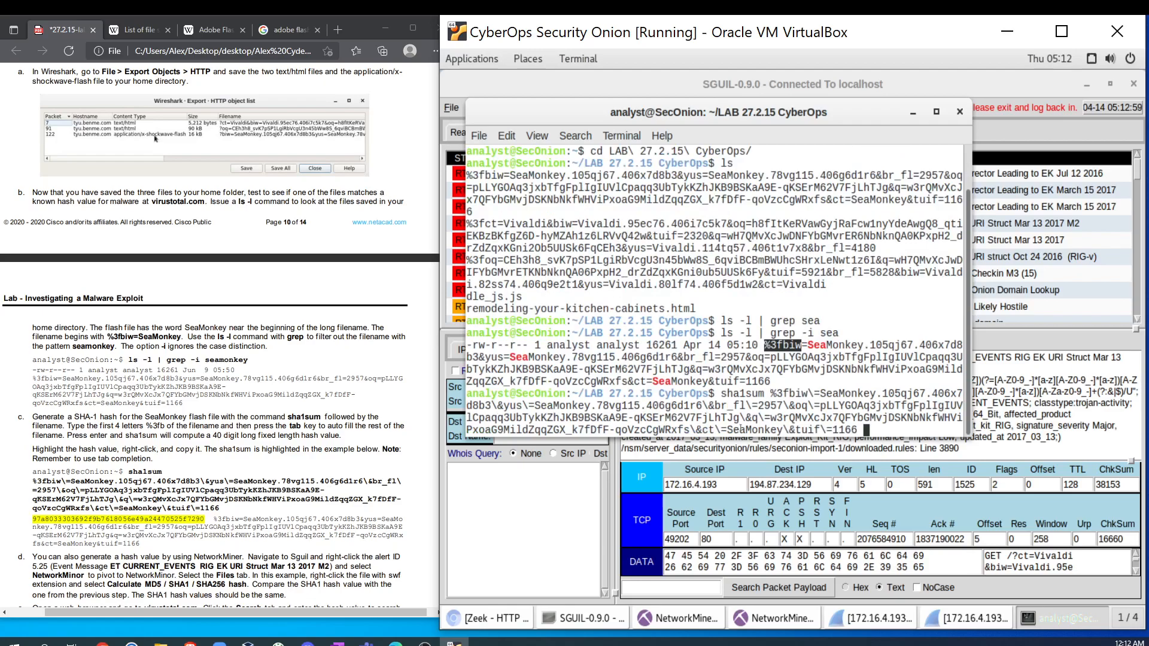
key(Return)
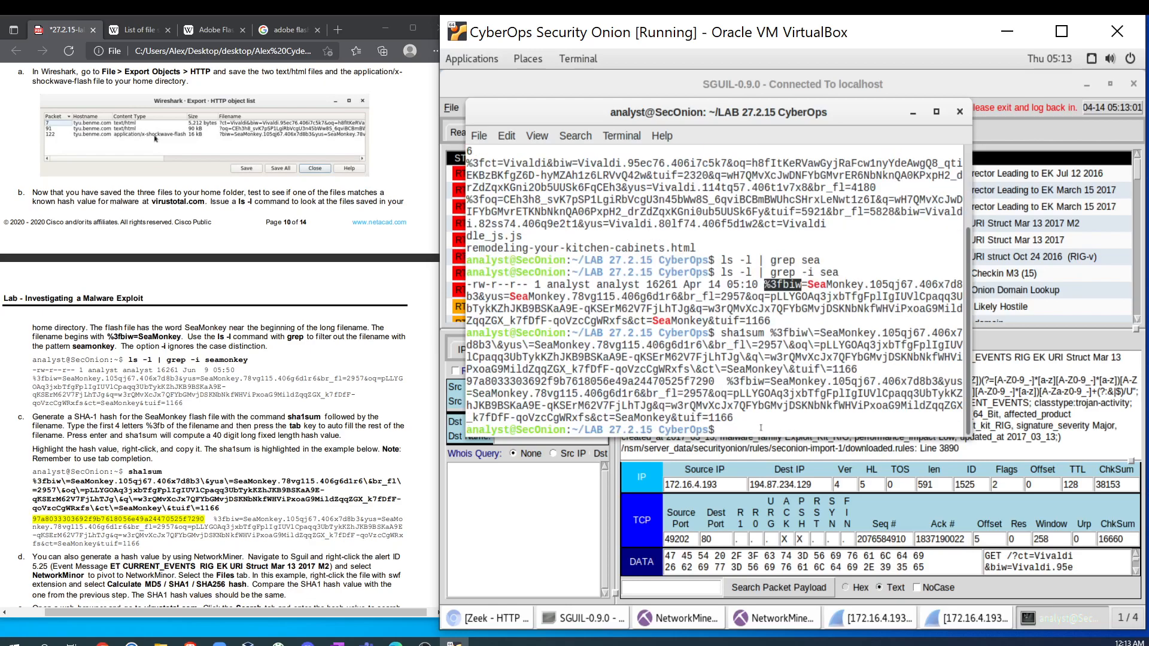
Step: Copy the SeaMonkey file's SHA-1 hash, search for it on VirusTotal in Chromium and review the vendor detections
drag(714, 381, 466, 382)
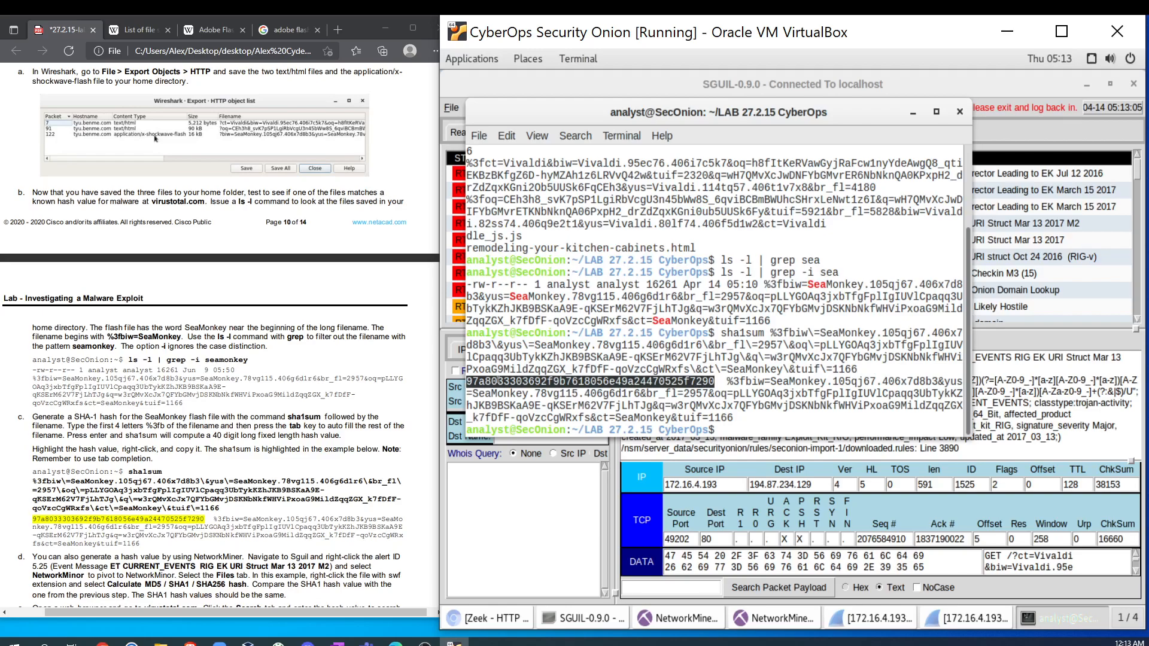
right_click(500, 381)
click(536, 418)
click(509, 620)
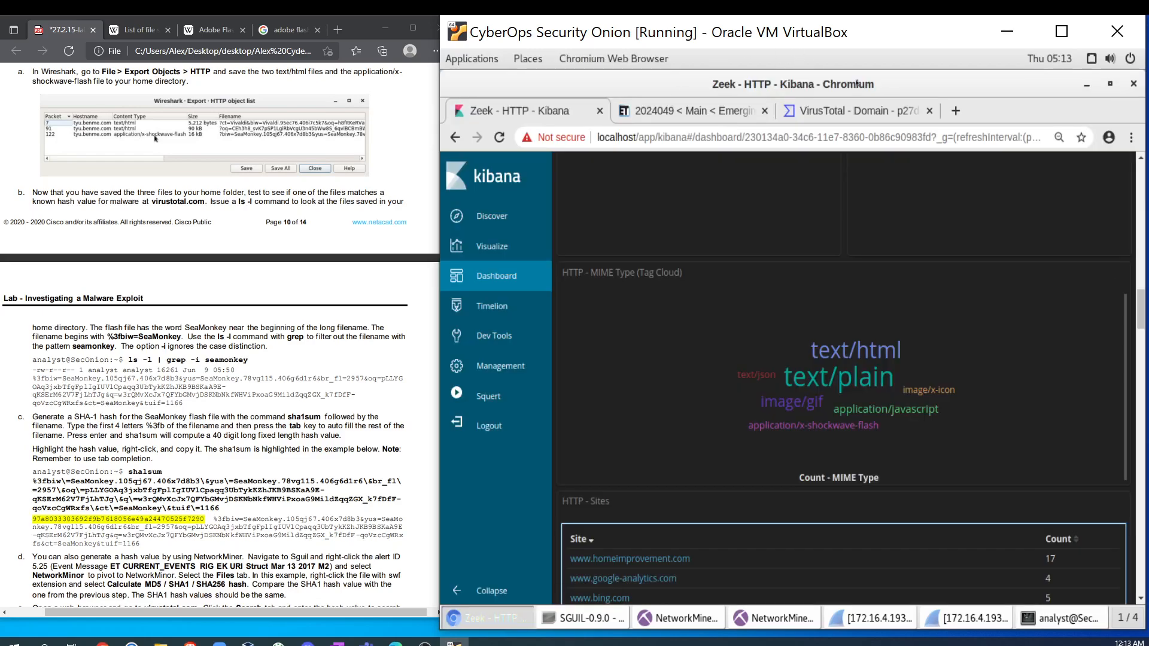
click(832, 113)
drag(681, 169, 488, 170)
key(ctrl+v)
click(896, 172)
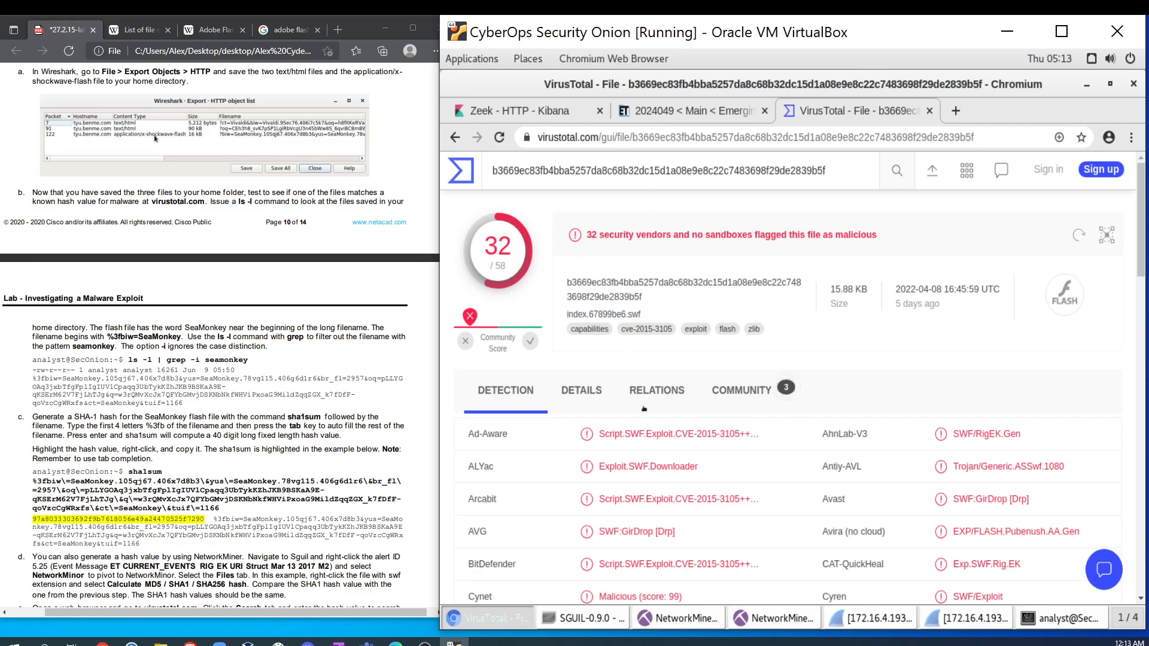
scroll(640, 420, down, 1)
scroll(640, 421, down, 3)
scroll(634, 422, up, 4)
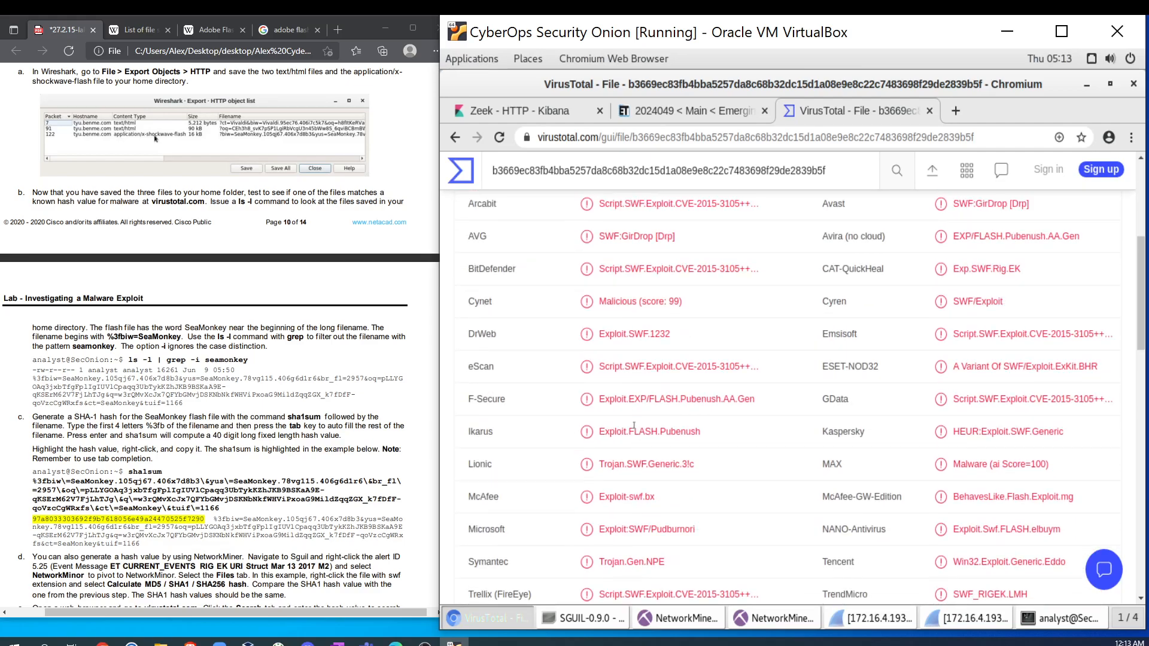
scroll(631, 422, up, 1)
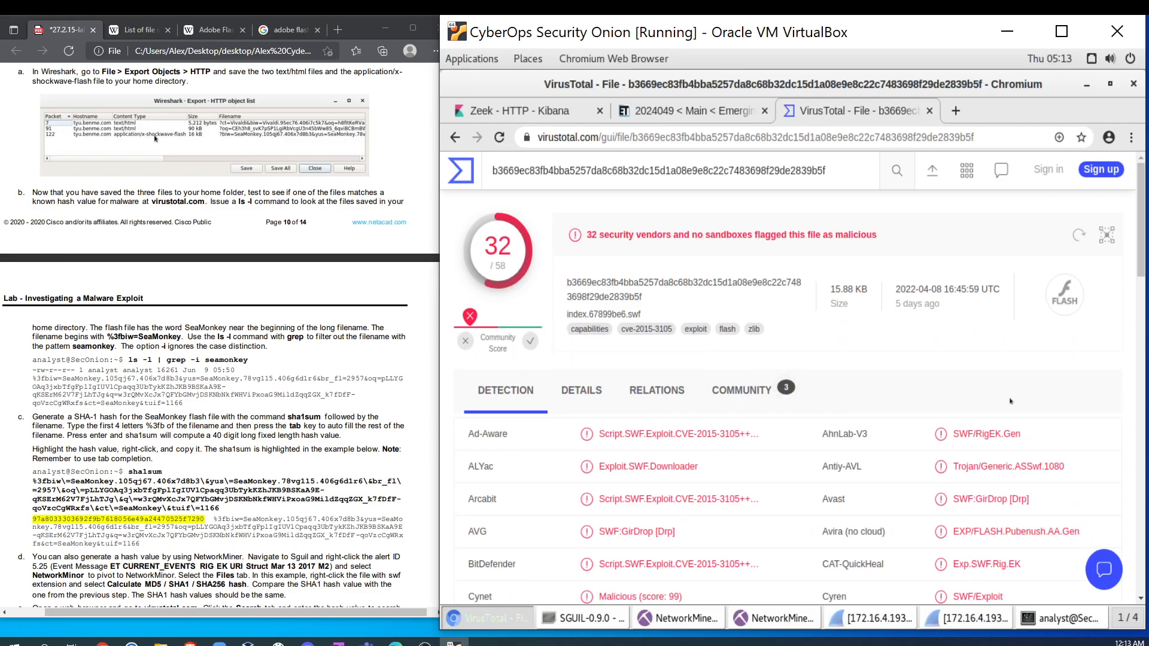
Step: Read worksheet steps d and e, pivot Sguil alert 5.25 to NetworkMiner, show its extracted files and dismiss the raw file notice
click(22, 512)
scroll(22, 512, down, 1)
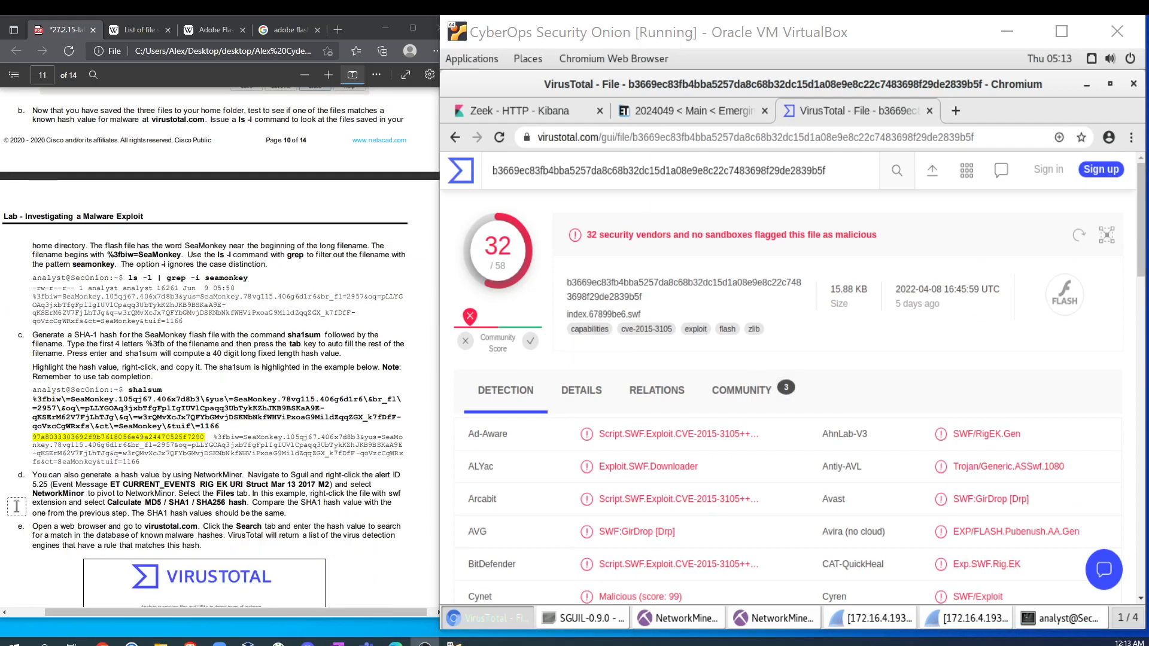
scroll(62, 505, down, 1)
scroll(60, 504, down, 1)
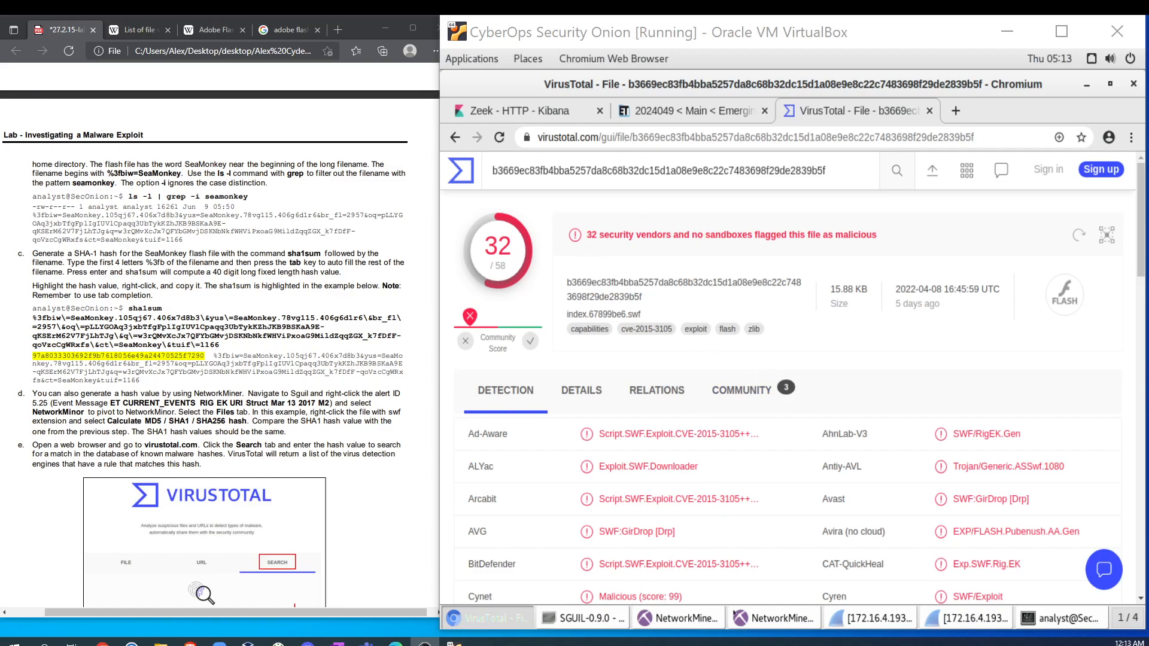
click(611, 621)
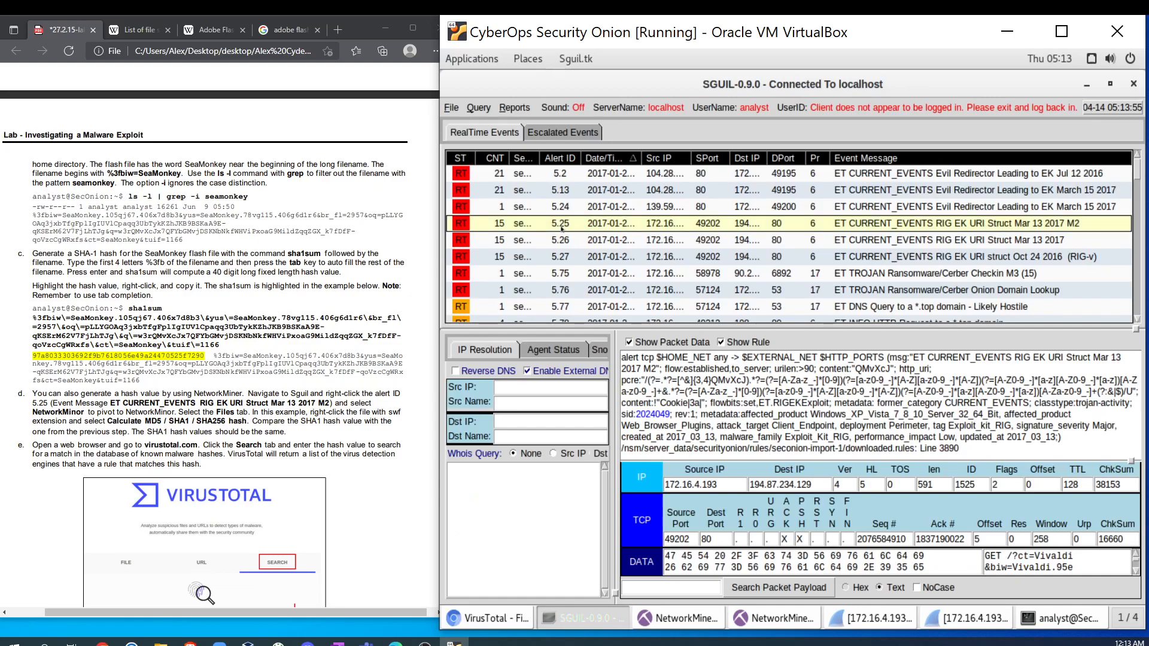
right_click(541, 230)
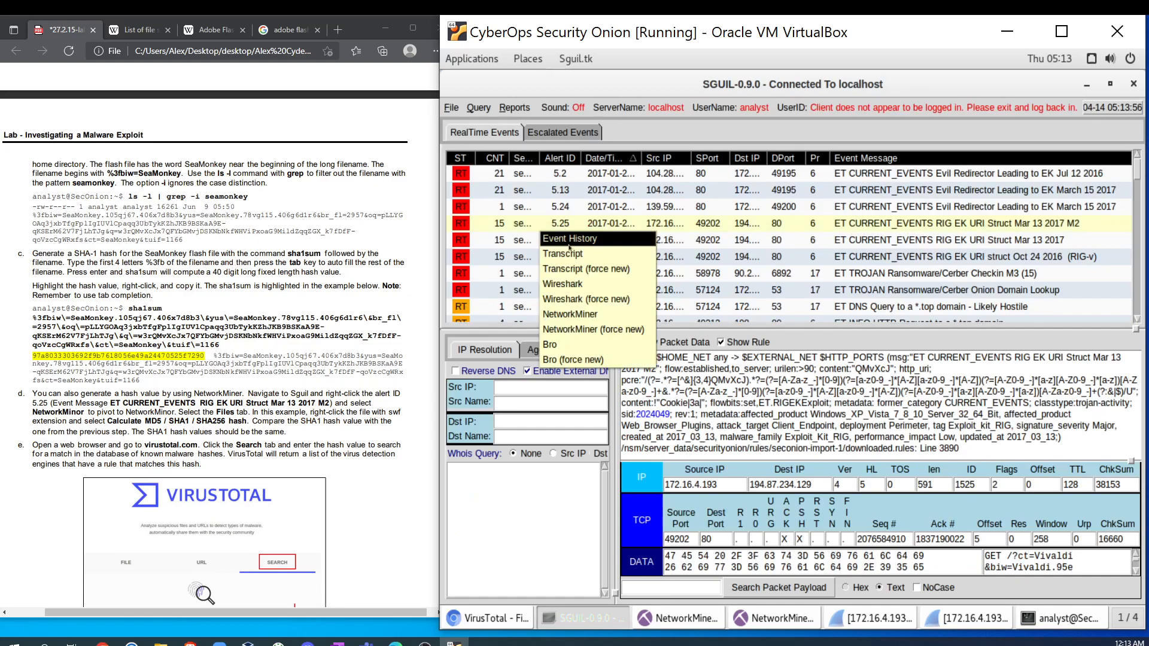
click(575, 315)
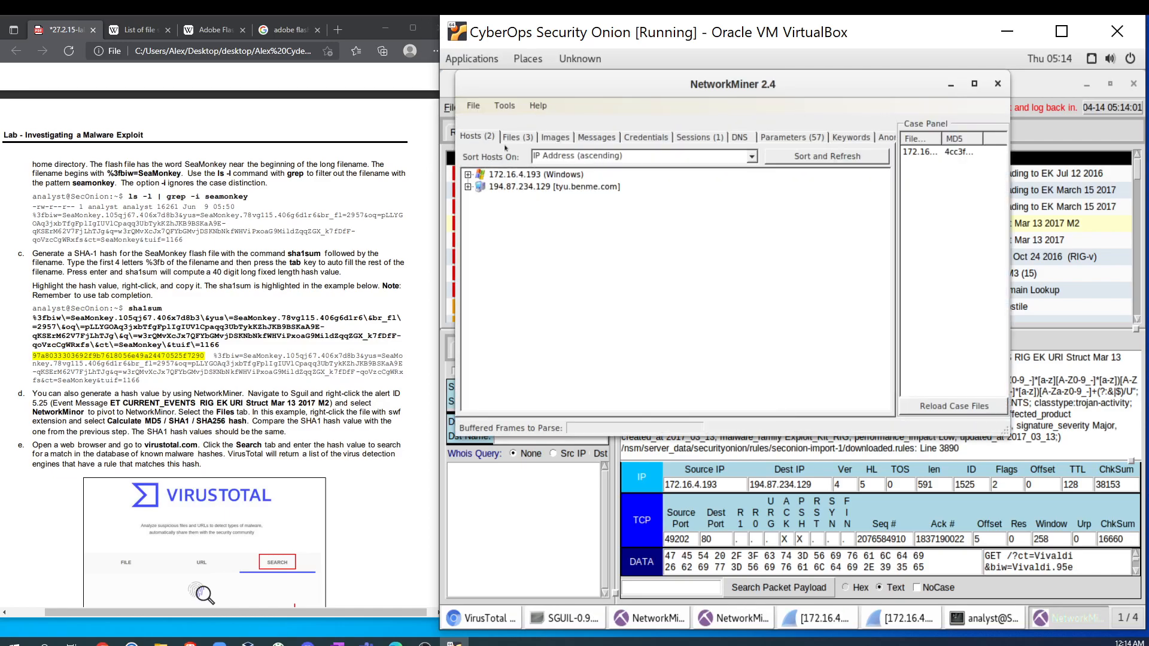
click(517, 137)
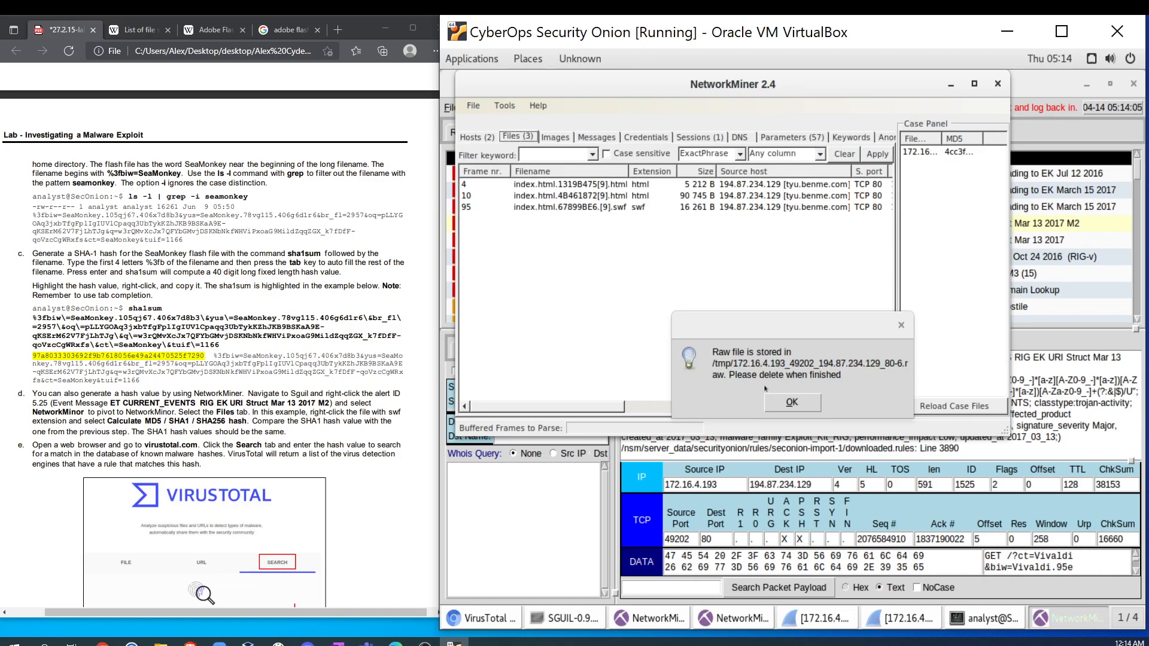
click(901, 324)
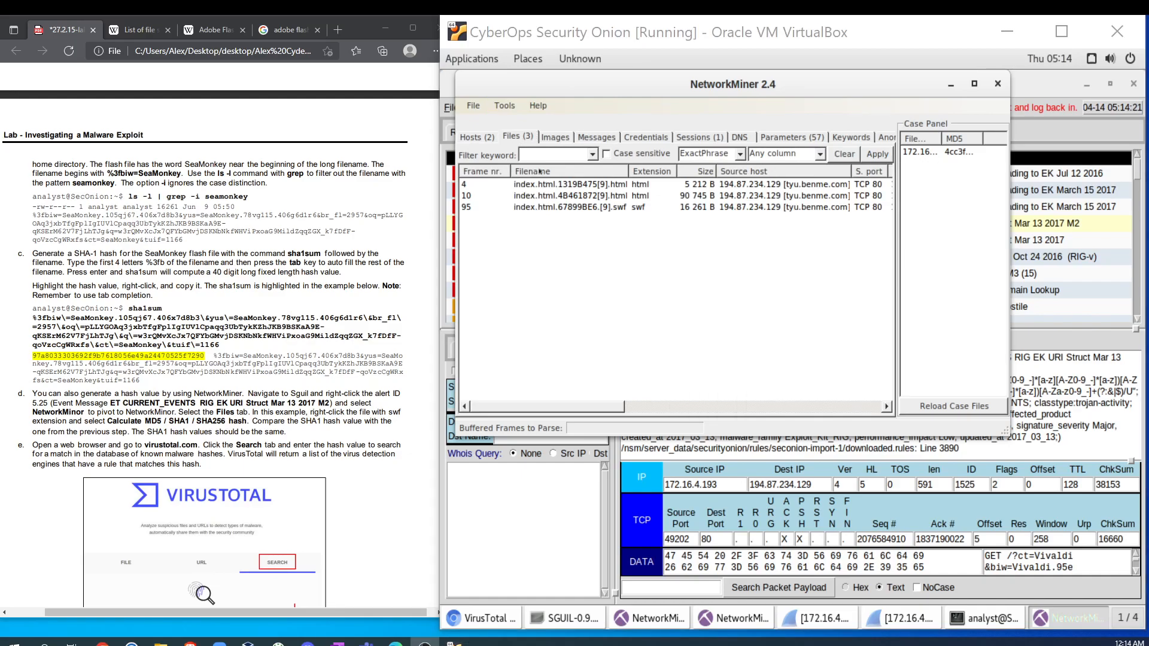
Step: Calculate the MD5, SHA1 and SHA256 hashes of the extracted swf file in NetworkMiner, enlarge the results window and select the SHA1 value
right_click(548, 207)
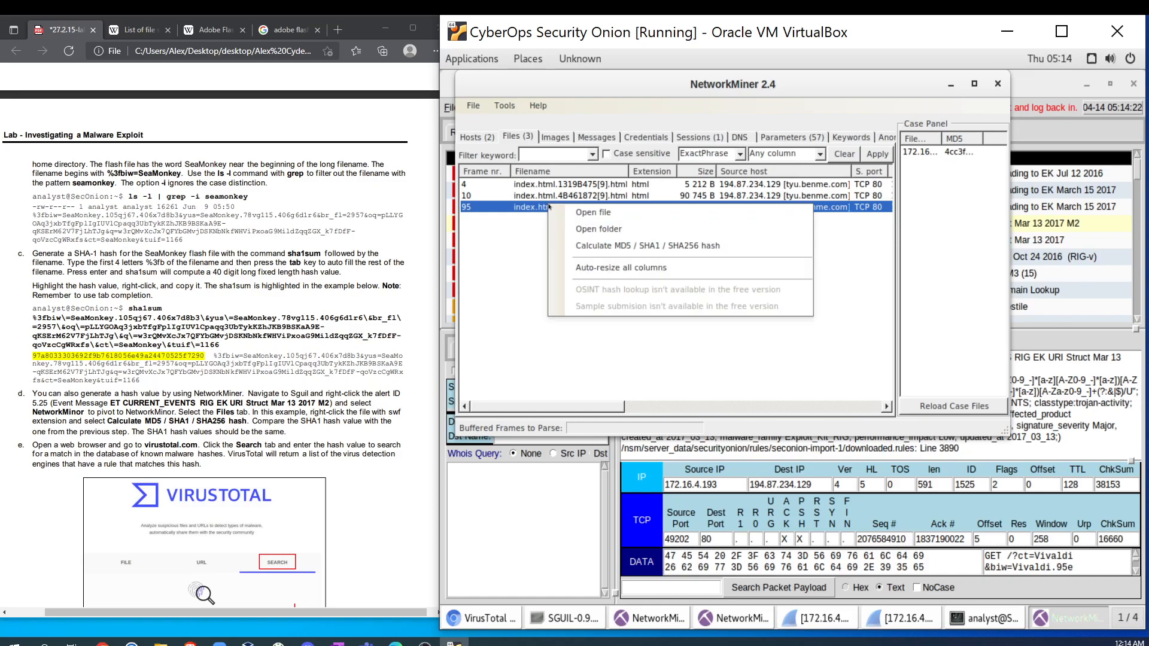
click(598, 246)
drag(728, 118, 720, 135)
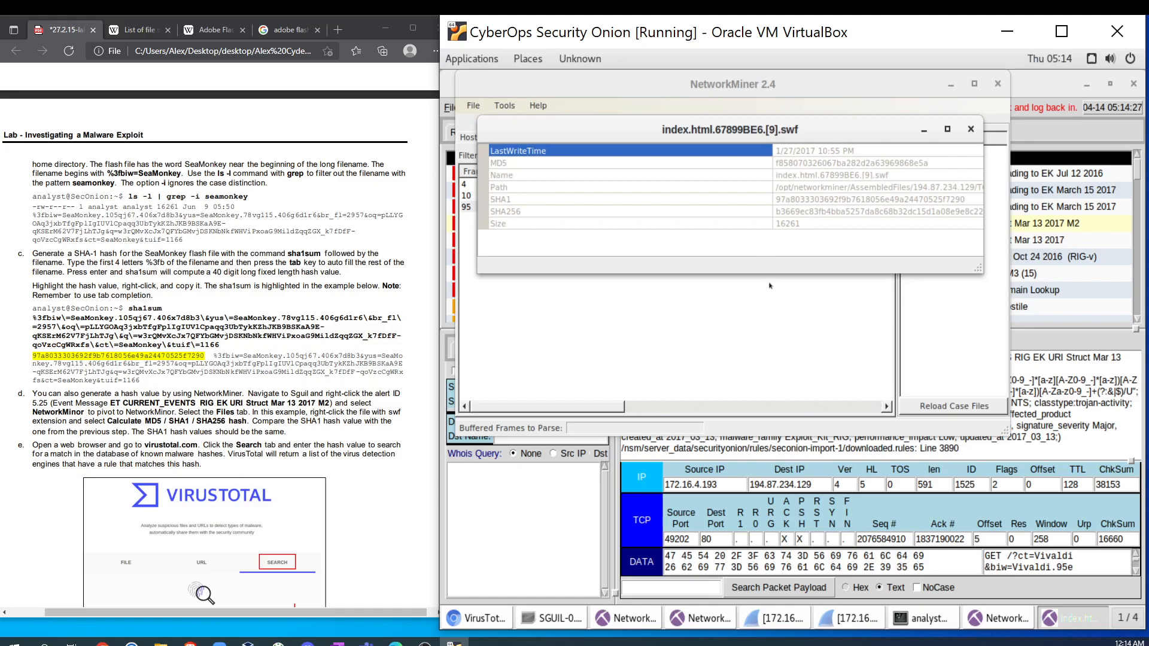
drag(769, 274, 768, 327)
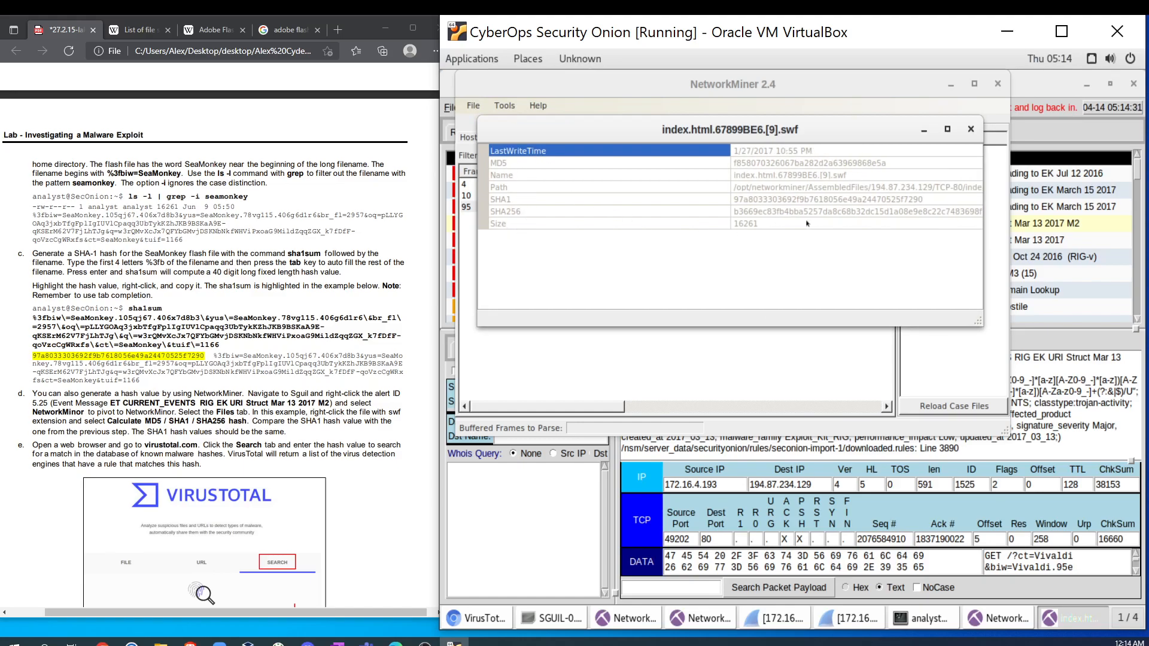
click(773, 200)
drag(924, 202, 724, 201)
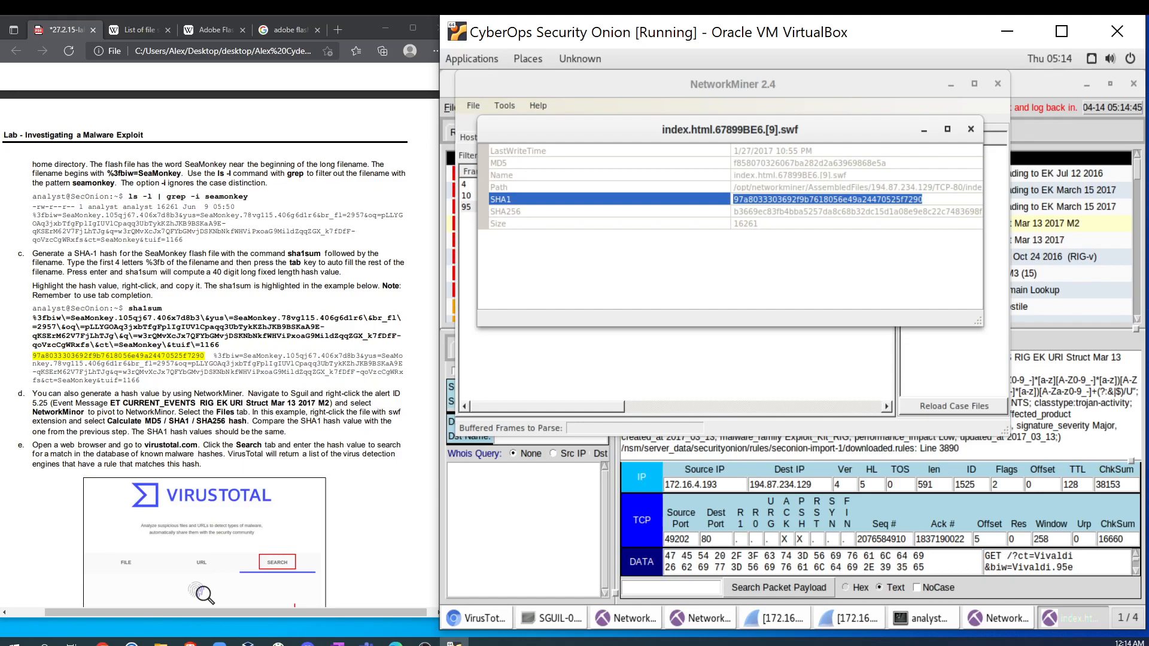
Step: Read worksheet steps f through i, close the swf file's hash results and minimize NetworkMiner
scroll(128, 338, down, 3)
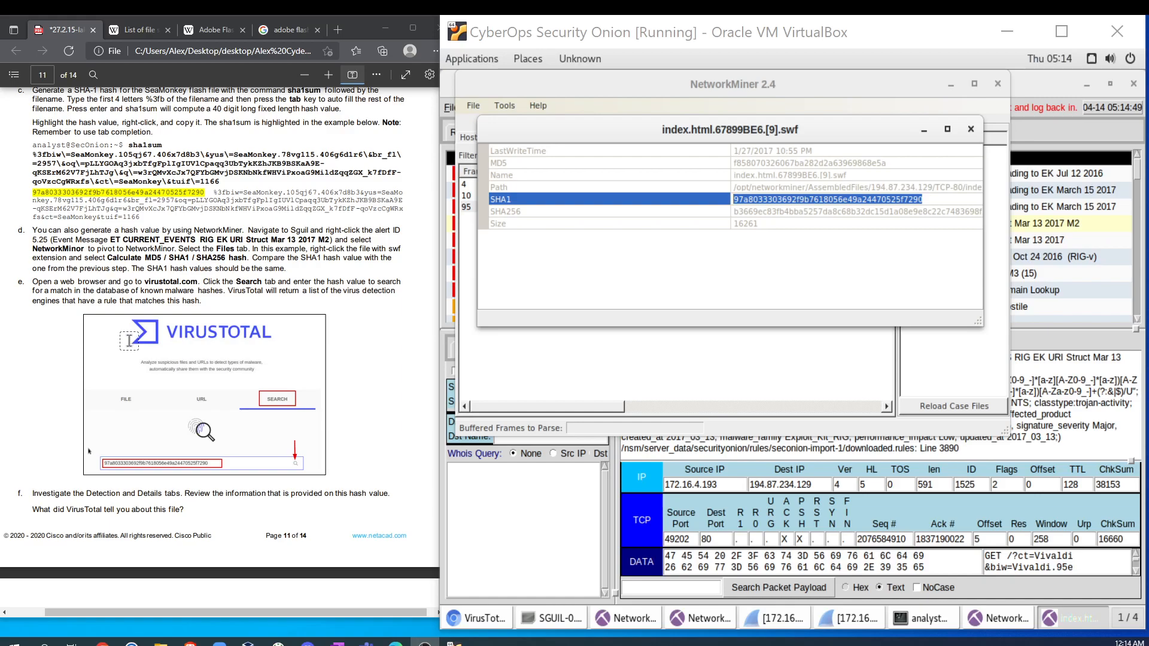
scroll(128, 338, down, 5)
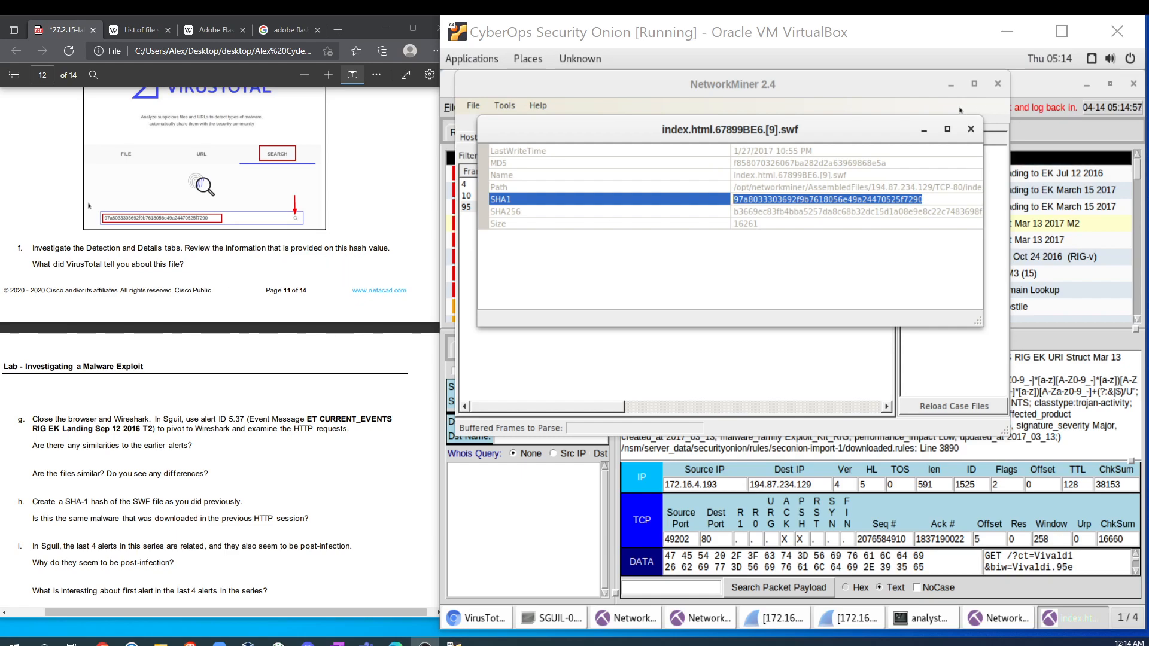
click(971, 129)
click(950, 84)
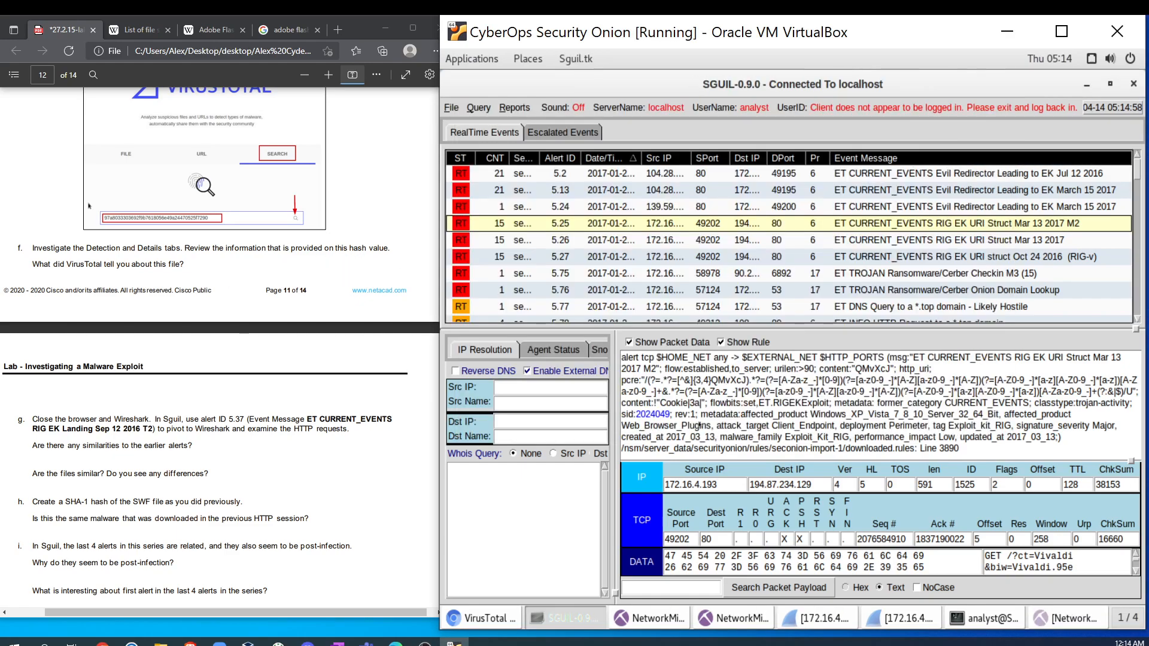
Step: Switch to Chromium, review the flash file's VirusTotal details, expand the full list of names and highlight "RIGv EK"
click(495, 618)
scroll(662, 327, down, 1)
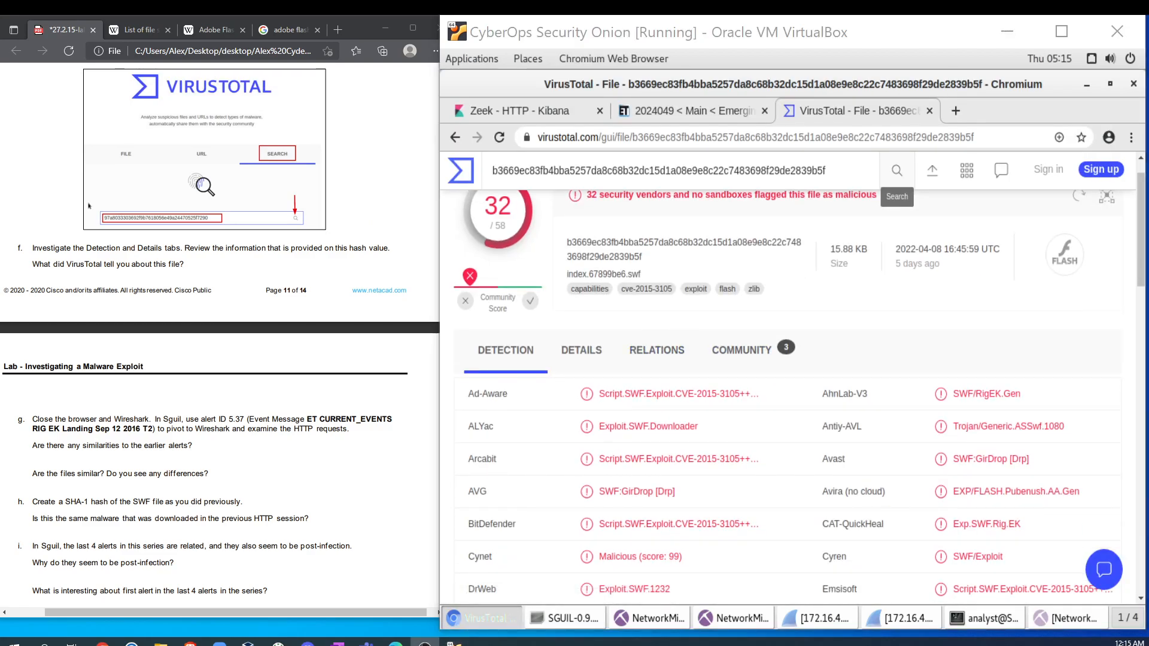
click(580, 352)
scroll(579, 356, down, 1)
scroll(580, 356, down, 5)
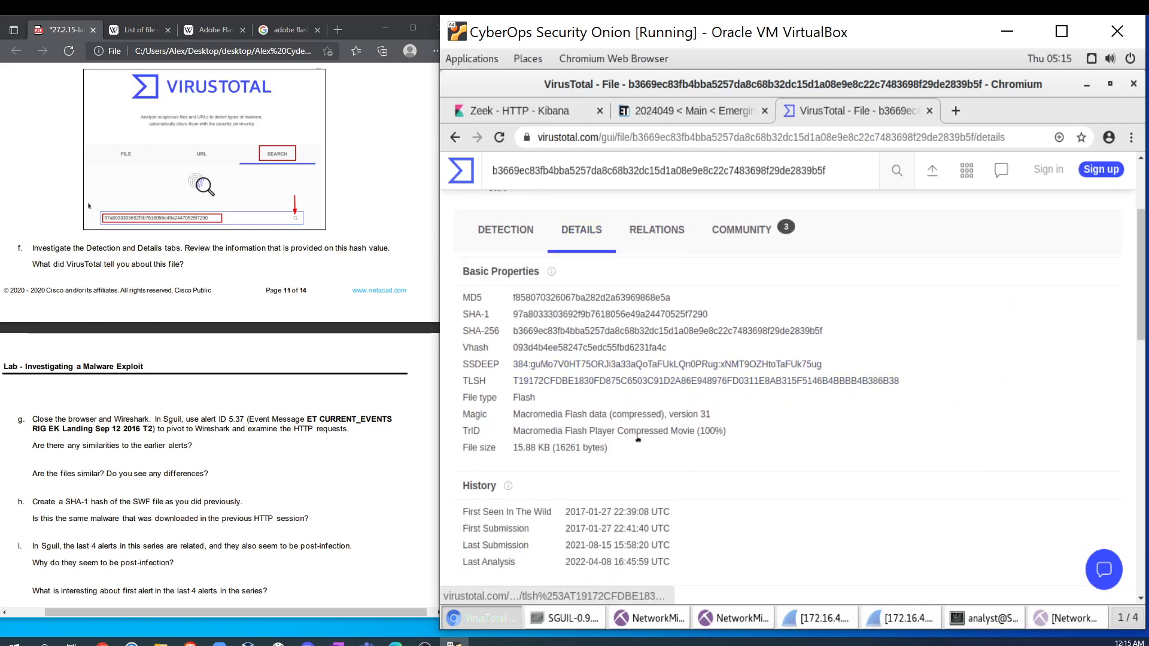
scroll(626, 434, down, 2)
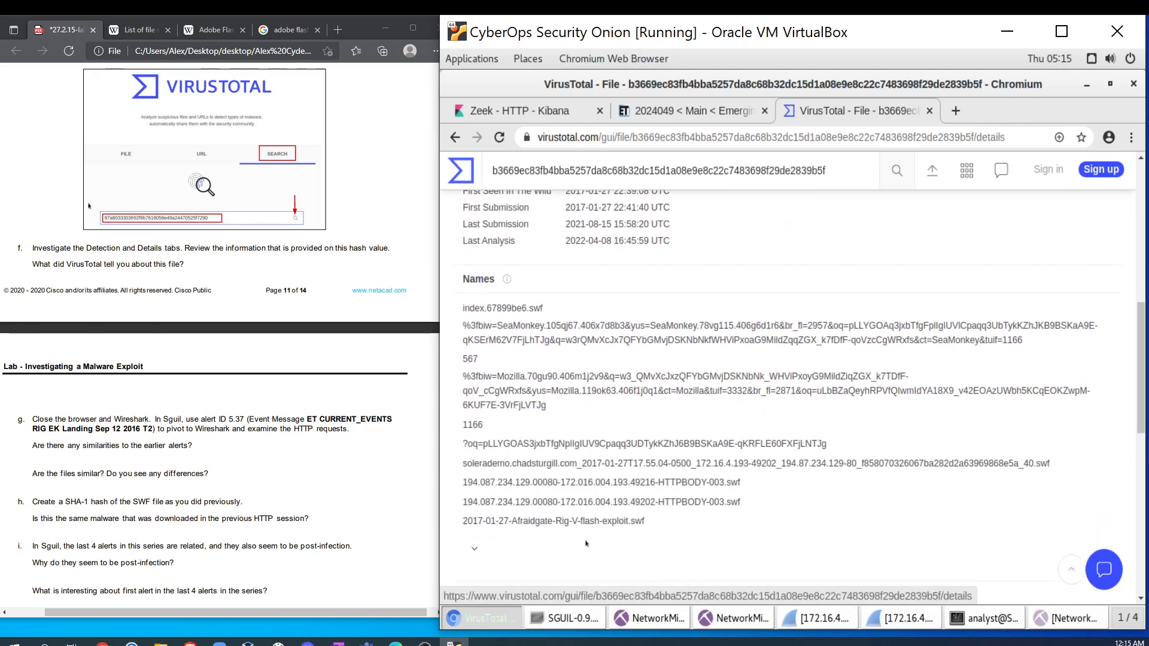
scroll(606, 516, down, 1)
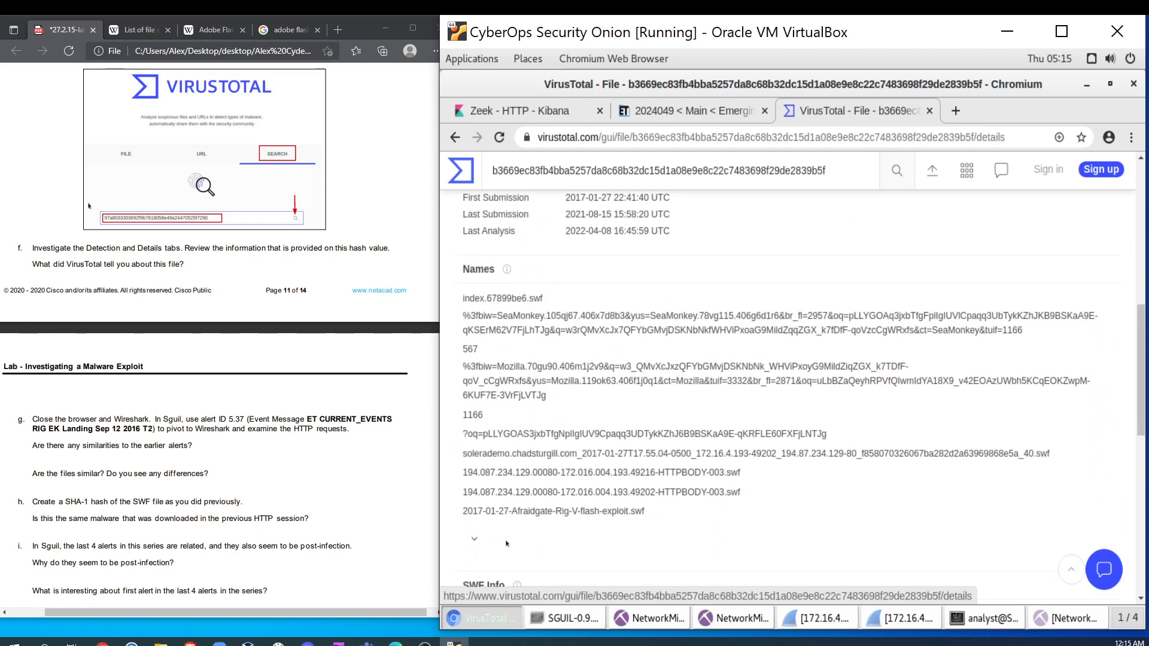
click(474, 468)
scroll(539, 463, down, 1)
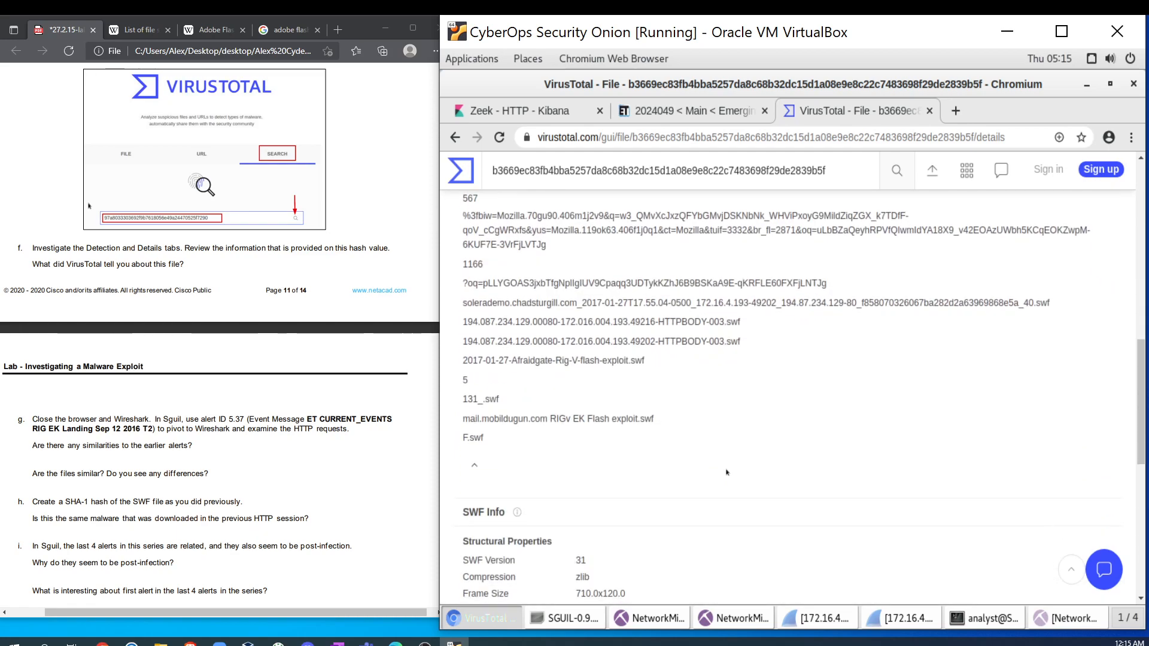
drag(549, 419, 585, 419)
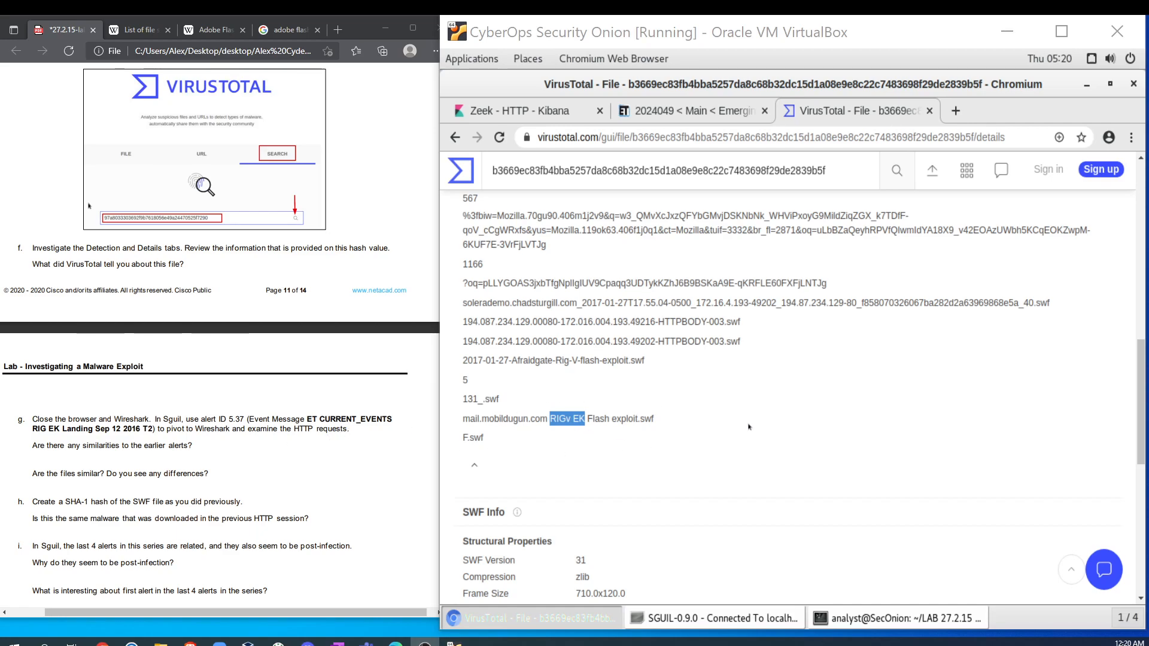
Step: Copy the cve-2015-3105 tag from the VirusTotal report and search Google for it in a new browser tab
scroll(712, 436, up, 10)
scroll(708, 432, up, 3)
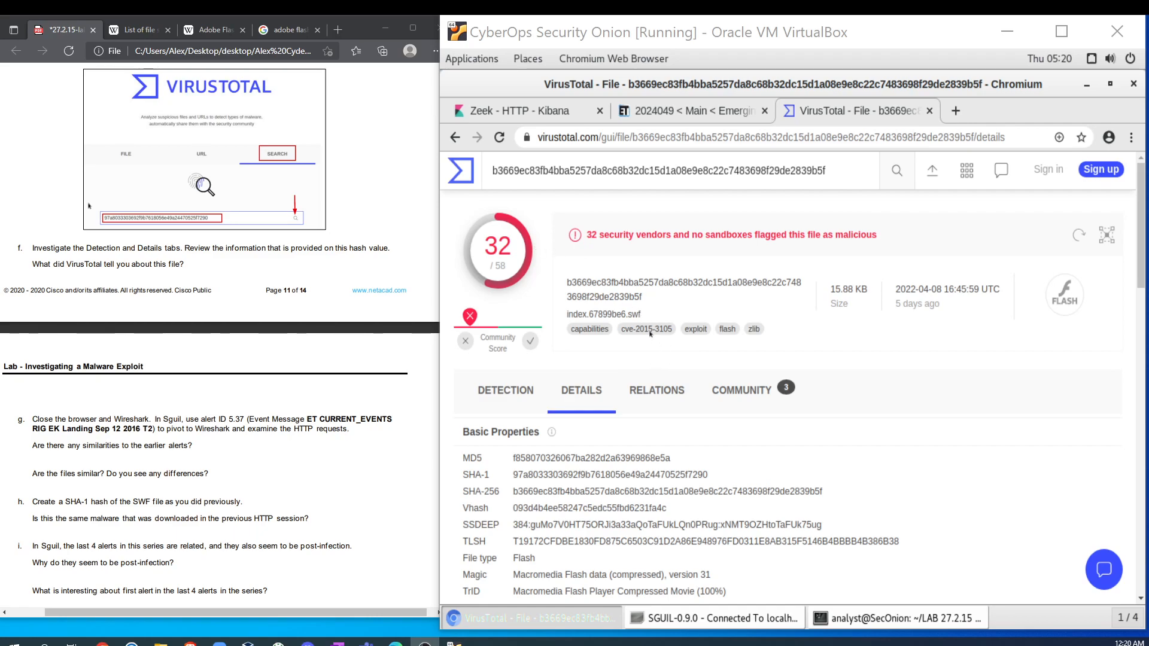
drag(673, 335, 615, 333)
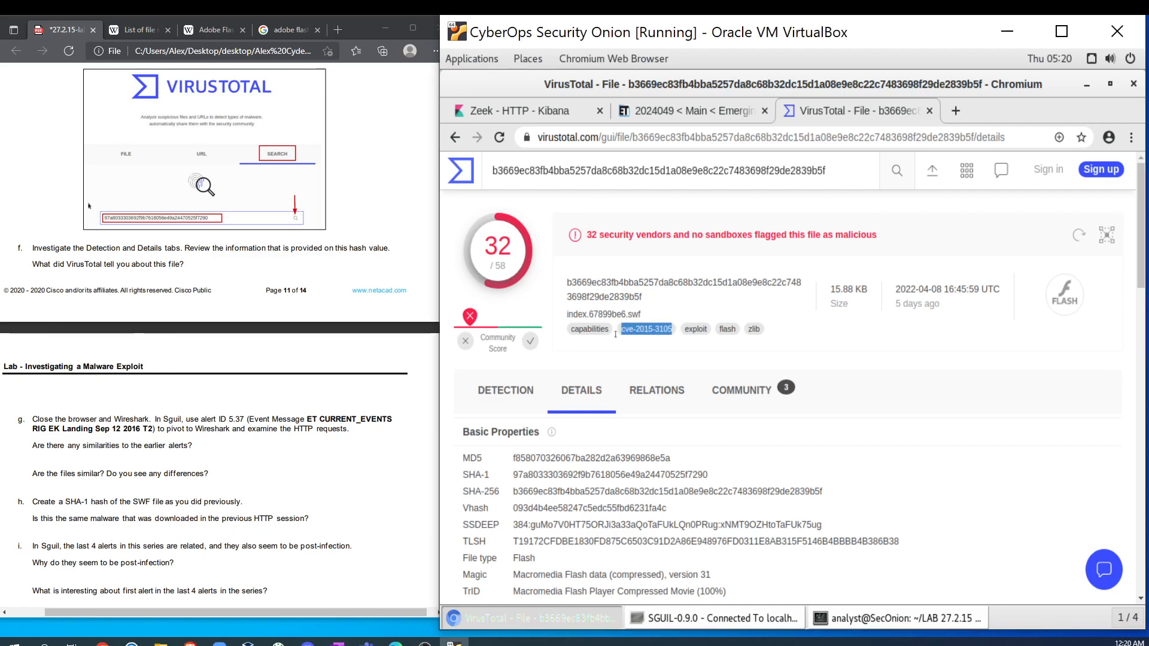
right_click(625, 332)
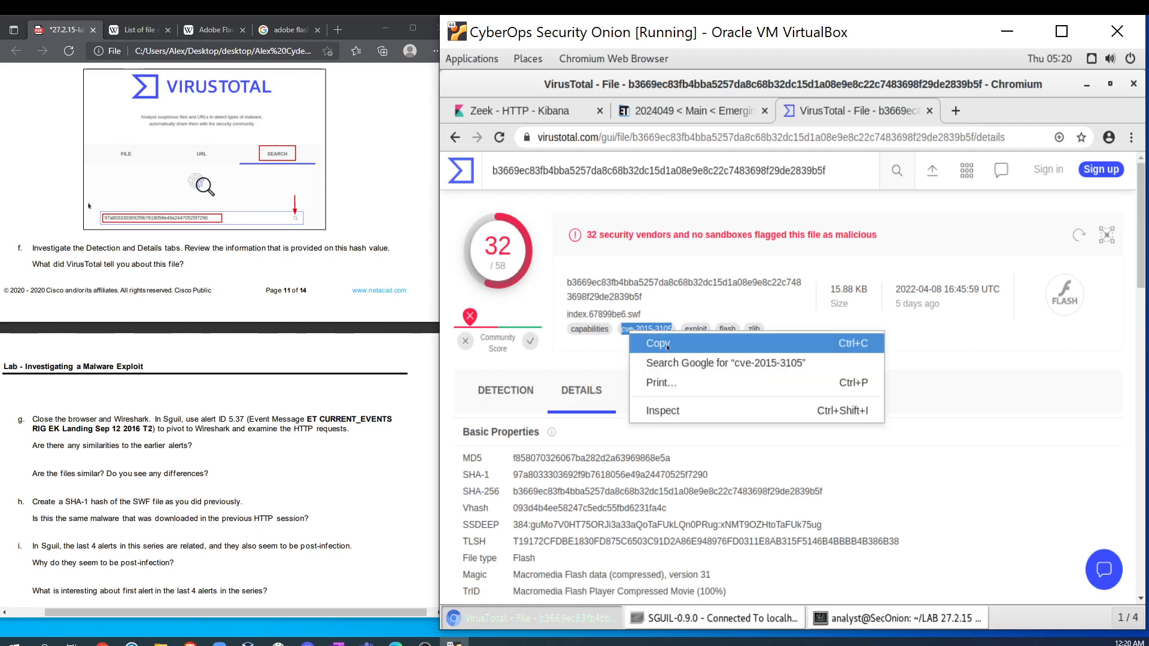
click(662, 342)
click(956, 110)
key(ctrl+v)
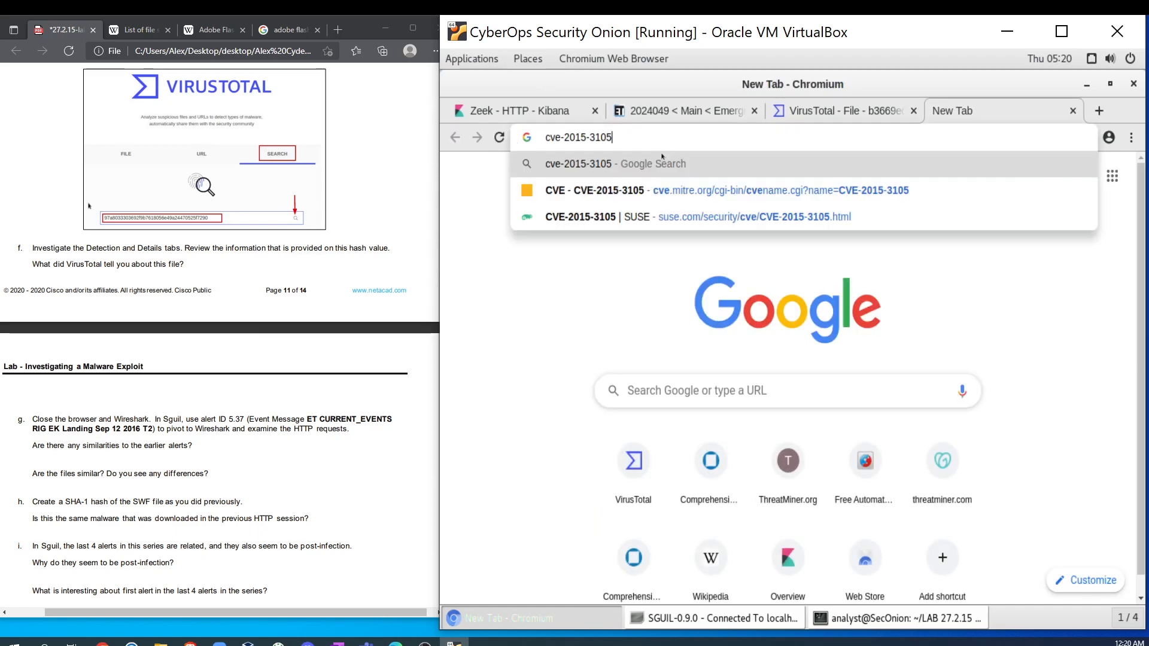
click(662, 159)
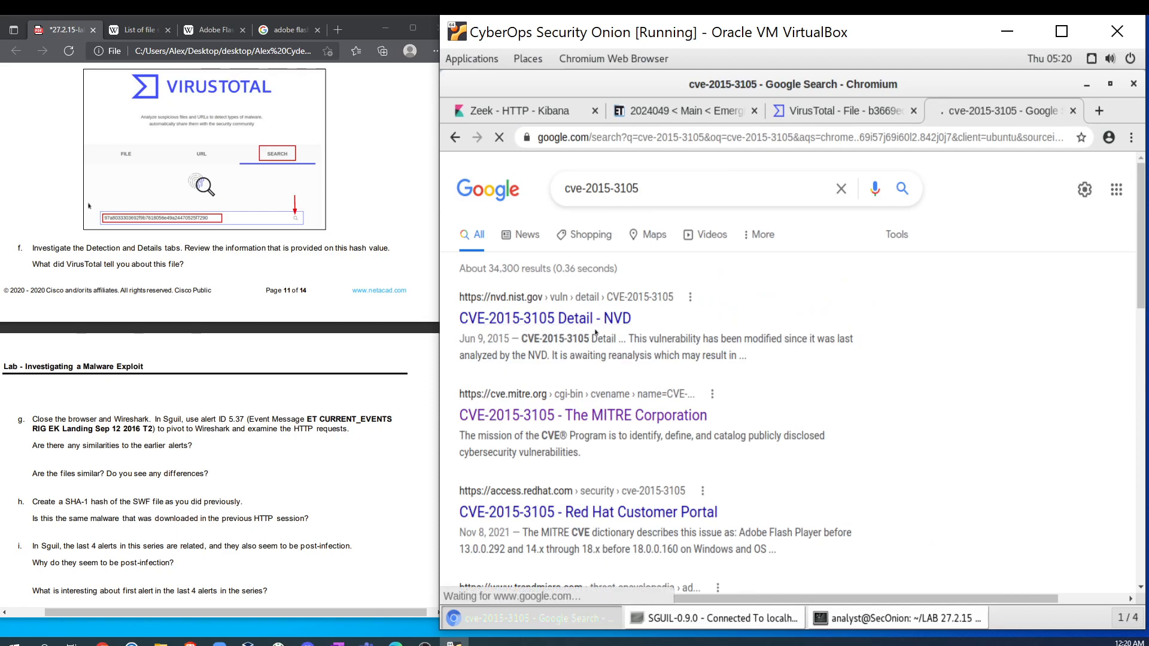
Step: Open the MITRE record for CVE-2015-3105 and examine its vulnerability description and references
click(528, 418)
scroll(559, 308, down, 2)
scroll(558, 309, down, 2)
scroll(780, 537, up, 5)
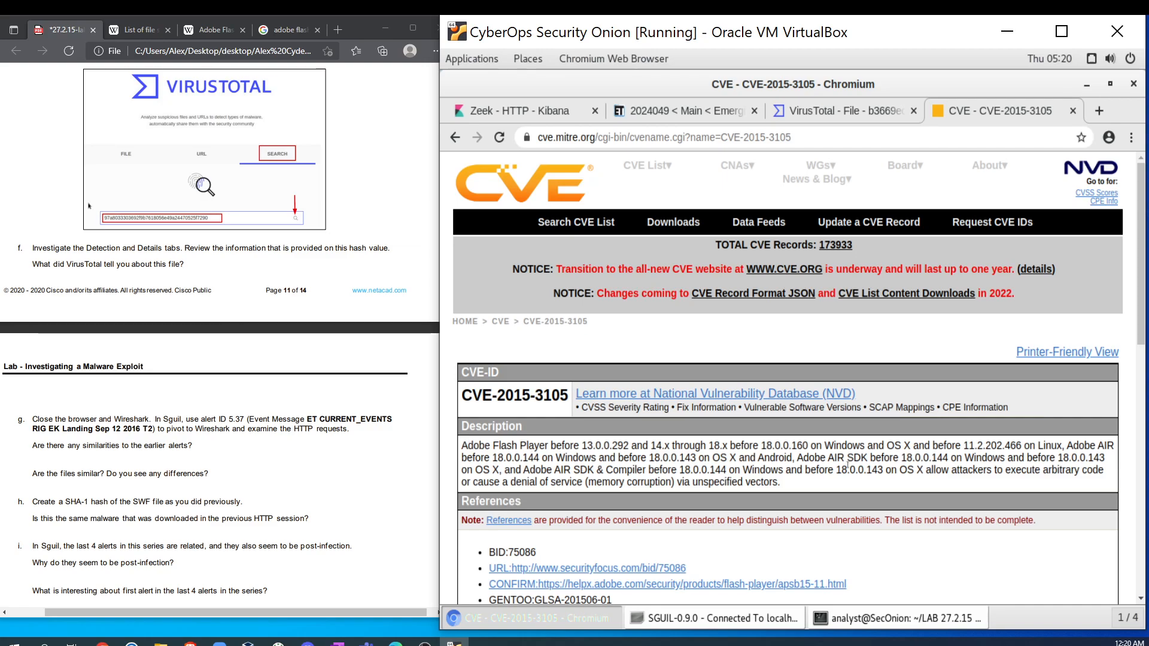
drag(924, 469, 1100, 470)
drag(472, 481, 790, 489)
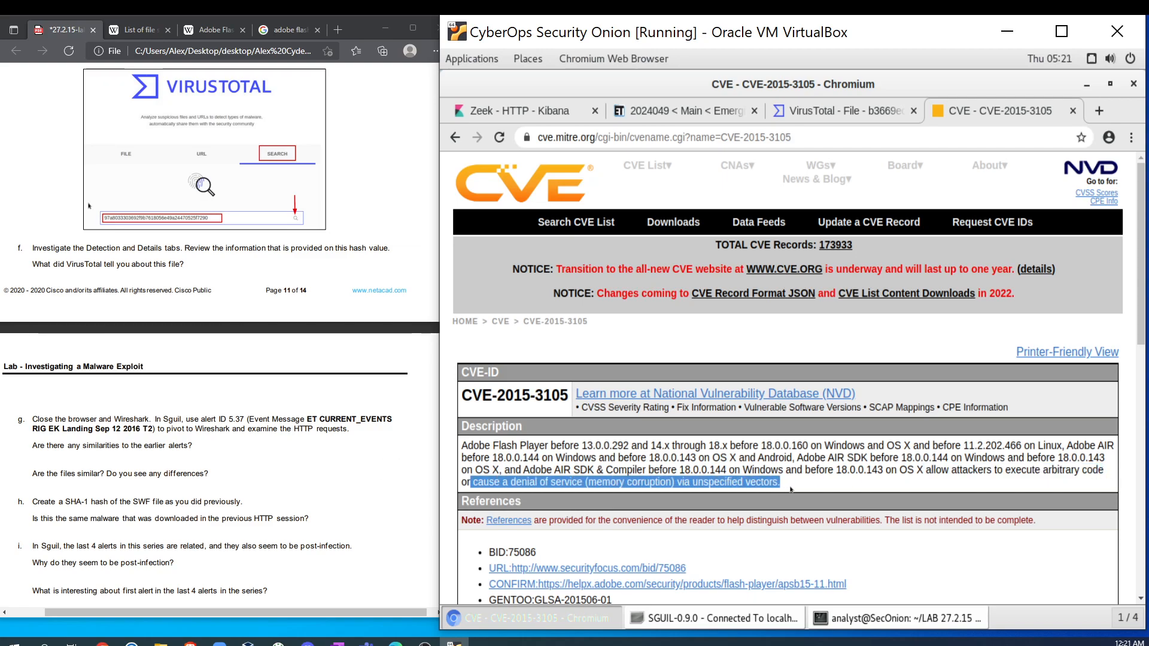
click(855, 489)
scroll(953, 513, down, 10)
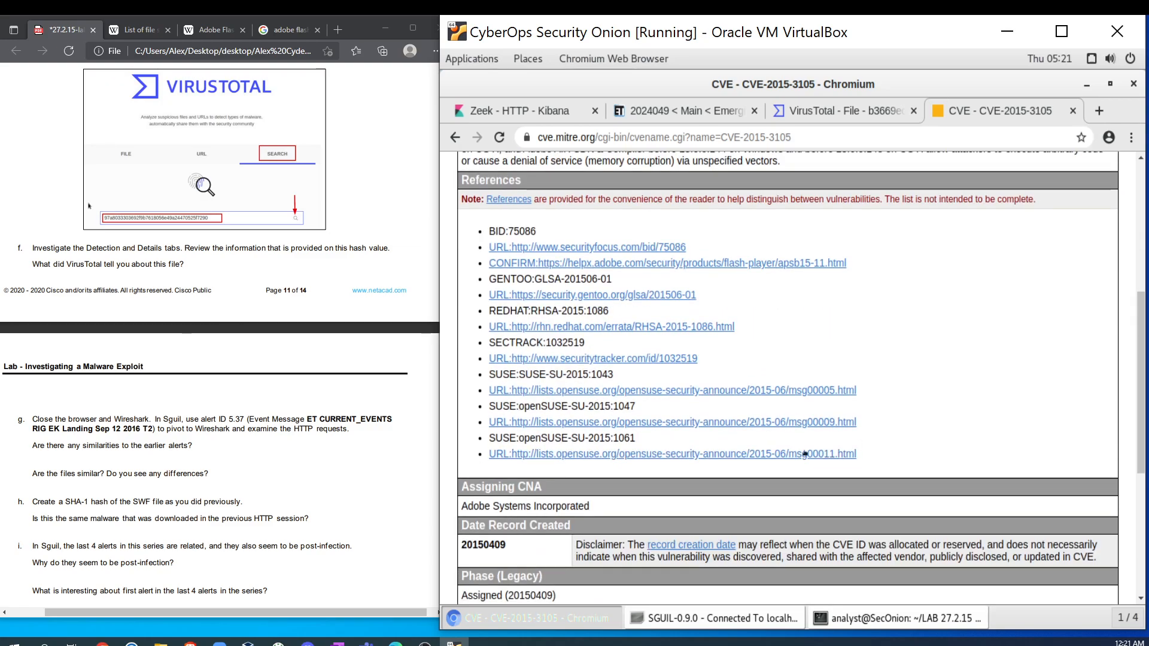
Step: Return to the VirusTotal report and review the flash file's basic properties, history and names
click(834, 110)
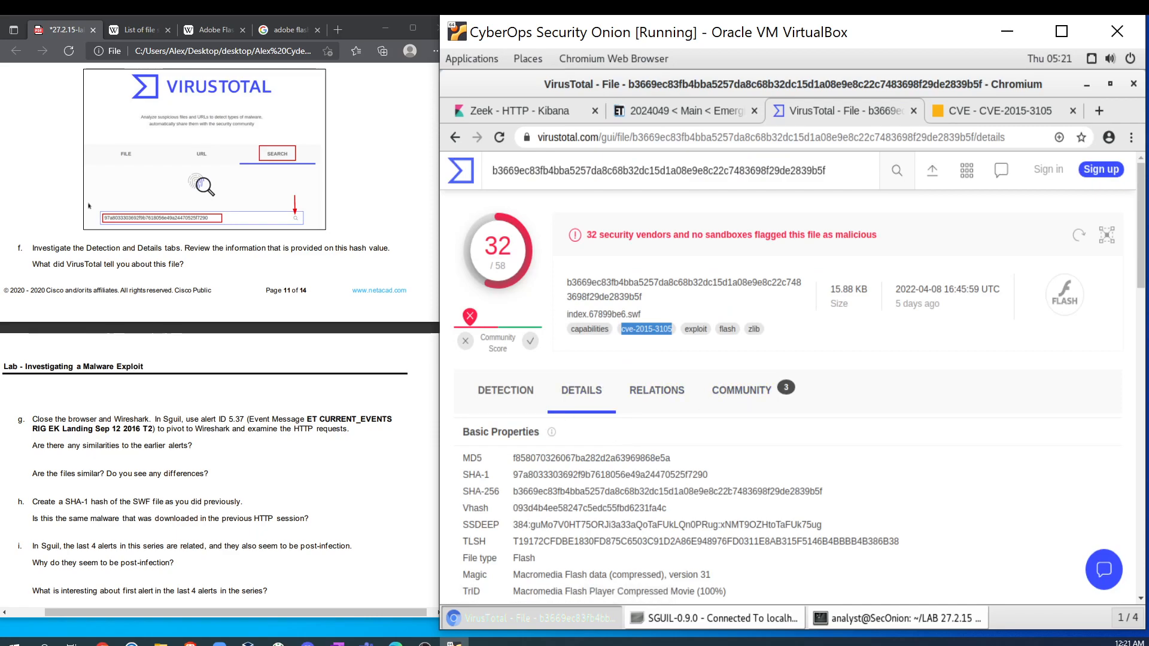
scroll(649, 452, down, 4)
scroll(590, 504, down, 8)
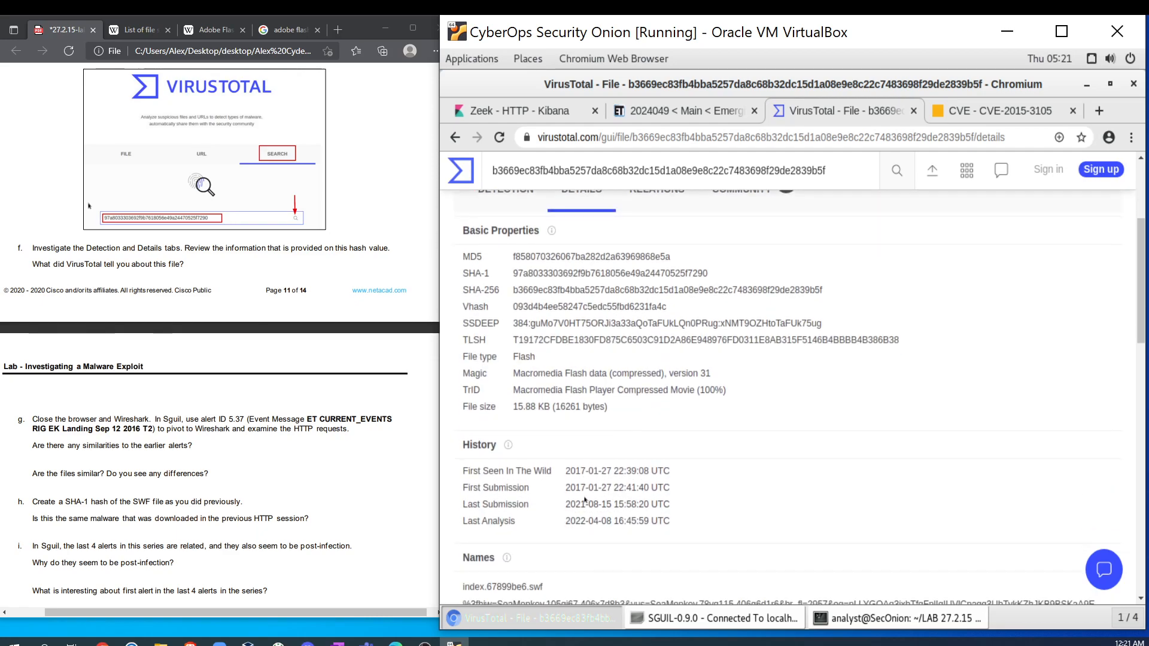
scroll(605, 507, down, 4)
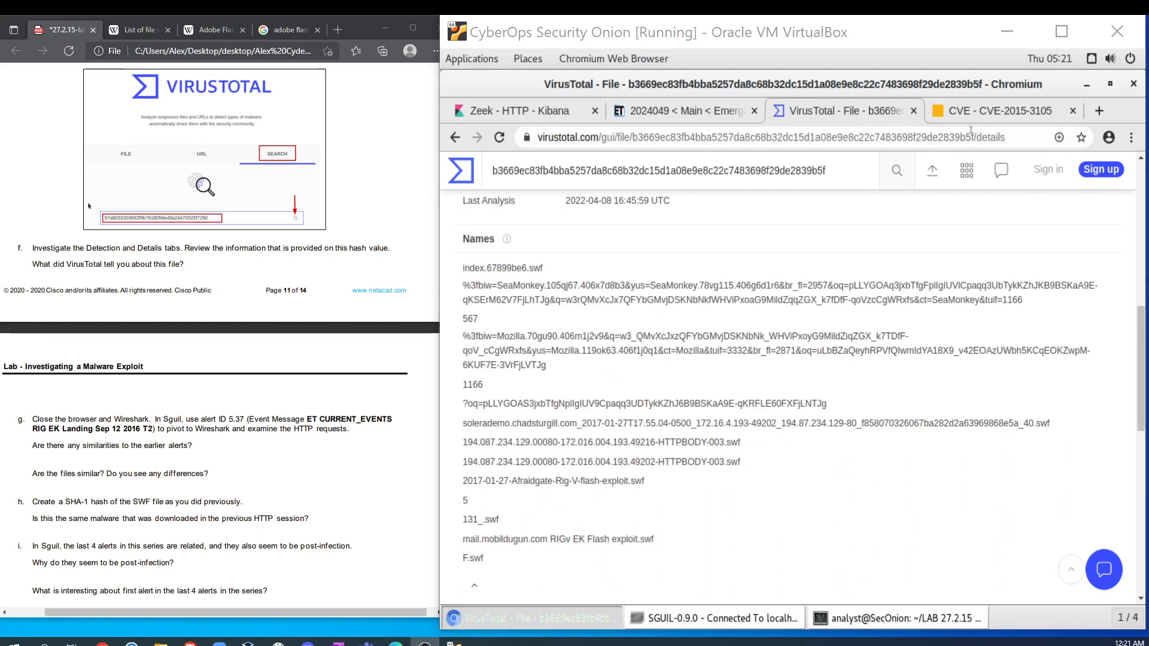
Step: Pivot Sguil alert 5.27 to NetworkMiner, inspect the swf entry among its extracted files, dismiss the raw file notice and close NetworkMiner
click(1086, 85)
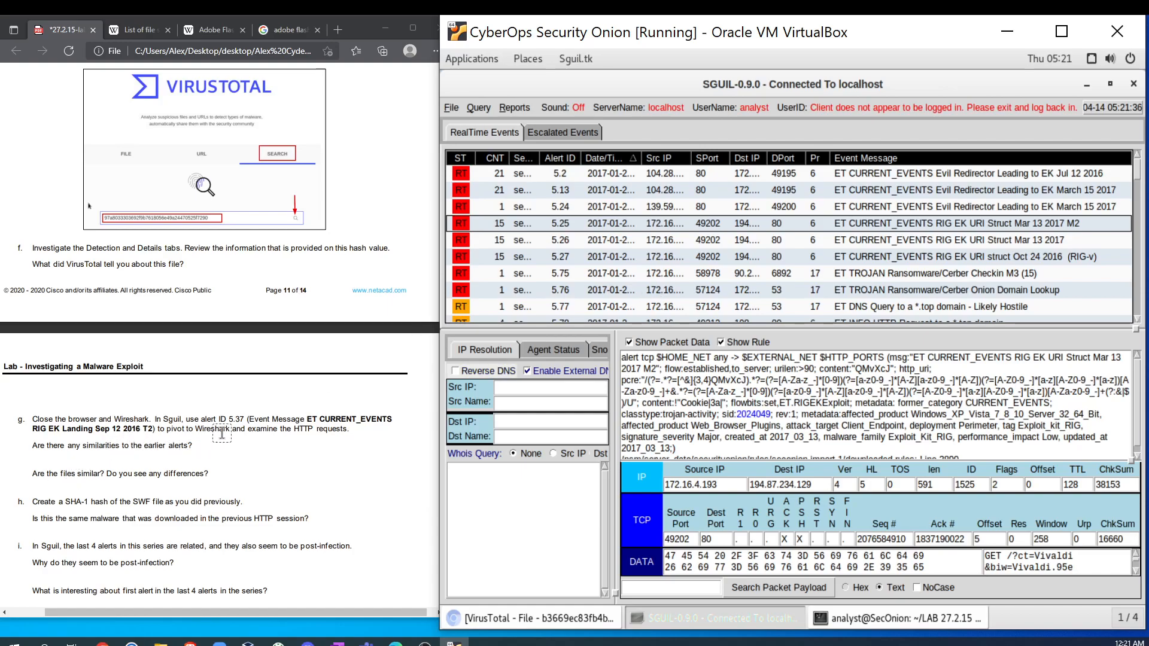
click(561, 255)
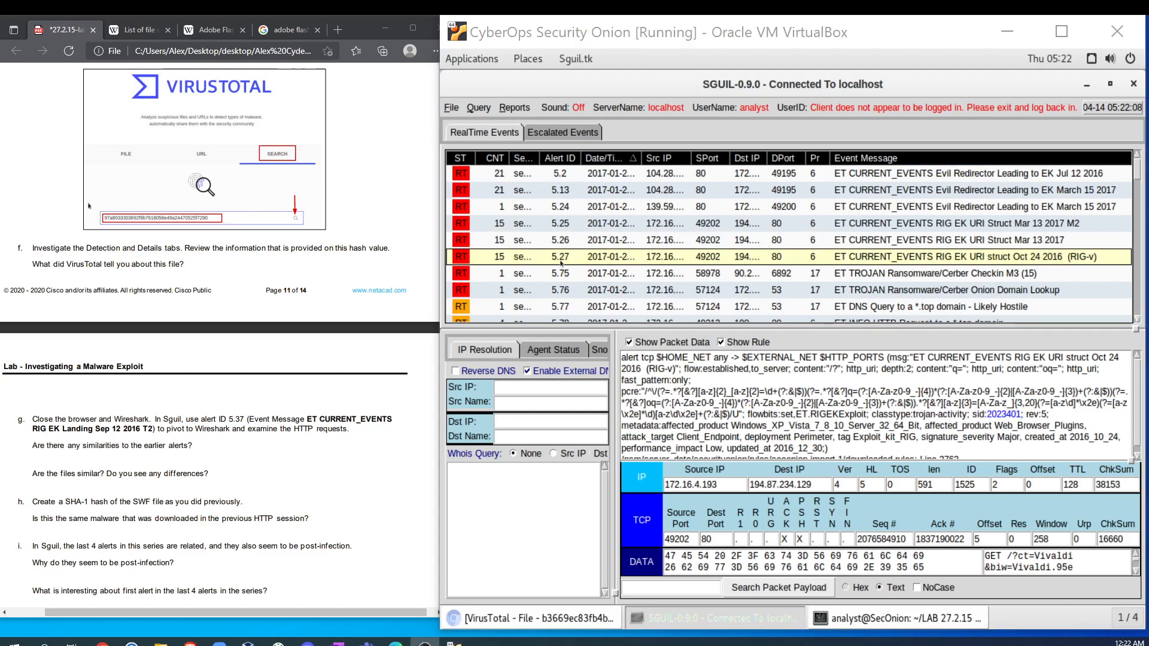
right_click(559, 257)
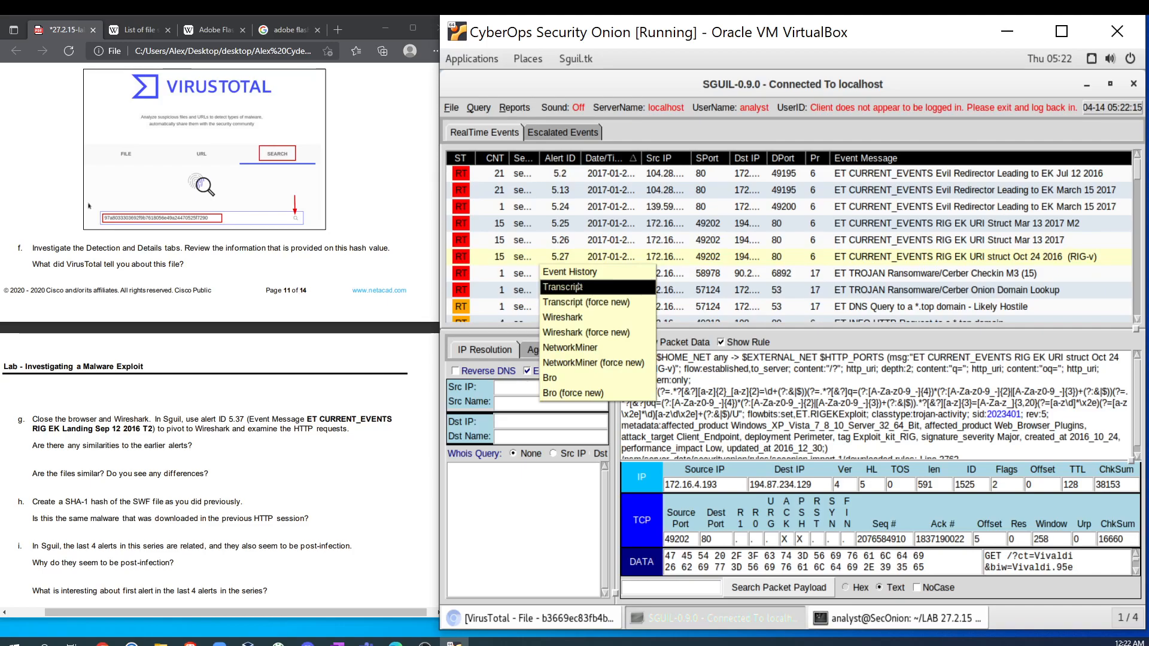
click(581, 319)
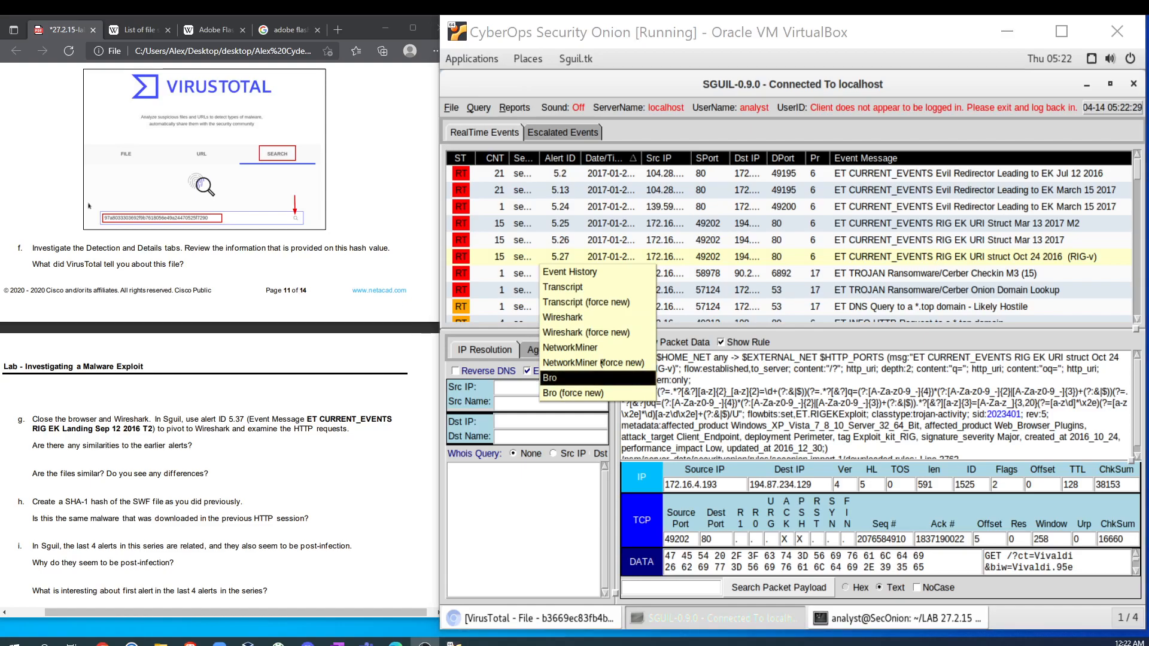
click(592, 348)
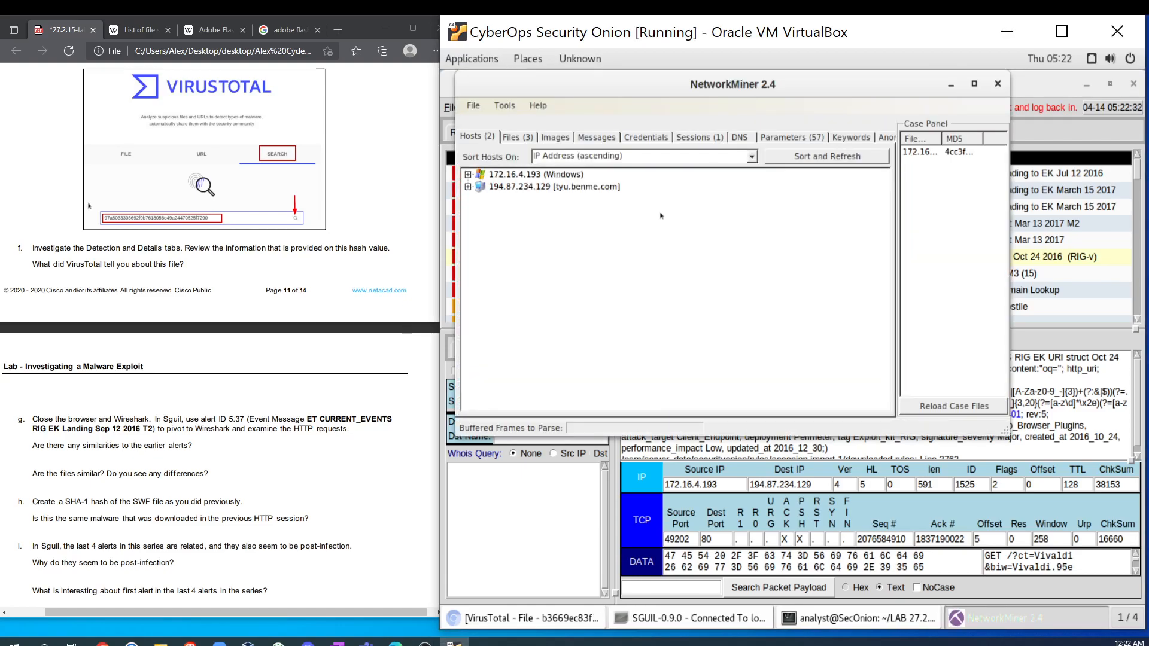
click(517, 136)
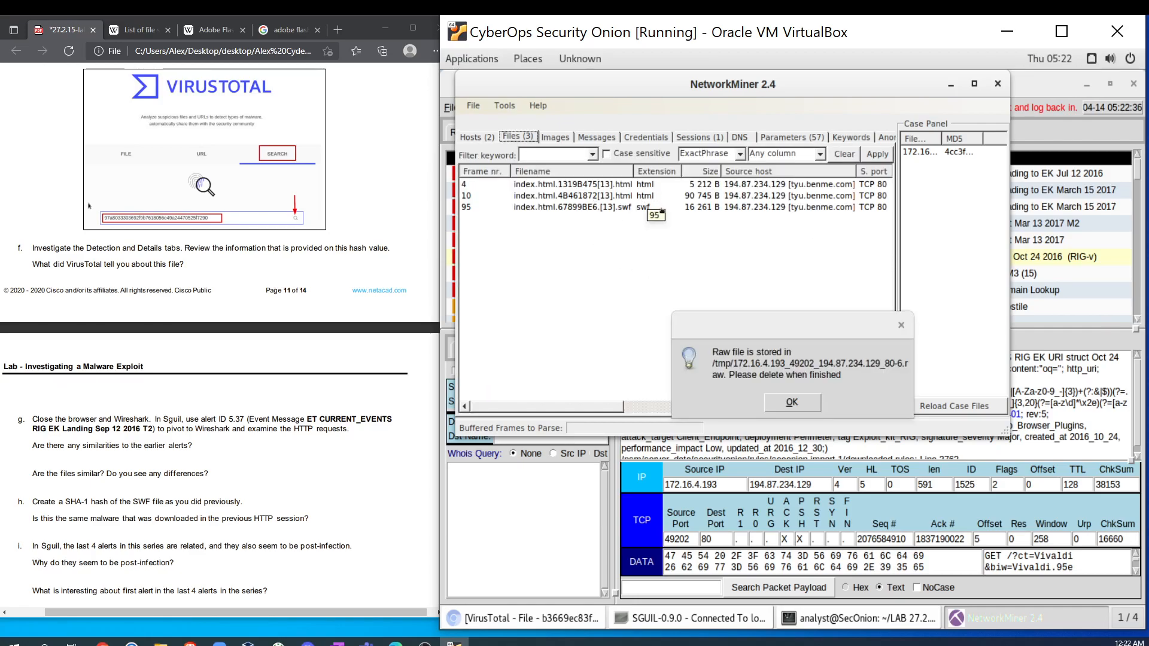
click(900, 325)
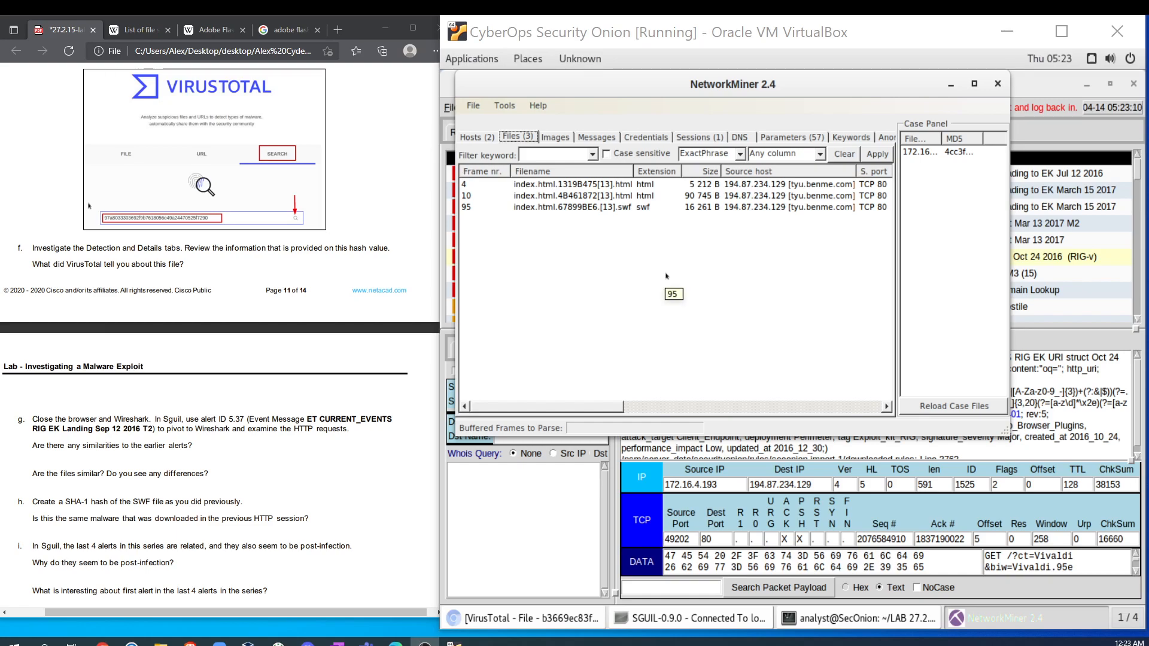
click(641, 208)
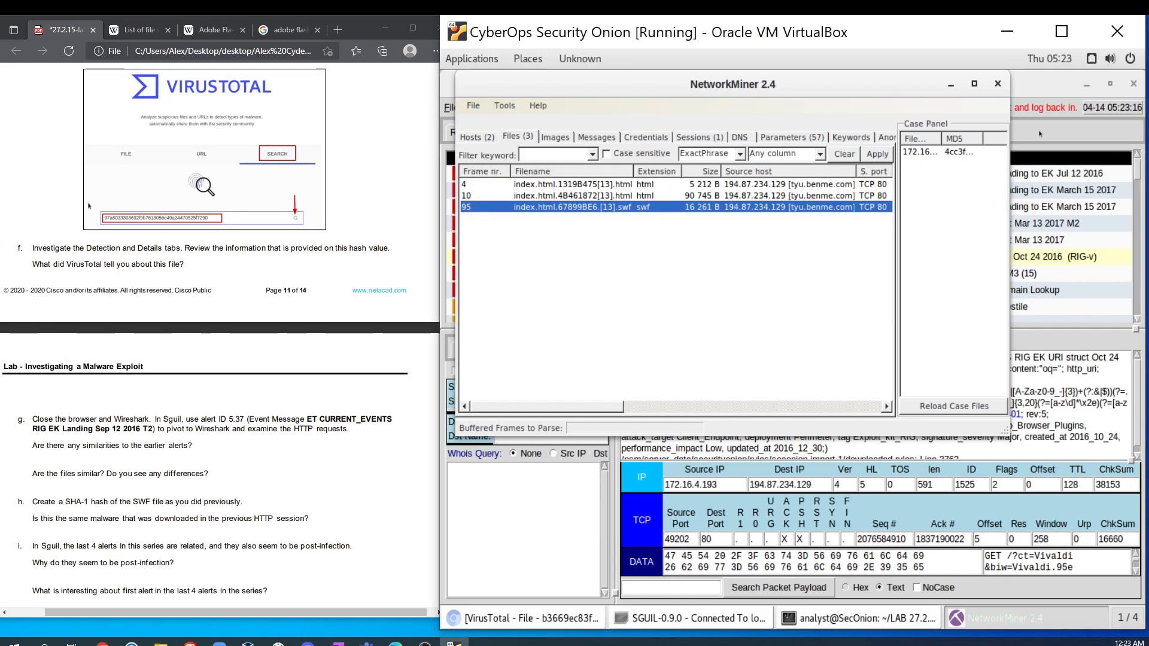
click(998, 84)
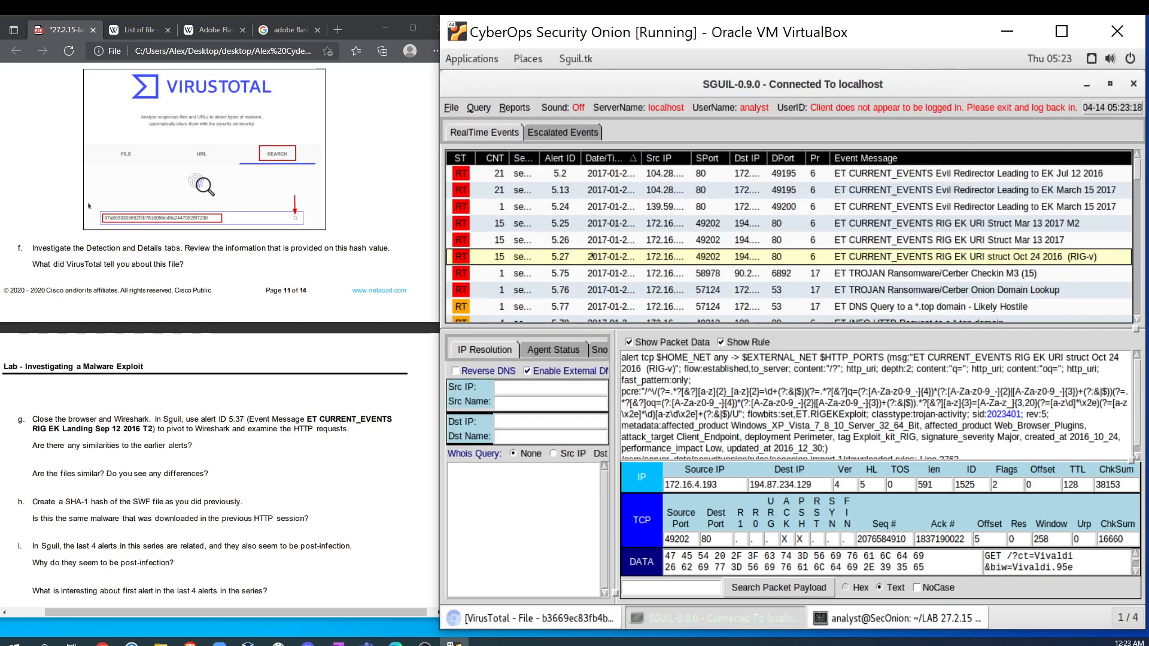
Step: Pivot Sguil alert 5.27 to Wireshark and filter its packets with http.request
right_click(560, 263)
click(622, 307)
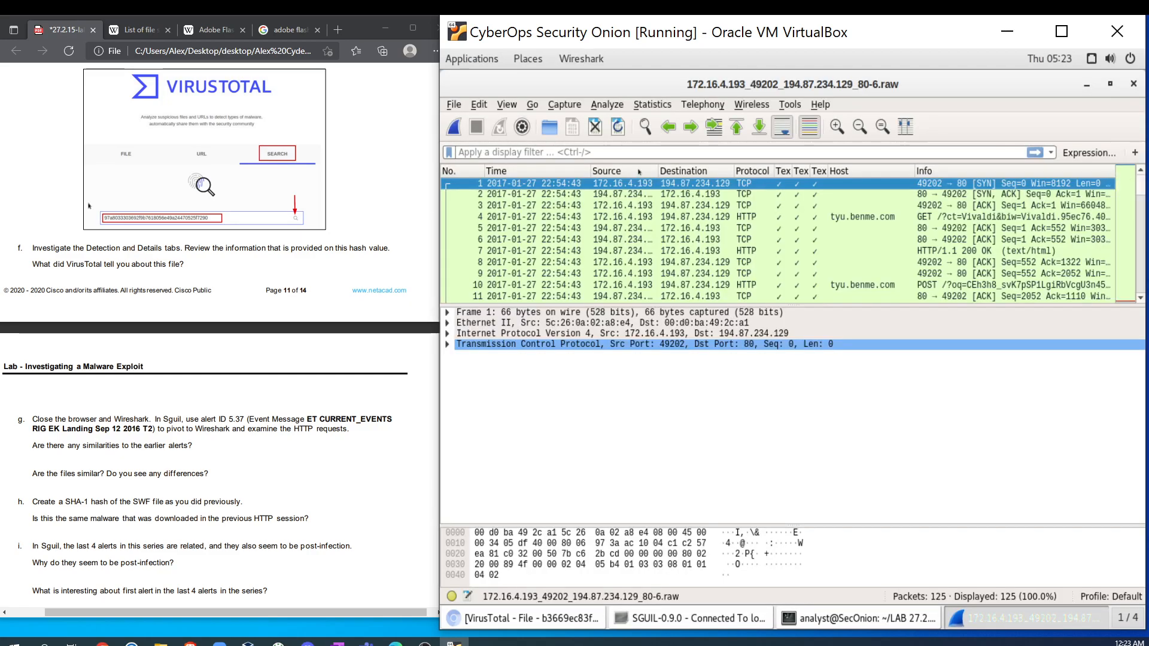
text(http.re)
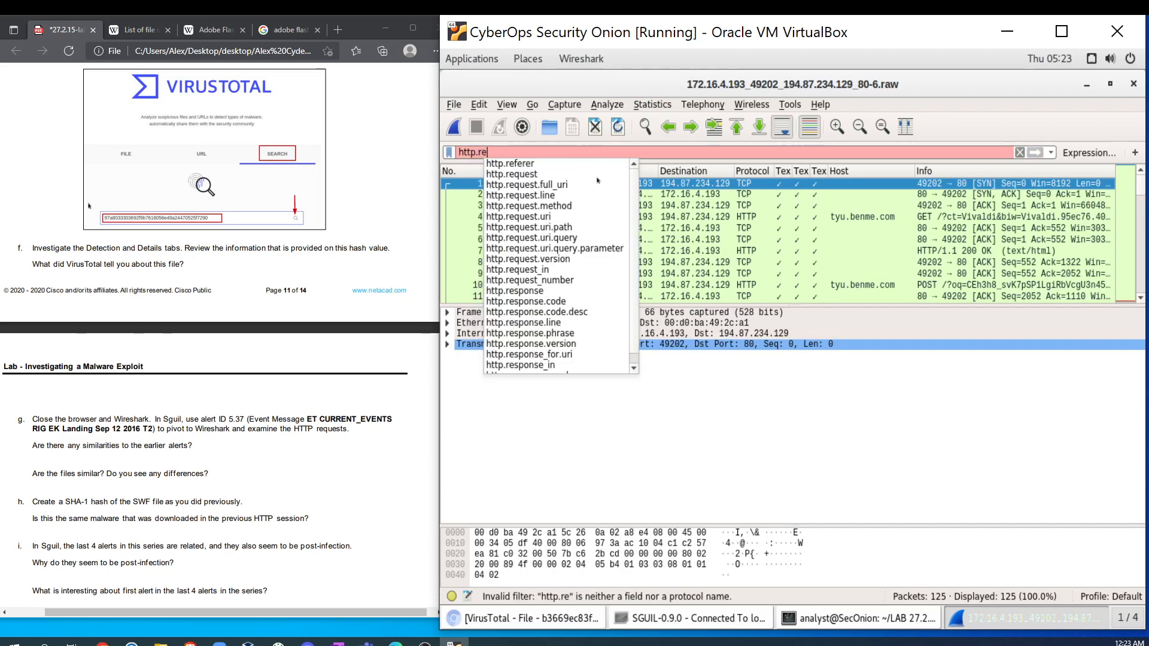
click(592, 174)
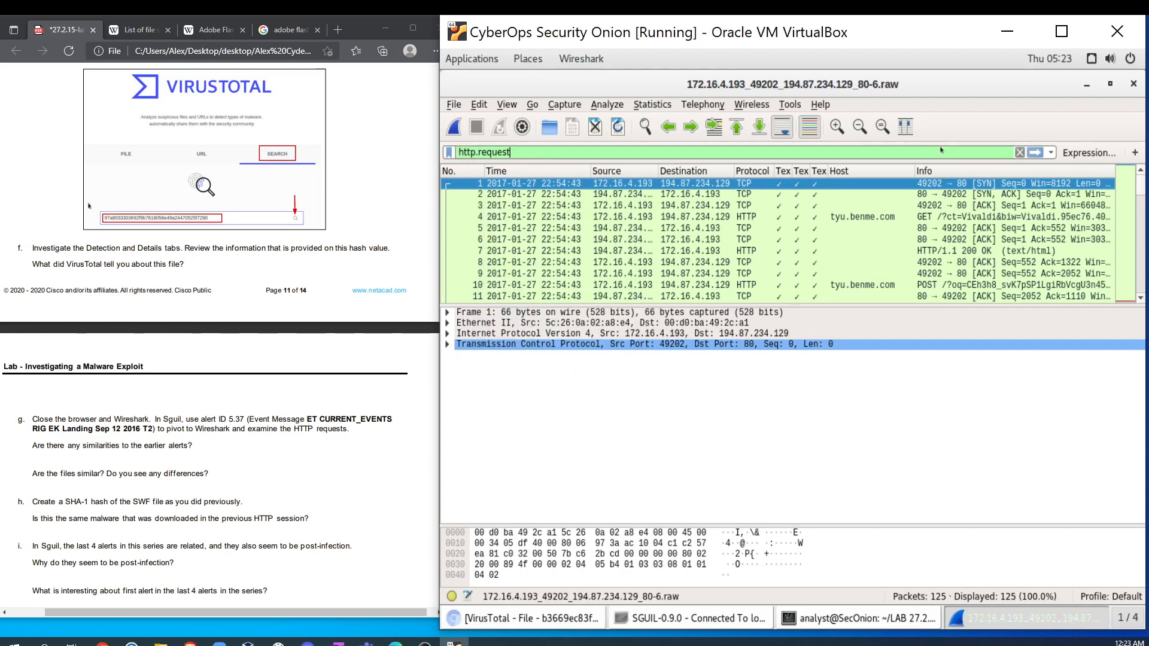
click(1034, 153)
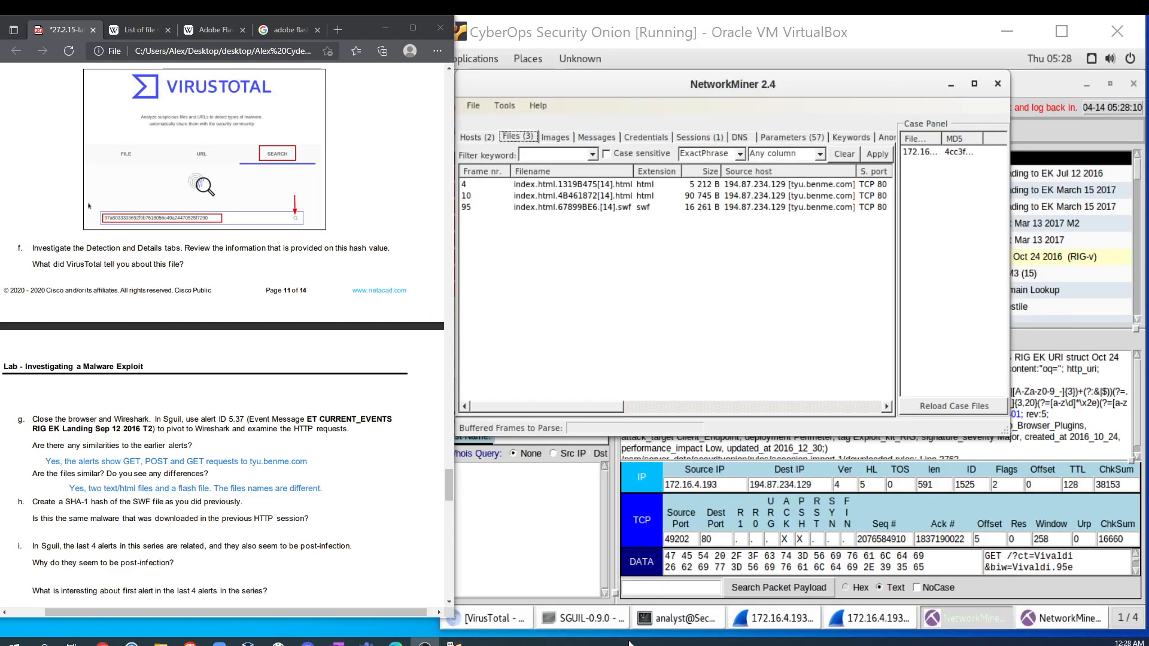
Step: Compare Sguil alerts 5.25 and 5.27 using the HTTP requests in both Wireshark captures and the extracted files in both NetworkMiner windows
click(570, 620)
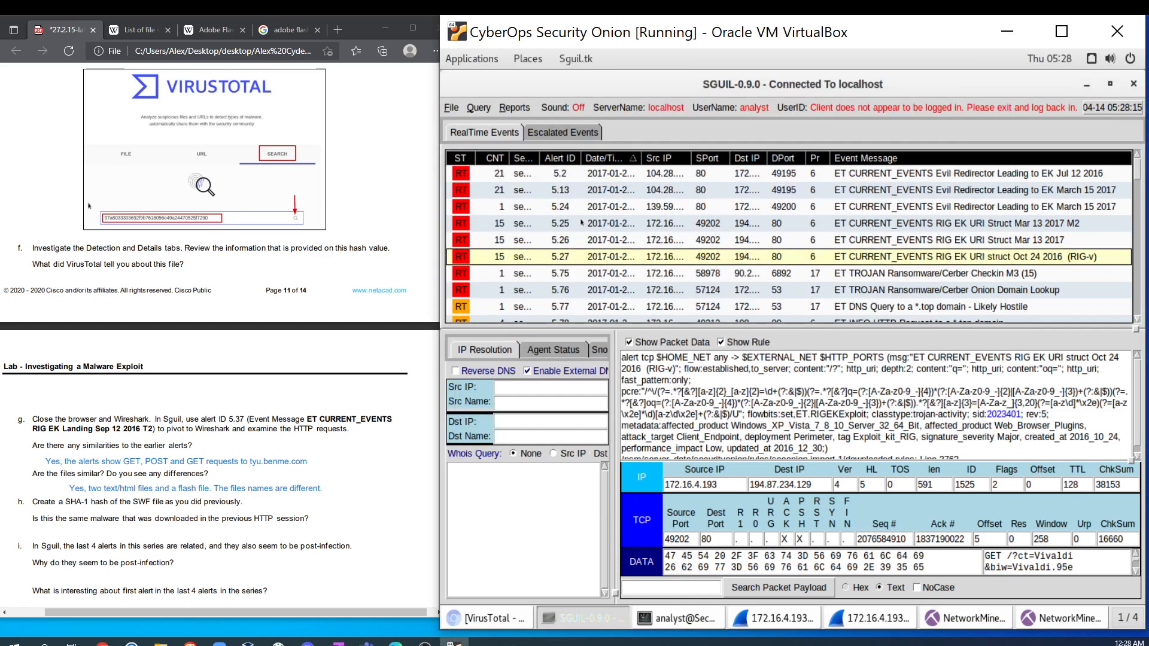
click(555, 225)
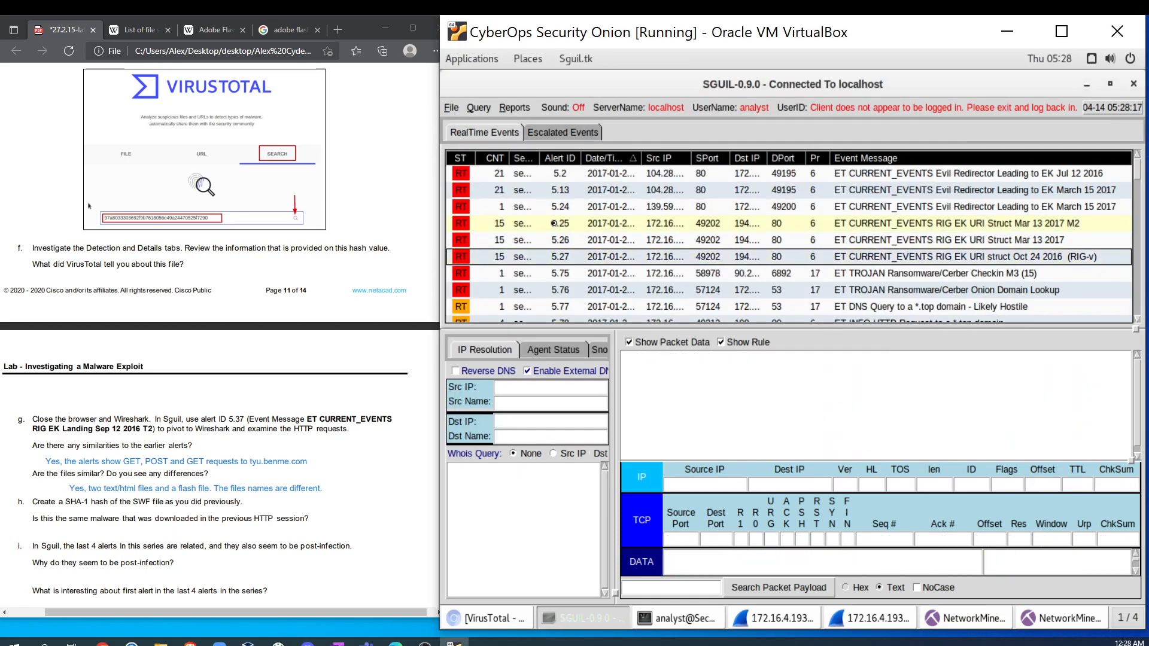
click(557, 259)
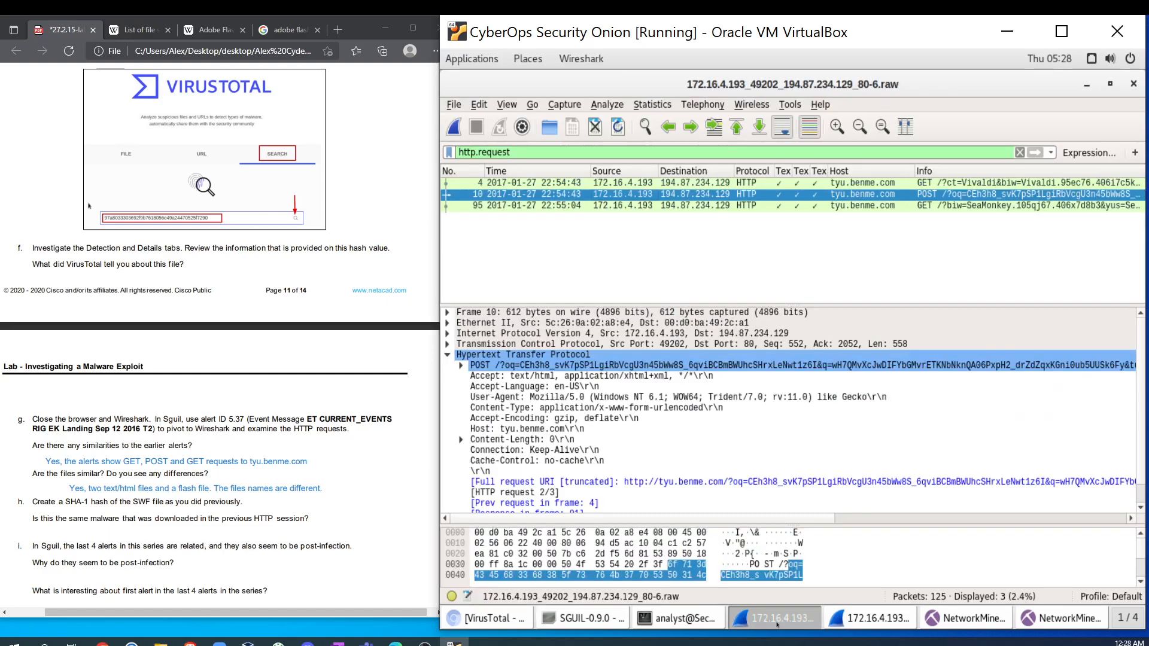
click(874, 616)
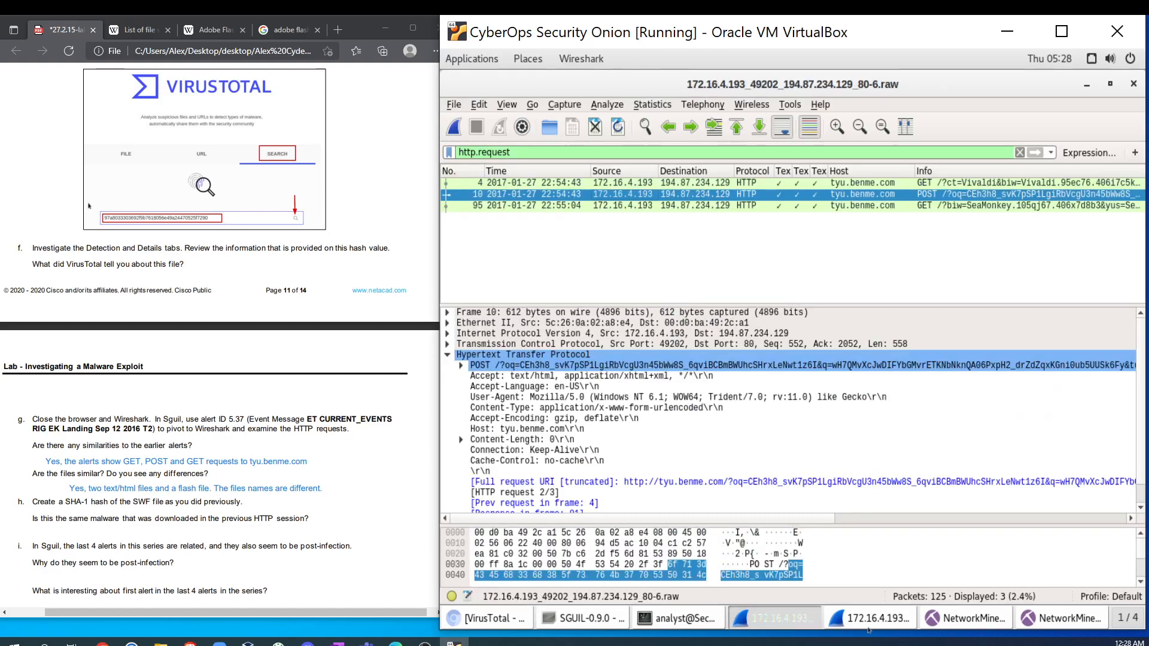
click(779, 621)
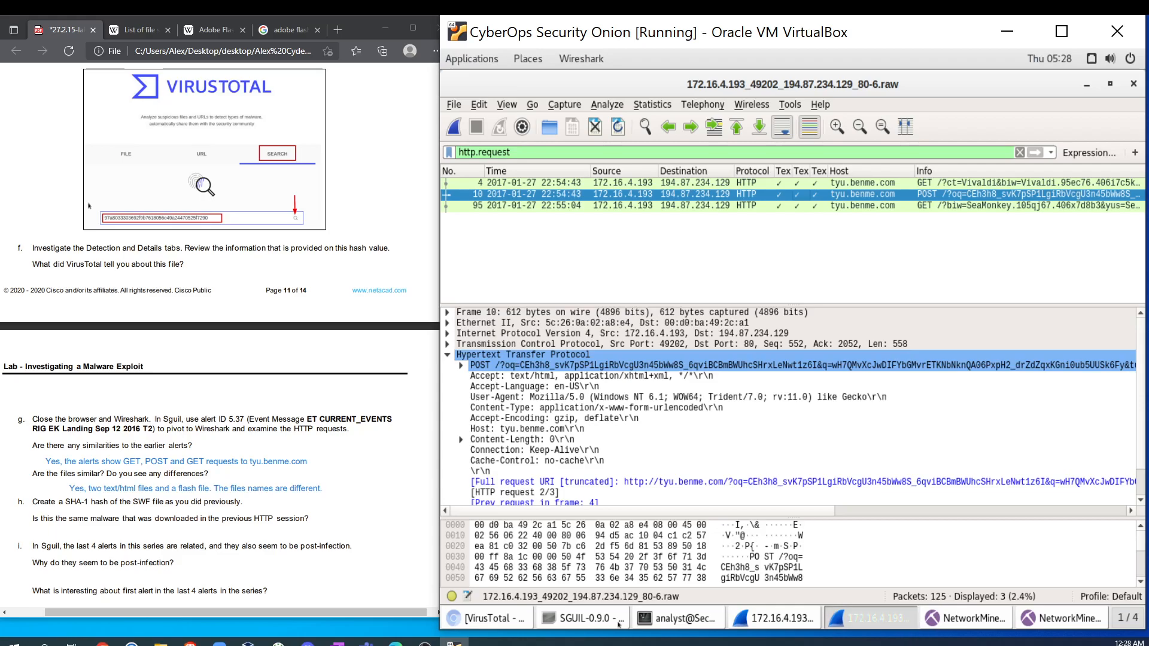
click(661, 622)
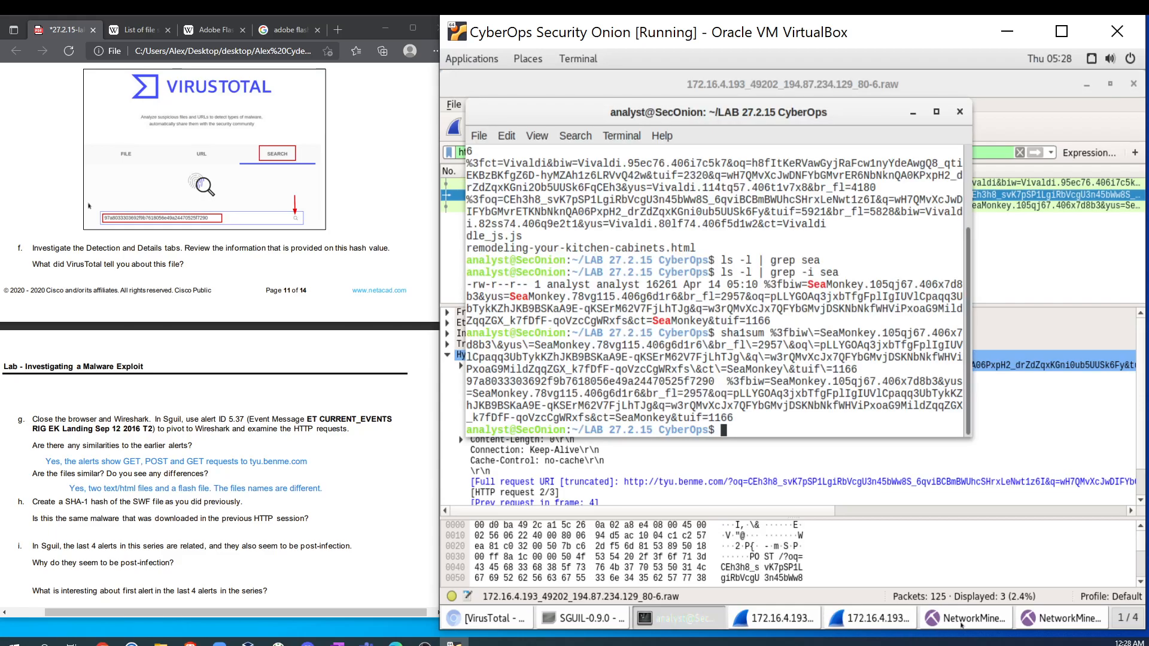
click(962, 622)
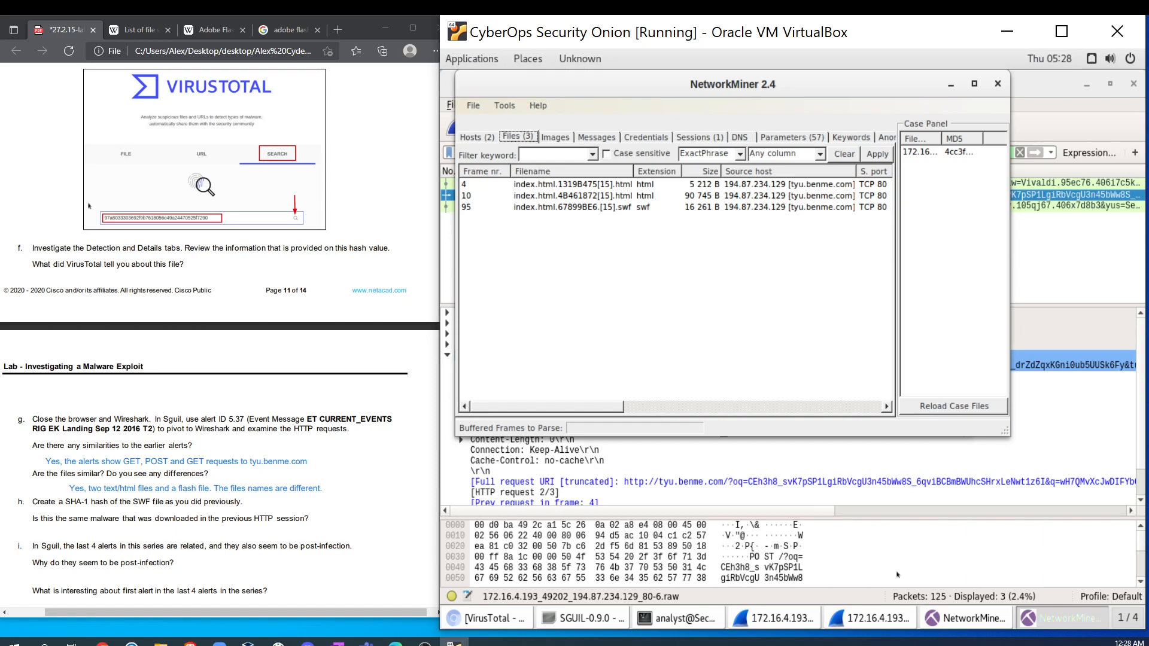
click(1046, 619)
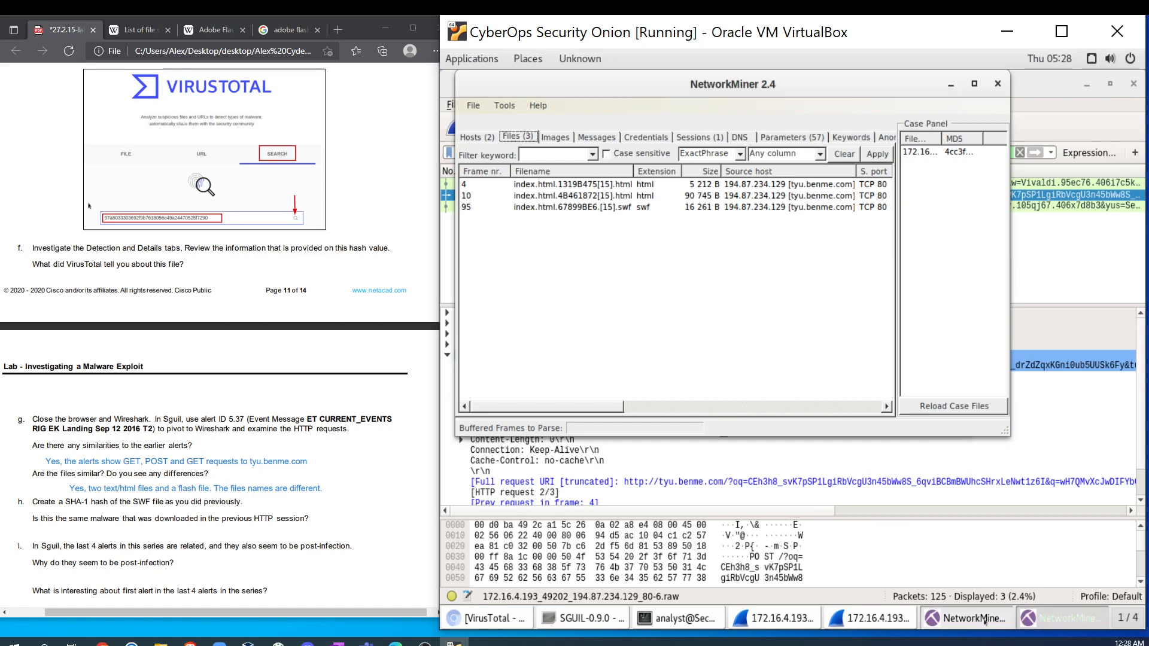
scroll(89, 205, down, 5)
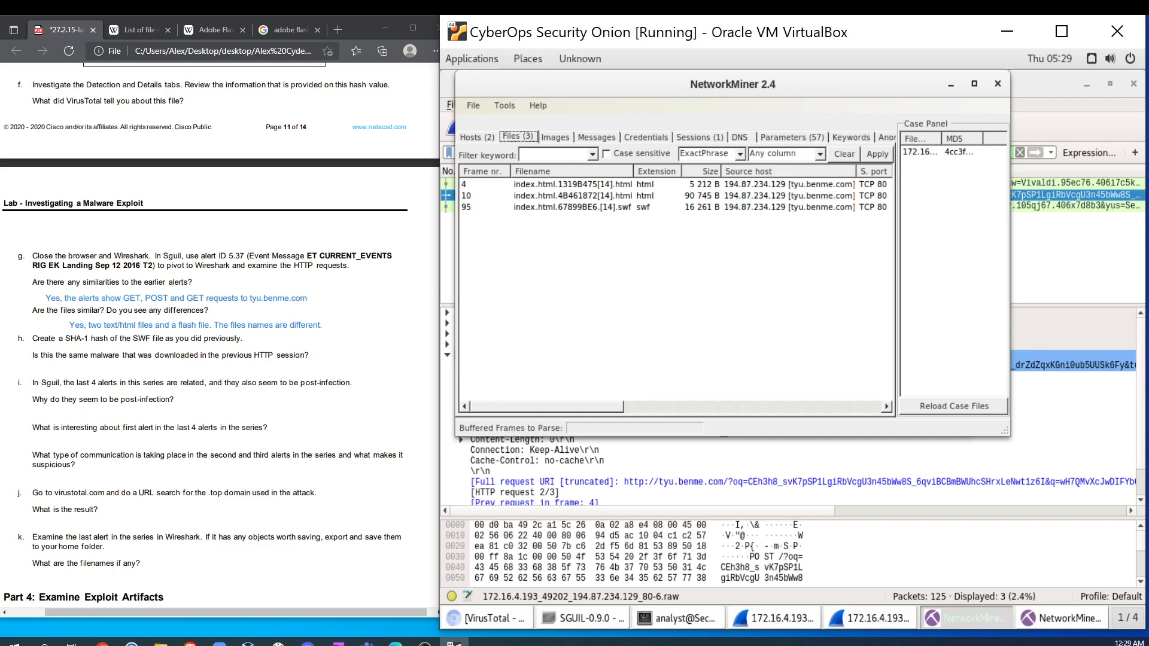
Step: Close both NetworkMiner windows and both Wireshark captures, minimizing the terminal to return to Sguil
click(997, 83)
click(997, 84)
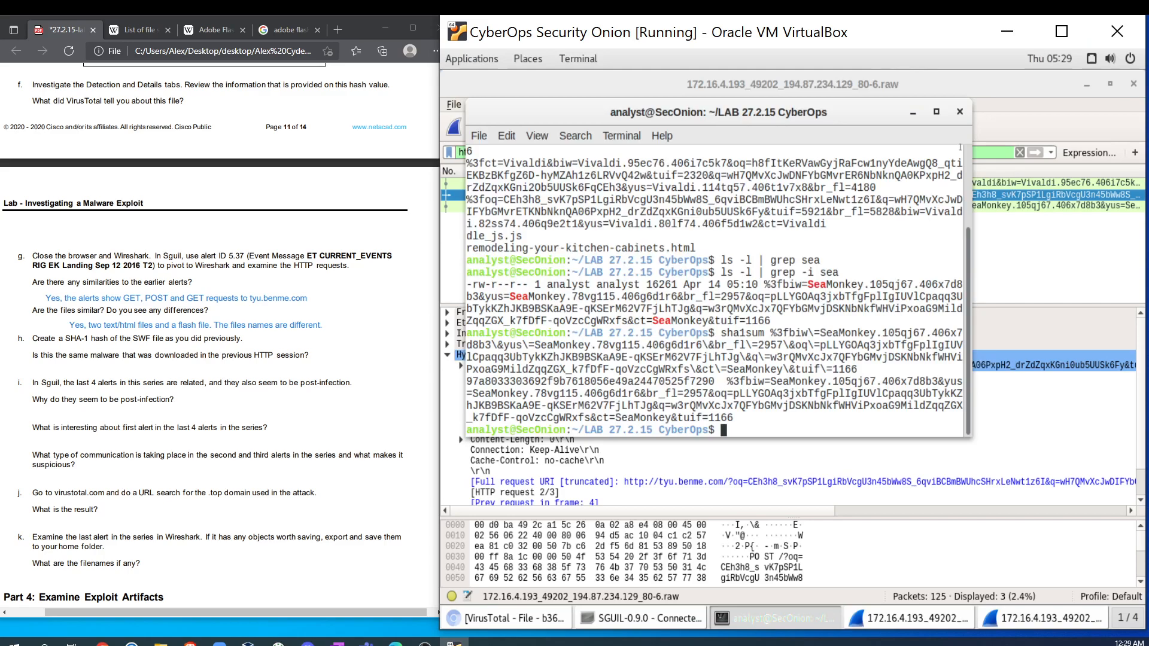
click(912, 113)
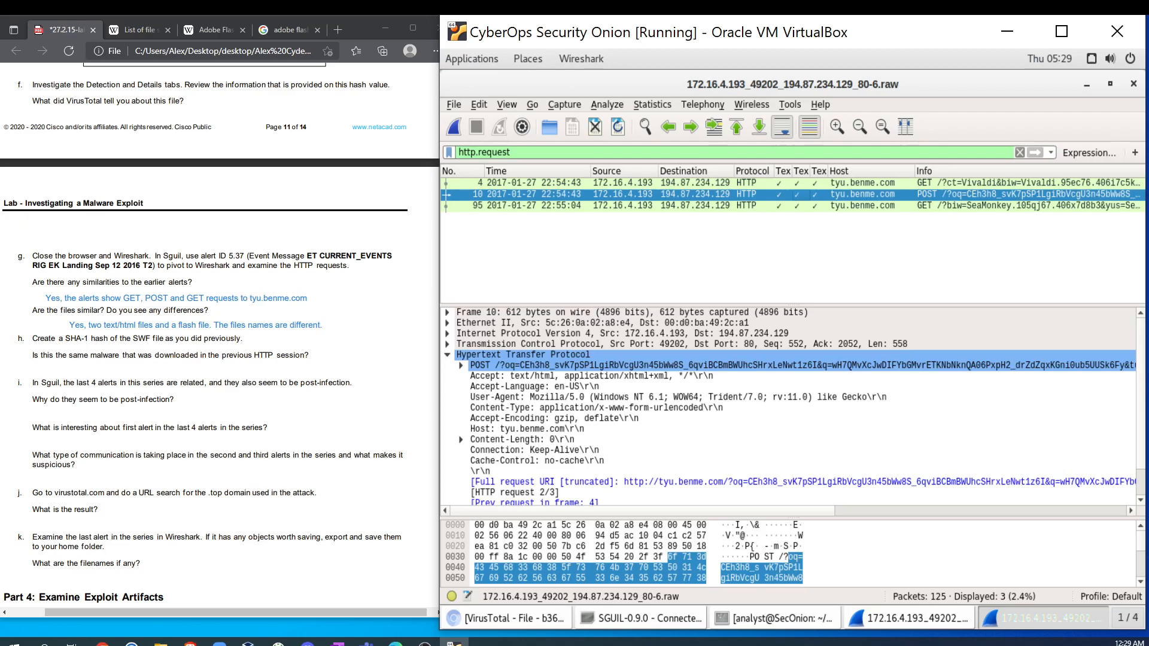
click(1135, 88)
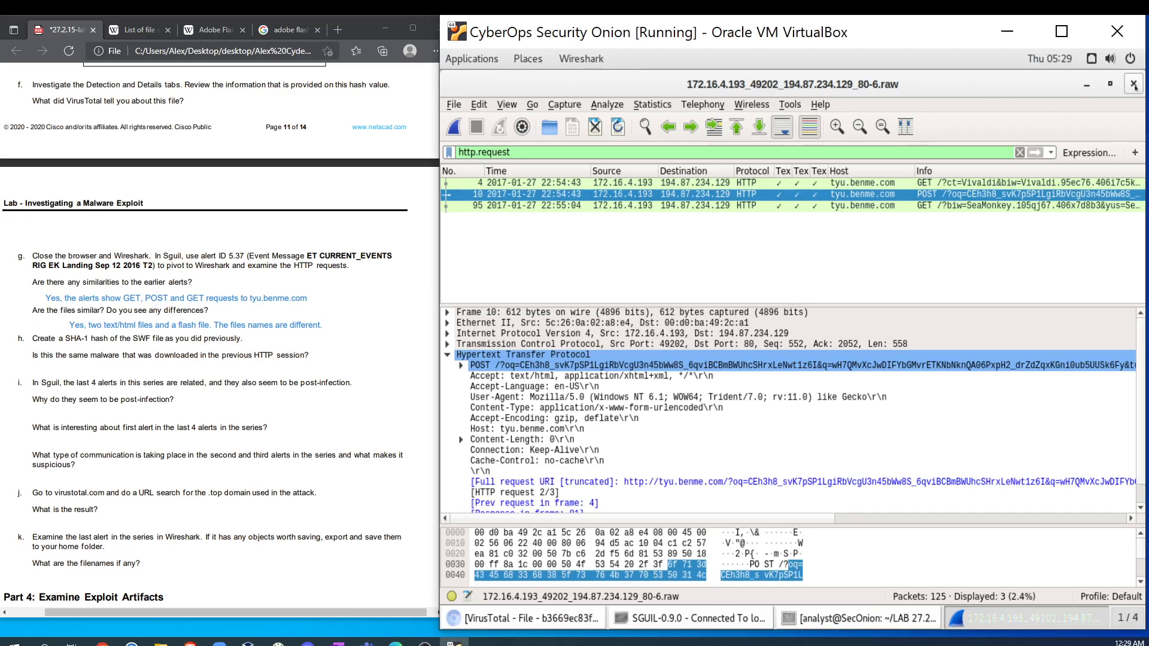
click(1135, 87)
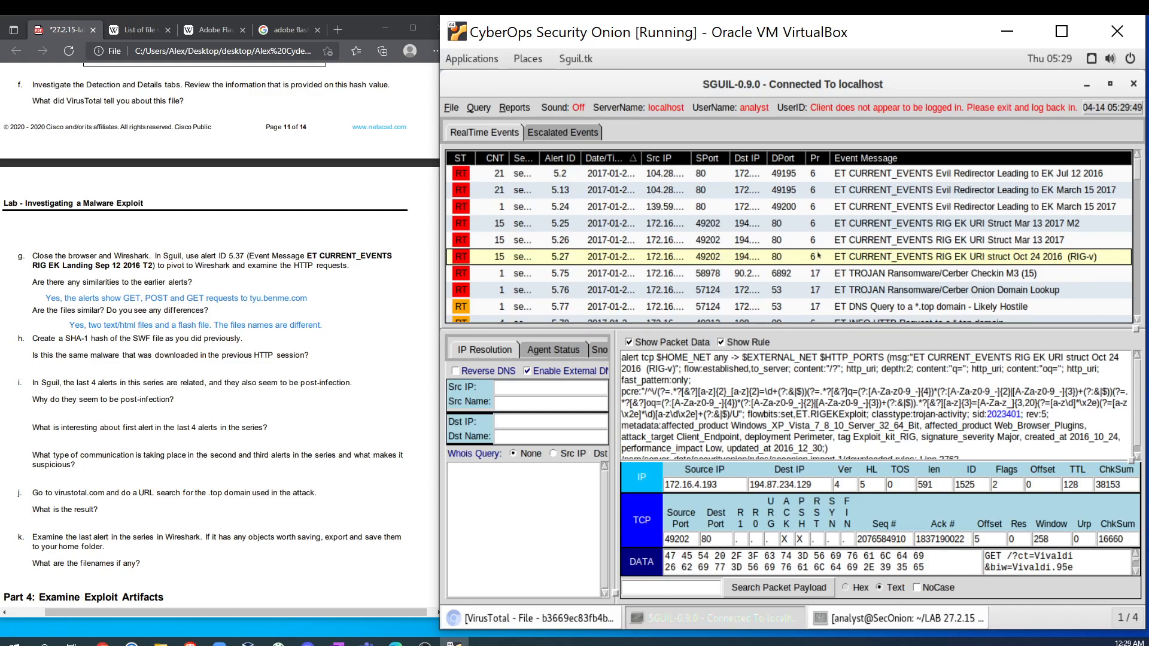
Step: Pivot Sguil alert 5.27 to NetworkMiner, select the swf entry among its extracted files and dismiss the raw file notice
right_click(559, 258)
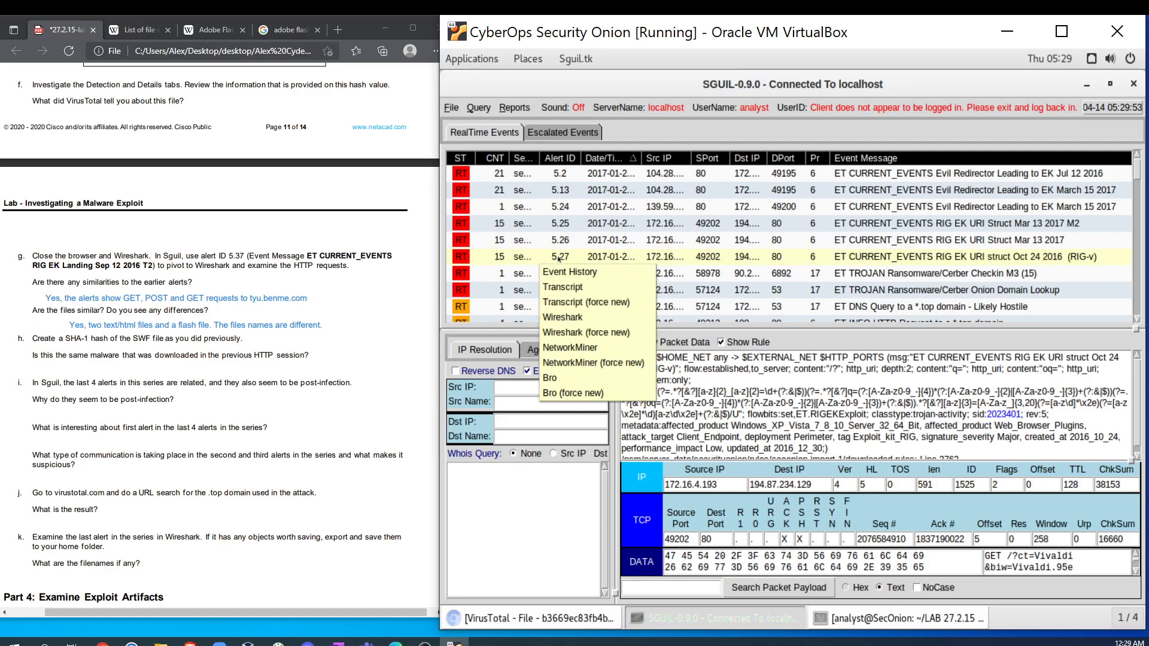
click(576, 349)
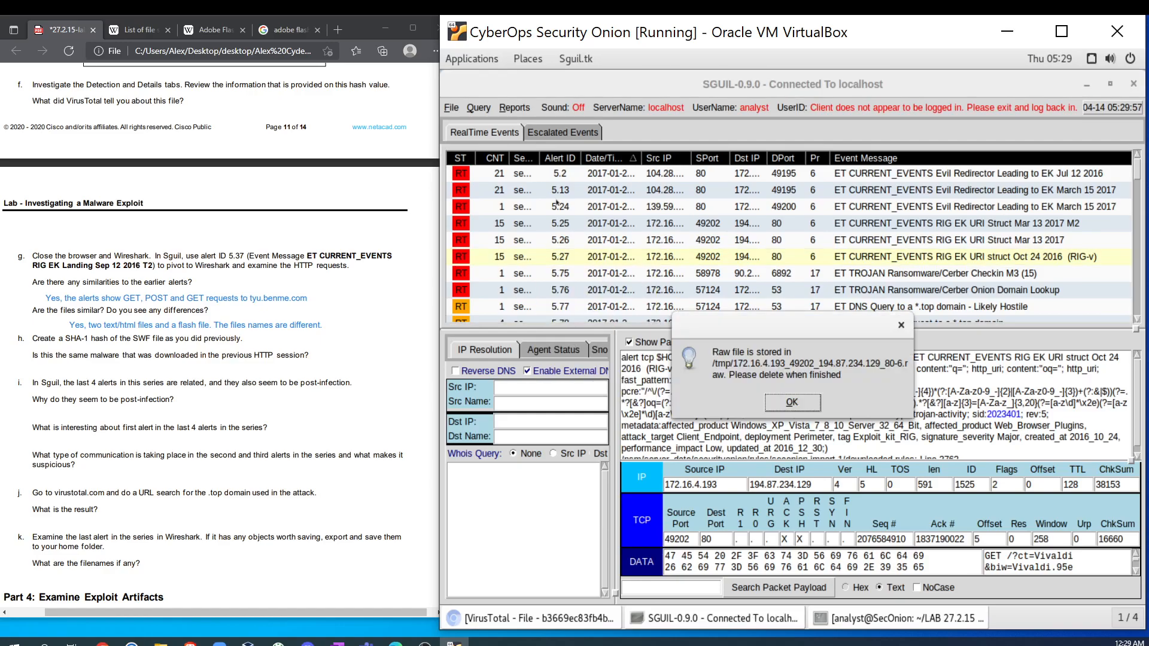
click(516, 137)
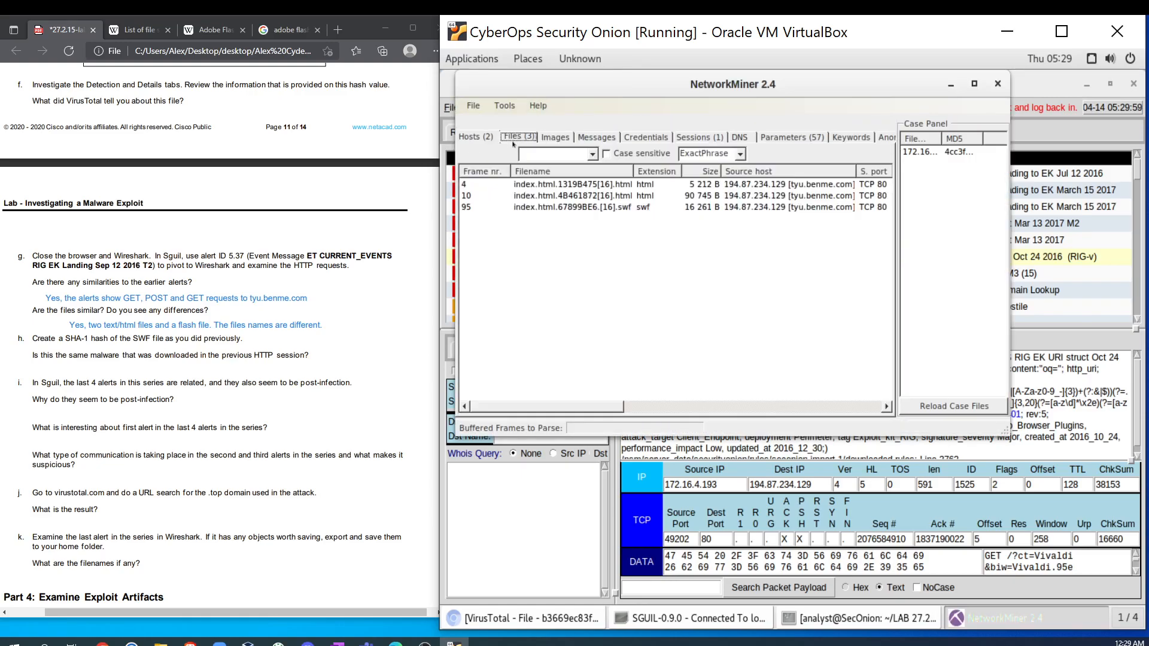
click(574, 209)
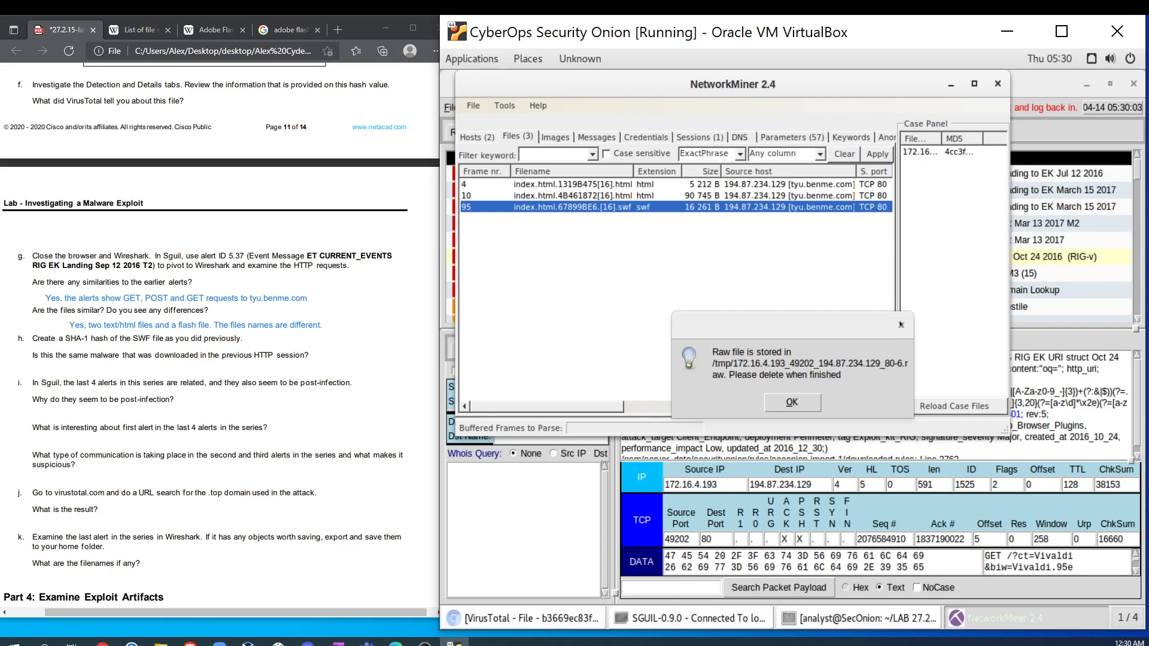
click(900, 325)
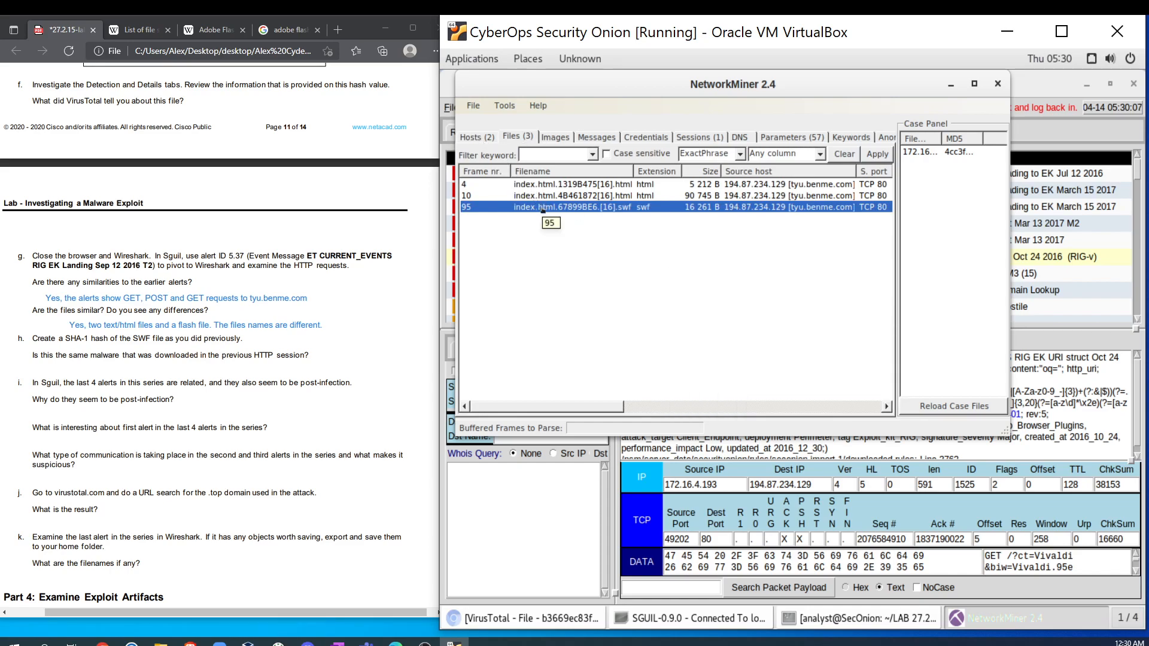
click(473, 105)
click(608, 284)
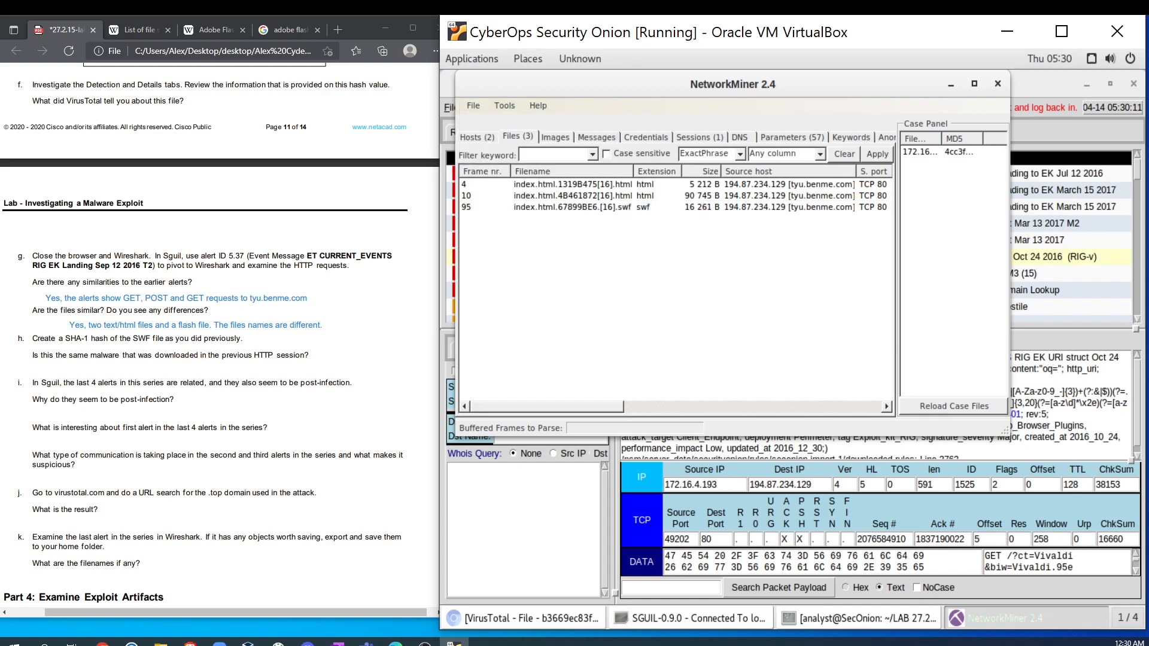
Step: Calculate the swf file's hashes in NetworkMiner, compare its SHA1 with the terminal's sha1sum output, and close both programs
right_click(575, 208)
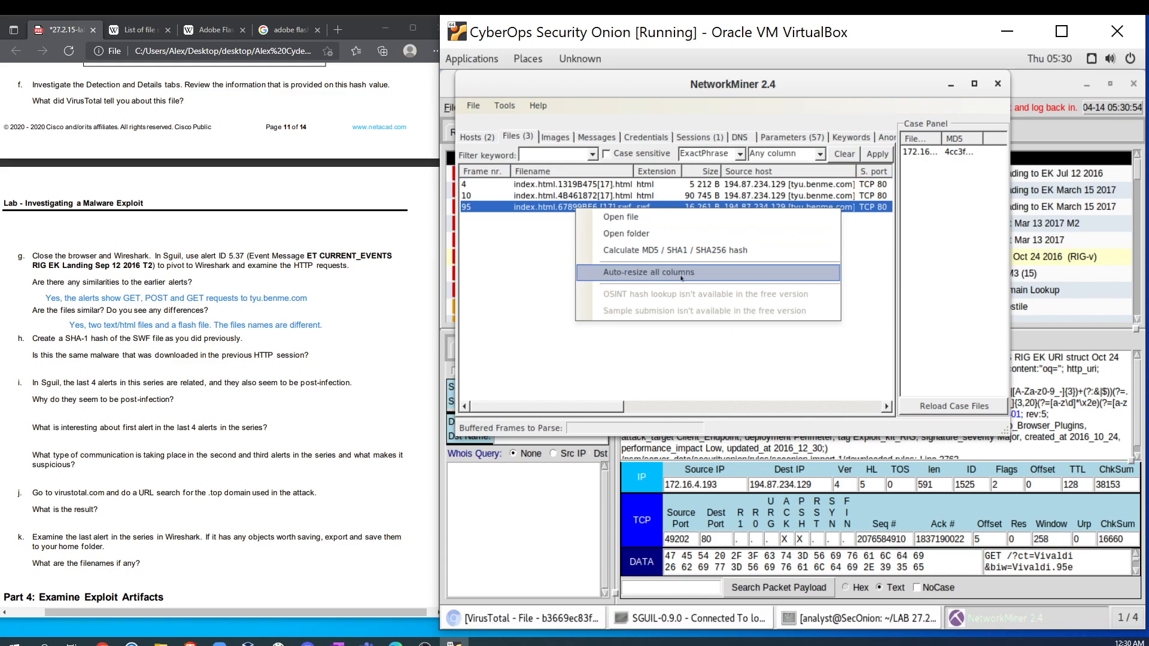
click(650, 252)
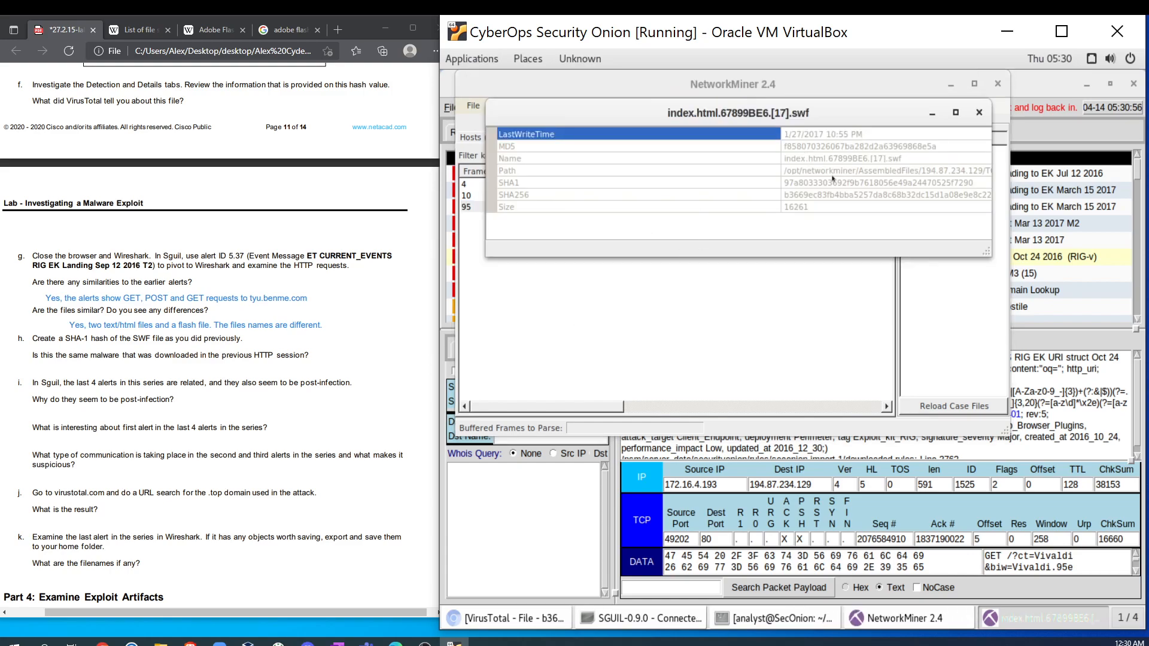
drag(973, 183, 783, 182)
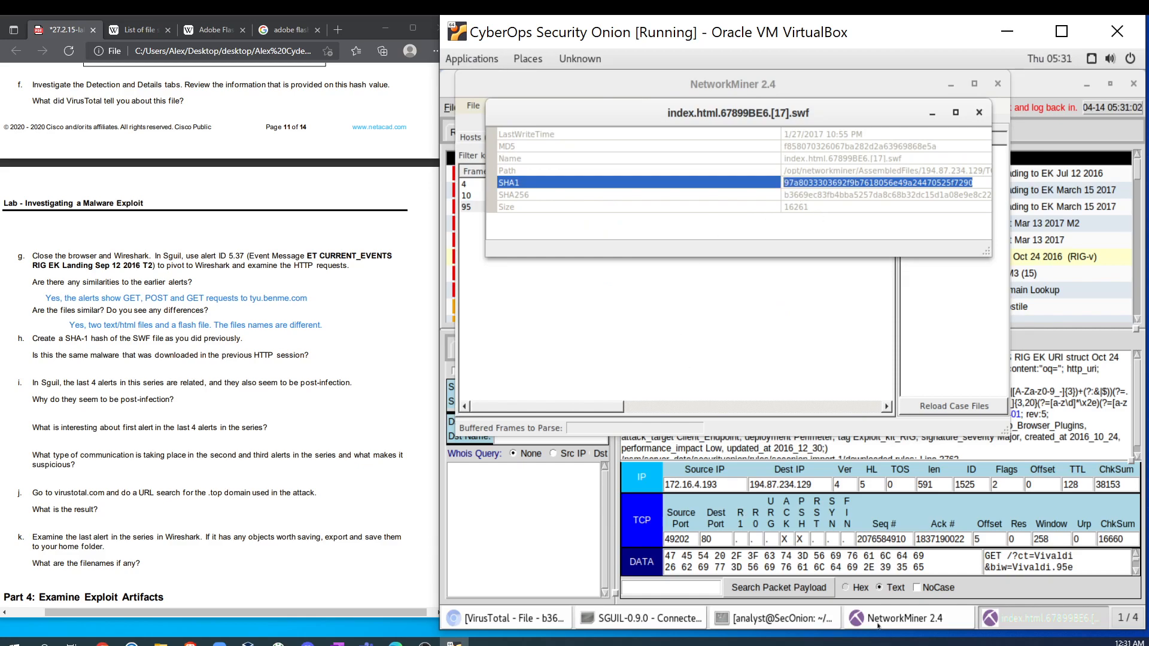
click(833, 615)
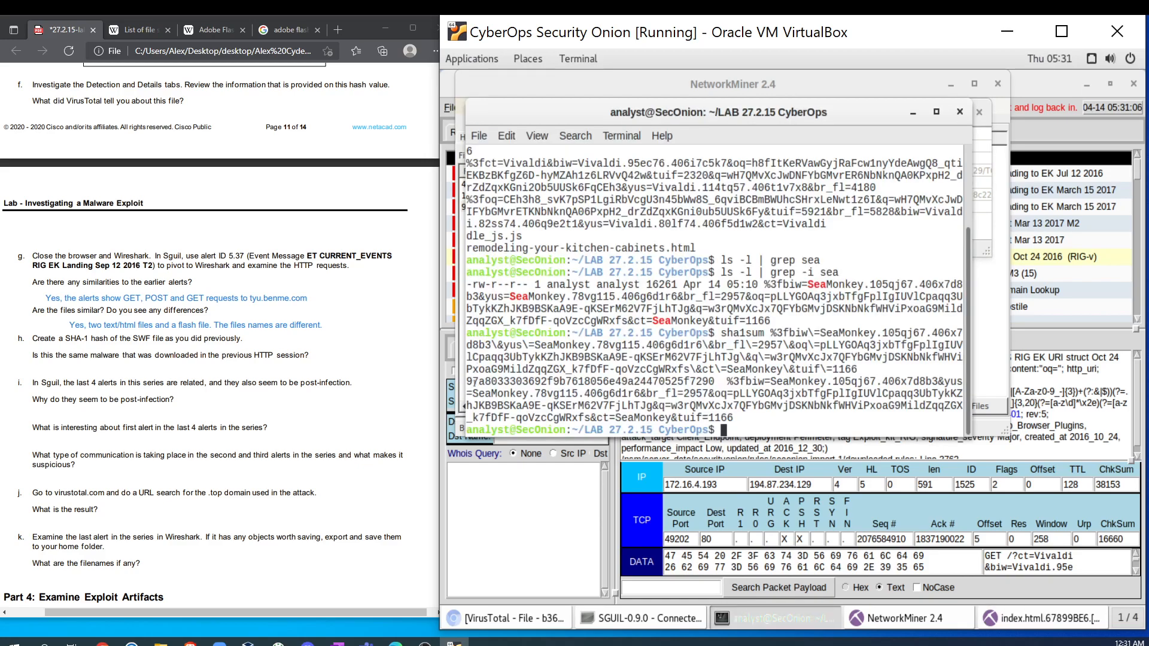
drag(466, 381, 714, 382)
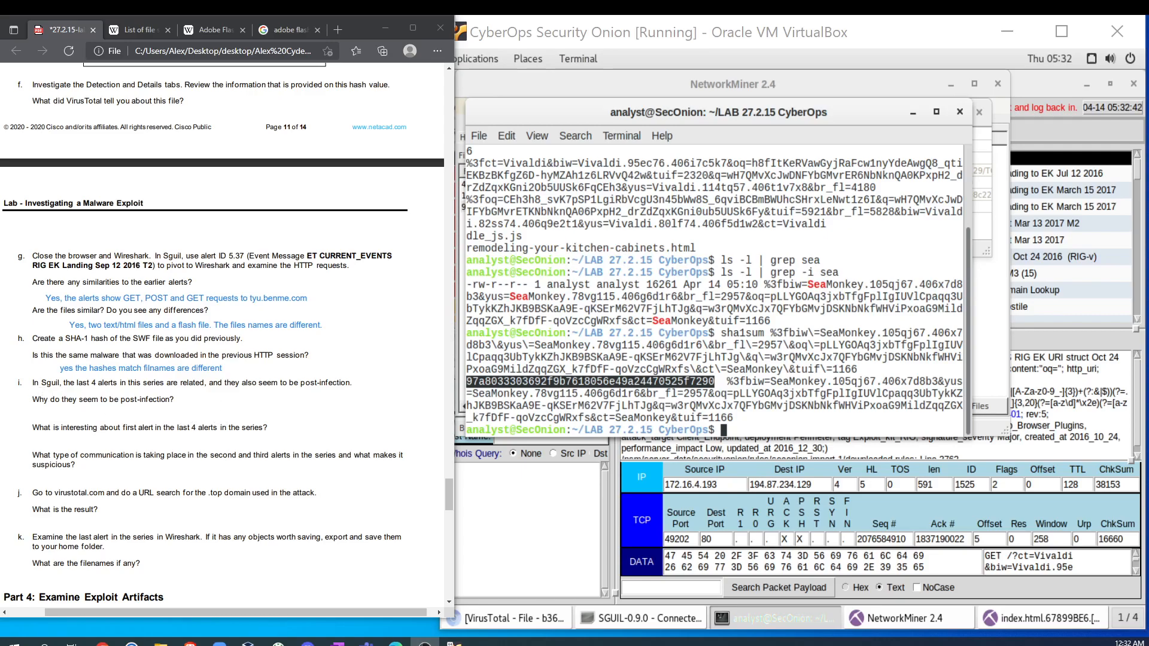
click(959, 111)
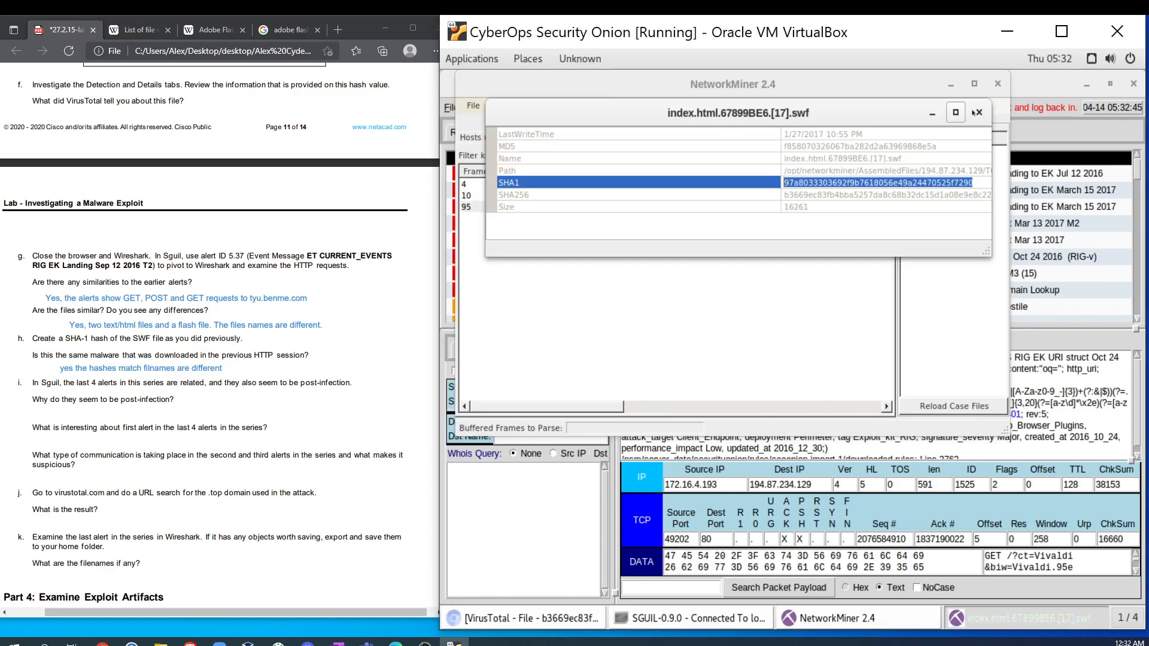
click(996, 85)
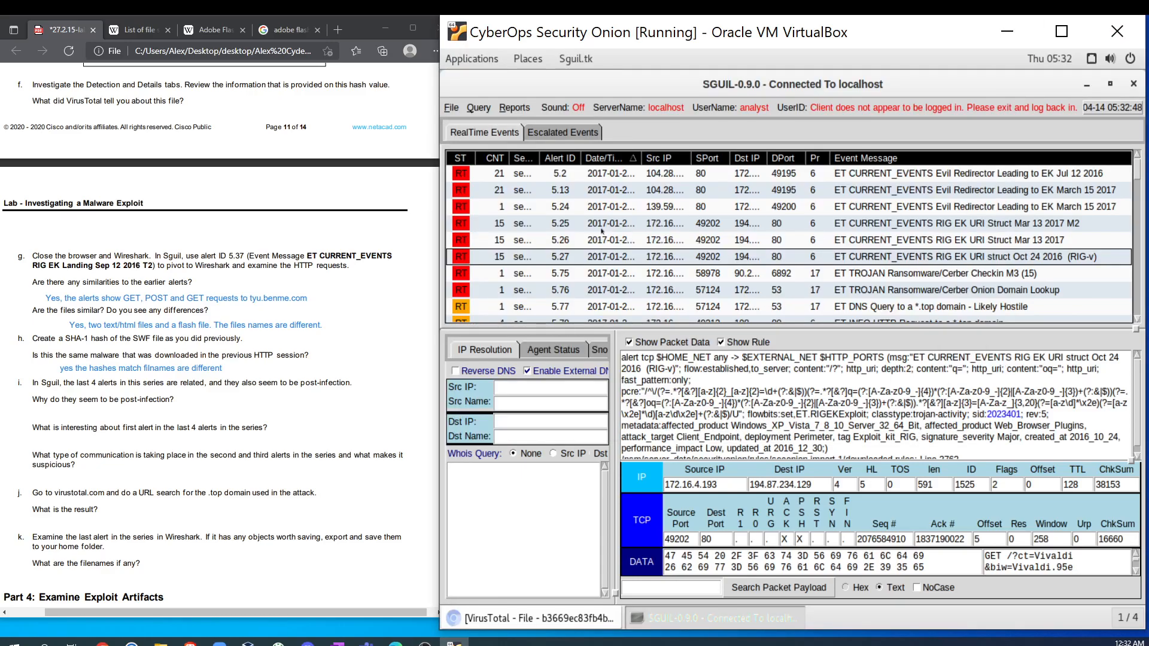
Step: Widen the Date/Time column in Sguil's alert list and select alert 5.78, ET INFO HTTP Request to a *.top domain
scroll(604, 234, down, 1)
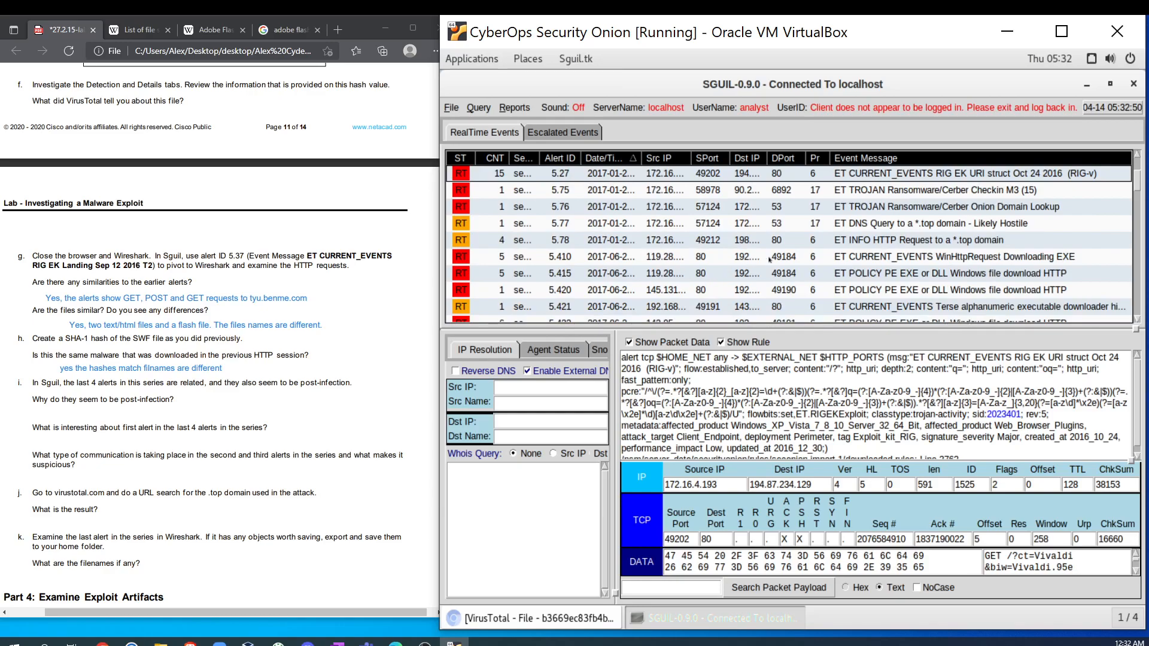
scroll(634, 291, up, 1)
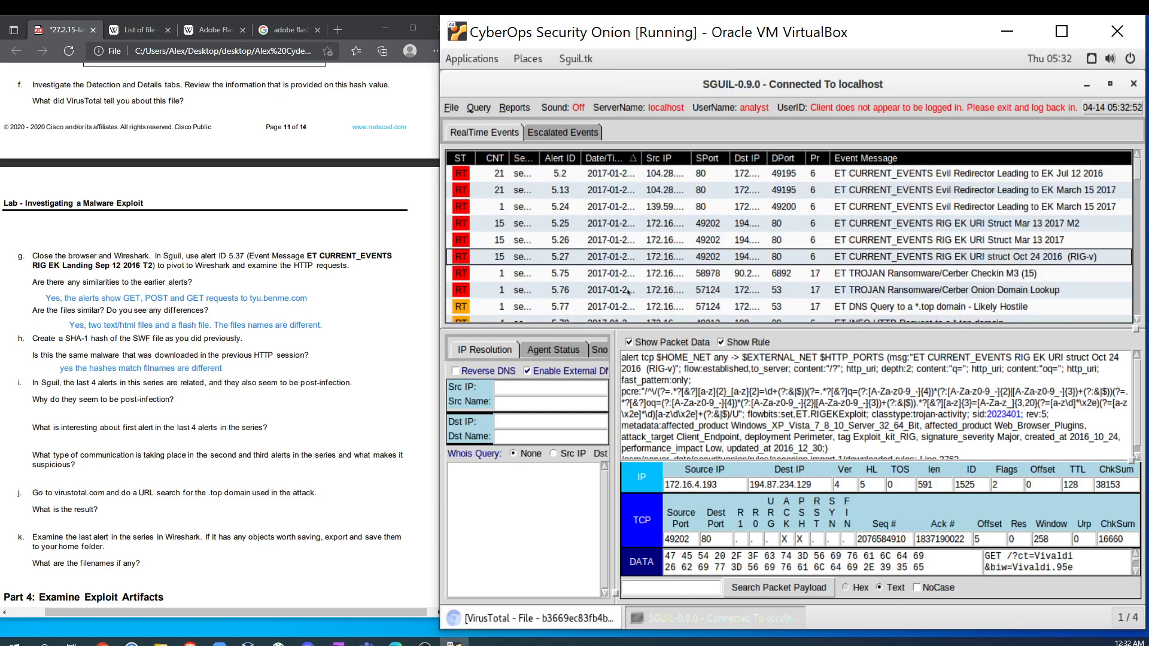
double_click(641, 157)
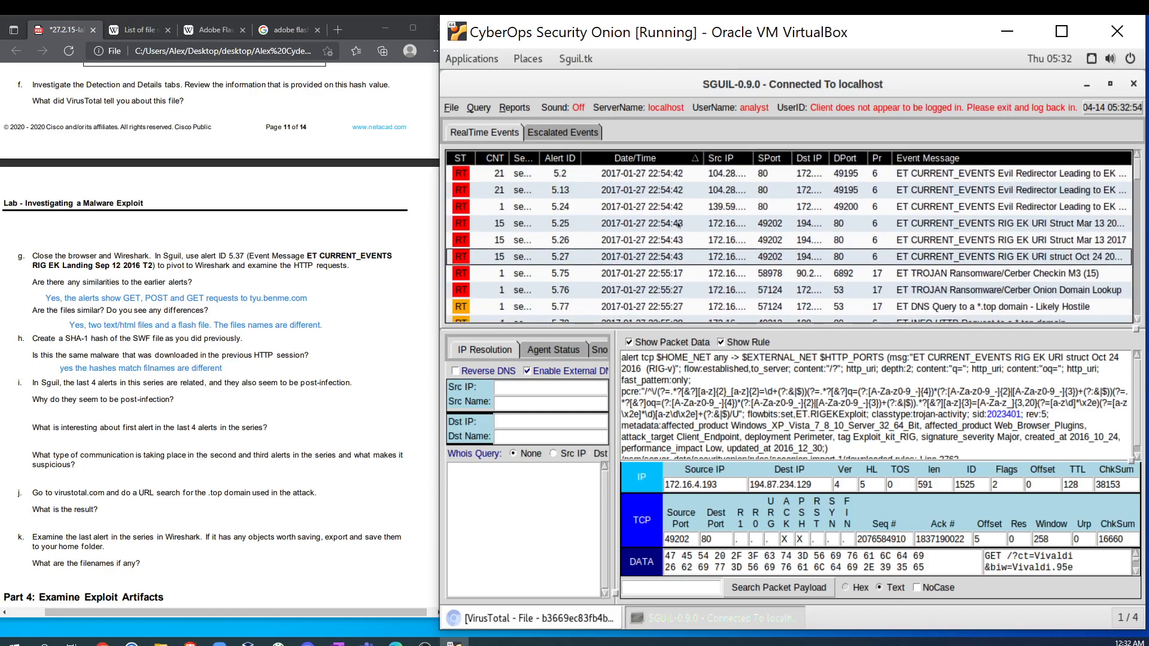
scroll(633, 310, down, 1)
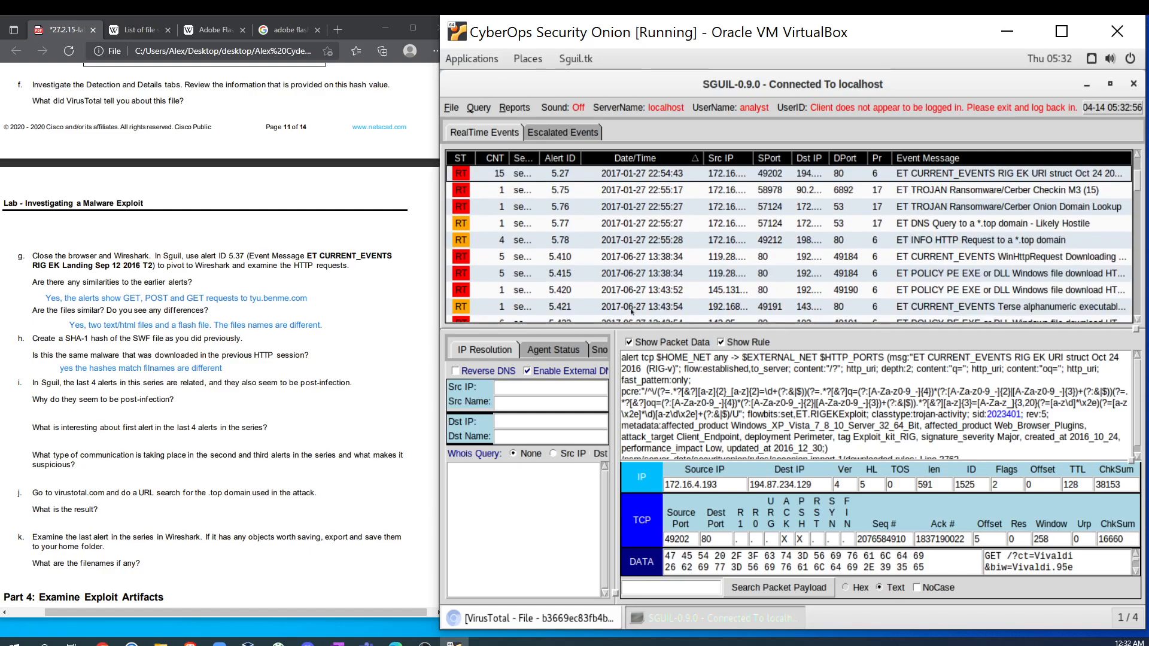
click(634, 245)
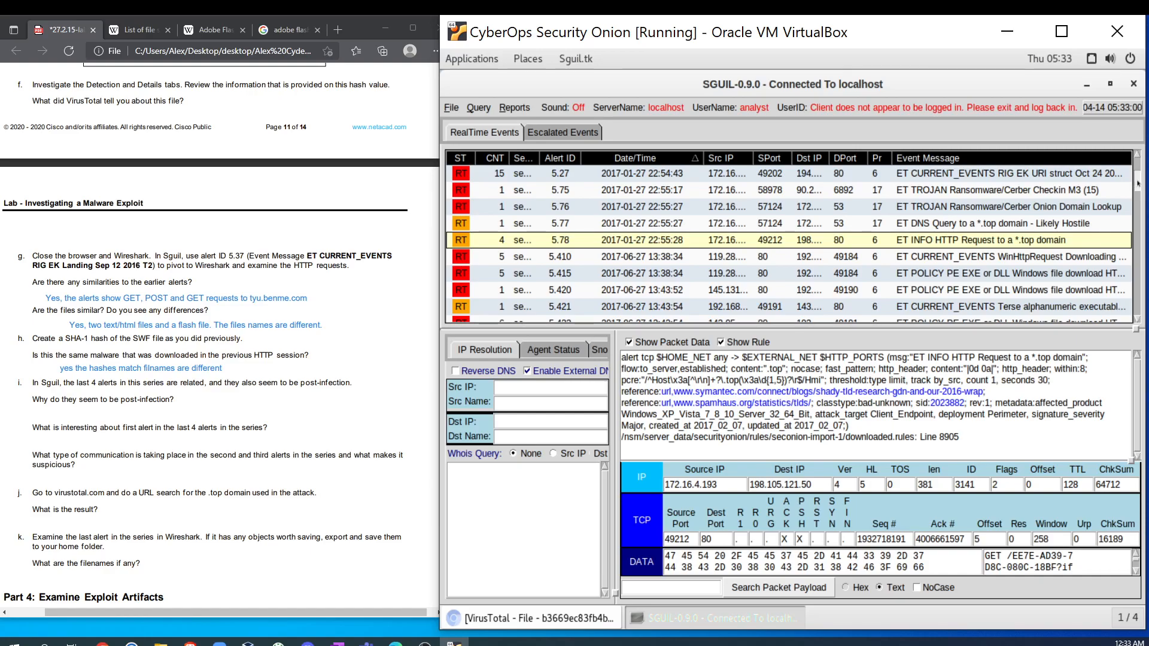
Step: Select Sguil alert 5.75, ET TROJAN Ransomware/Cerber Checkin M3 (15), and highlight the message in its rule text
scroll(1139, 179, up, 2)
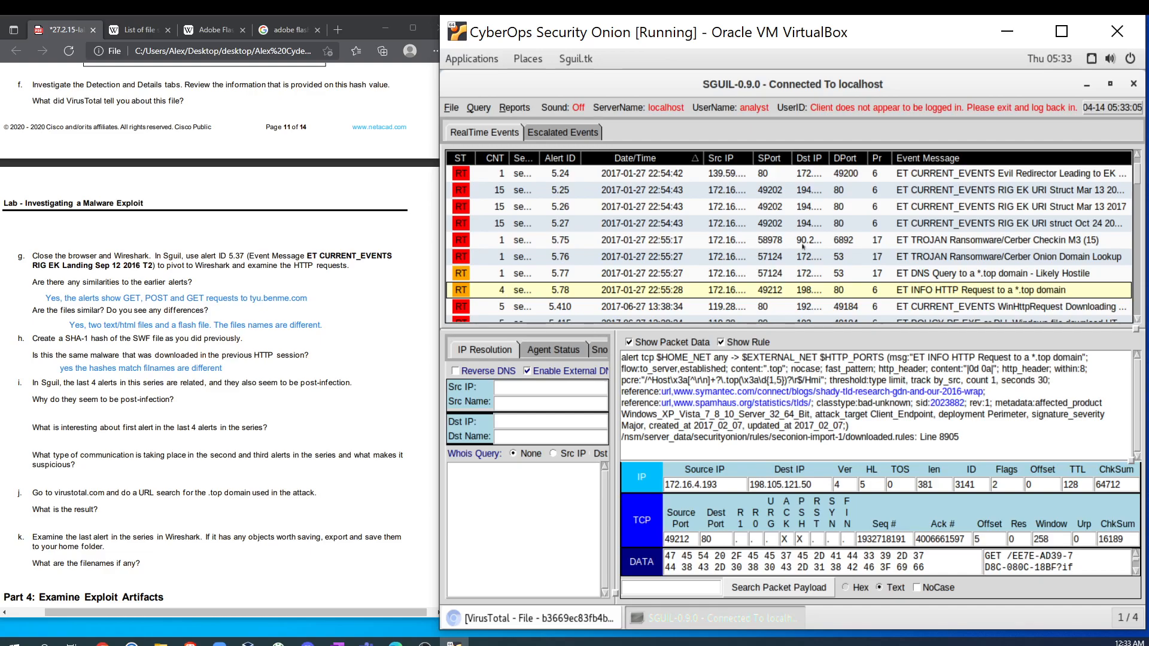
click(622, 243)
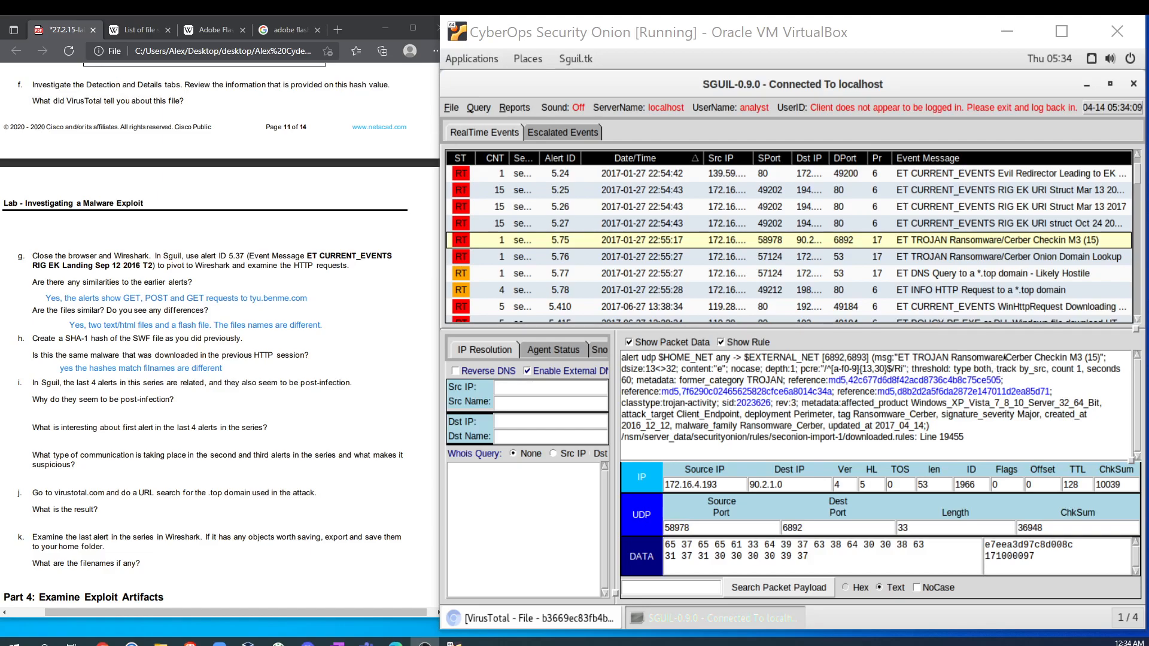
drag(917, 357, 1099, 361)
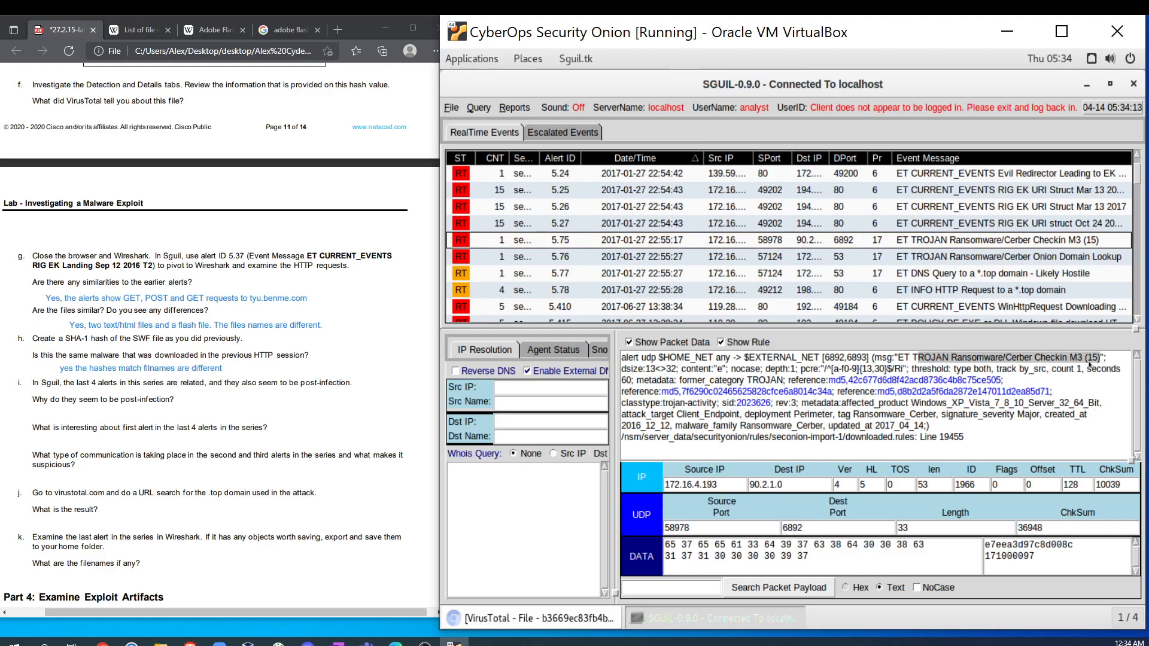
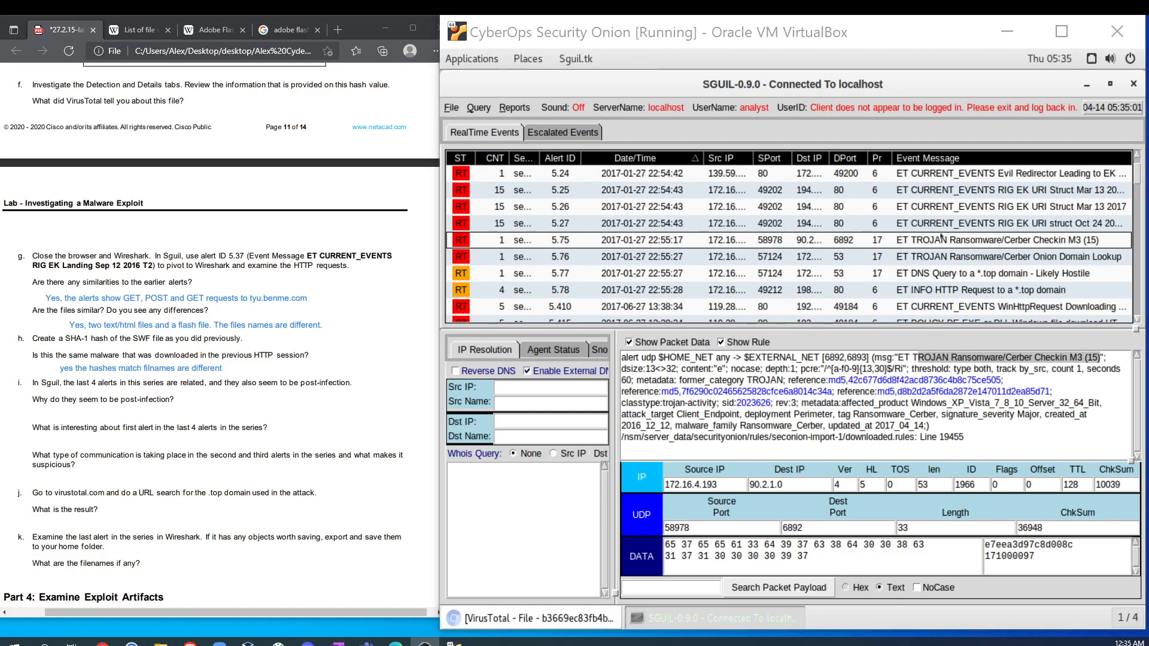
Step: Inspect the rule and packet details of alerts 5.76 and 5.77, highlighting the UDP destination port and length of alert 5.77
click(669, 260)
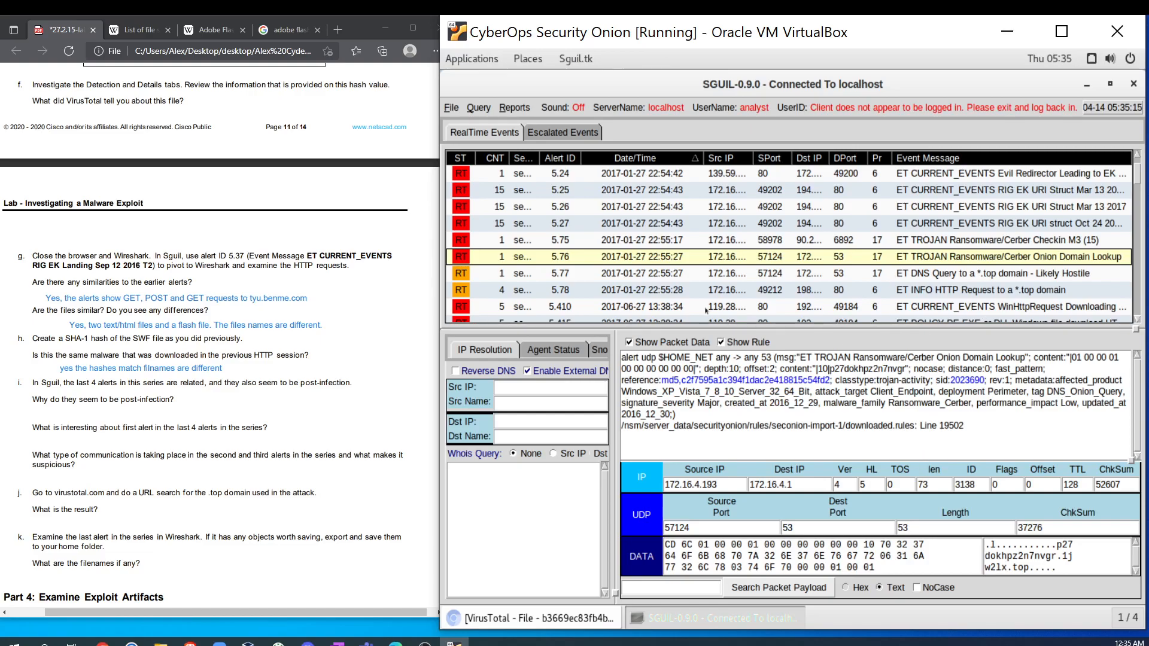
click(648, 275)
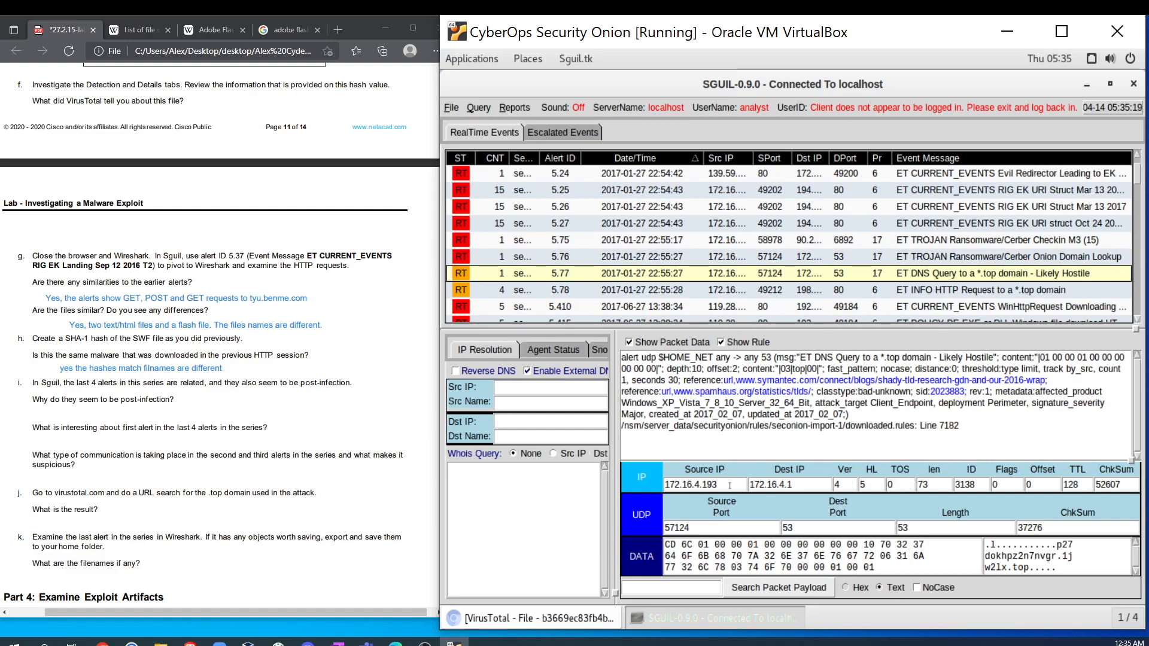
drag(801, 527, 775, 527)
drag(917, 526, 883, 525)
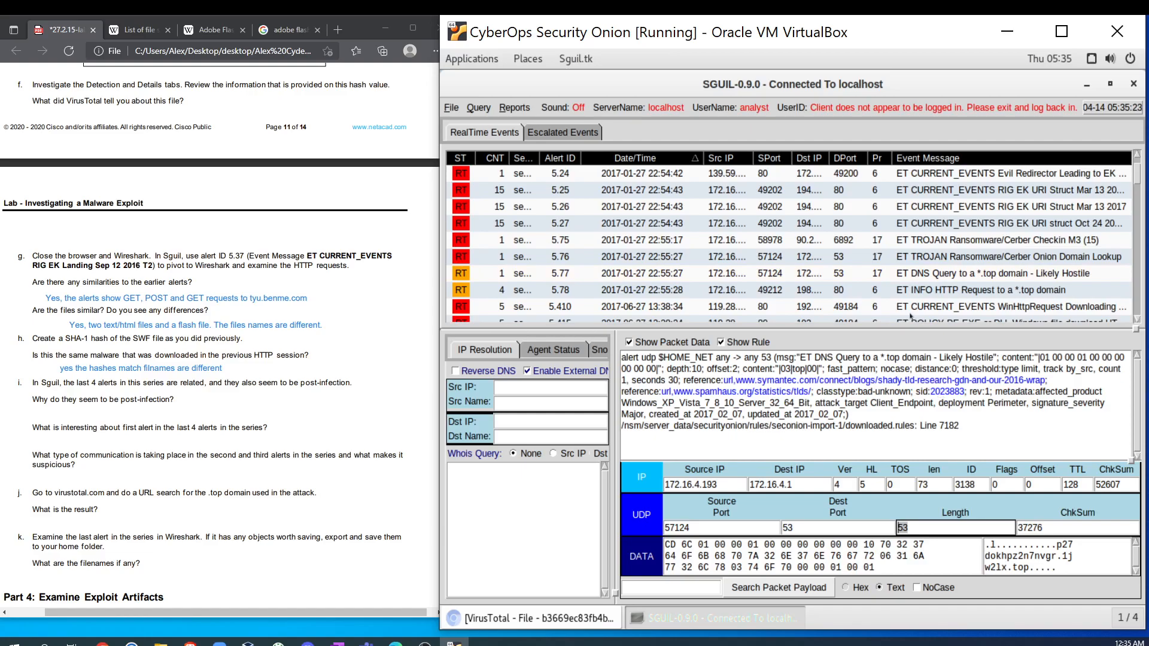
click(648, 277)
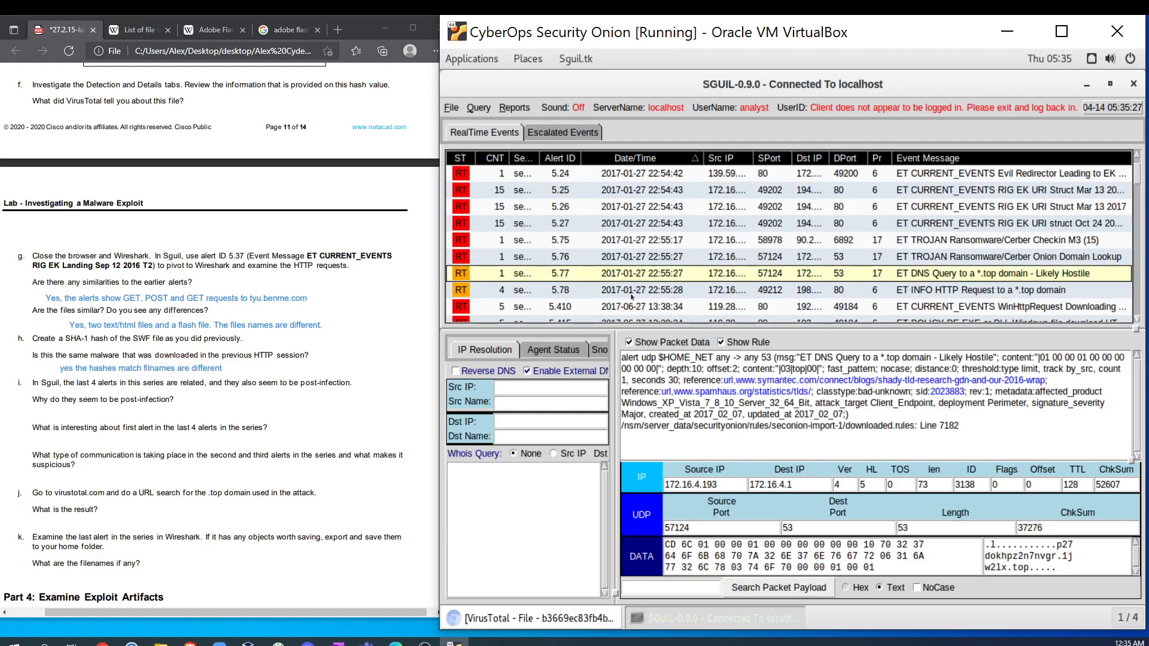
Step: View the transcript of alert 5.78, highlight its HTTP/1.1 200 OK response line, and close the transcript
click(684, 296)
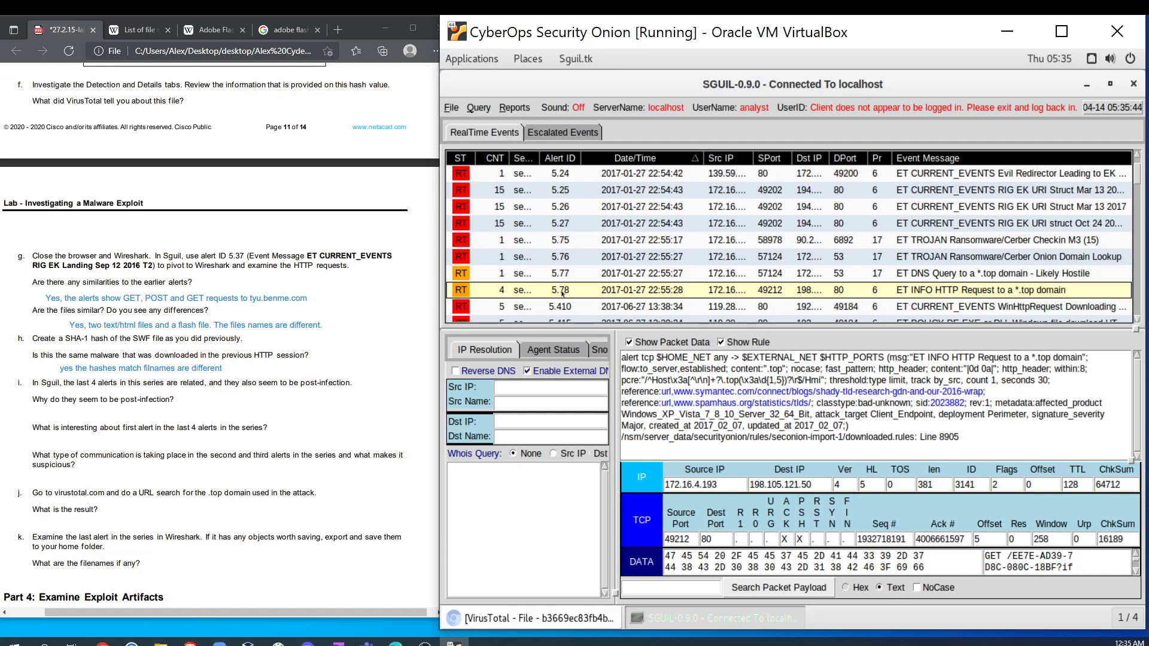
right_click(562, 292)
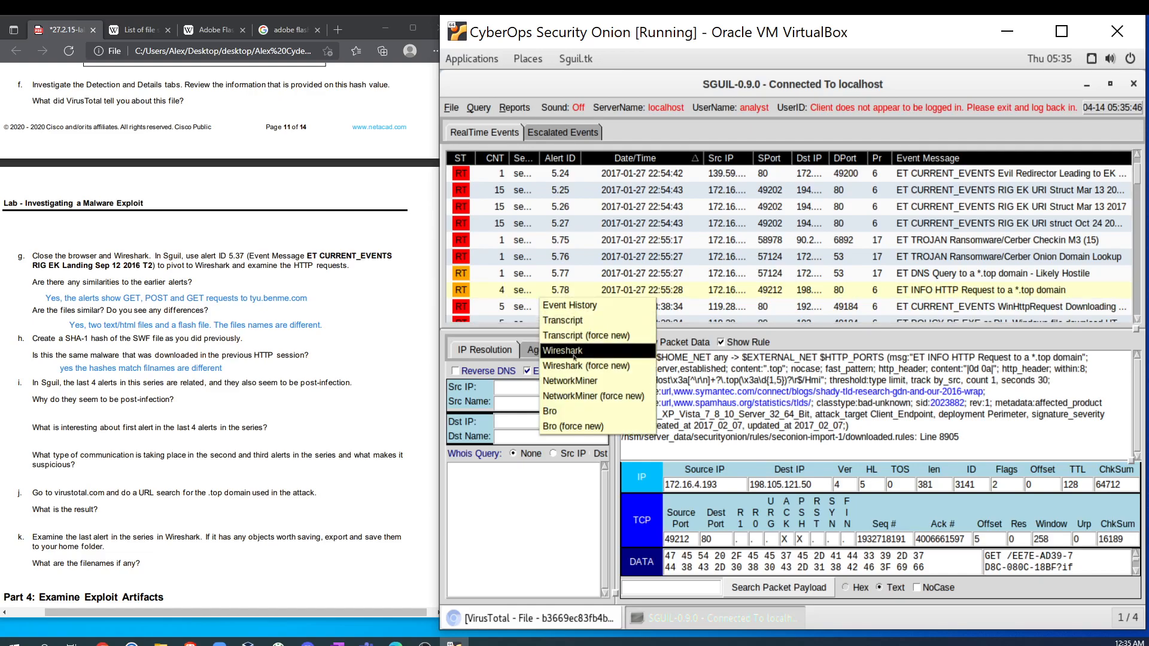
click(574, 335)
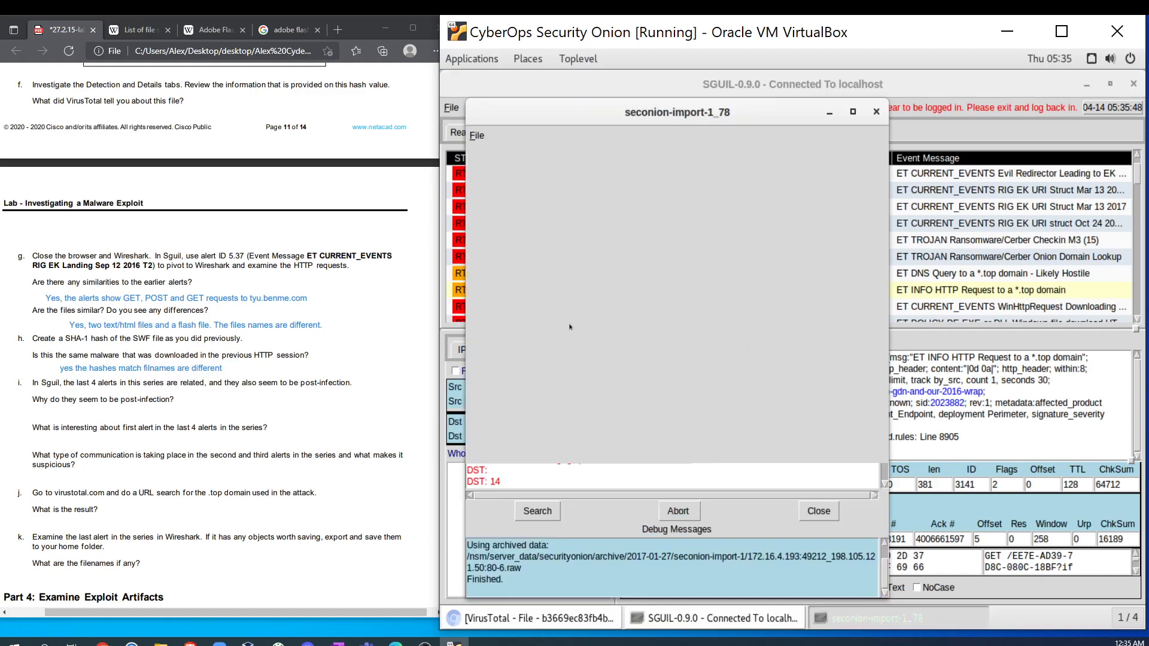
drag(563, 383, 501, 387)
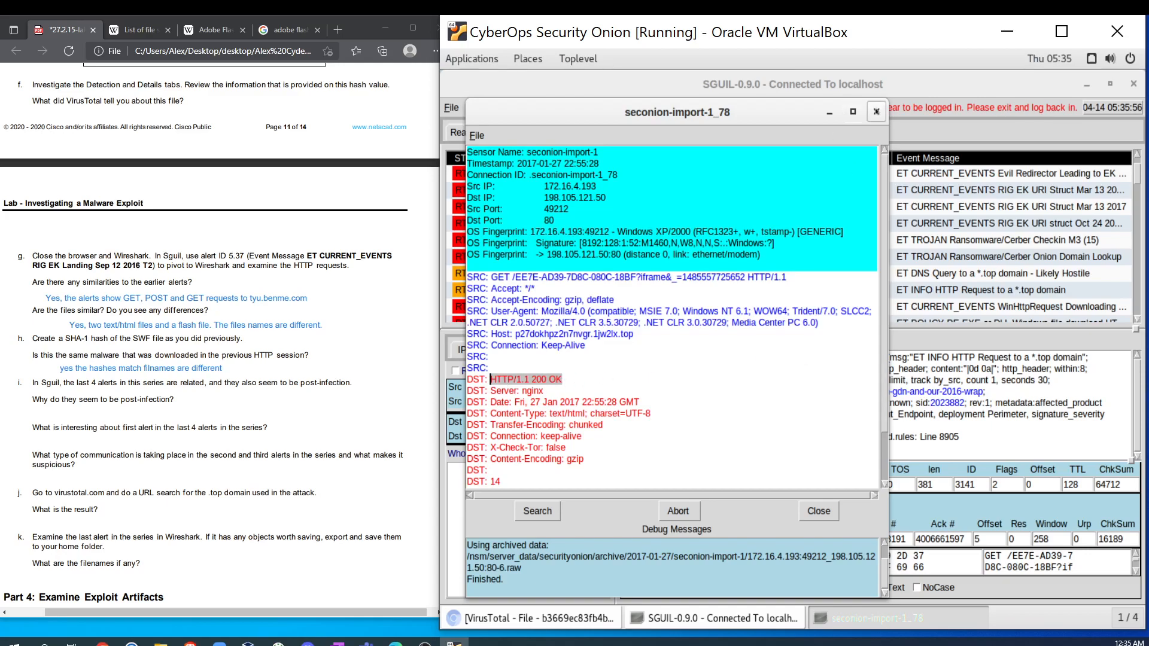
click(876, 113)
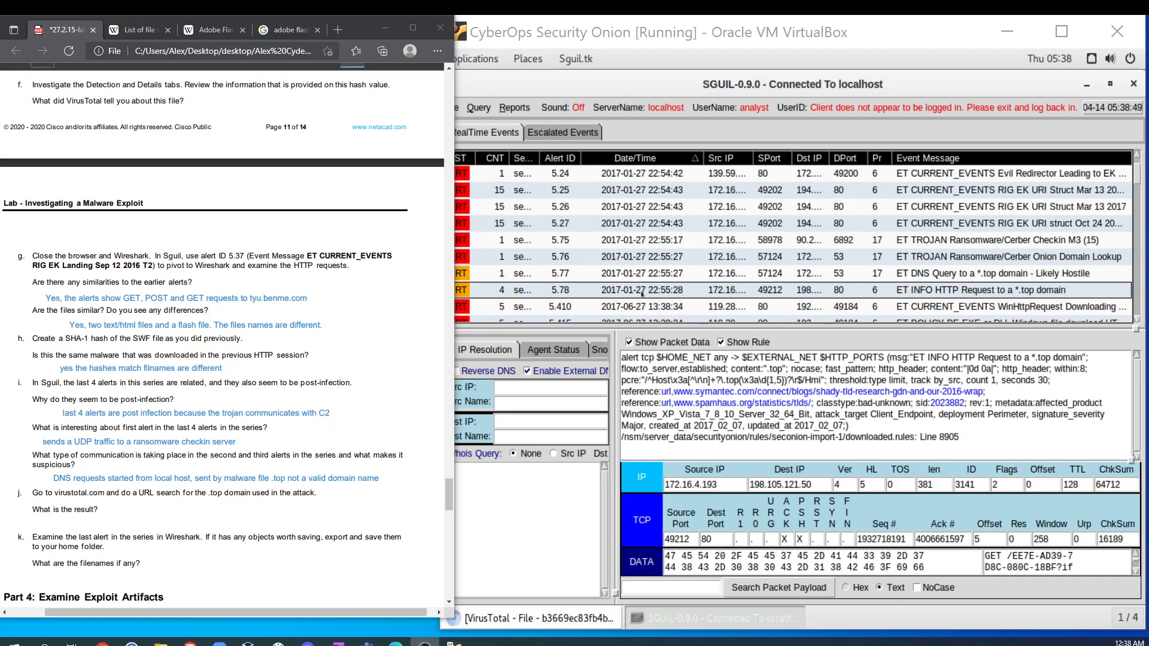
Step: Compare alerts 5.75 and 5.76, highlighting the Ransomware/Cerber and Checkin wording in the rule message of alert 5.75
click(637, 242)
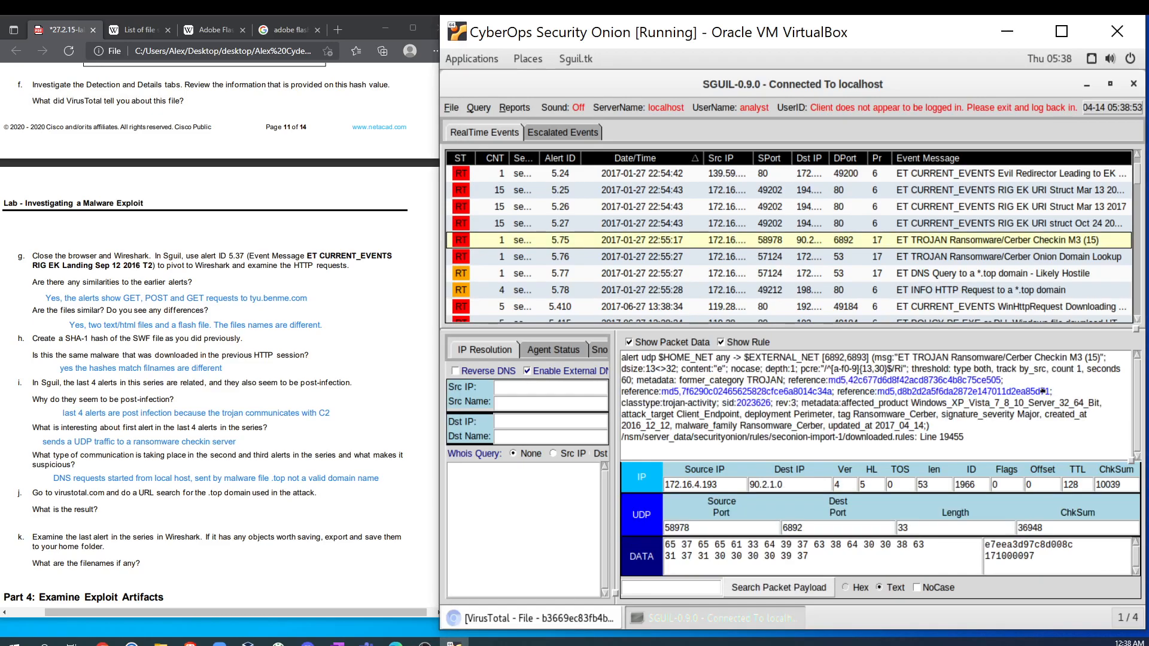
drag(1034, 357, 1093, 358)
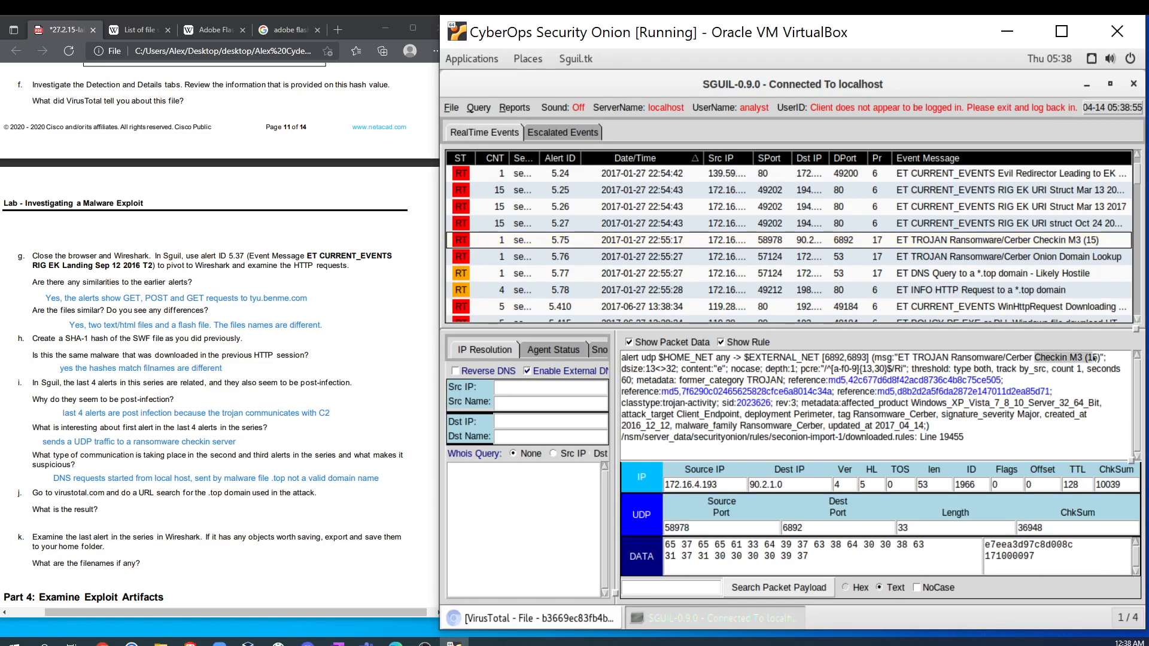
drag(956, 357, 1030, 360)
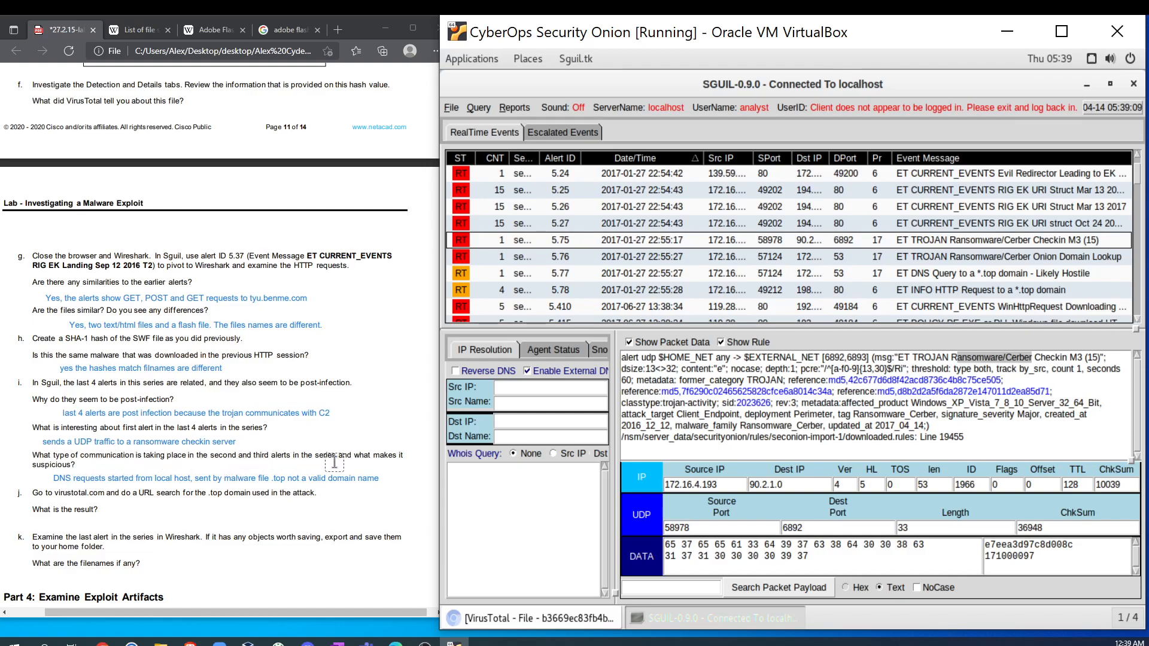
click(640, 258)
click(640, 264)
click(640, 263)
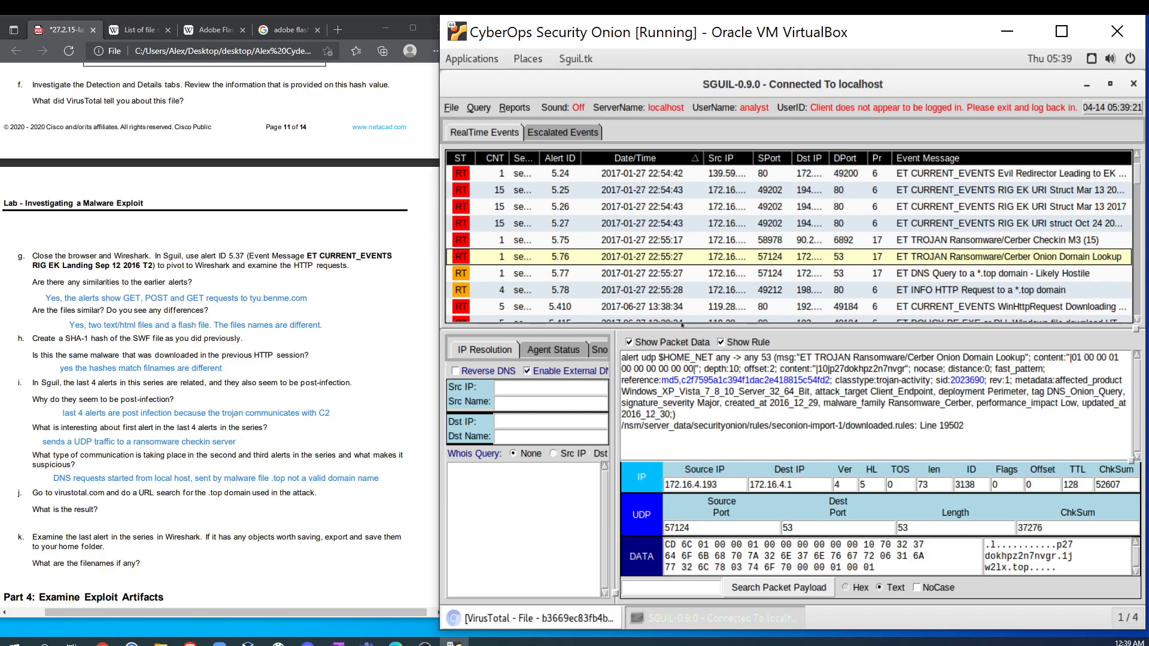
click(661, 245)
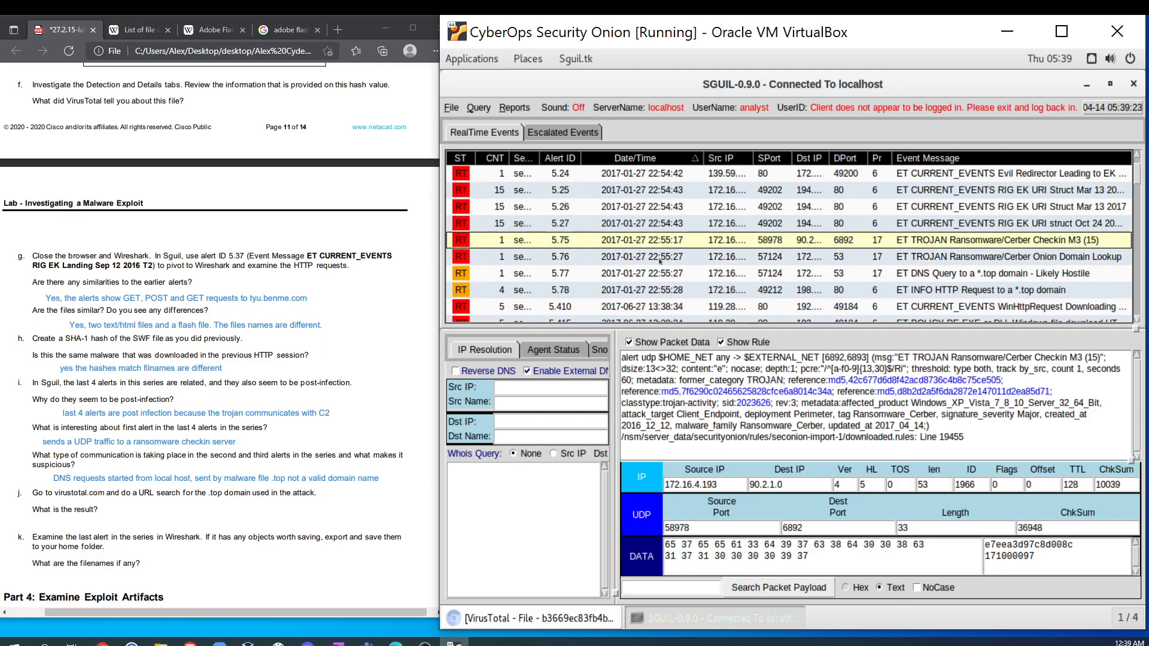
click(660, 260)
click(652, 245)
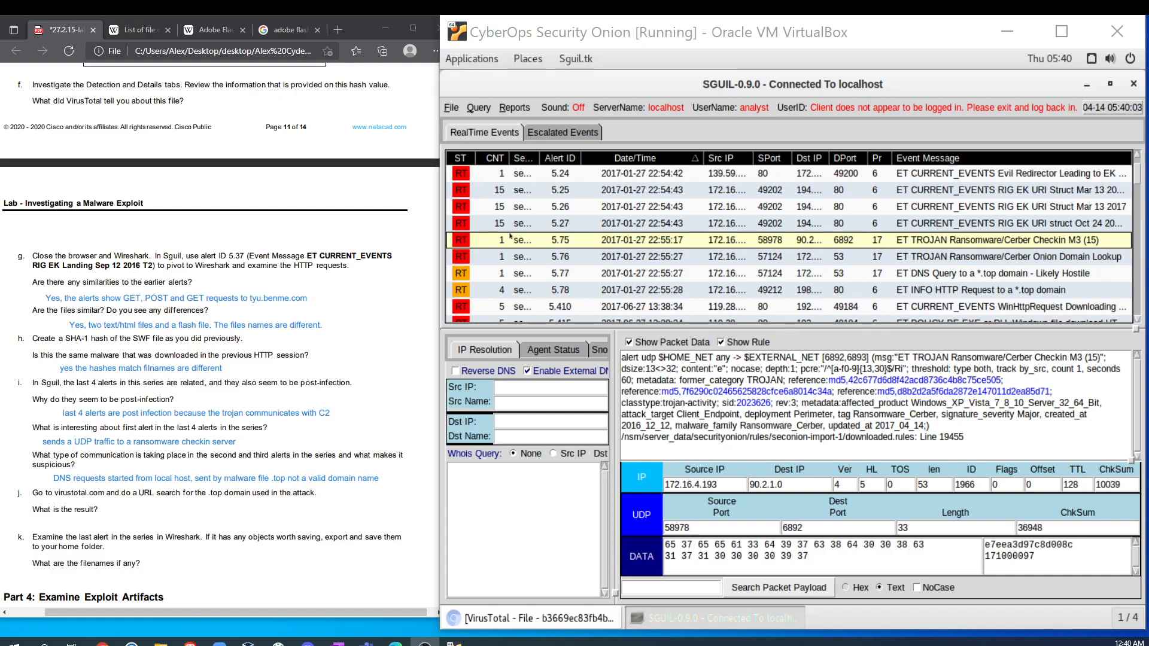
Step: Try to open the transcript of alert 5.77, ET DNS Query to a *.top domain
click(579, 277)
right_click(580, 277)
click(578, 306)
click(792, 398)
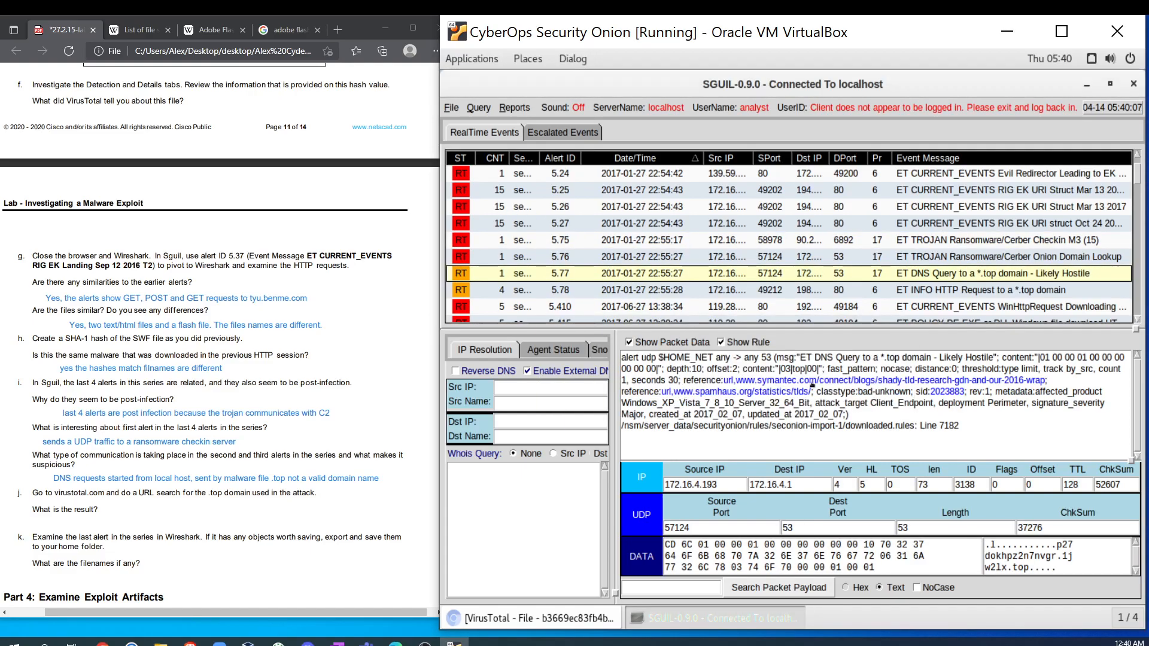
Step: Open the transcript of alert 5.78 and copy the host domain p27dokhpz2n7nvgr.1jw2lx.top from its HTTP request
click(601, 292)
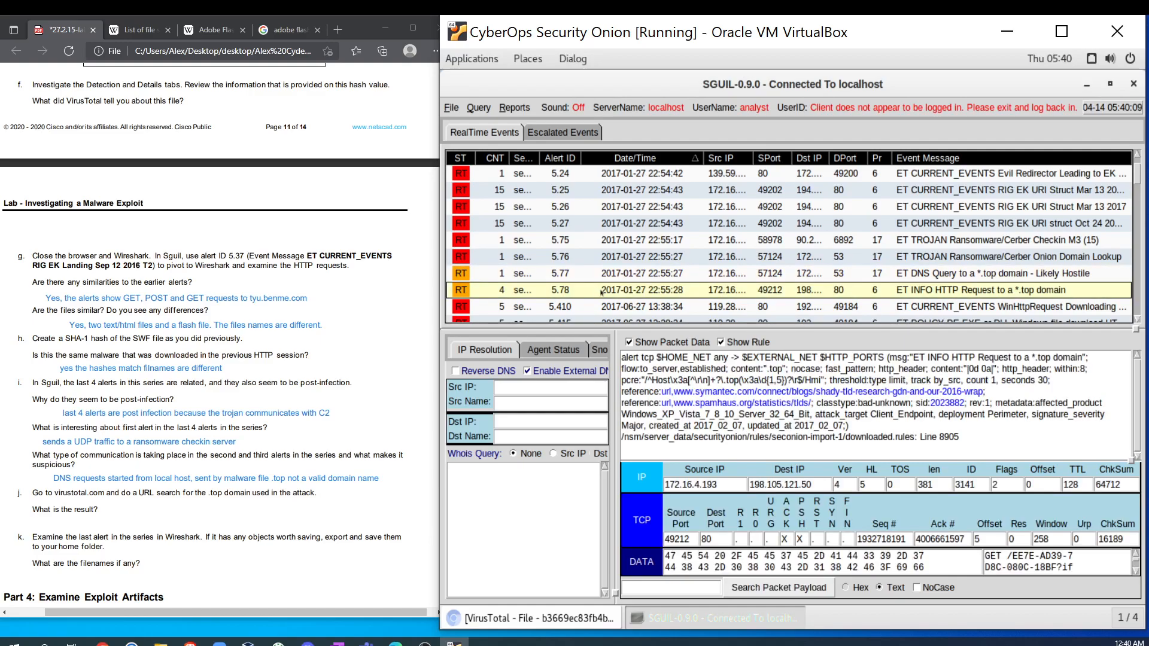
right_click(600, 291)
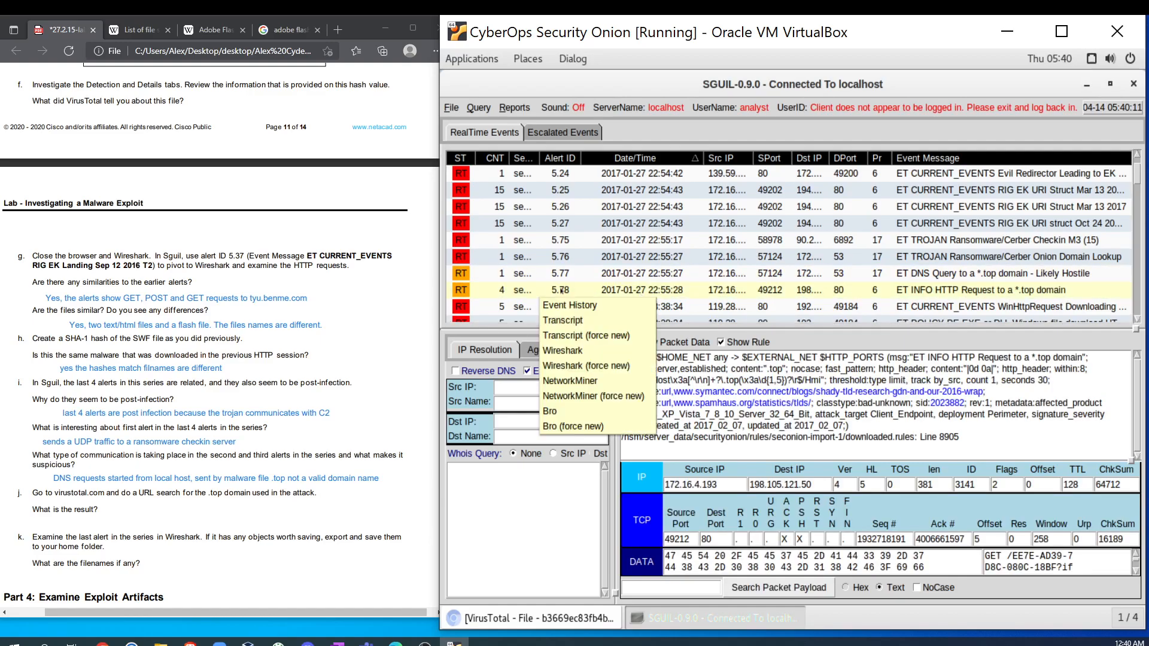
click(577, 326)
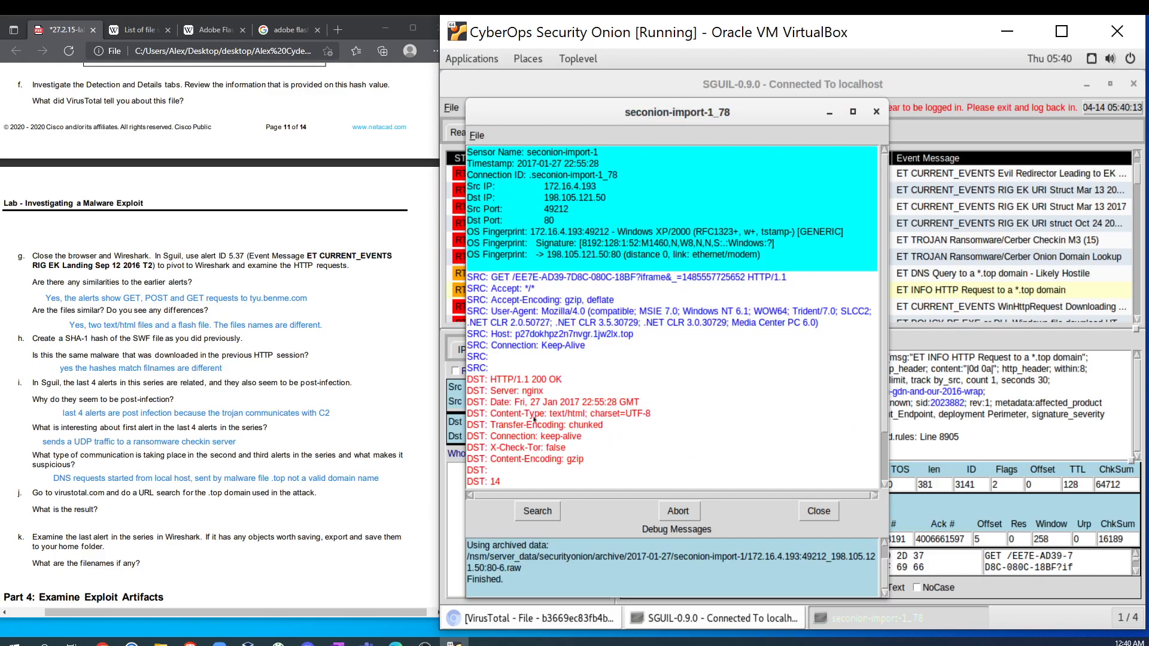
mouse_move(634, 334)
mouse_down()
mouse_move(518, 337)
mouse_move(631, 338)
mouse_up()
key(ctrl+c)
click(515, 335)
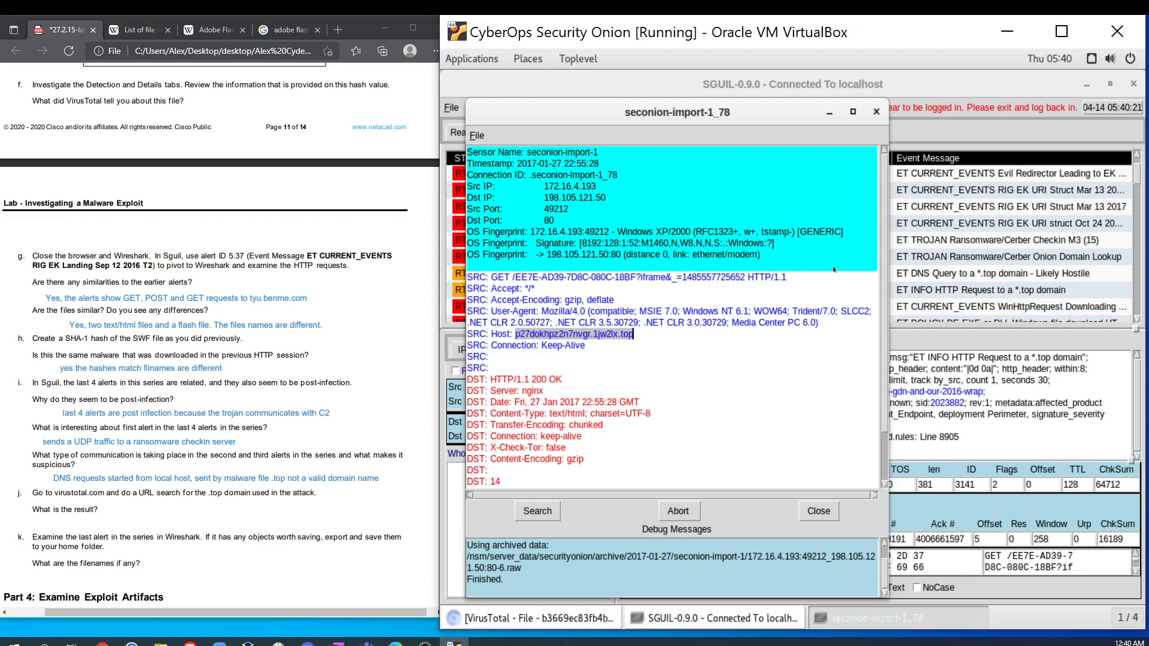
Step: Switch to VirusTotal in Chromium and search for the copied domain p27dokhpz2n7nvgr.1jw2lx.top
click(539, 620)
drag(828, 174, 490, 174)
key(ctrl+v)
click(897, 171)
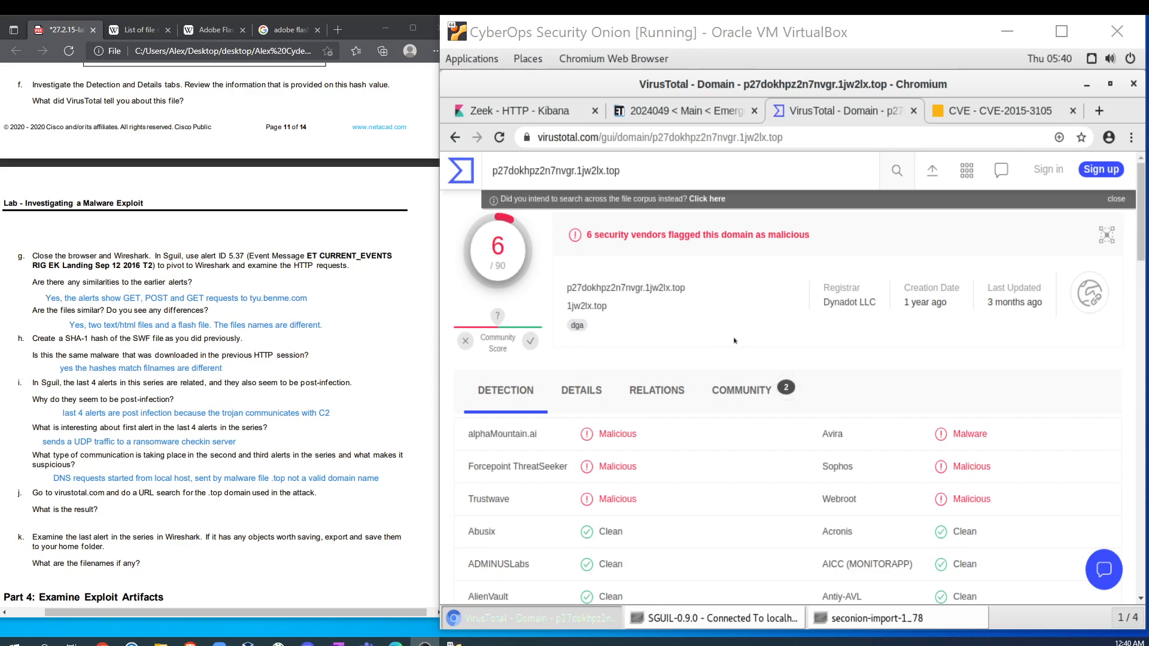
Step: Open the domain's details in VirusTotal and examine the categories assigned by the security vendors
scroll(731, 339, down, 2)
click(581, 310)
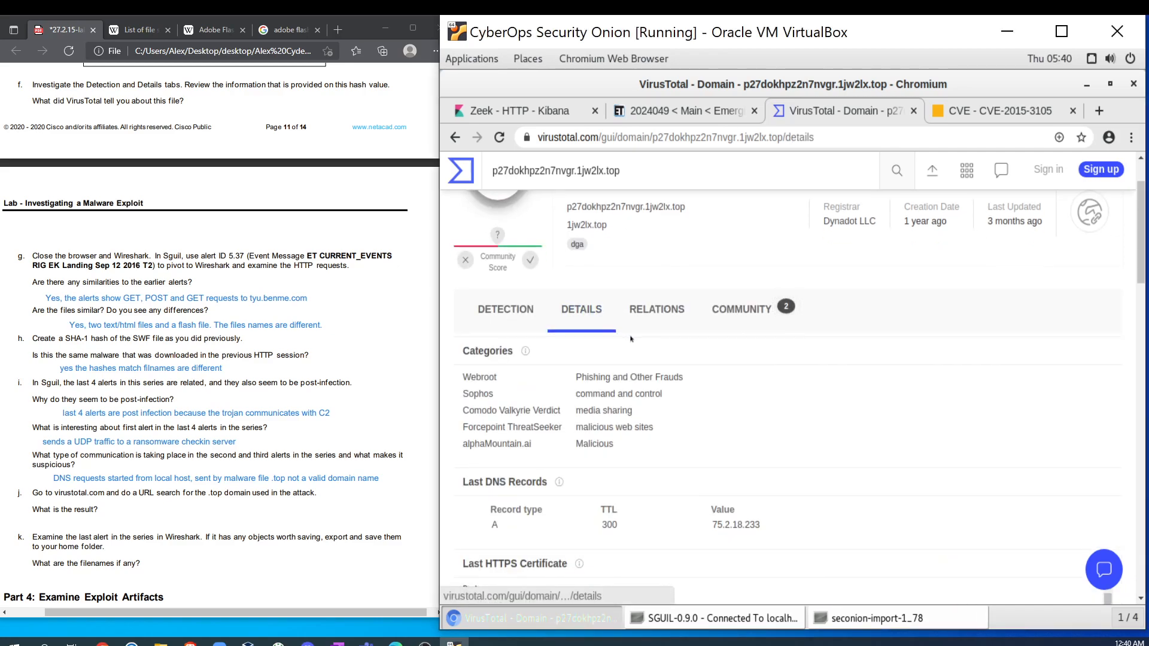
scroll(630, 338, down, 1)
drag(624, 368, 586, 298)
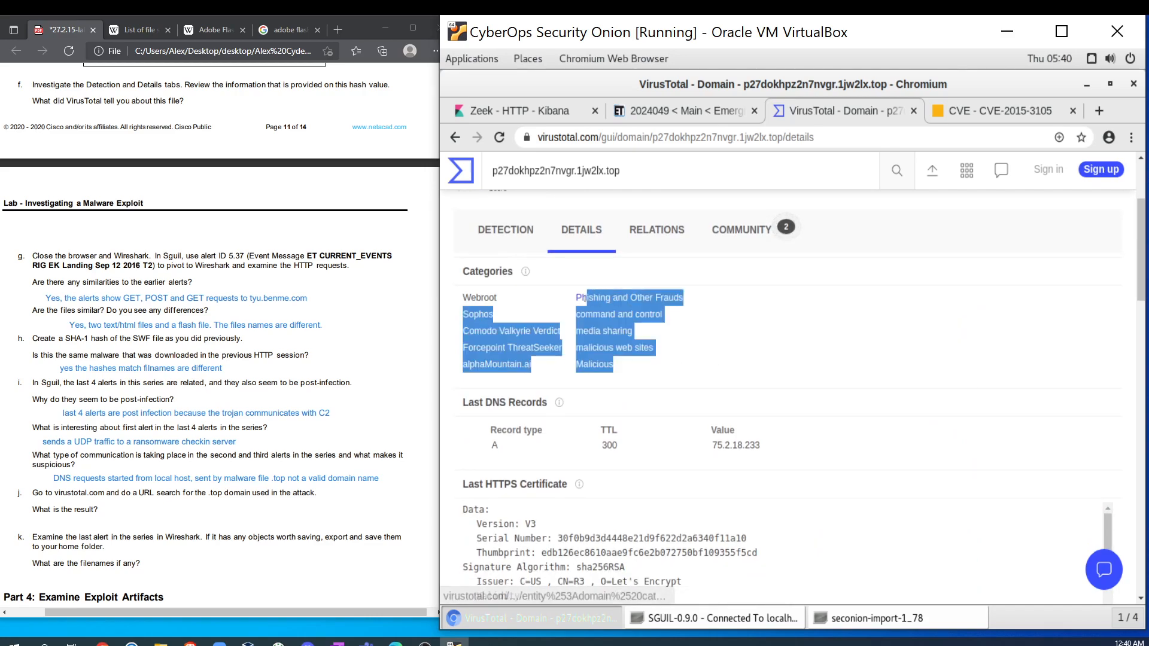
click(793, 321)
Step: Examine the domain's DNS records, HTTPS certificate, Whois lookup and Google results in the VirusTotal details
scroll(795, 359, down, 3)
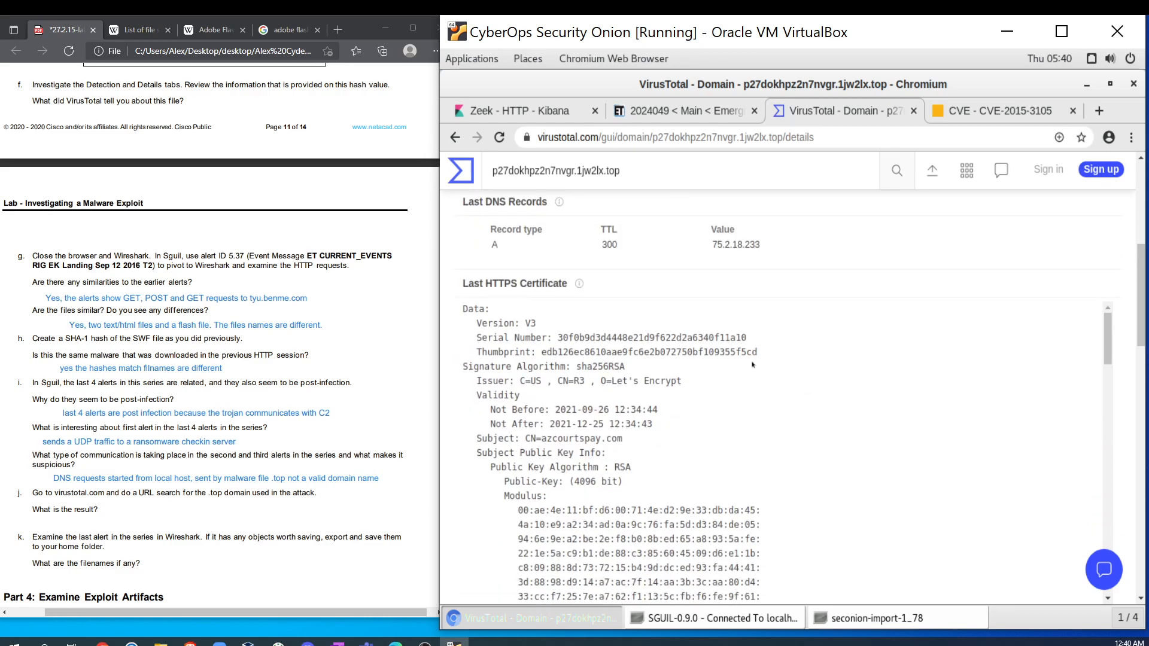
scroll(752, 363, up, 2)
scroll(809, 384, down, 3)
scroll(808, 384, down, 6)
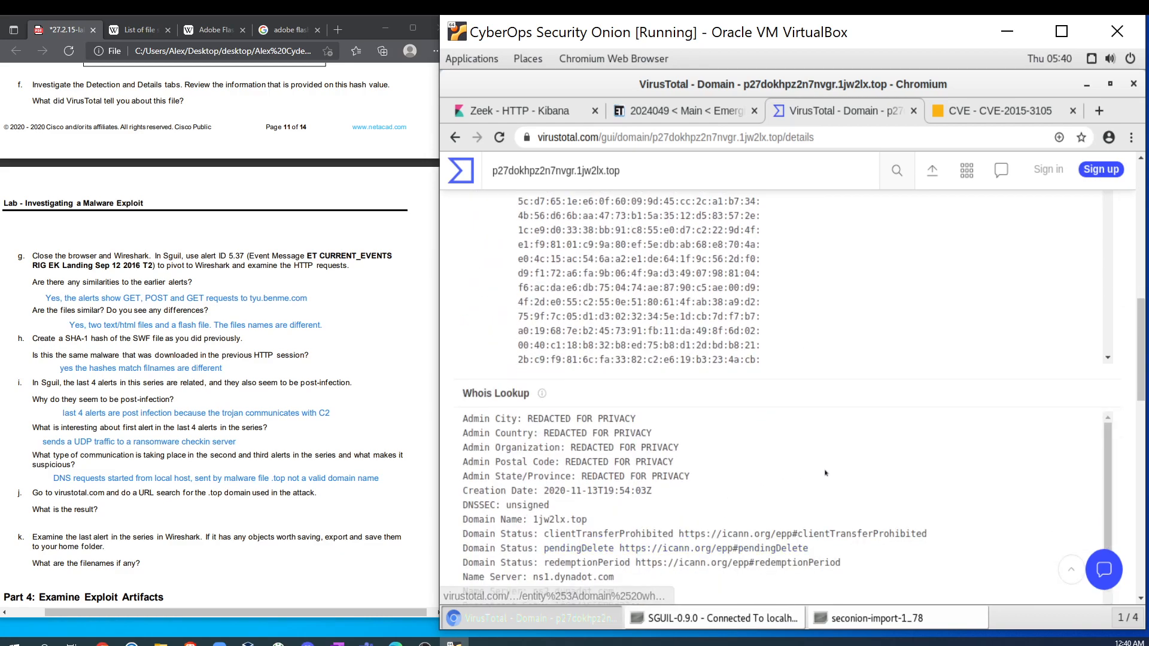
scroll(824, 472, down, 2)
scroll(811, 453, down, 8)
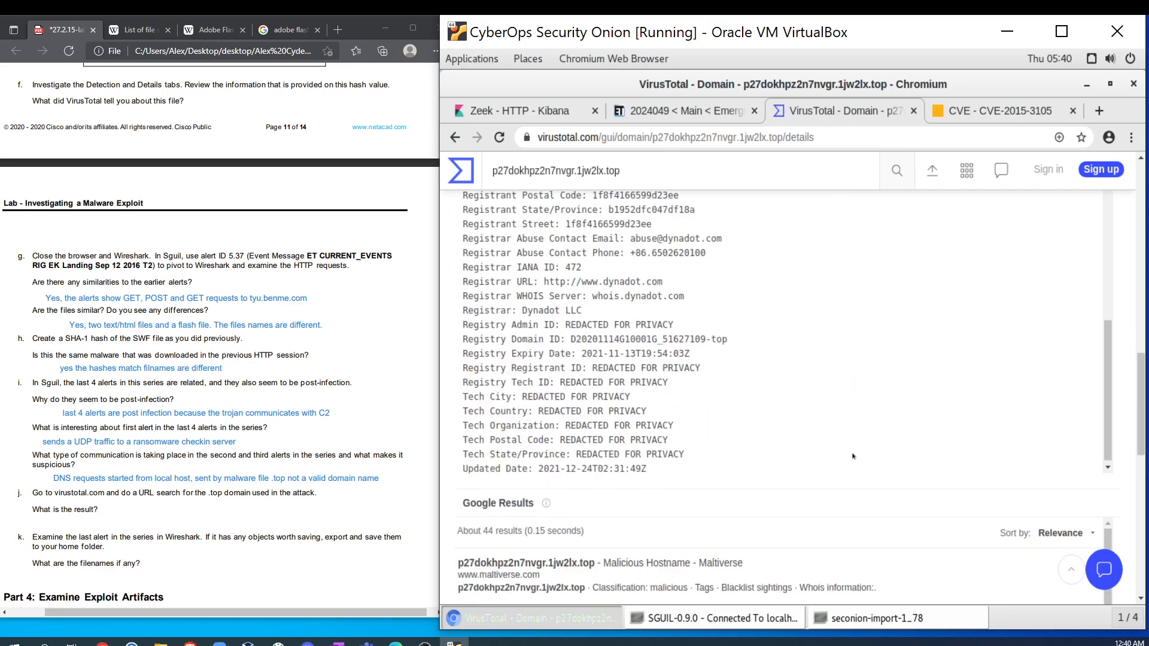
scroll(611, 372, down, 4)
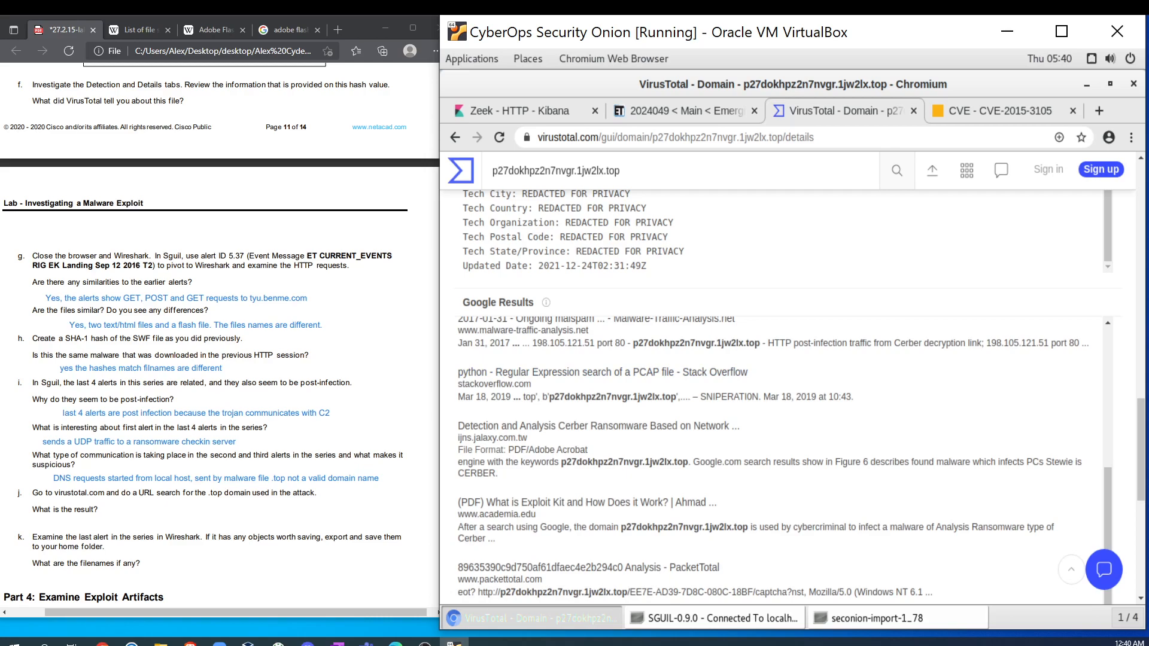
scroll(631, 372, up, 4)
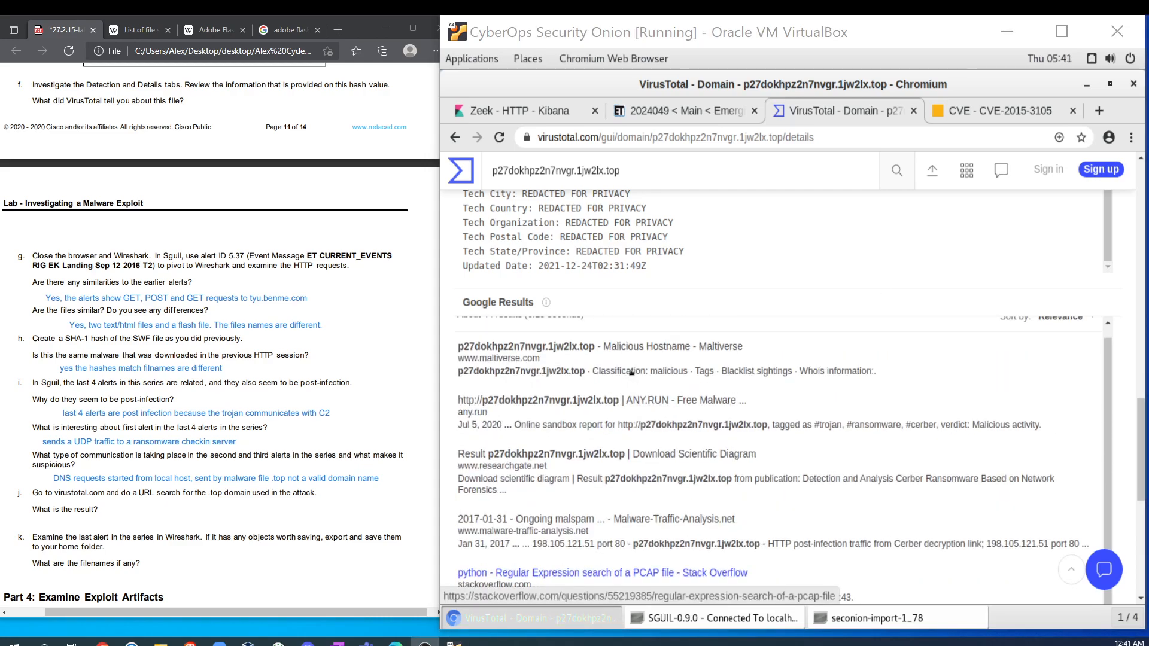
scroll(476, 358, up, 2)
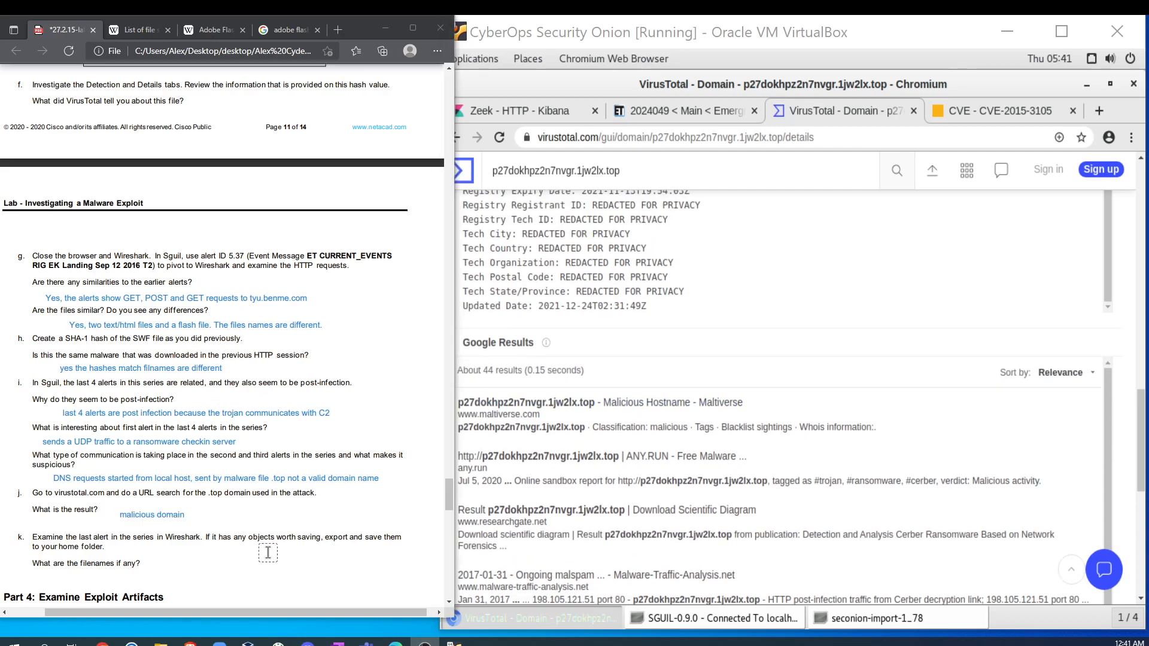
Step: Open alert 5.78 from Sguil in Wireshark and examine the GET request of the HTTP packet from 172.16.4.193
scroll(240, 526, down, 1)
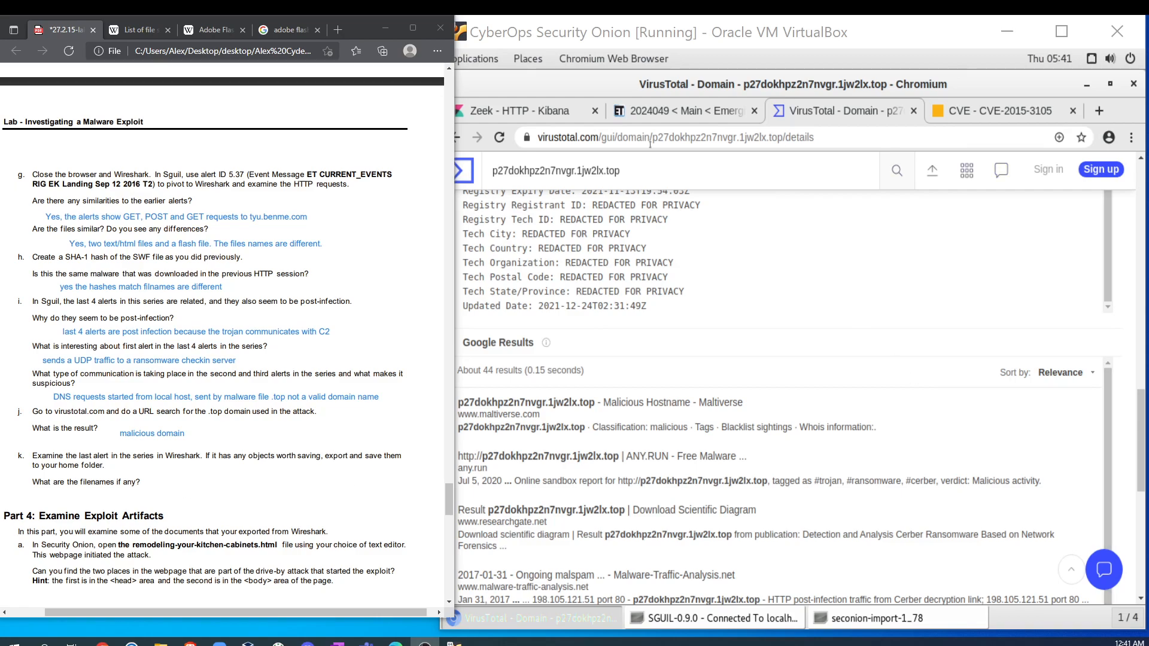
click(646, 612)
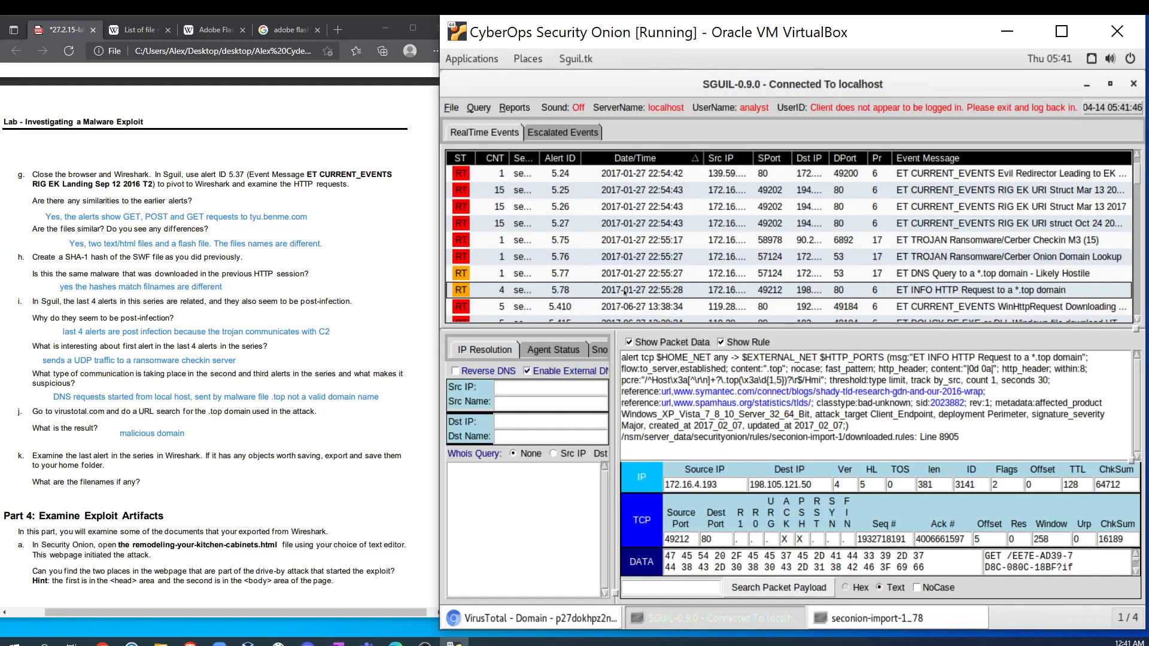
right_click(540, 292)
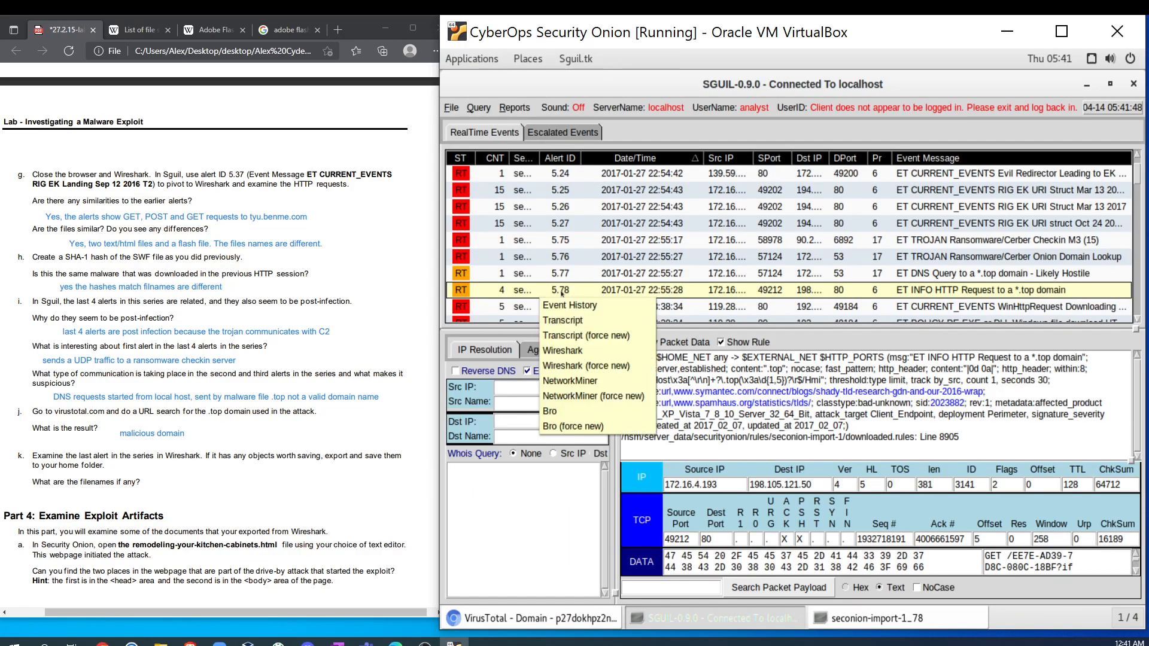
click(582, 356)
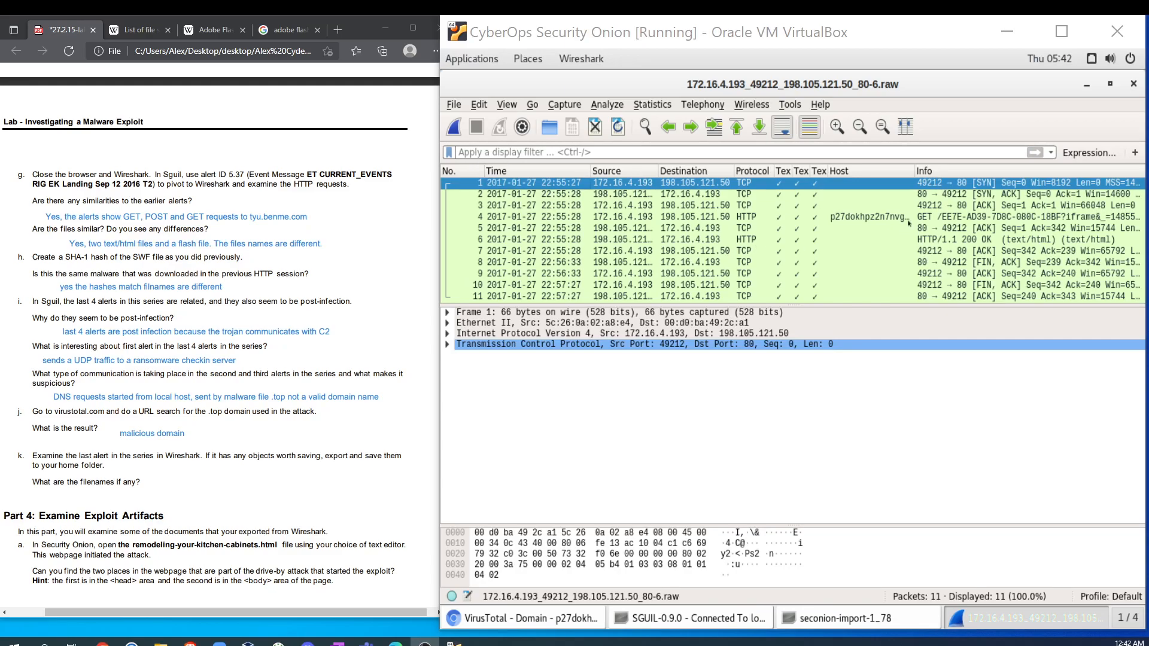
key(Right)
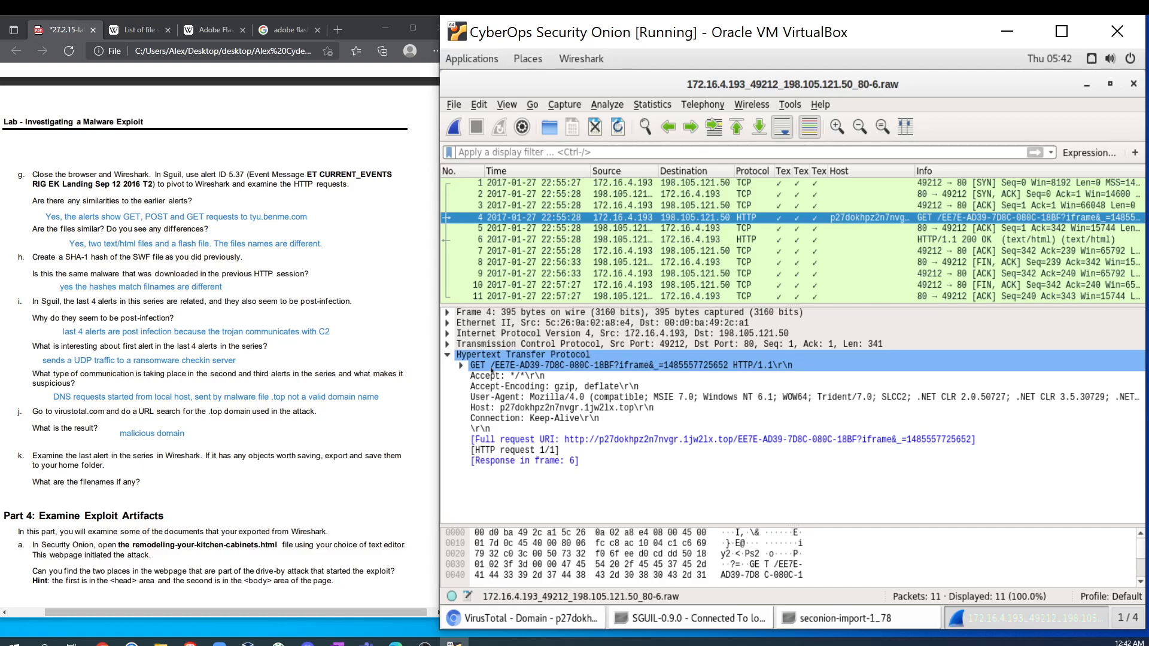
click(492, 365)
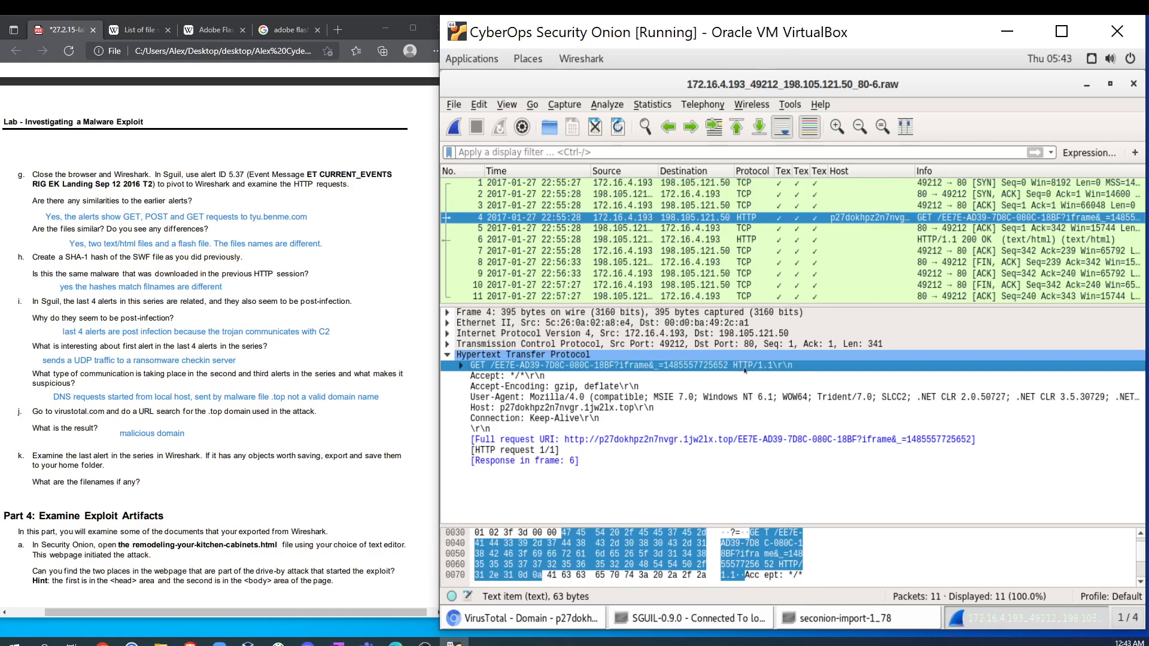
Step: Export the text/html HTTP object from the capture into the LAB 27.2.15 CyberOps folder, keeping its suggested file name, and close the object list
click(450, 108)
mouse_move(664, 342)
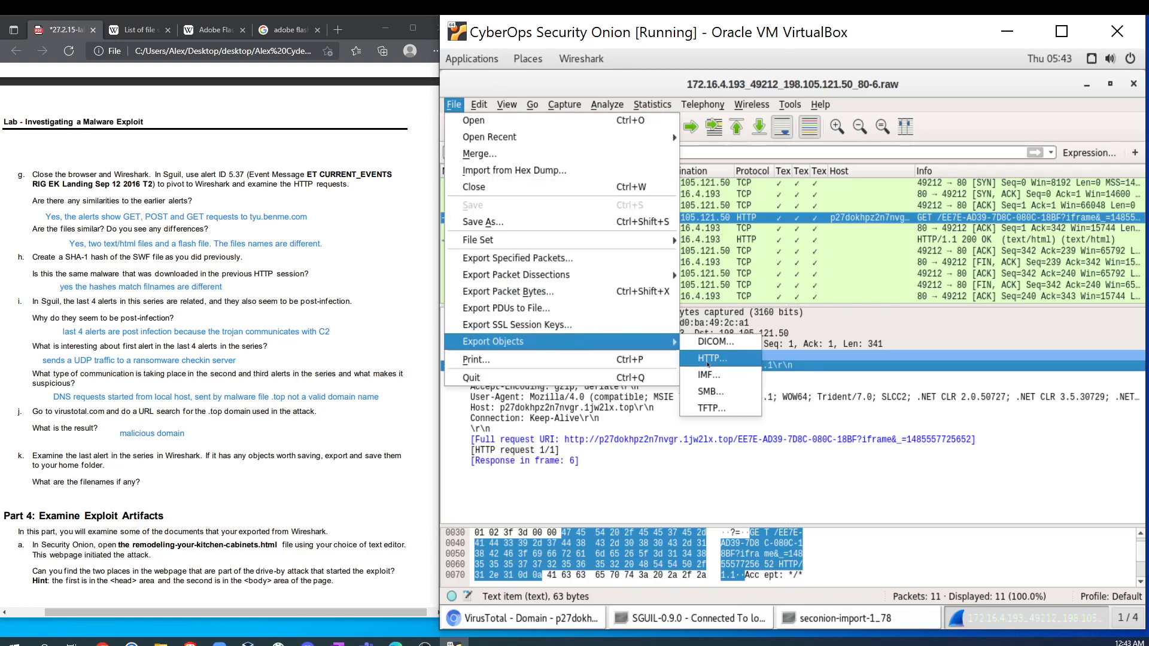
click(708, 358)
click(591, 139)
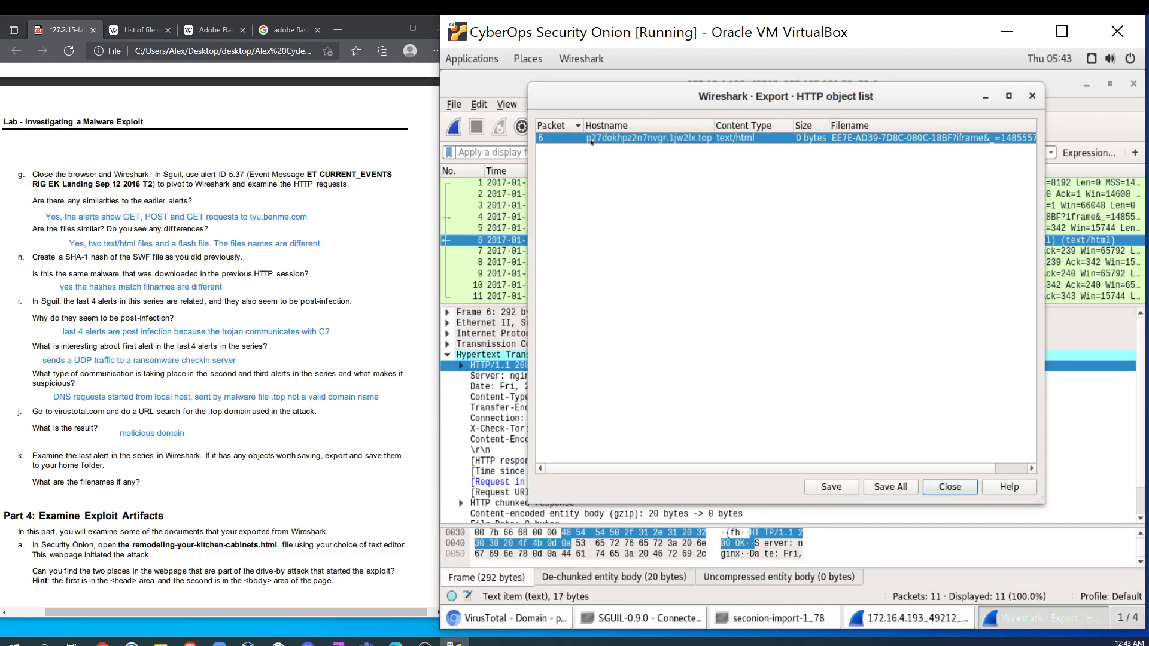
click(830, 486)
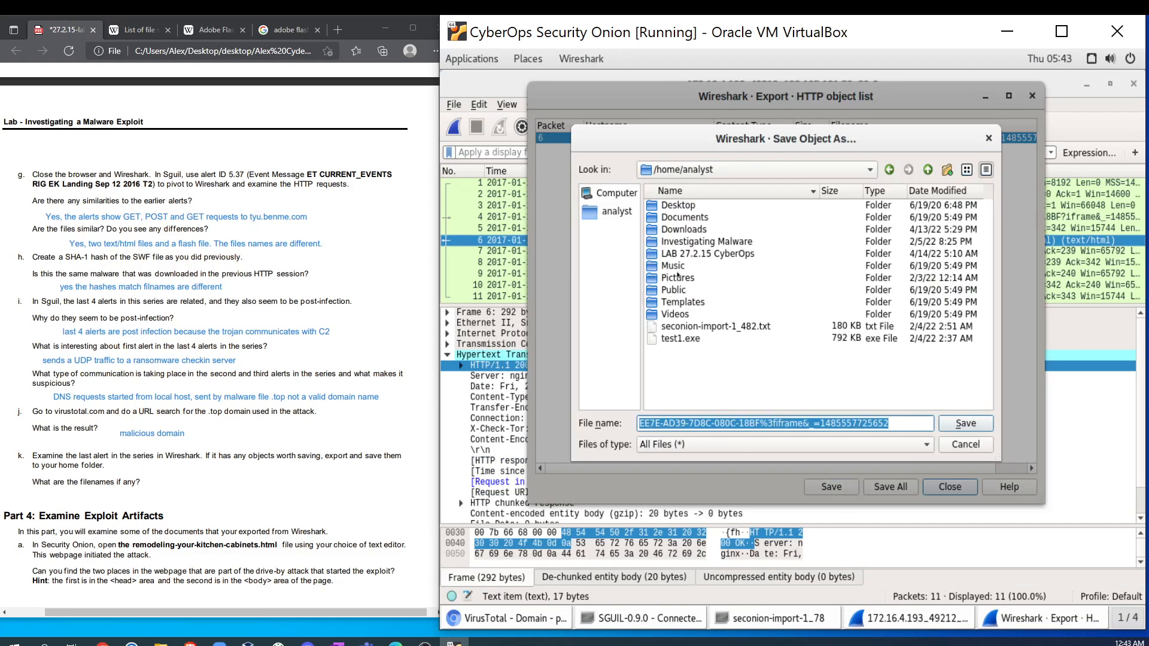
click(689, 254)
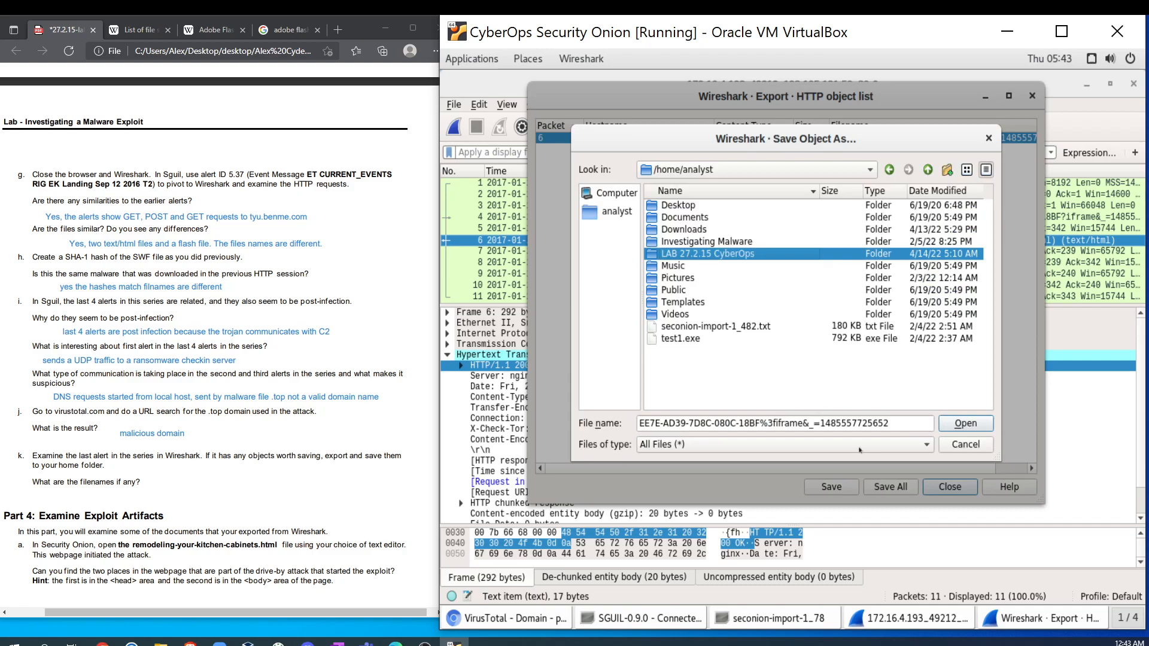
double_click(725, 258)
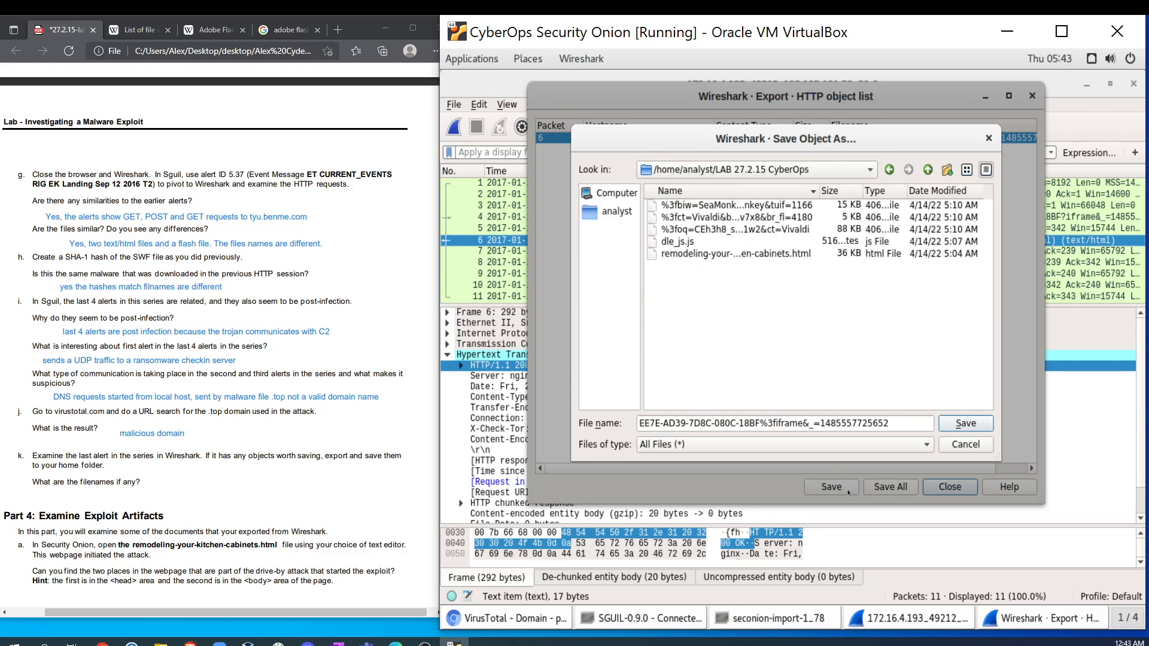
click(959, 424)
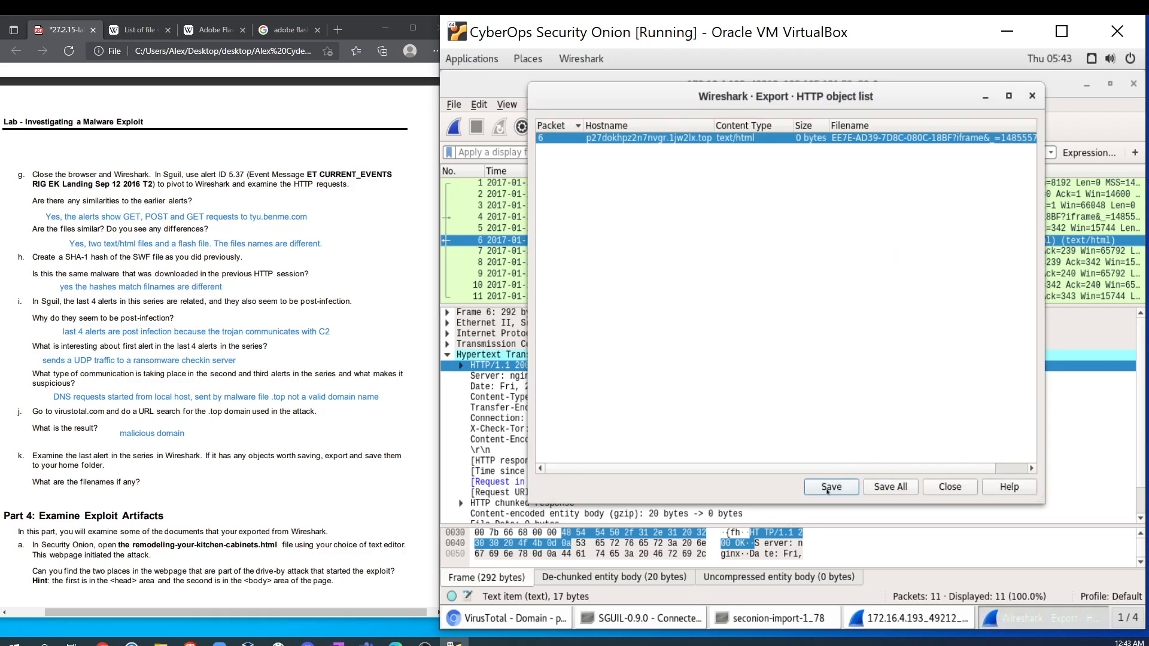
click(829, 487)
click(962, 424)
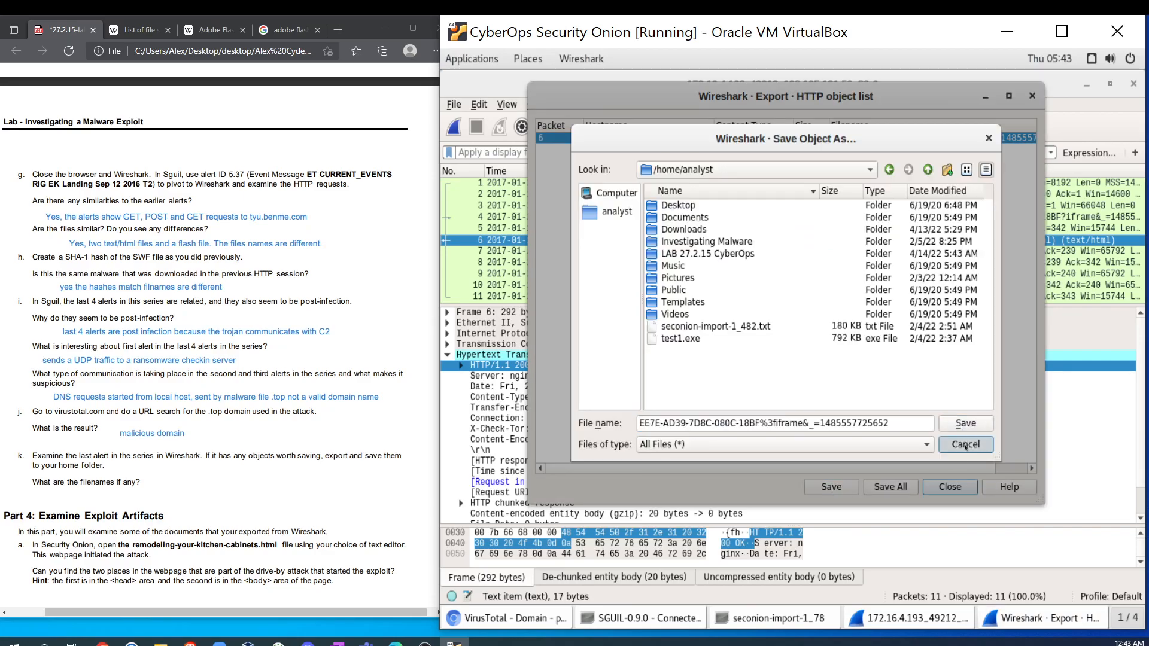
click(949, 487)
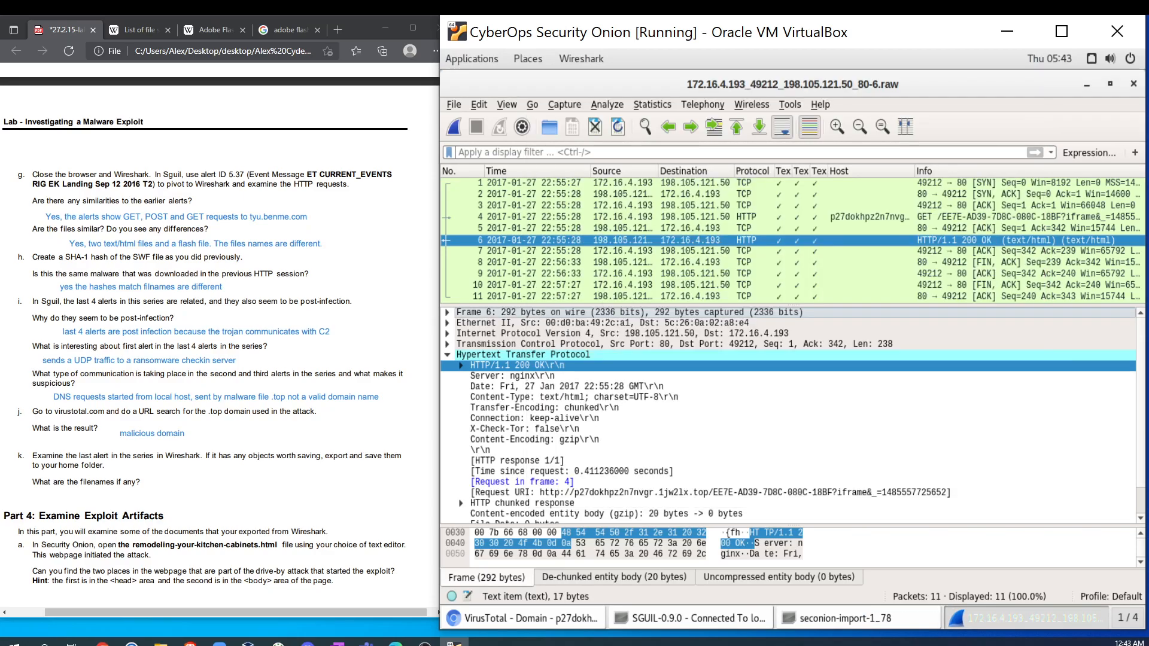
Step: Record "Yes. EE7EA-D39-7D8C-08C..." as the filename answer to question k in the lab document, and go on to the Part 4 instructions
click(852, 216)
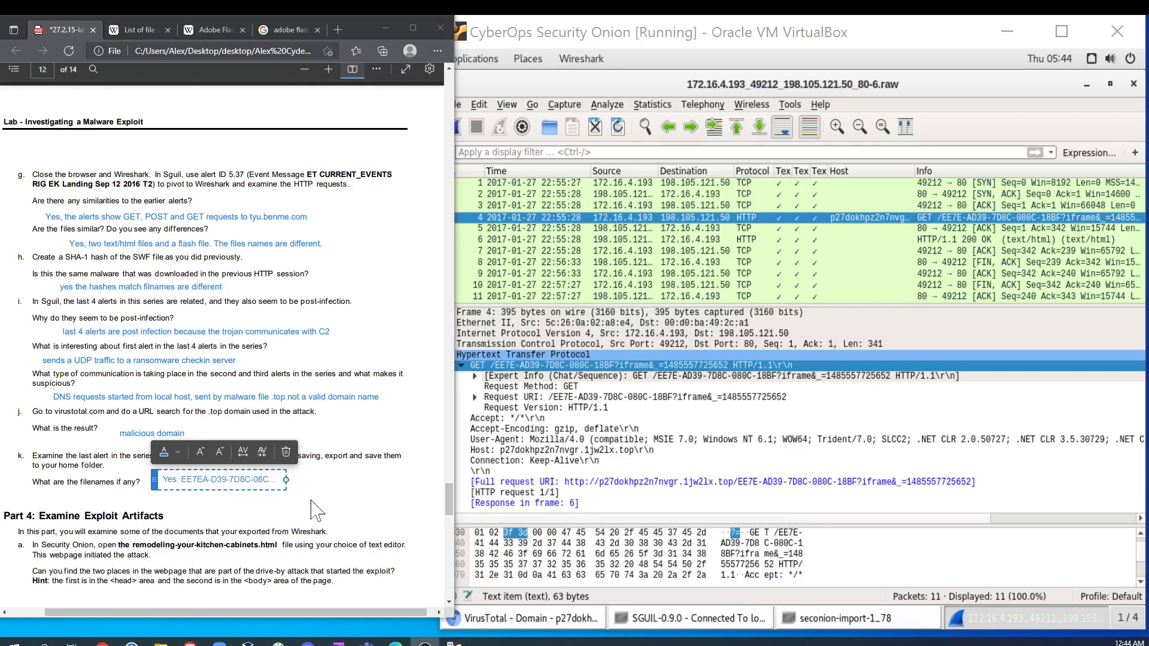
click(312, 477)
scroll(296, 468, down, 4)
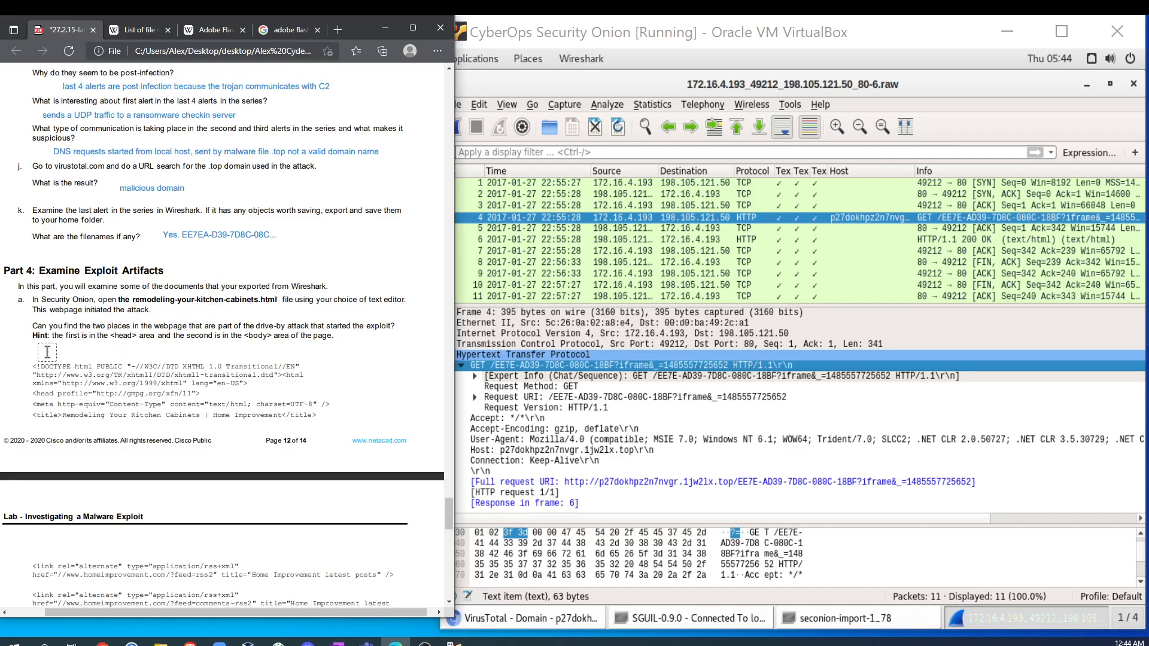
scroll(100, 360, down, 3)
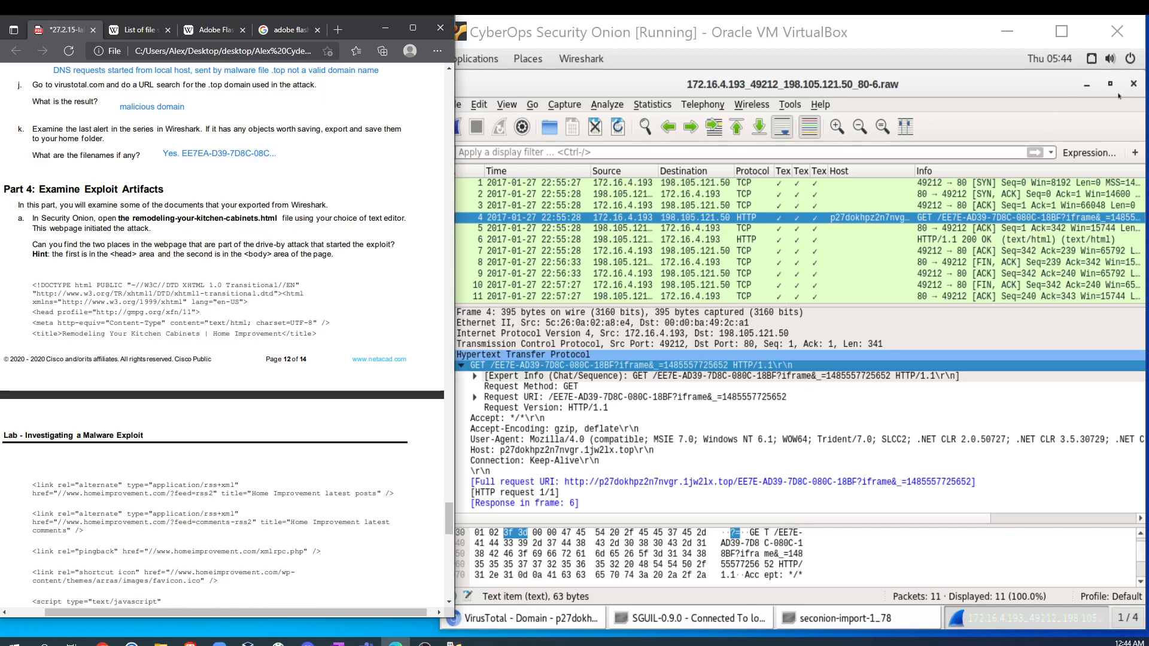
Step: Minimise the Wireshark capture and the browser, and close Sguil to return to the Security Onion desktop
click(1132, 83)
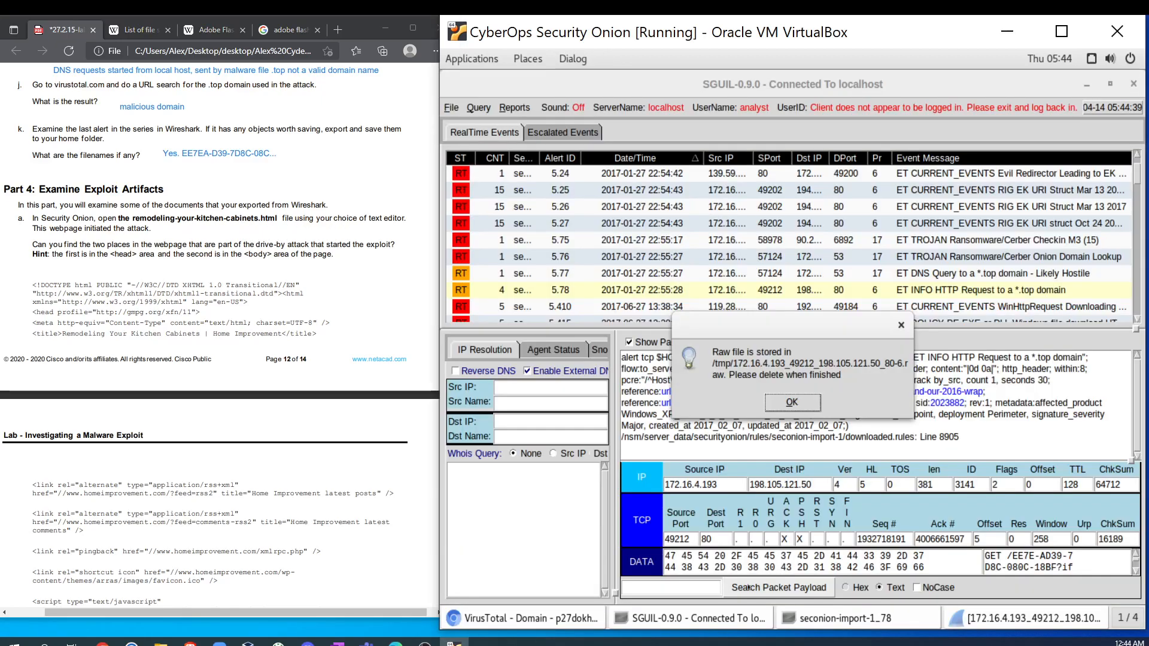
click(900, 325)
click(1133, 83)
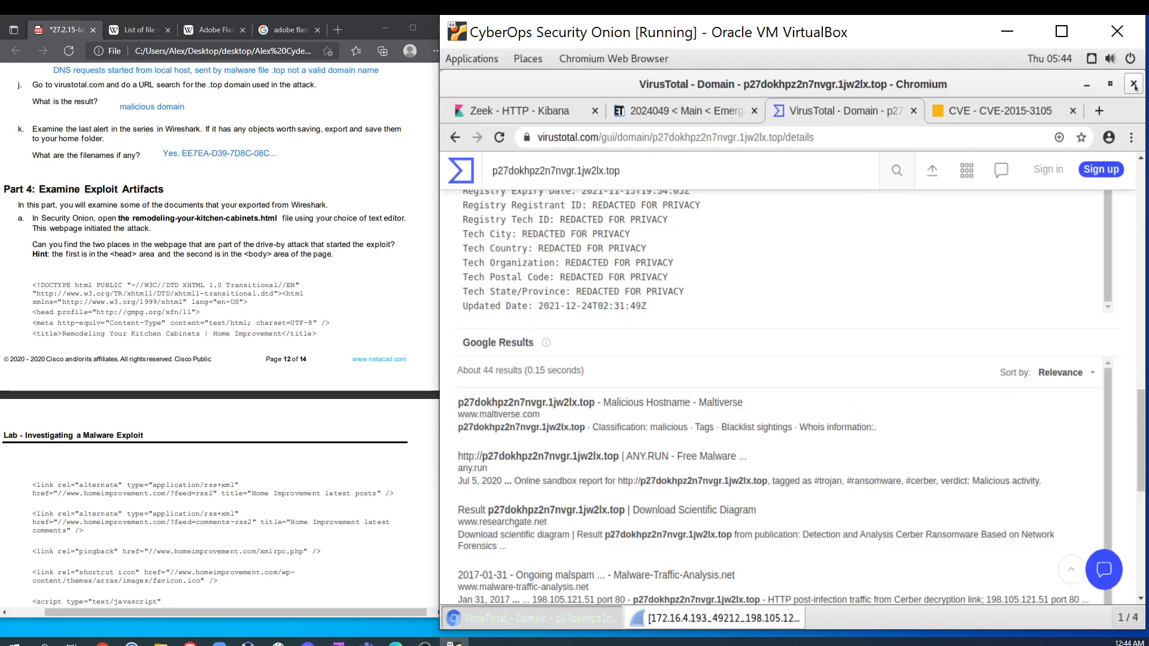
click(1086, 85)
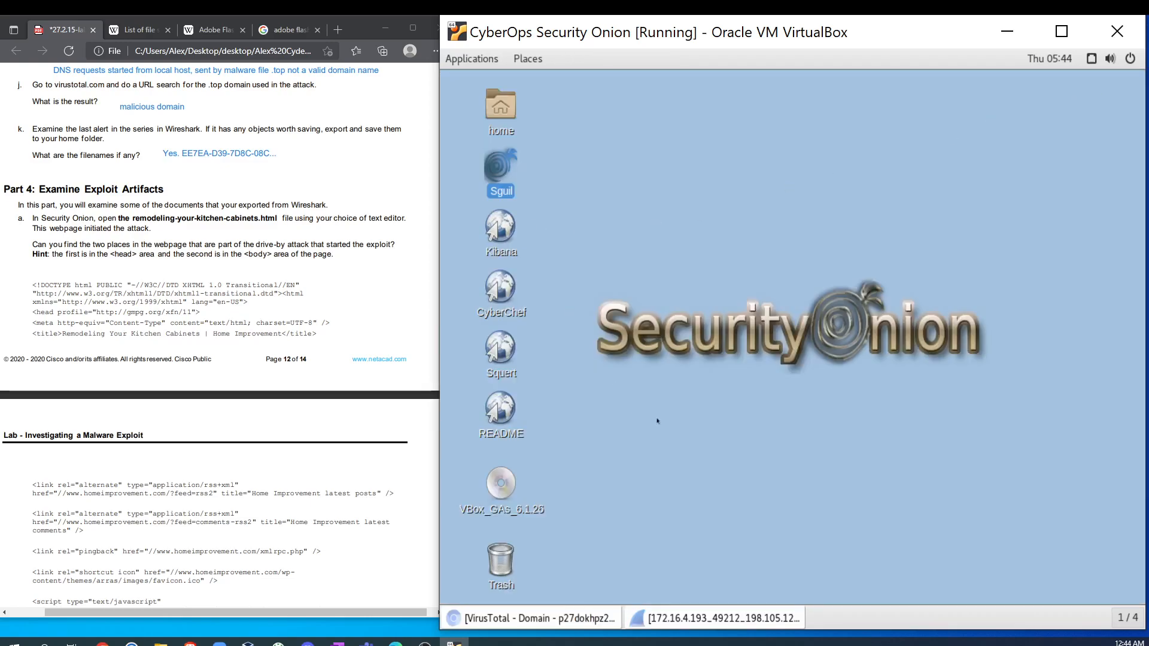
Step: Open a terminal on Security Onion and list the contents of the home folder
click(740, 360)
key(super)
text(te)
key(Return)
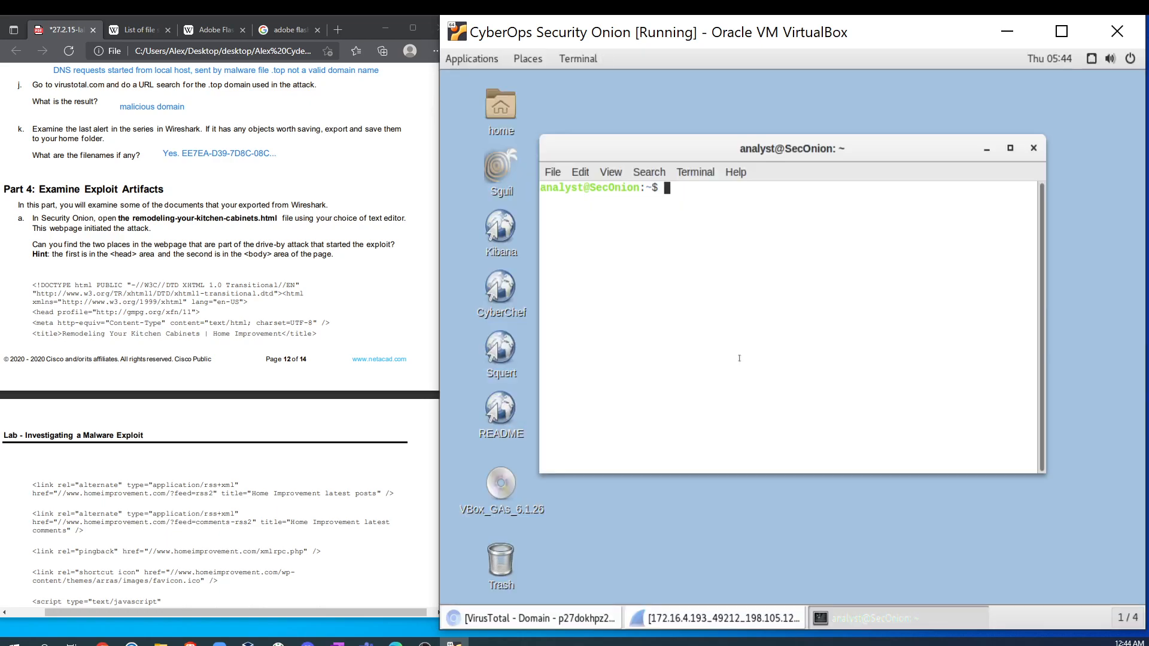
text(ls)
key(Return)
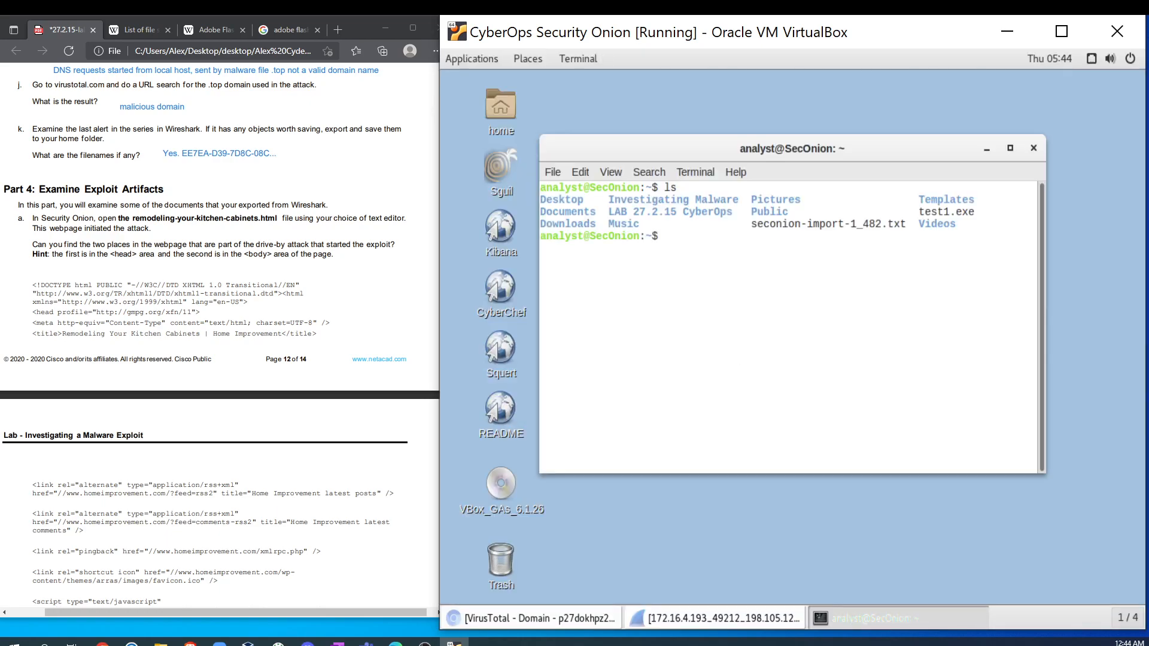
Step: Change to the LAB 27.2.15 CyberOps directory and list the exported files
text(cd l)
key(Tab)
key(Return)
text(ls)
key(Return)
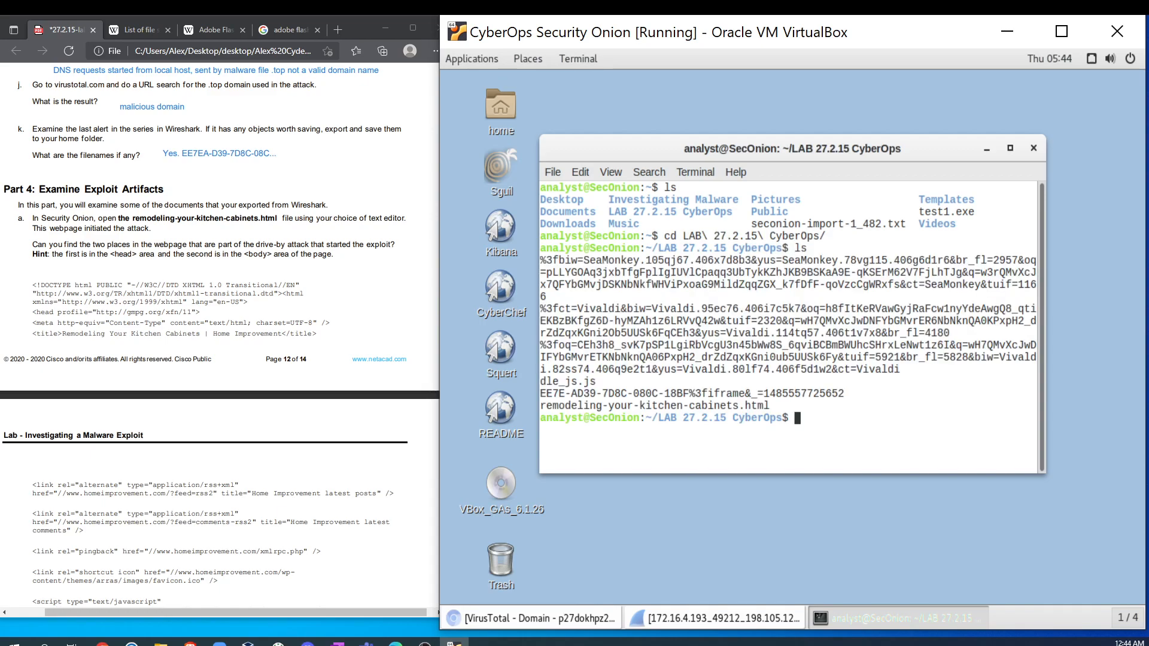
Step: Open remodeling-your-kitchen-cabinets.html in nano and enlarge the terminal window to show more of the source
drag(1029, 405, 539, 407)
click(539, 407)
text(nano re)
key(Tab)
key(Return)
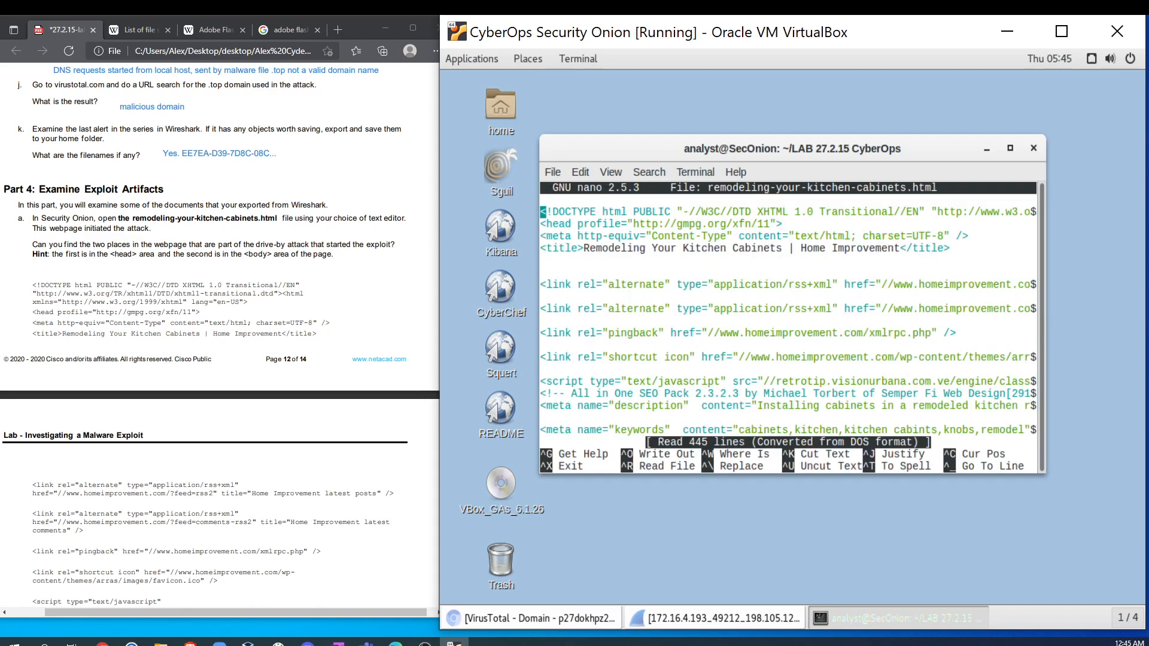
drag(627, 156, 542, 94)
drag(961, 411, 1130, 594)
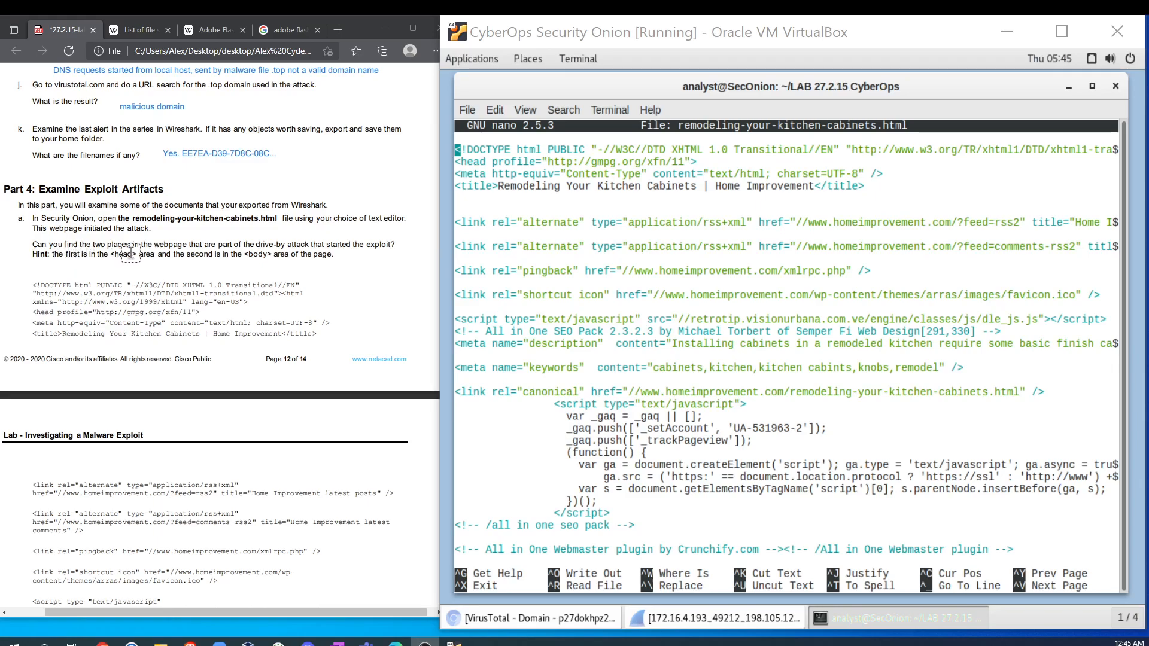
Step: Read the lab question on the two drive-by attack places in the webpage and its hint about the head and body areas
click(358, 59)
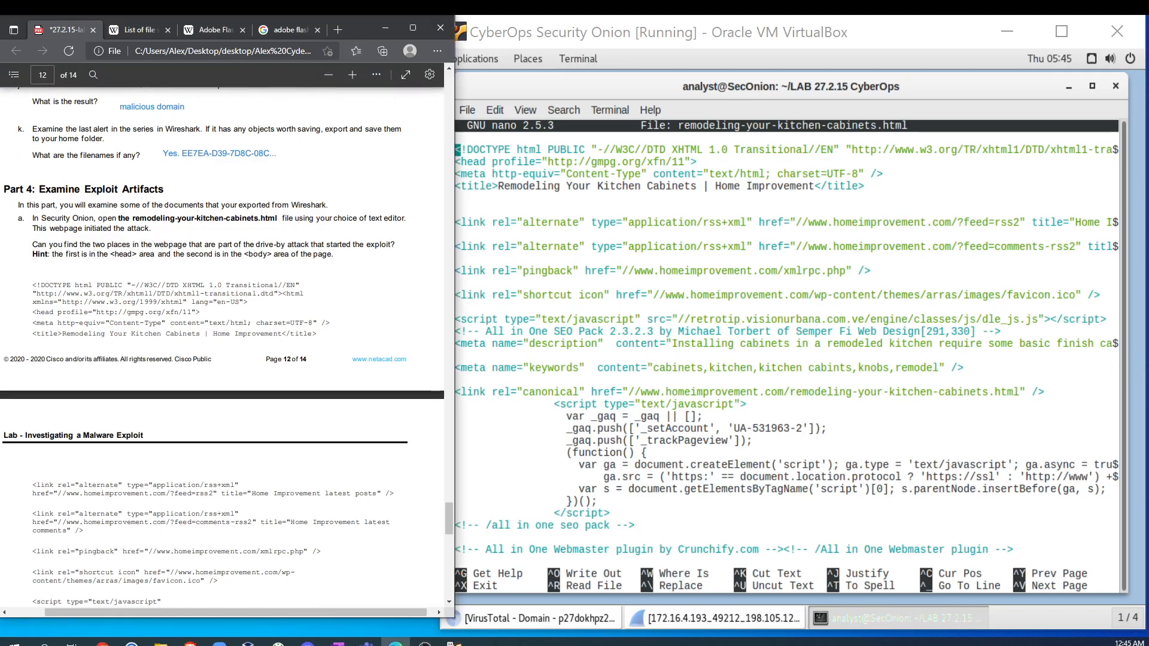
drag(177, 245, 395, 245)
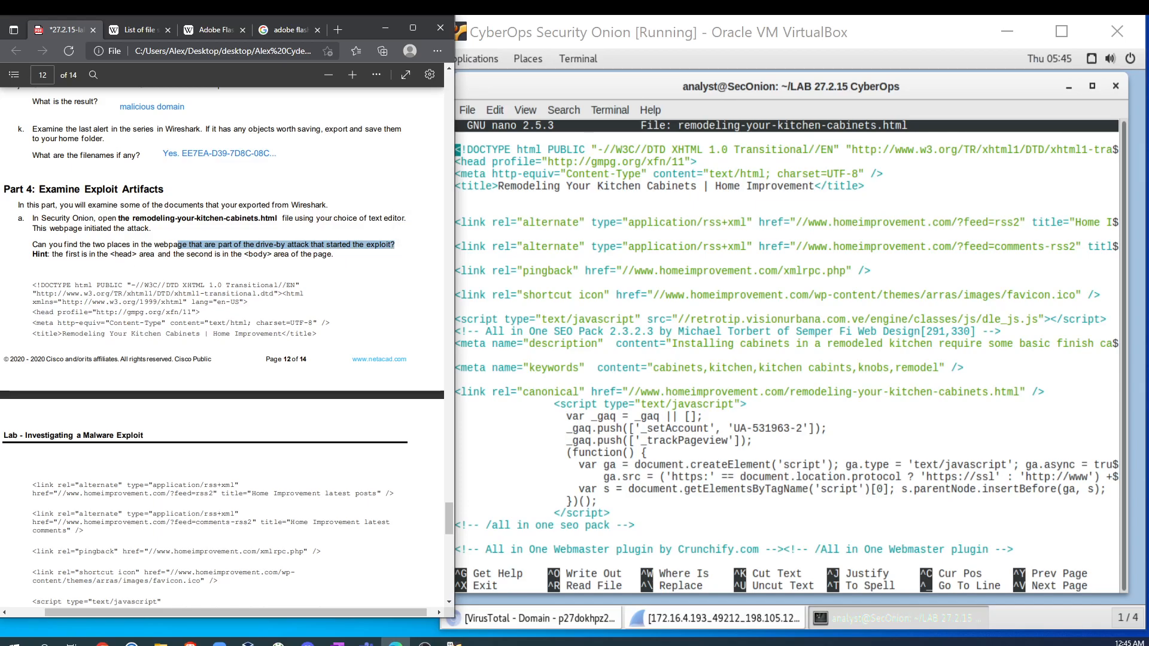
drag(59, 254, 138, 254)
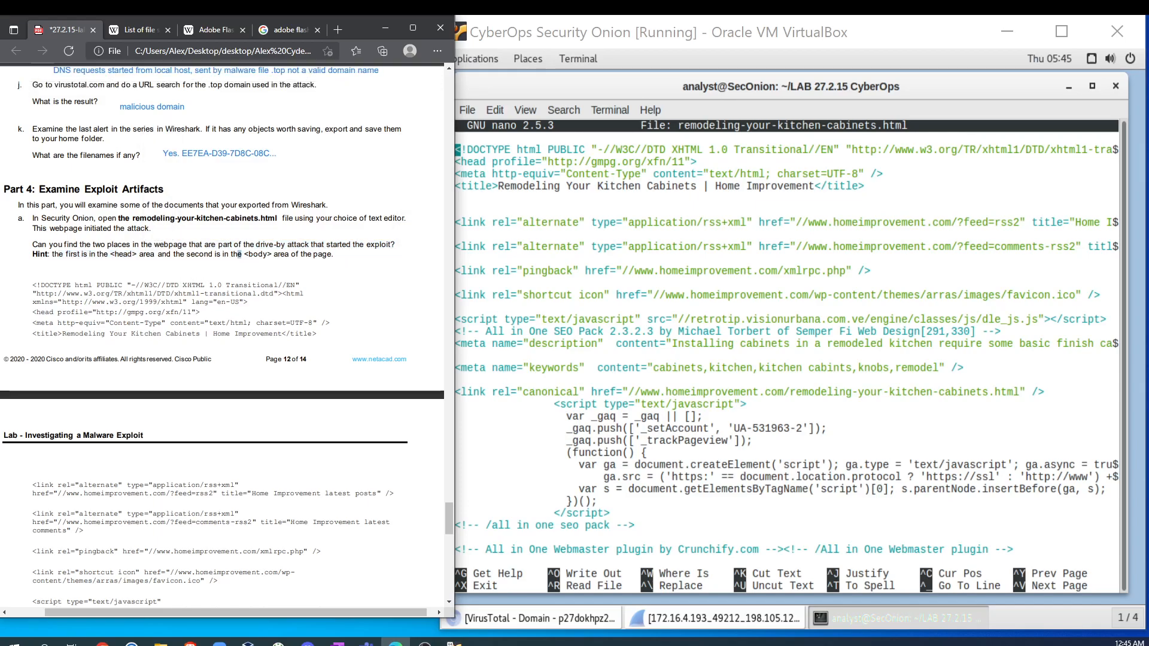
drag(237, 255, 296, 255)
click(505, 220)
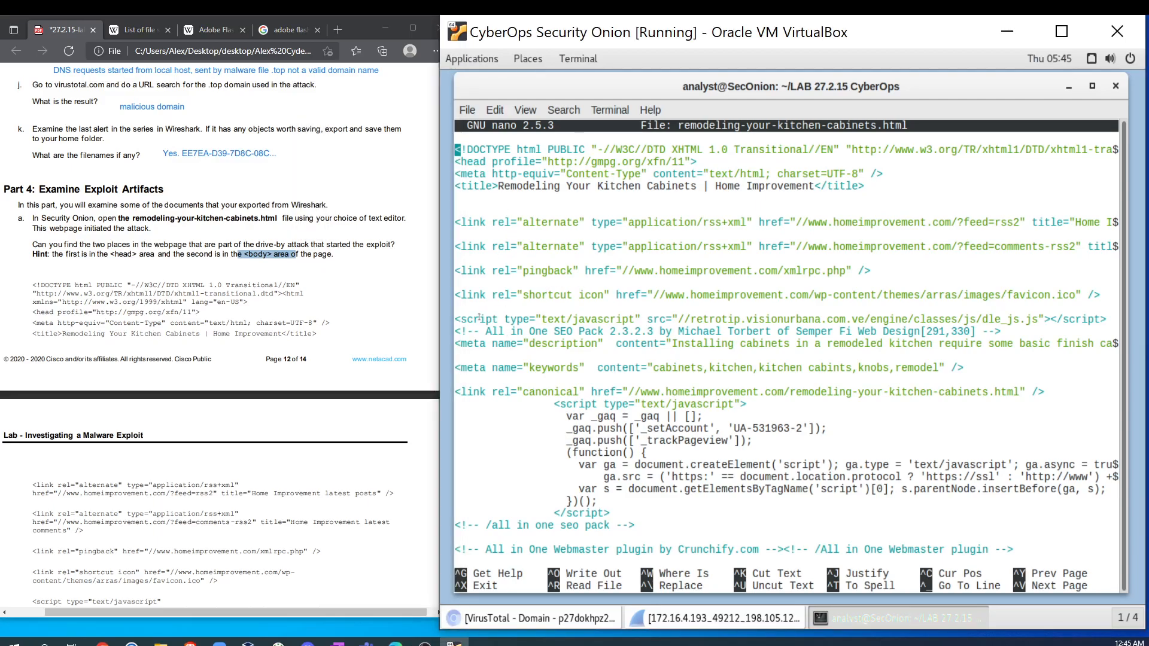
Step: Highlight the script line in the page's head that loads dle_js.js from retrotip.visionurbana.com.ve, marking its domain and file name
drag(457, 320, 1104, 319)
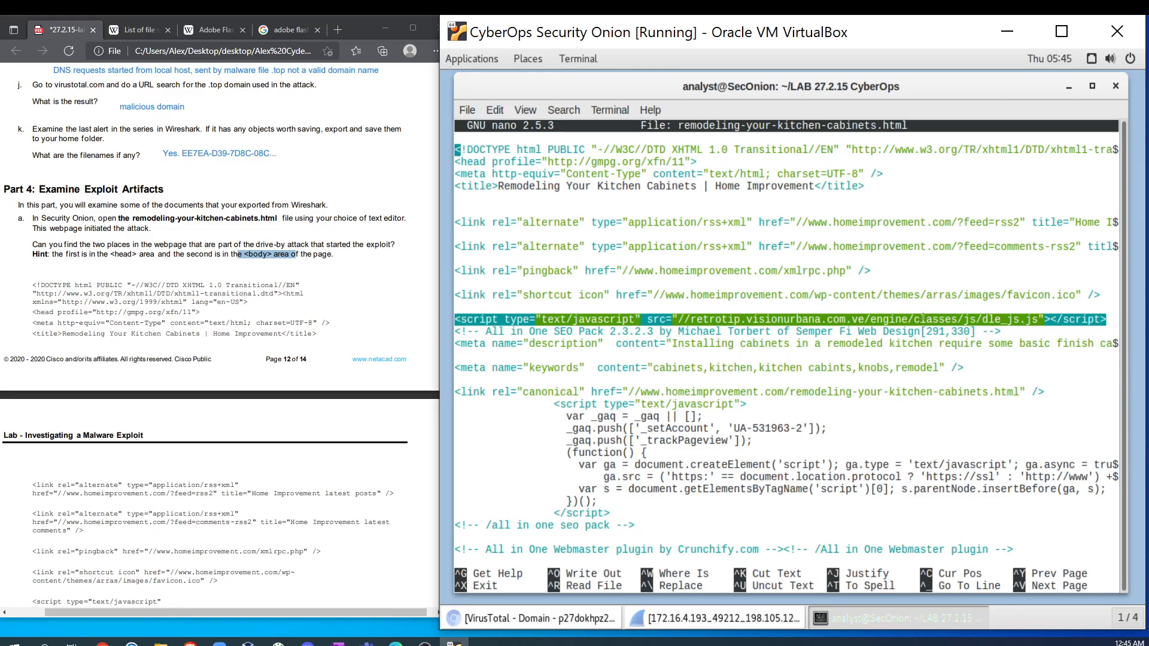
drag(691, 320, 865, 320)
drag(981, 320, 1038, 320)
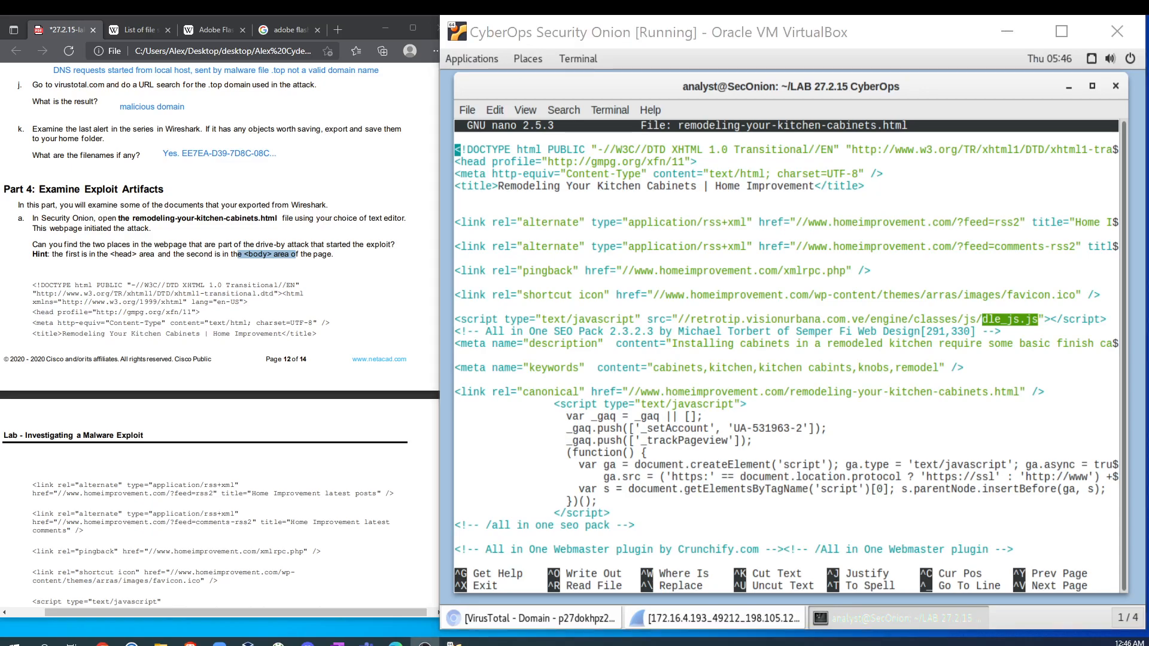
Step: Search the page's body area for the second attack location and highlight the iframe line pointing to tyu.BENME.COM
scroll(613, 369, down, 15)
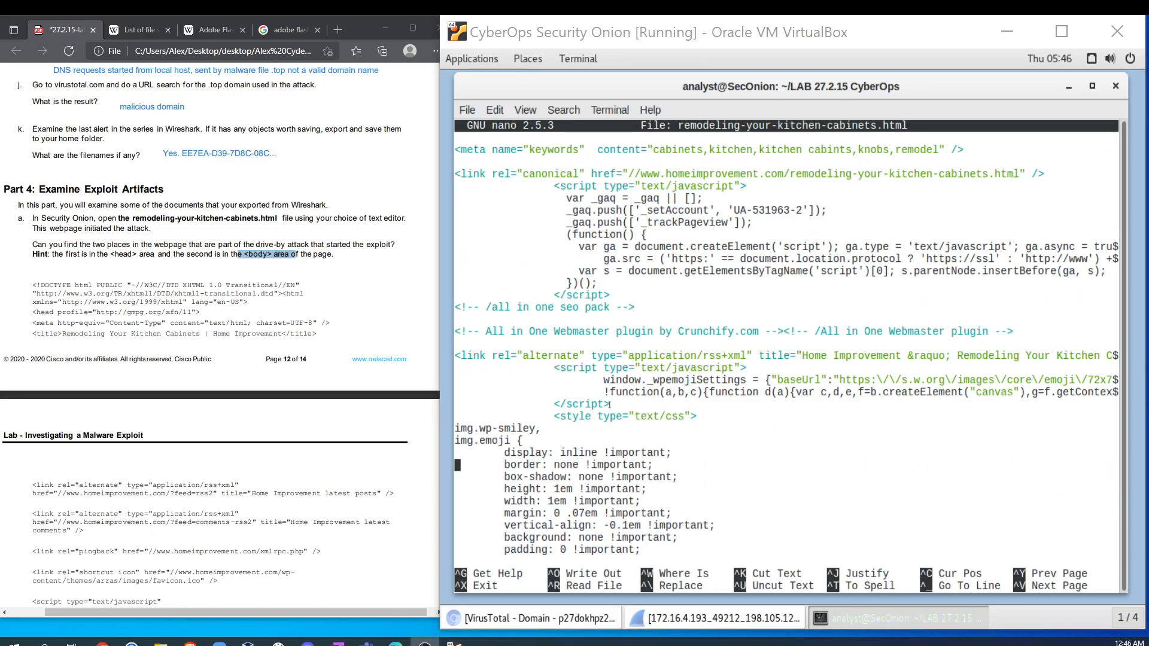
scroll(611, 401, down, 5)
scroll(682, 242, up, 5)
scroll(681, 243, down, 20)
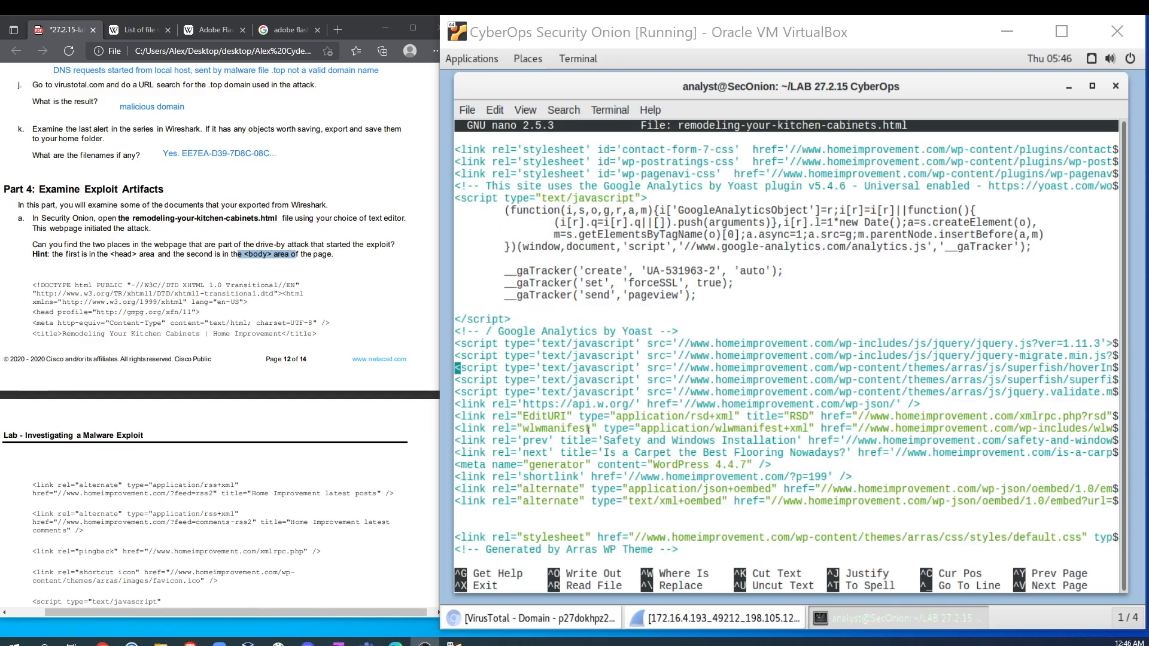
scroll(588, 429, down, 12)
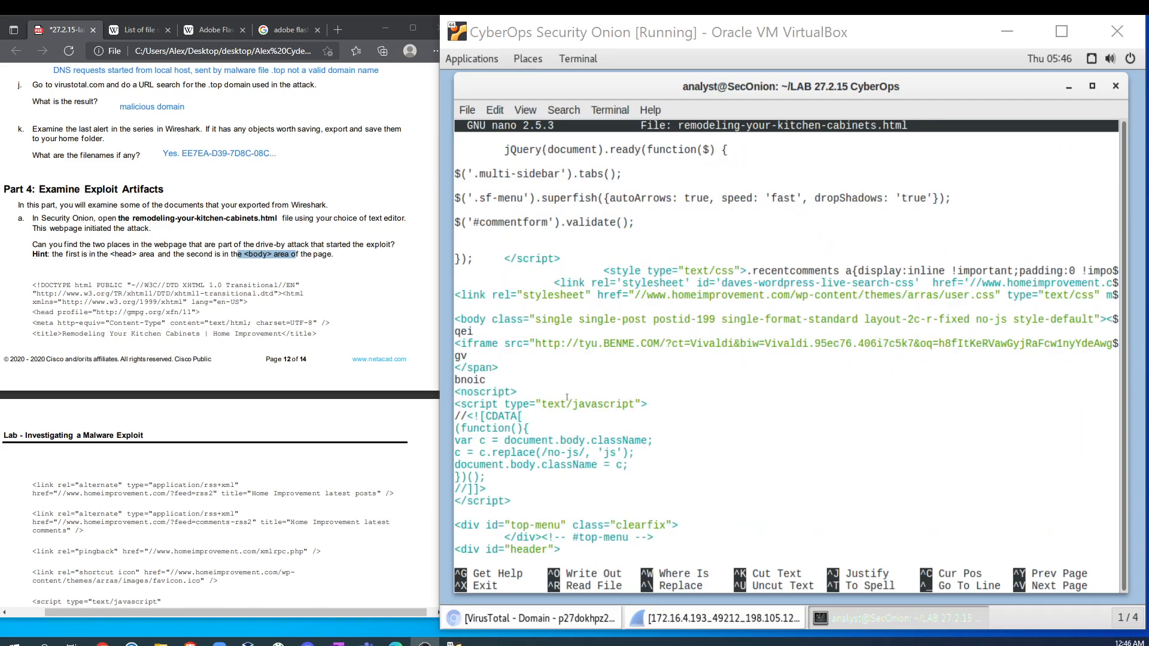
drag(456, 344, 598, 338)
click(599, 339)
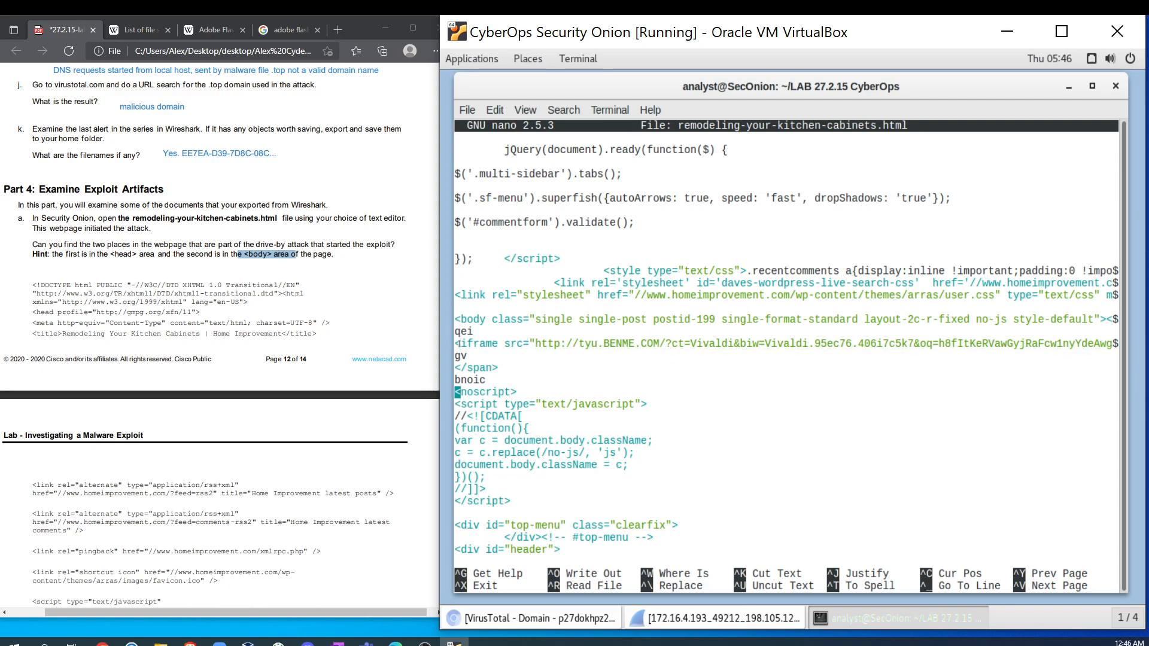
Step: Examine the rest of the iframe line in the page's body, reading its full URL through to the closing iframe tag
key(Right)
key(Right)
key(Right)
key(Right)
key(Right)
key(Right)
key(Right)
key(Right)
key(Right)
key(Up)
key(Up)
key(Up)
key(Right)
key(Right)
key(Right)
key(Right)
key(Right)
key(Right)
key(Right)
key(Right)
key(Right)
key(Right)
key(Right)
key(Right)
key(Right)
key(Right)
key(Right)
key(Right)
key(Right)
key(Right)
key(Right)
key(Right)
key(Right)
key(Right)
key(Right)
key(Right)
key(Right)
key(Right)
key(Right)
key(Right)
key(Right)
key(Right)
key(Right)
key(Right)
key(Right)
key(Right)
key(Right)
key(Right)
key(Right)
key(Right)
key(Right)
key(Right)
key(Right)
key(Right)
key(Right)
key(Right)
key(Right)
key(Right)
key(Right)
key(Right)
key(Right)
key(Right)
key(Right)
key(Right)
key(Right)
key(Right)
key(Right)
key(Right)
key(Right)
key(Right)
key(Right)
key(Right)
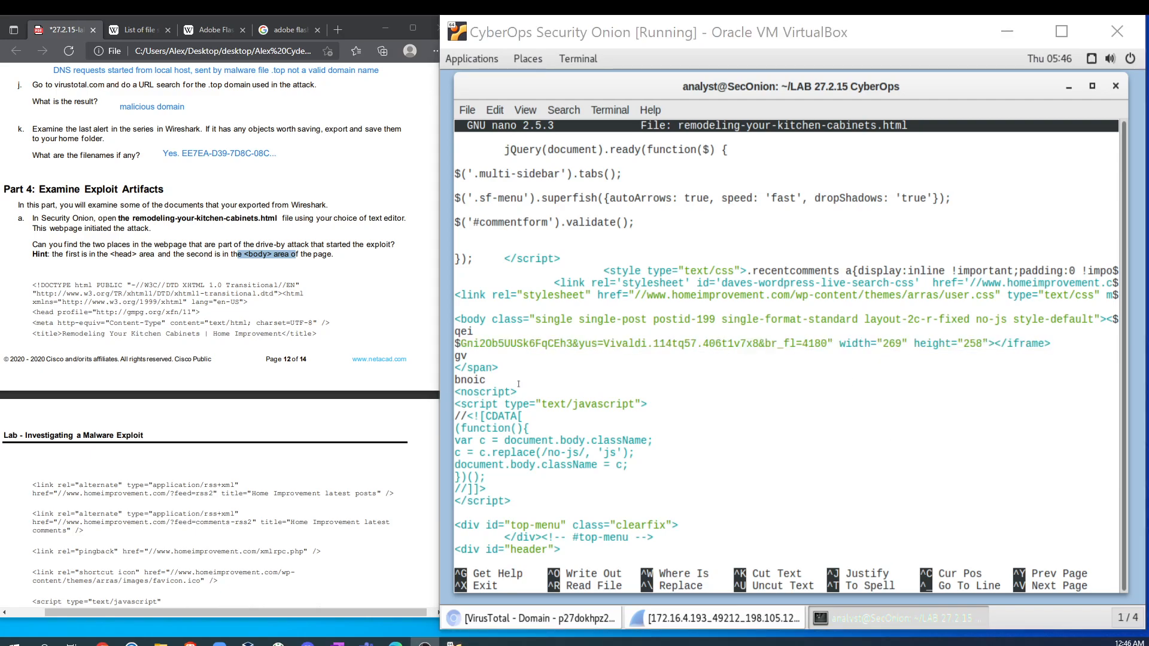
key(Right)
key(Right)
key(Right)
key(Right)
key(Right)
key(Right)
key(Right)
key(Right)
key(Right)
key(Right)
key(Right)
key(Right)
key(Right)
key(Right)
key(Right)
key(Right)
key(Right)
key(Right)
key(Right)
key(Right)
key(Right)
key(Right)
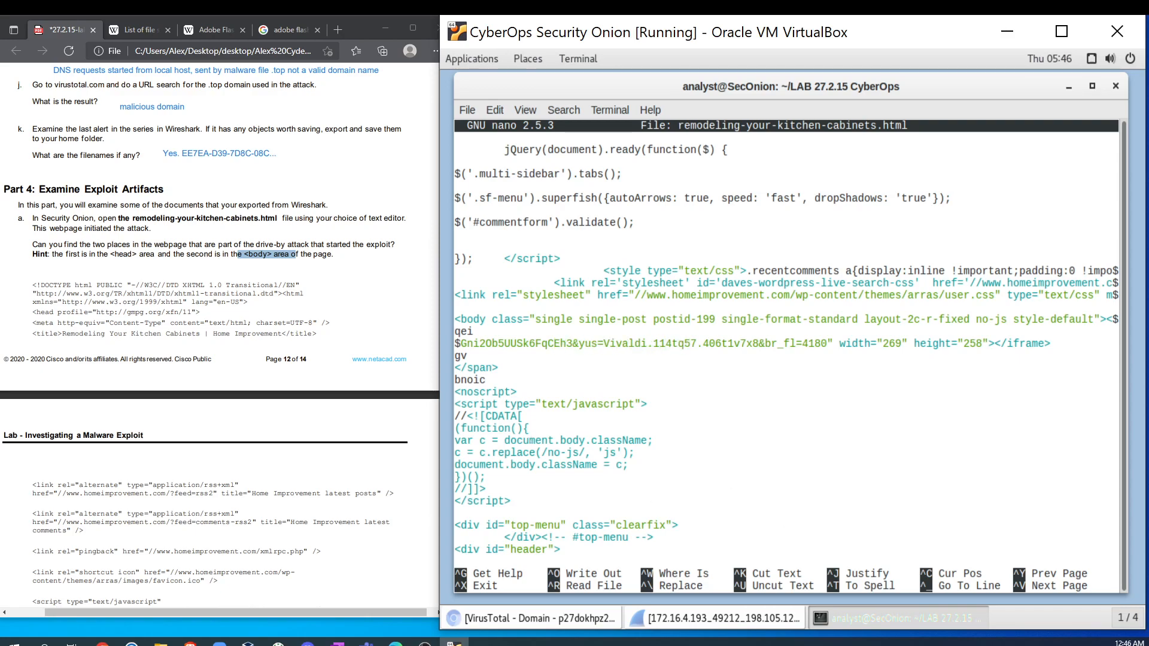
Step: Highlight in yellow the lab instruction "Open the dle_js.js file in choice of text editor and examine it."
scroll(77, 266, down, 6)
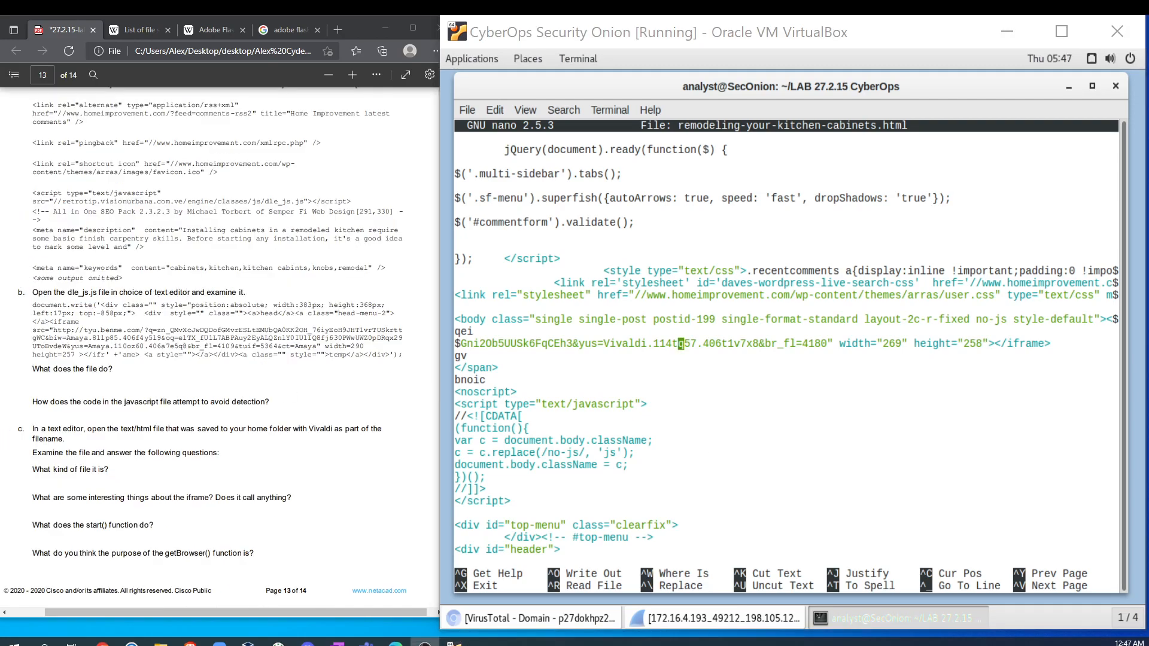
drag(247, 292, 32, 293)
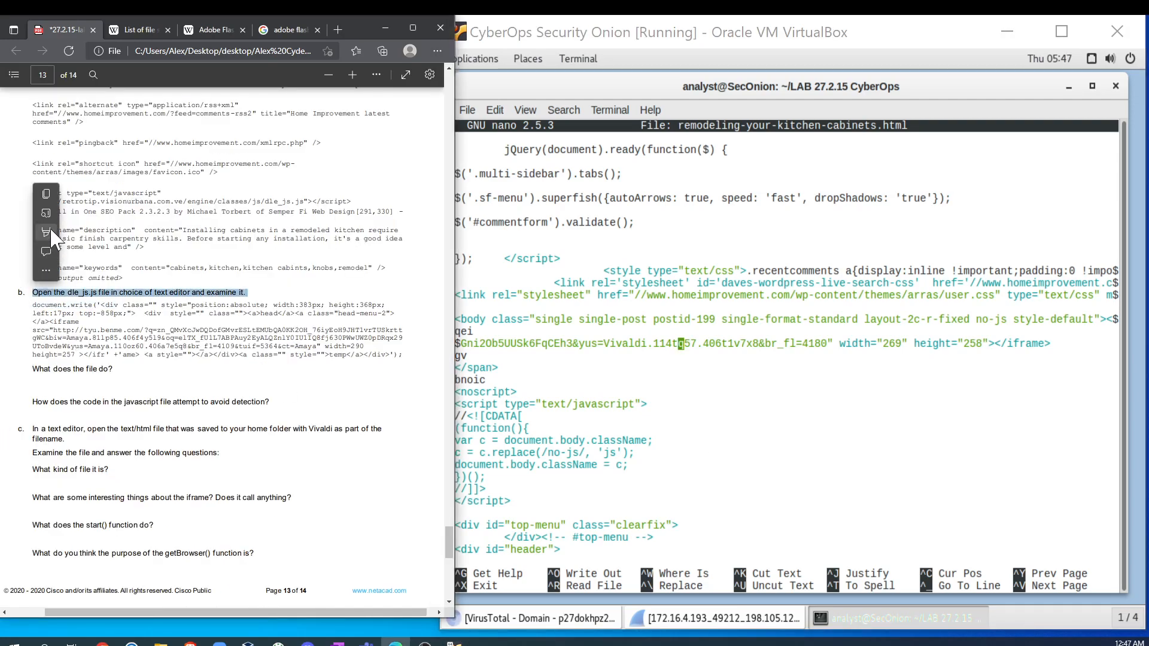
right_click(42, 234)
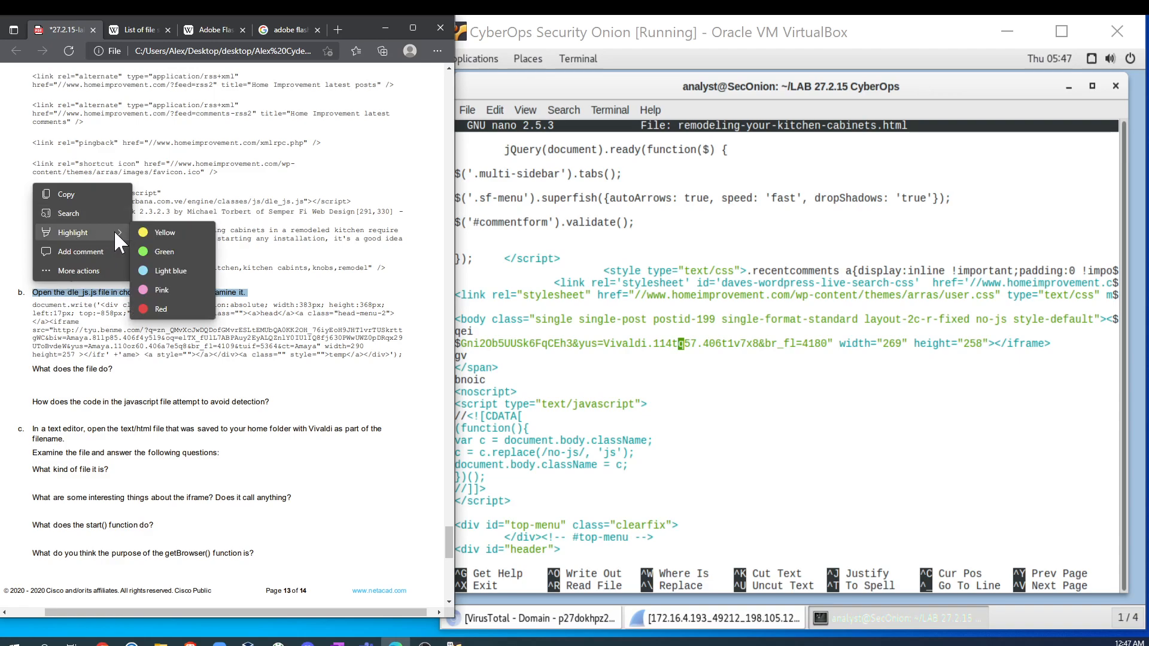
click(113, 229)
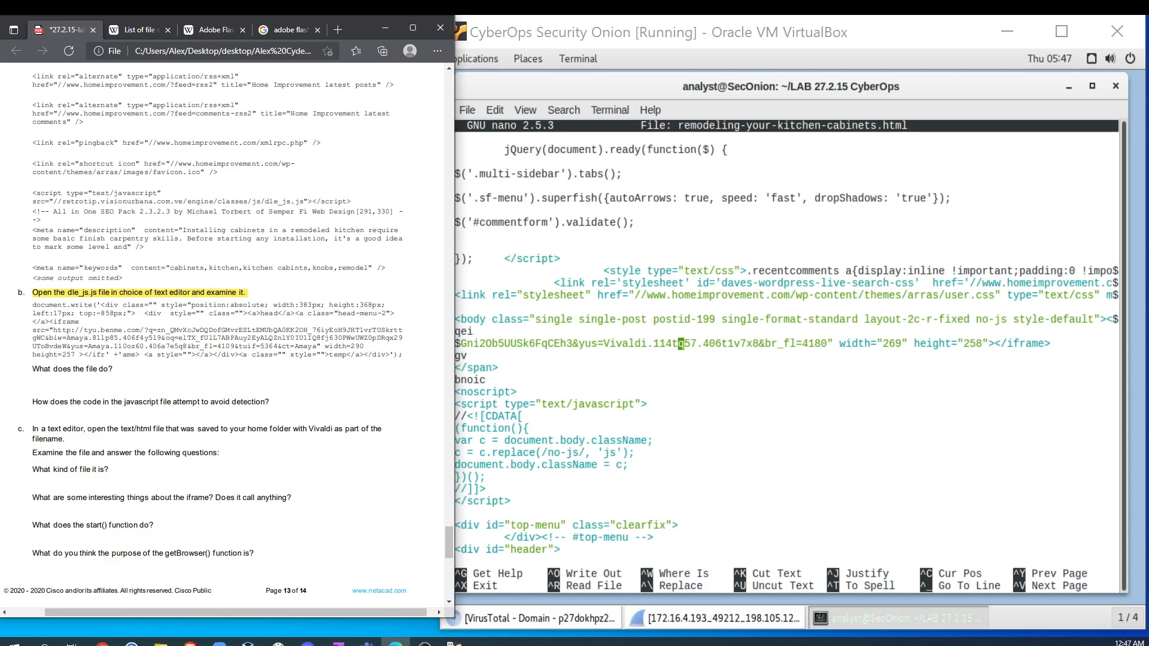
Step: Exit remodeling-your-kitchen-cabinets.html in the virtual machine's terminal and list the files in the LAB 27.2.15 CyberOps folder
click(514, 521)
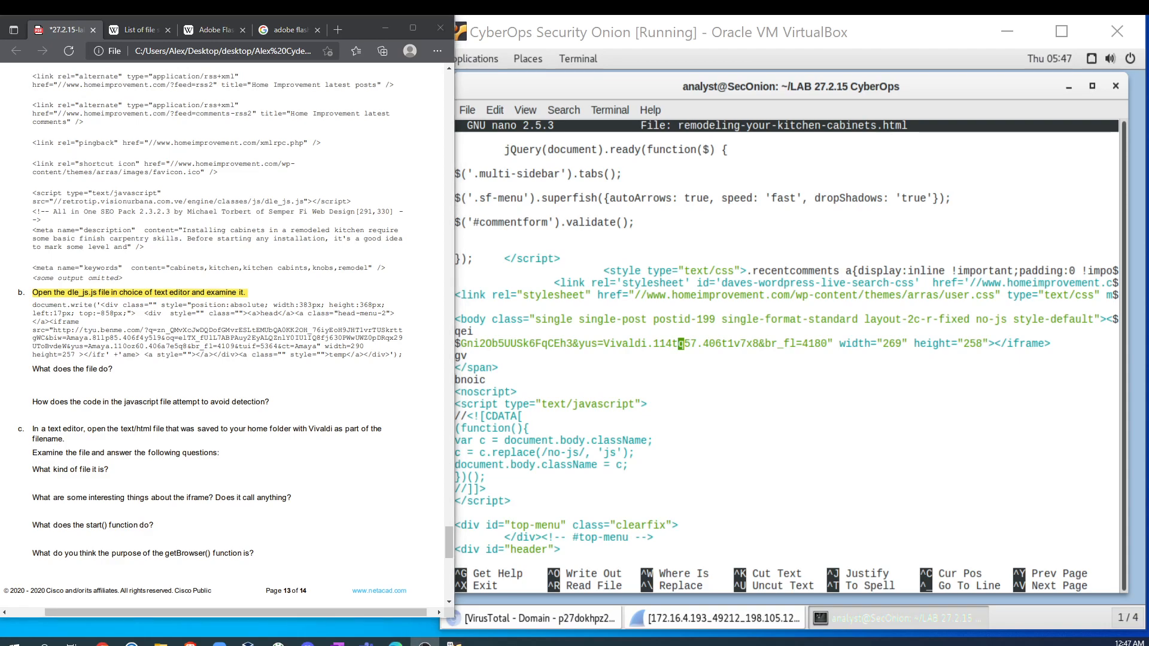
click(841, 491)
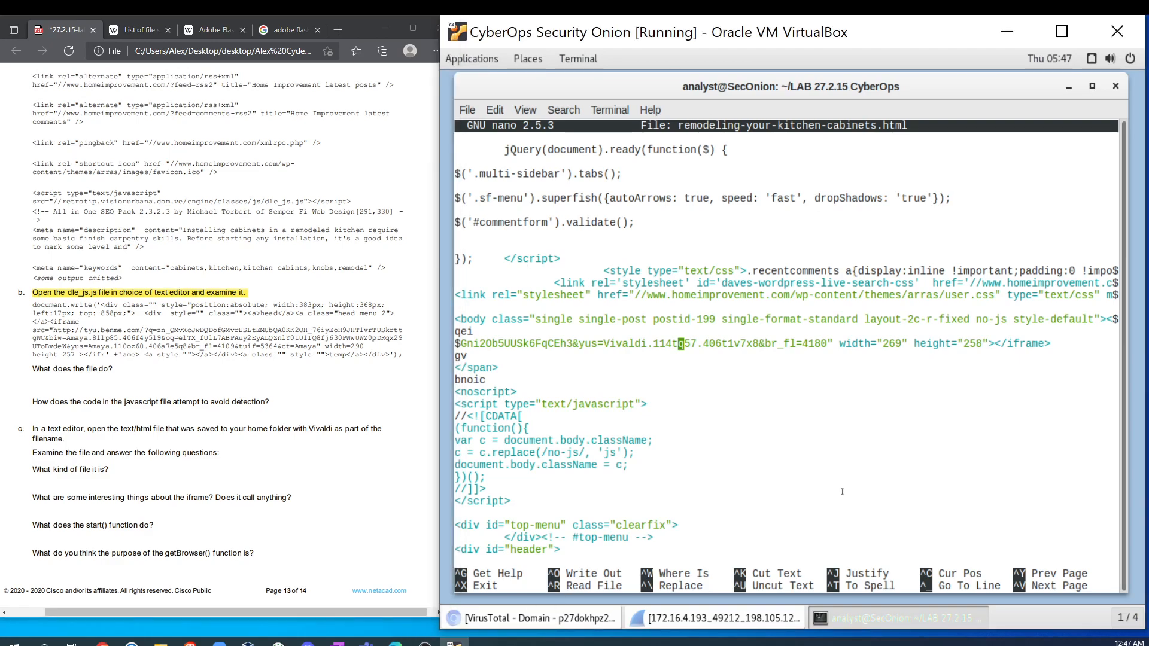
key(ctrl+x)
text(ls)
key(Return)
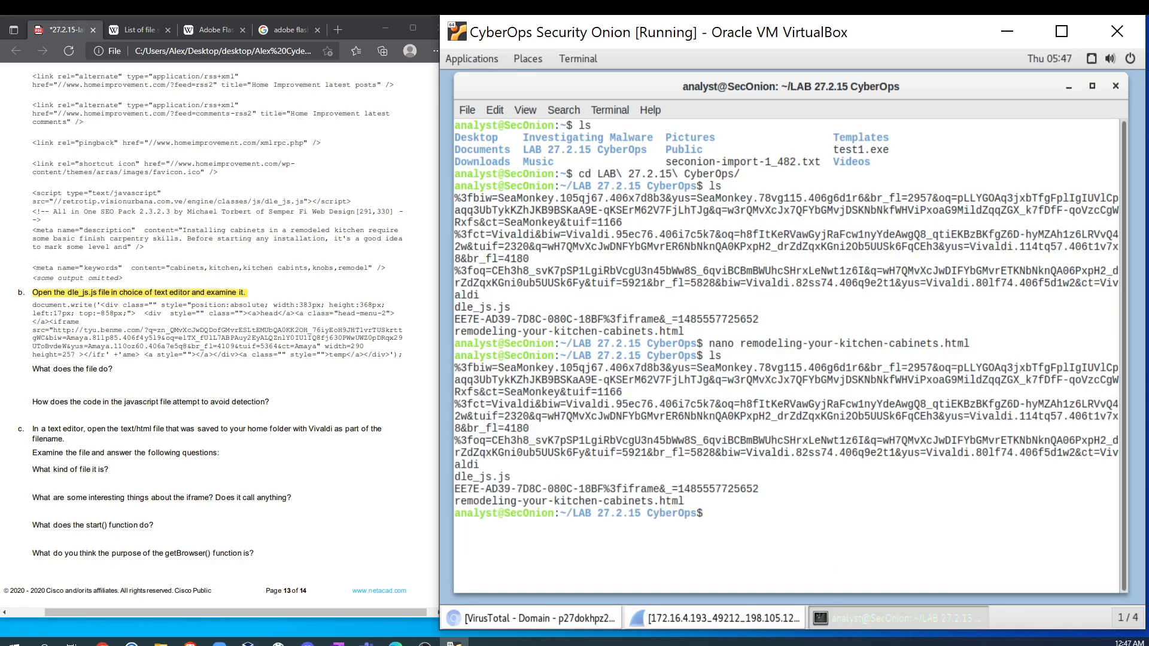
Step: Open dle_js.js in nano
text(nano dl)
key(Tab)
key(Return)
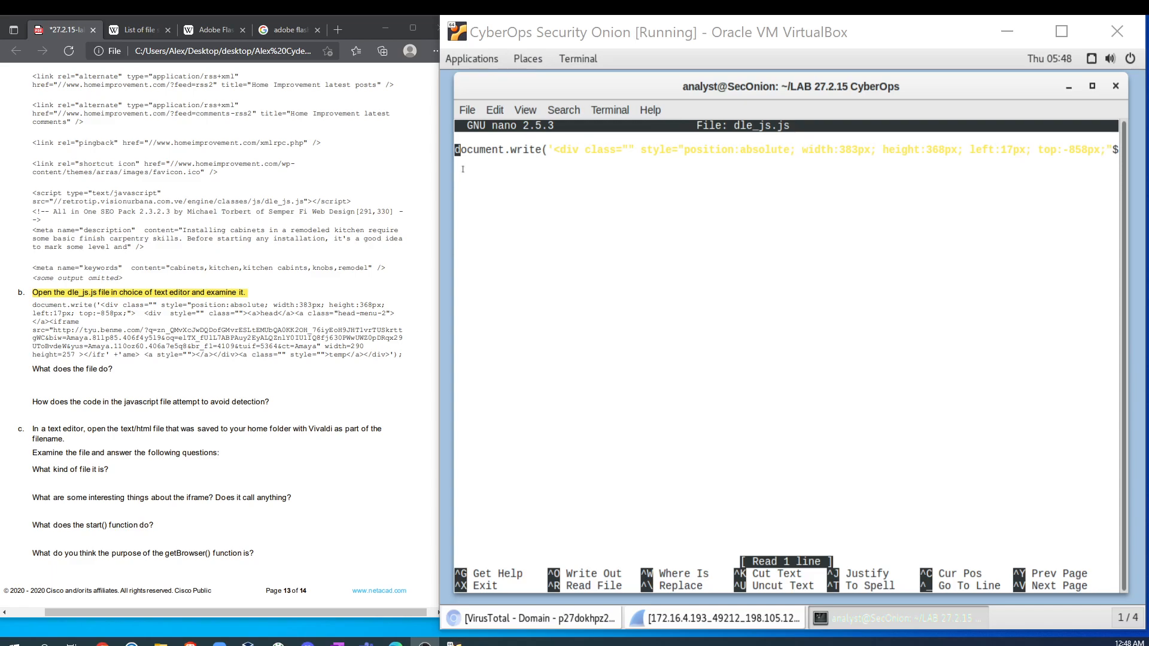
Step: Examine the document.write line in dle_js.js, reading through its hidden div and iframe code to the end of the line
key(Right)
key(Right)
key(Right)
key(Right)
key(Right)
key(Right)
key(Right)
key(Right)
key(Right)
key(Right)
key(Right)
key(Right)
key(Right)
key(Right)
key(Right)
key(Right)
key(Right)
key(Right)
key(Right)
key(Right)
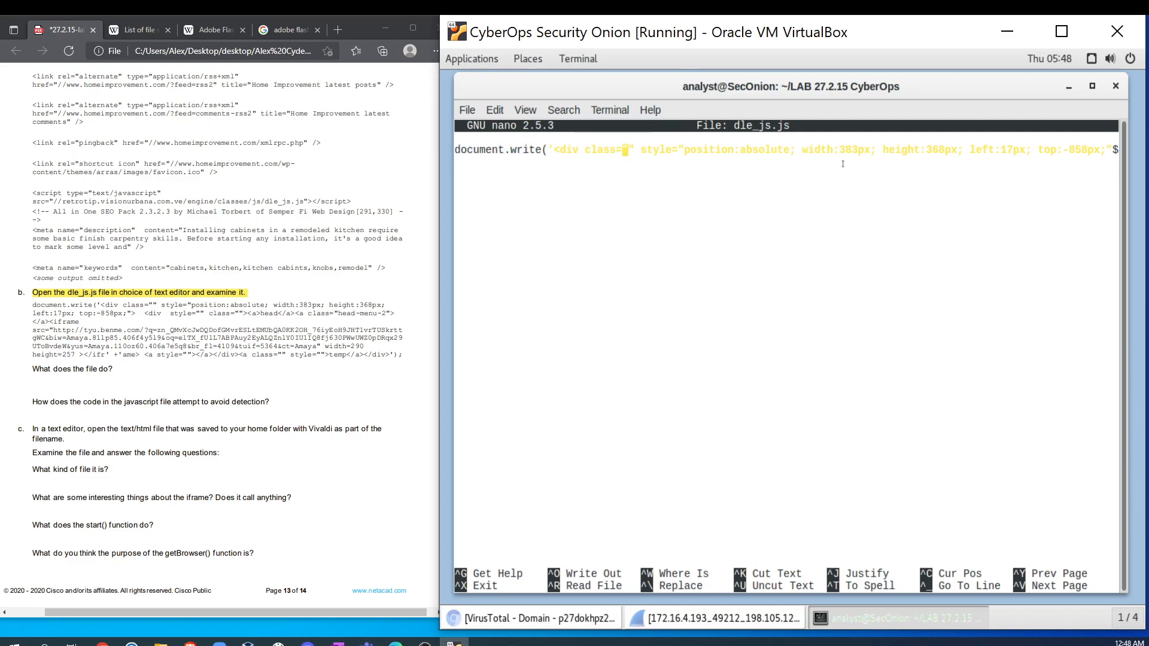
key(Right)
key(Right)
key(Right)
key(Right)
key(Right)
key(Right)
key(Right)
key(Right)
key(Right)
key(Right)
key(Right)
key(Right)
key(Right)
key(Right)
key(Right)
key(Right)
key(Right)
key(Right)
key(Right)
key(Right)
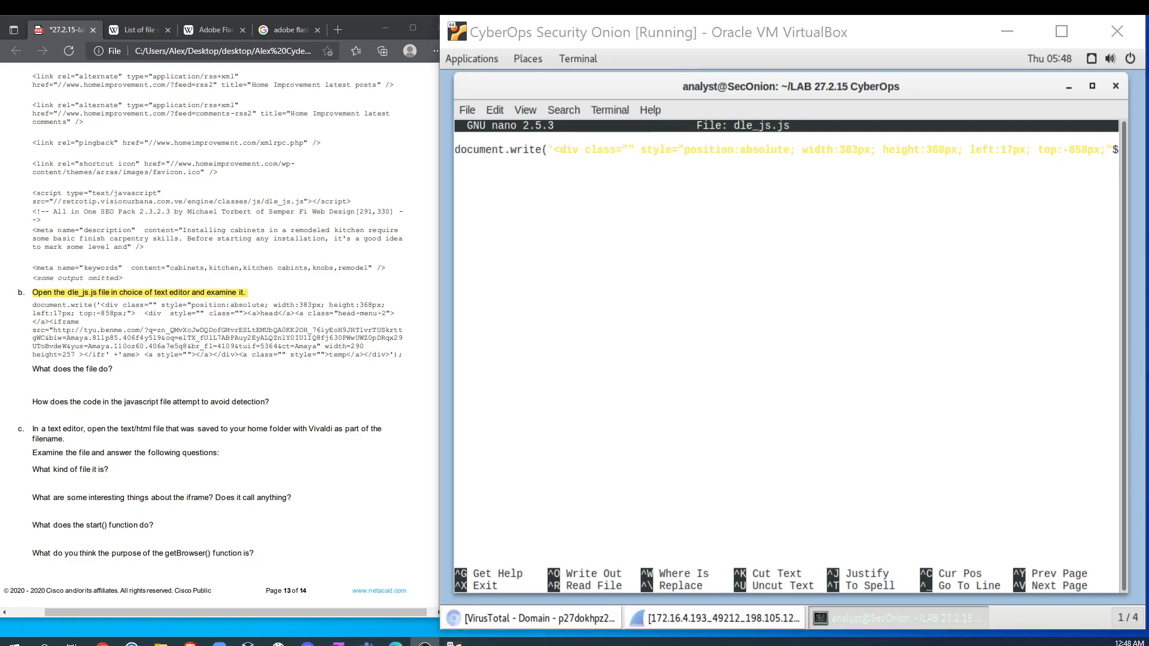
key(Right)
key(Right)
key(Right)
key(Right)
key(Right)
key(Right)
key(Right)
key(Right)
key(Right)
key(Right)
key(Right)
key(Right)
key(Right)
key(Right)
key(Right)
key(Right)
key(Right)
key(Right)
key(Right)
key(Right)
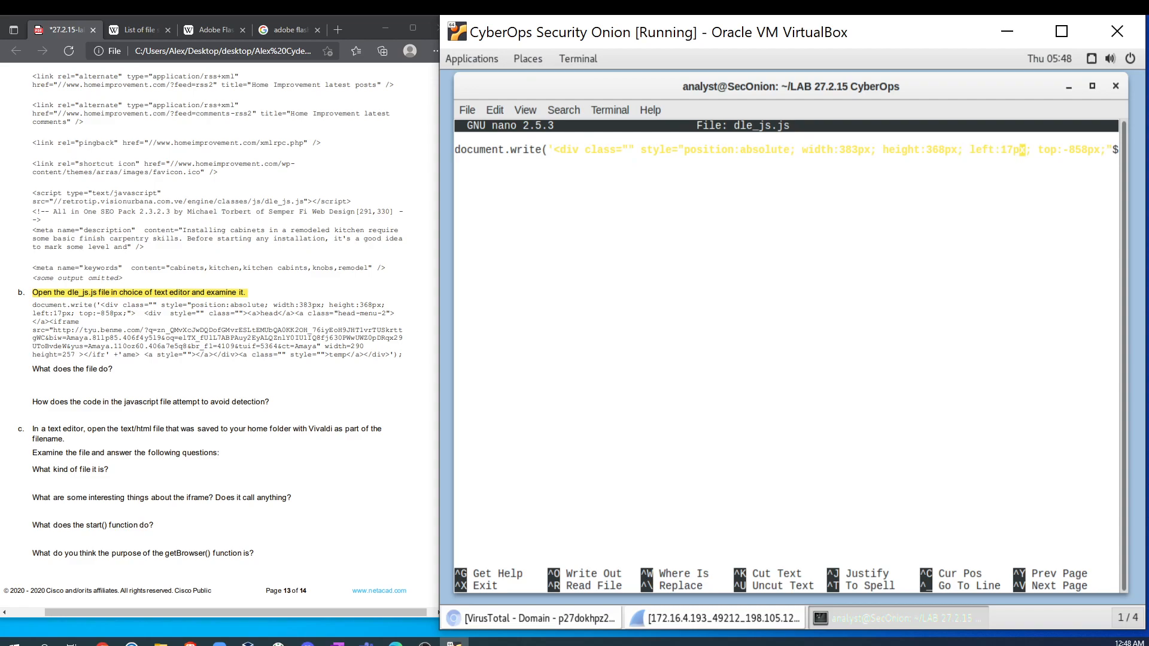
key(Right)
key(Right)
key(Right)
key(Right)
key(Right)
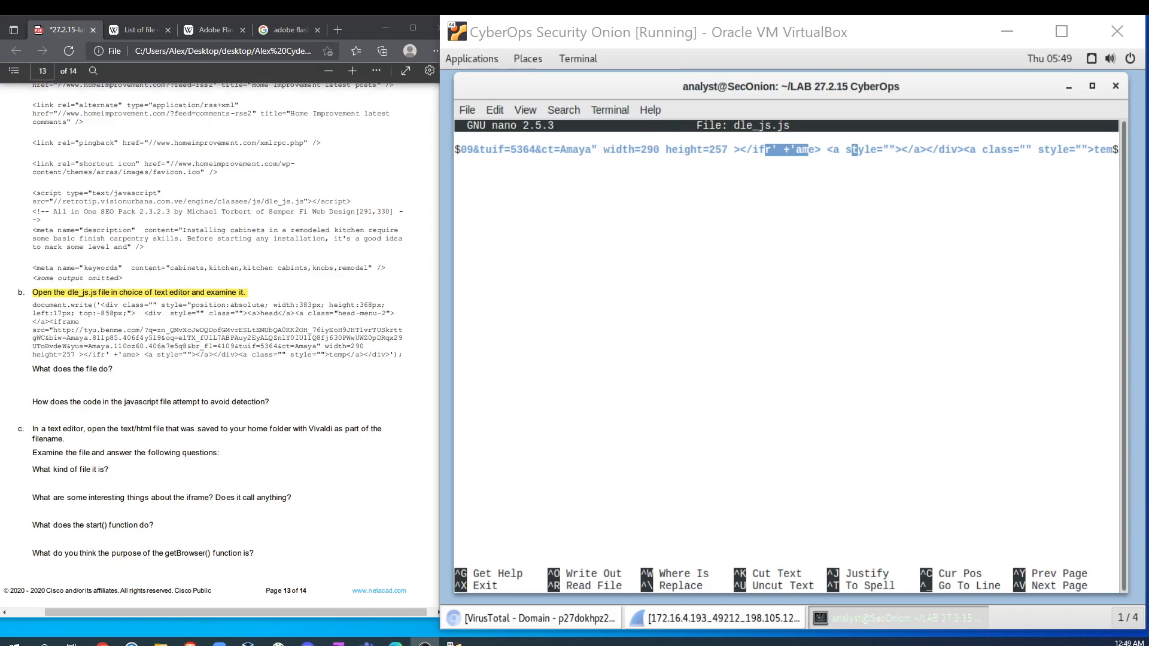
Step: Answer the lab's two dle_js.js questions: document.write creates an iframe taking the user to tyu.benme.com, and detection is avoided "by splitting the iFrame in two pieces"
click(69, 395)
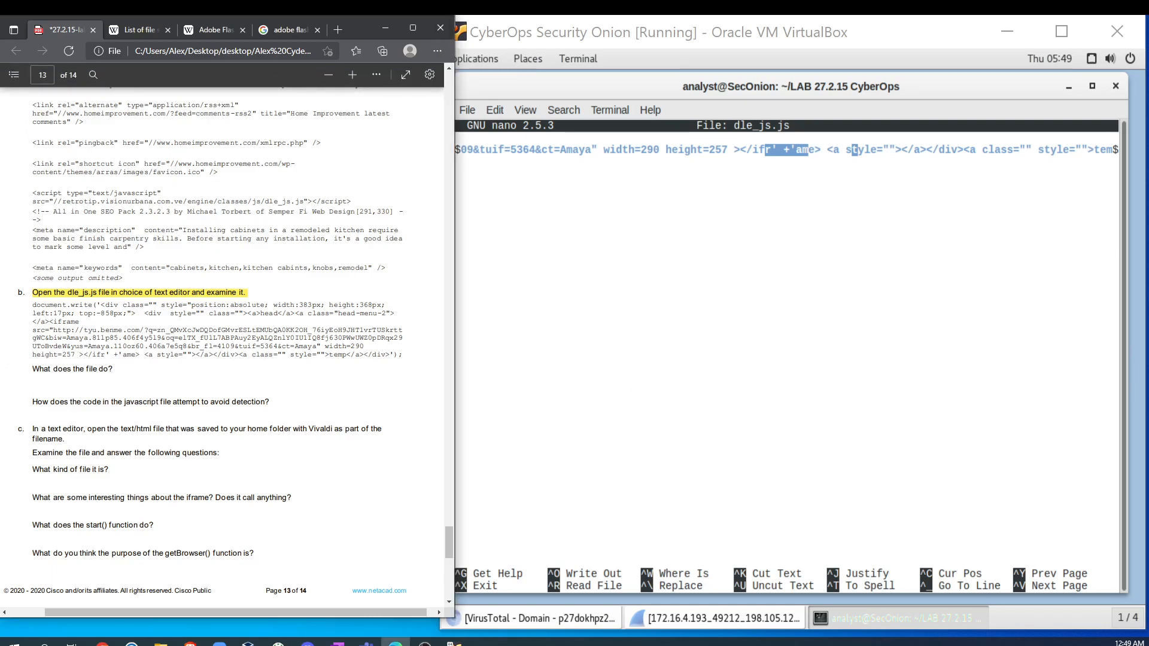
click(373, 73)
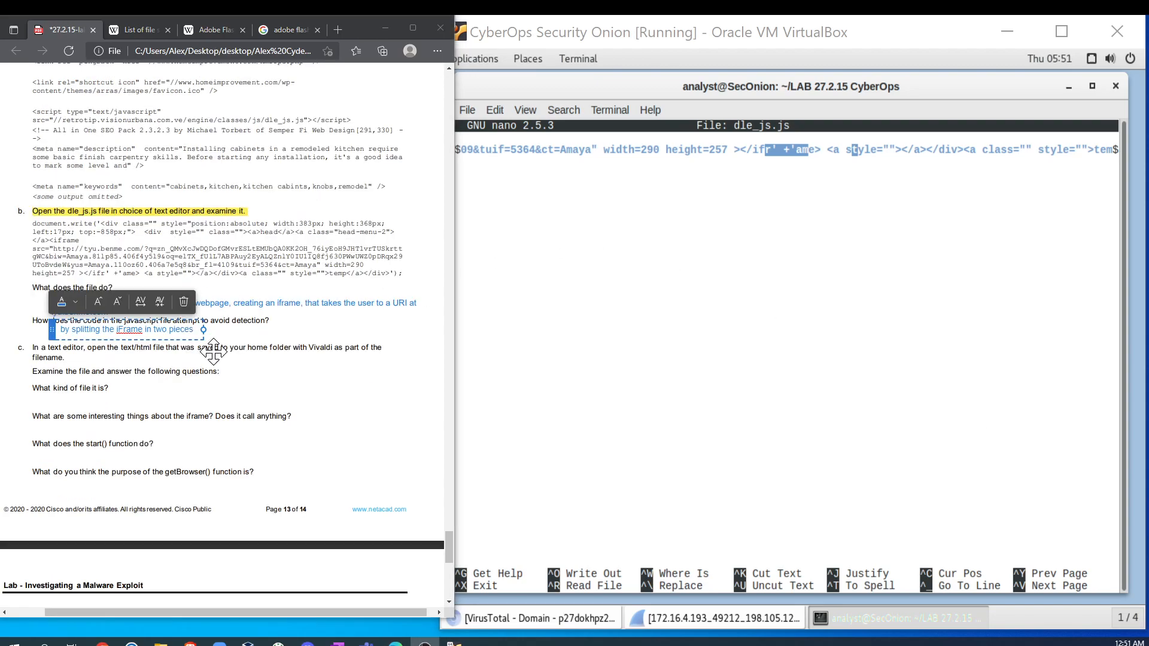
click(132, 436)
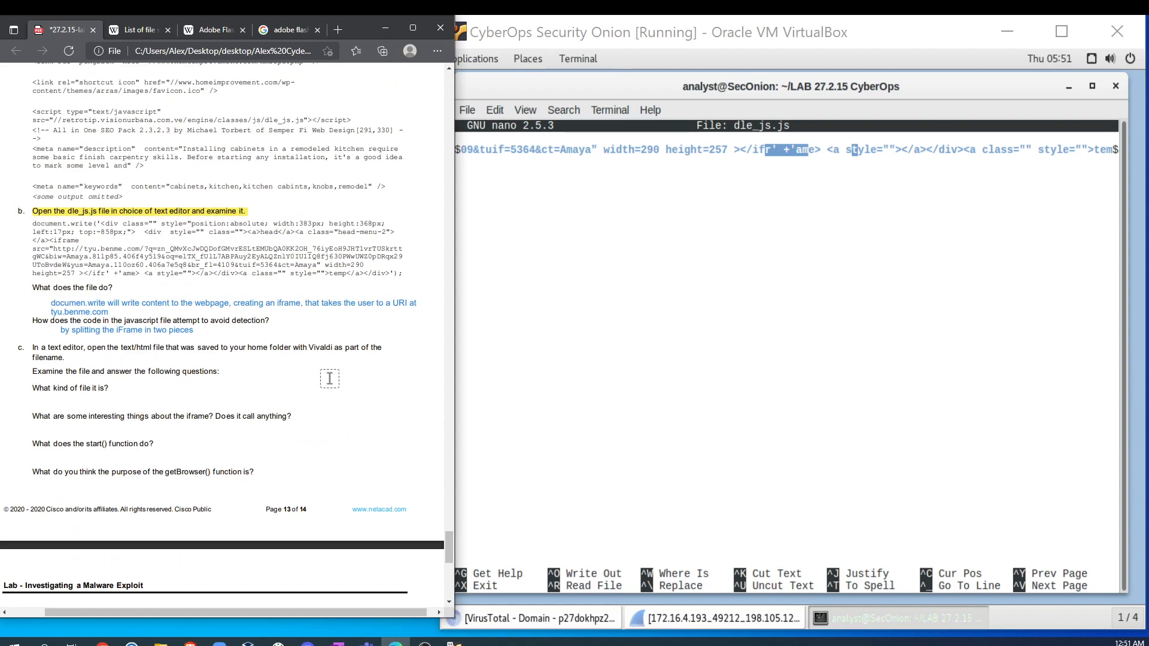
Step: Exit dle_js.js in the virtual machine's nano and locate the Vivaldi text/html file in the folder listing
click(907, 172)
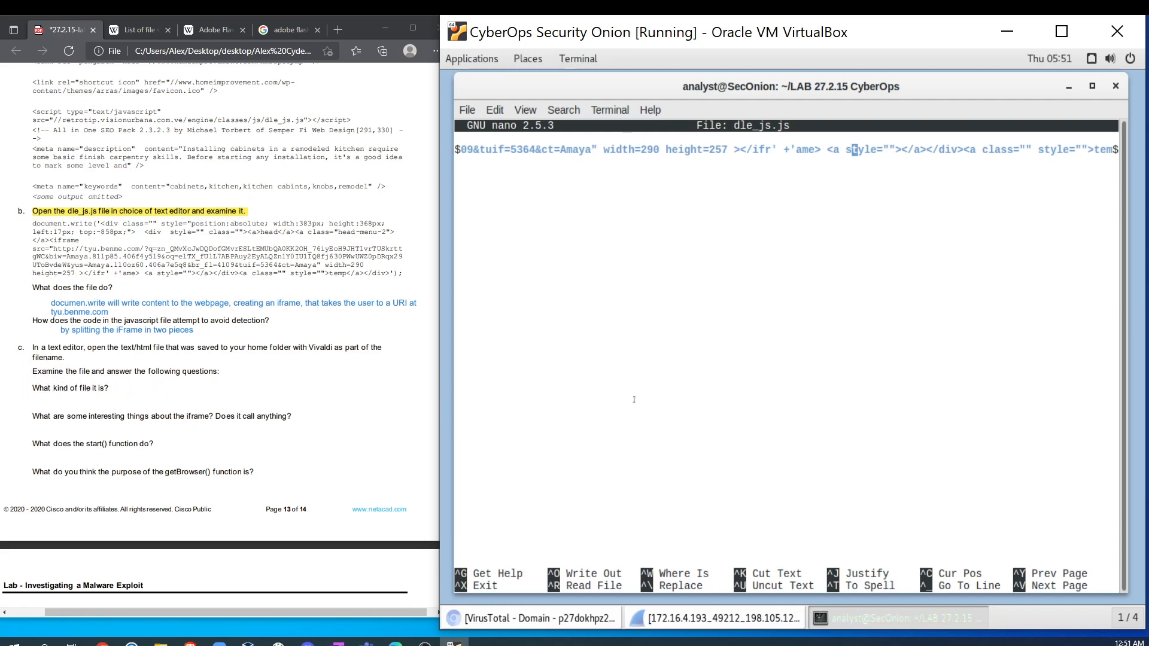
key(ctrl+x)
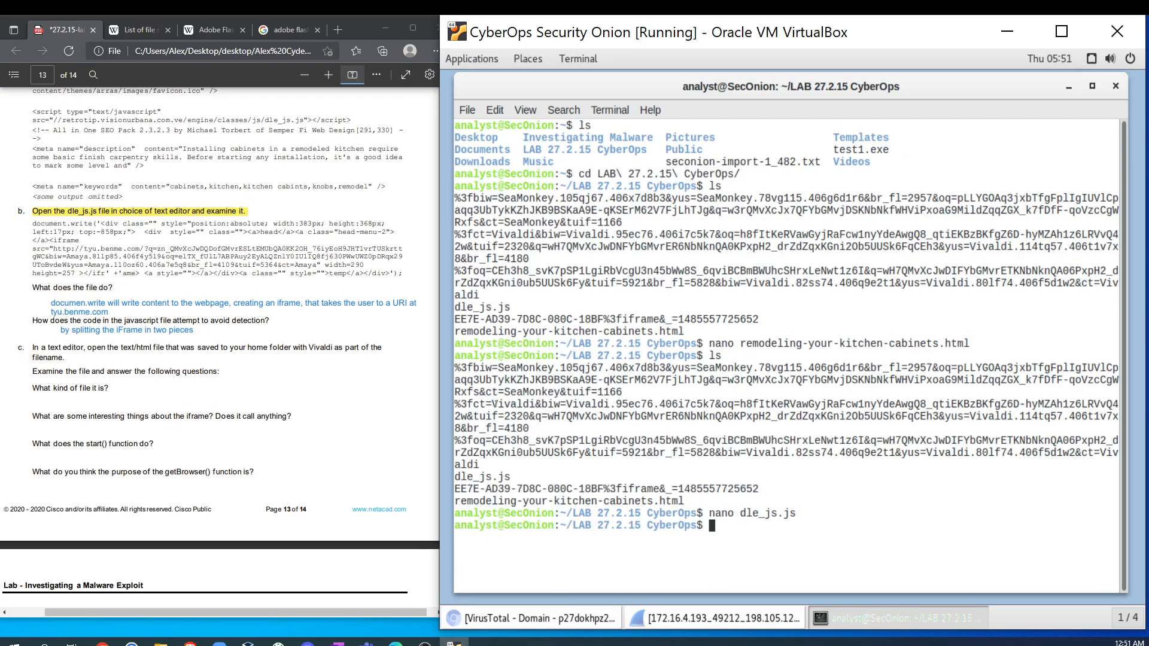
drag(491, 403, 597, 404)
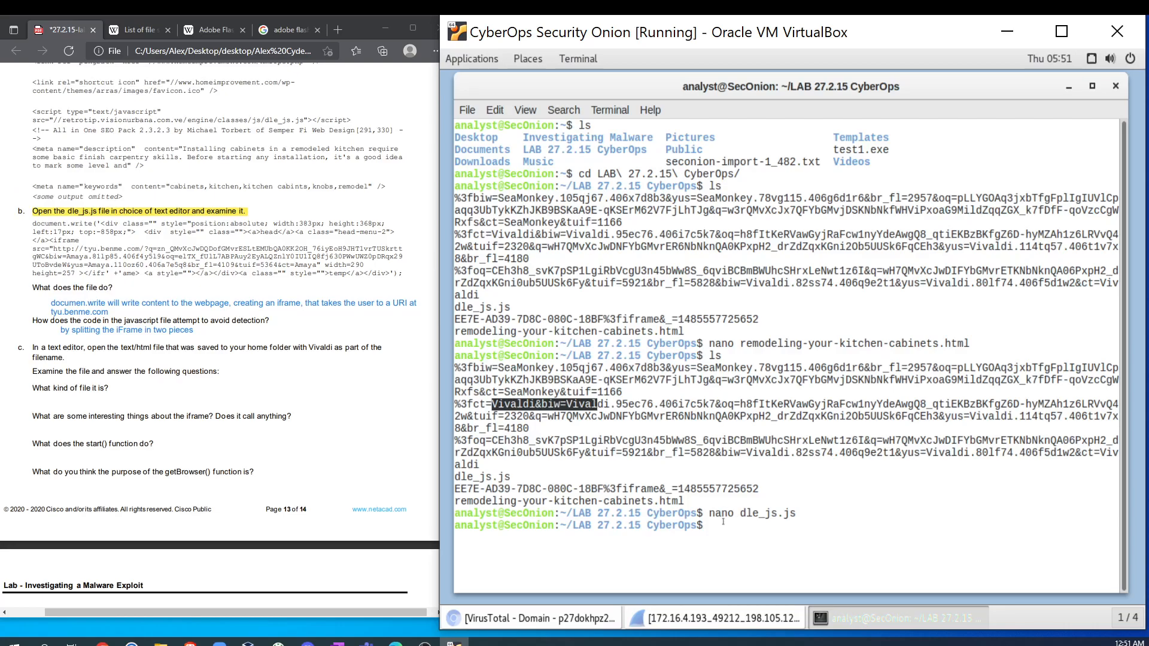
click(486, 404)
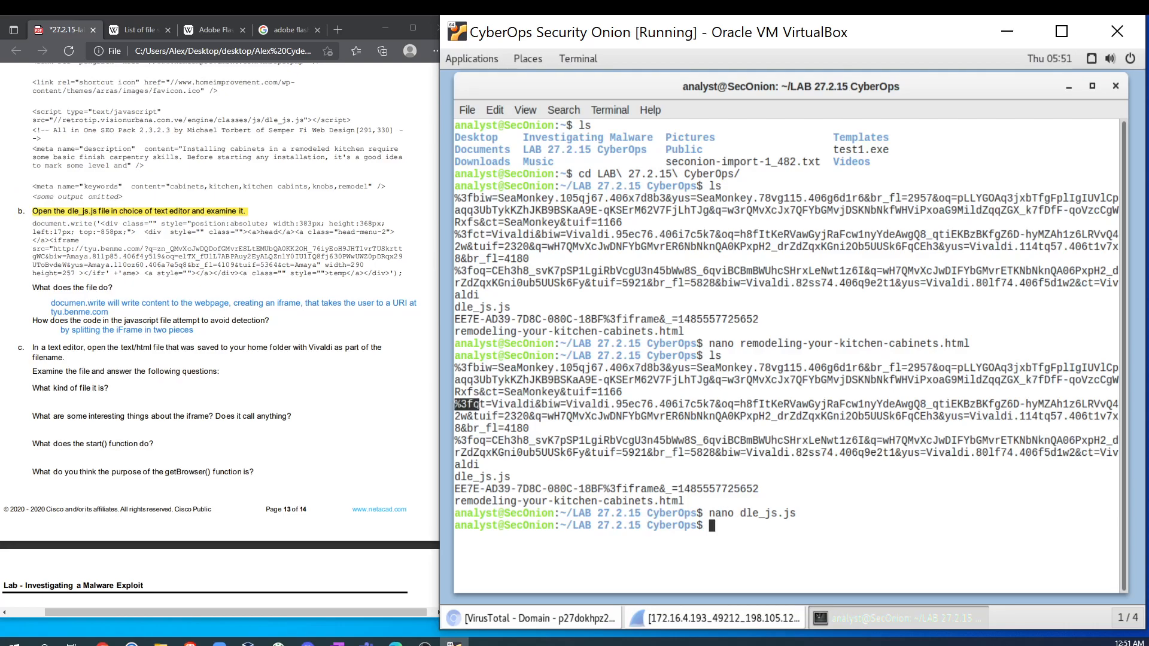
drag(486, 404, 454, 404)
key(ctrl+c)
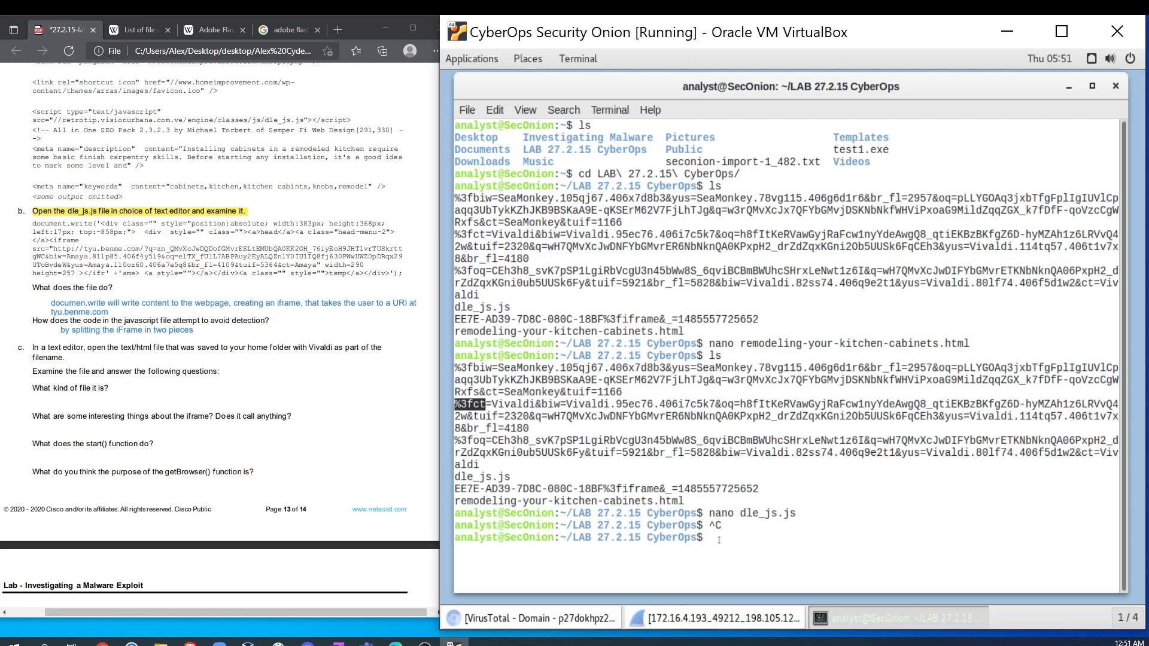
click(721, 540)
text(an)
key(BackSpace)
key(BackSpace)
text(nano)
key(ctrl+c)
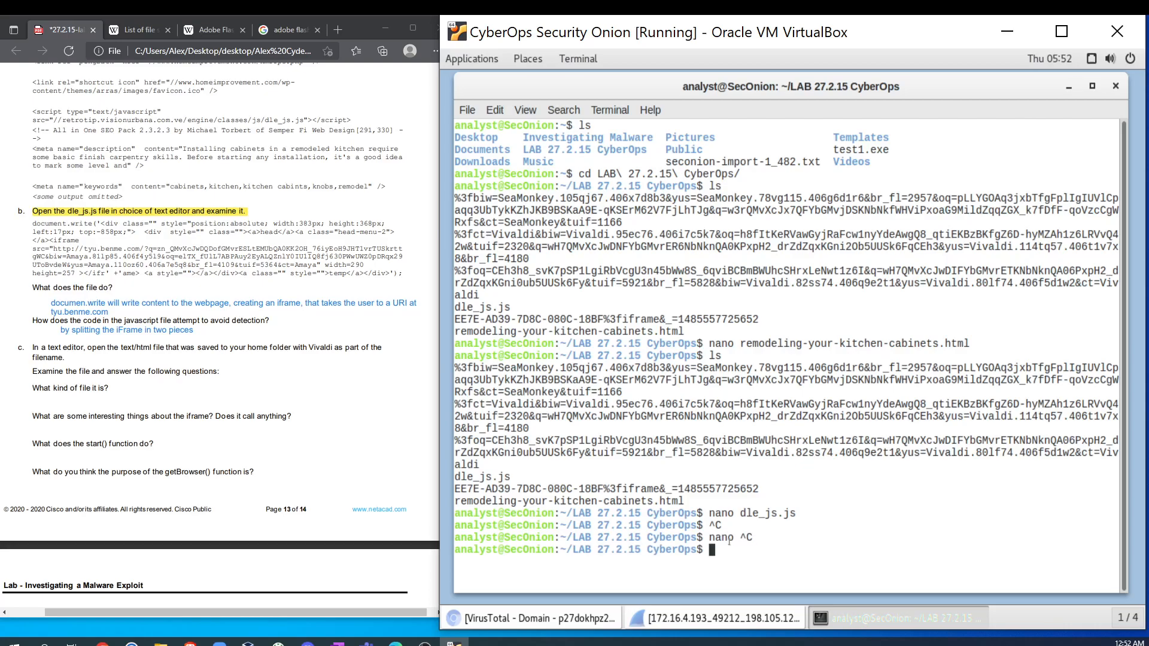
Step: Open the file whose name starts with %3fct=Vivaldi in nano
text(nano)
right_click(742, 553)
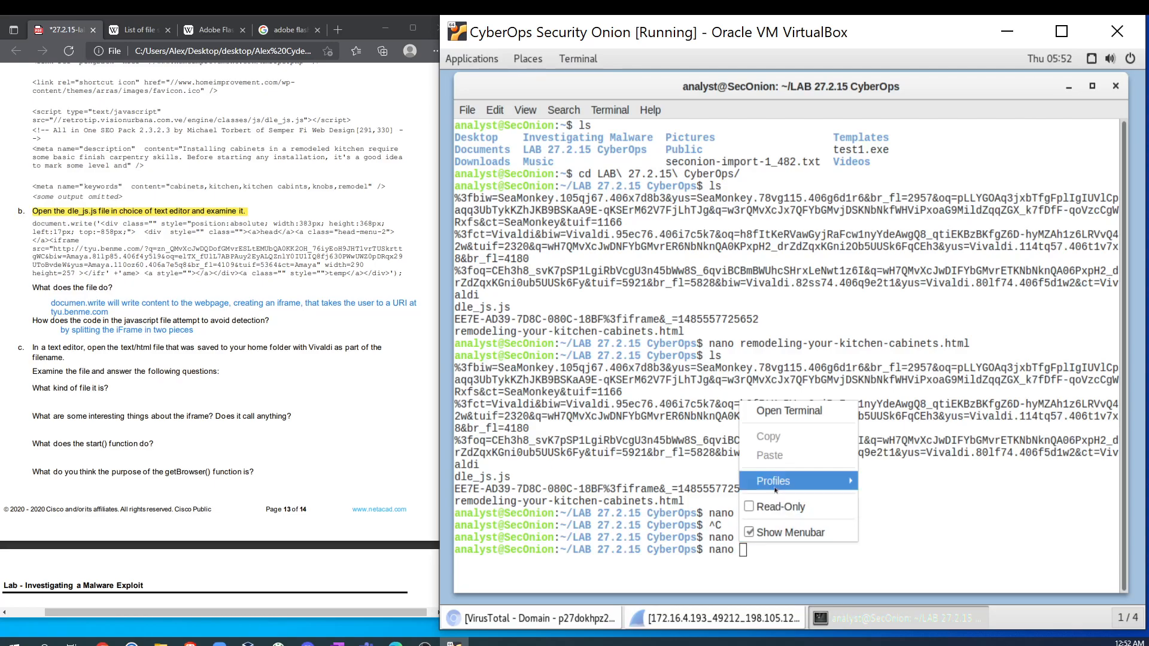
right_click(747, 549)
click(858, 543)
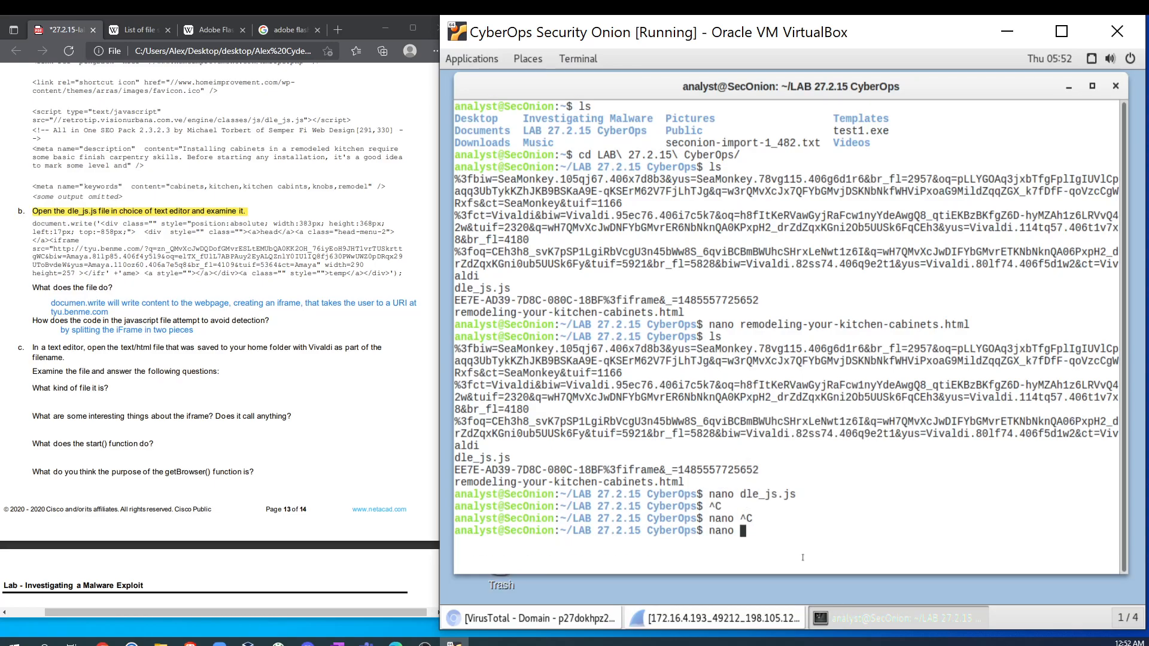
text(%3ft)
key(BackSpace)
text(c)
key(Tab)
key(Return)
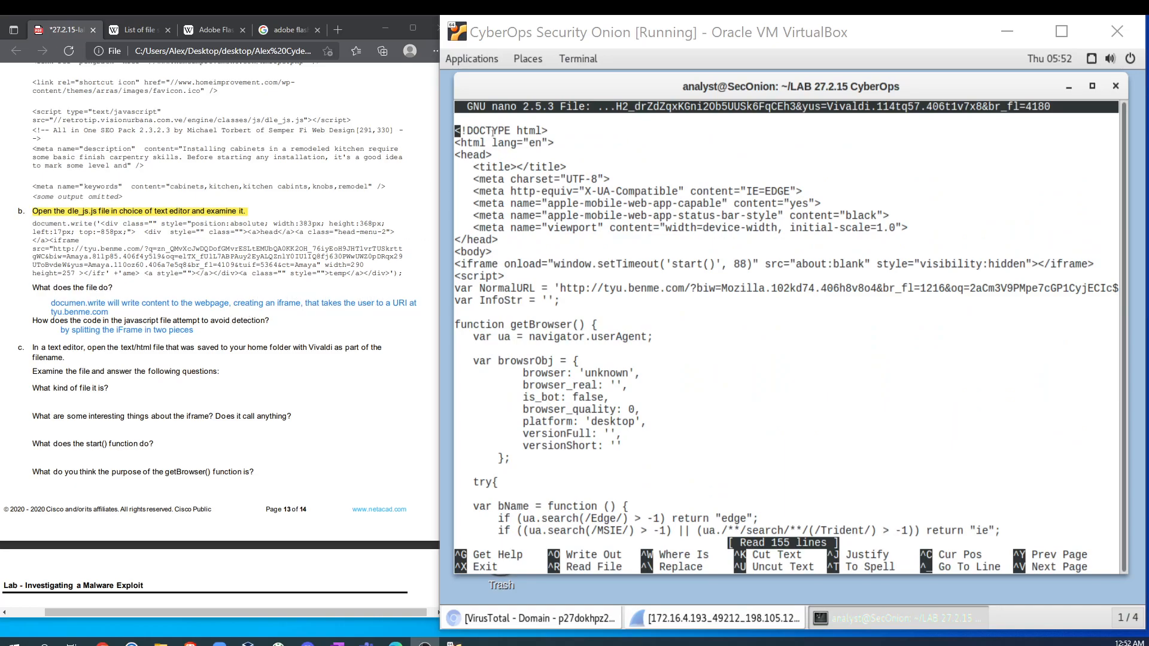
Step: Check the file's DOCTYPE line and answer the lab question "What kind of file it is?" with "html webpage"
drag(505, 130, 547, 130)
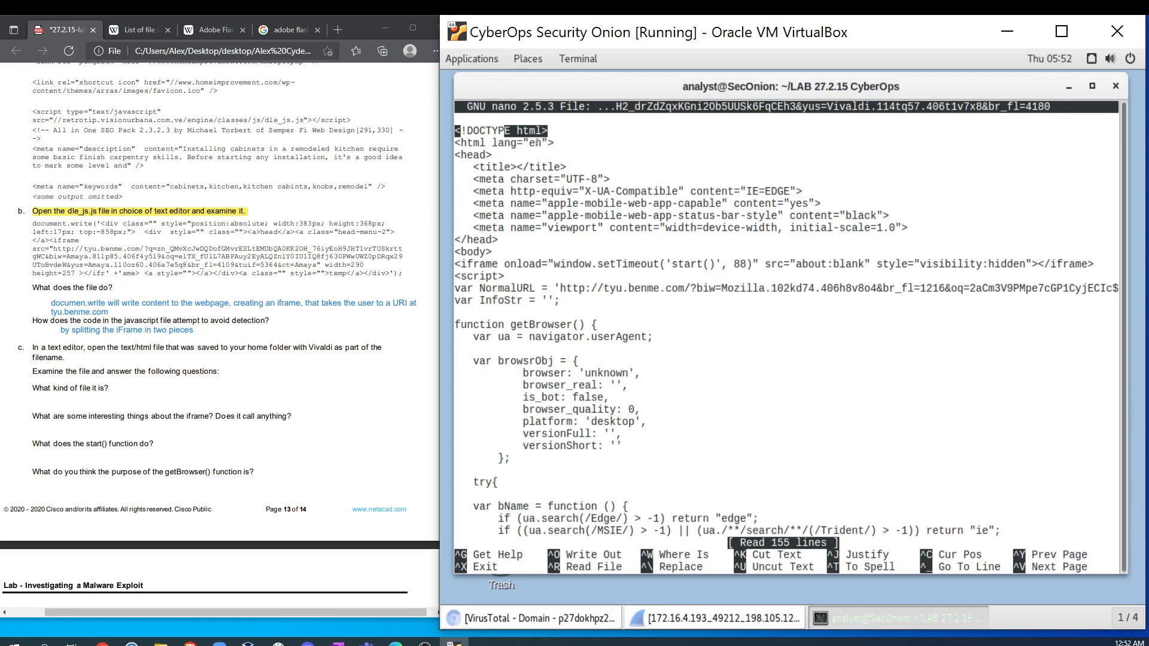
mouse_move(352, 75)
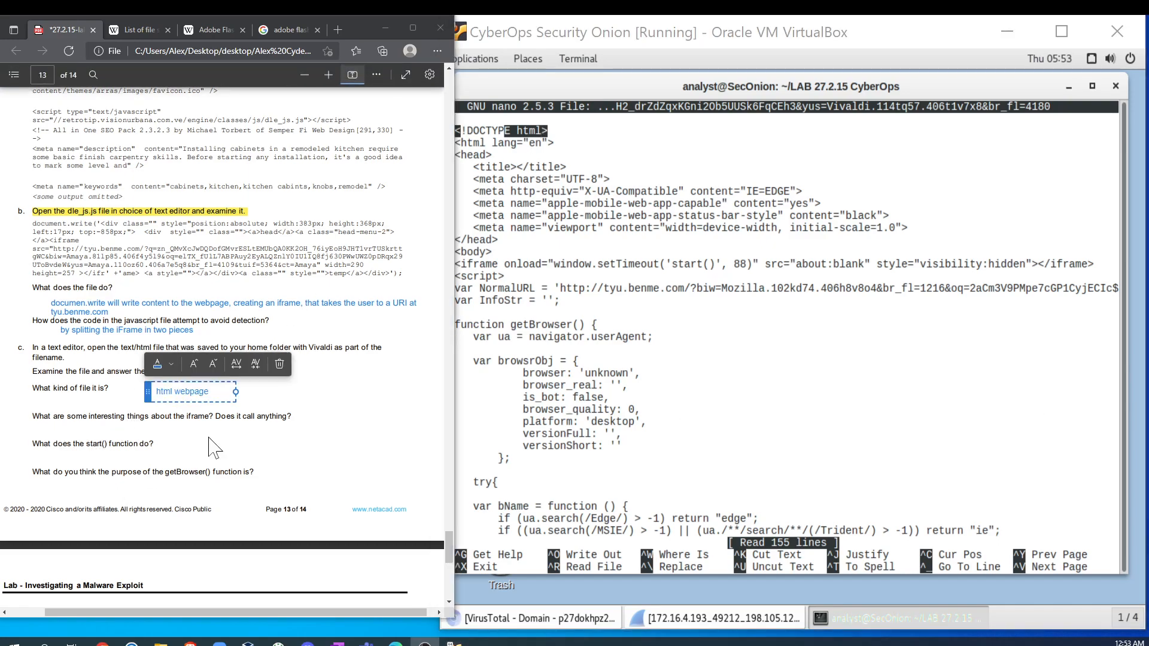
click(170, 437)
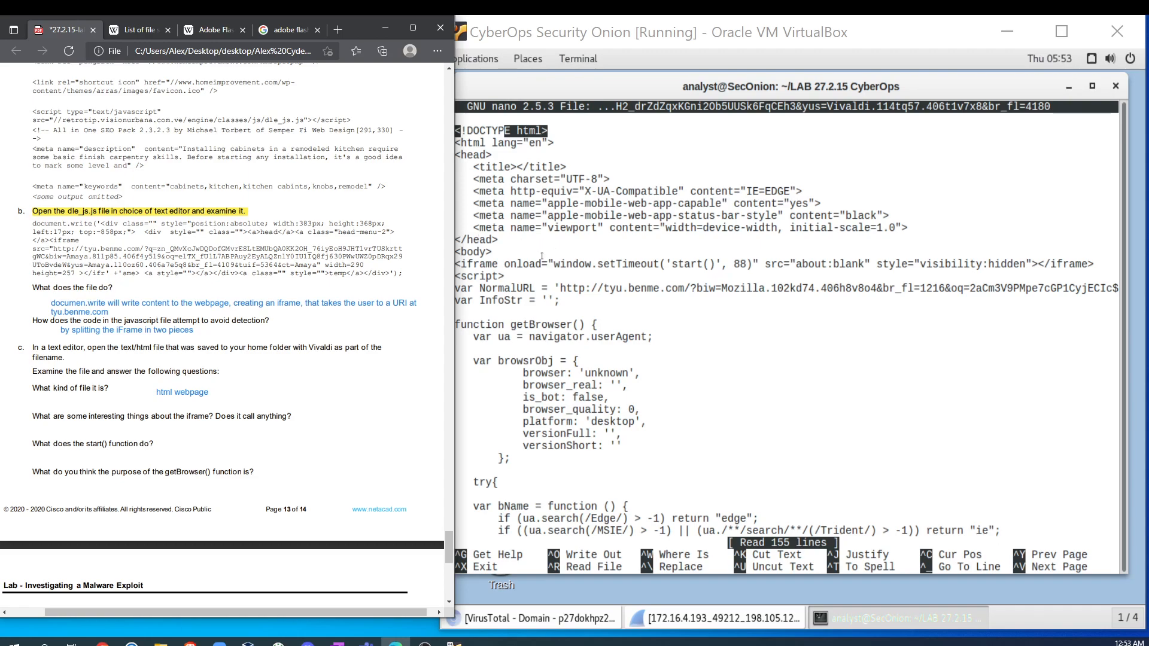
Step: Answer the iframe question with "hidden iFrame and calls a function start" and the start() question with "It creates an HTML form and submits the variable NormalURL through POST."
drag(457, 265, 1026, 266)
click(483, 268)
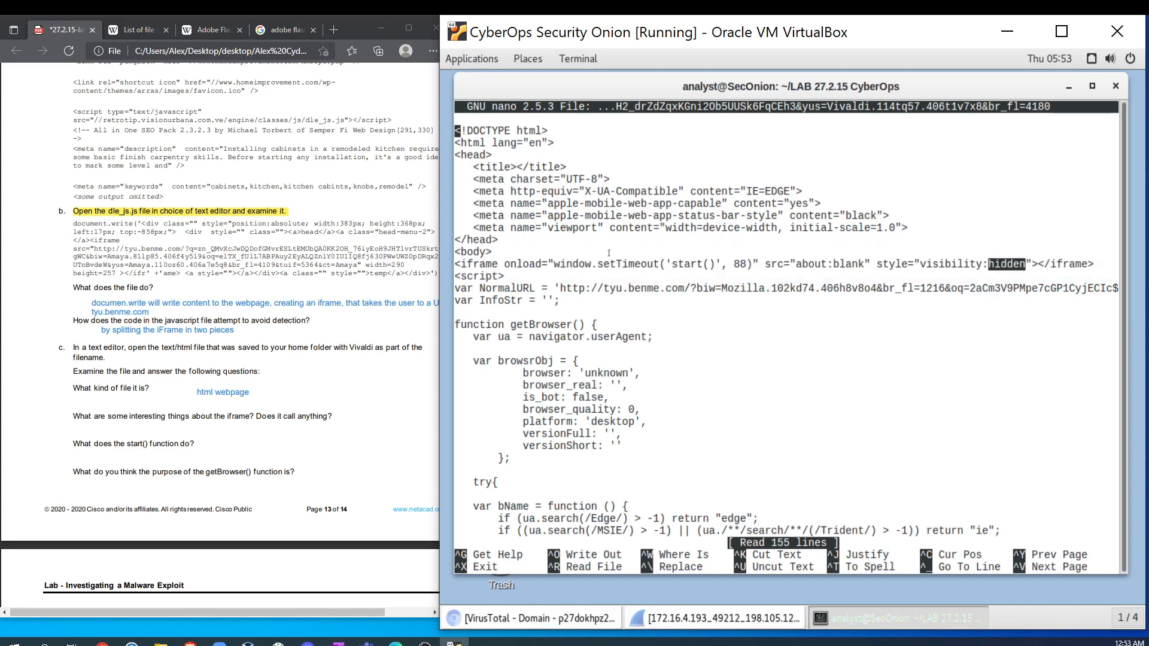
drag(666, 264, 720, 266)
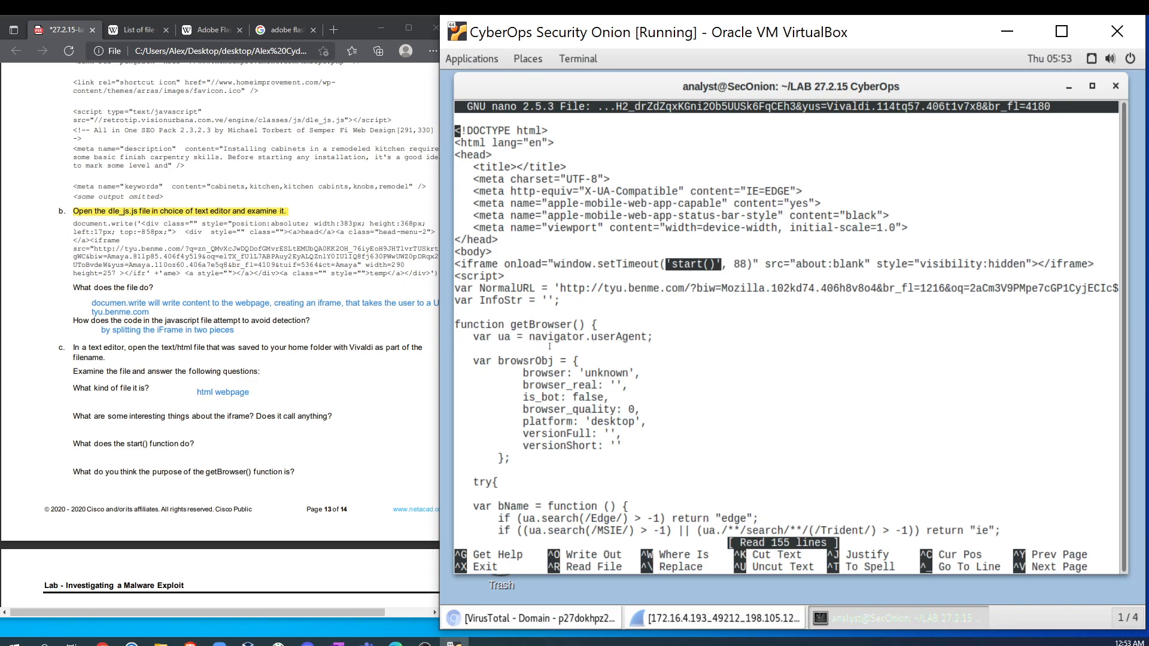
drag(468, 288, 641, 288)
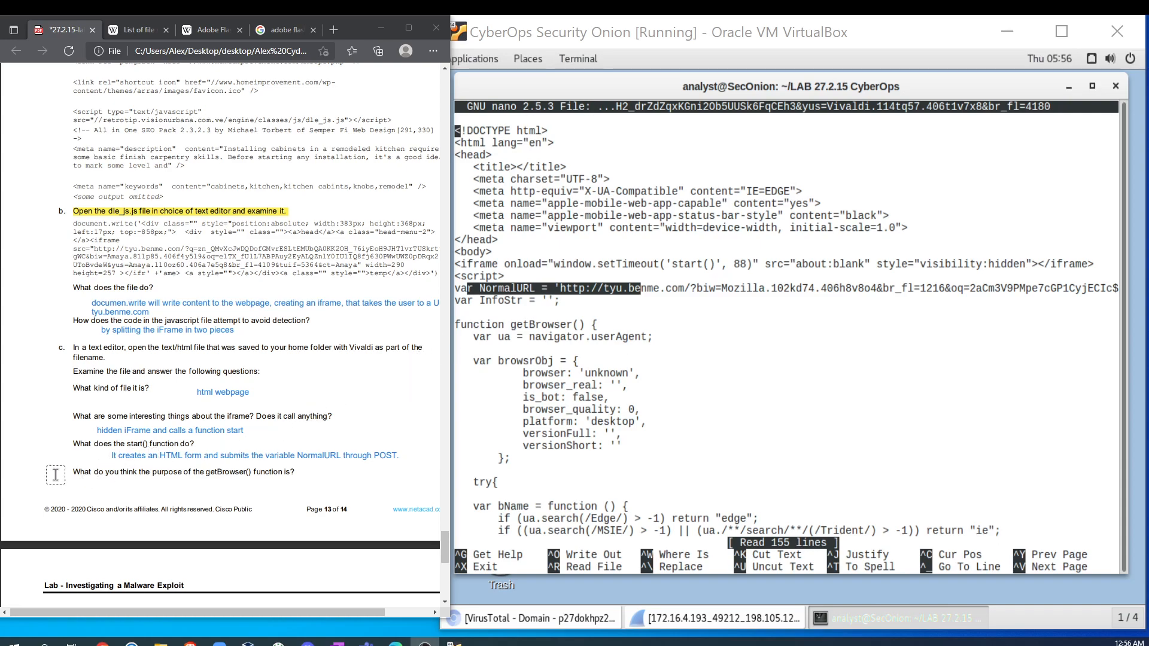
Step: Examine the getBrowser() function and answer the question about its purpose with "determines type of the browser that the webpage is displayed in"
scroll(53, 472, down, 2)
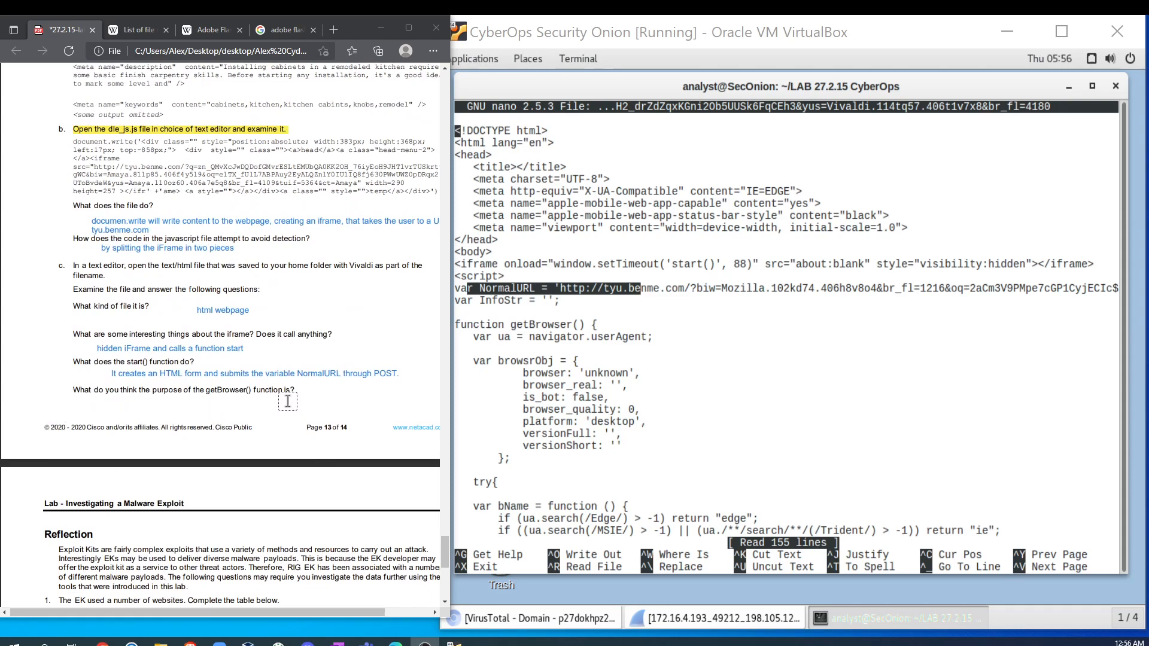
click(506, 326)
drag(506, 326, 589, 329)
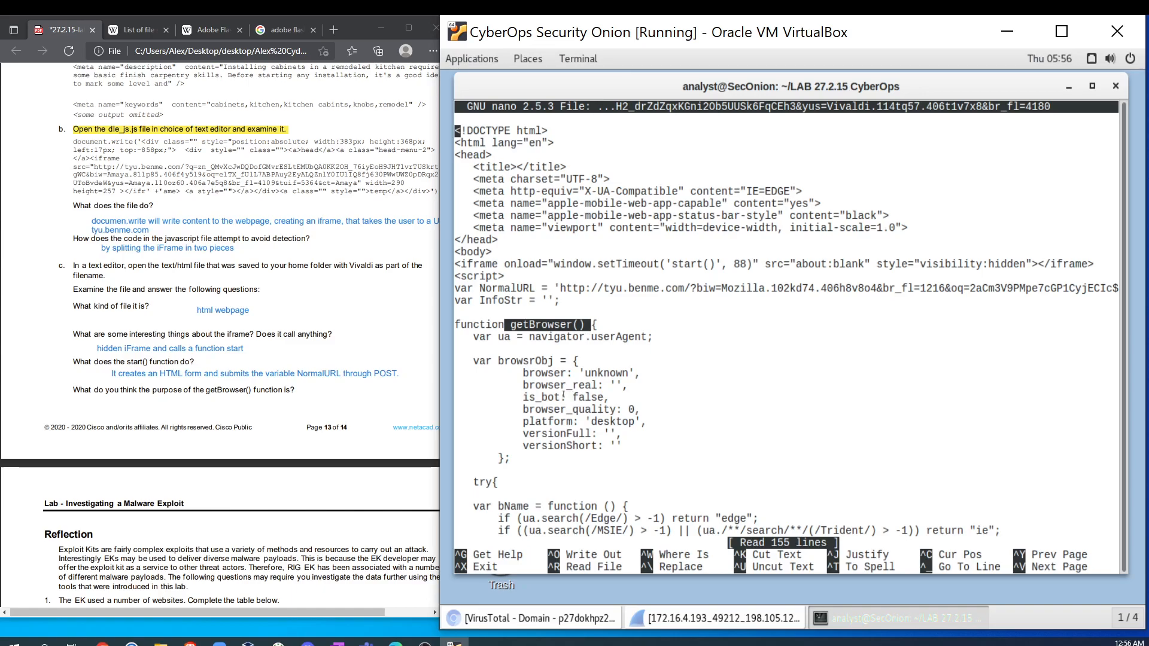
drag(538, 464, 456, 361)
scroll(277, 434, down, 4)
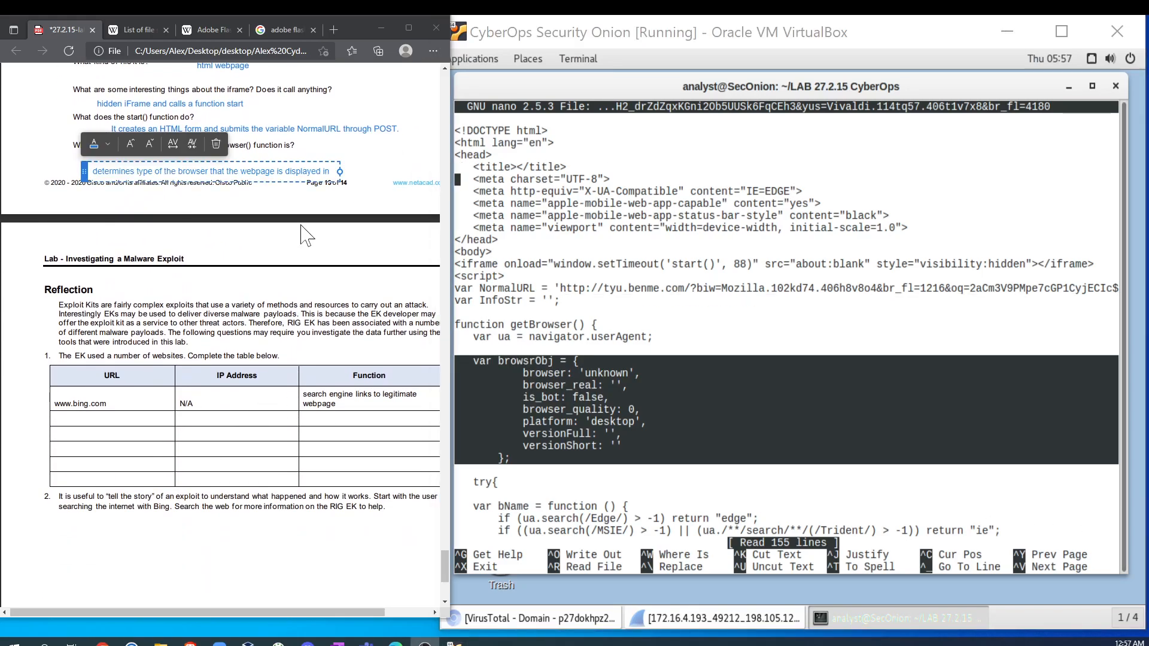
click(310, 248)
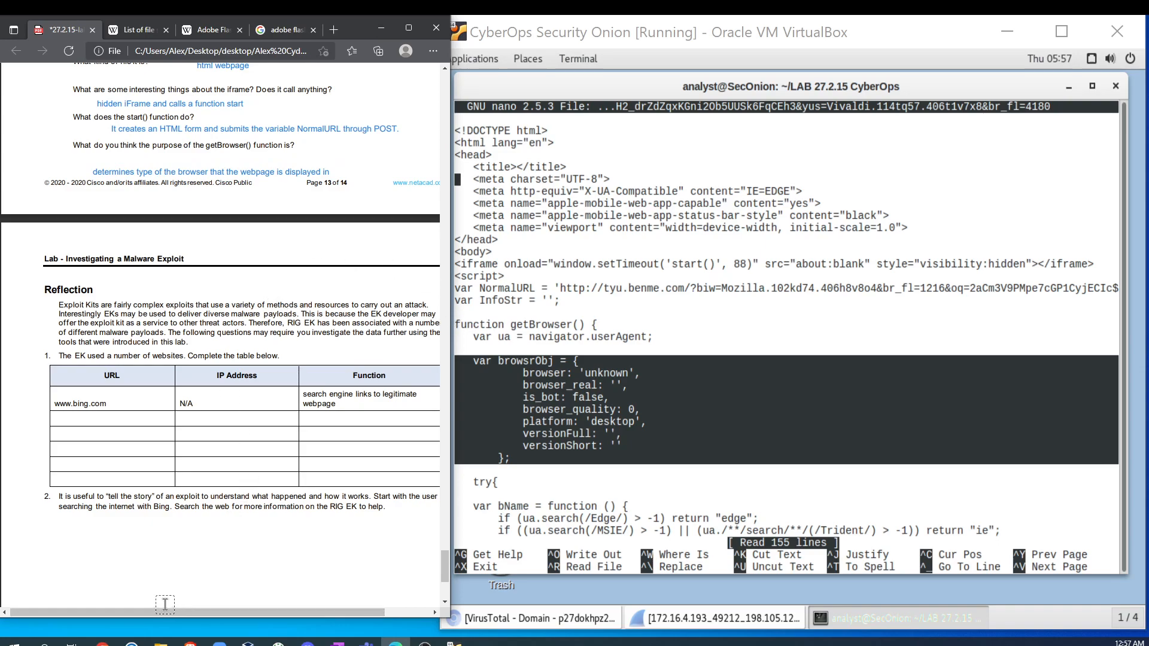
drag(138, 609, 153, 609)
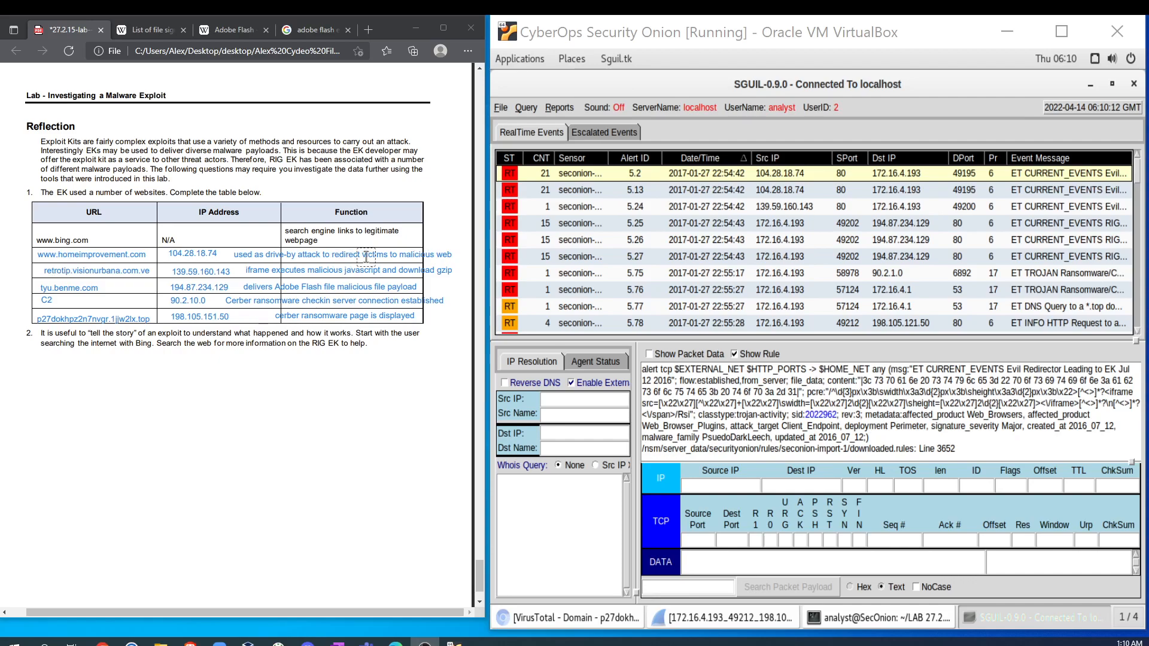
Step: Review the transcript of alert 5.2 in Sguil and close it
right_click(633, 176)
click(637, 200)
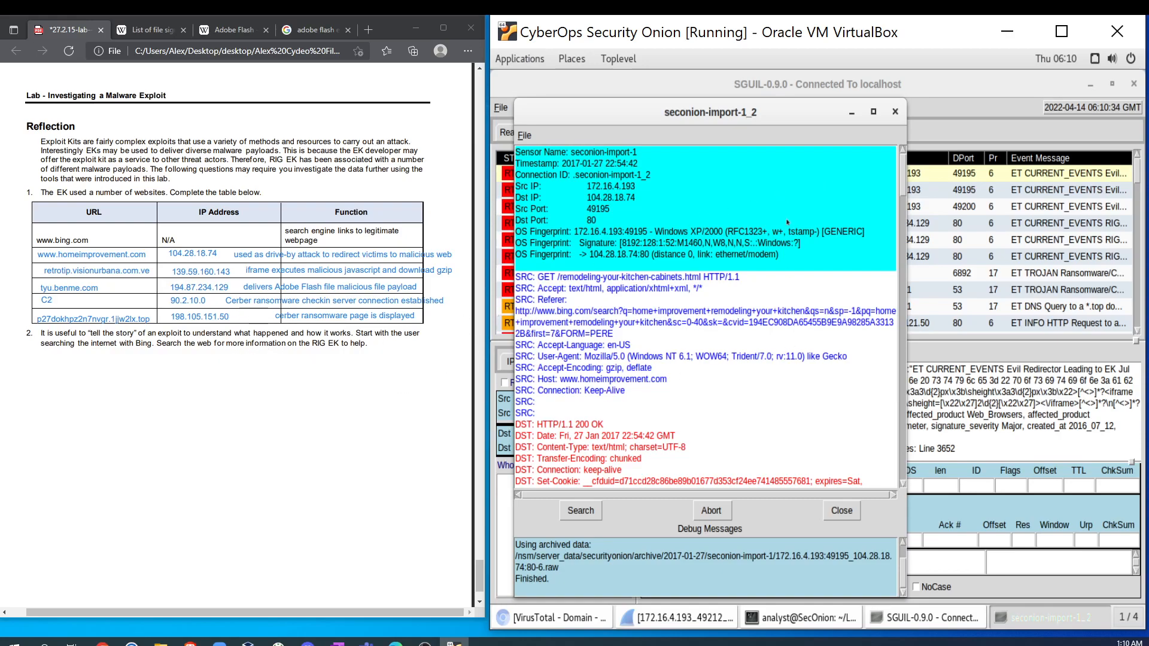
click(894, 113)
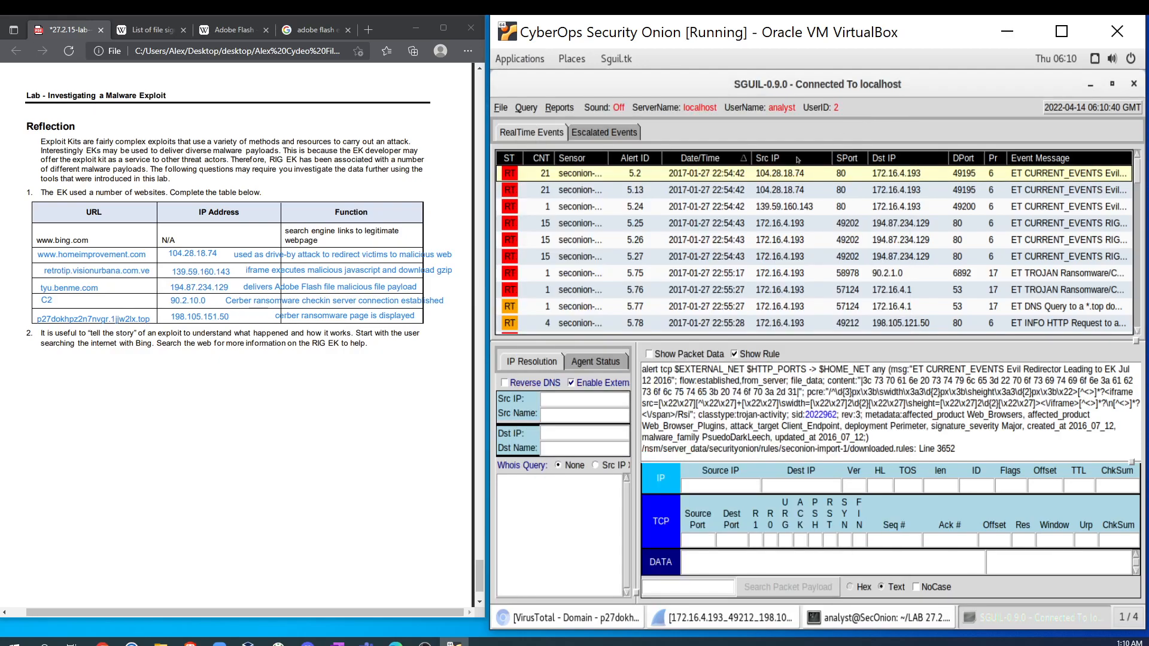
Step: Review the transcript of alert 5.13, including its Accept-Encoding line and response headers, and close it
click(638, 190)
right_click(638, 195)
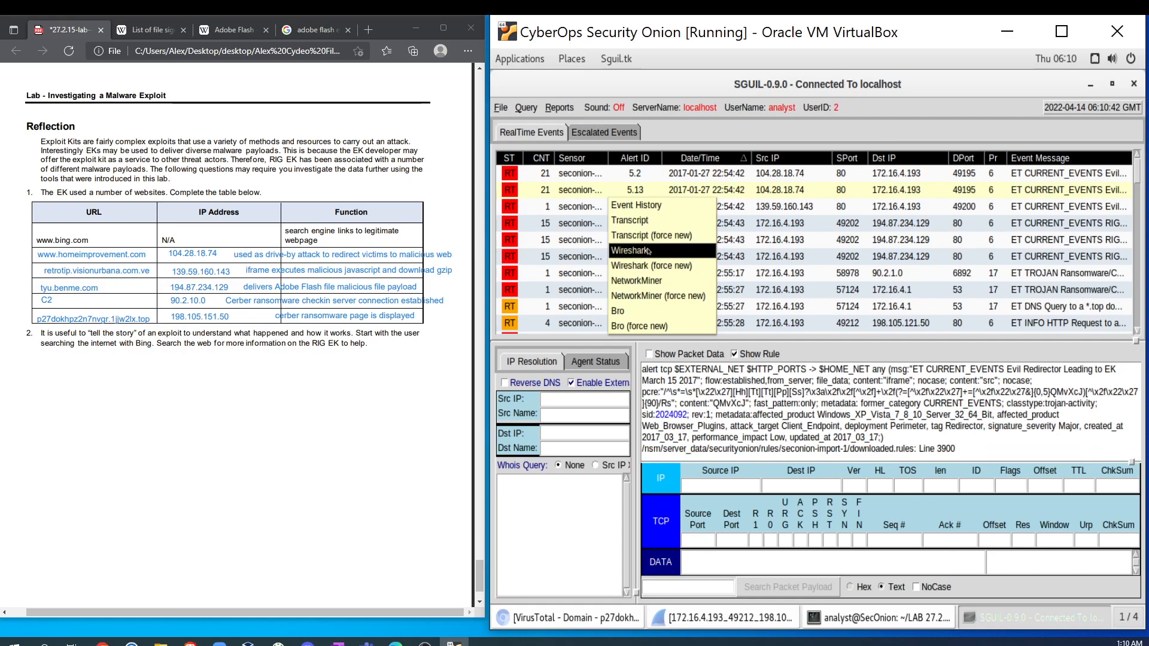
click(637, 219)
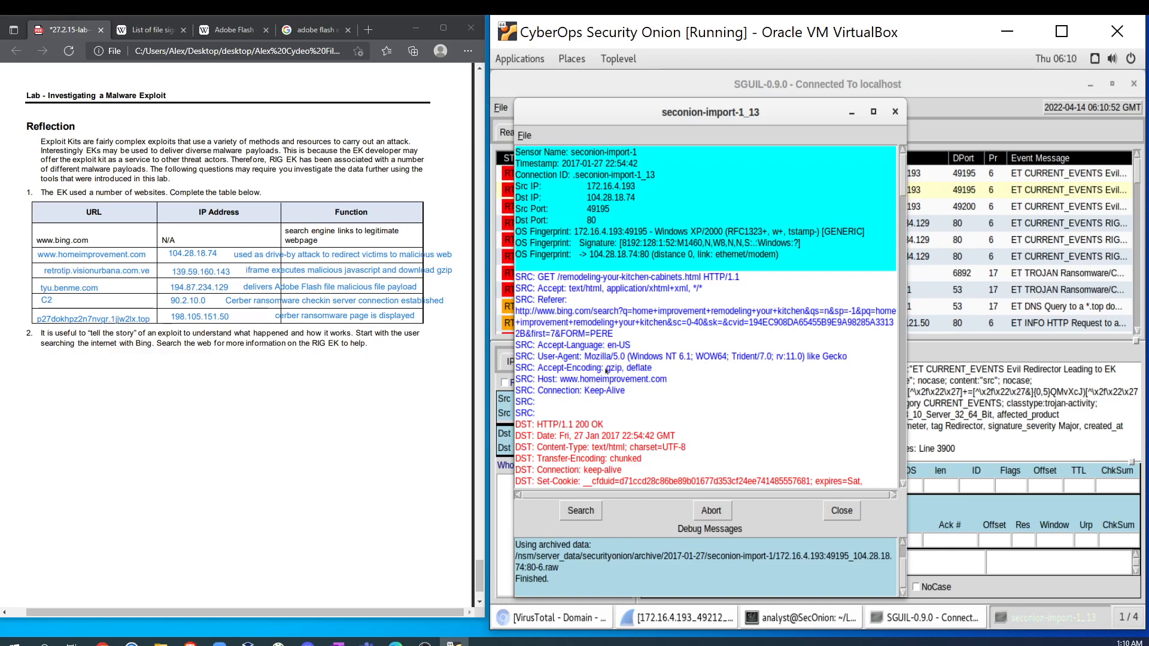
drag(605, 368, 652, 367)
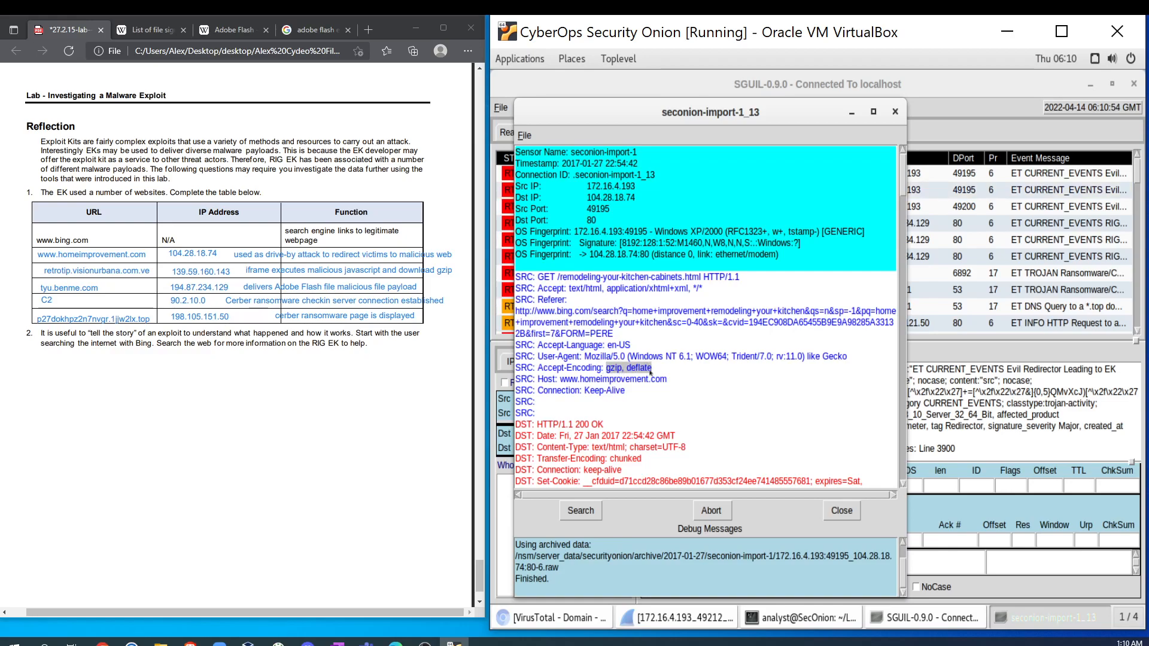
scroll(632, 446, down, 1)
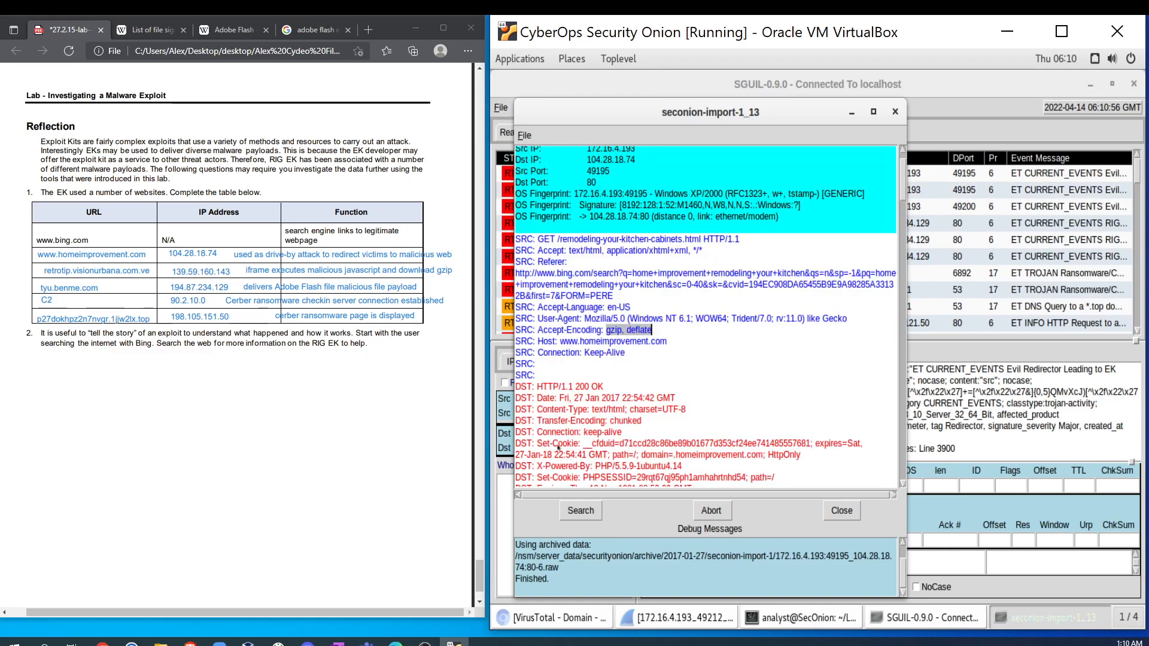
click(895, 112)
Step: Review the transcript of alert 5.24 for the dle_js.js request and close it
right_click(629, 212)
click(648, 242)
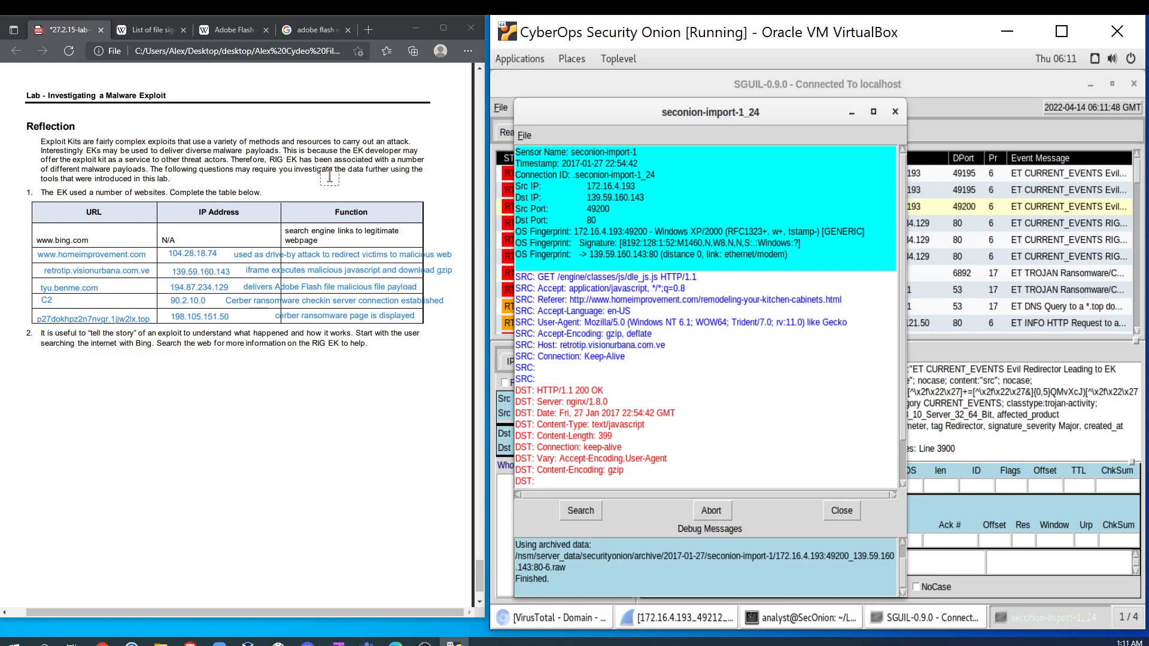
click(895, 112)
Step: Open the transcript of alert 5.25
right_click(633, 224)
click(636, 235)
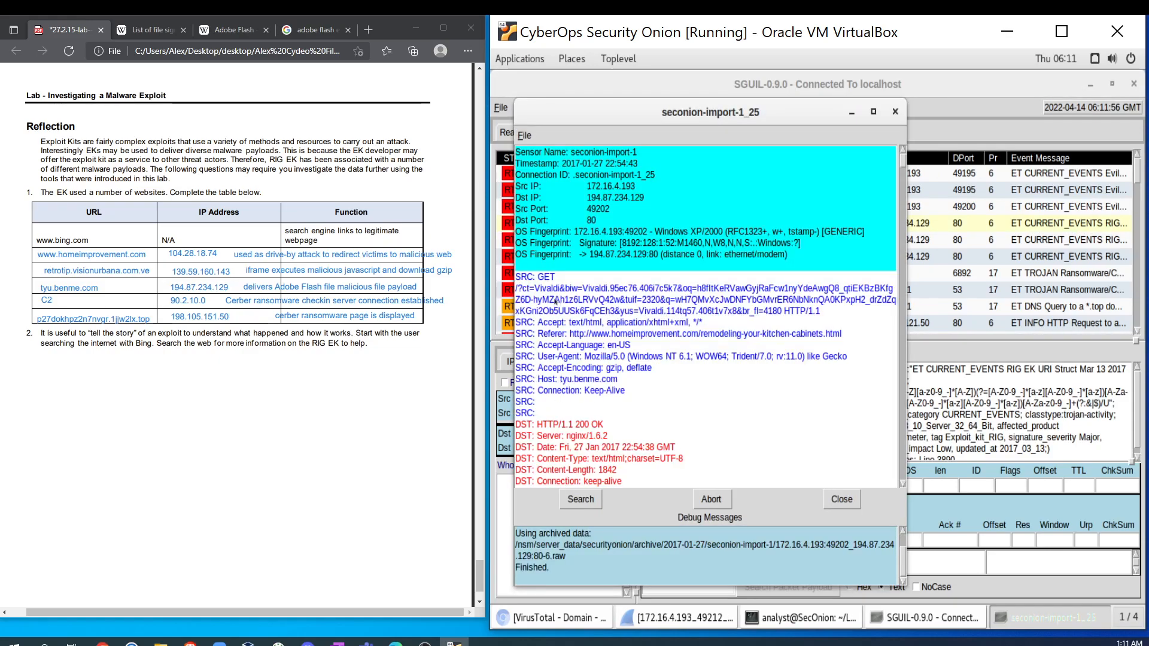
Step: Highlight the Host value in alert 5.25's transcript and close it, and review and close the transcript of alert 5.26
drag(559, 380, 618, 379)
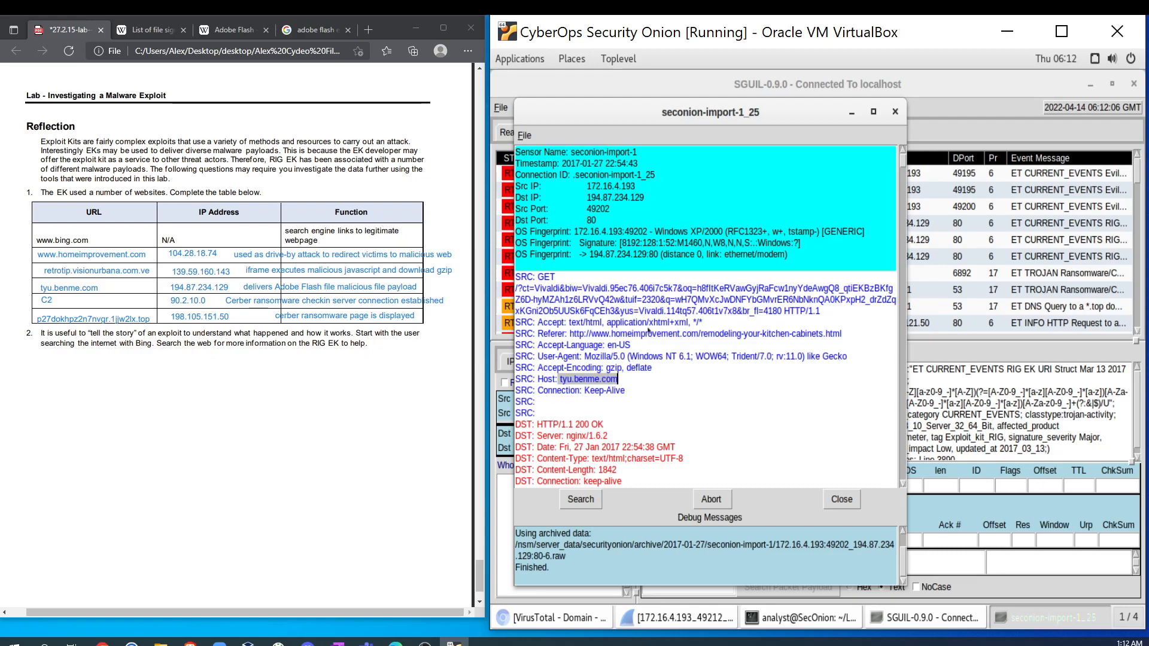
click(894, 114)
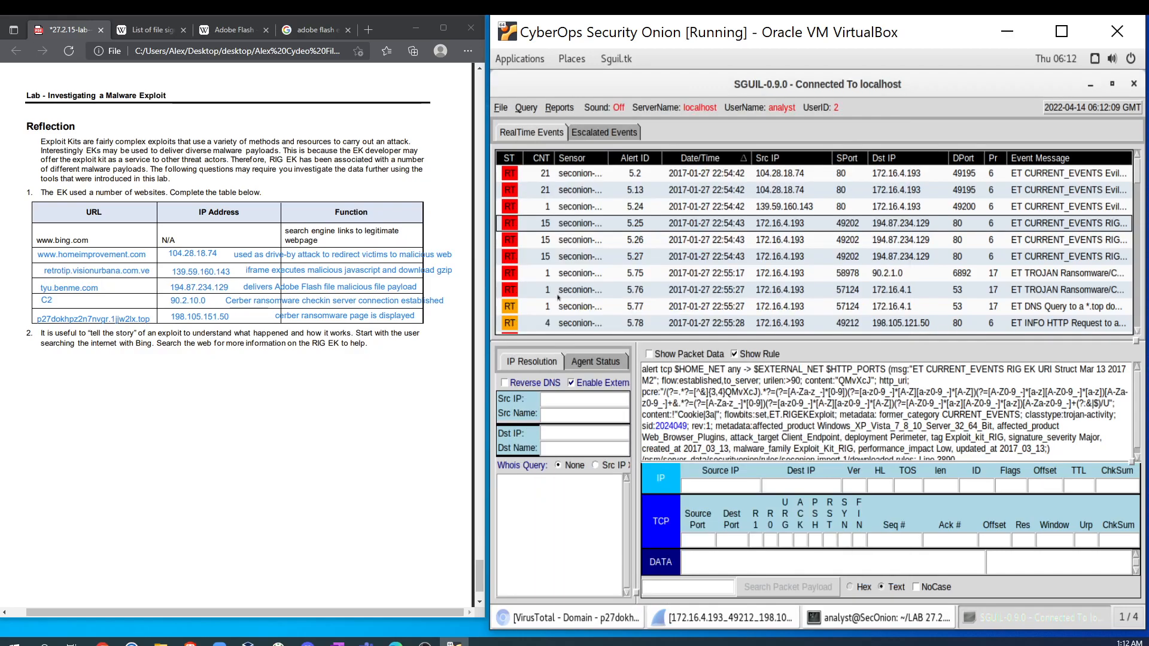
click(631, 241)
right_click(628, 242)
click(657, 271)
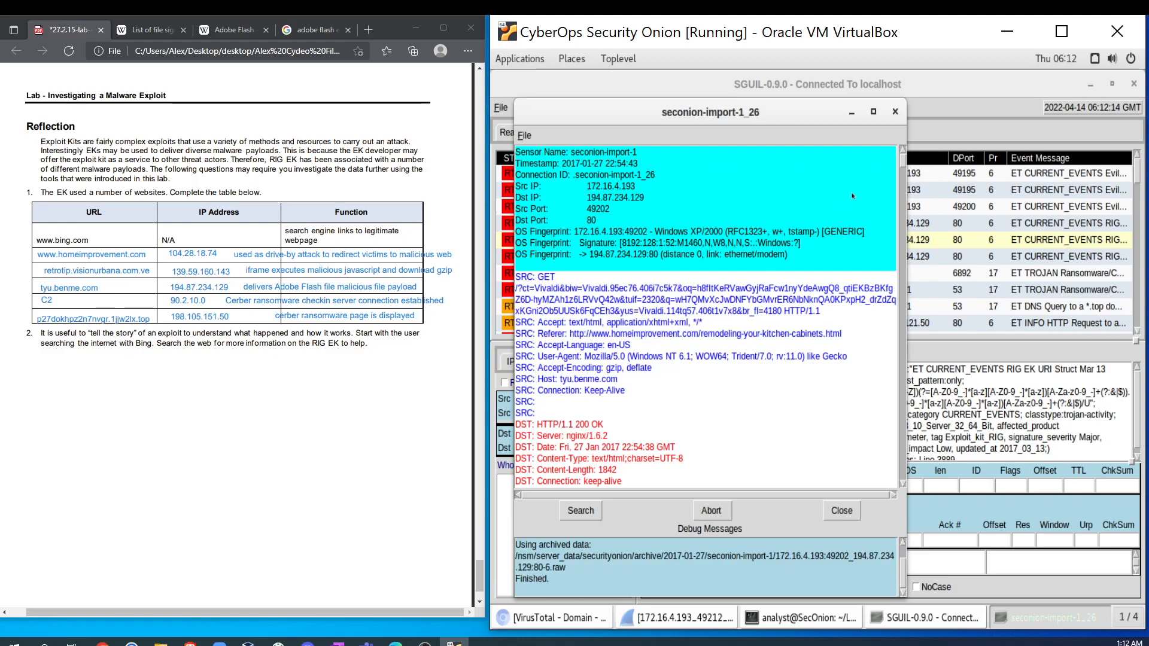
click(895, 112)
Step: Review the transcript of alert 5.27 and close it
click(636, 259)
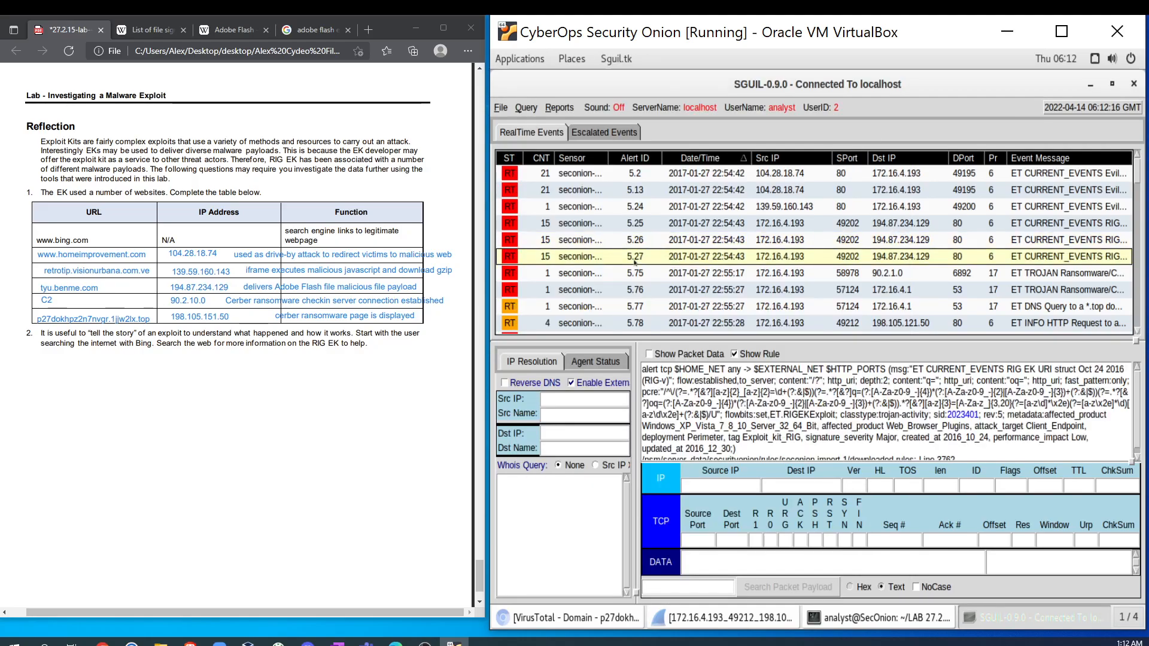
right_click(635, 258)
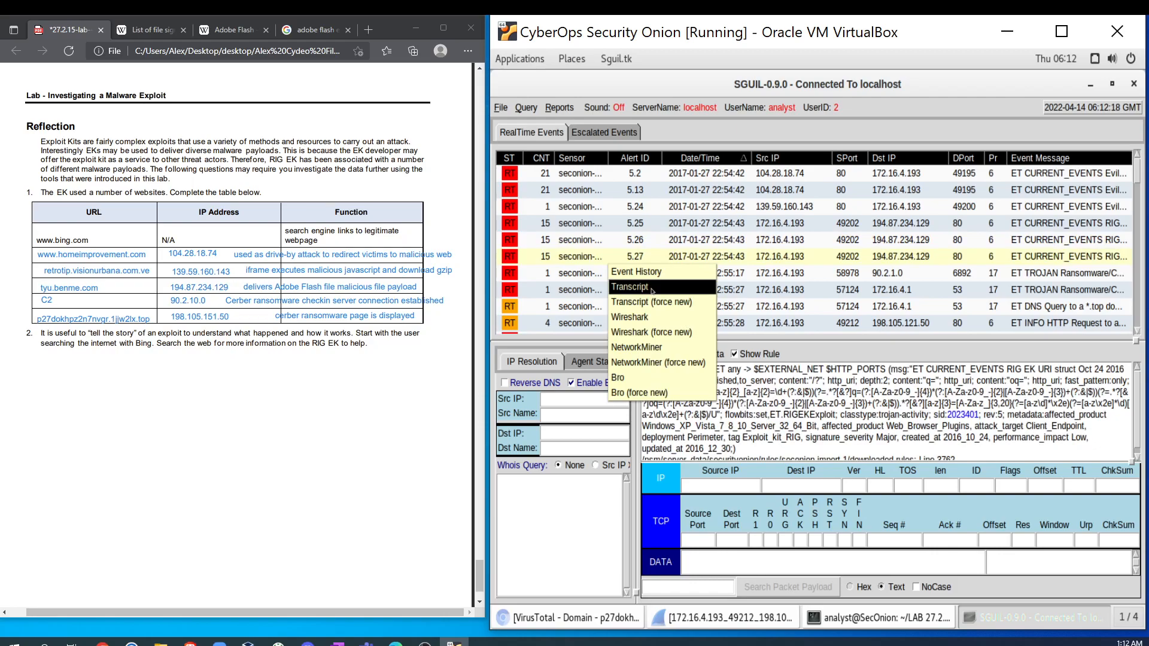
click(651, 290)
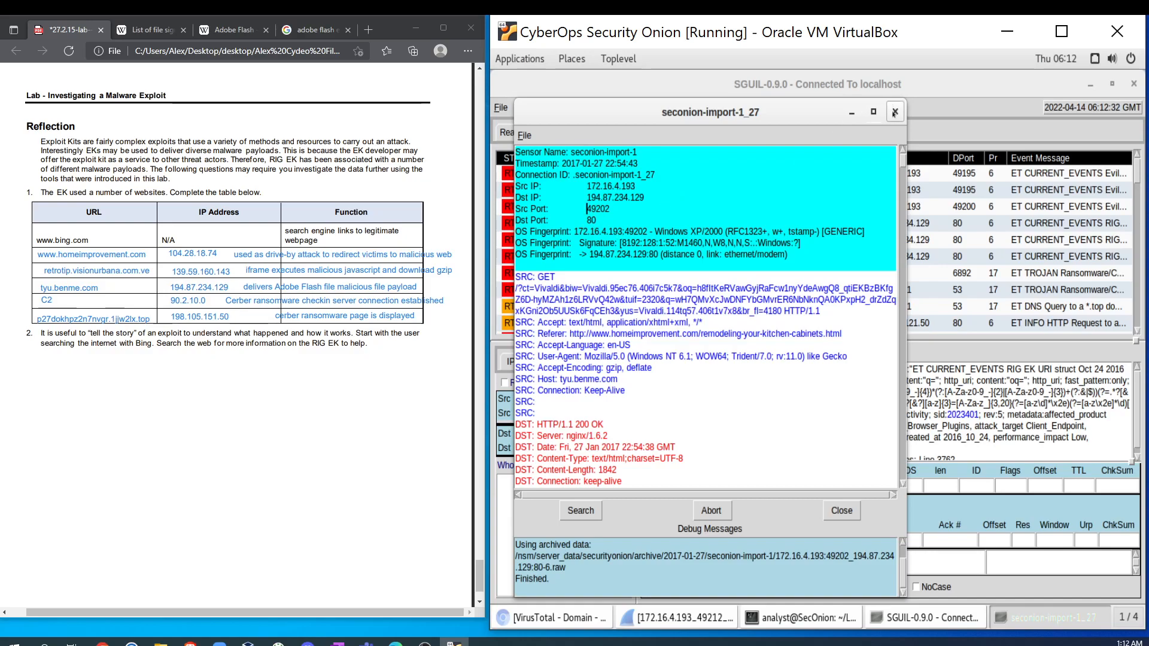
click(894, 112)
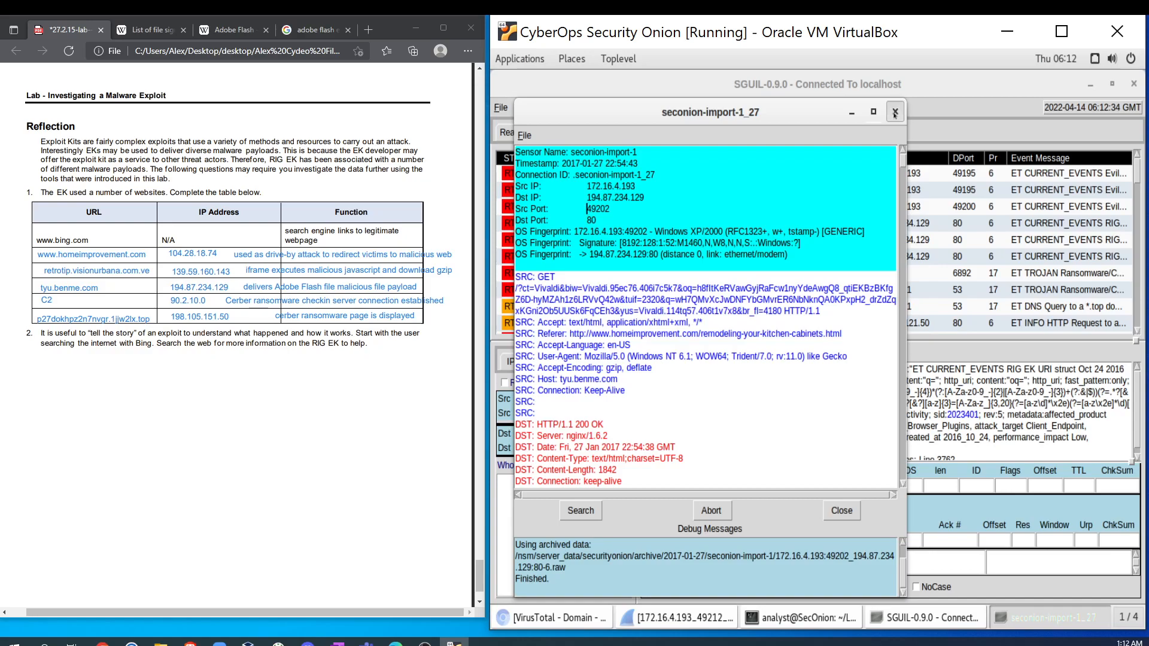
drag(834, 223, 845, 256)
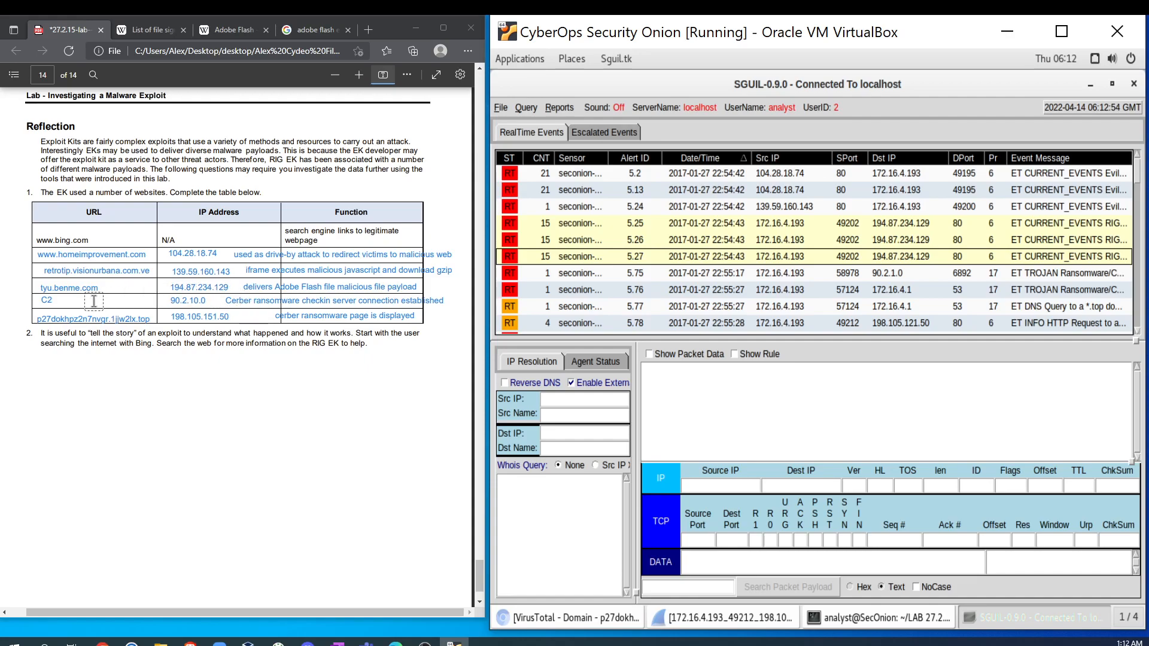
Step: Try to open the transcript of alert 5.75, and display its packet data and rule instead
click(629, 274)
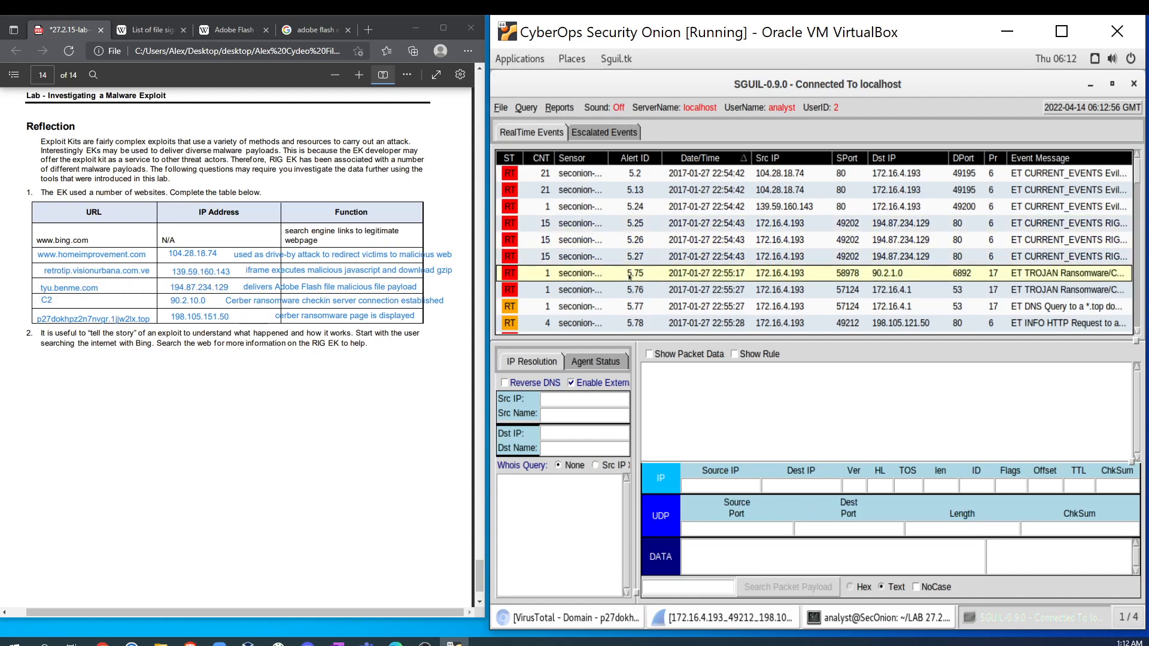
right_click(629, 275)
click(642, 303)
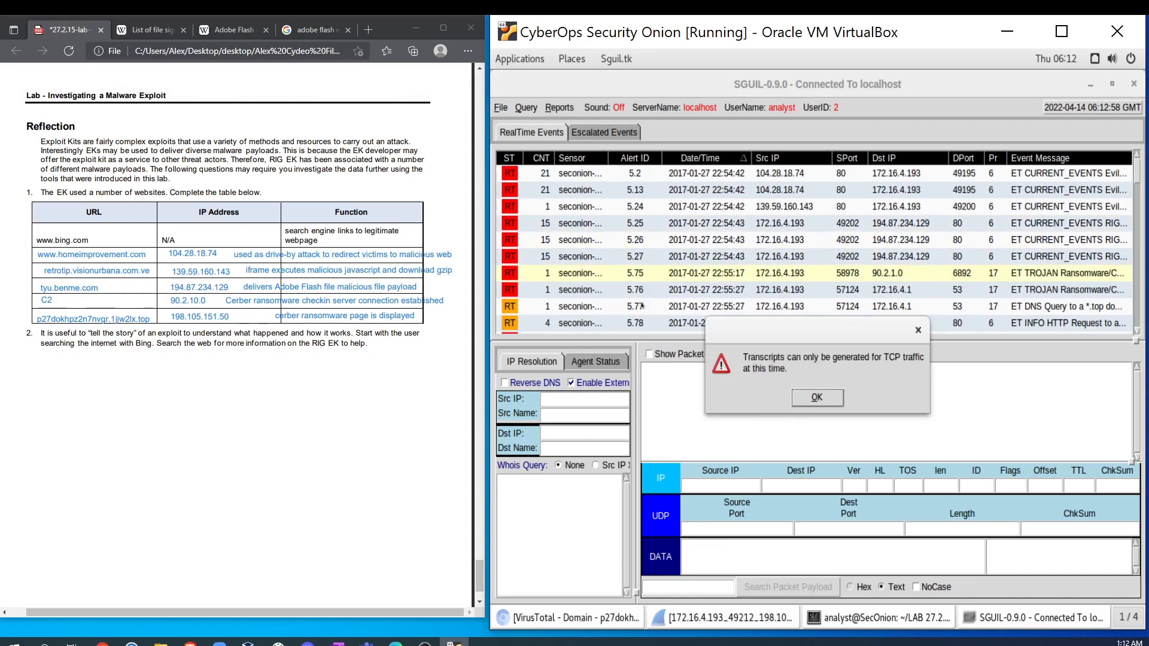
click(917, 329)
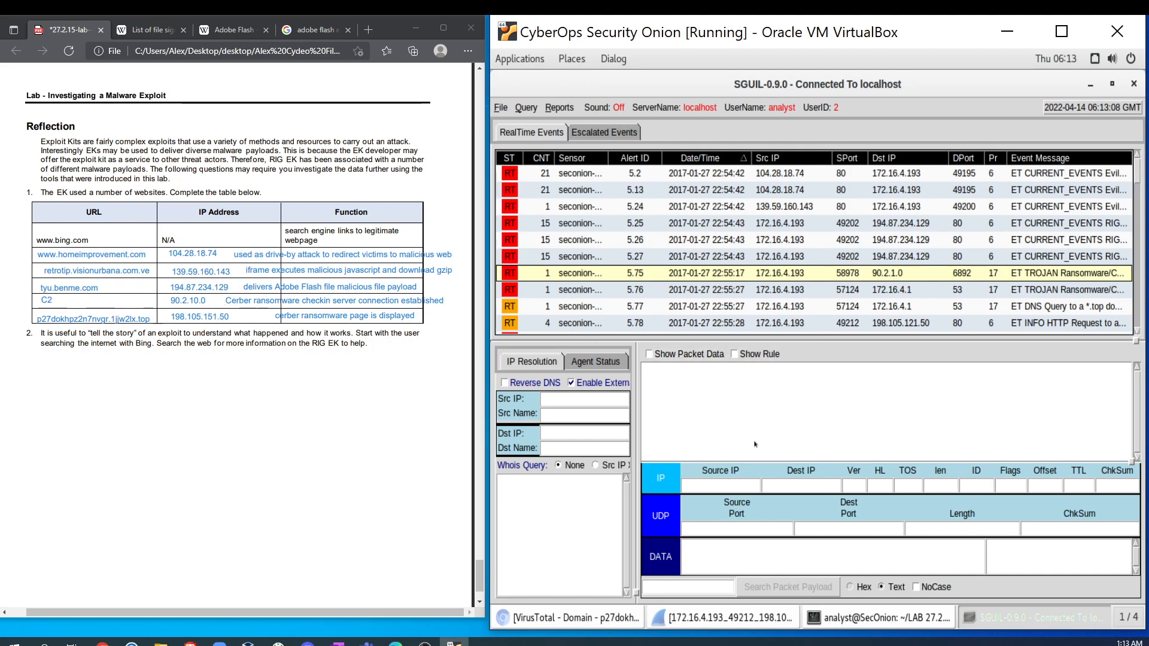
click(650, 354)
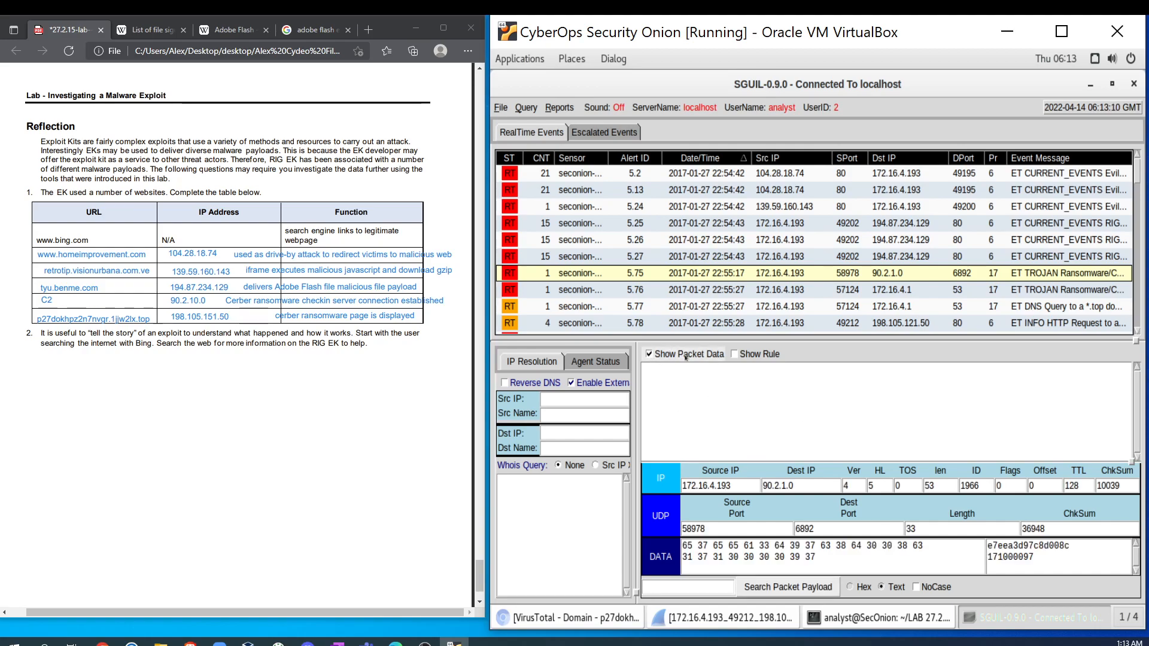
click(740, 354)
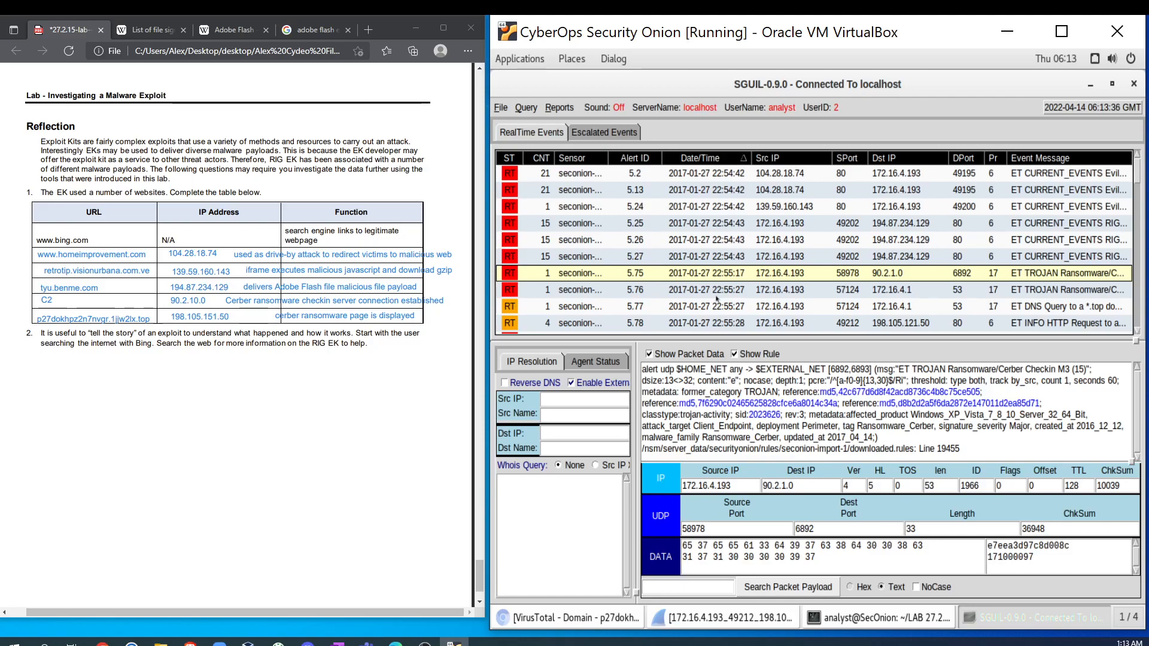
Step: Examine the packet data and rule of alert 5.76 and try to open its transcript
click(632, 290)
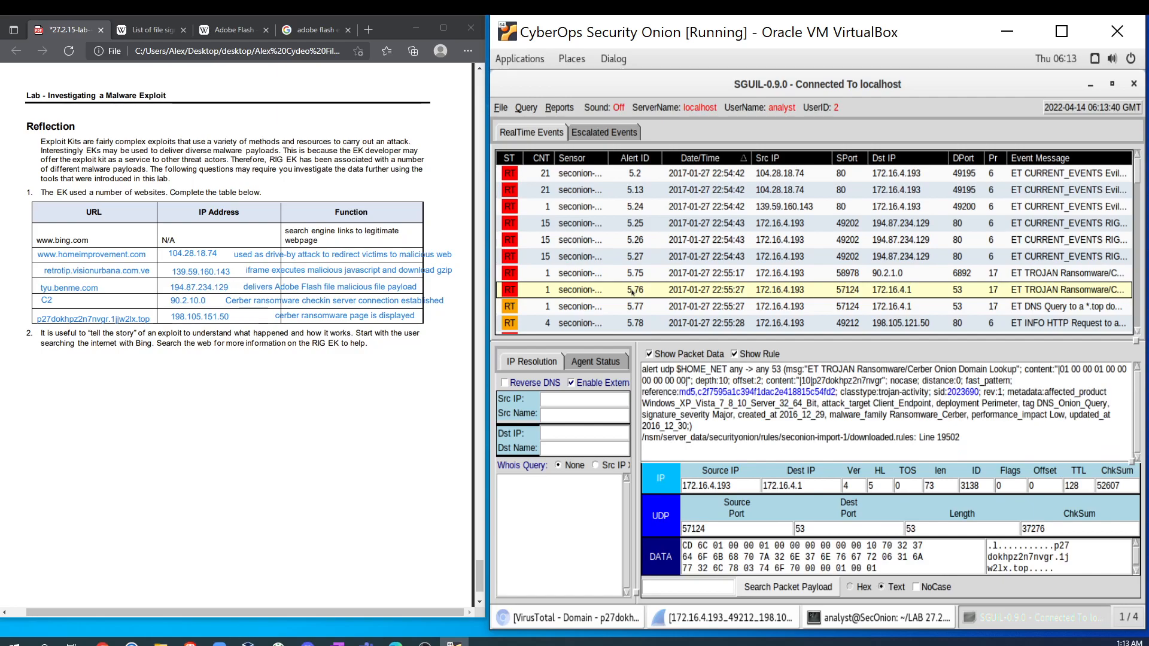
right_click(632, 290)
click(635, 323)
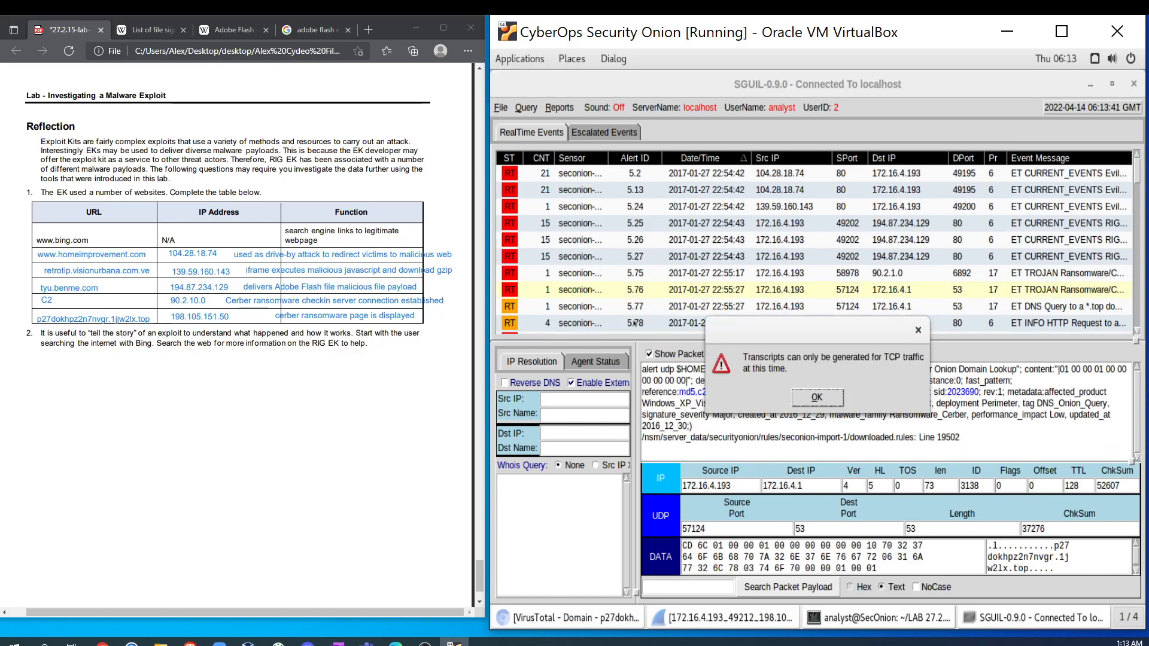
click(918, 330)
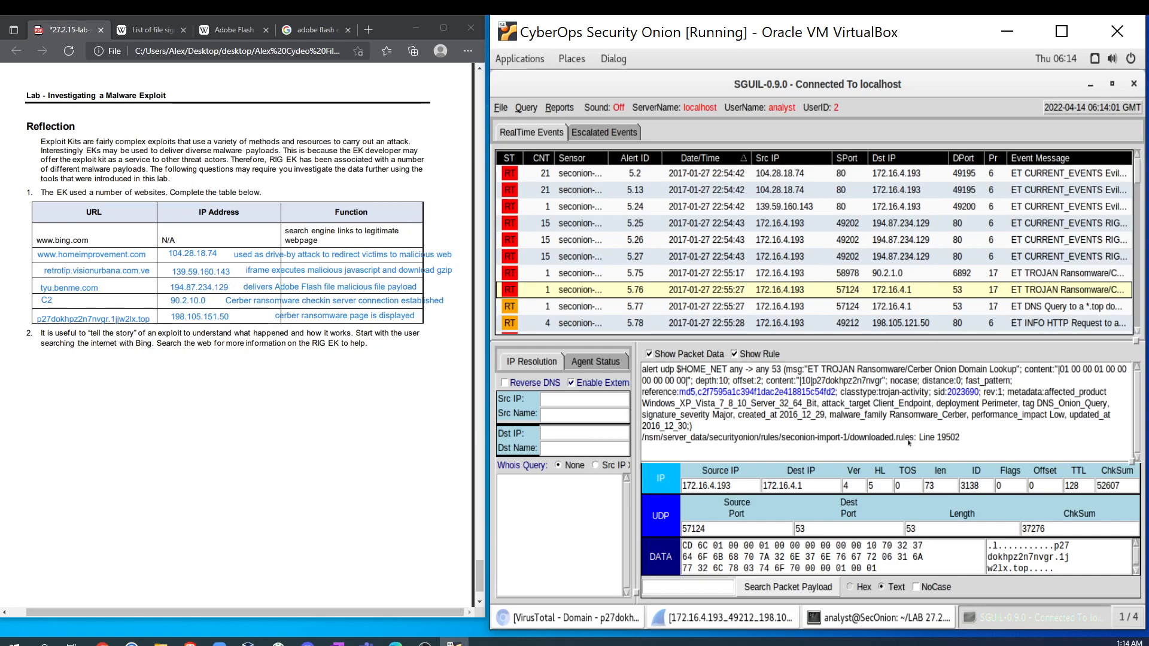
Step: Display the list of escalated events in Sguil
click(425, 644)
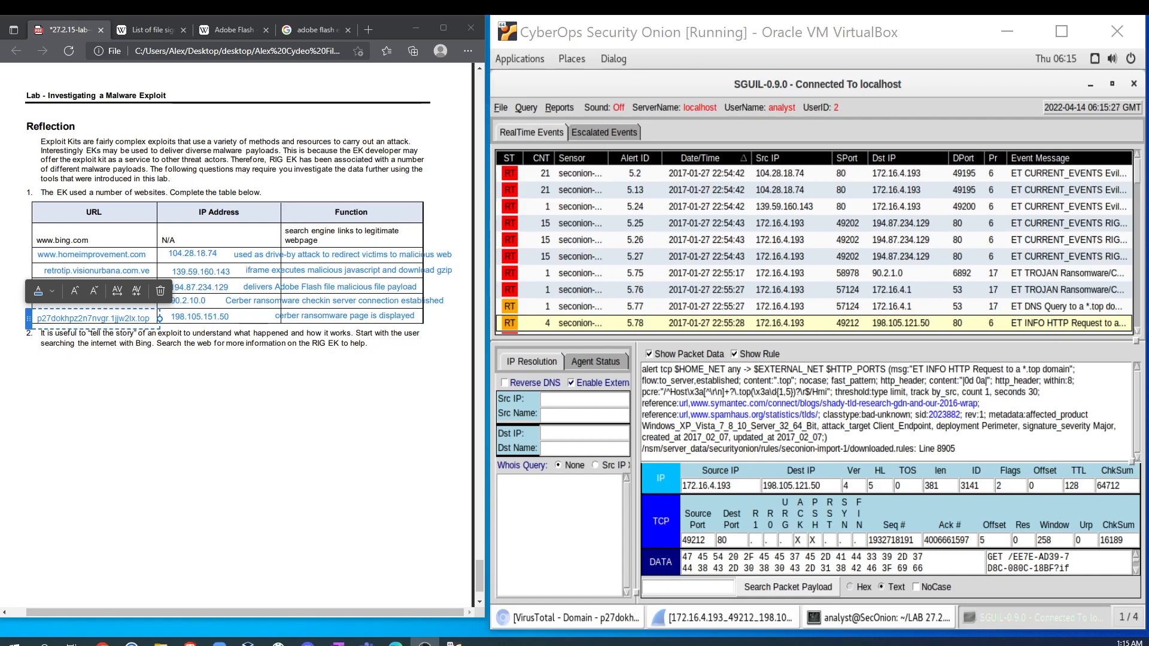
click(605, 133)
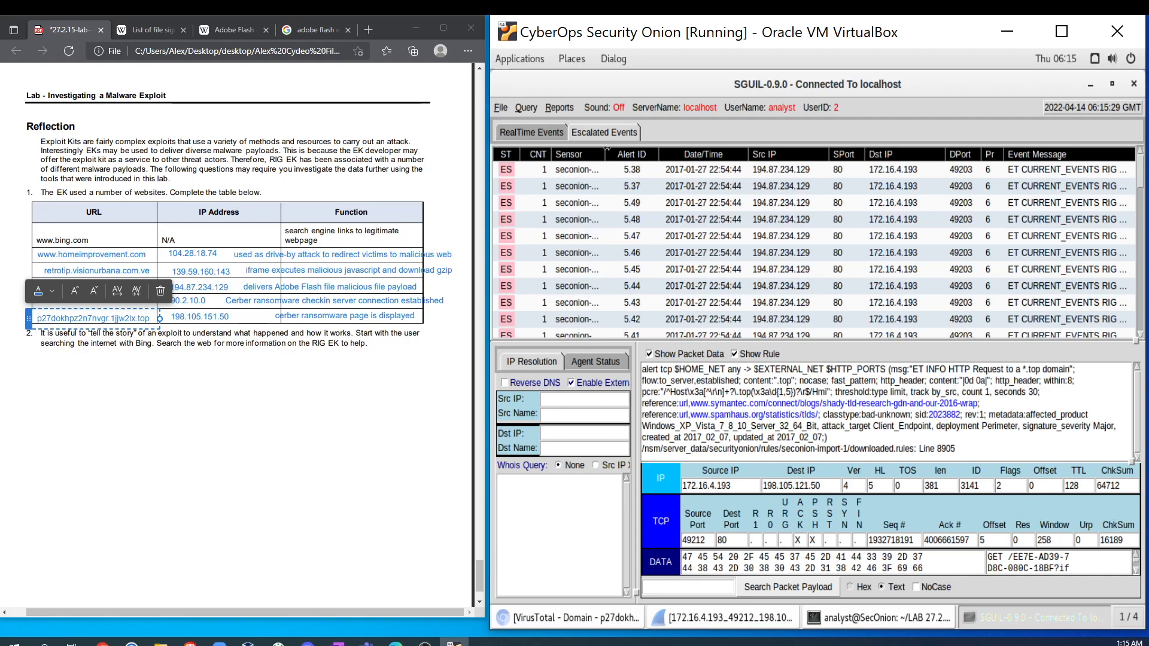